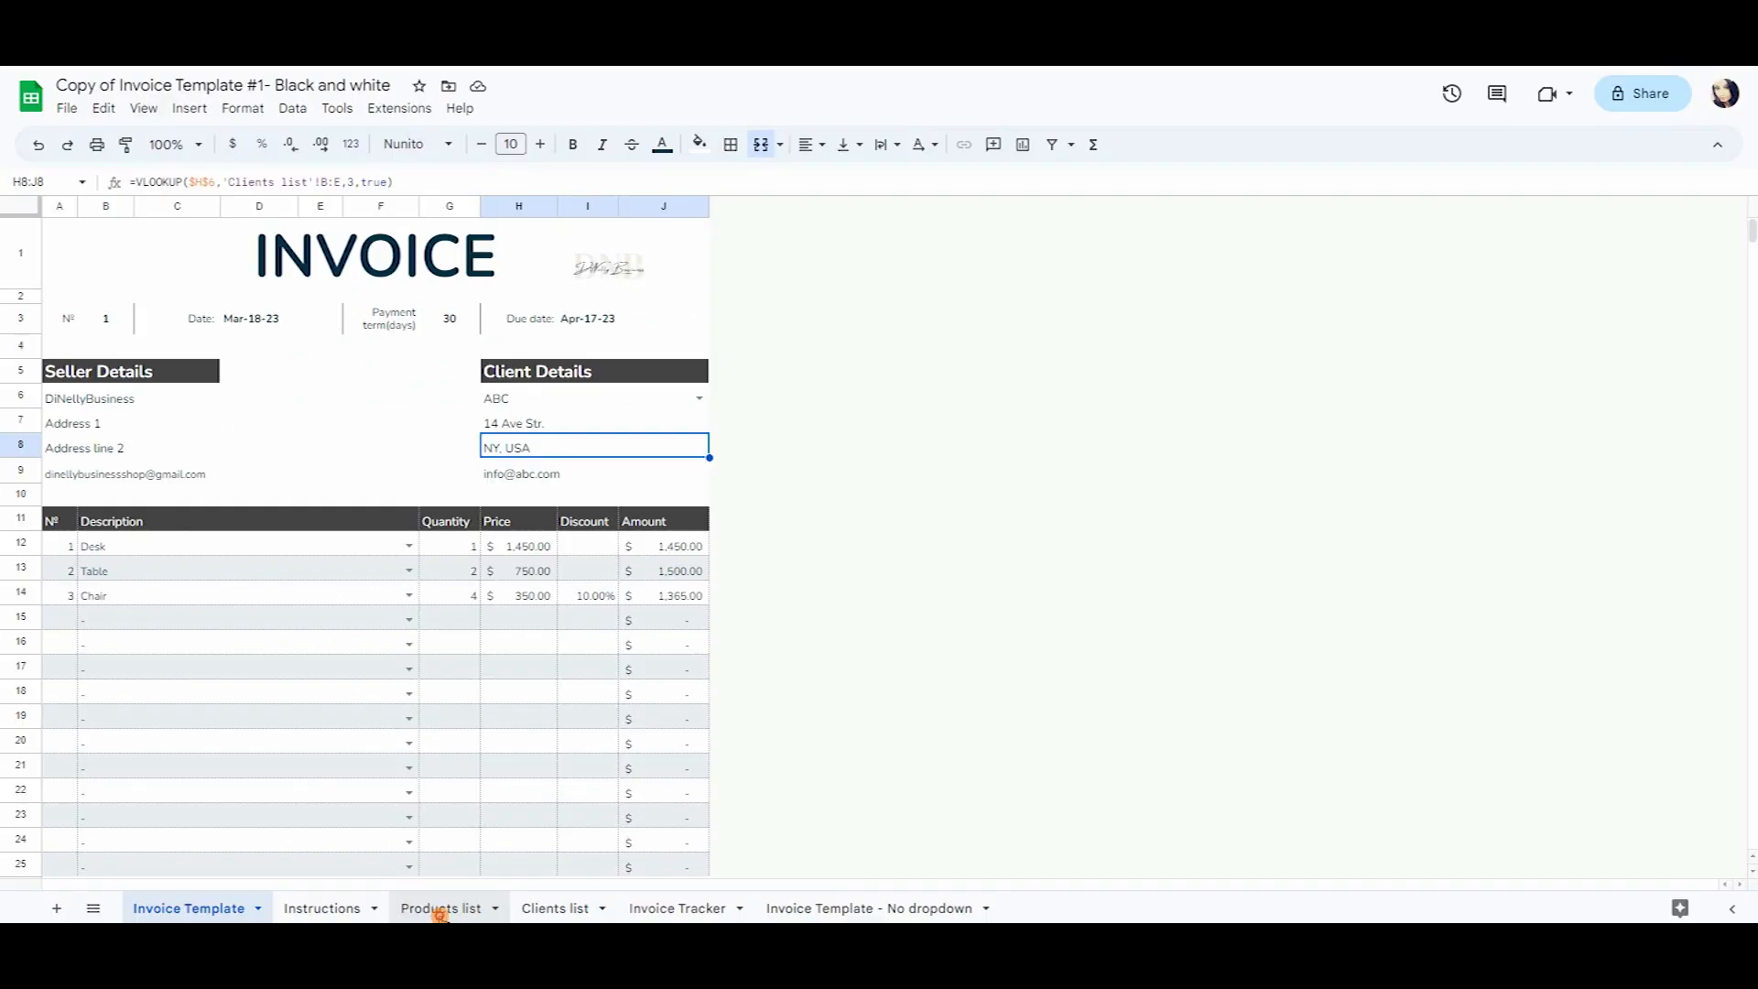
# Try Chair, then Table, and finally set Desk on the first invoice line.
pyautogui.moveTo(206, 263); pyautogui.dragTo(183, 368)
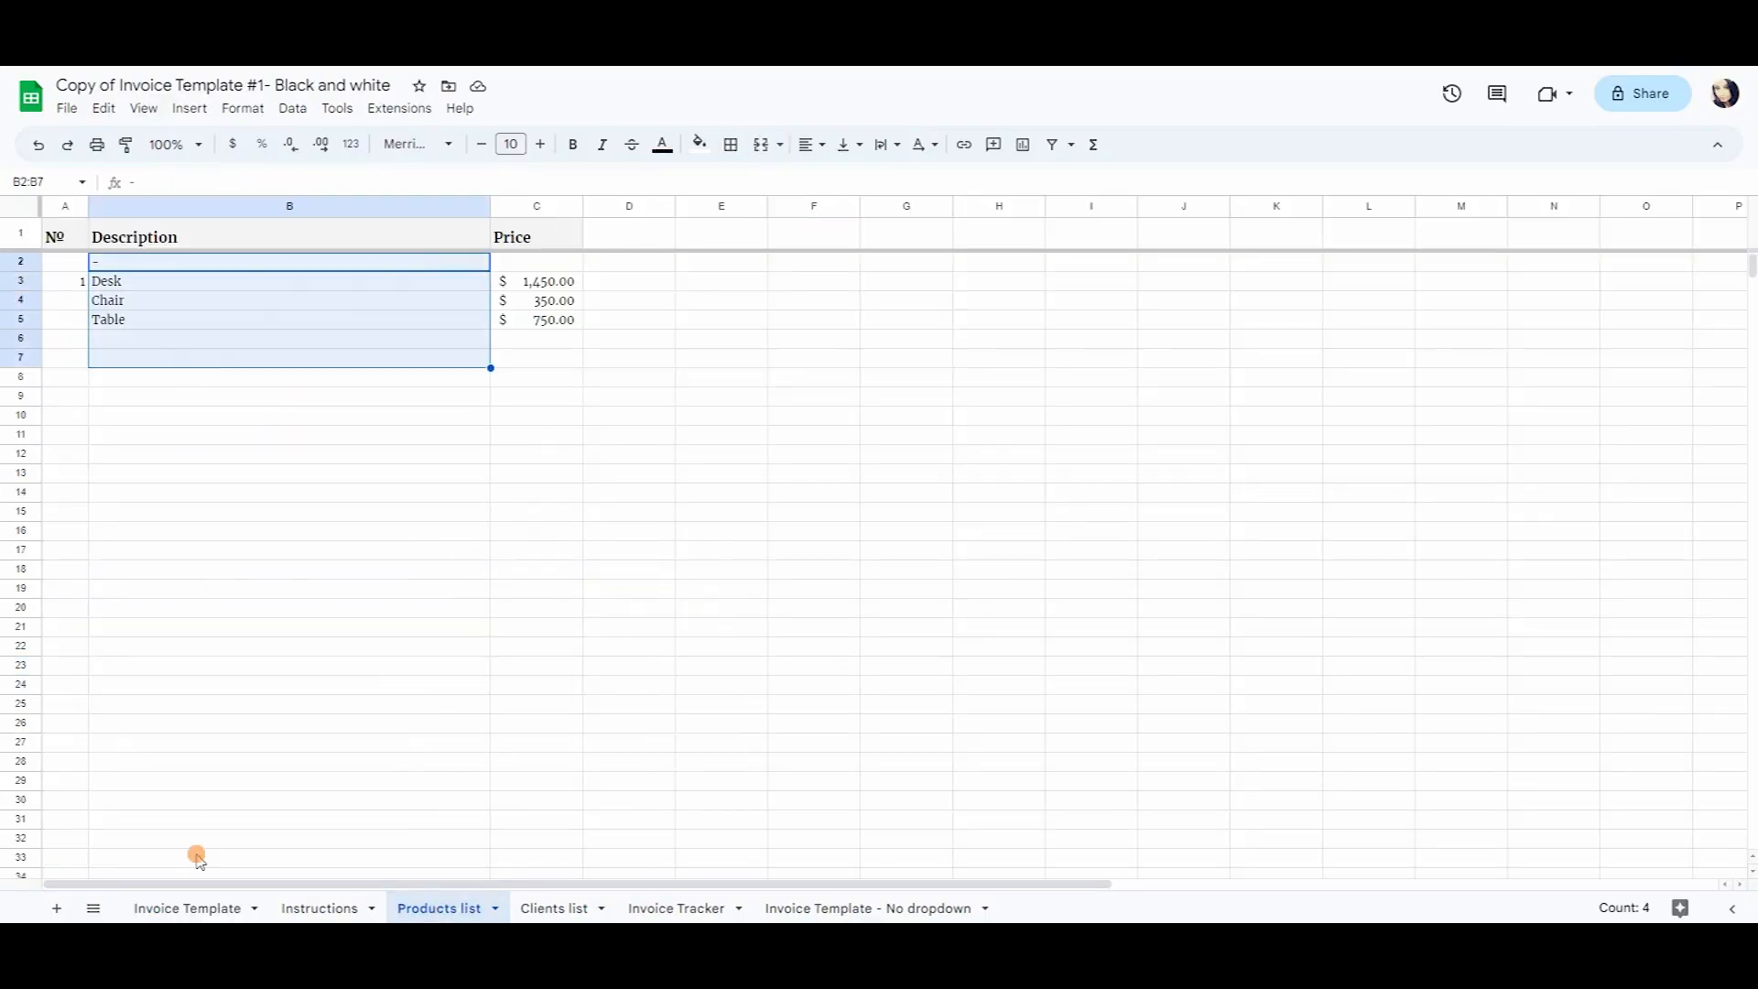
pyautogui.click(186, 908)
pyautogui.click(404, 548)
pyautogui.click(275, 619)
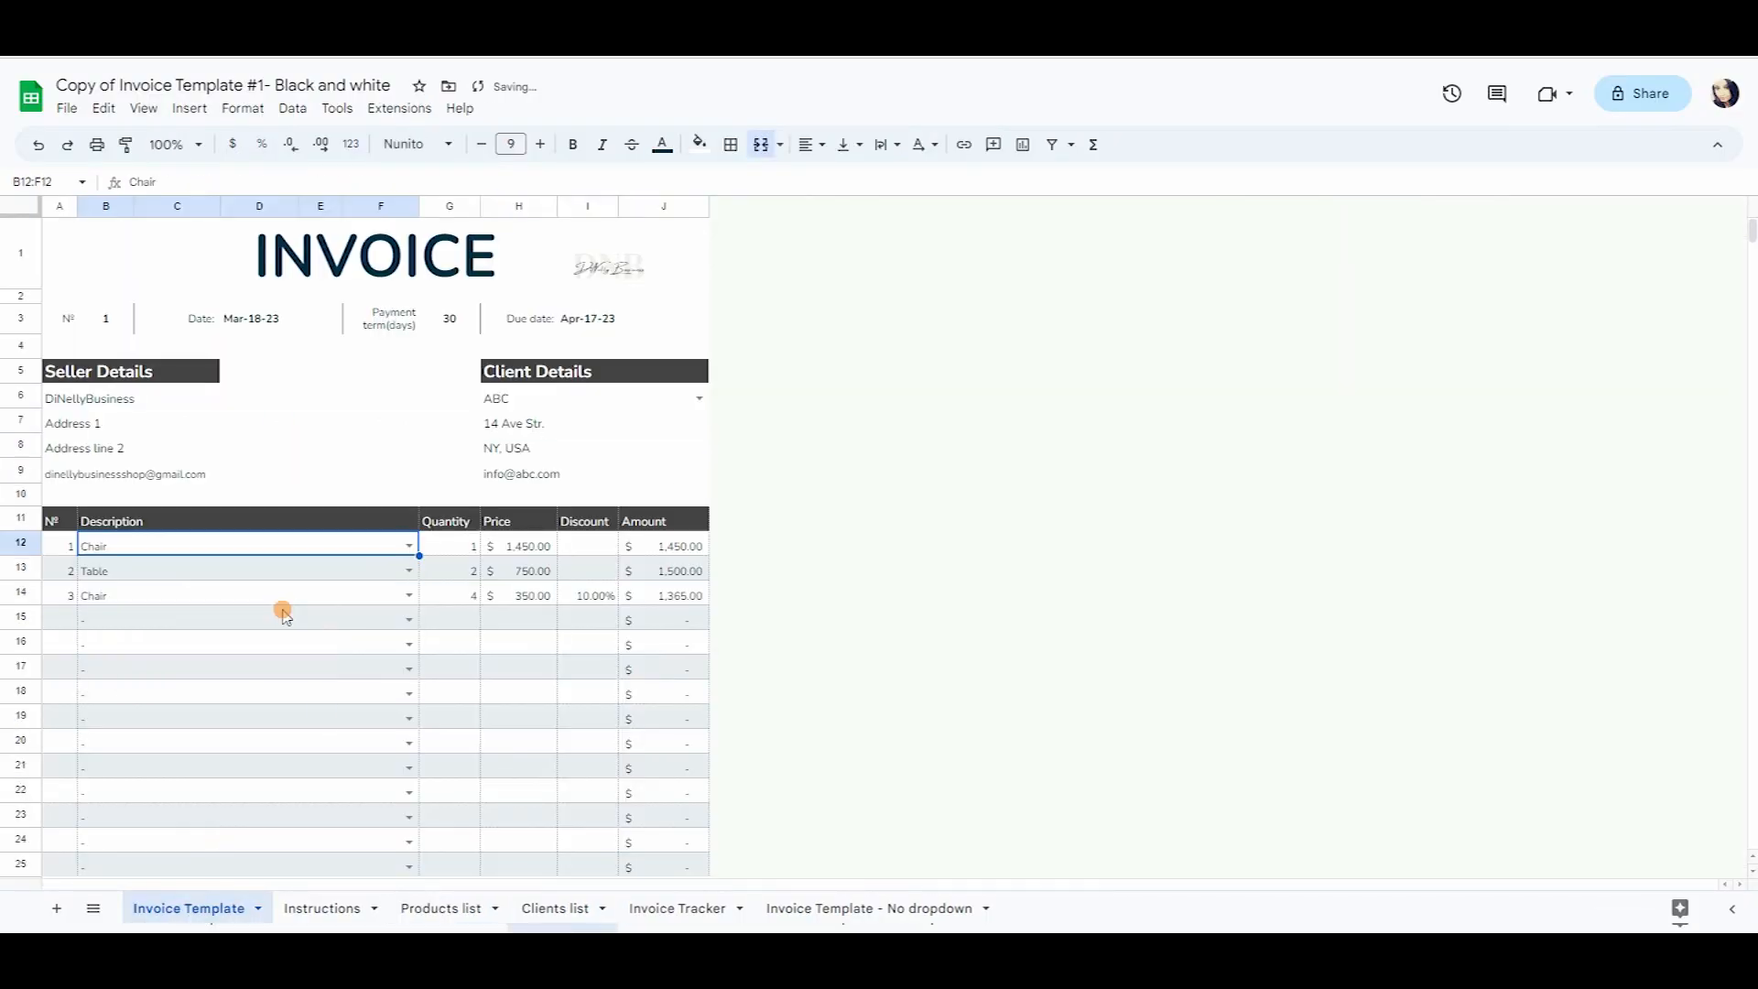
pyautogui.click(404, 548)
pyautogui.click(263, 632)
pyautogui.click(409, 546)
pyautogui.click(291, 652)
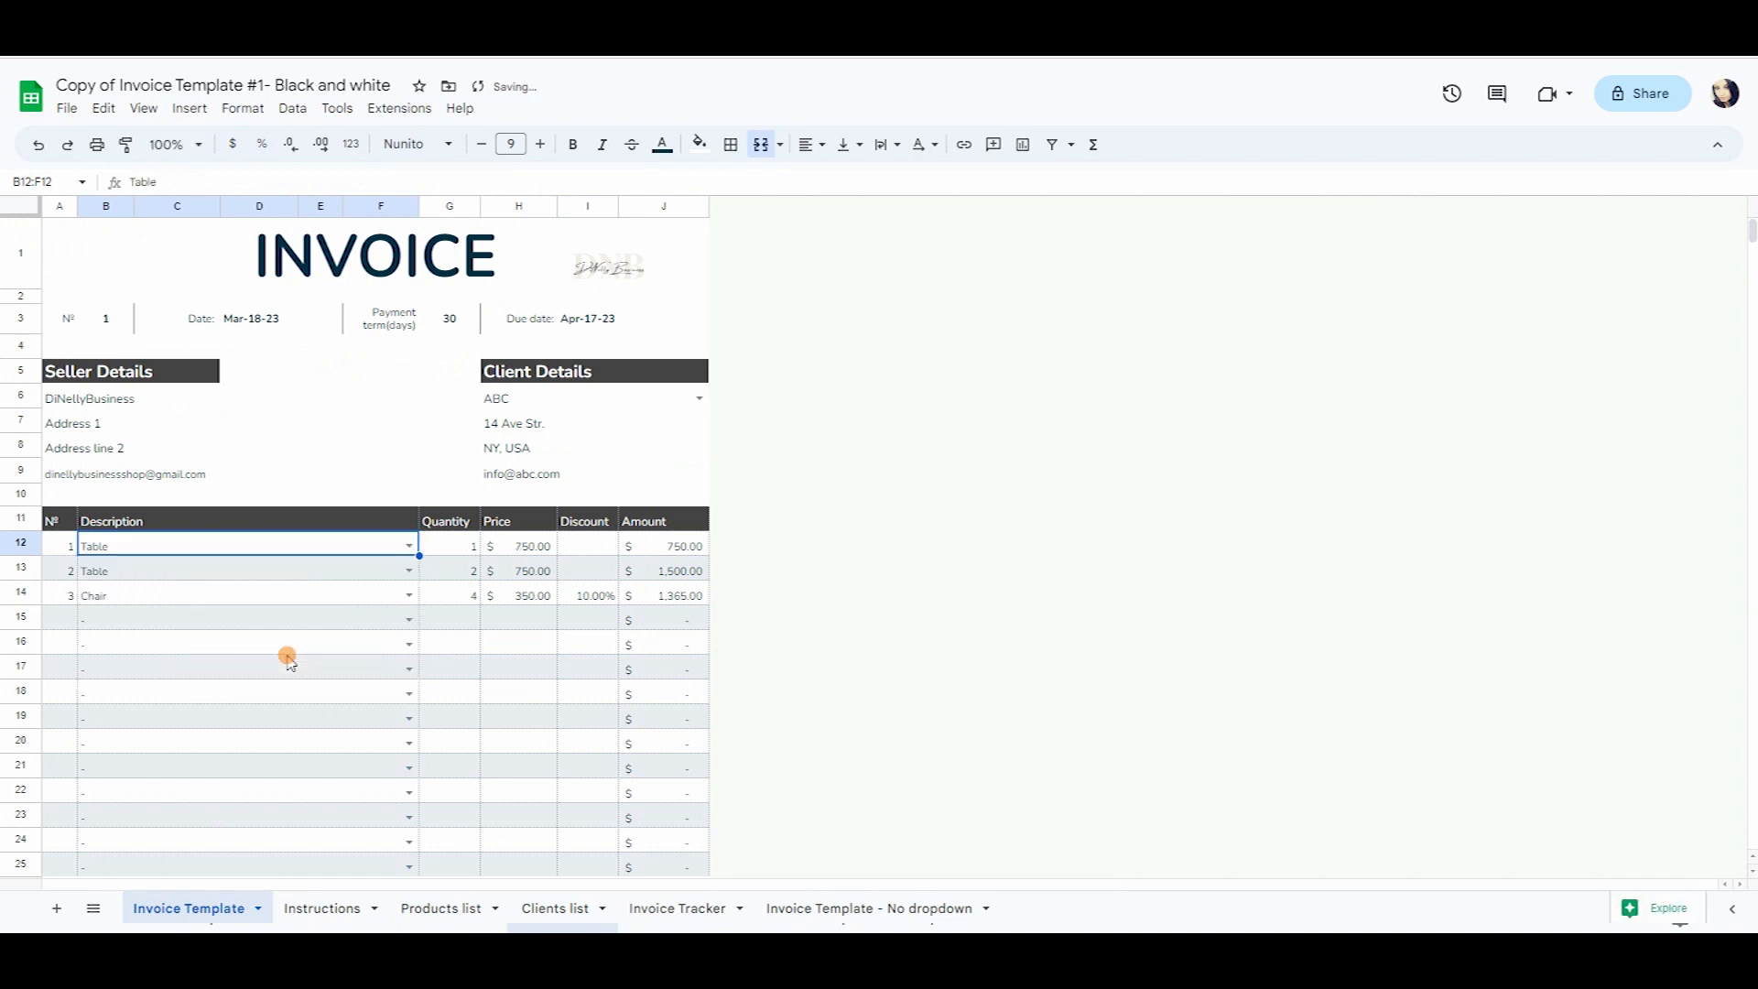
pyautogui.click(396, 549)
pyautogui.click(260, 596)
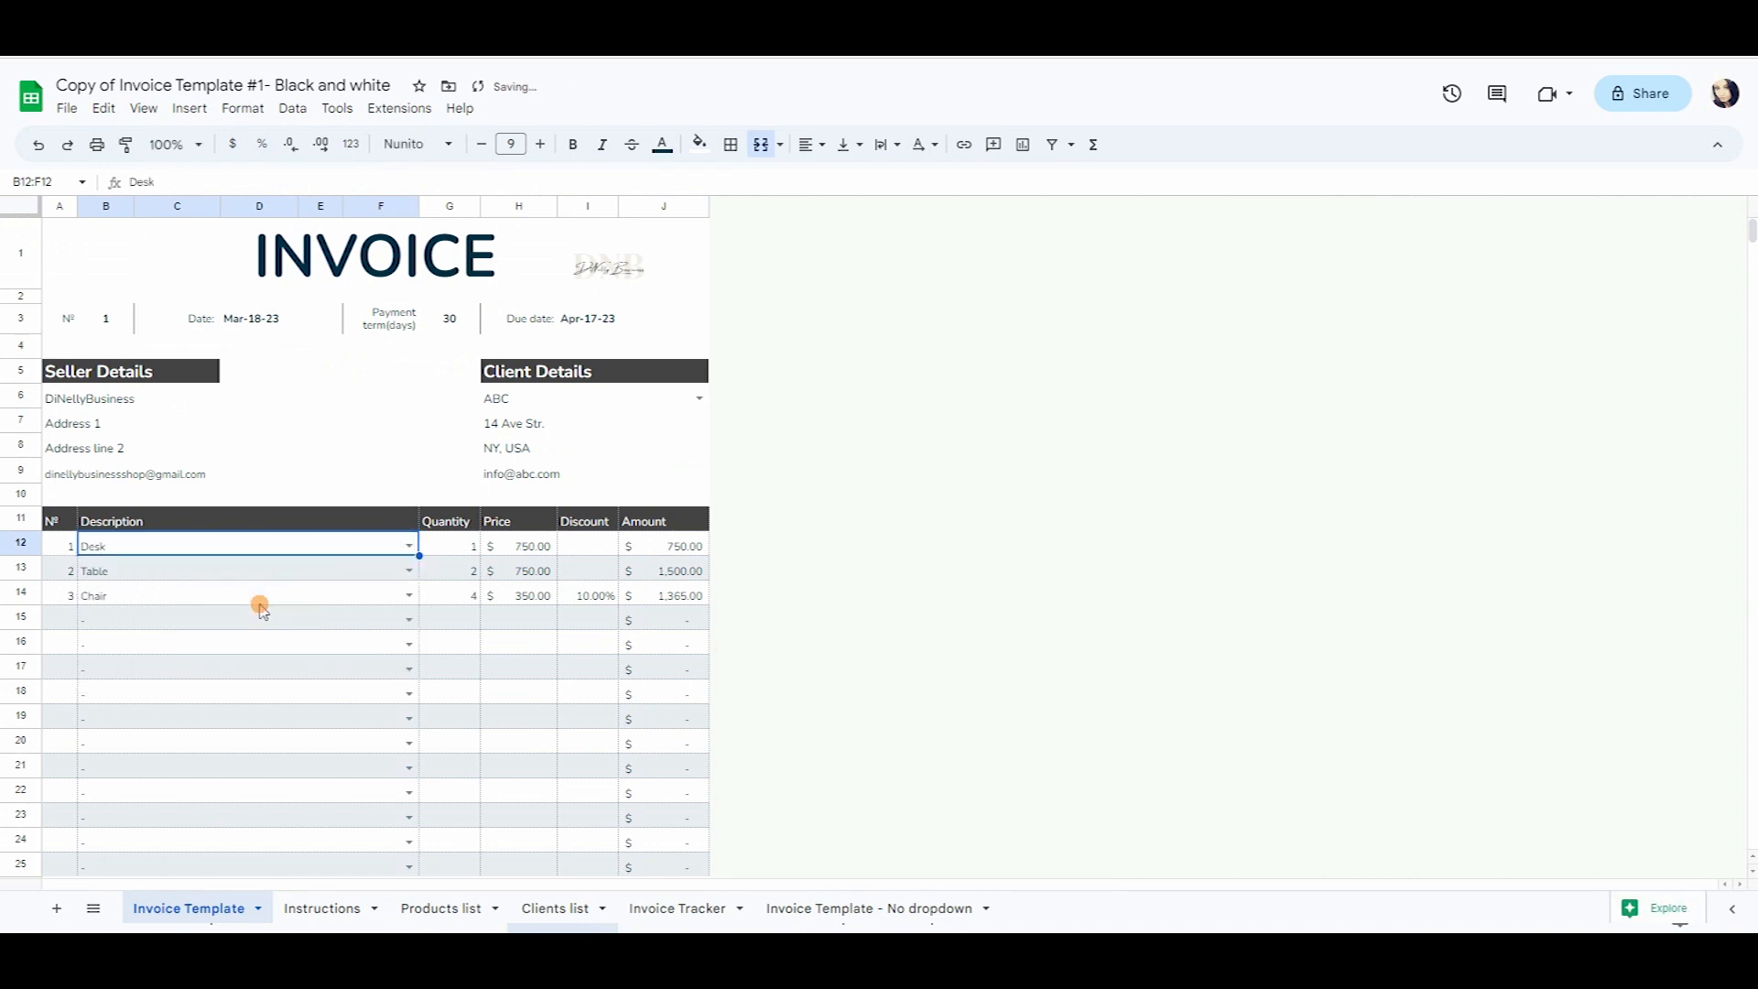
# Set the second line to Chair and the third to Desk, keeping client ABC.
pyautogui.click(400, 575)
pyautogui.click(302, 643)
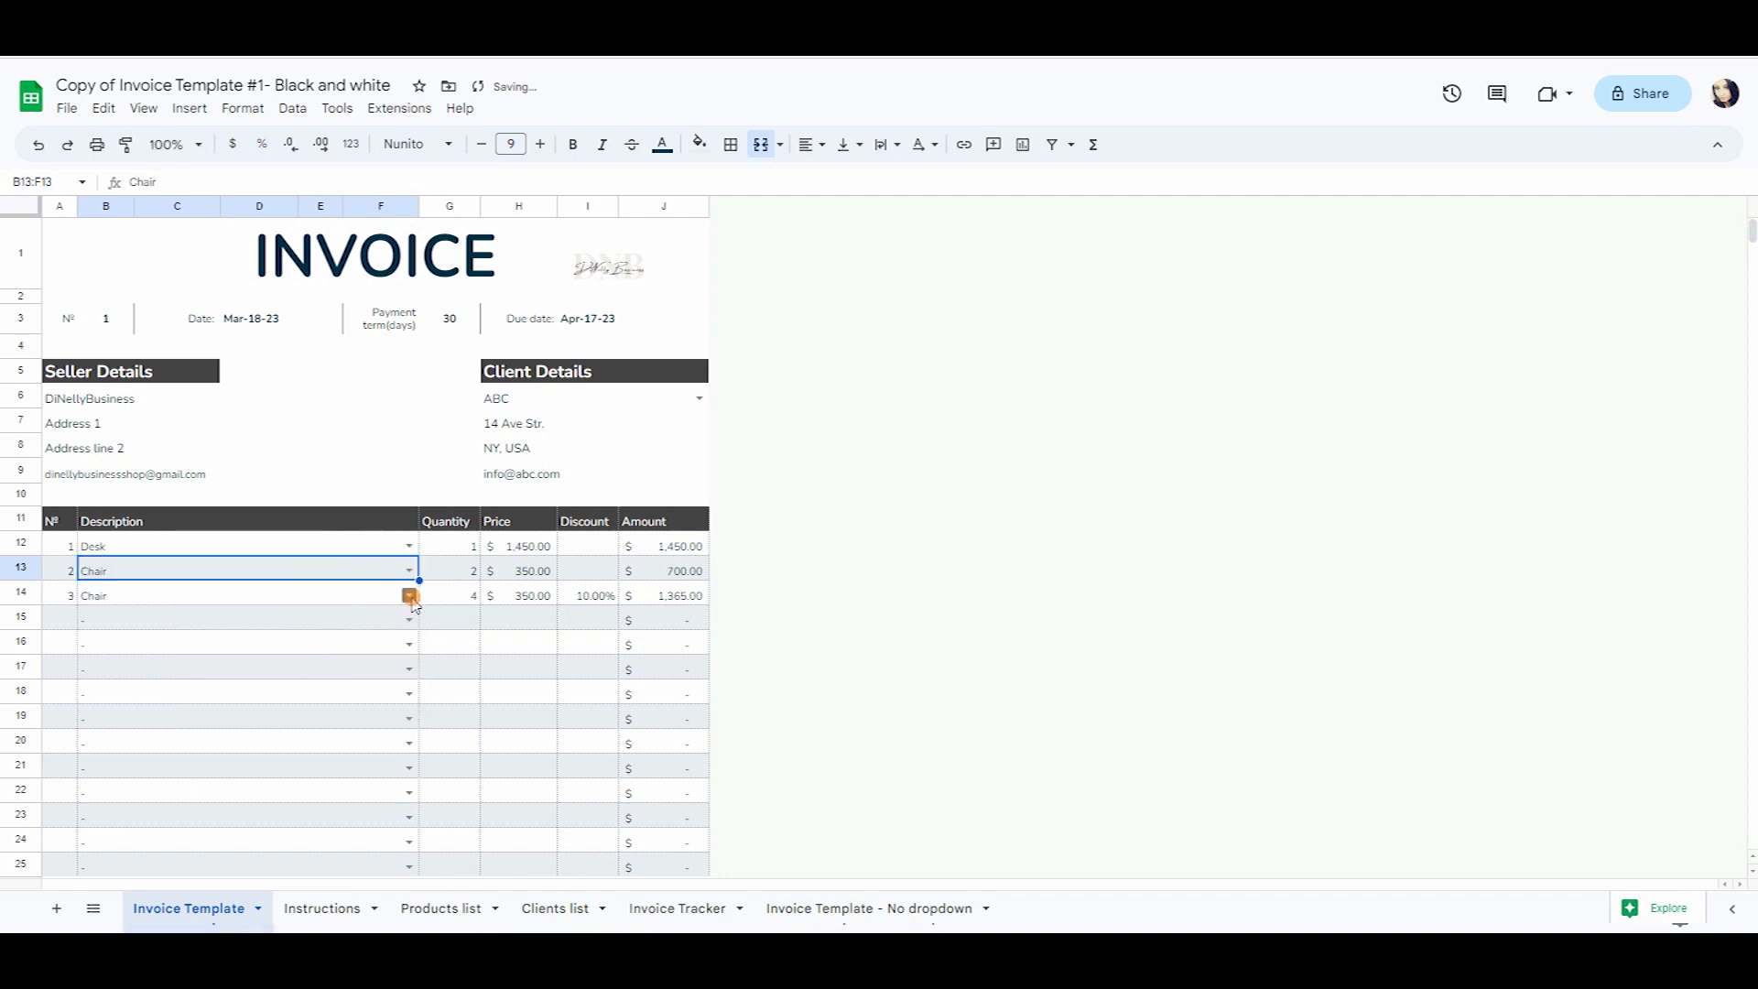
pyautogui.click(409, 595)
pyautogui.click(330, 644)
pyautogui.scroll(-1, 476, 623)
pyautogui.scroll(1, 476, 623)
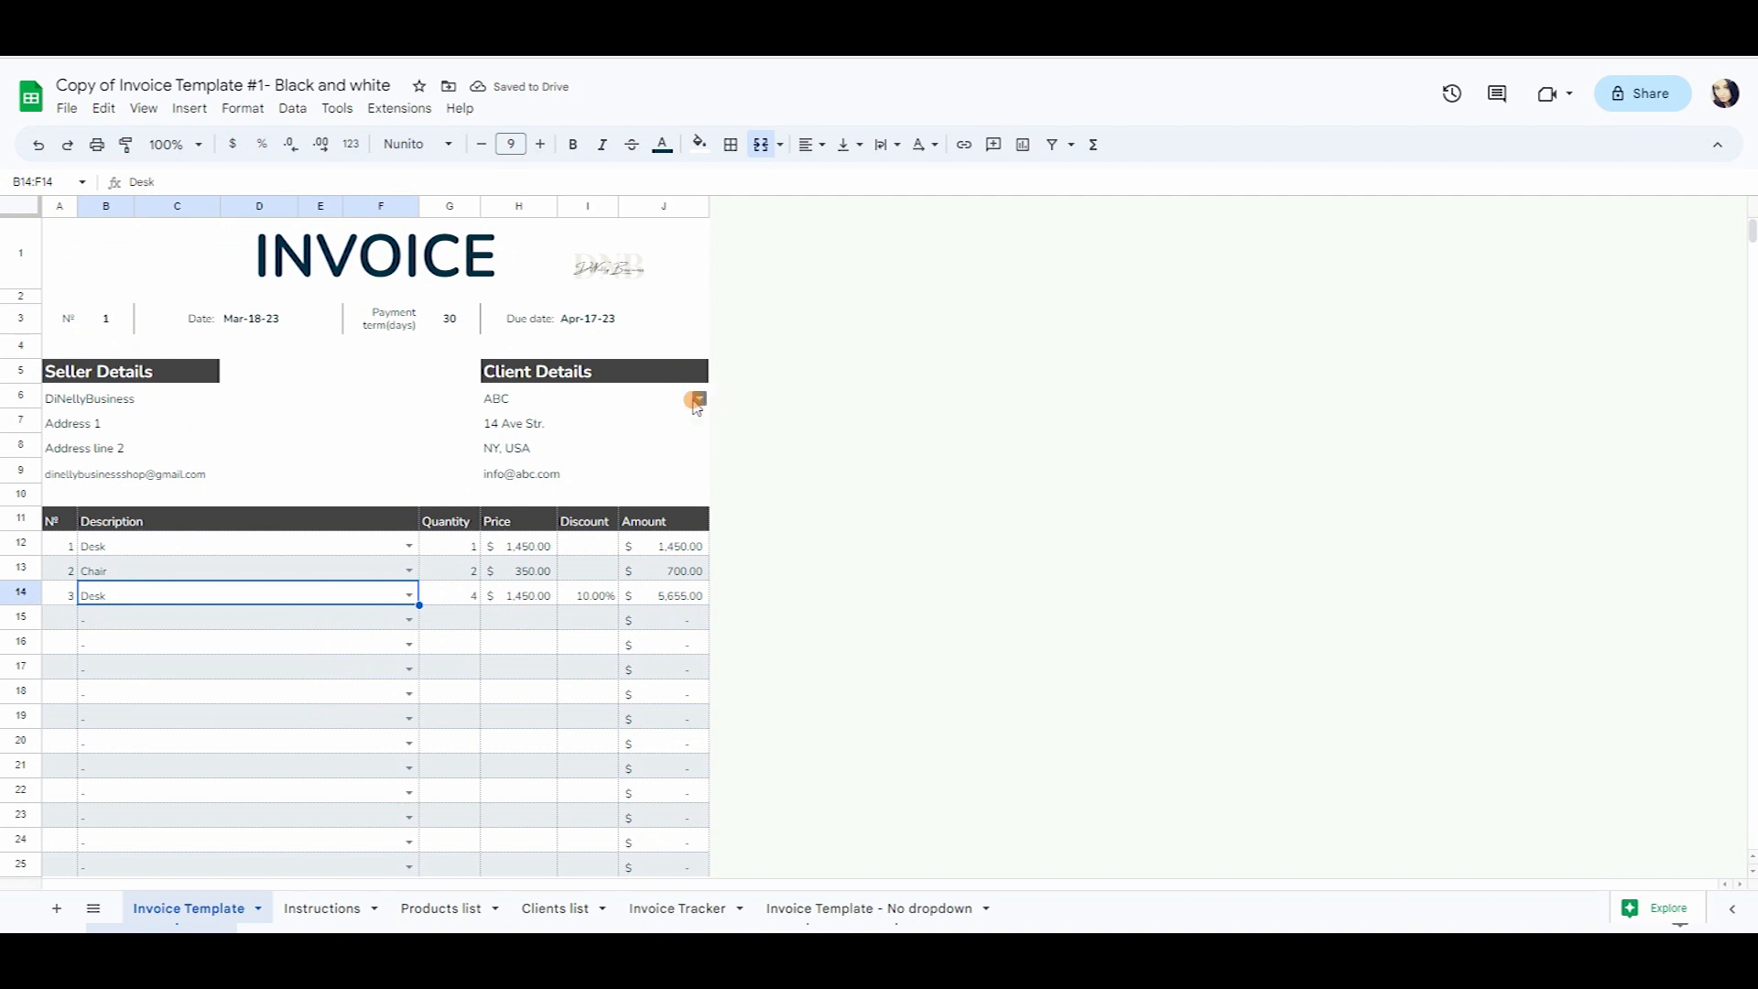
pyautogui.click(700, 396)
pyautogui.click(366, 570)
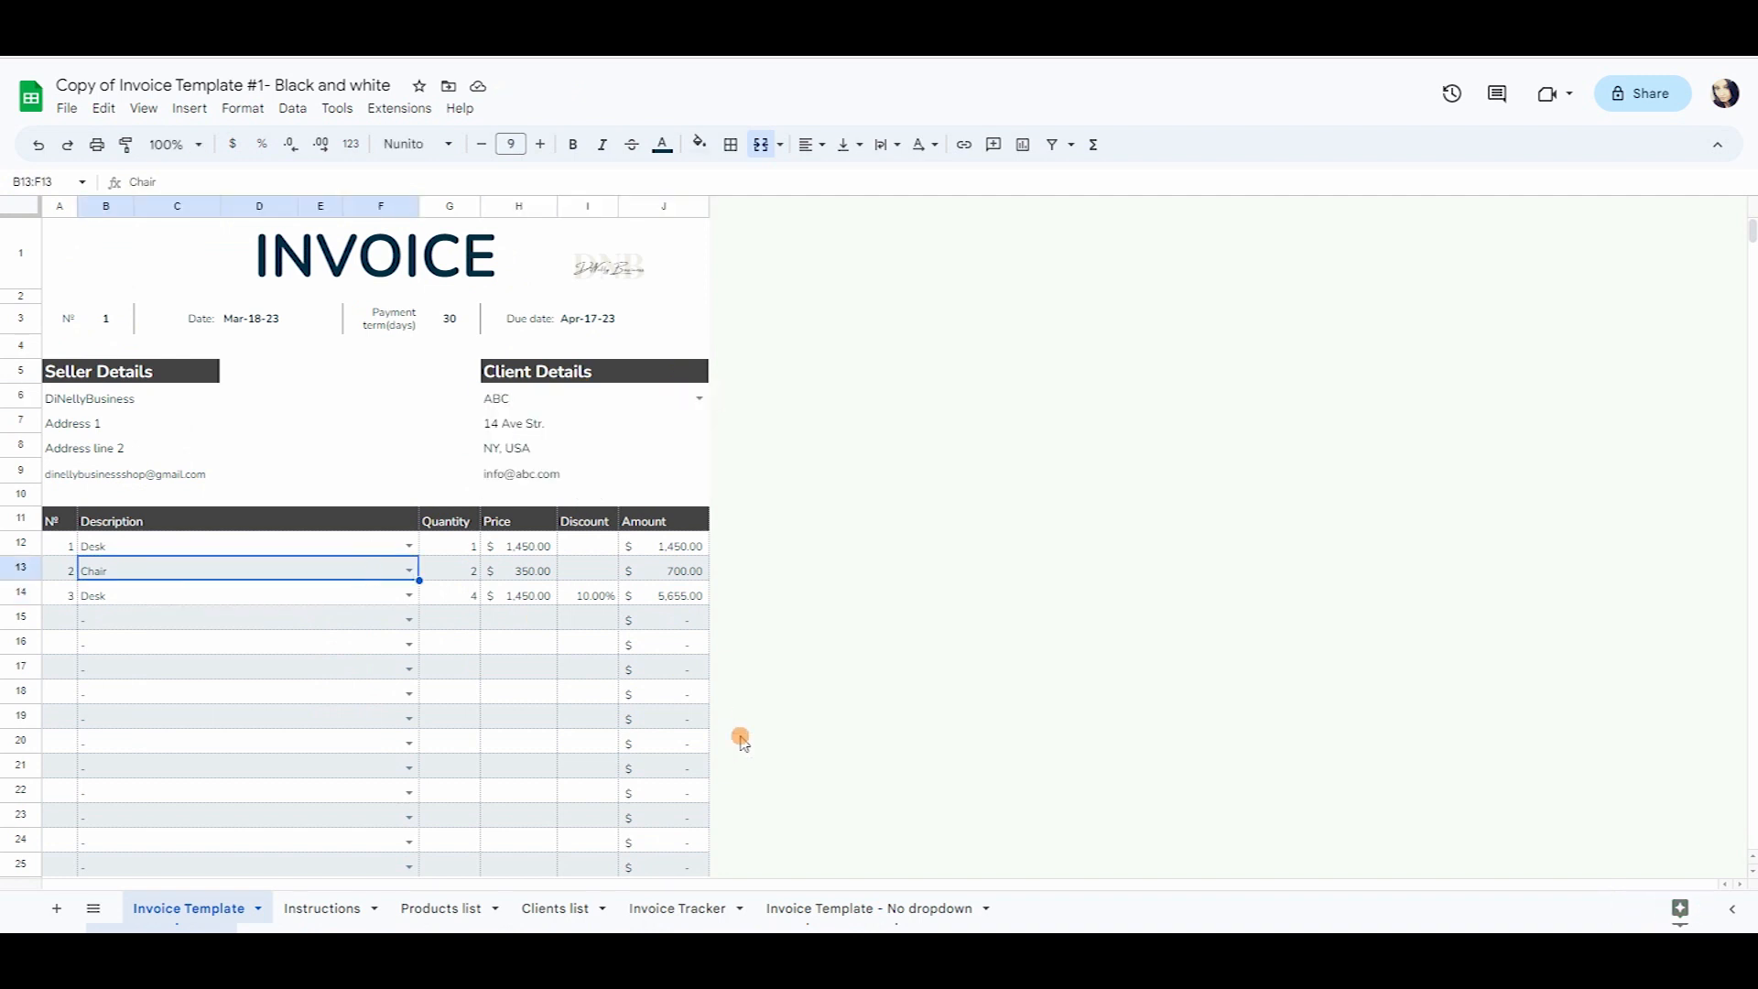
# Browse the Invoice Tracker, Clients list, Products list and No dropdown sheets, ending on Instructions.
pyautogui.click(676, 902)
pyautogui.click(540, 907)
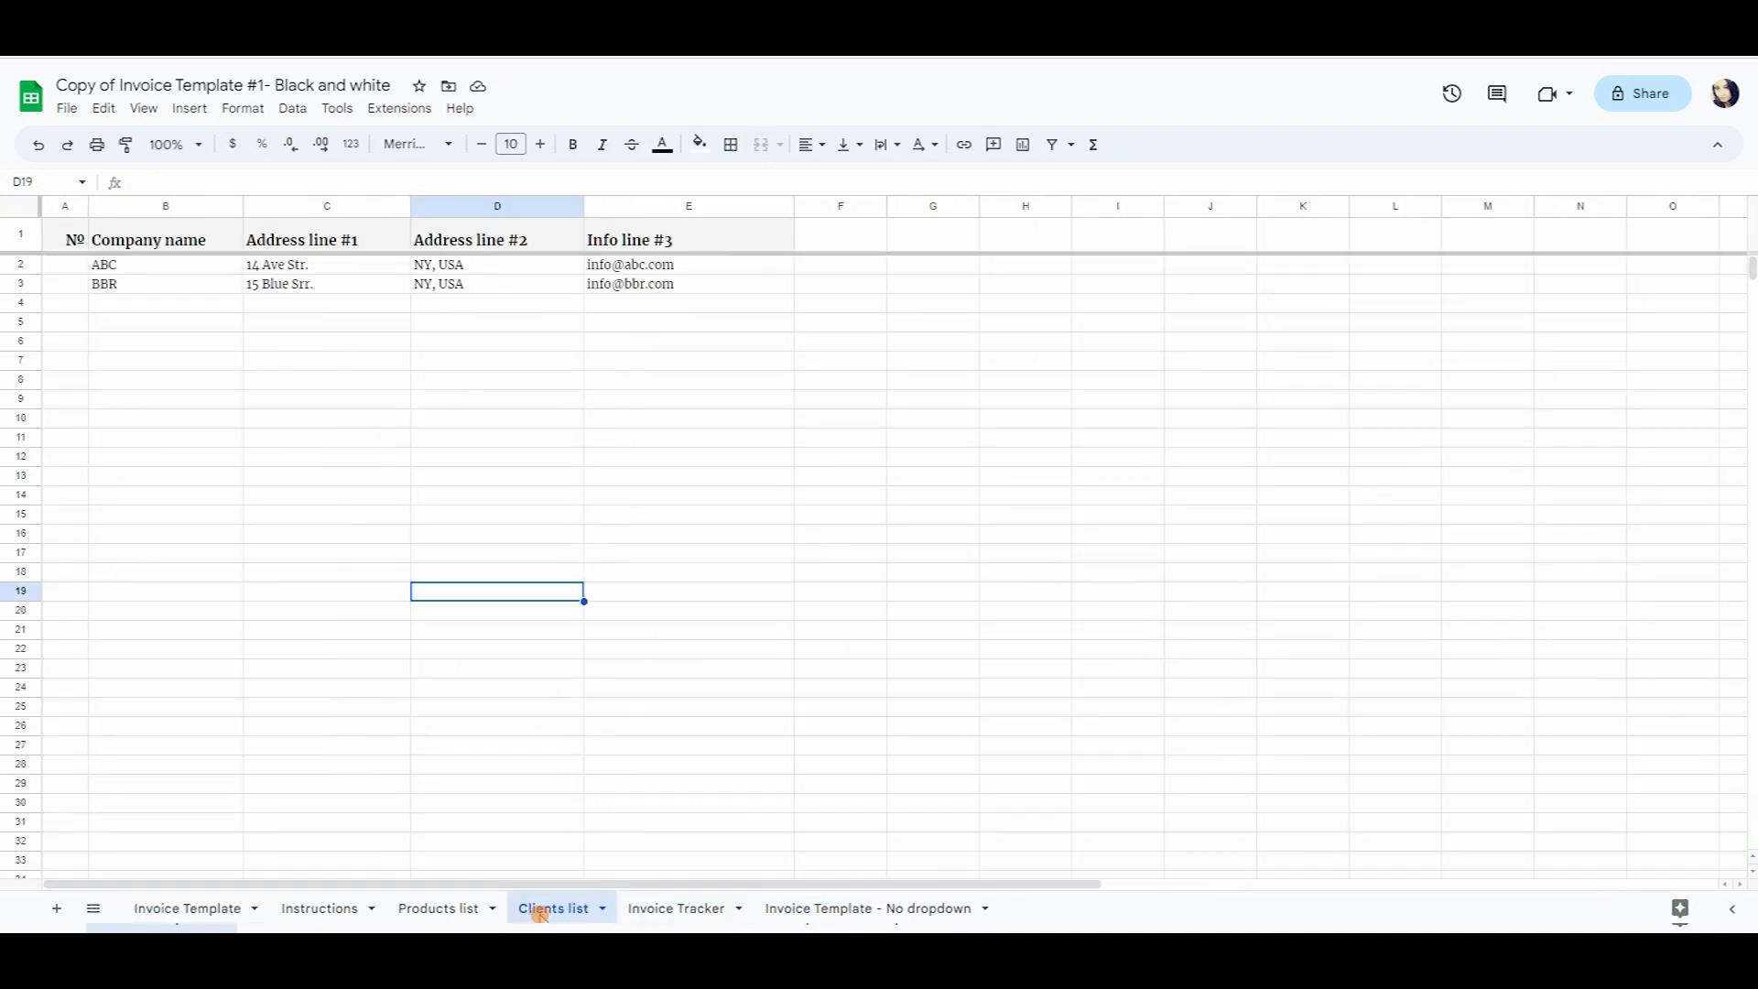
pyautogui.click(455, 907)
pyautogui.click(797, 905)
pyautogui.click(330, 908)
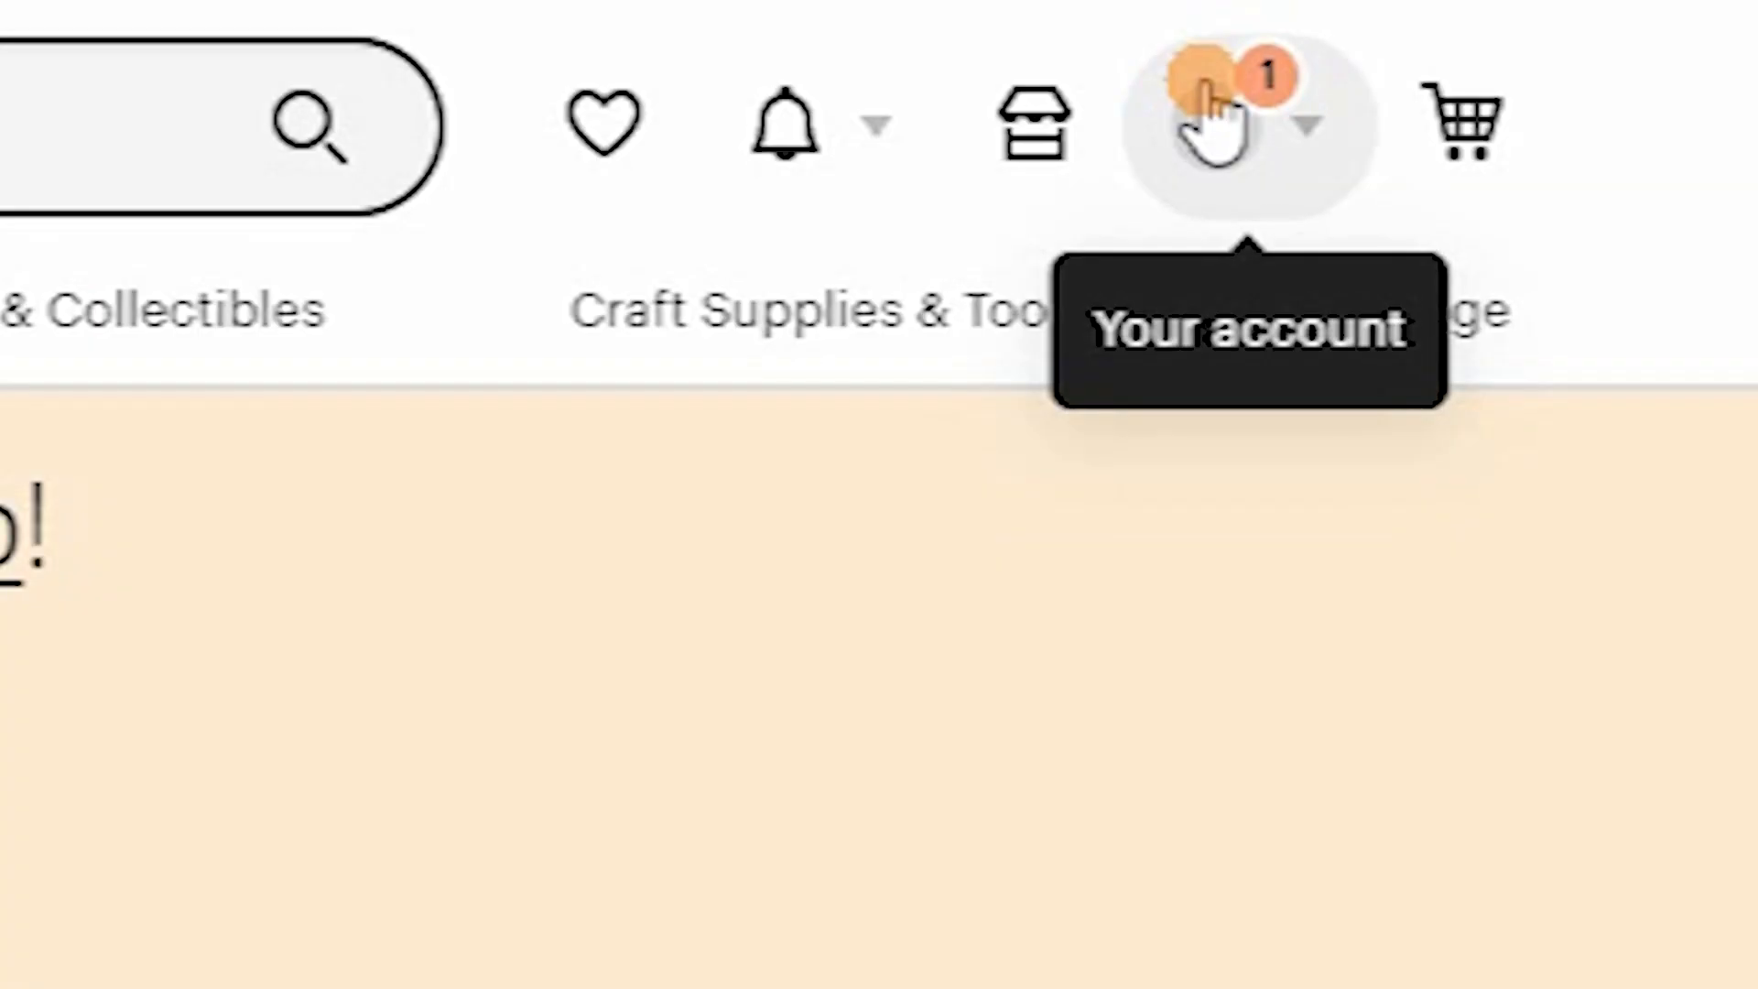
# Open the Etsy account menu from the Your account icon in the header.
pyautogui.click(1209, 119)
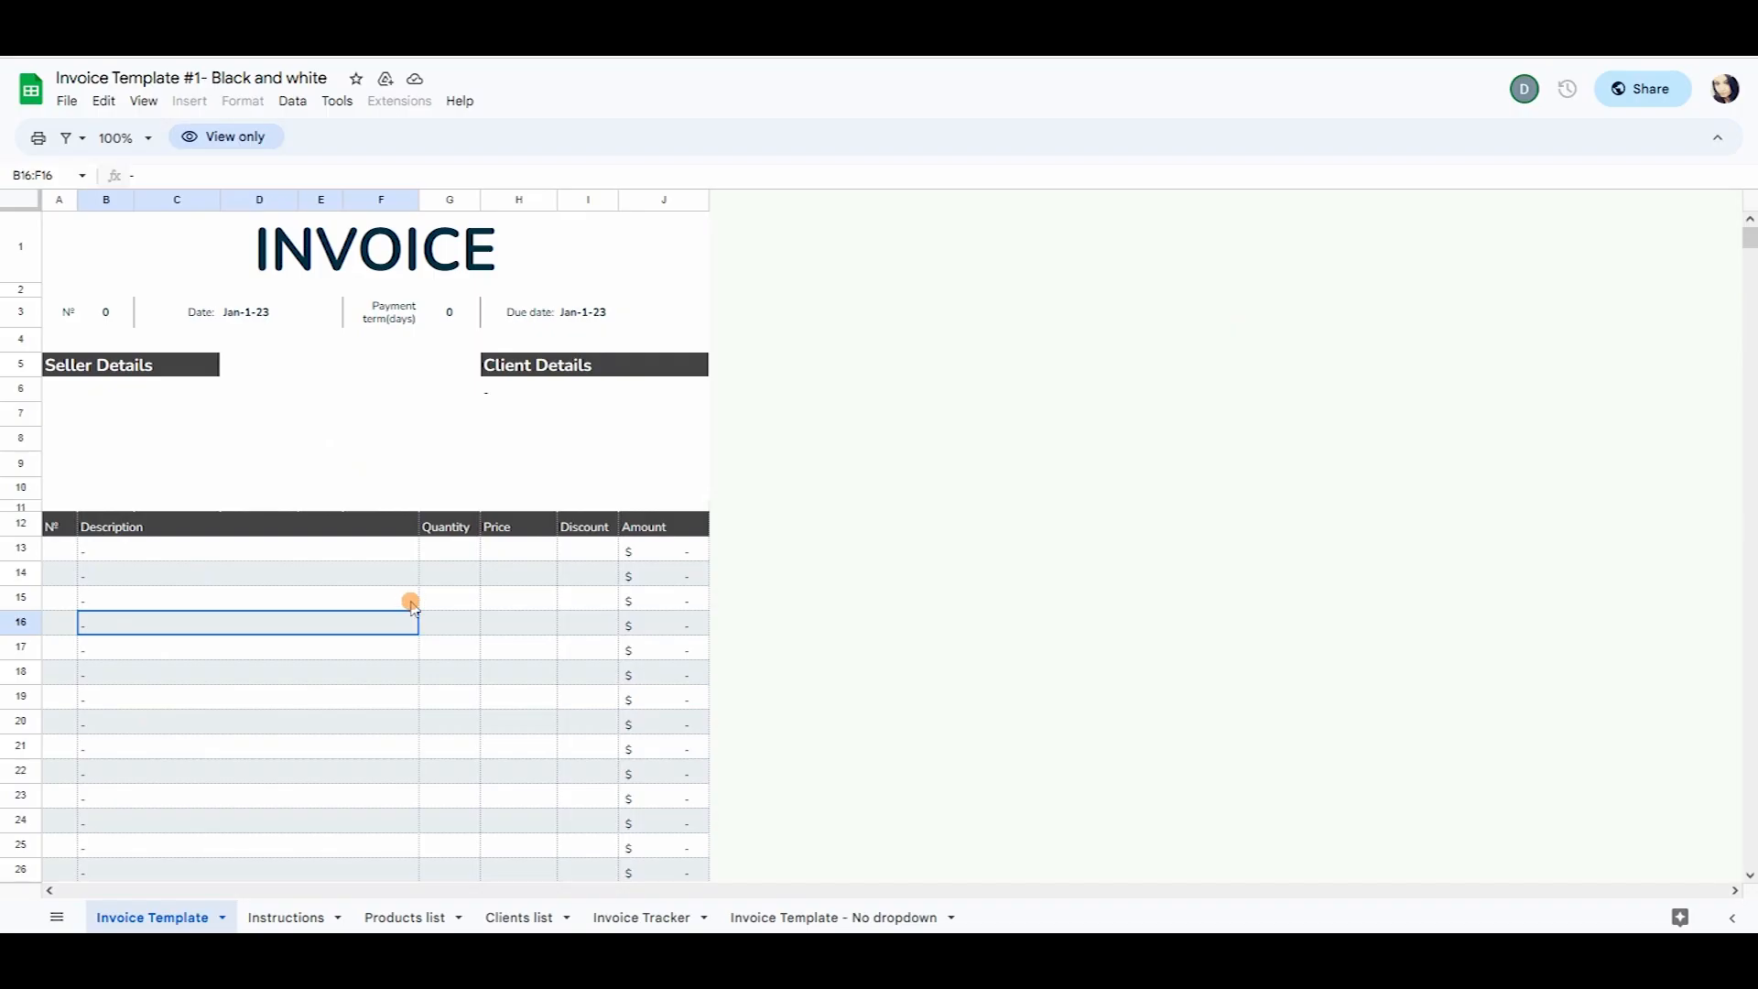
# Make a copy named 'Copy of Invoice Template #1- Black and white' in My Drive.
pyautogui.scroll(-9, 408, 600)
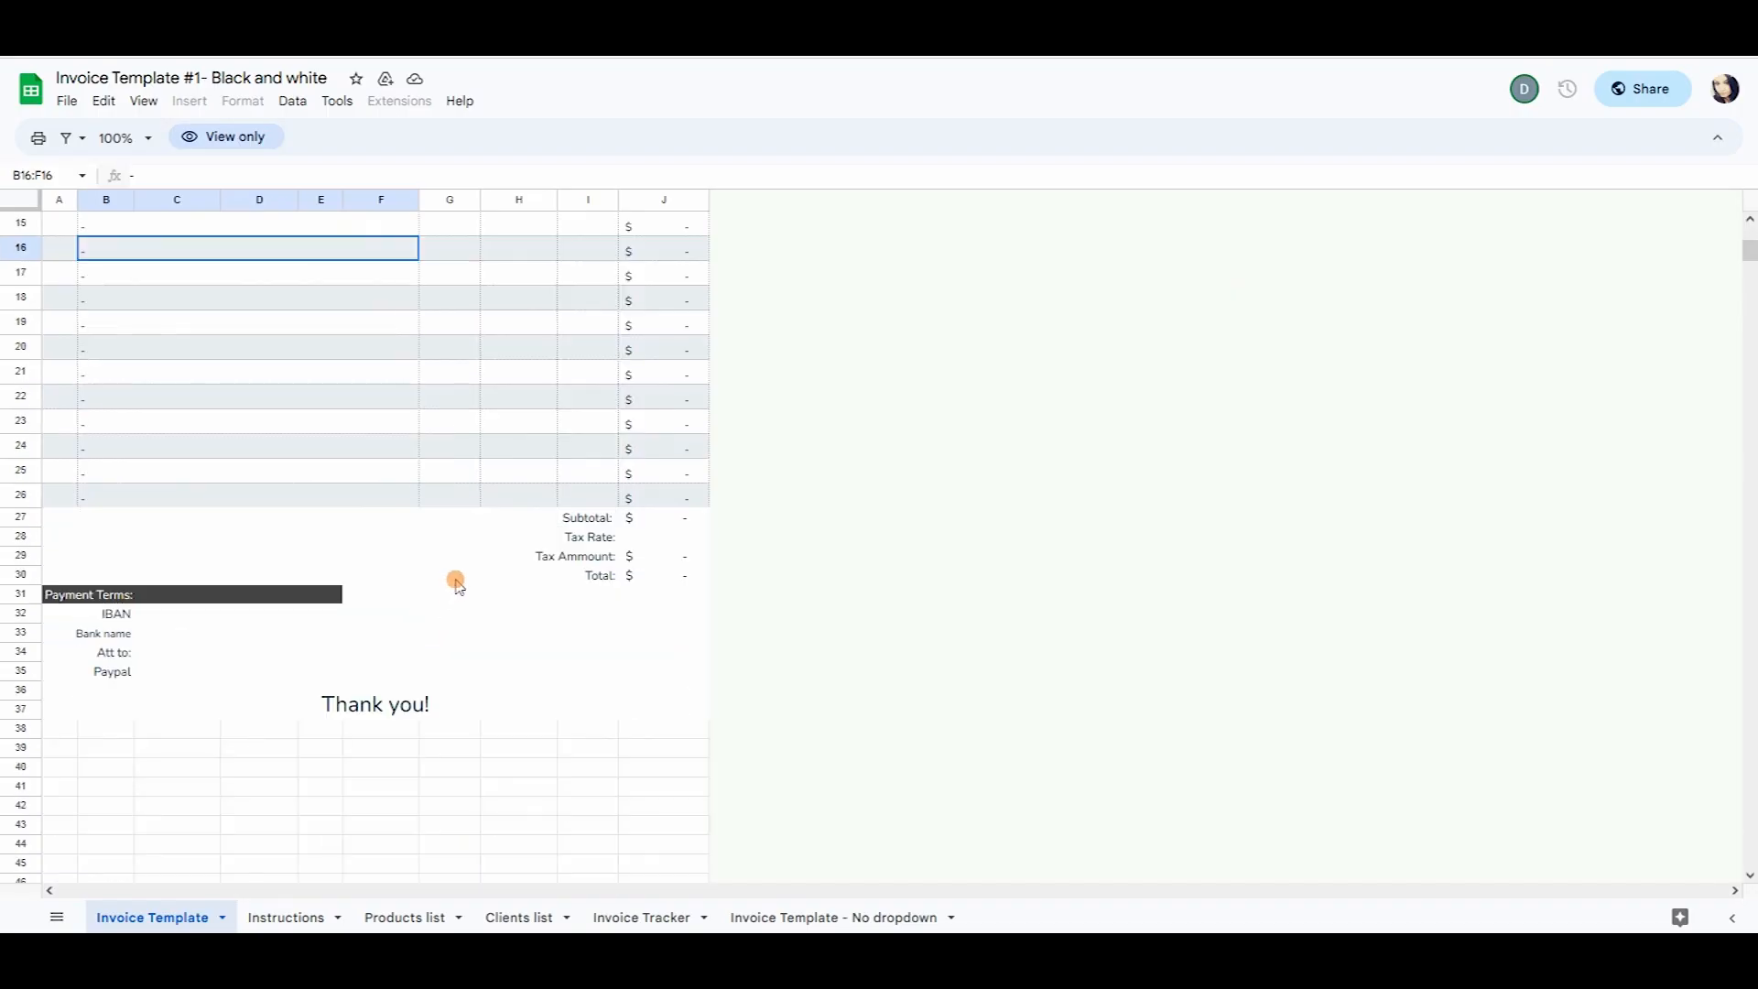
pyautogui.scroll(8, 483, 573)
pyautogui.scroll(2, 485, 589)
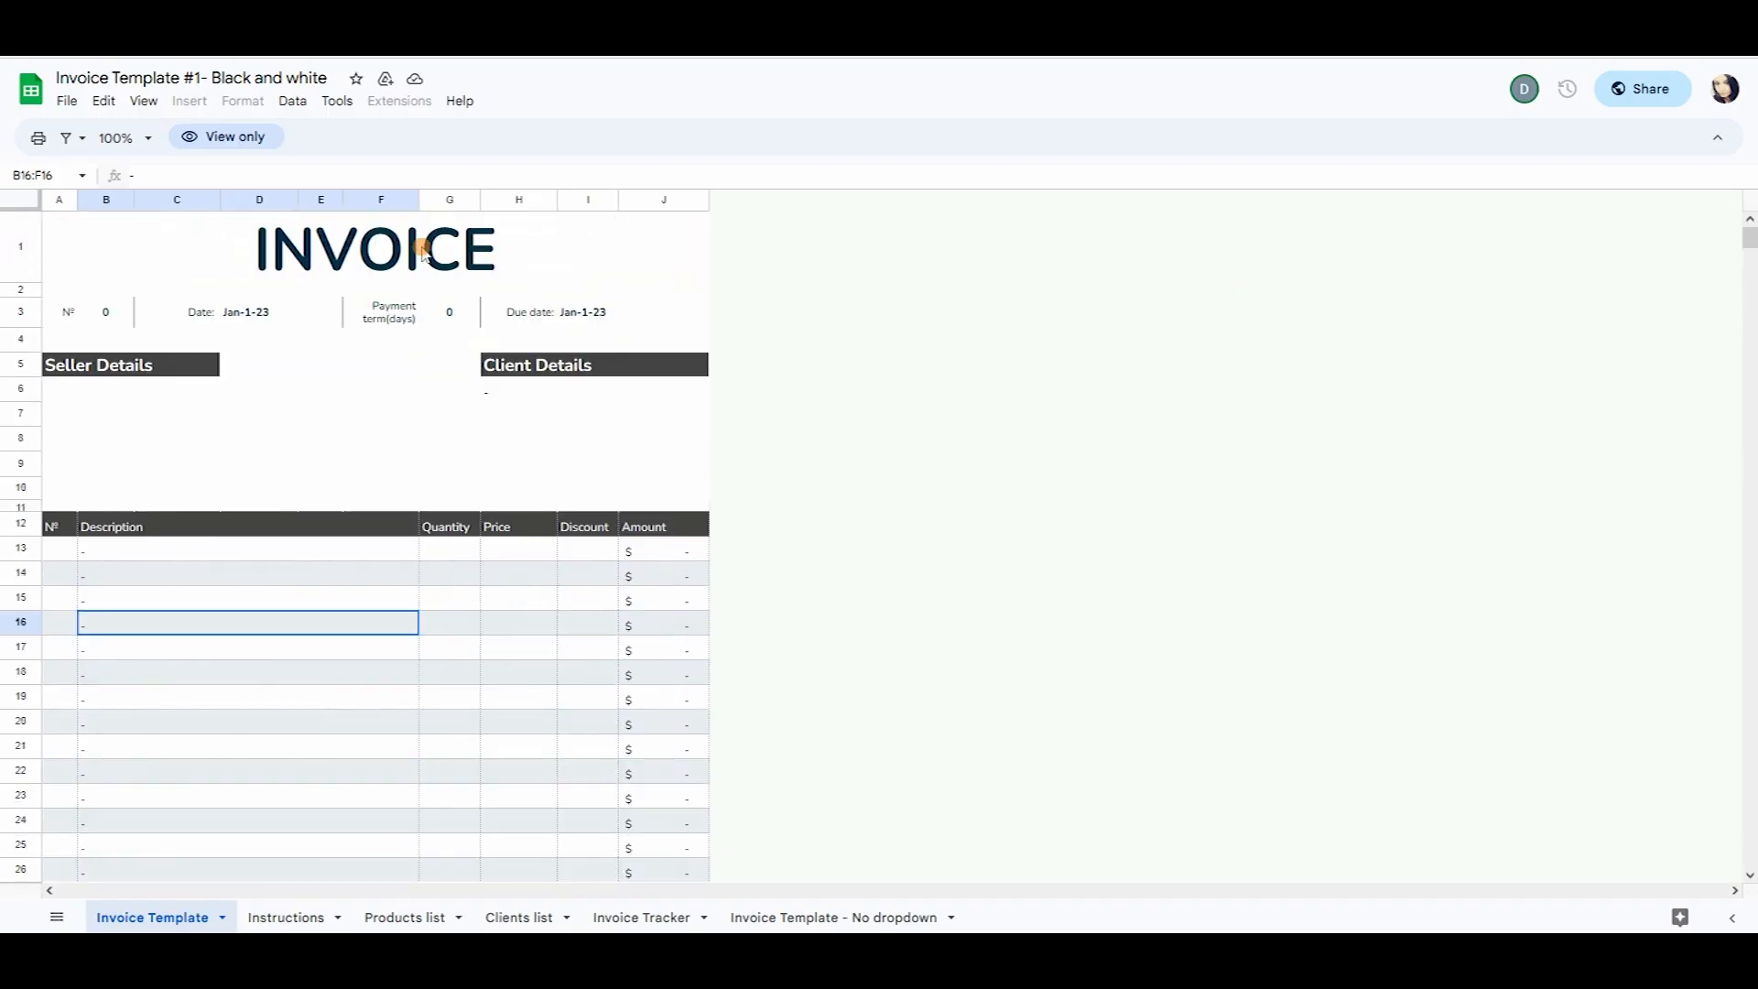
pyautogui.click(576, 366)
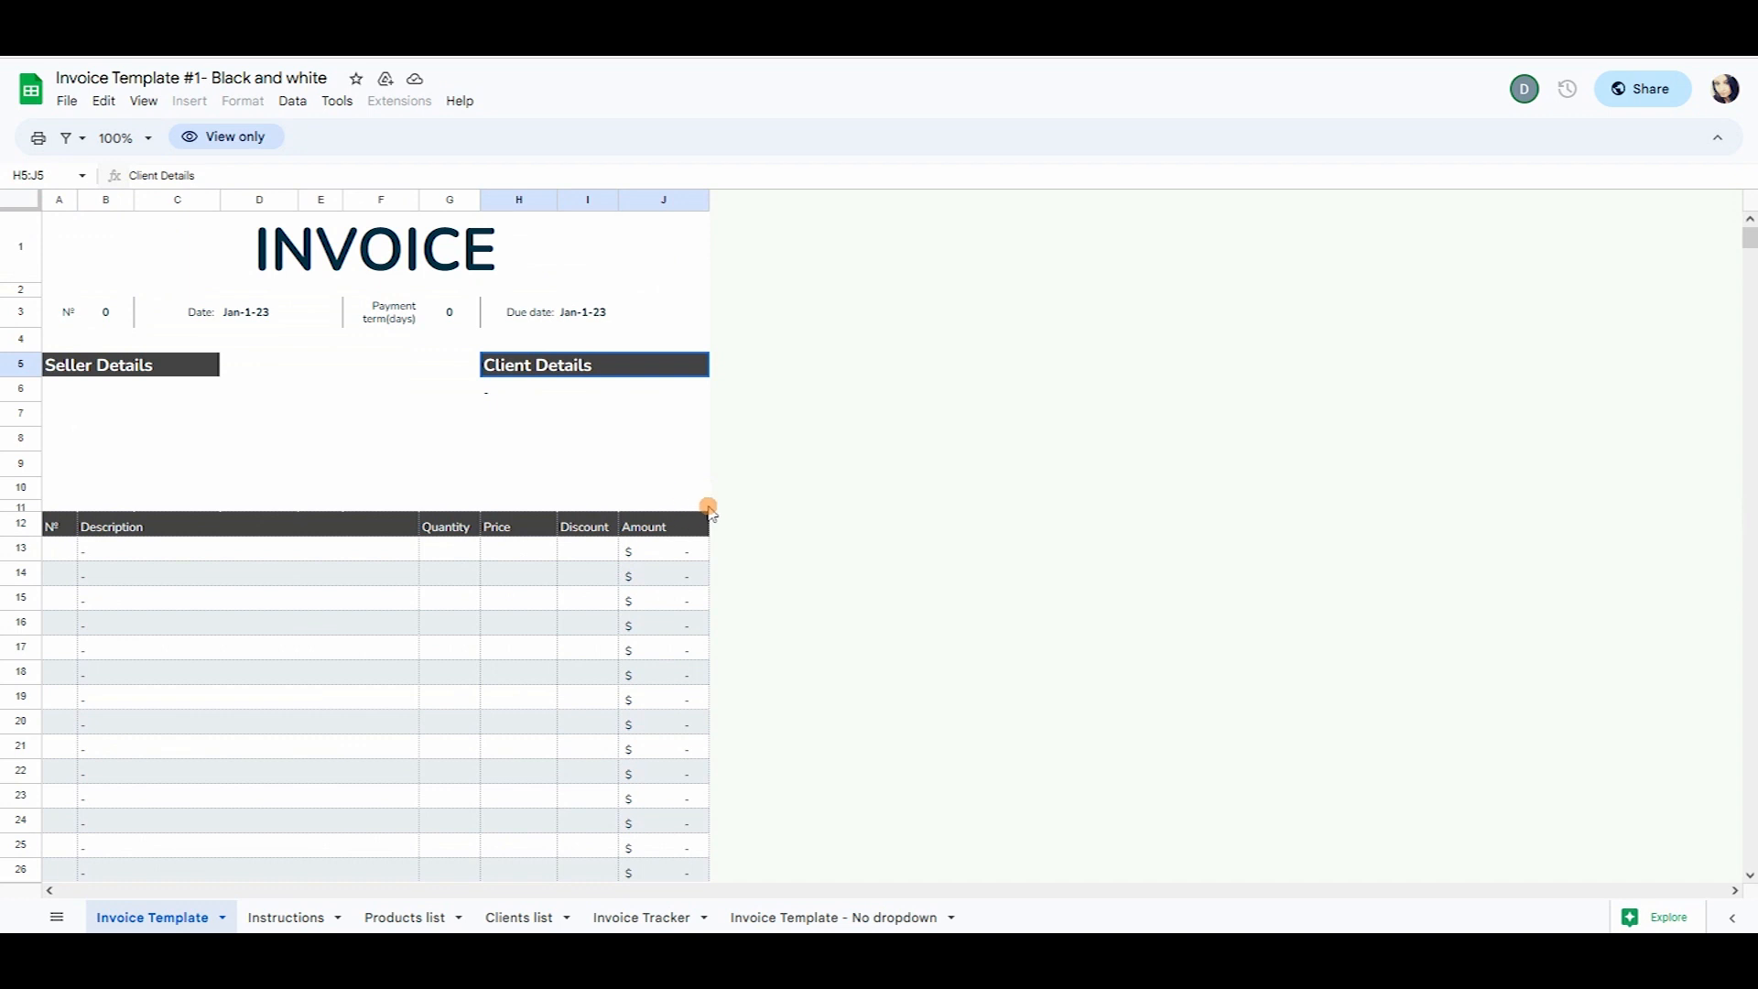
pyautogui.click(82, 104)
pyautogui.click(88, 220)
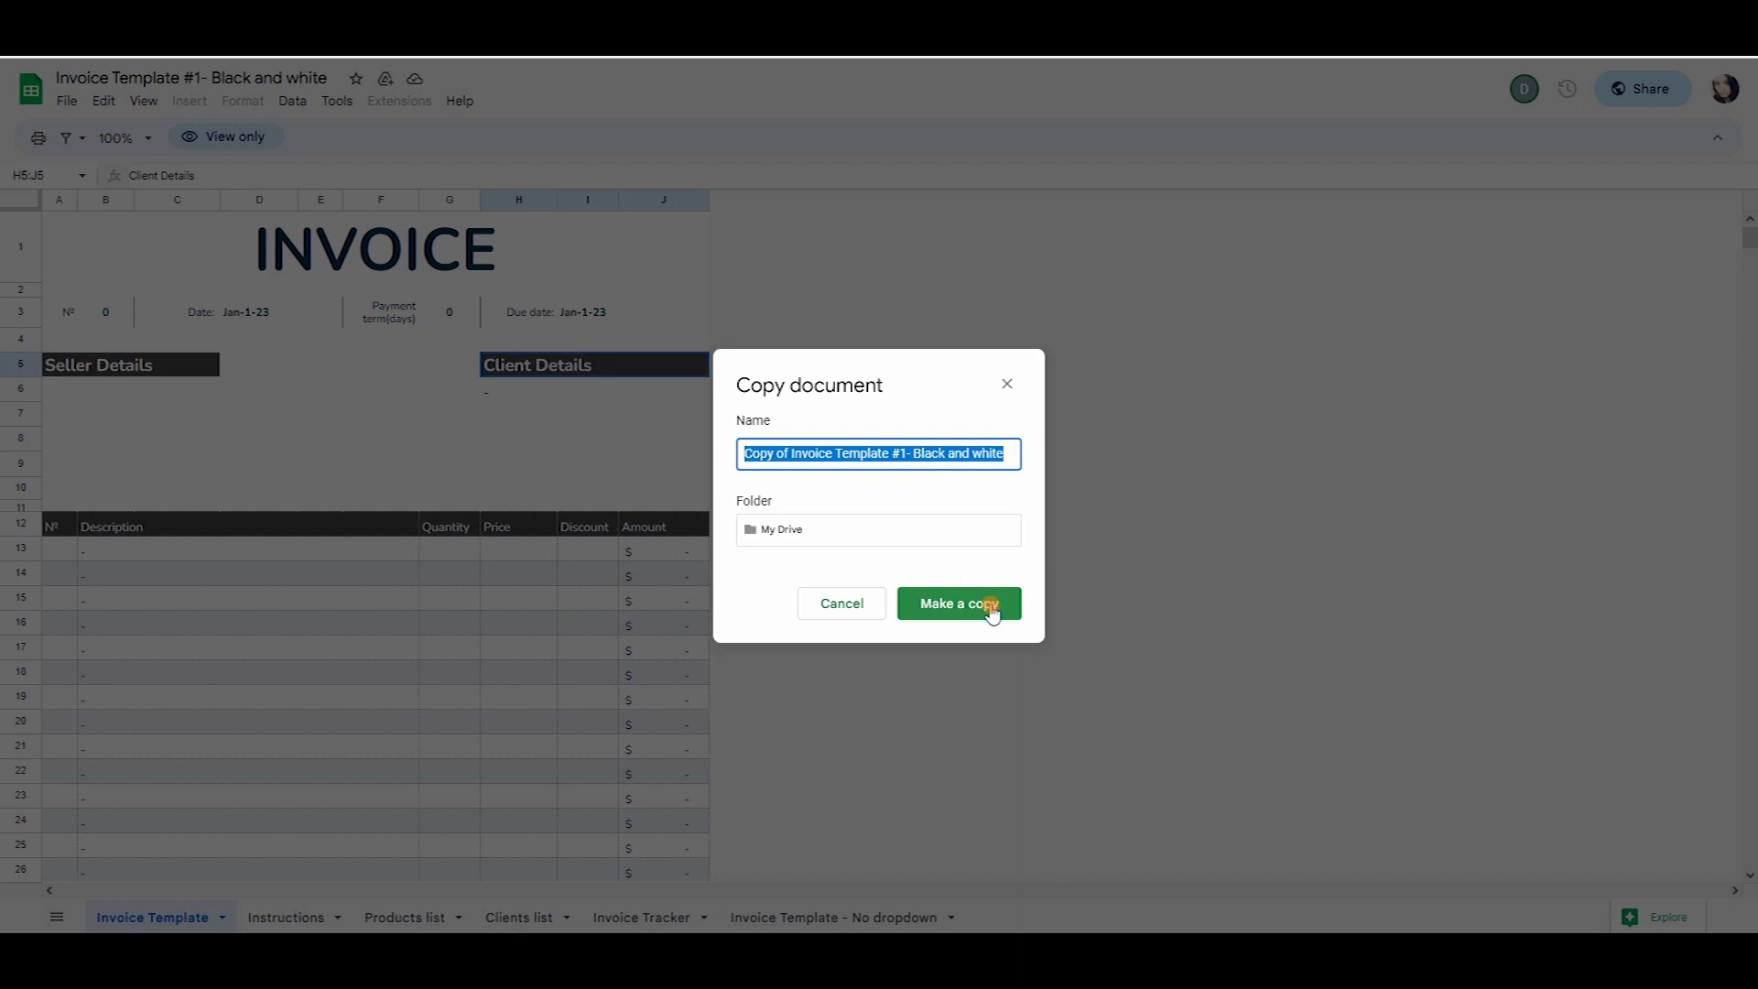
pyautogui.click(987, 604)
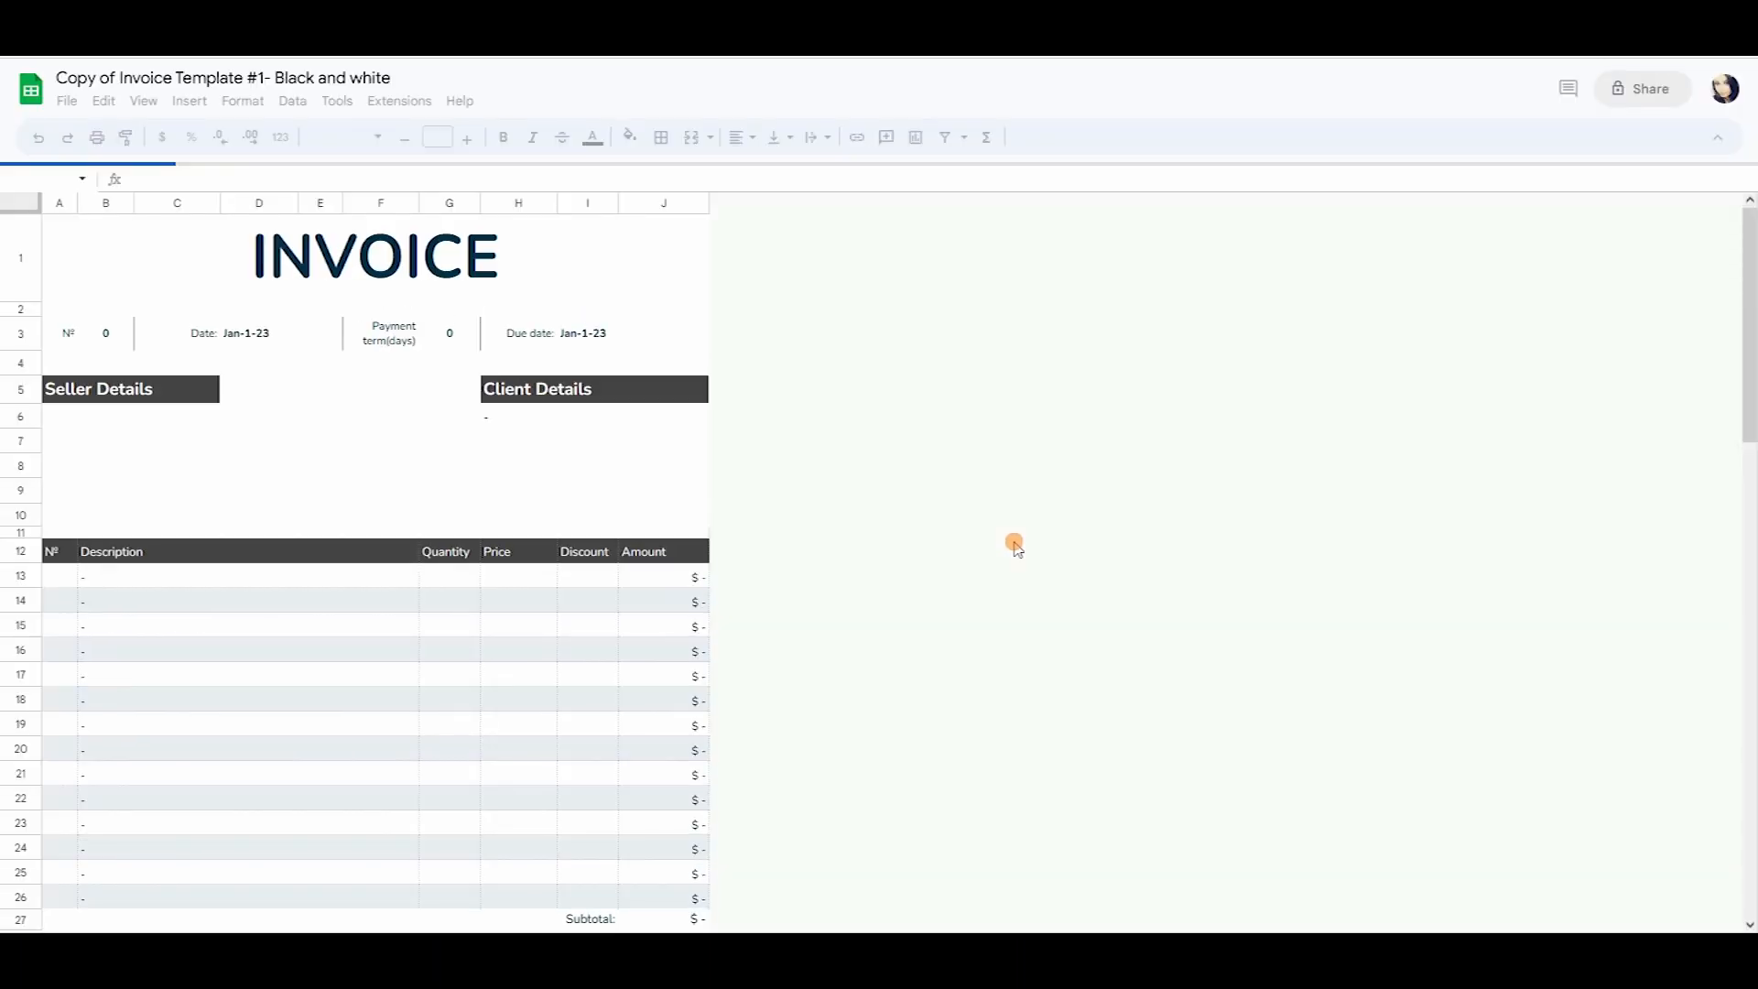
pyautogui.click(337, 392)
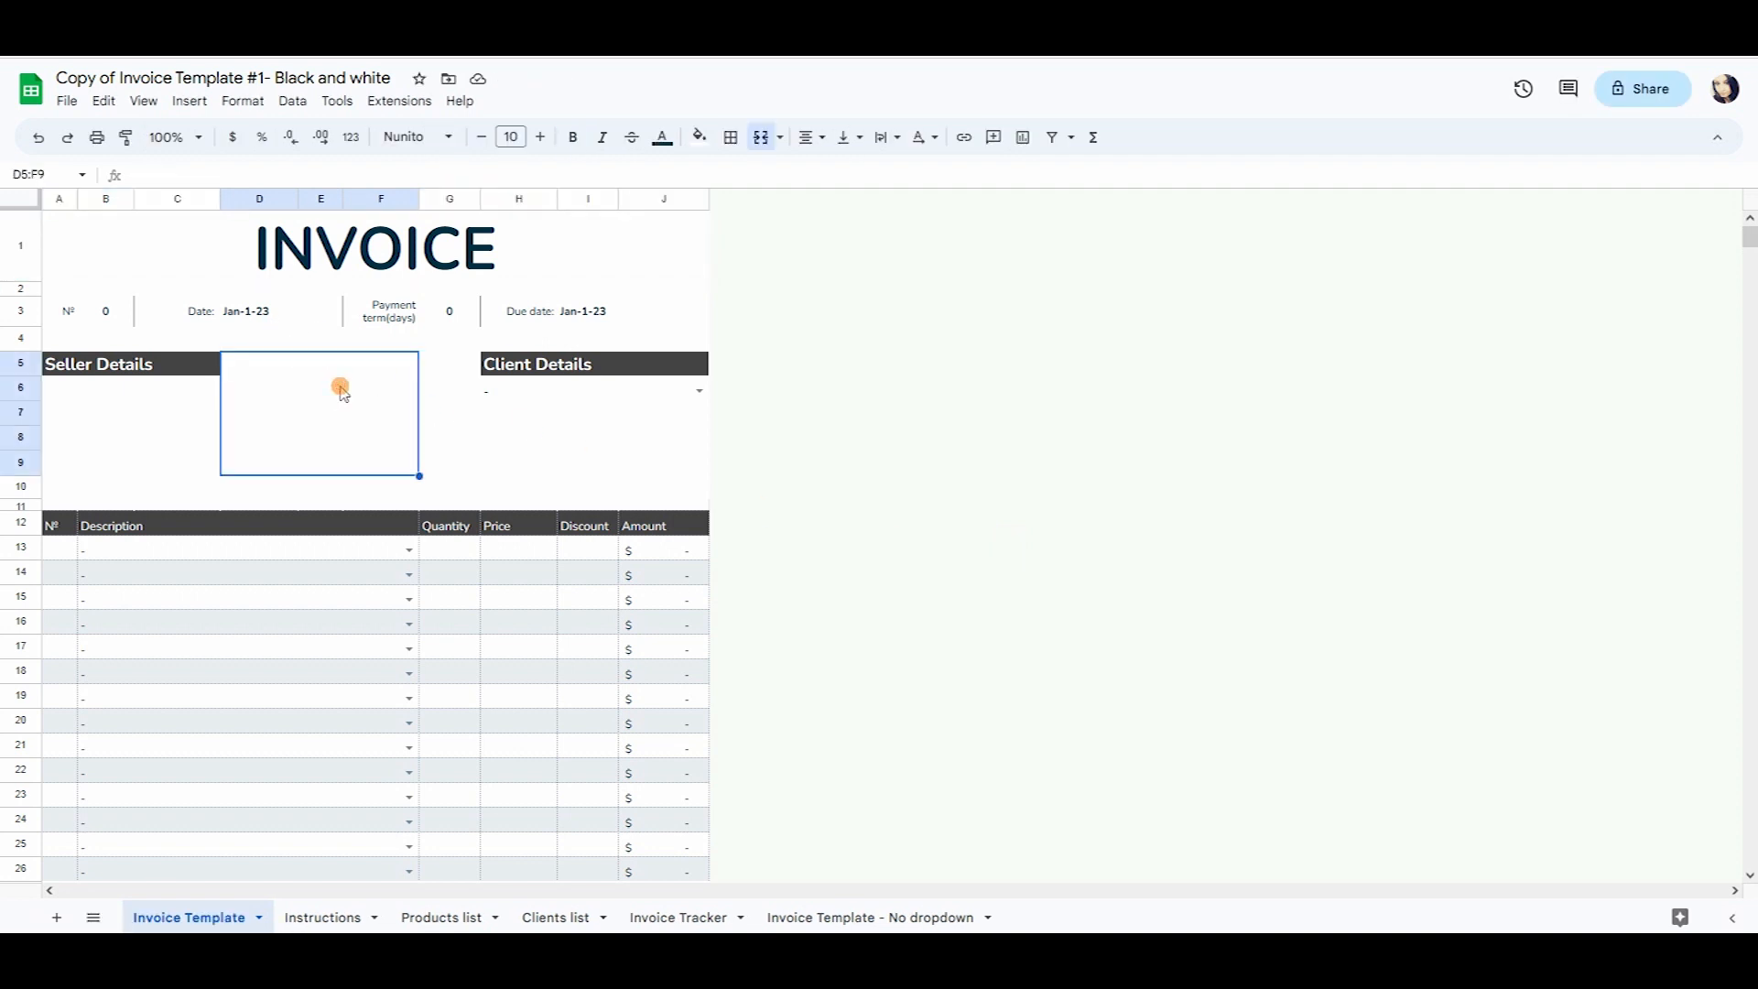
pyautogui.click(452, 398)
pyautogui.click(386, 340)
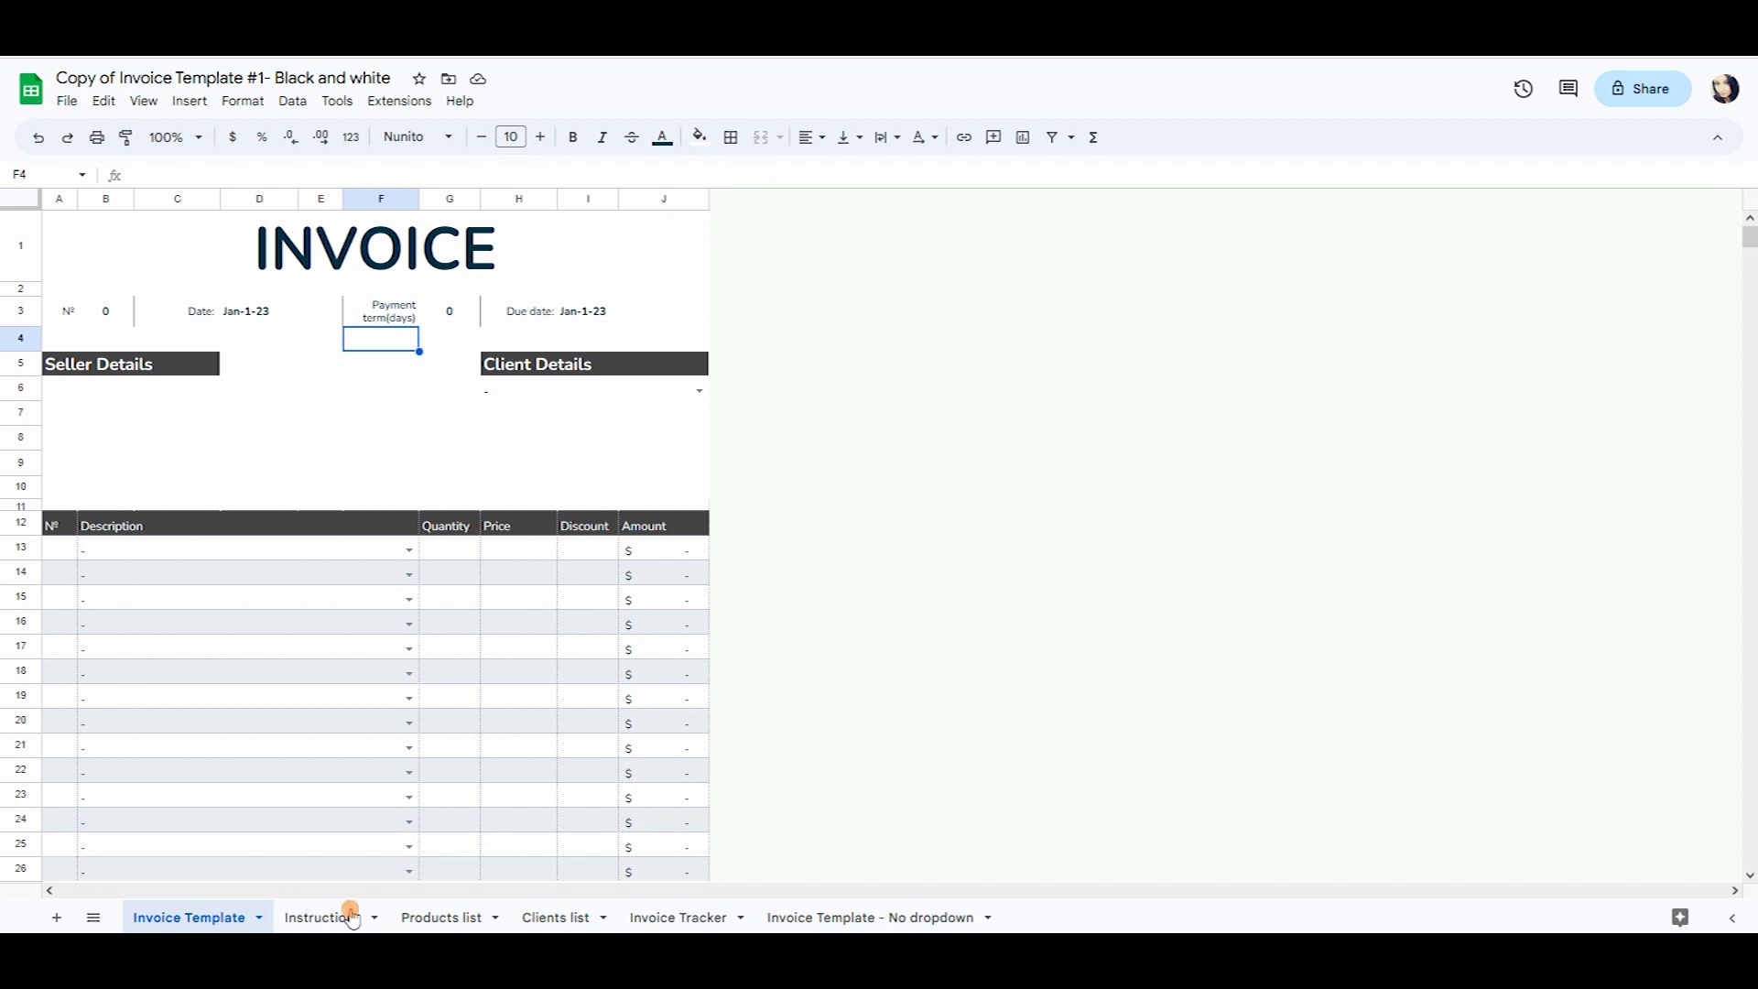
pyautogui.scroll(-5, 334, 302)
pyautogui.scroll(5, 333, 302)
# On the Instructions sheet, select the four seller and four client detail rows and read the notes.
pyautogui.click(322, 917)
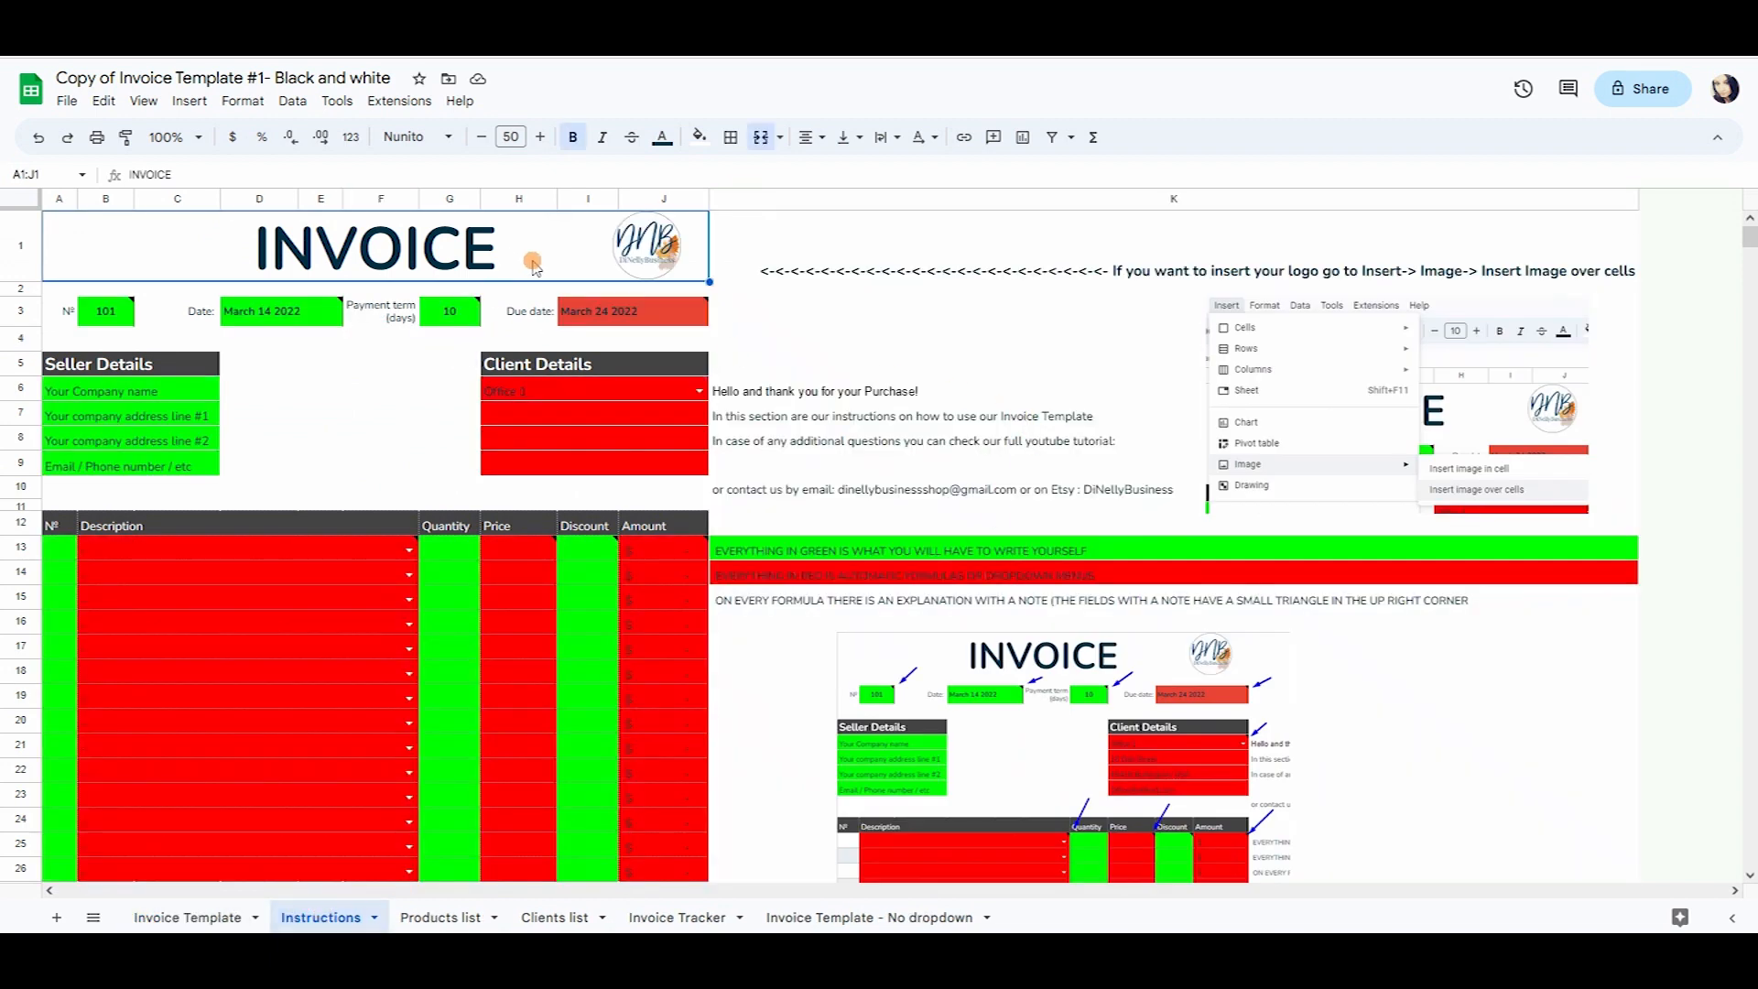
pyautogui.scroll(-5, 683, 430)
pyautogui.scroll(5, 652, 450)
pyautogui.click(612, 390)
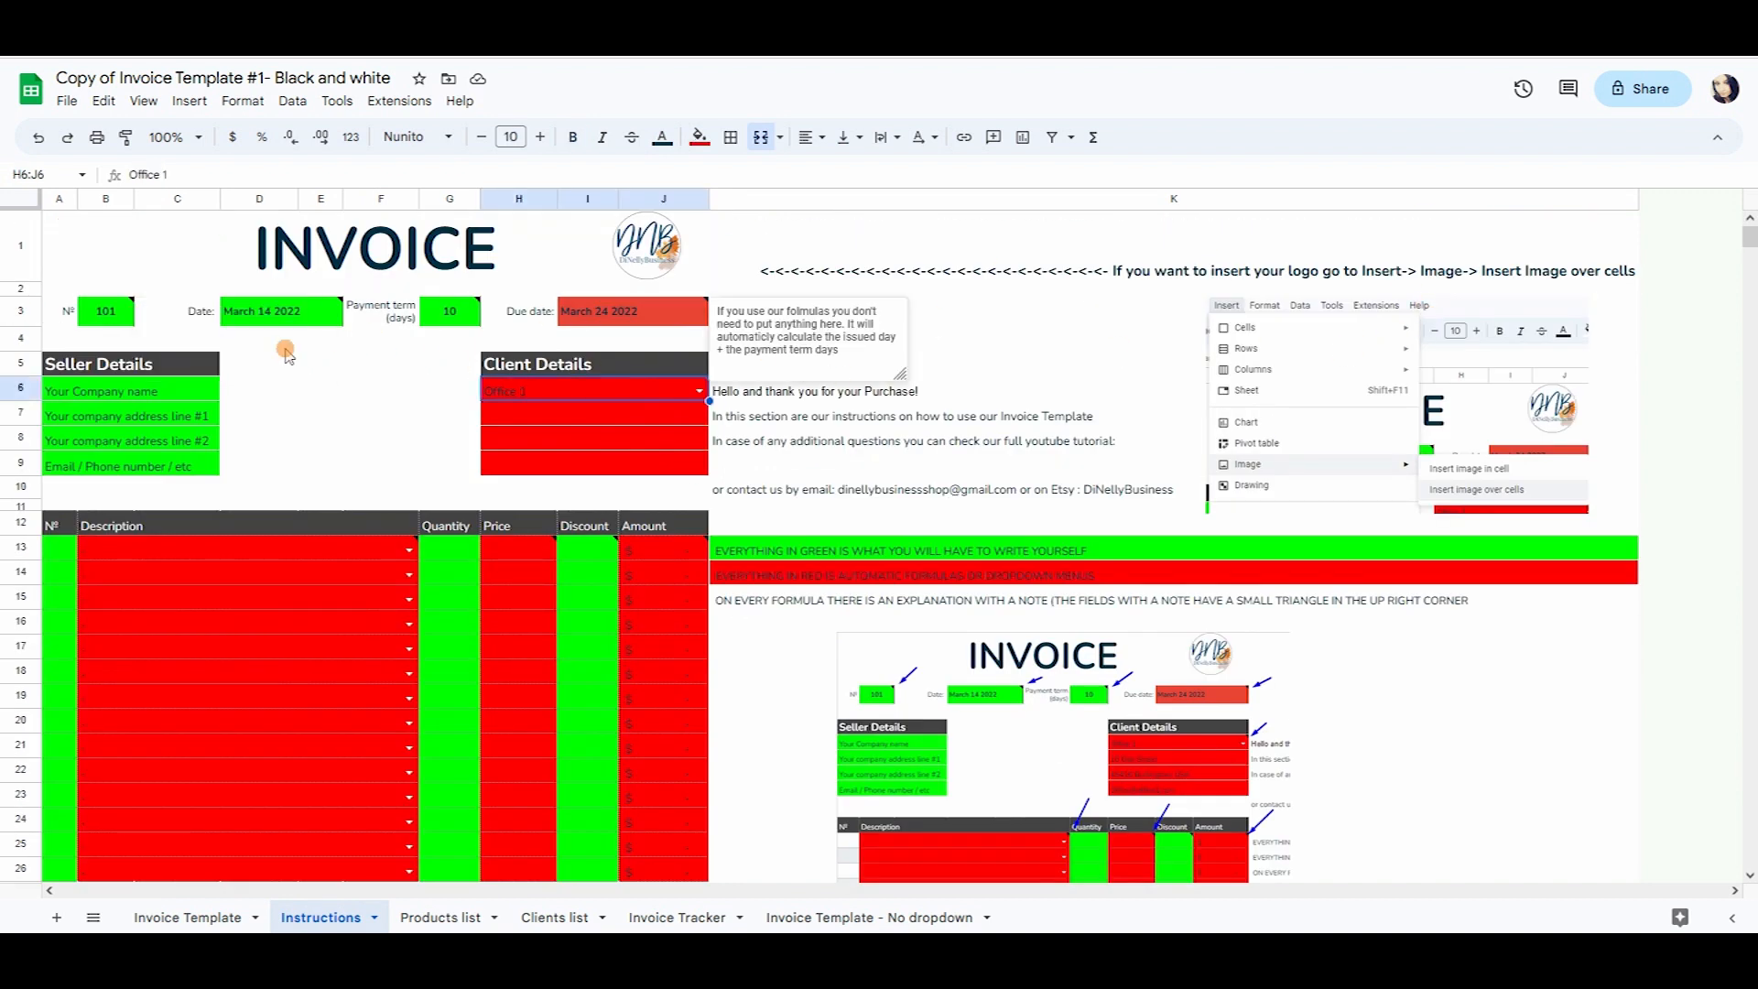
pyautogui.moveTo(122, 400); pyautogui.dragTo(101, 463)
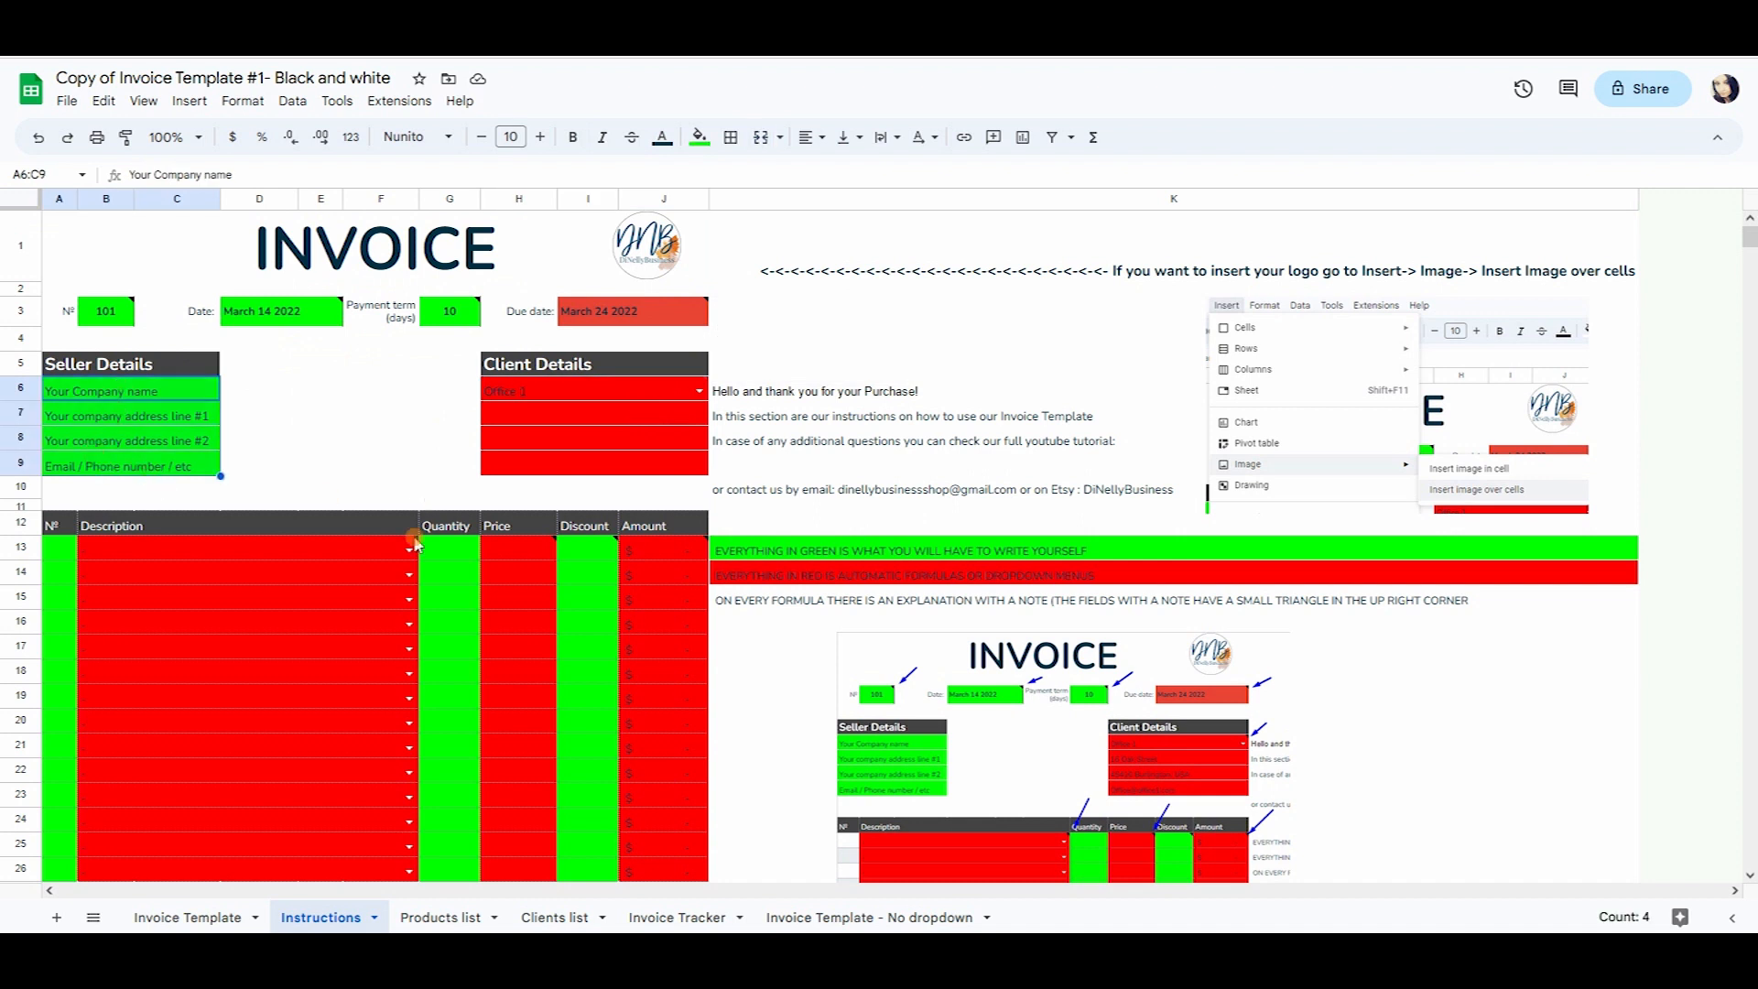
pyautogui.moveTo(547, 398); pyautogui.dragTo(554, 476)
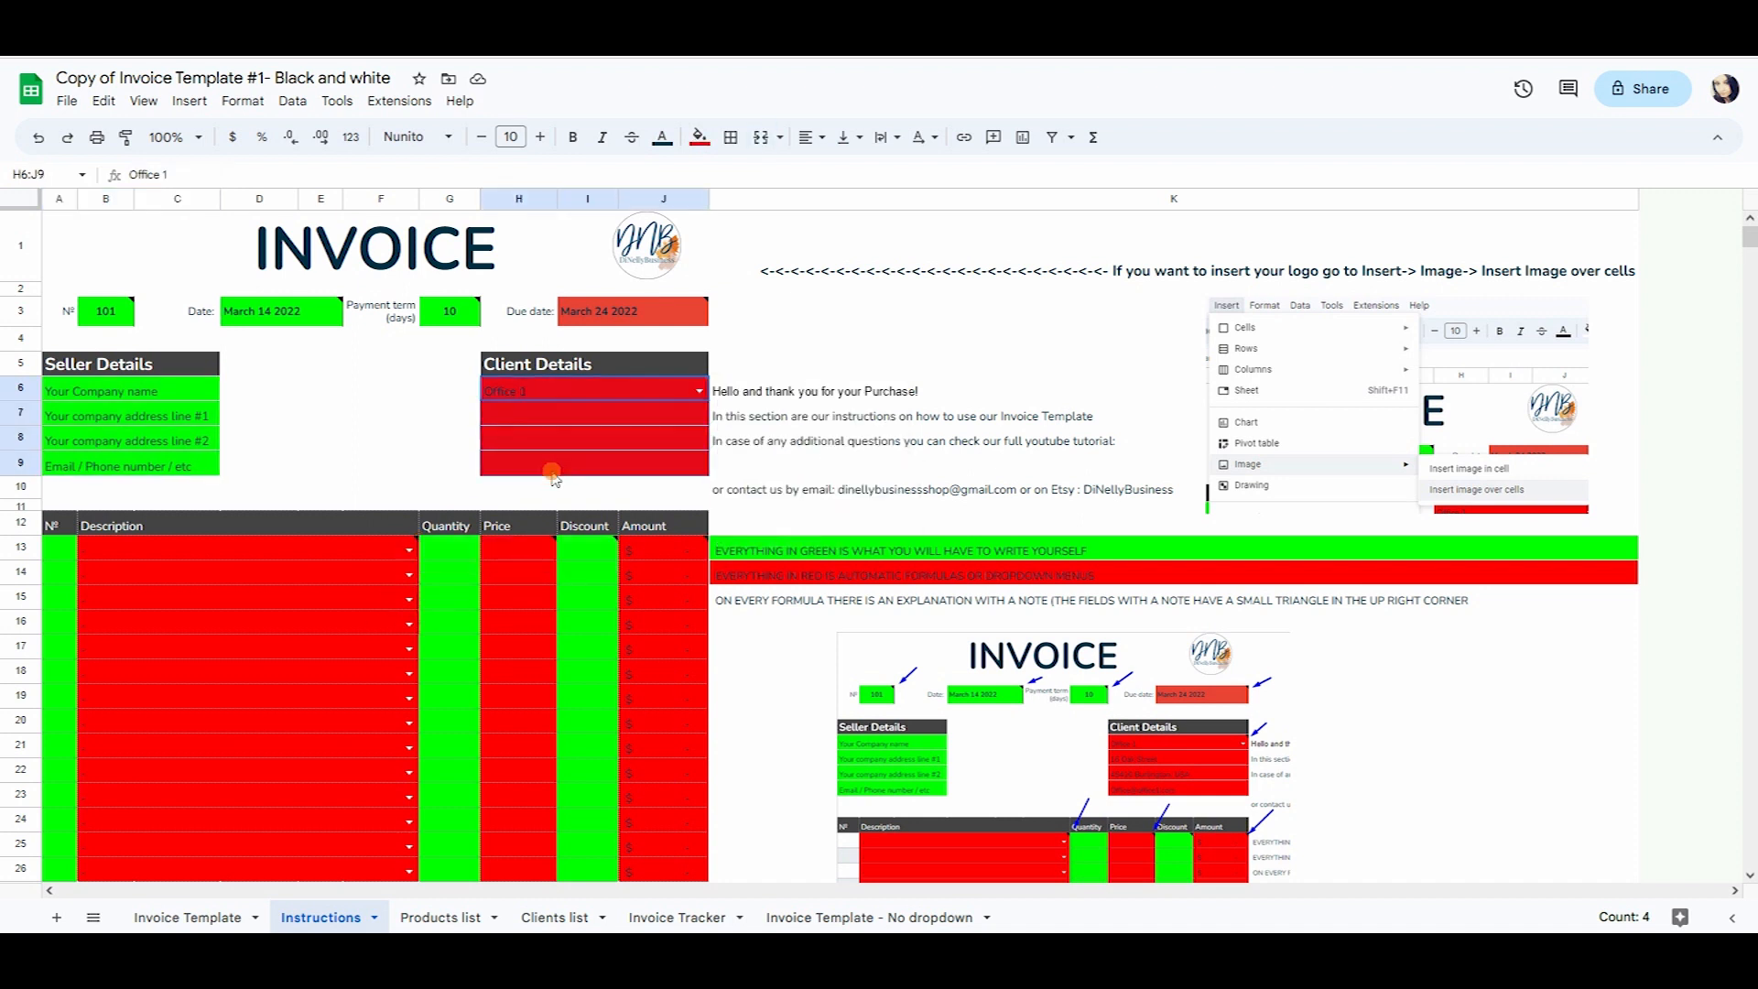
pyautogui.moveTo(288, 555)
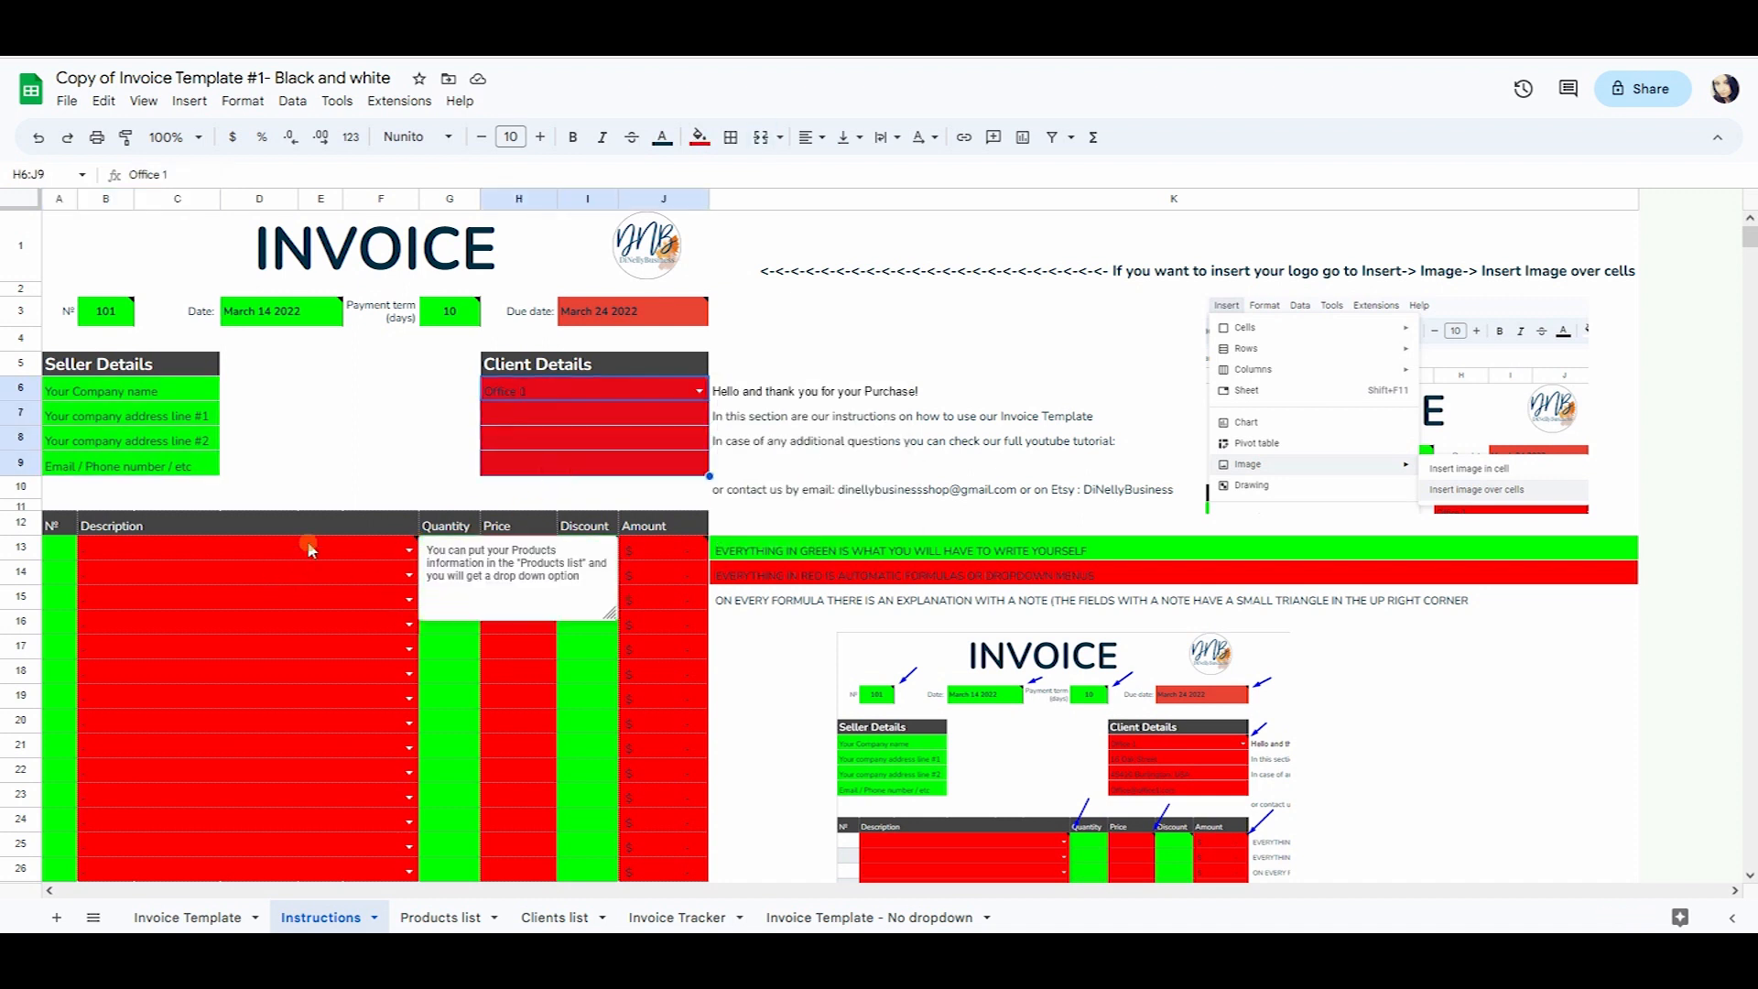
pyautogui.scroll(-1, 312, 544)
pyautogui.scroll(1, 343, 577)
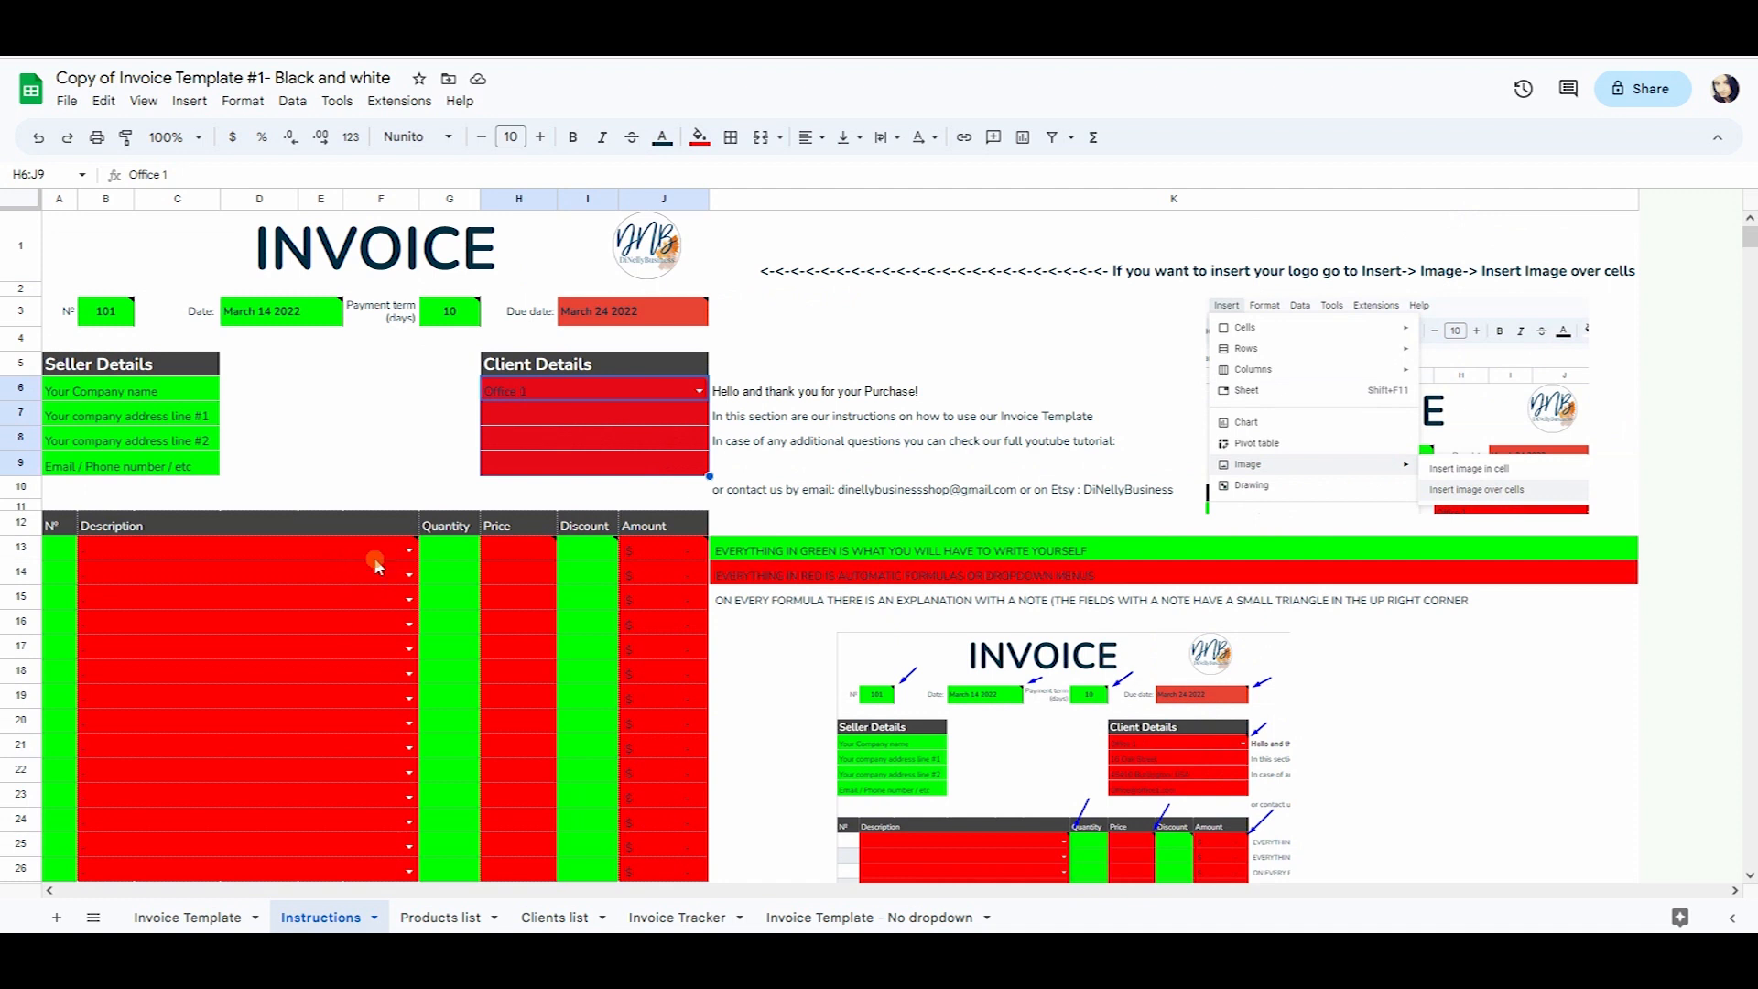
pyautogui.moveTo(375, 544)
# Select the empty Products list ranges A2:C23 and then A2:B16.
pyautogui.click(492, 915)
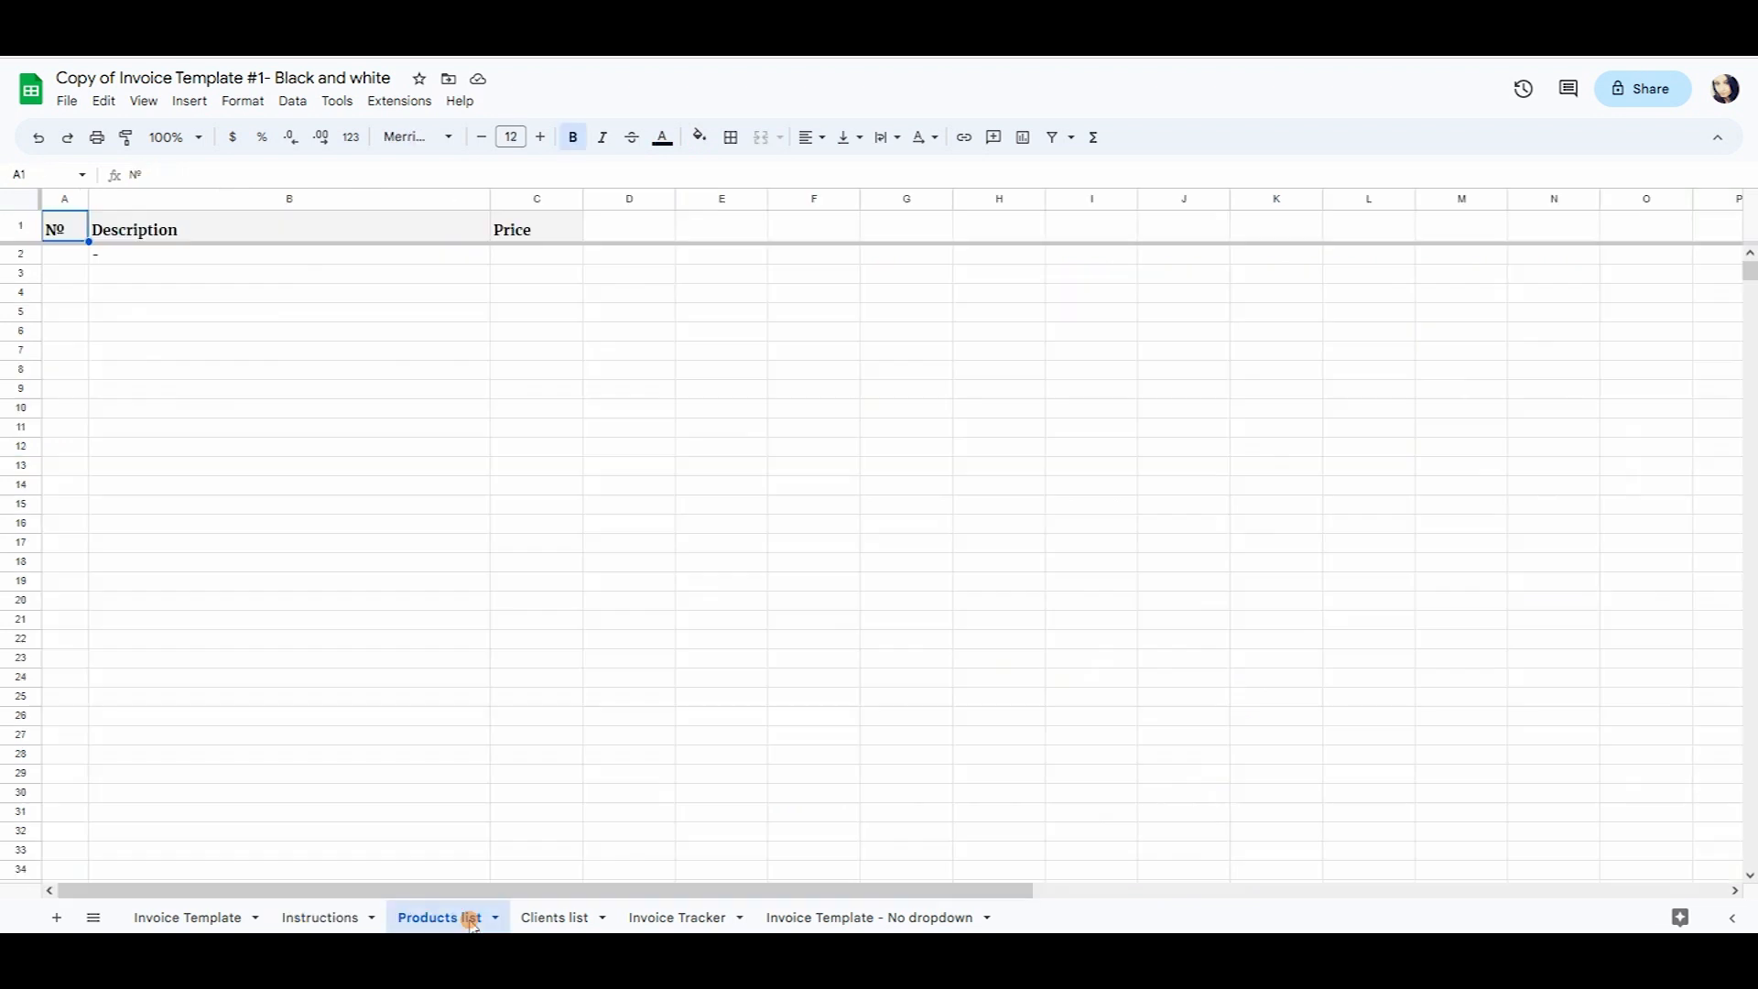
pyautogui.click(83, 263)
pyautogui.moveTo(82, 262); pyautogui.dragTo(546, 673)
pyautogui.moveTo(75, 263); pyautogui.dragTo(478, 536)
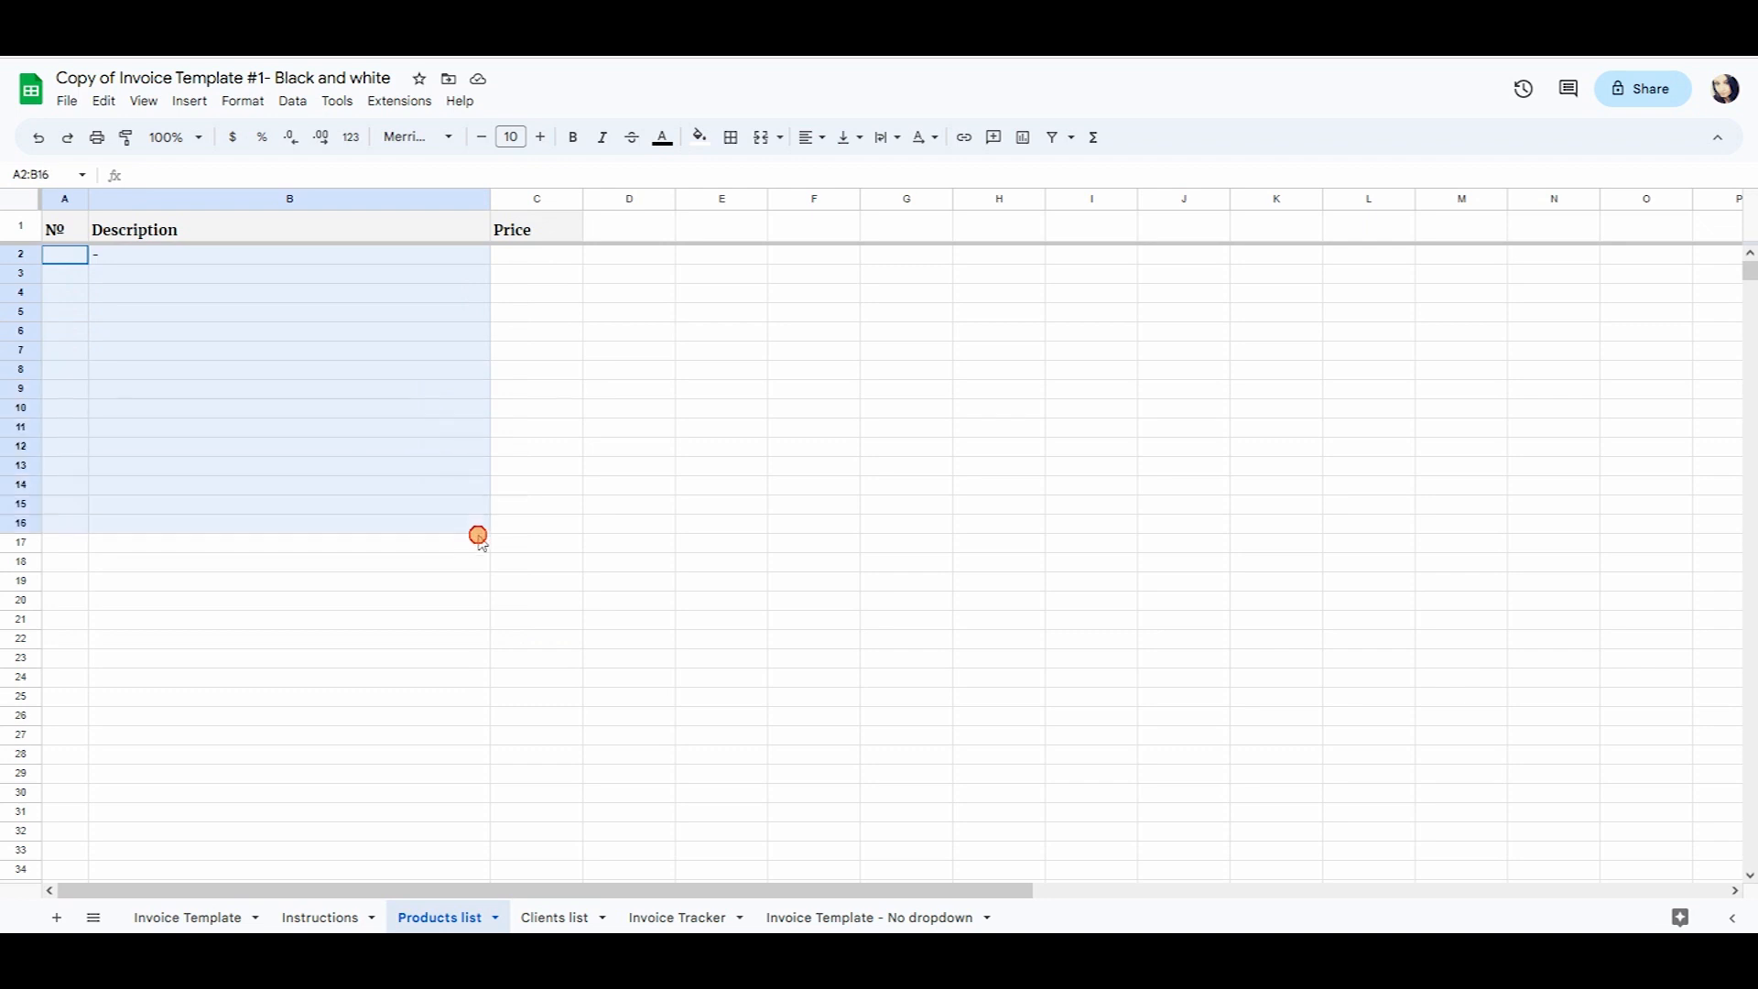
# Check that the first invoice line's product choices are empty, then go to Clients list.
pyautogui.click(188, 917)
pyautogui.click(188, 550)
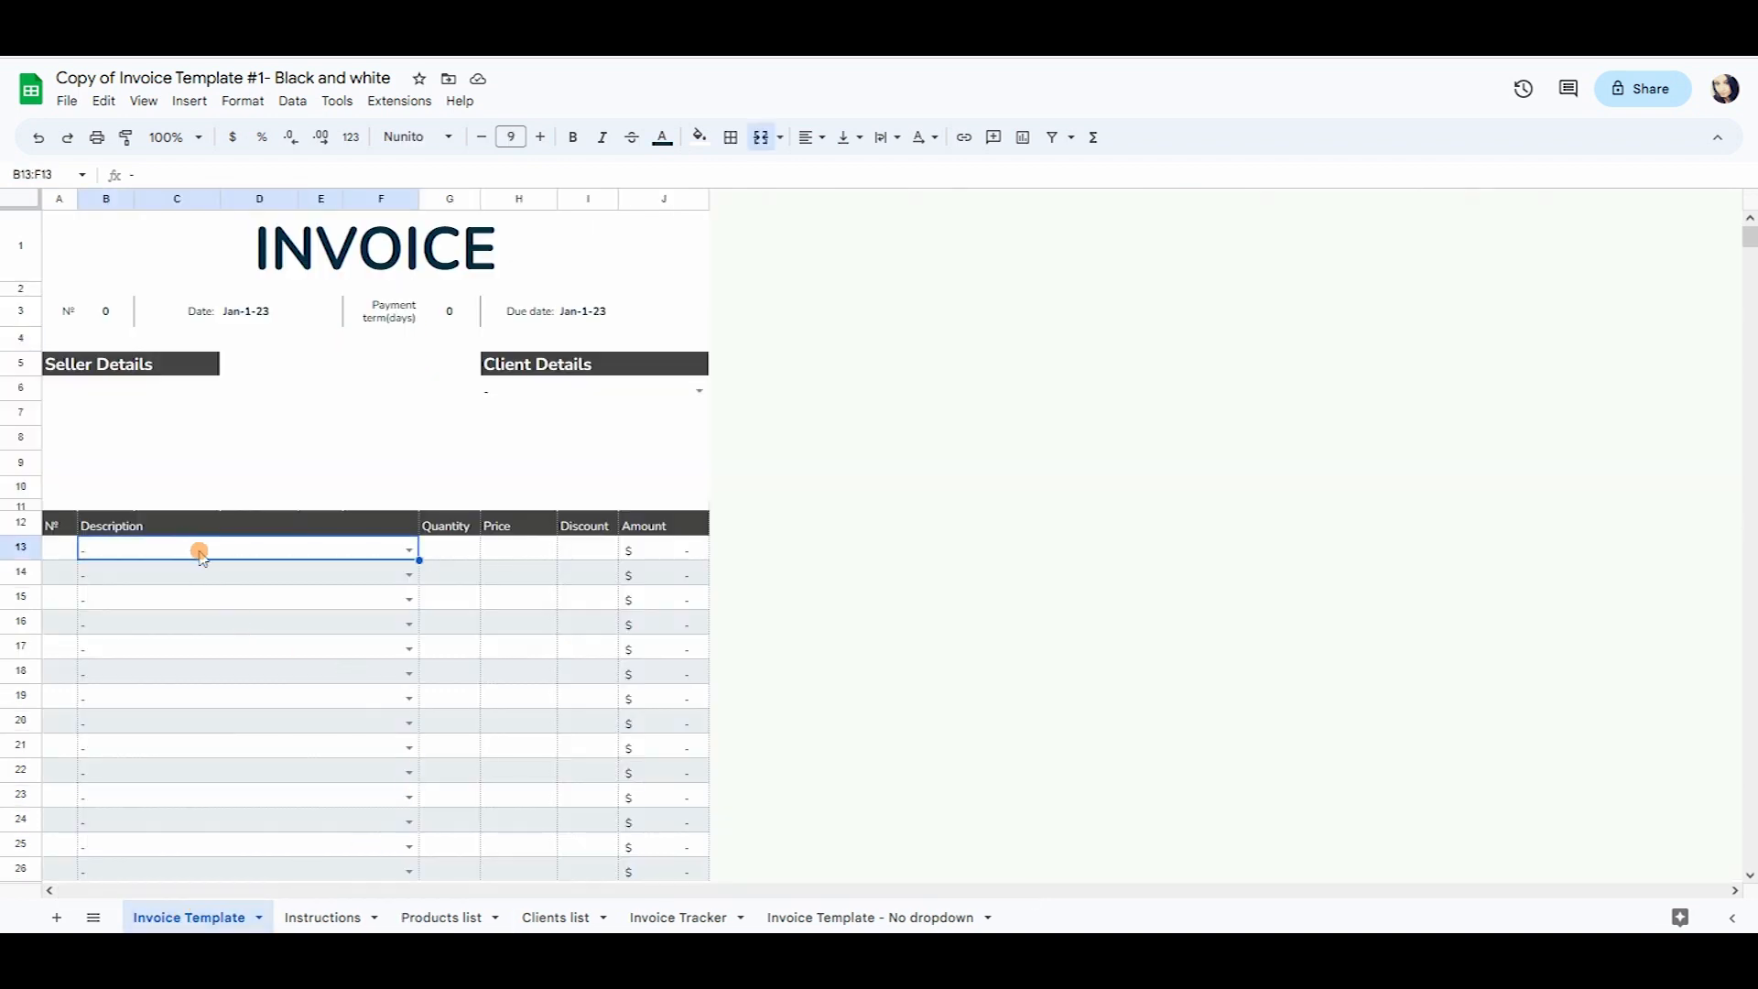
pyautogui.click(411, 549)
pyautogui.click(261, 696)
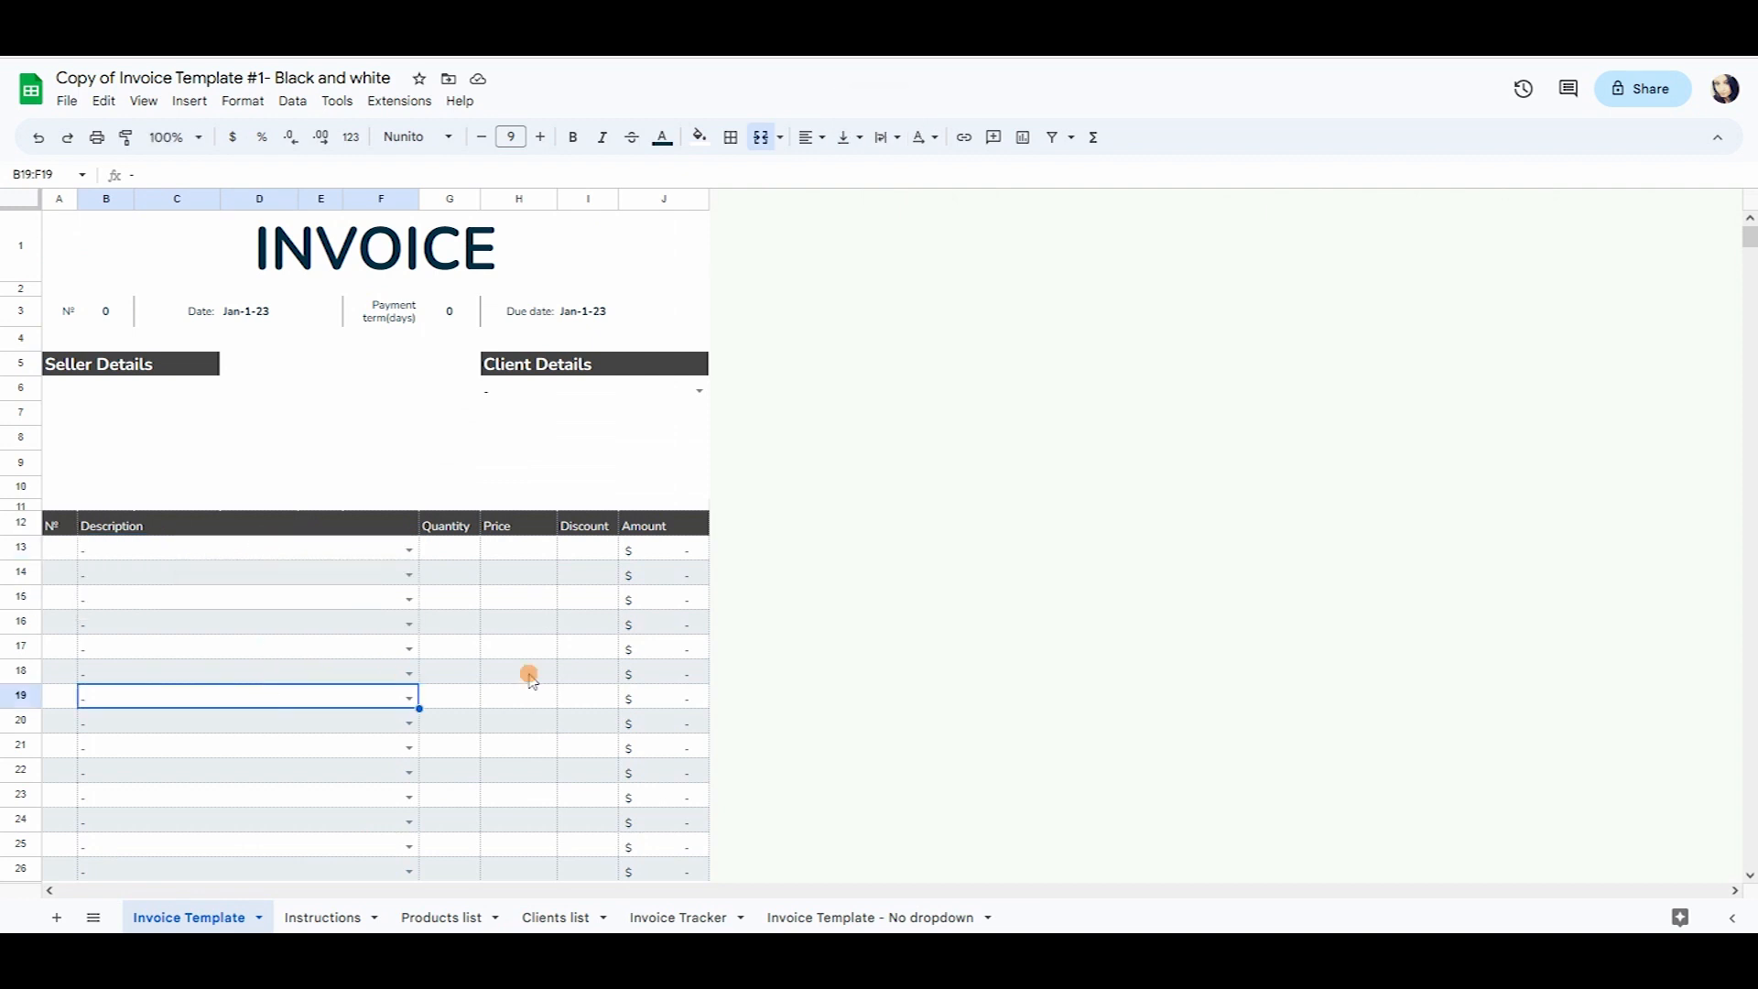
pyautogui.click(570, 912)
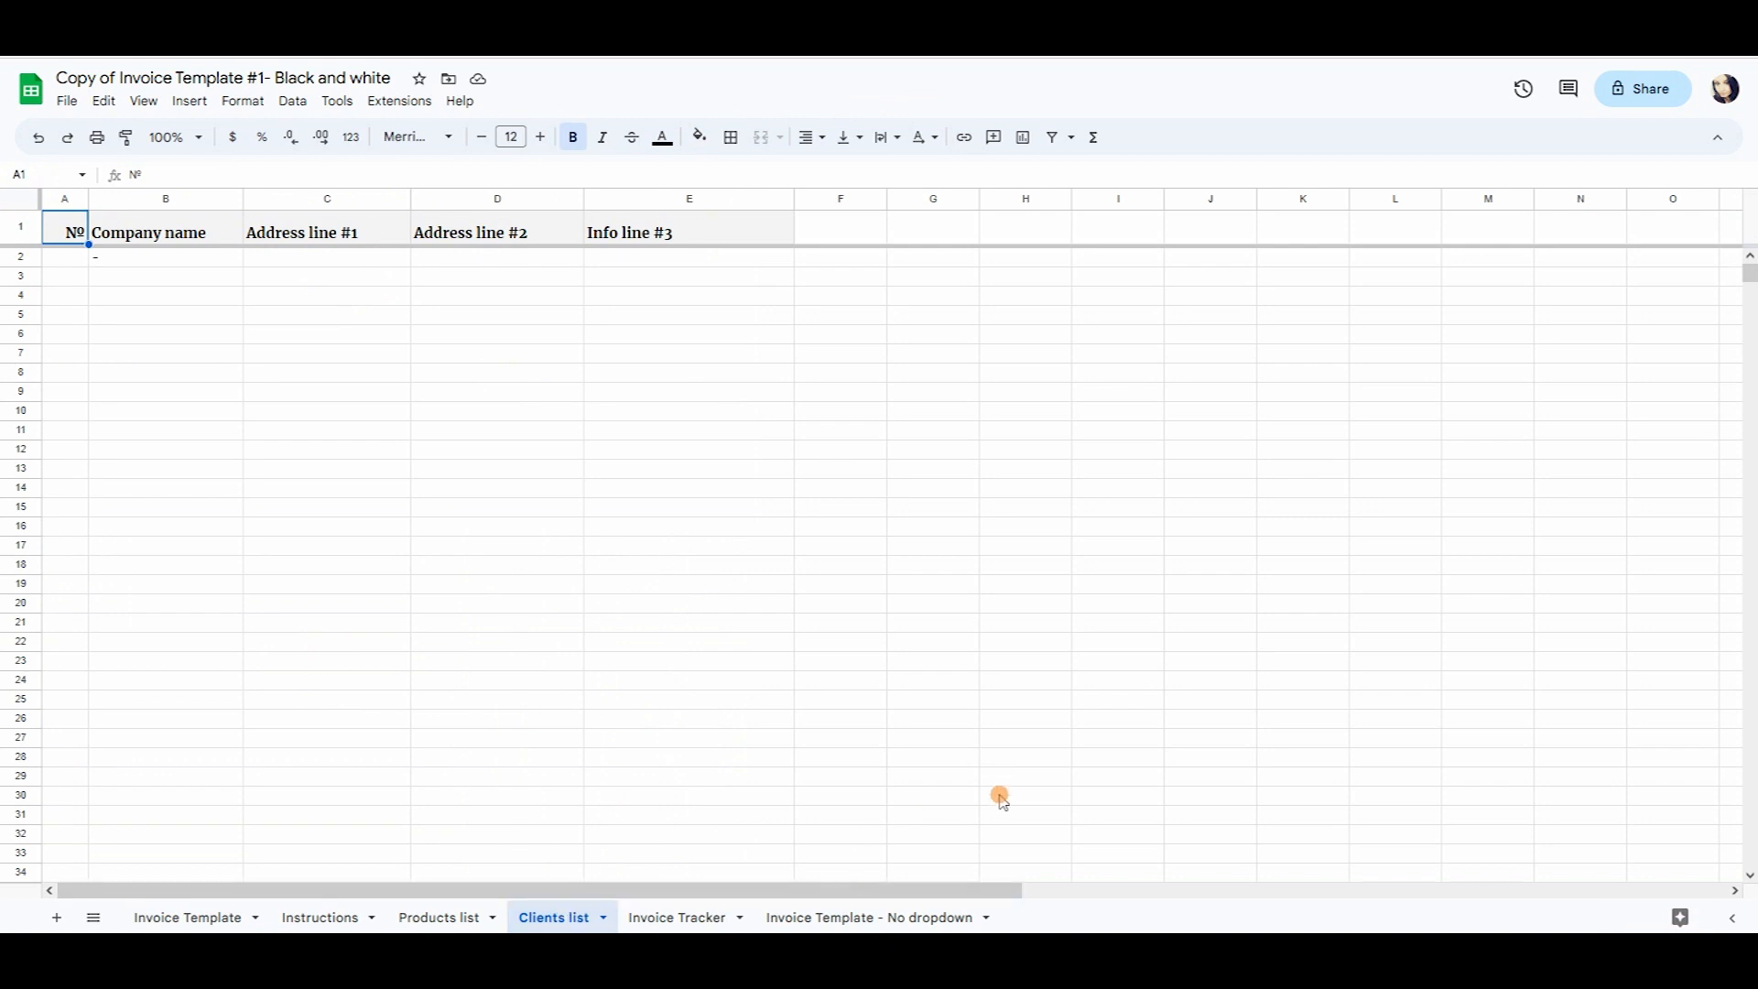
# Select the invoice's Client Details block H5:J9, then the empty Clients list entry rows.
pyautogui.click(194, 916)
pyautogui.moveTo(632, 360); pyautogui.dragTo(635, 463)
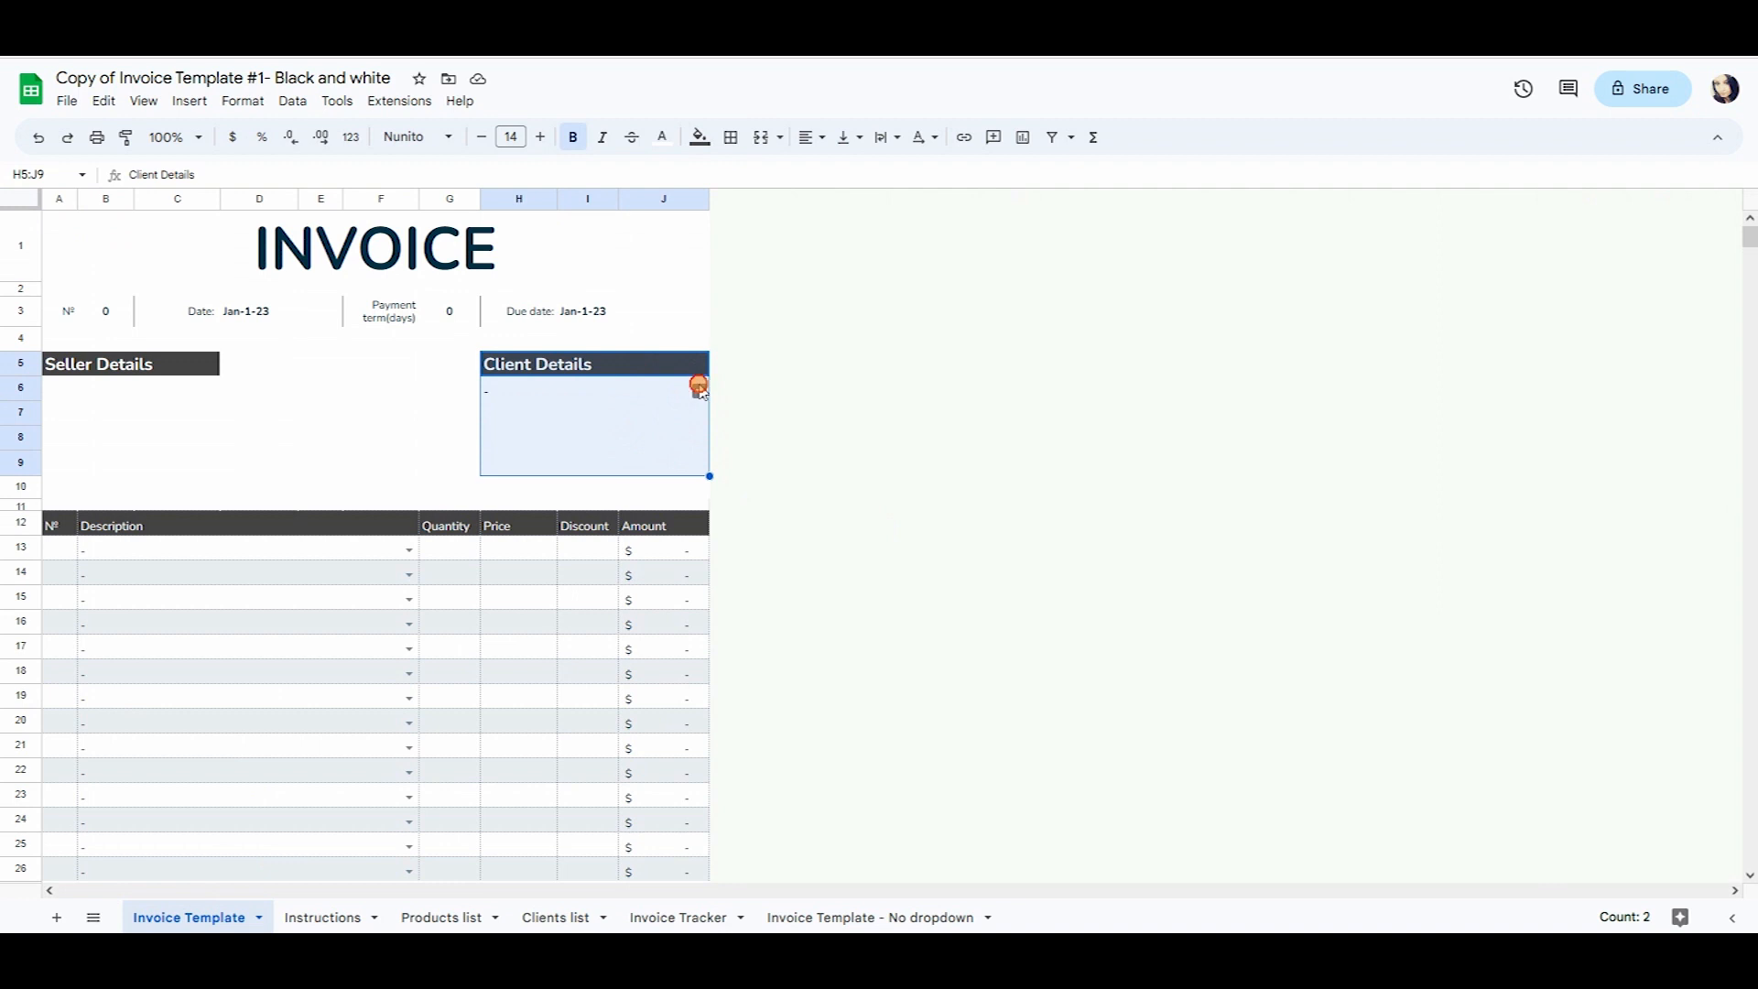
pyautogui.click(554, 917)
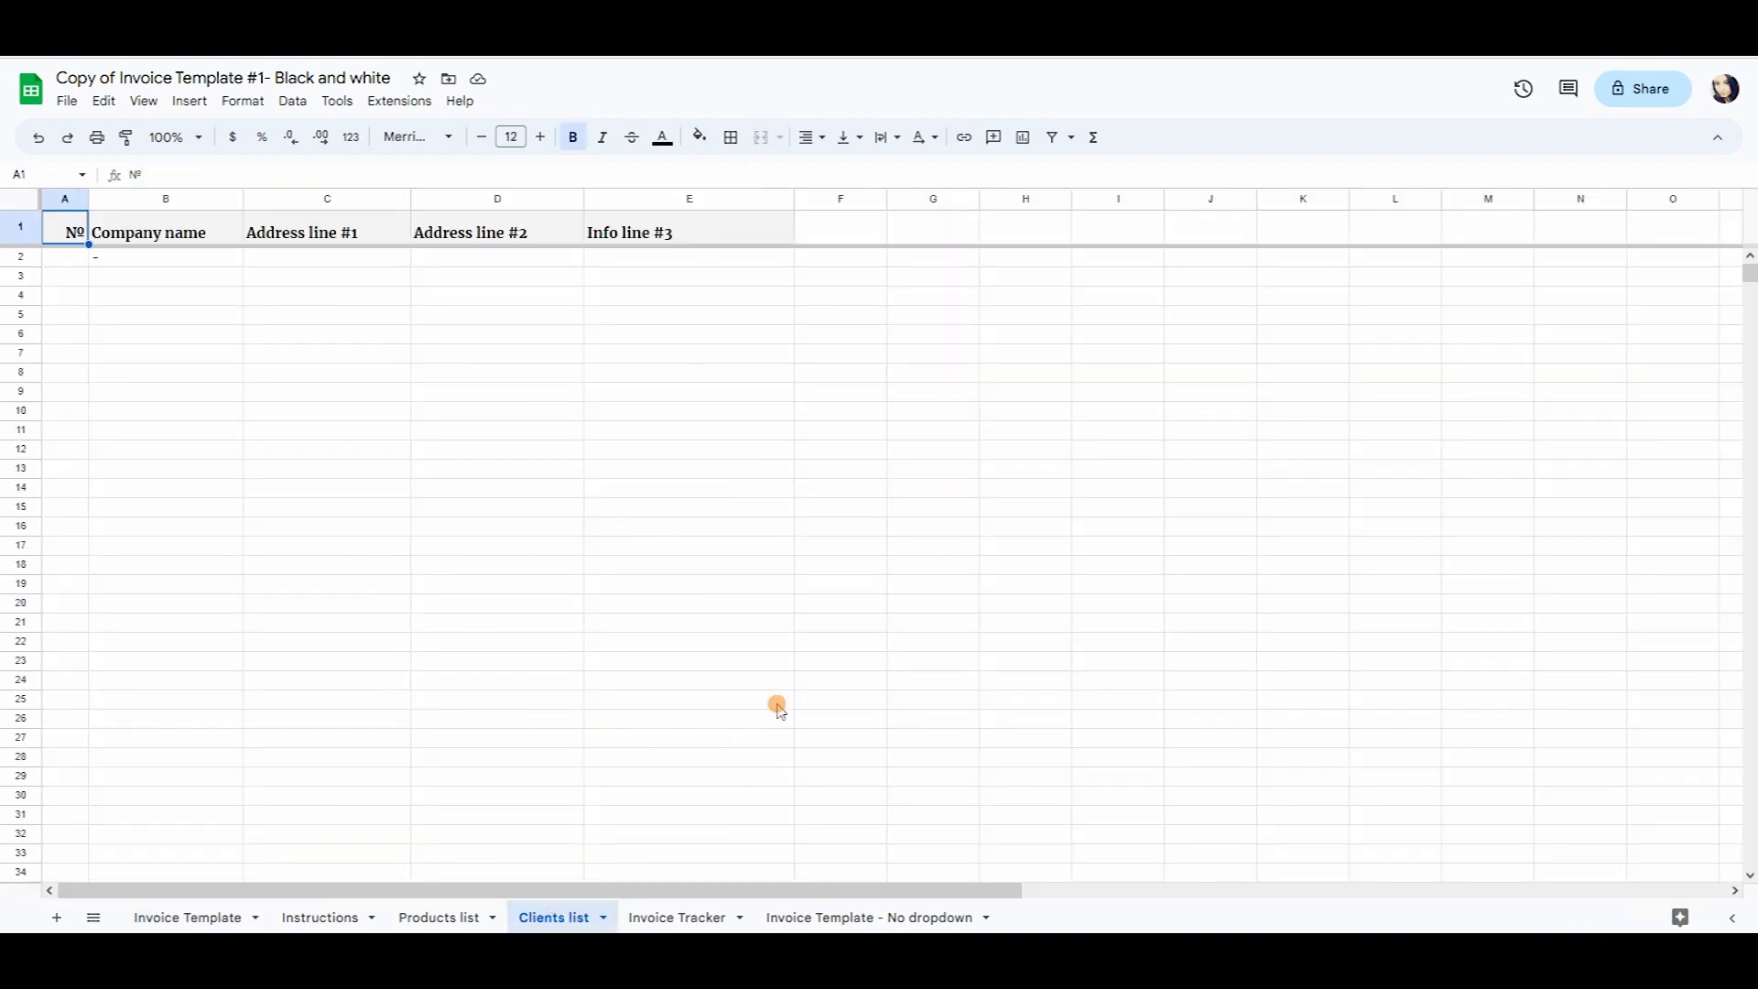
pyautogui.moveTo(79, 260); pyautogui.dragTo(550, 392)
pyautogui.moveTo(834, 505); pyautogui.dragTo(920, 526)
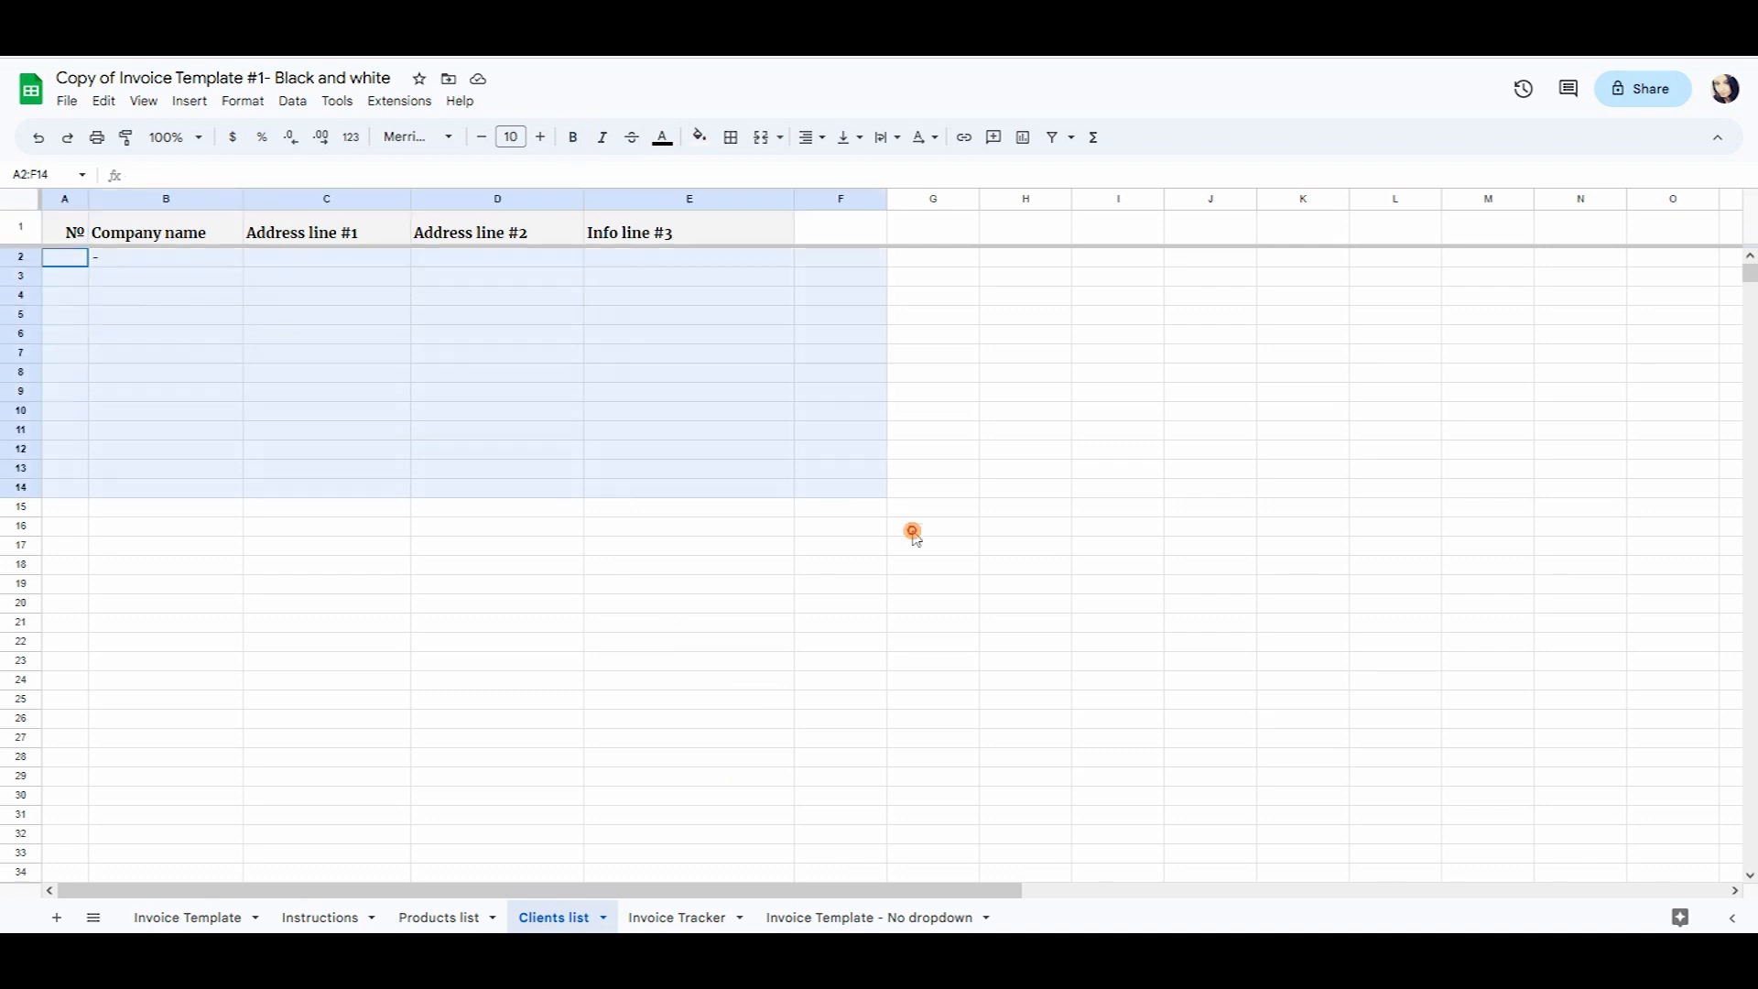
pyautogui.click(652, 814)
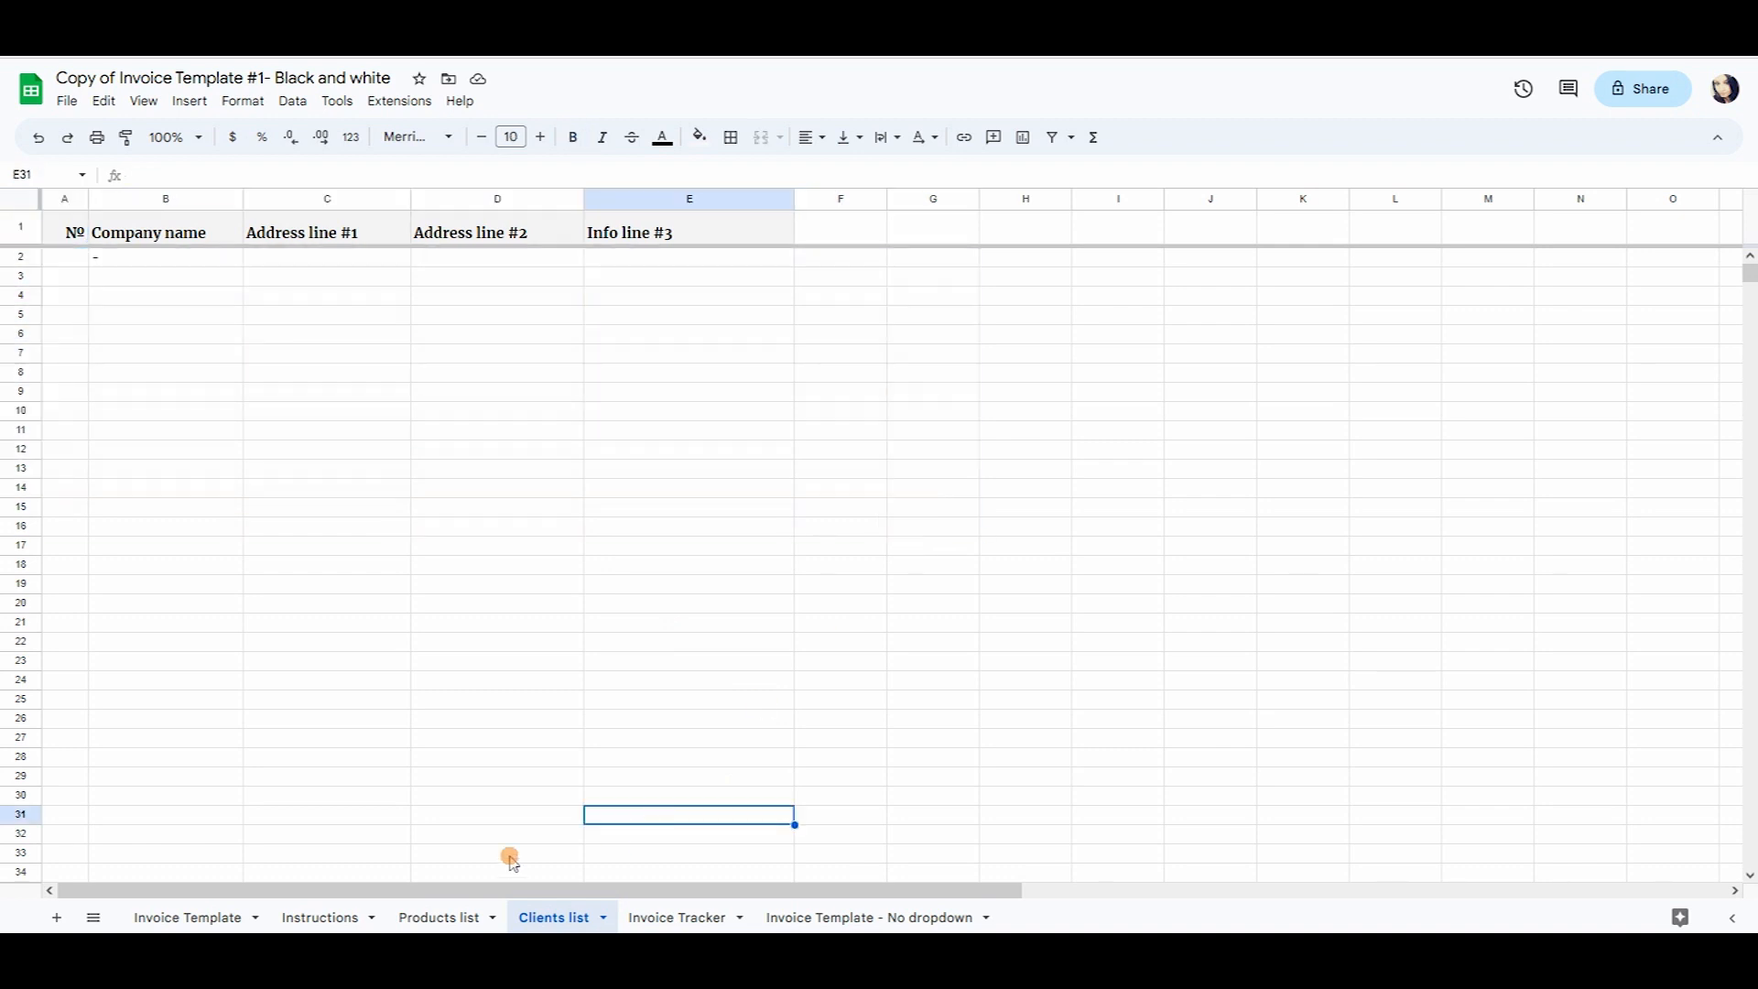
# Reselect the Client Details block on Invoice Template before moving to Invoice Tracker.
pyautogui.click(188, 917)
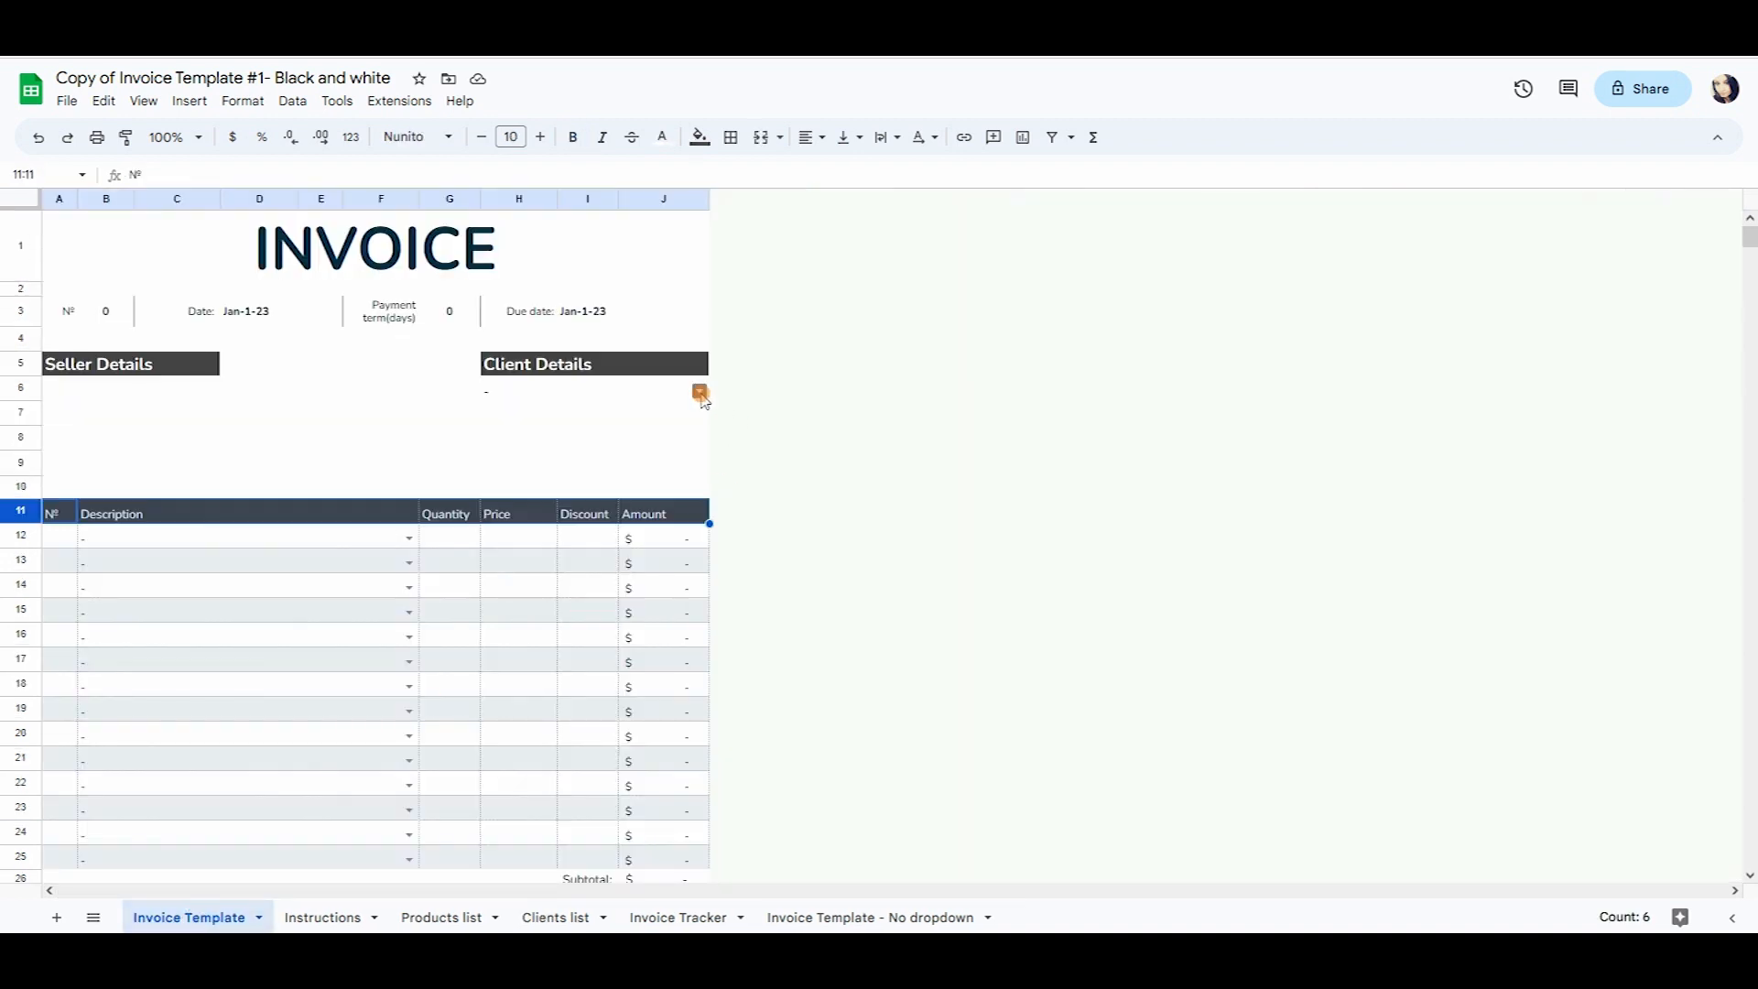
pyautogui.moveTo(609, 359); pyautogui.dragTo(616, 462)
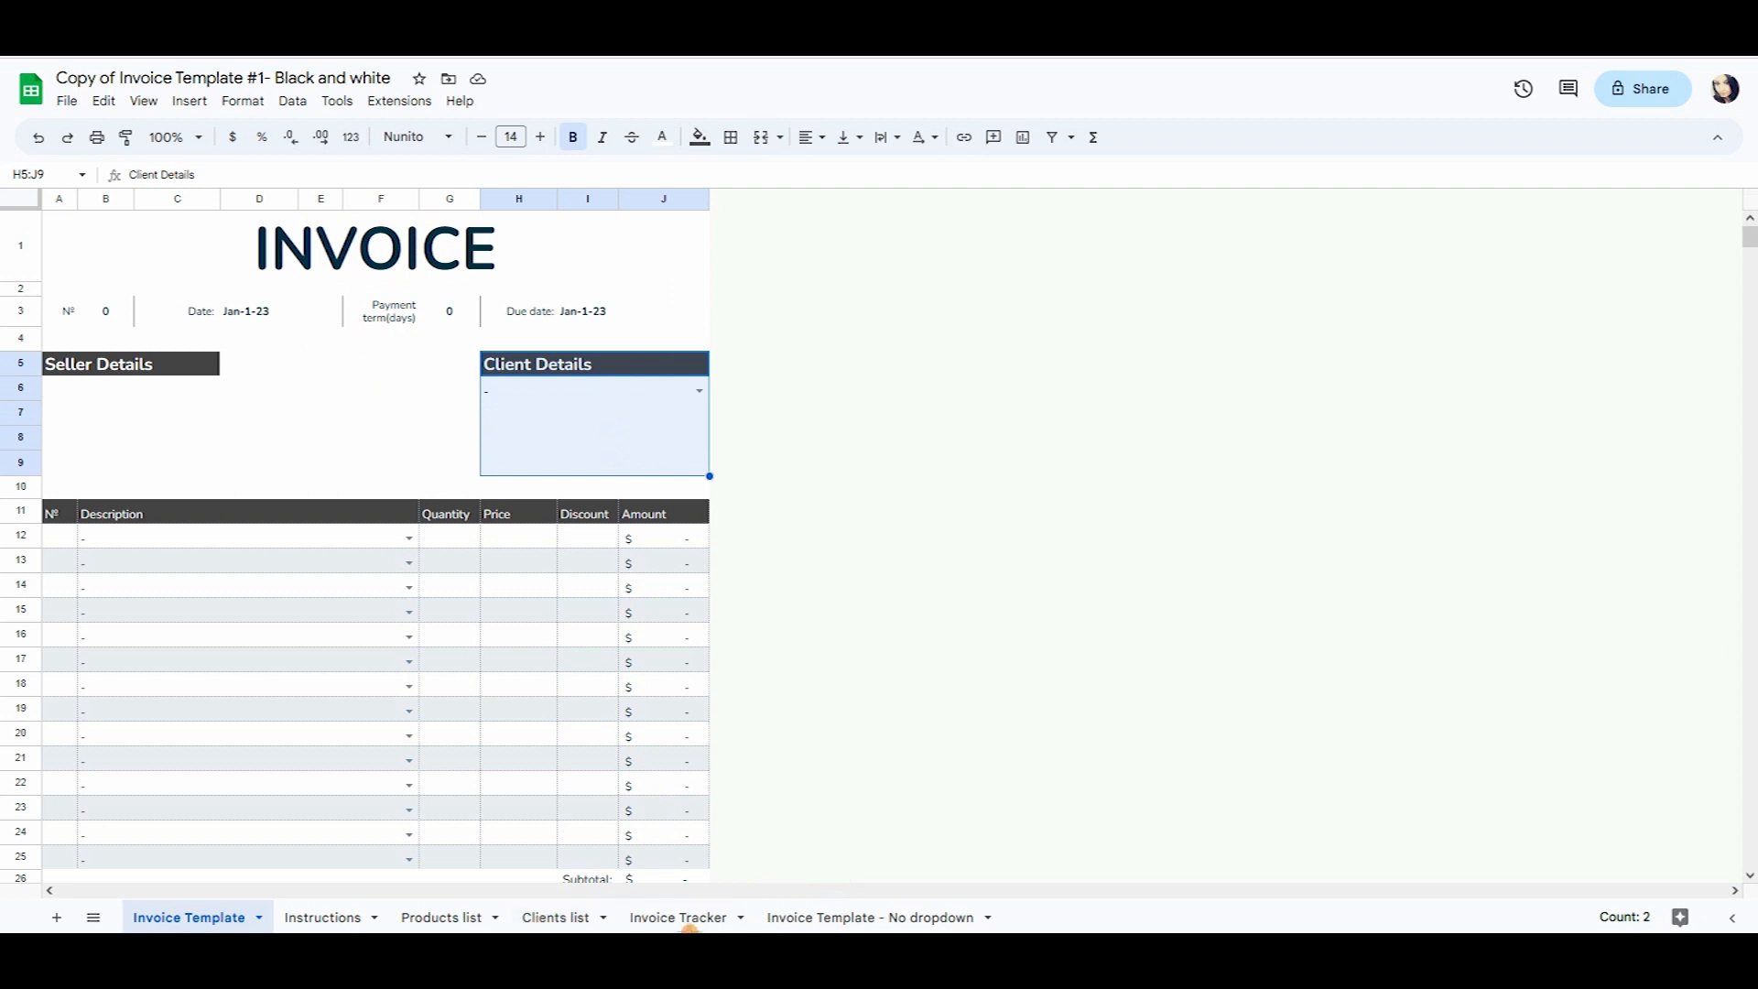
pyautogui.click(713, 918)
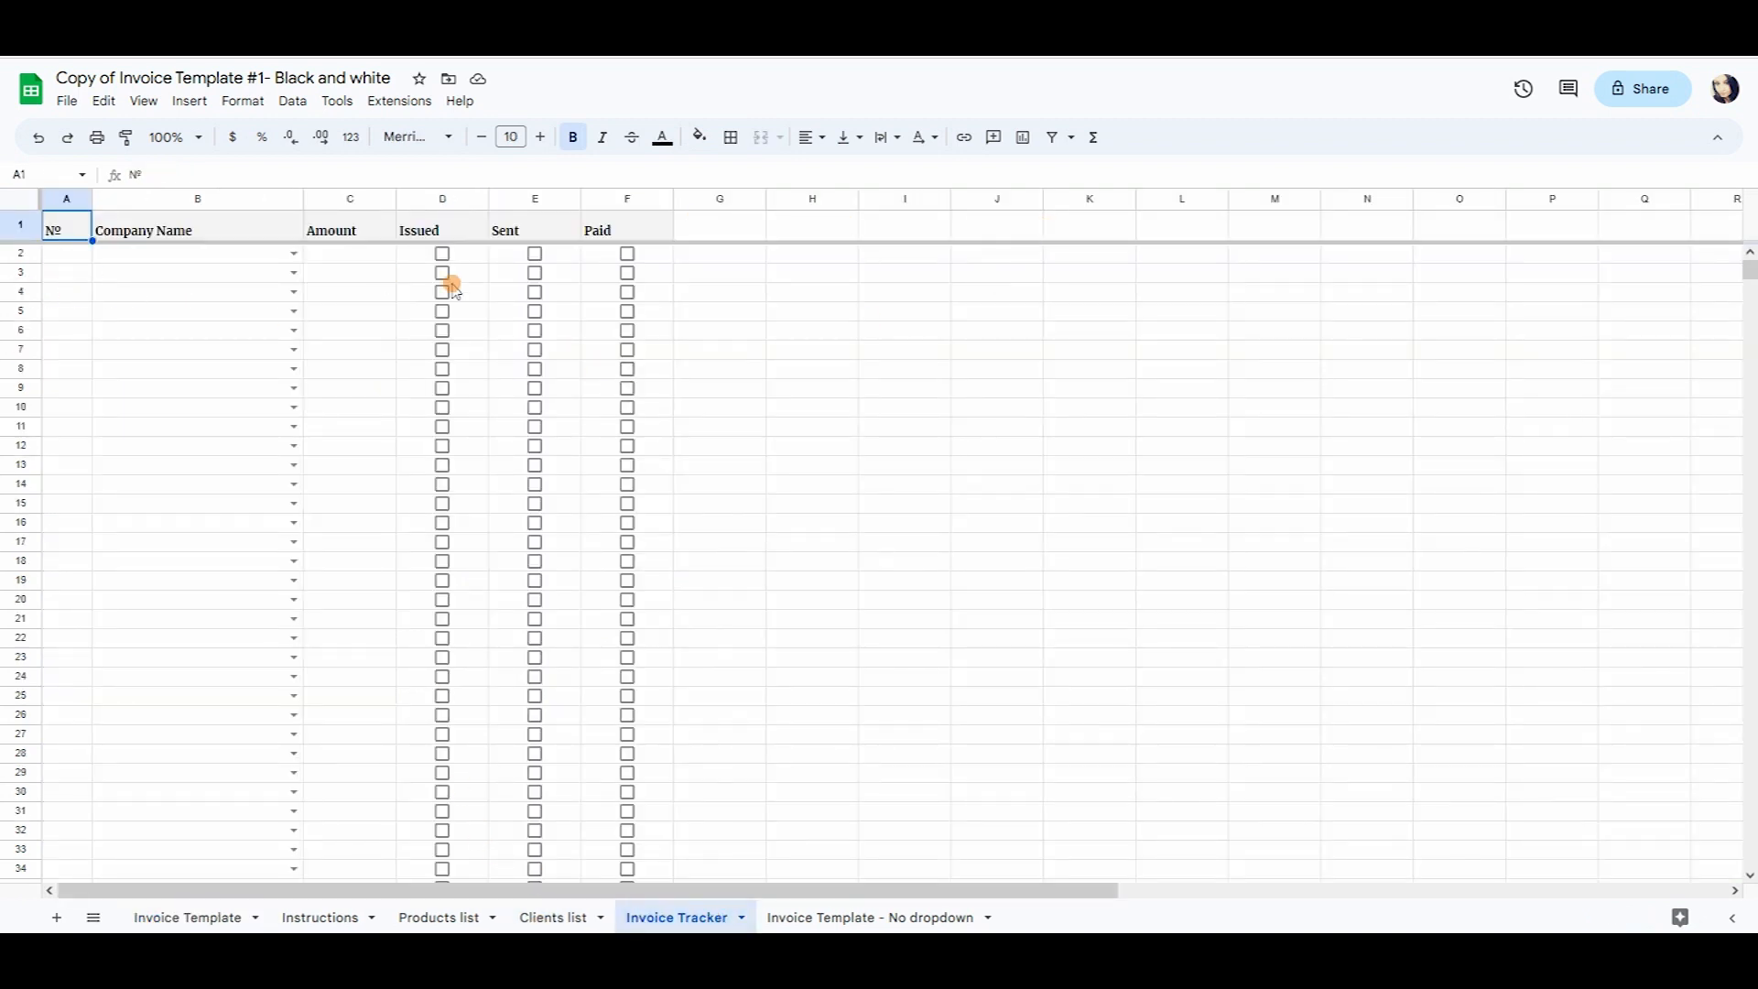
# Select tracker cell A2, then open the Invoice Template - No dropdown sheet.
pyautogui.click(70, 255)
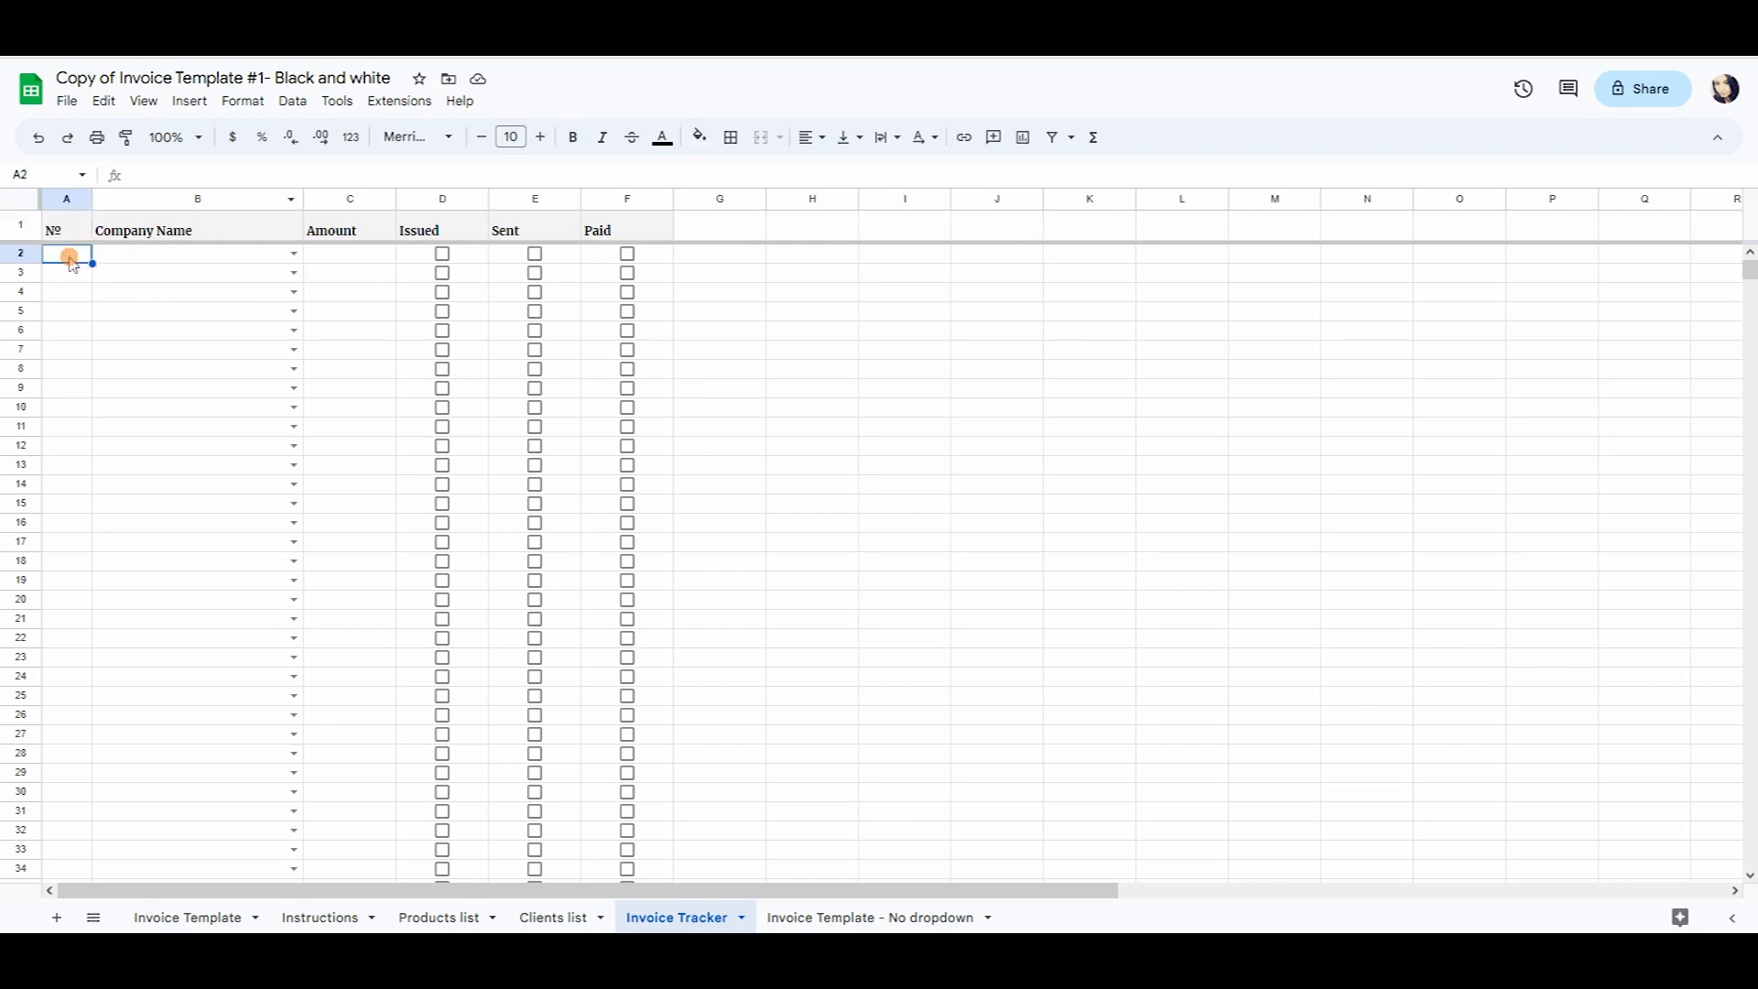
pyautogui.click(943, 919)
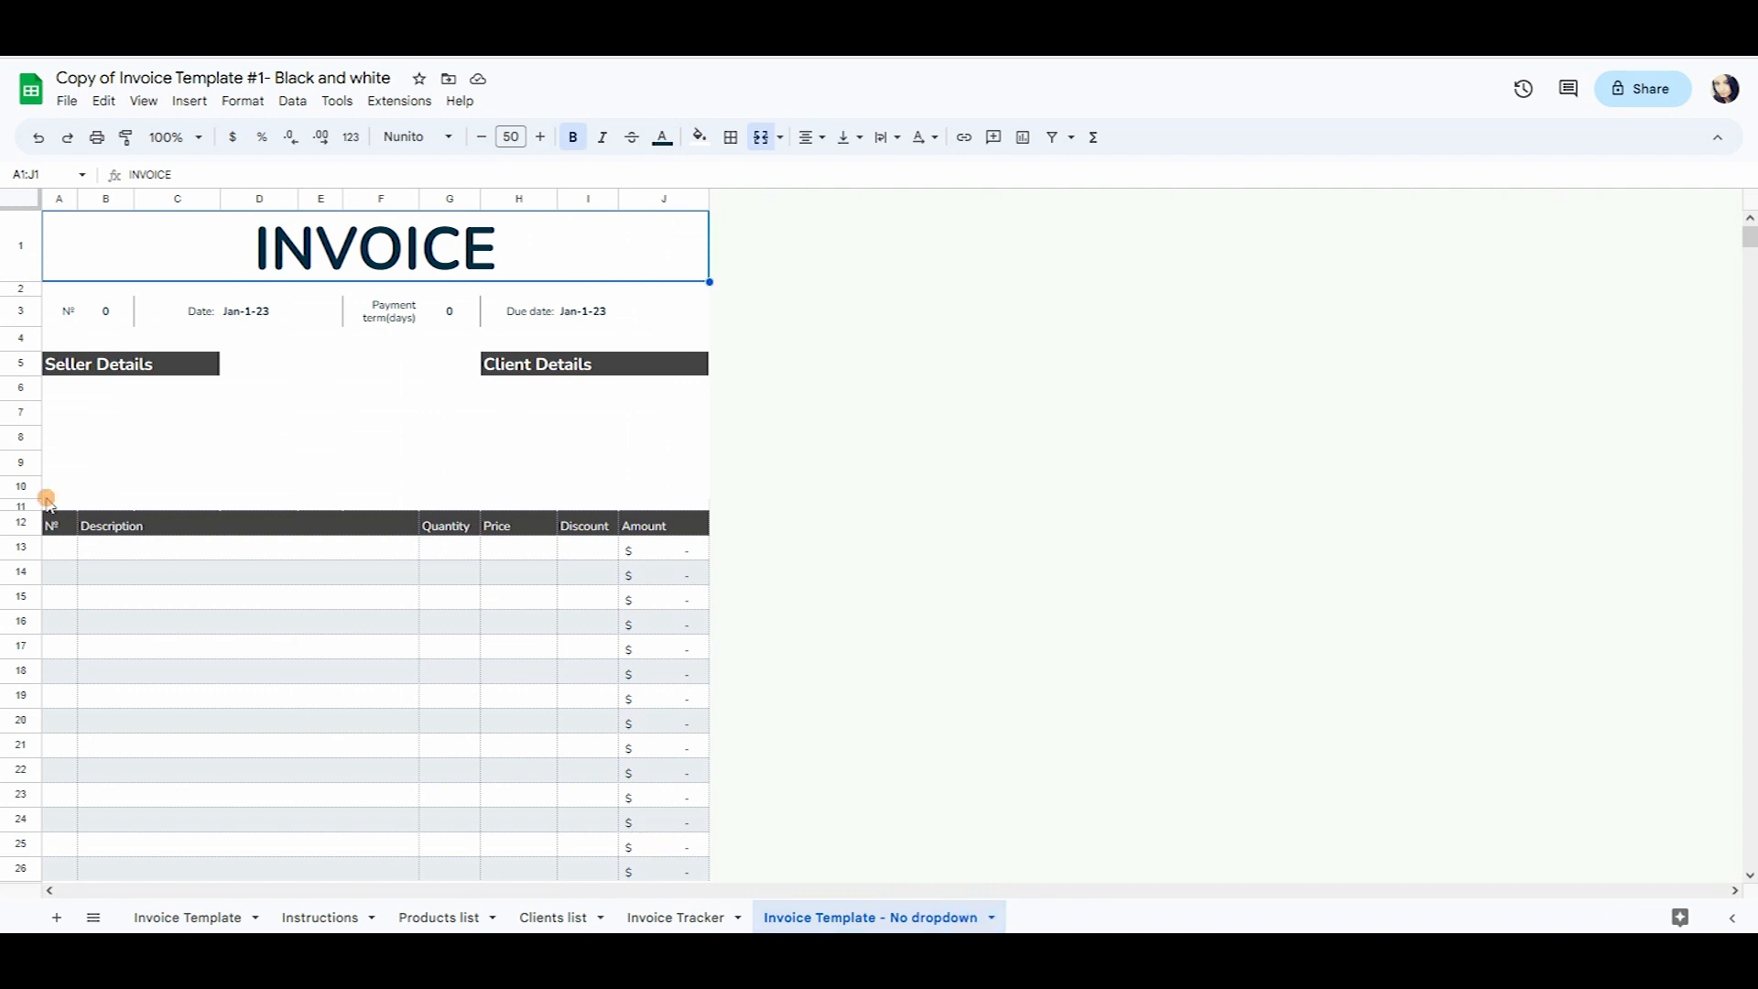
pyautogui.moveTo(182, 389); pyautogui.dragTo(174, 459)
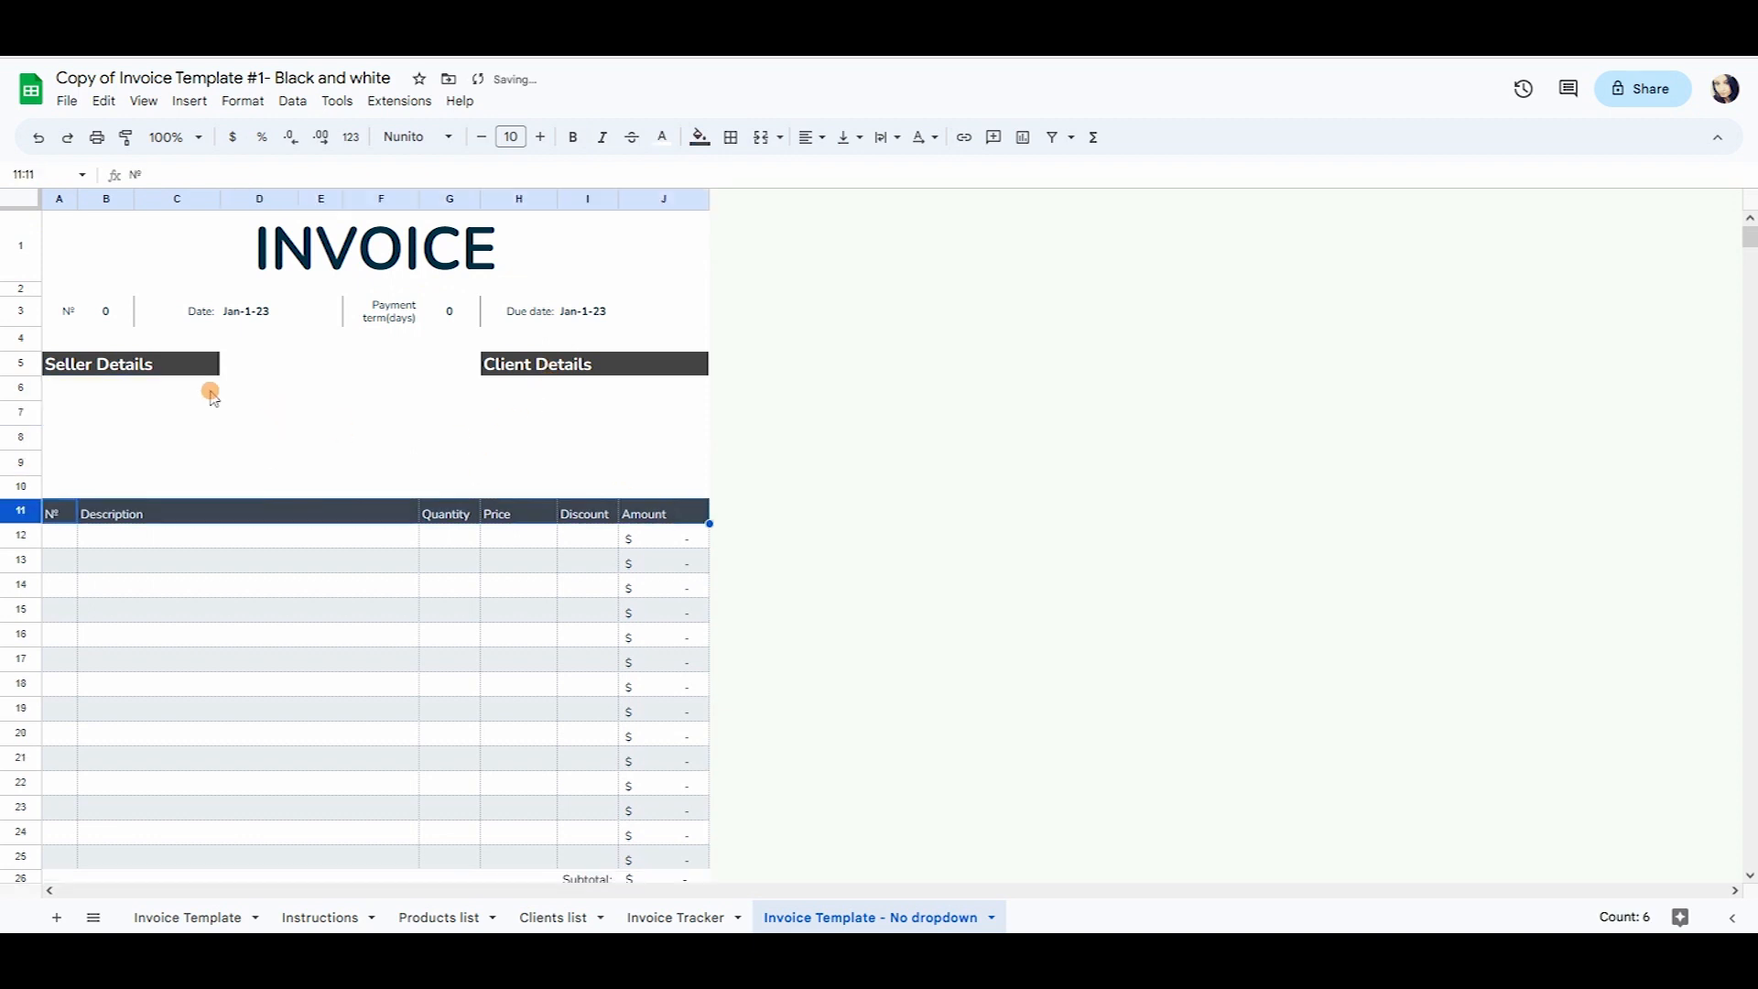
pyautogui.moveTo(113, 389); pyautogui.dragTo(125, 487)
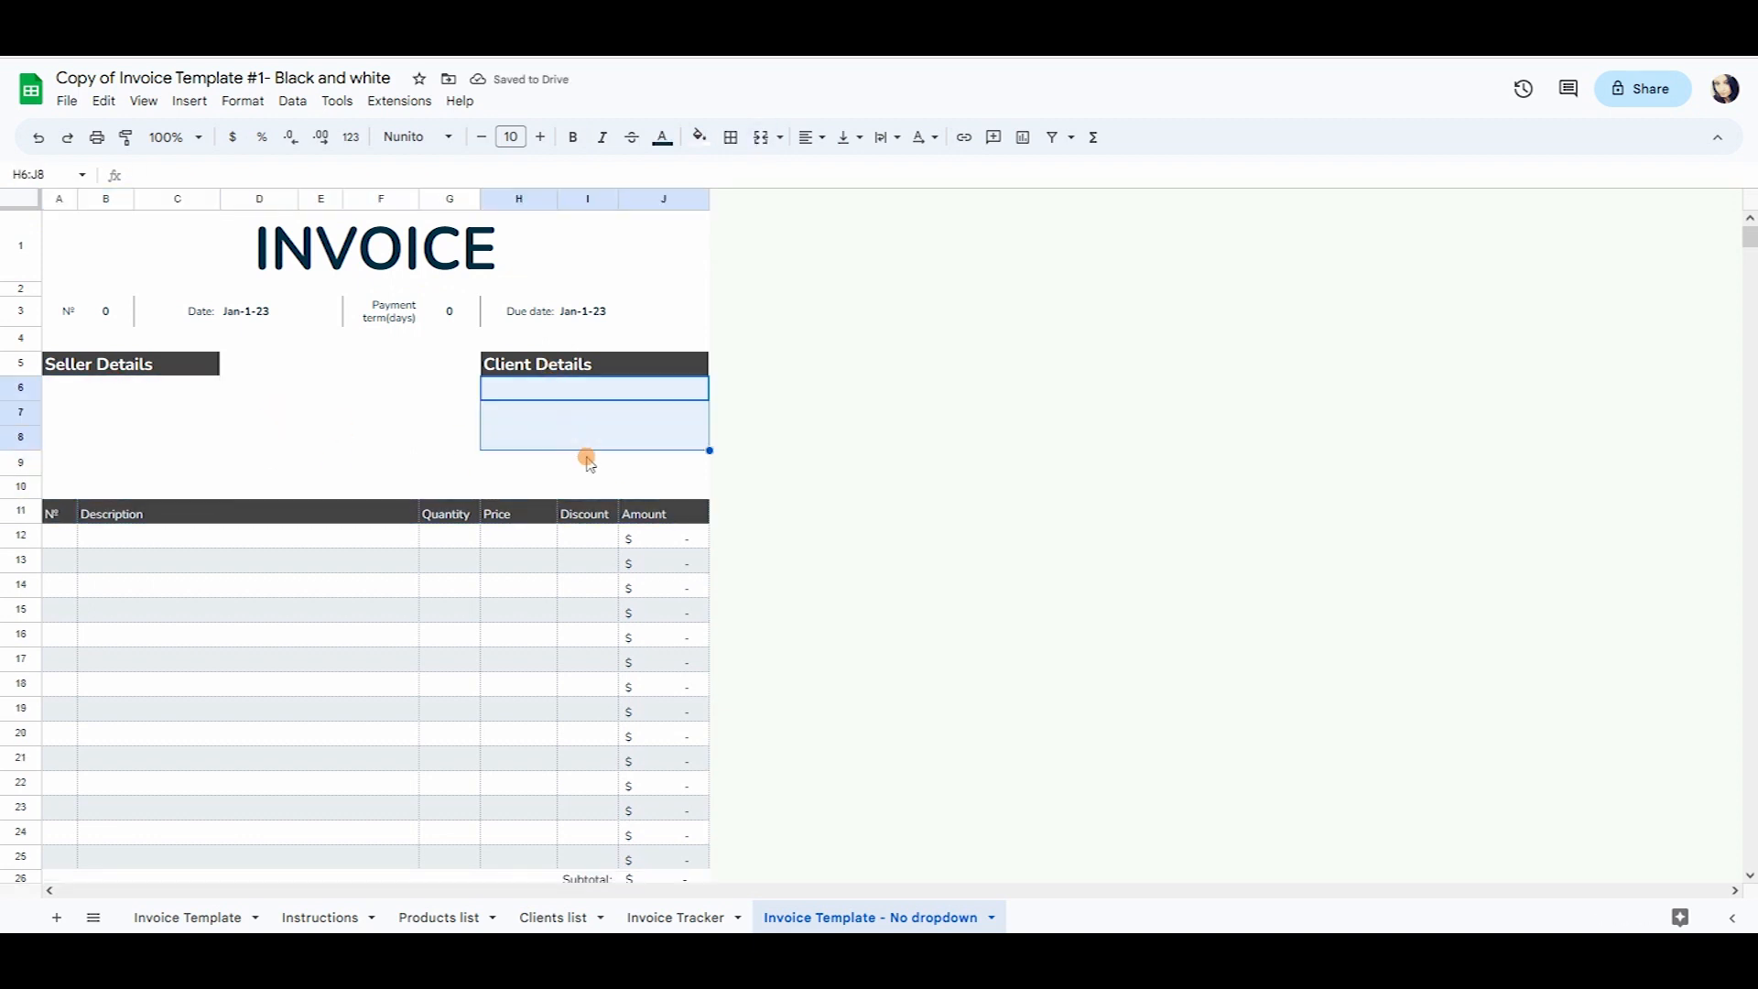
pyautogui.scroll(-5, 587, 460)
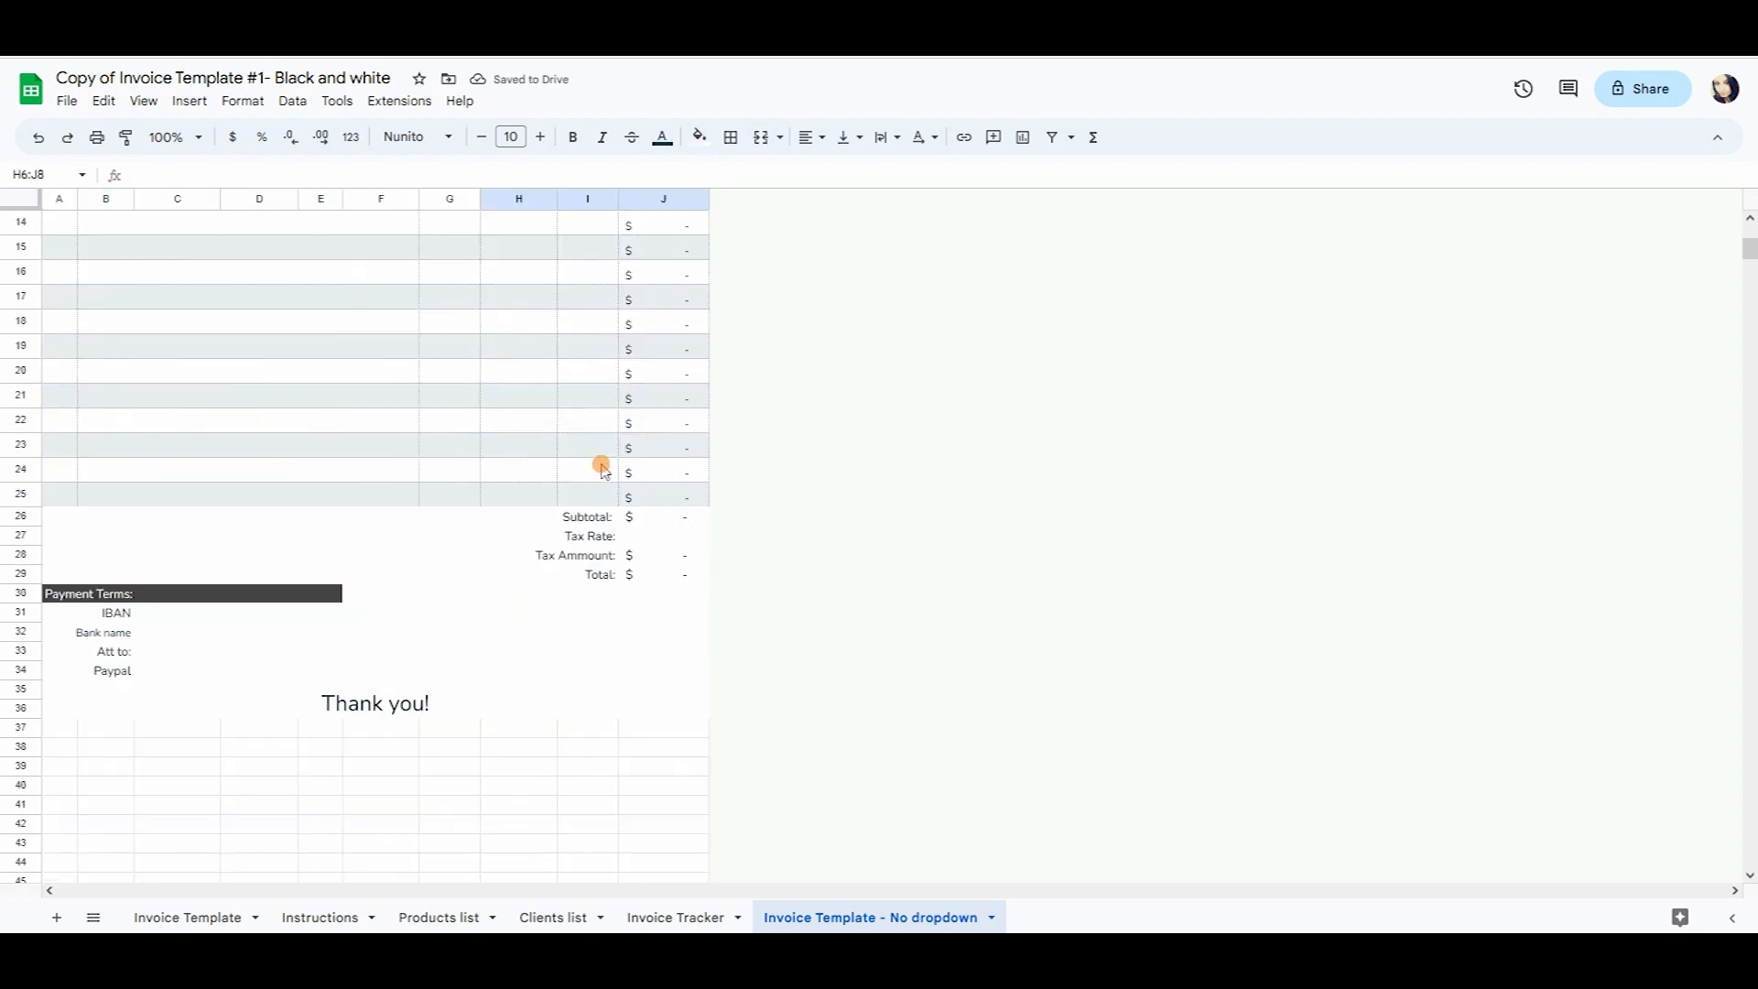
pyautogui.scroll(2, 669, 458)
pyautogui.click(641, 464)
pyautogui.scroll(-3, 659, 458)
pyautogui.scroll(3, 696, 430)
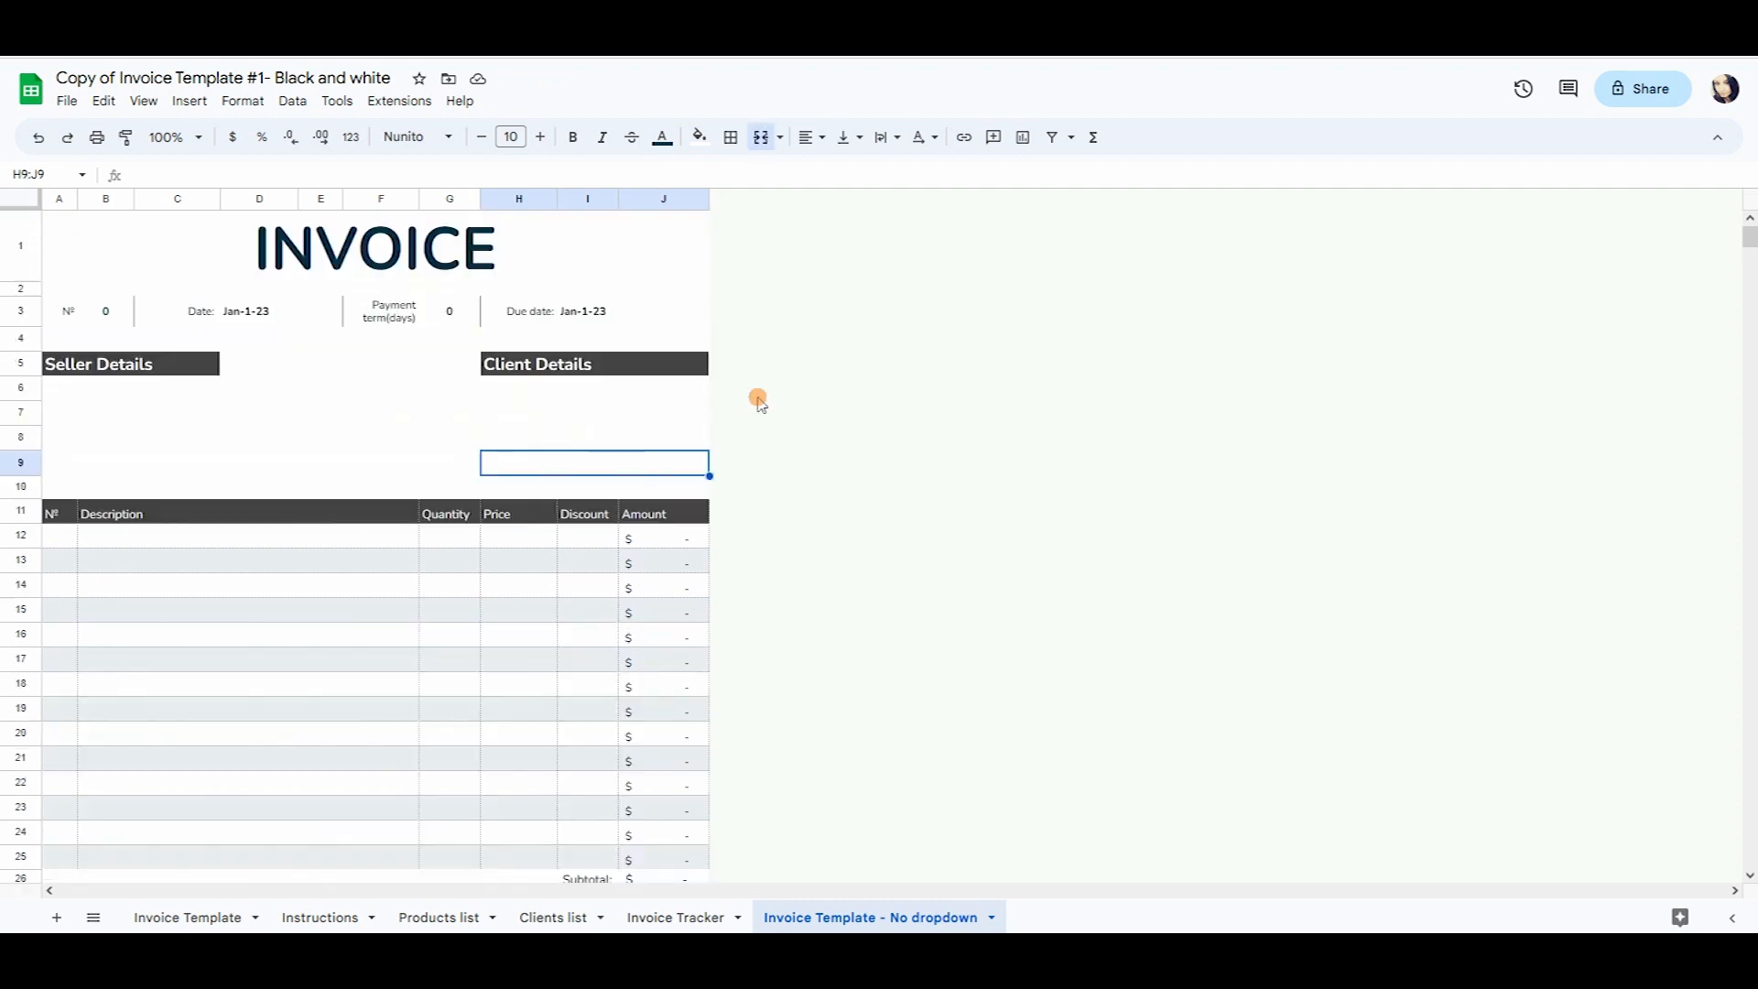
pyautogui.click(249, 312)
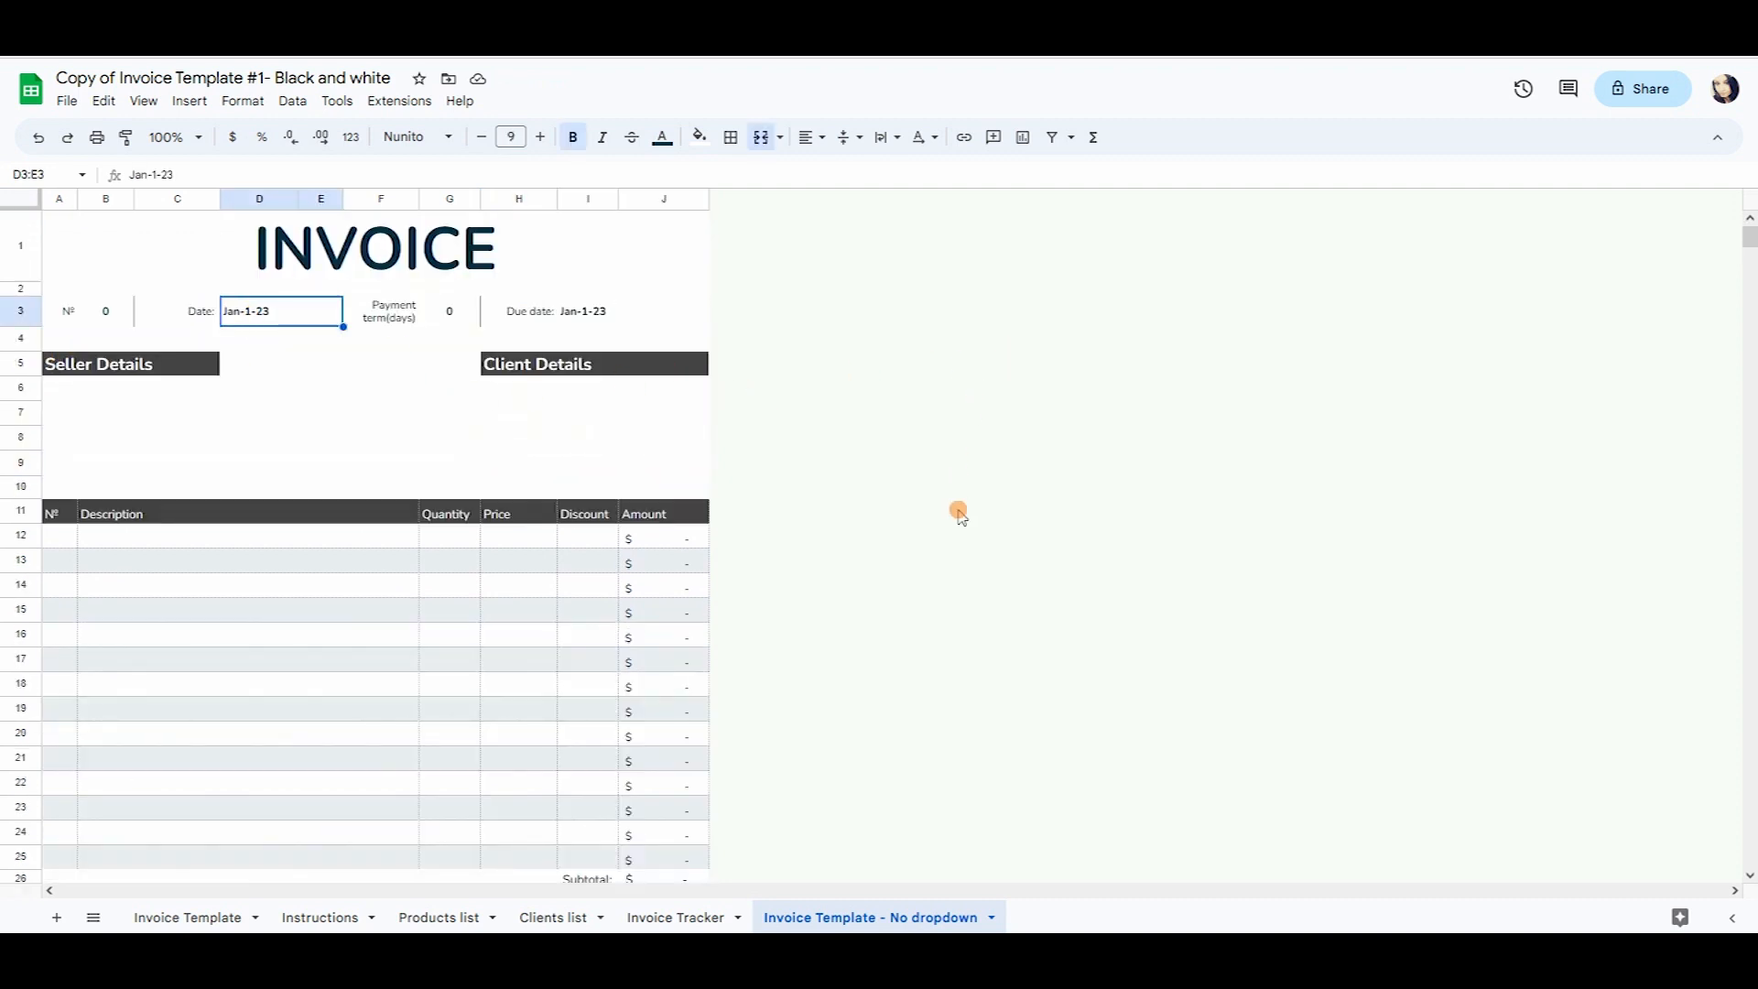
# Read the Instructions sheet, selecting K9 and K5 and checking the Date and № notes.
pyautogui.click(342, 916)
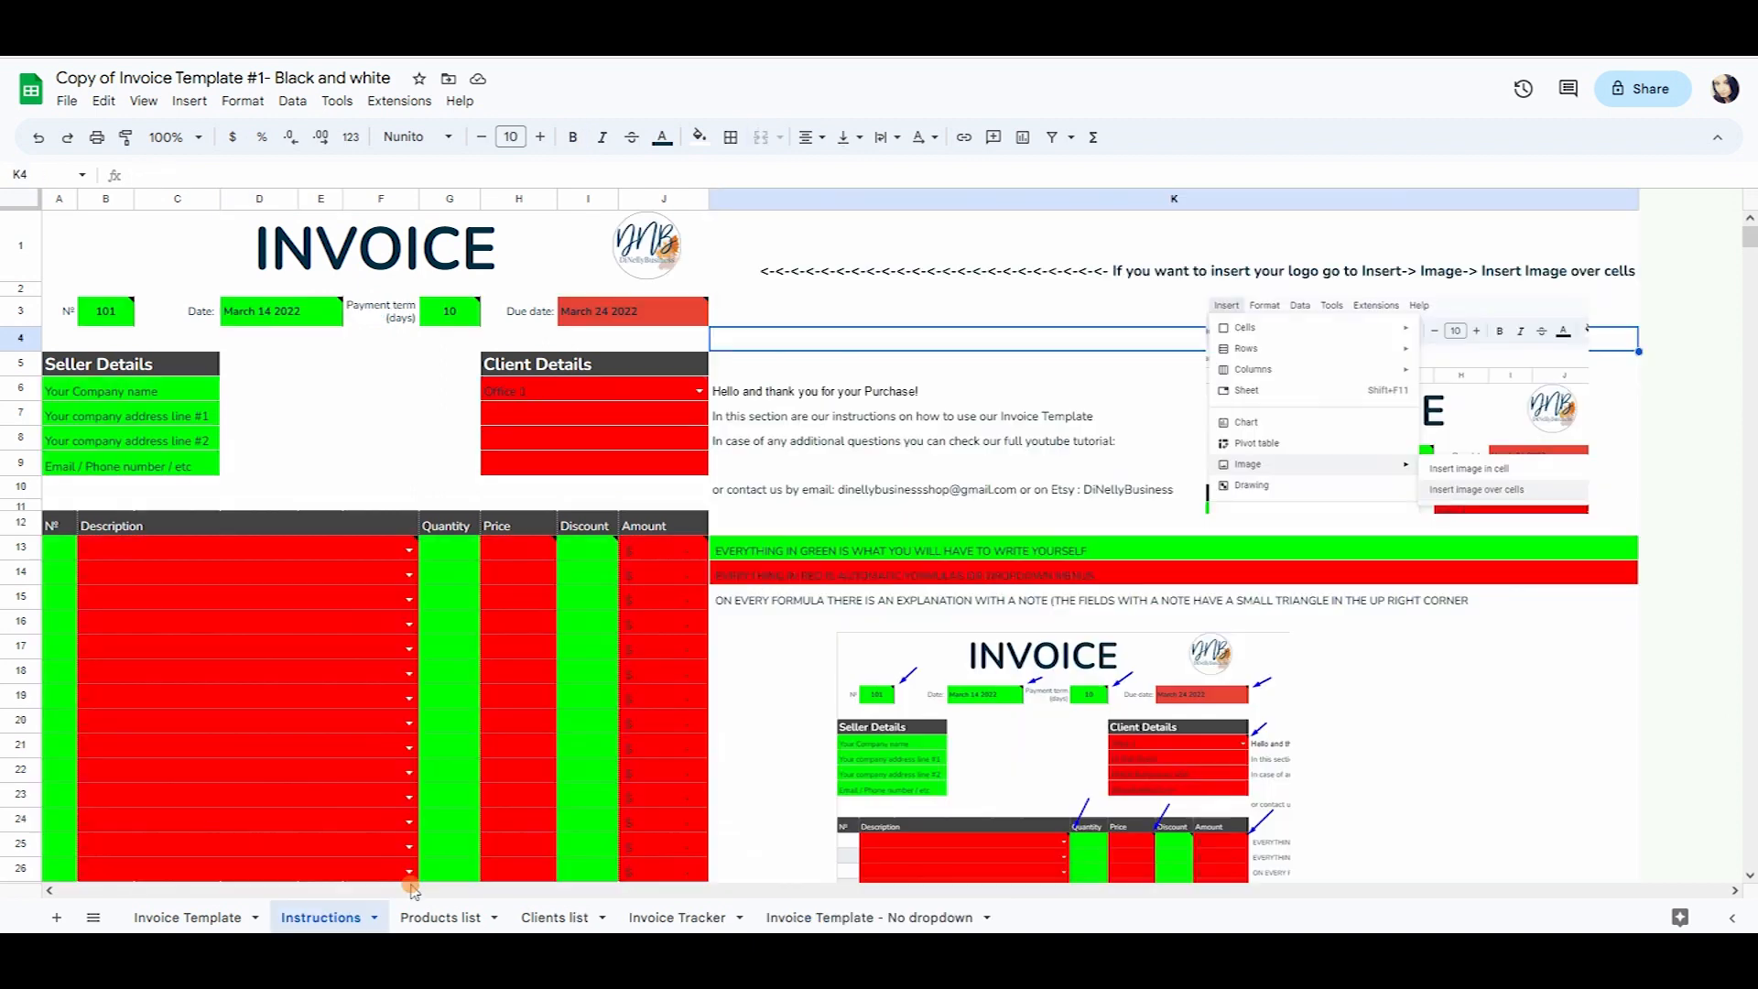
pyautogui.click(802, 923)
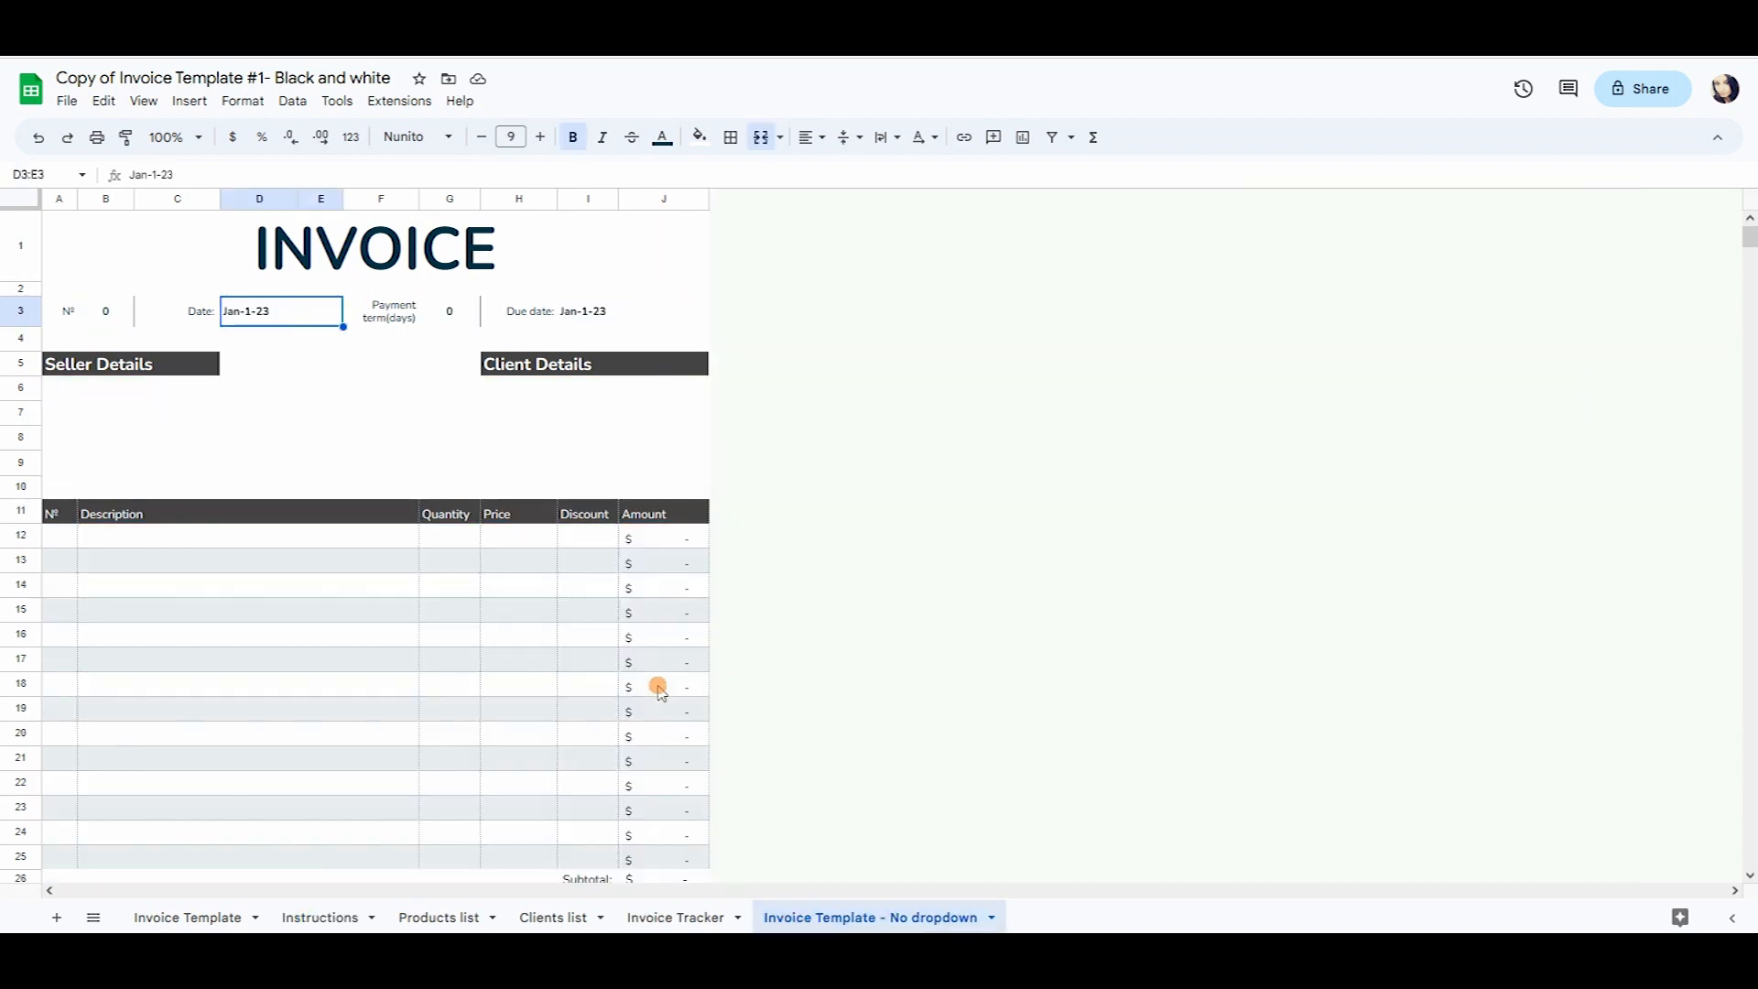
pyautogui.click(301, 918)
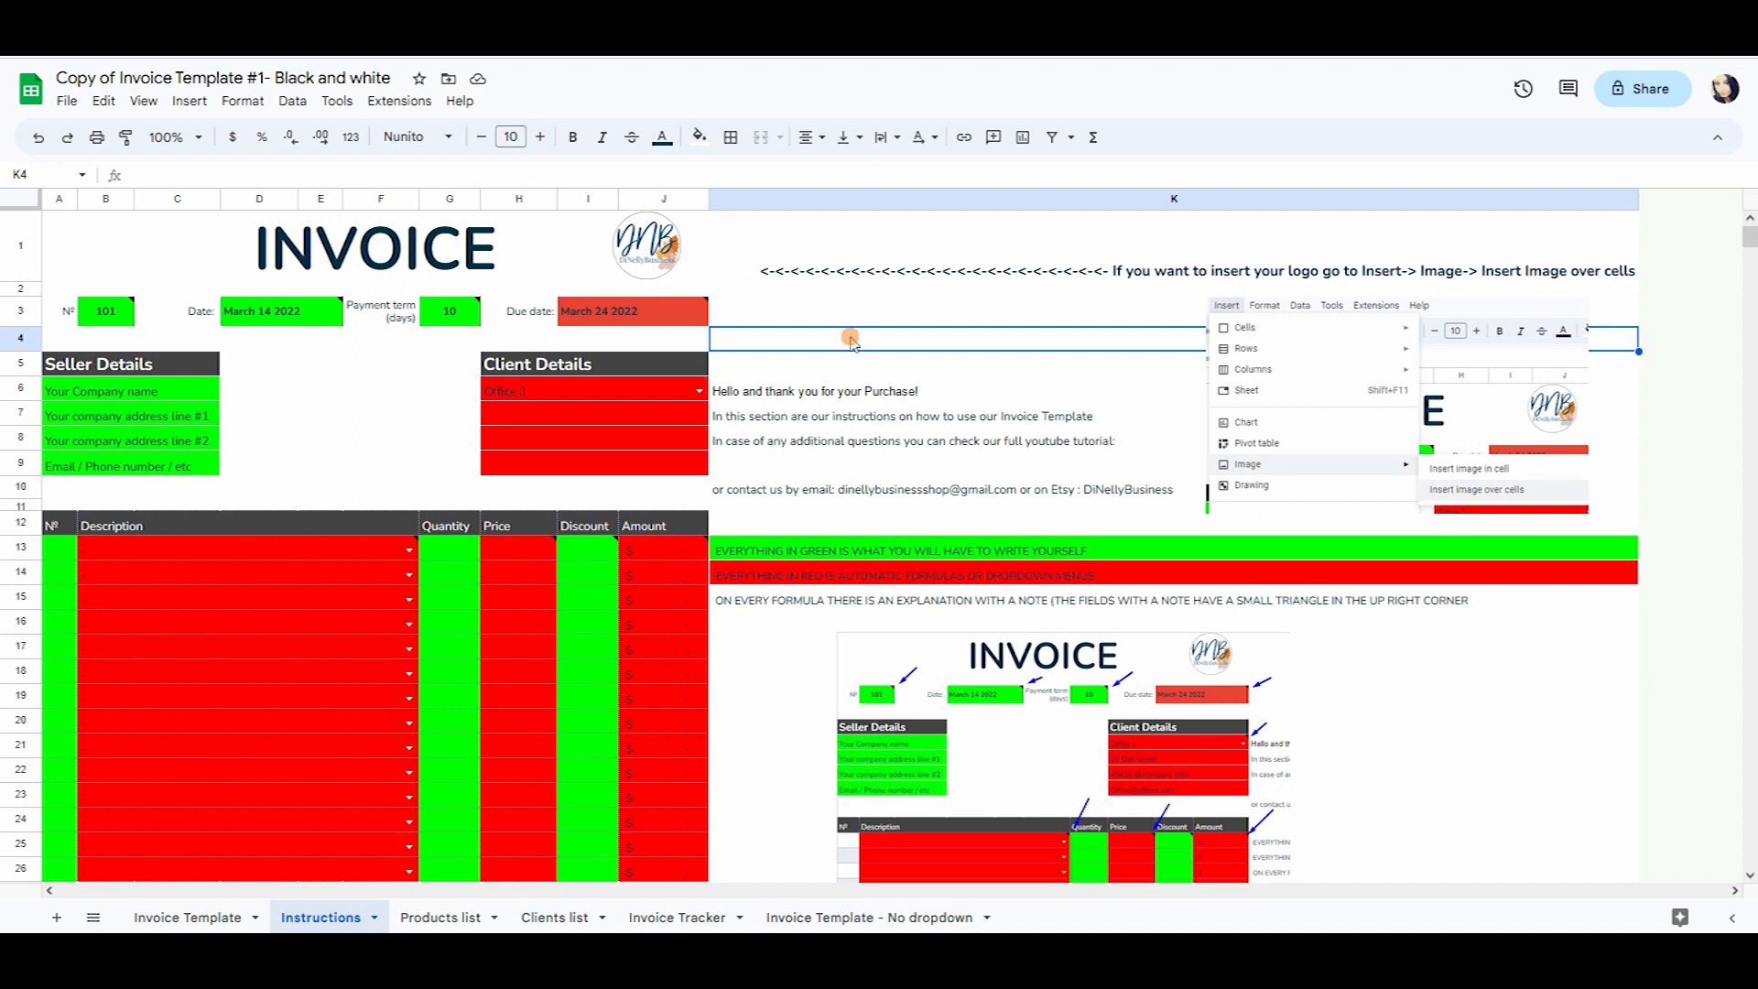
pyautogui.click(811, 465)
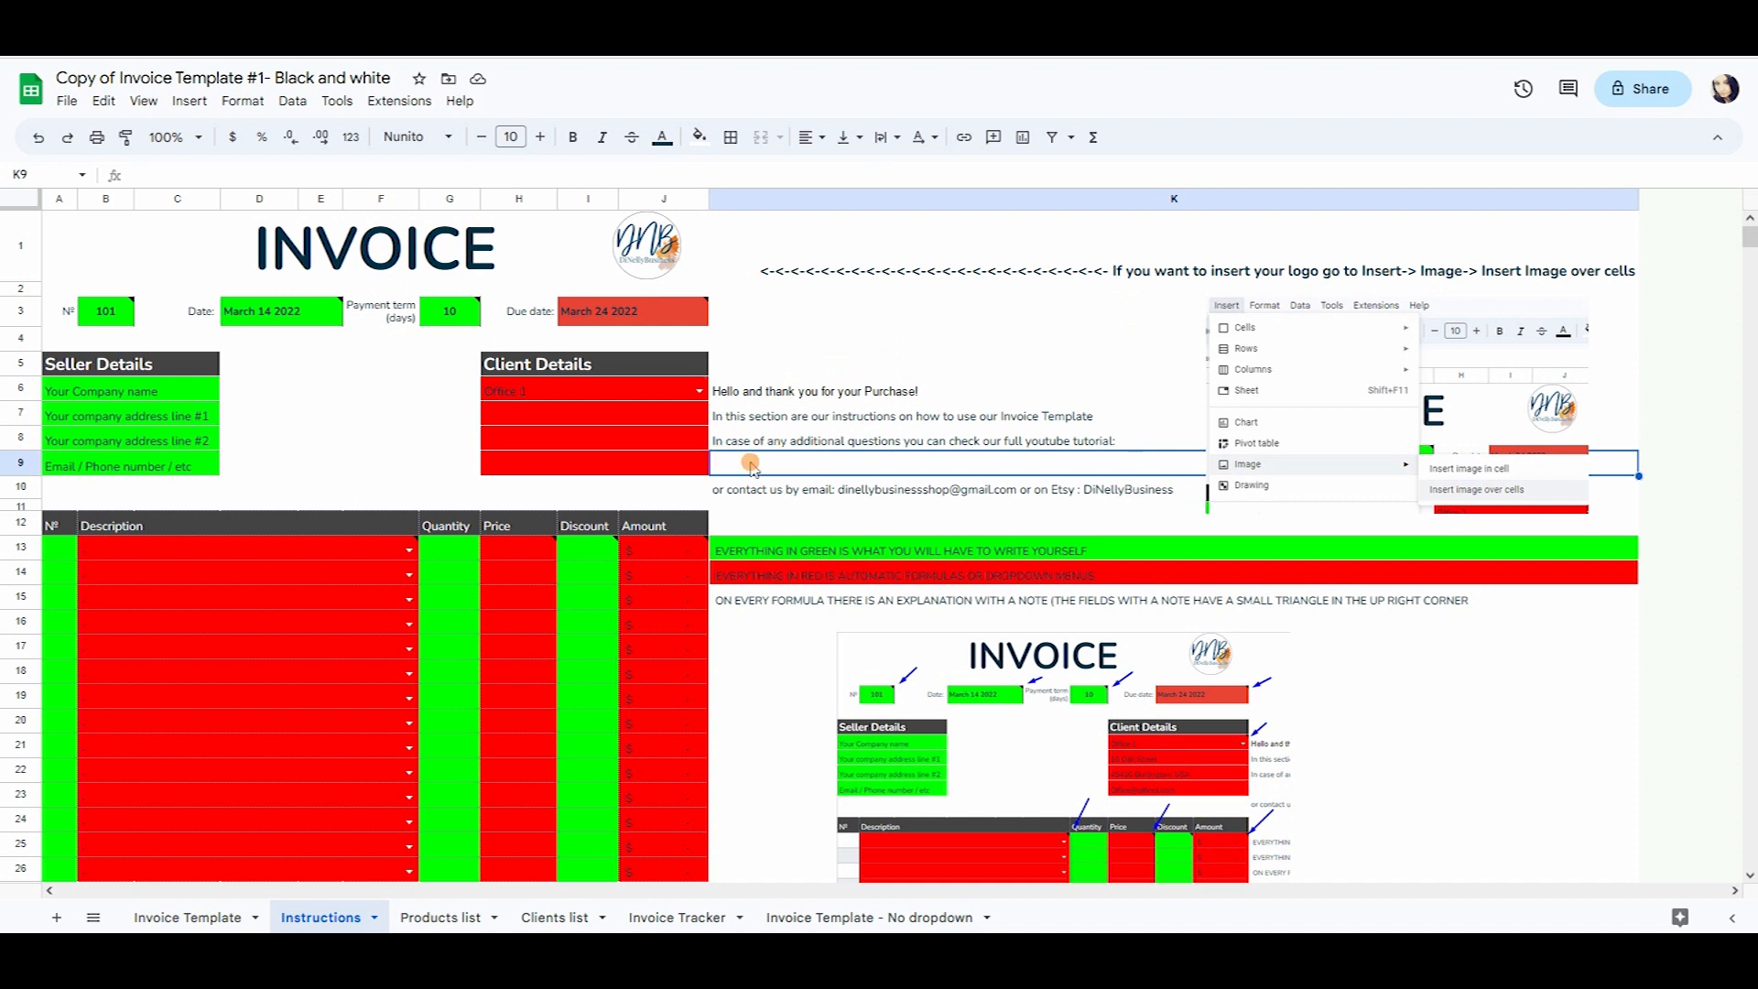
pyautogui.click(812, 361)
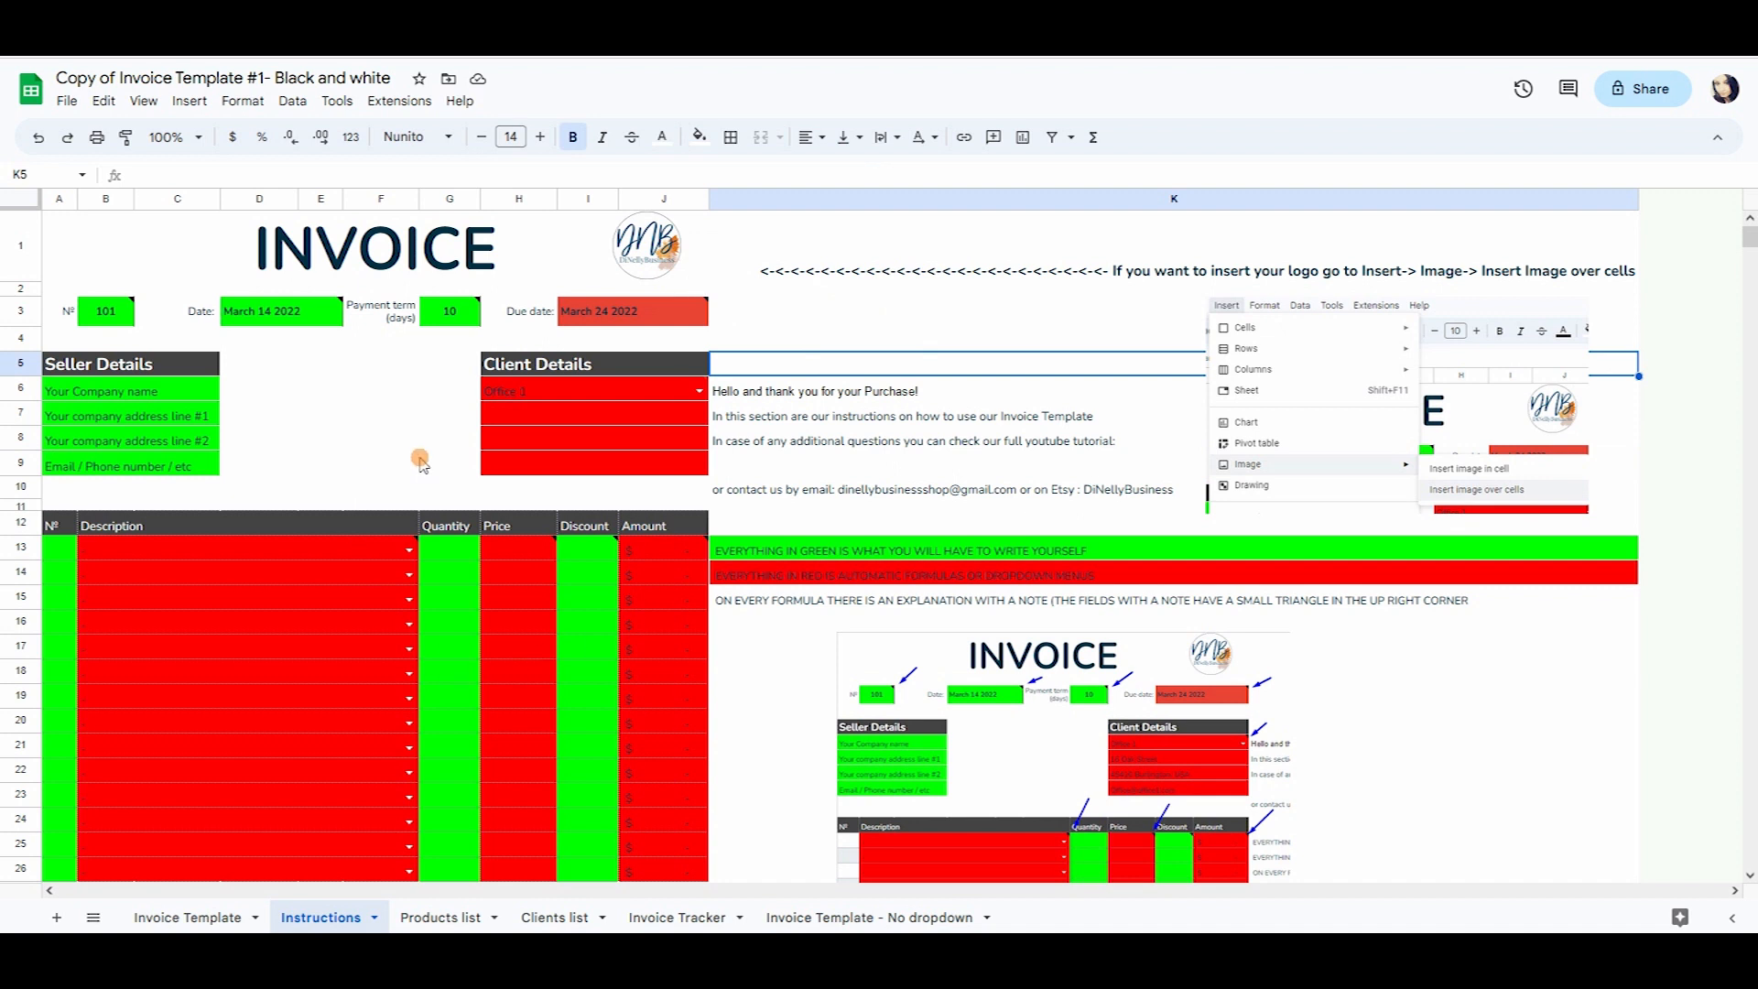
pyautogui.moveTo(250, 328)
pyautogui.moveTo(124, 315)
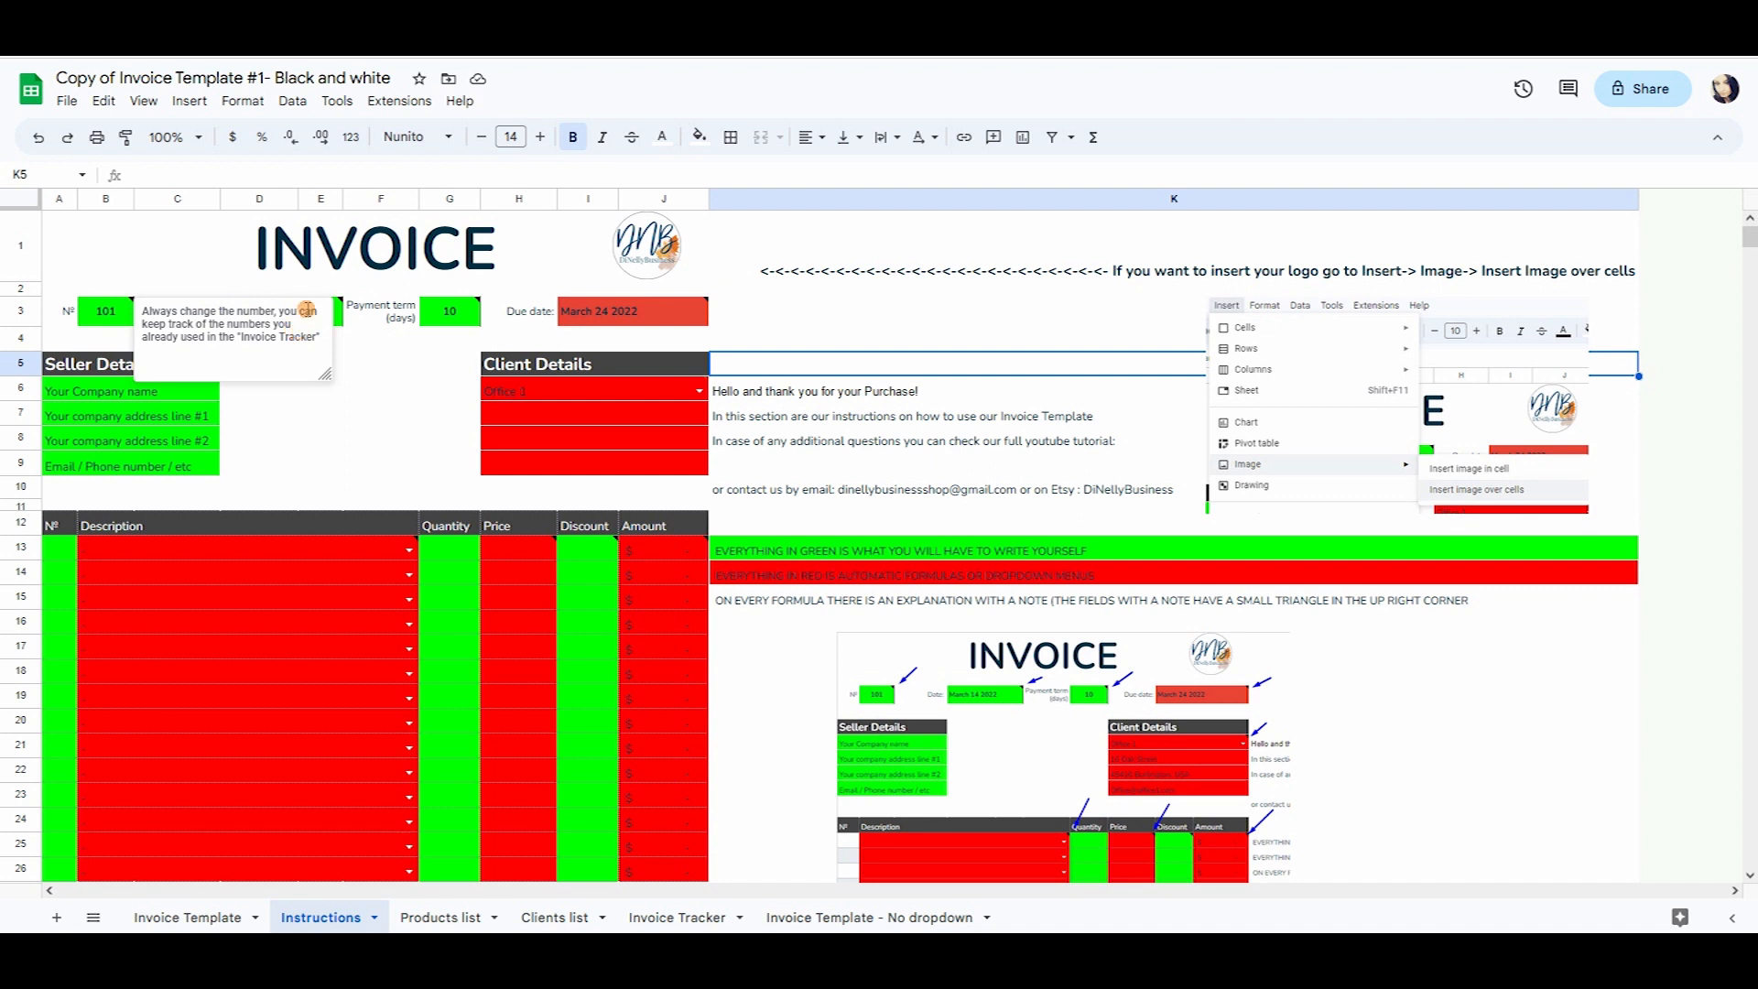
pyautogui.click(693, 919)
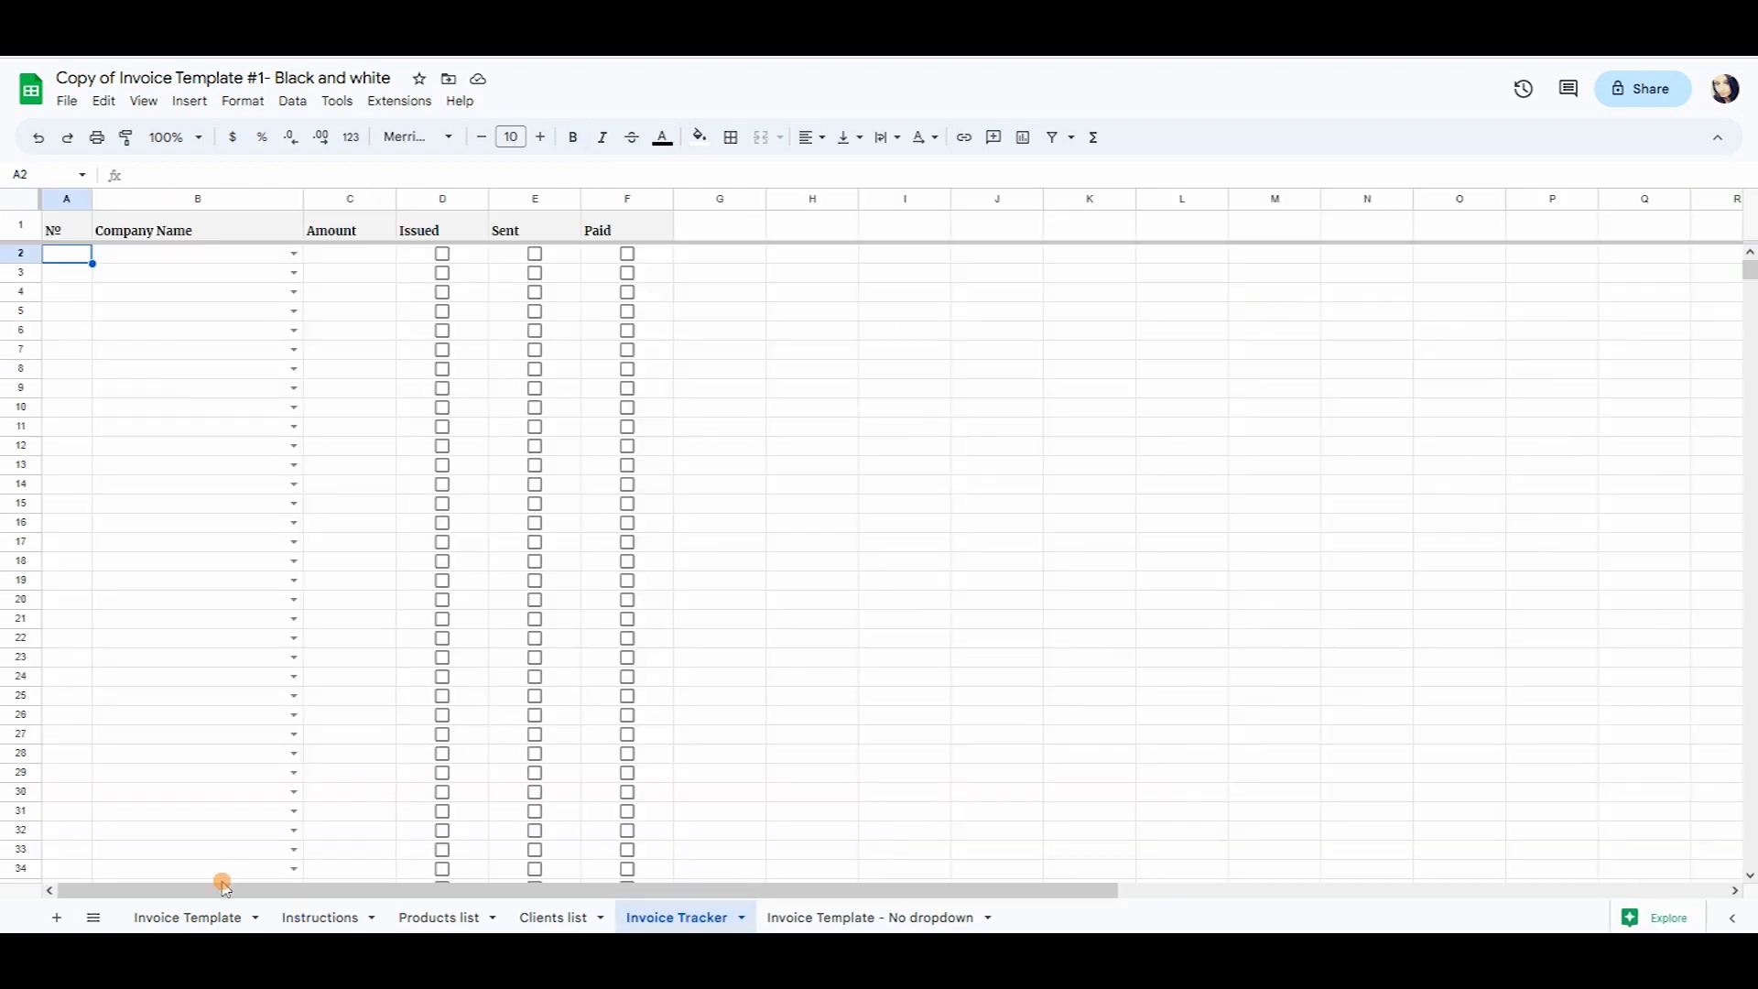
# Back on Invoice Template, select D5 and then the merged INVOICE title cell A1:J1.
pyautogui.click(203, 918)
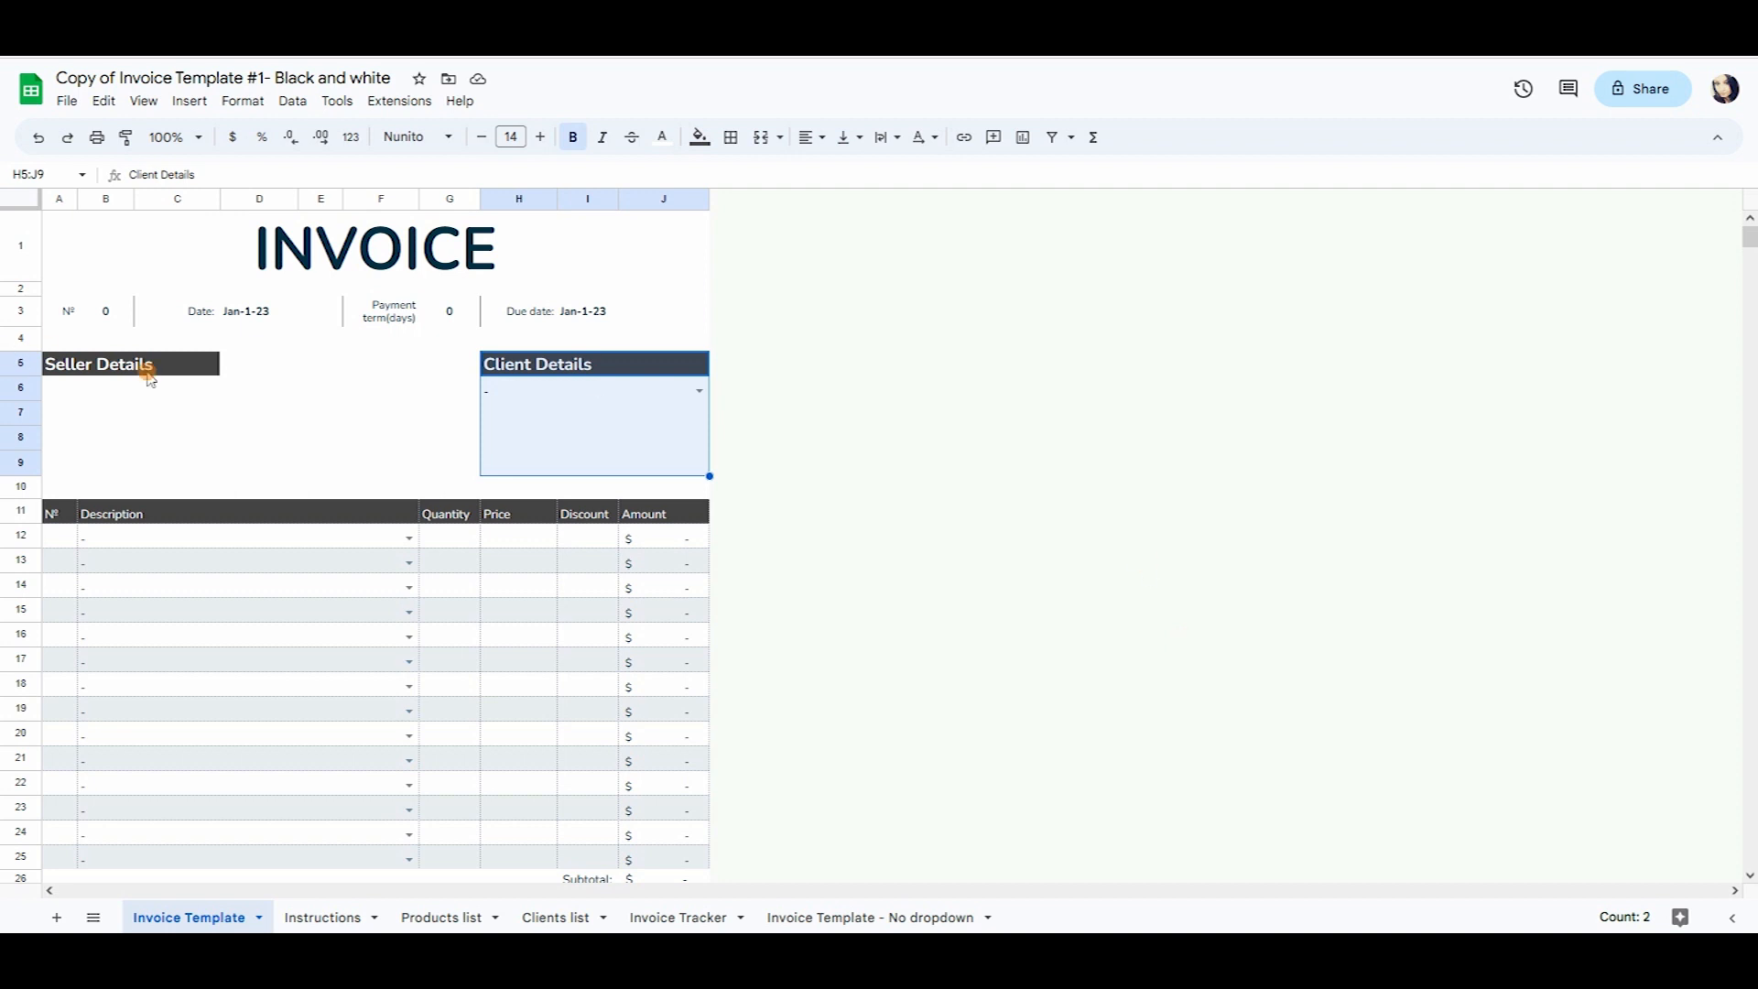
pyautogui.click(330, 408)
pyautogui.click(645, 253)
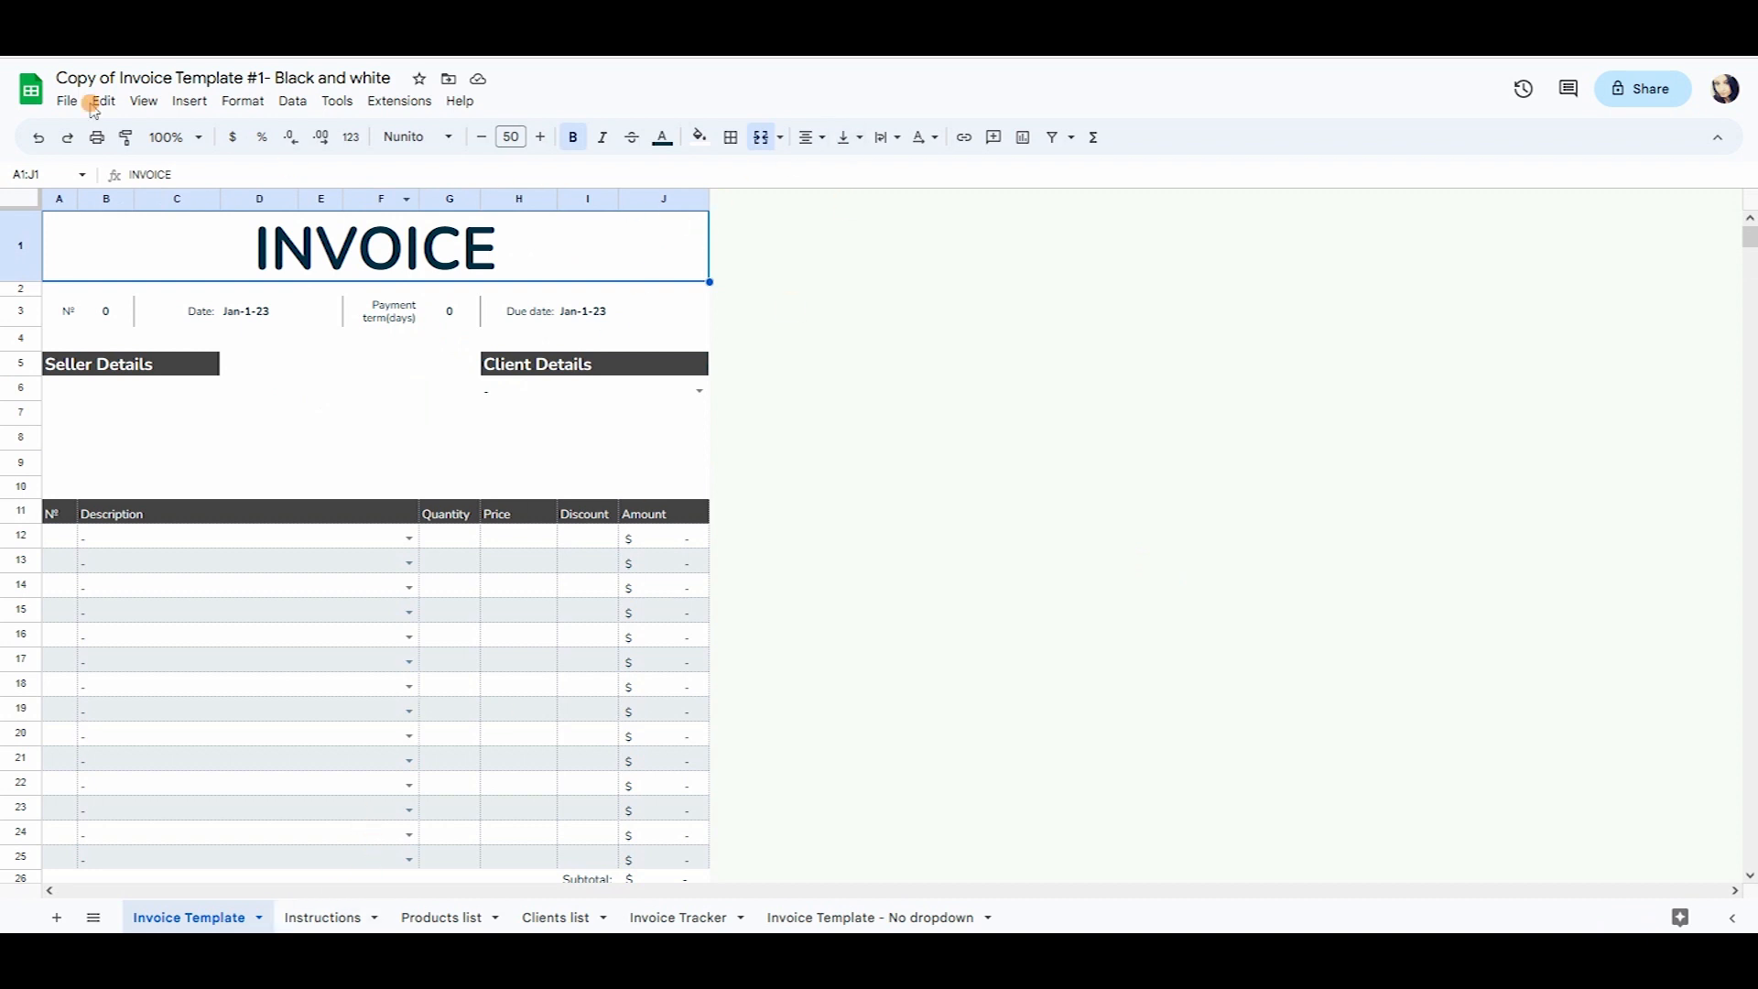
# Insert the DiVelly Business logo over cells and shrink it beside the INVOICE title.
pyautogui.click(195, 110)
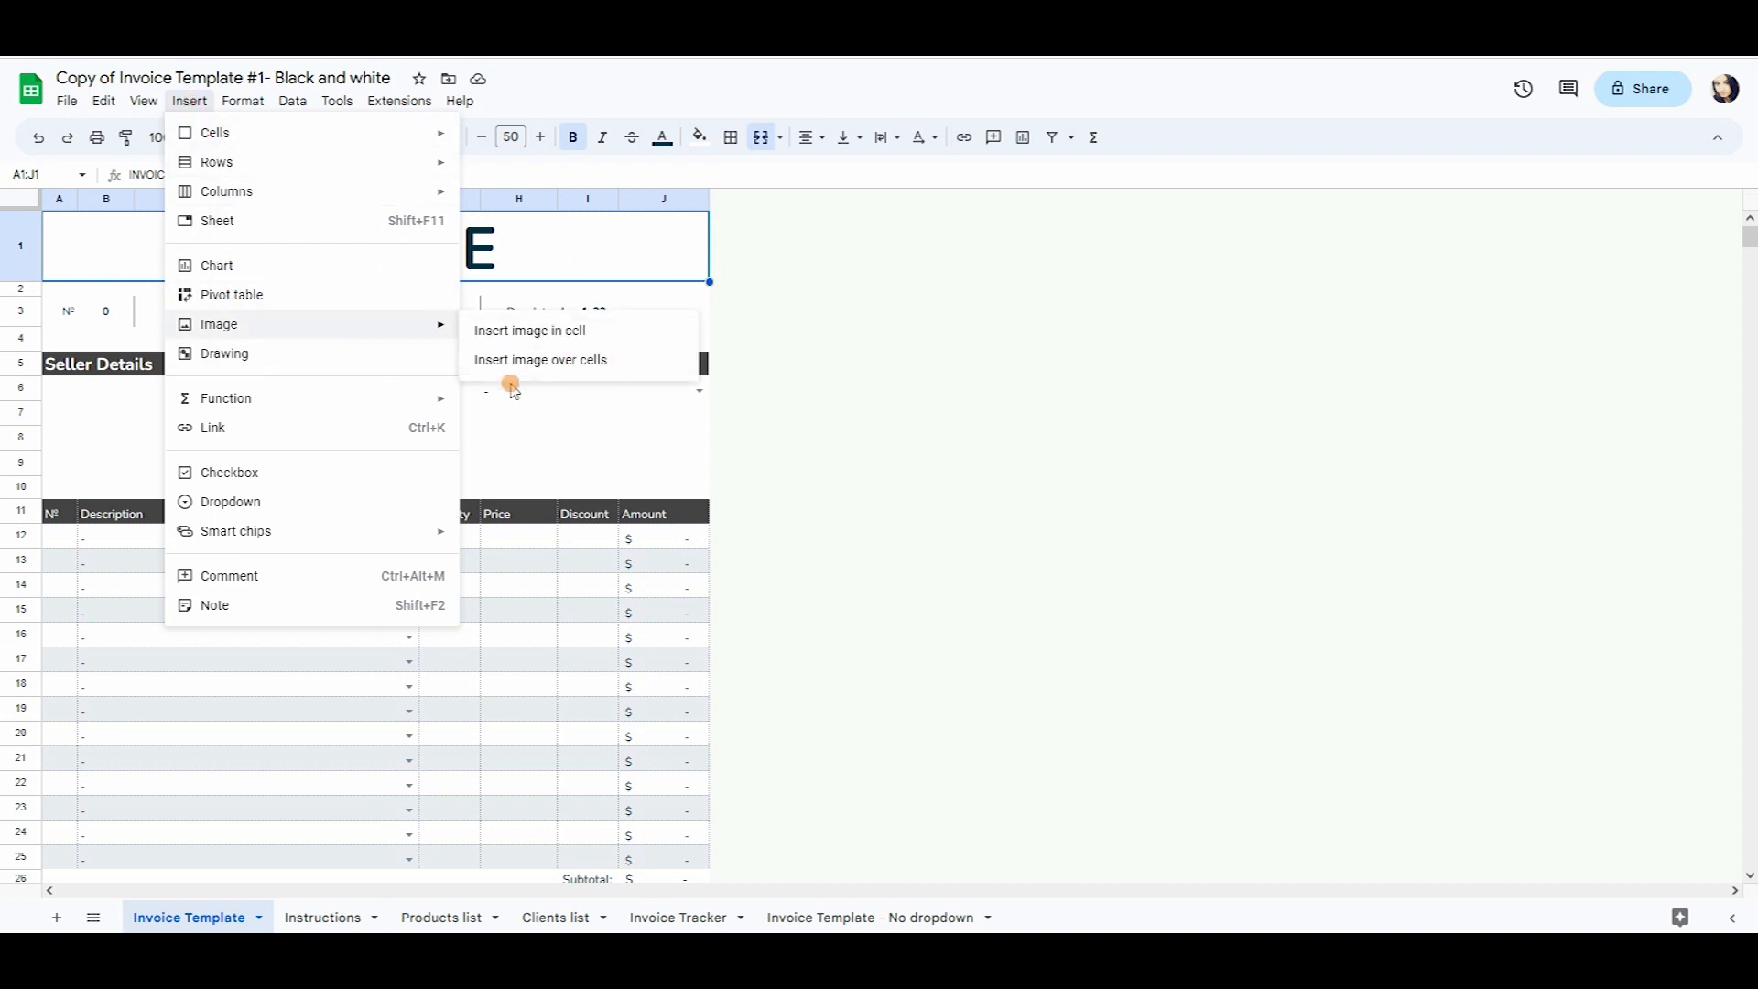
pyautogui.click(591, 360)
pyautogui.click(843, 614)
pyautogui.click(718, 444)
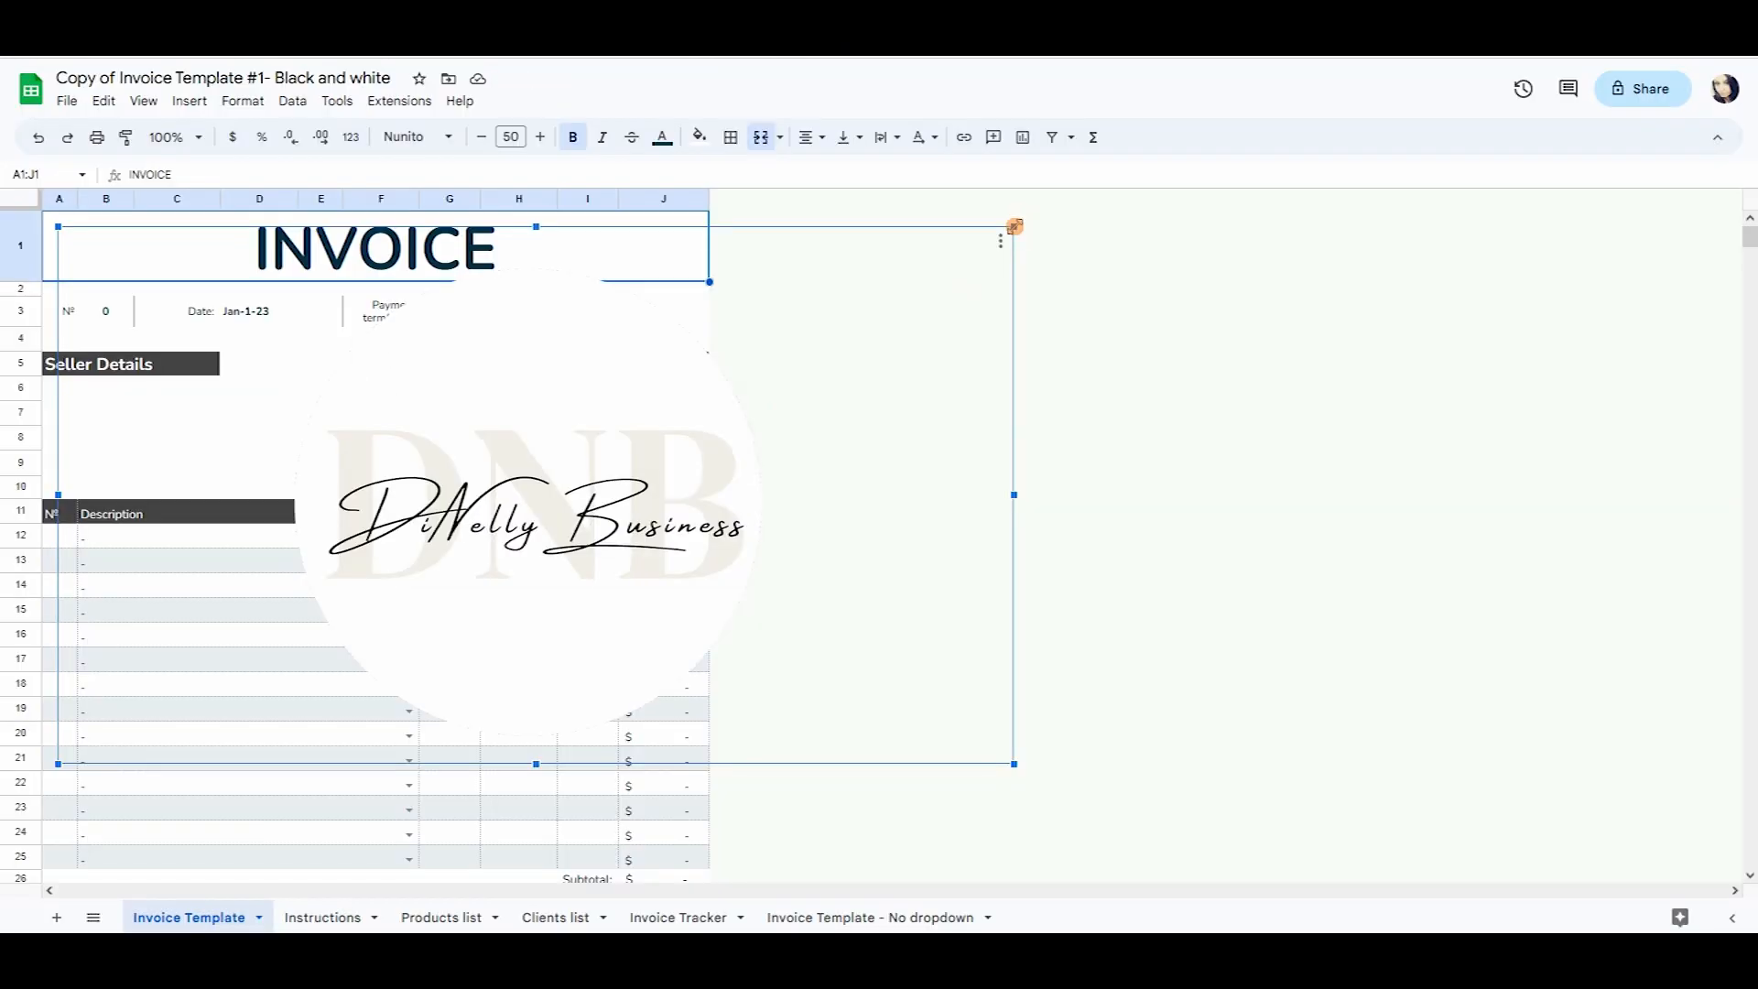
pyautogui.moveTo(1017, 227)
pyautogui.mouseDown()
pyautogui.moveTo(297, 580)
pyautogui.moveTo(122, 698)
pyautogui.moveTo(562, 247)
pyautogui.moveTo(639, 234)
pyautogui.mouseUp()
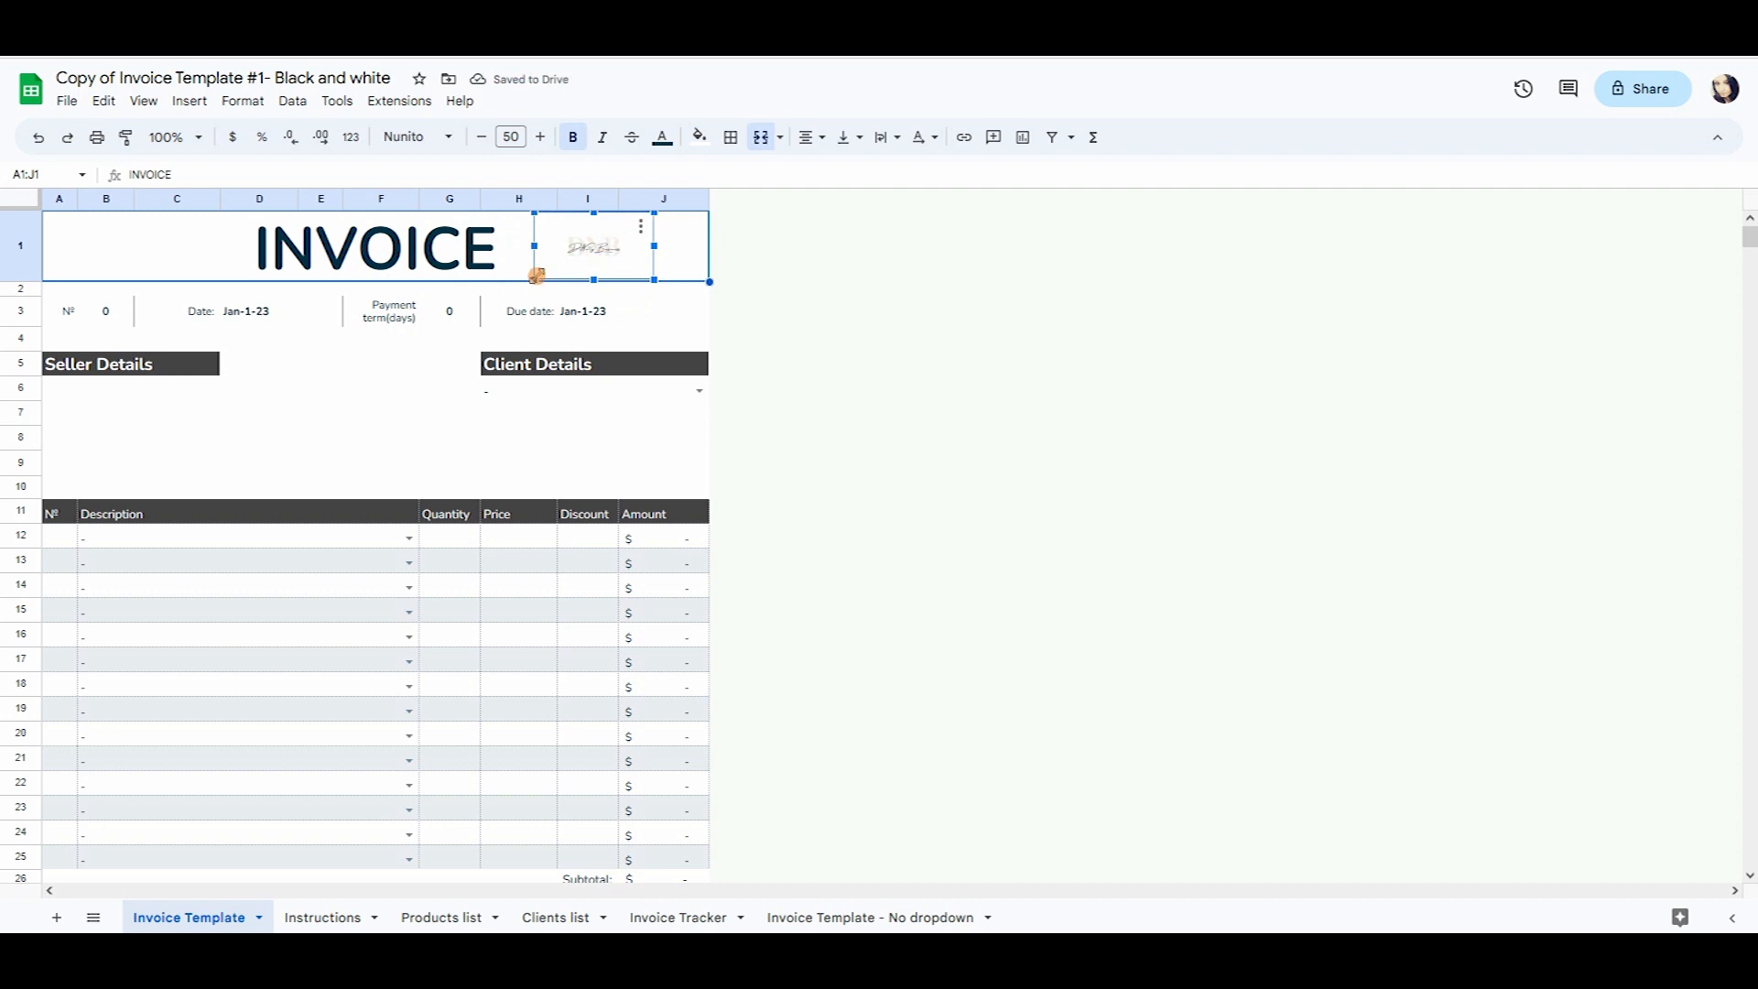
pyautogui.moveTo(537, 276); pyautogui.dragTo(591, 254)
# Nudge the logo slightly right, then select the Seller Details block.
pyautogui.moveTo(631, 336); pyautogui.dragTo(626, 321)
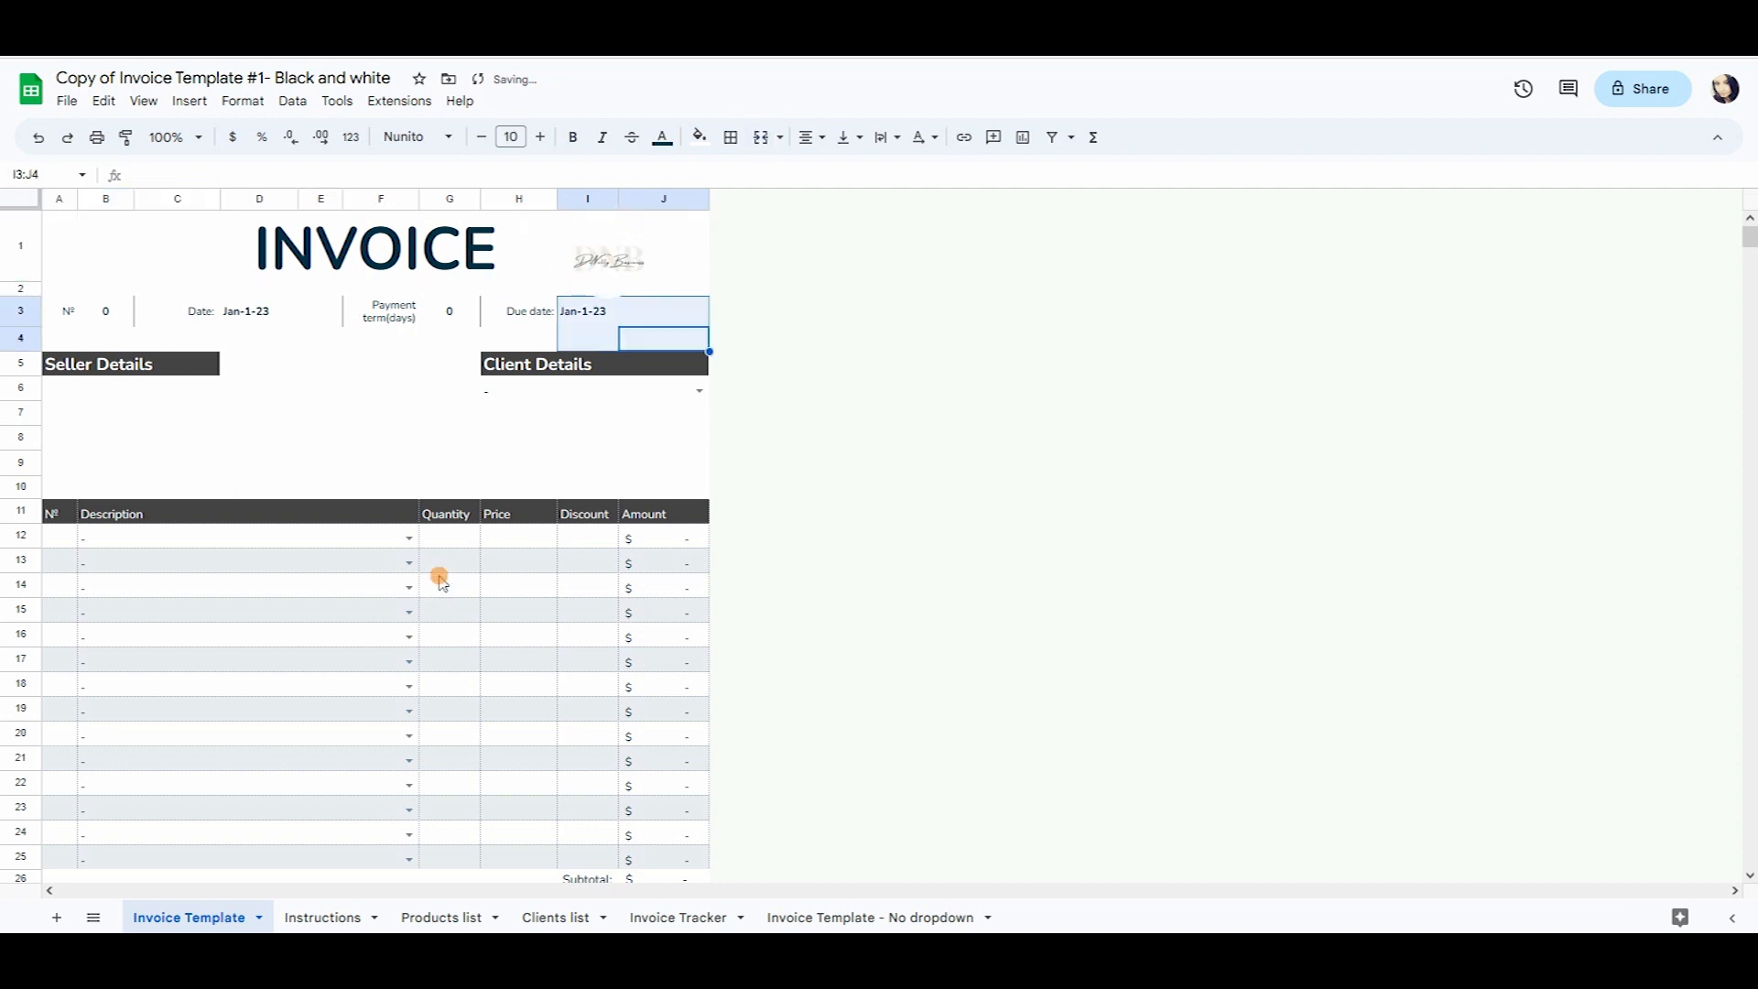
pyautogui.click(431, 497)
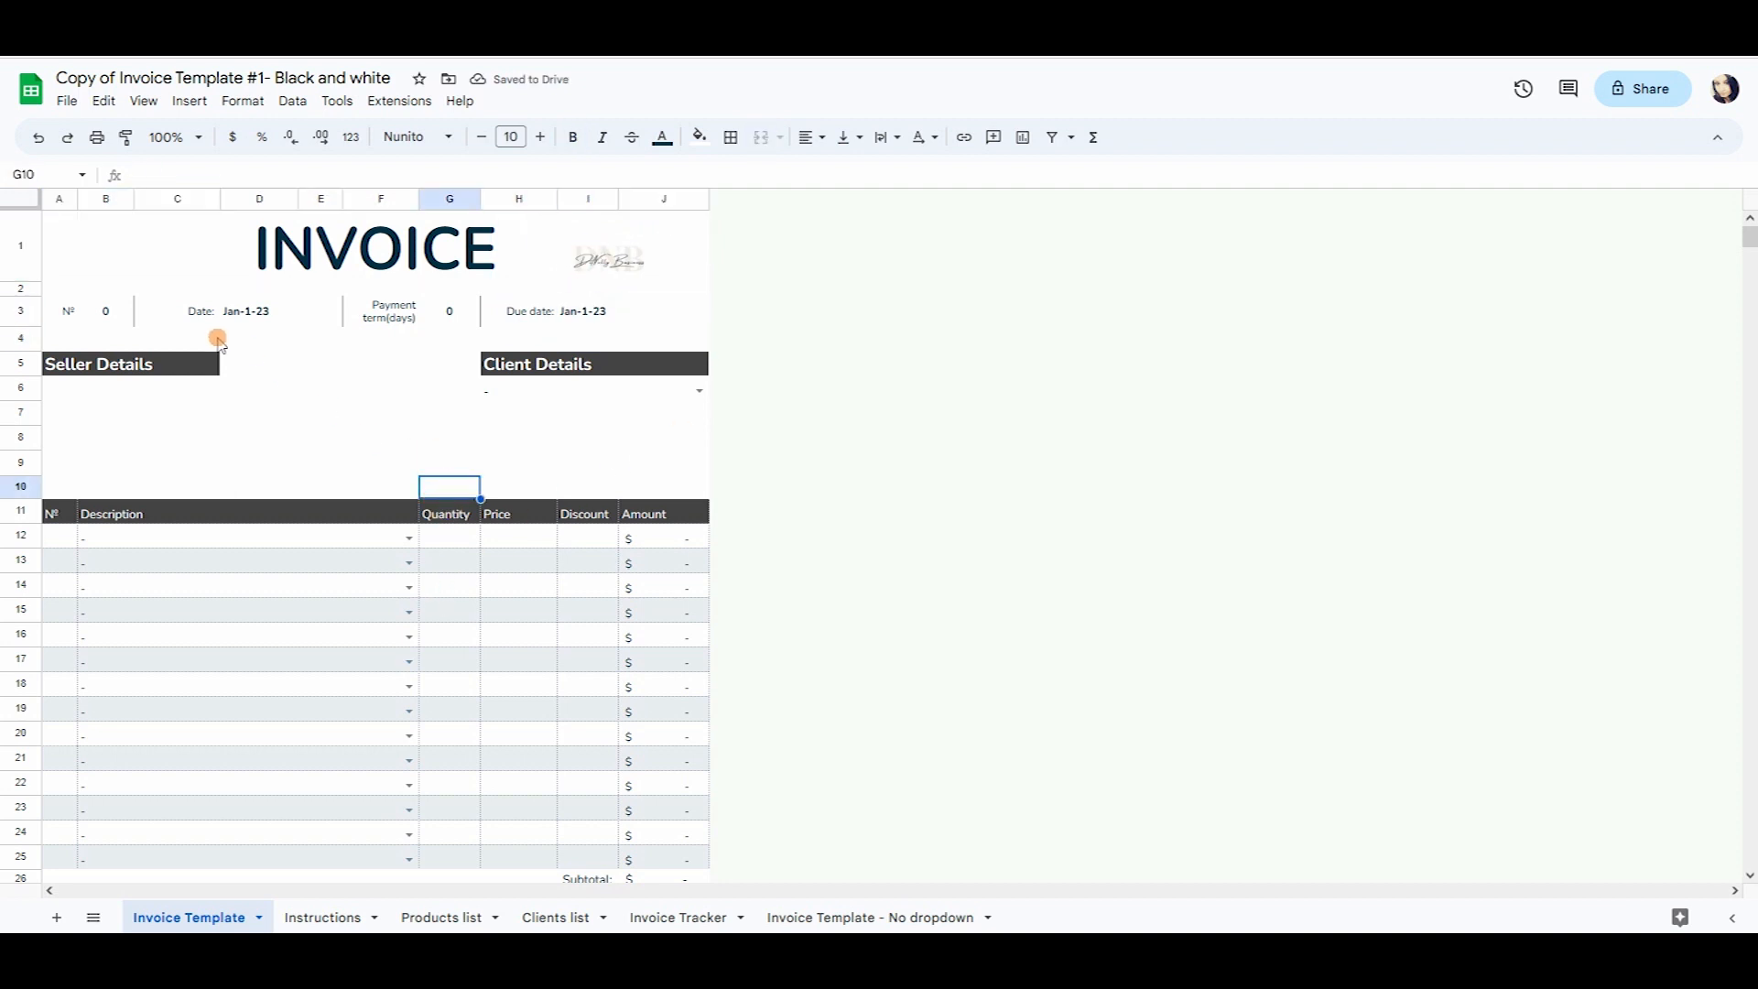
pyautogui.moveTo(98, 363); pyautogui.dragTo(126, 461)
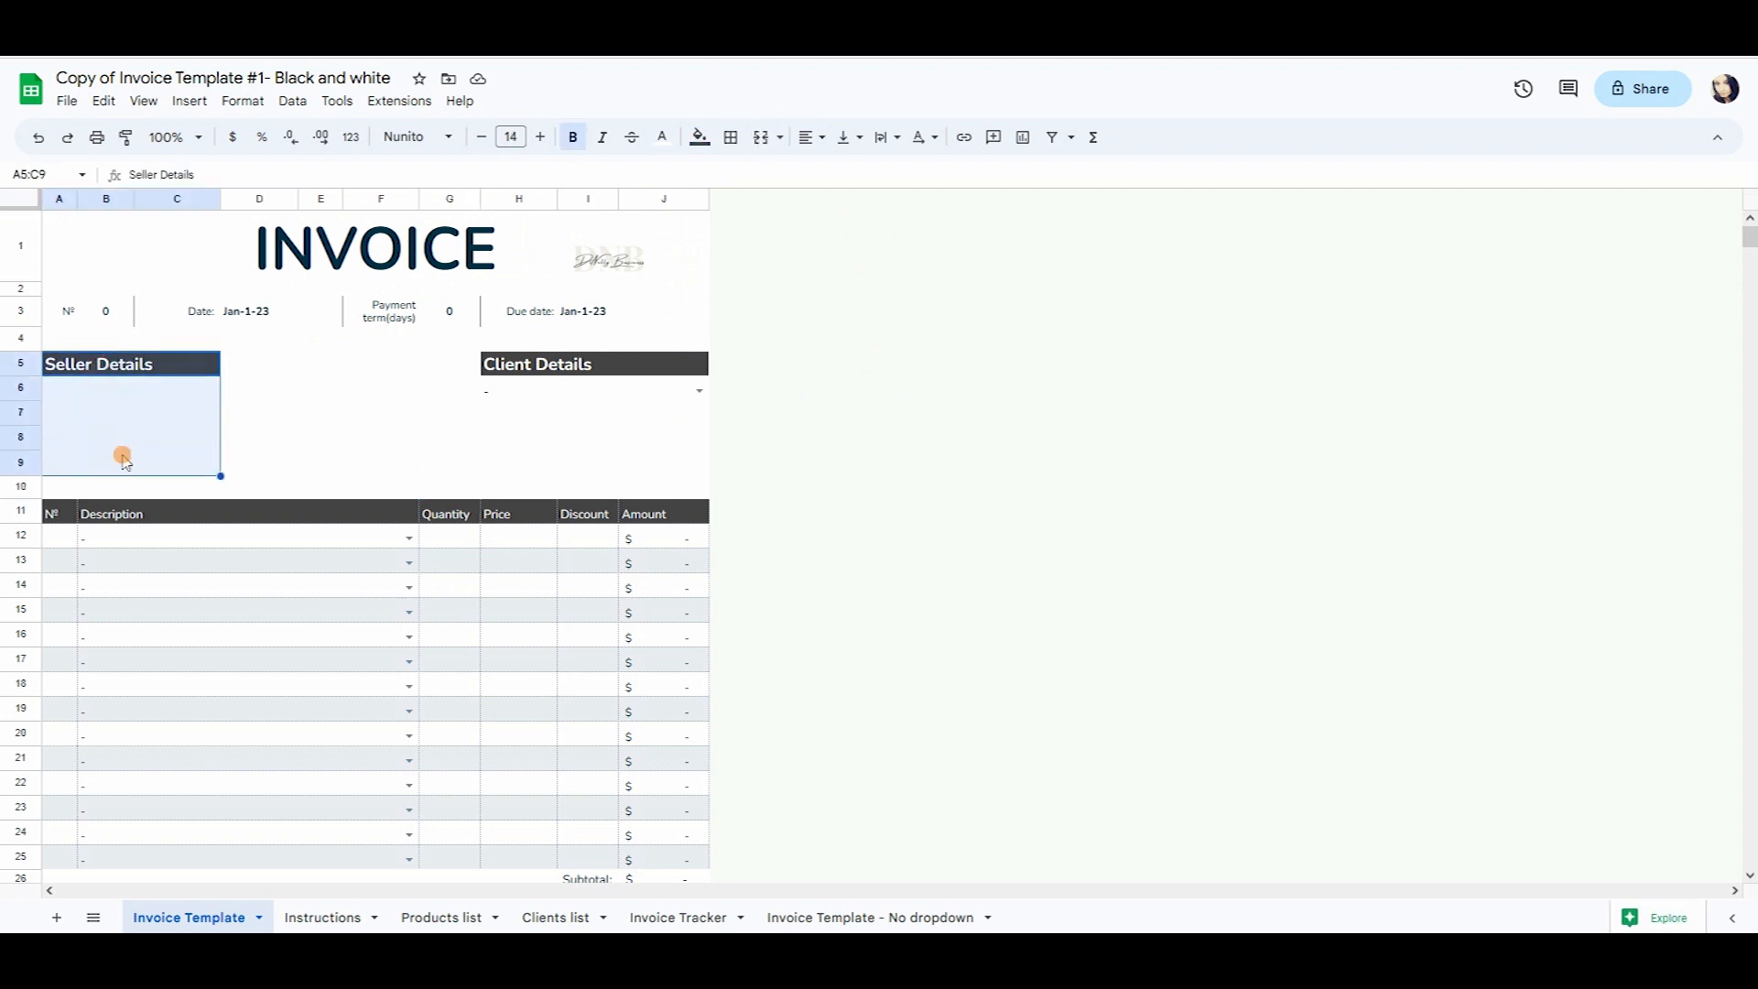
pyautogui.scroll(-5, 122, 457)
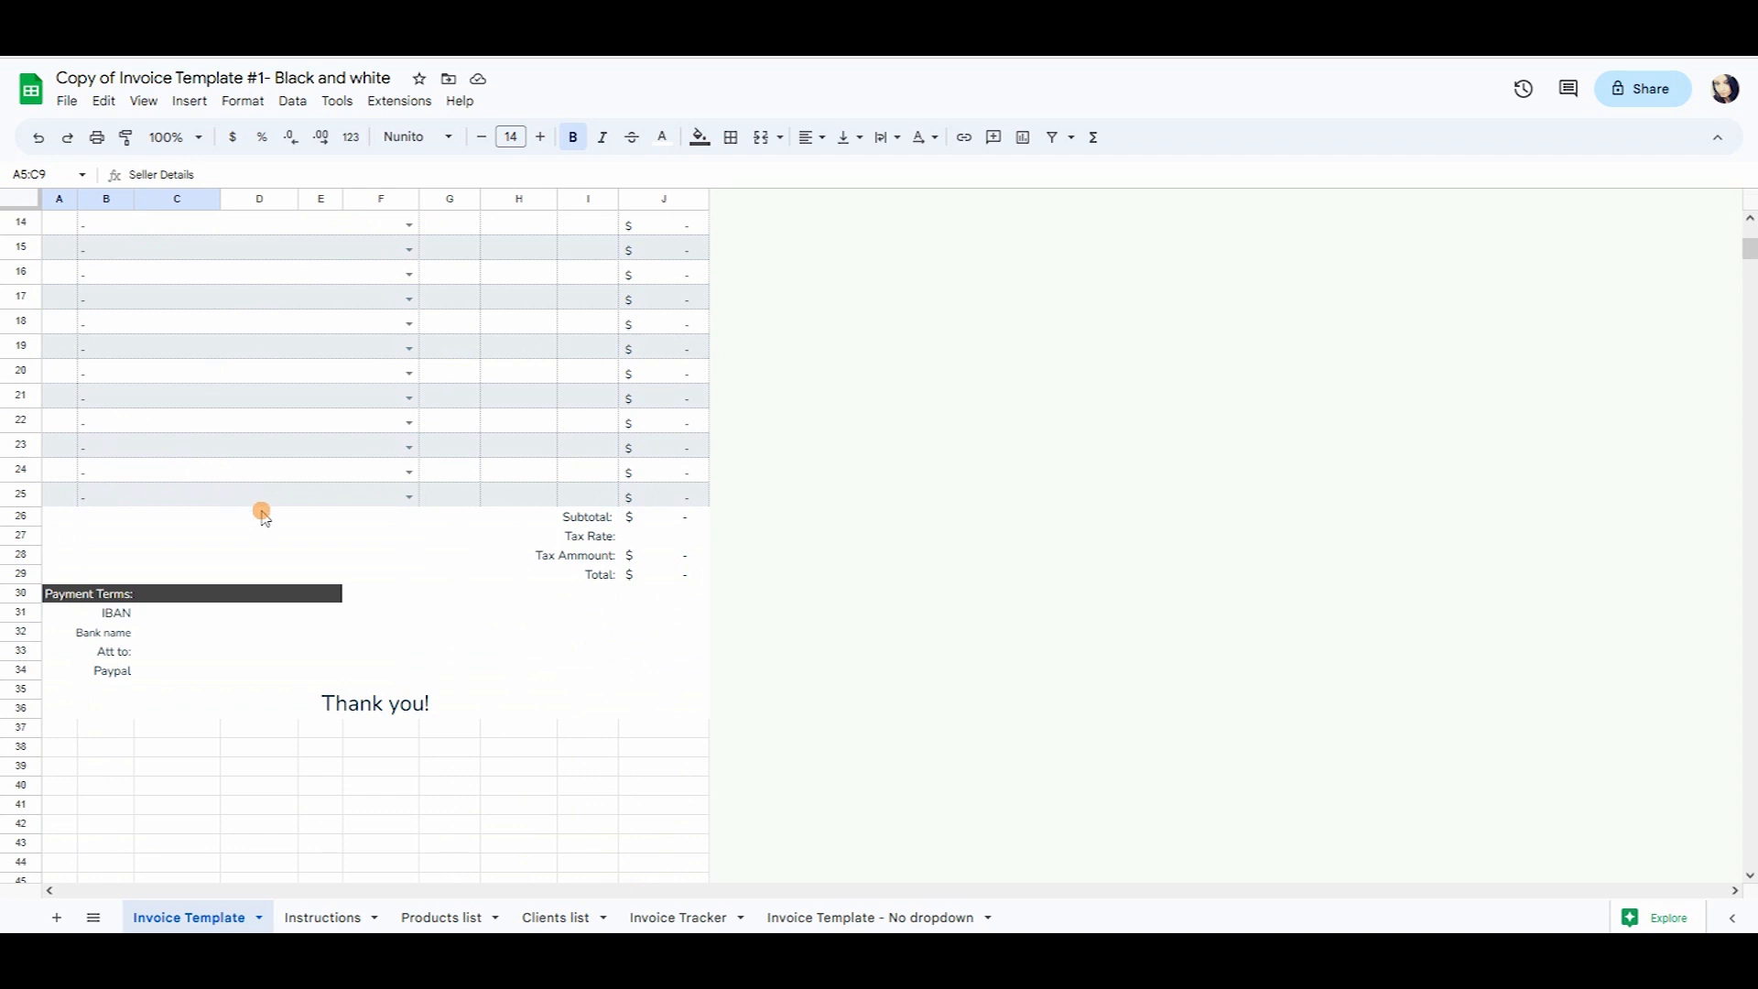
pyautogui.scroll(5, 261, 598)
# Enter the business name, 'Address 1', 'Address line 2' and the contact e-mail in Seller Details.
pyautogui.click(147, 389)
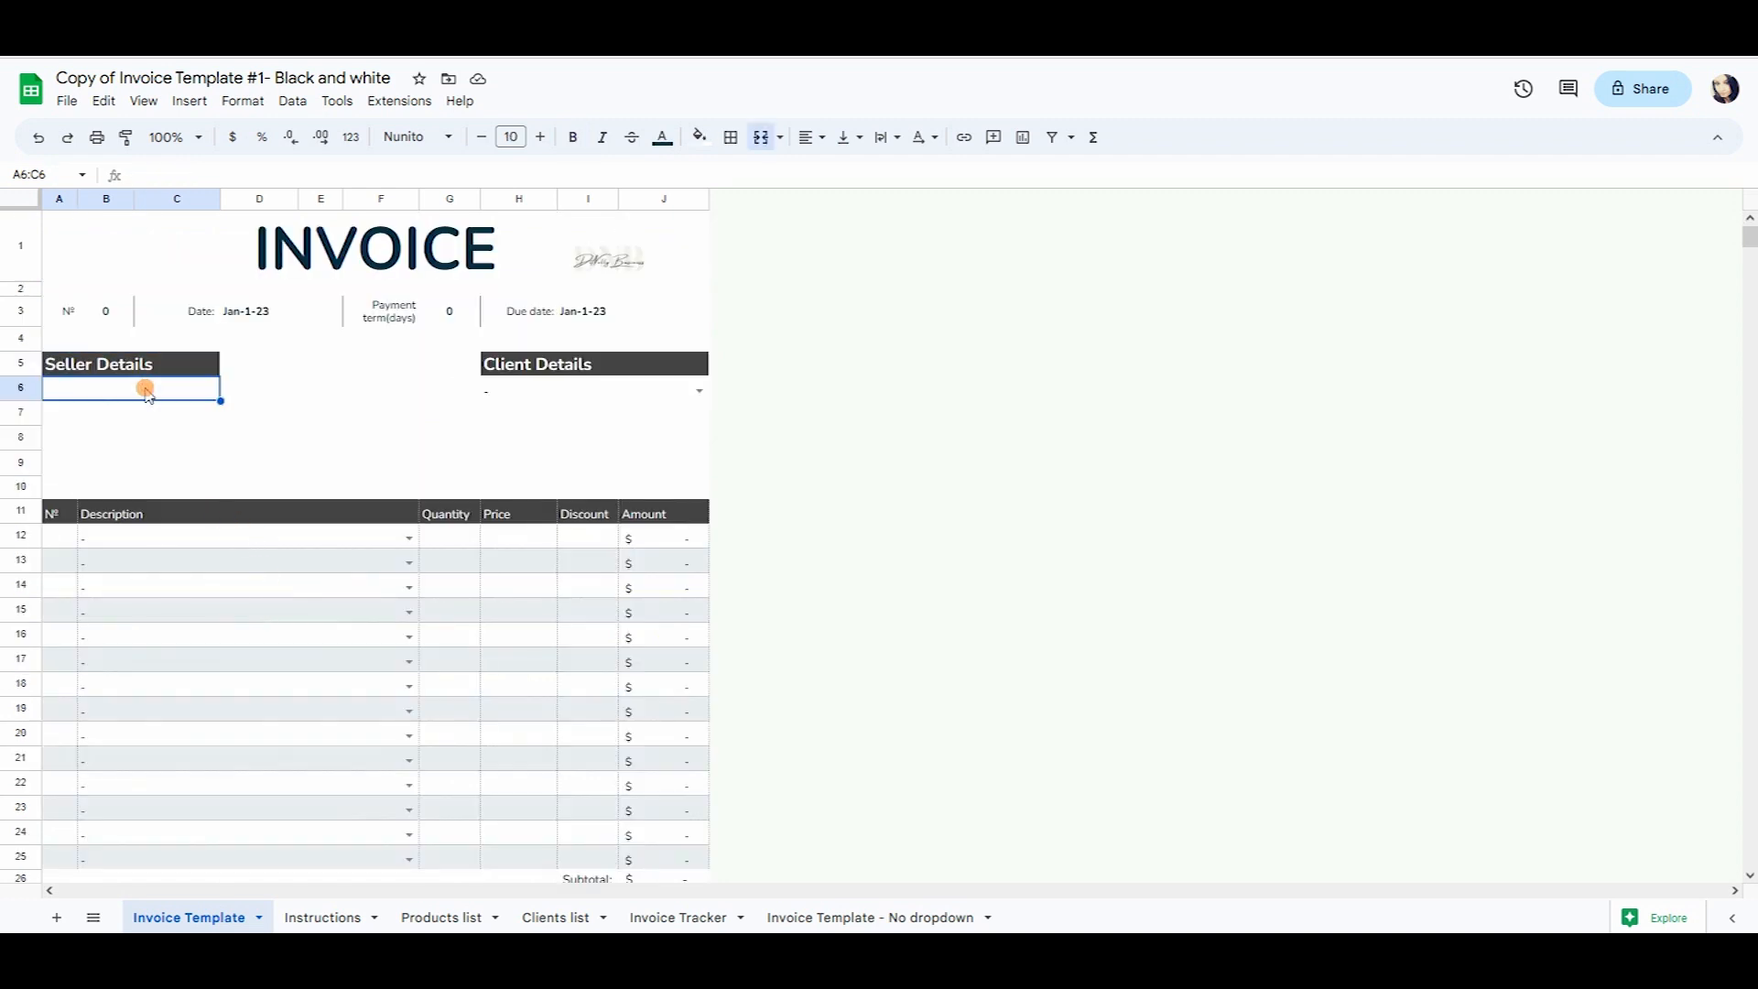
pyautogui.write('DiNellyBusinness')
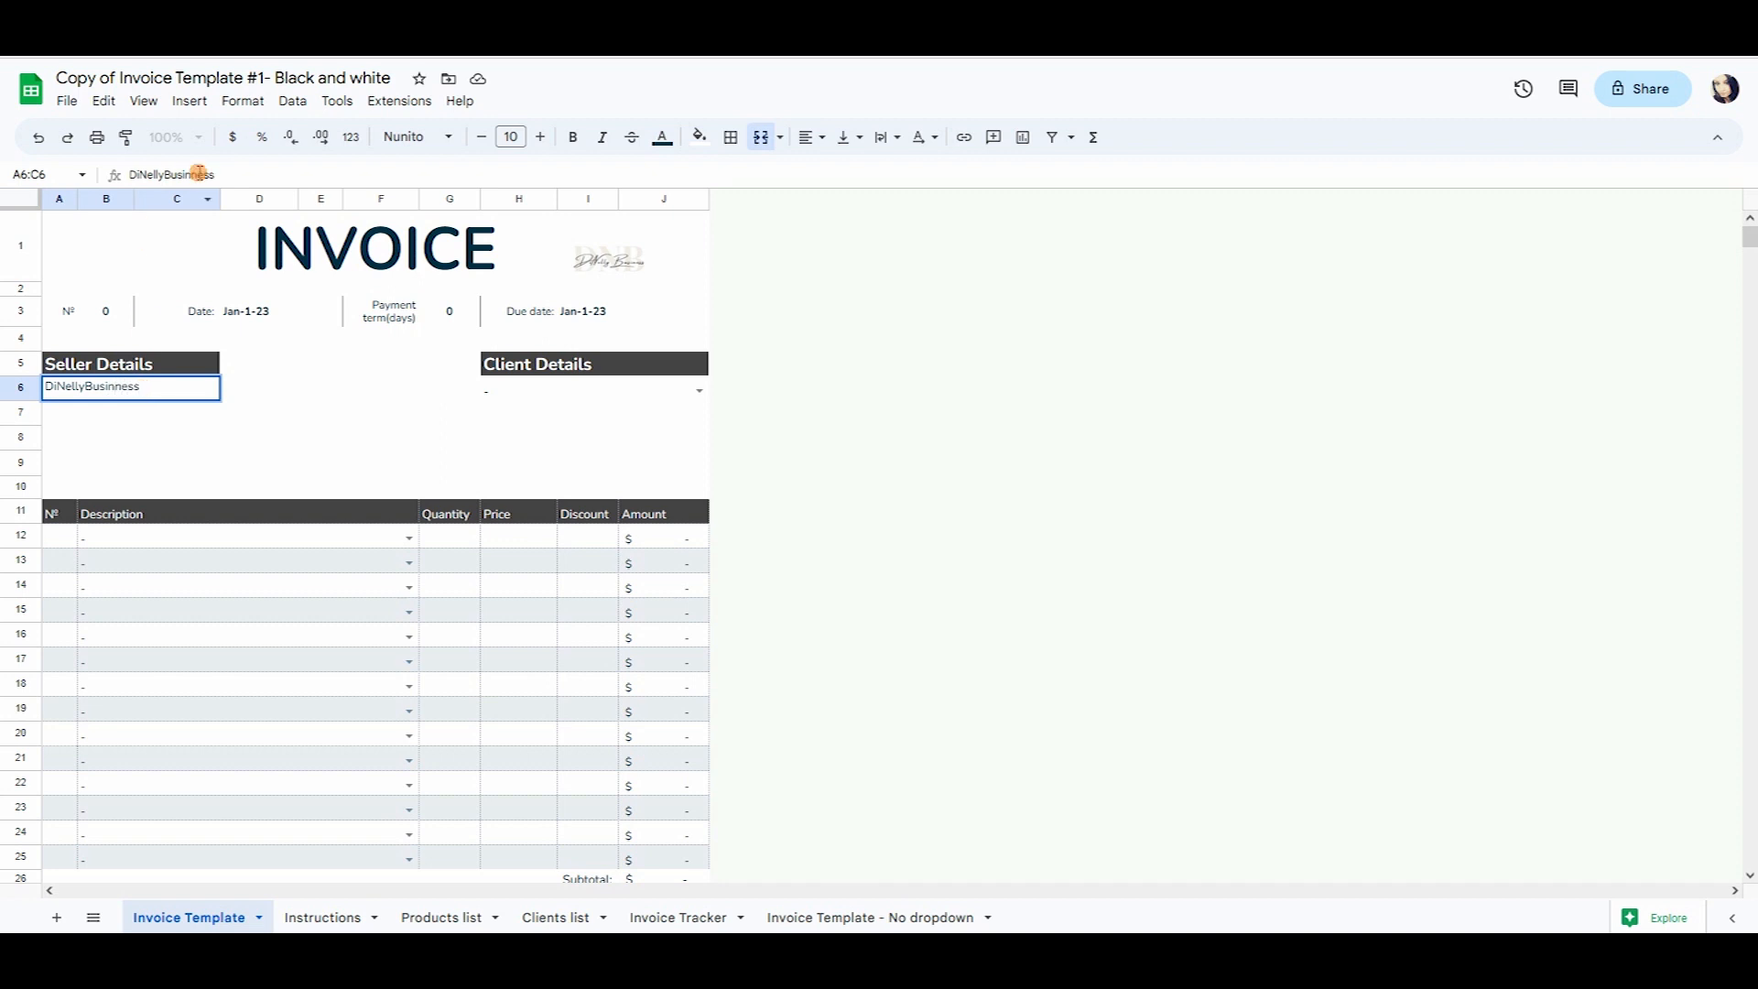
pyautogui.press('Return')
pyautogui.write('Address 1')
pyautogui.press('Return')
pyautogui.write('Address line 2')
pyautogui.press('Return')
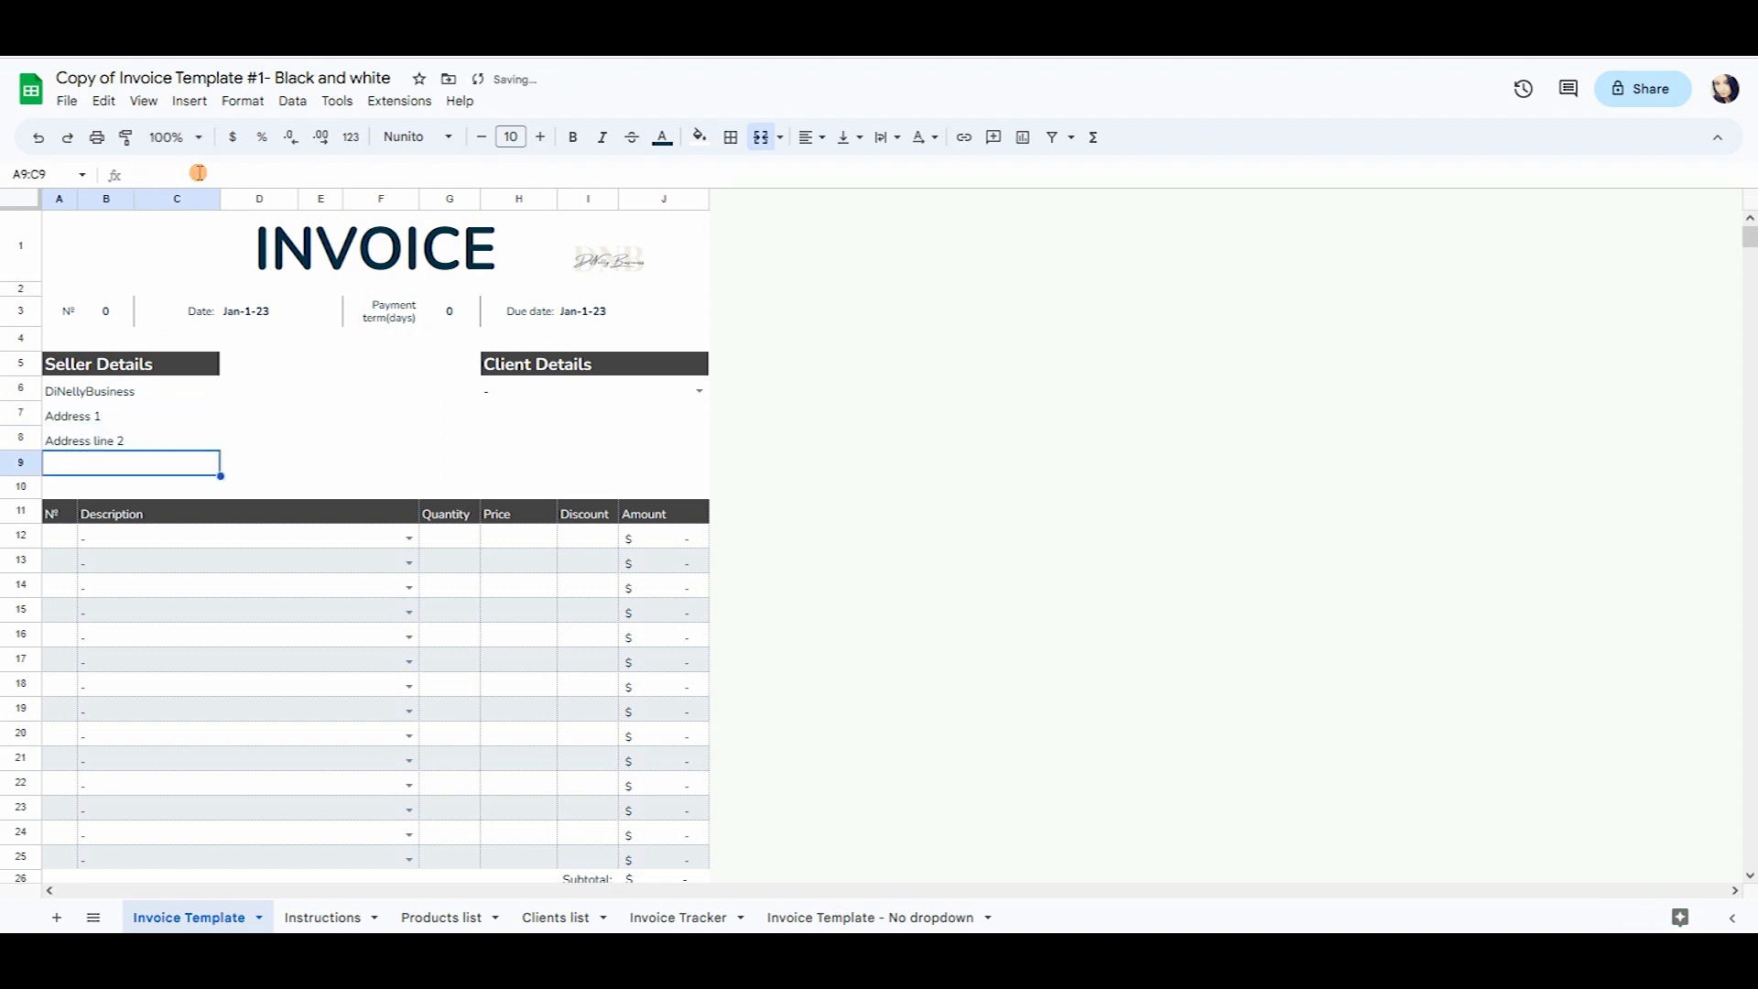
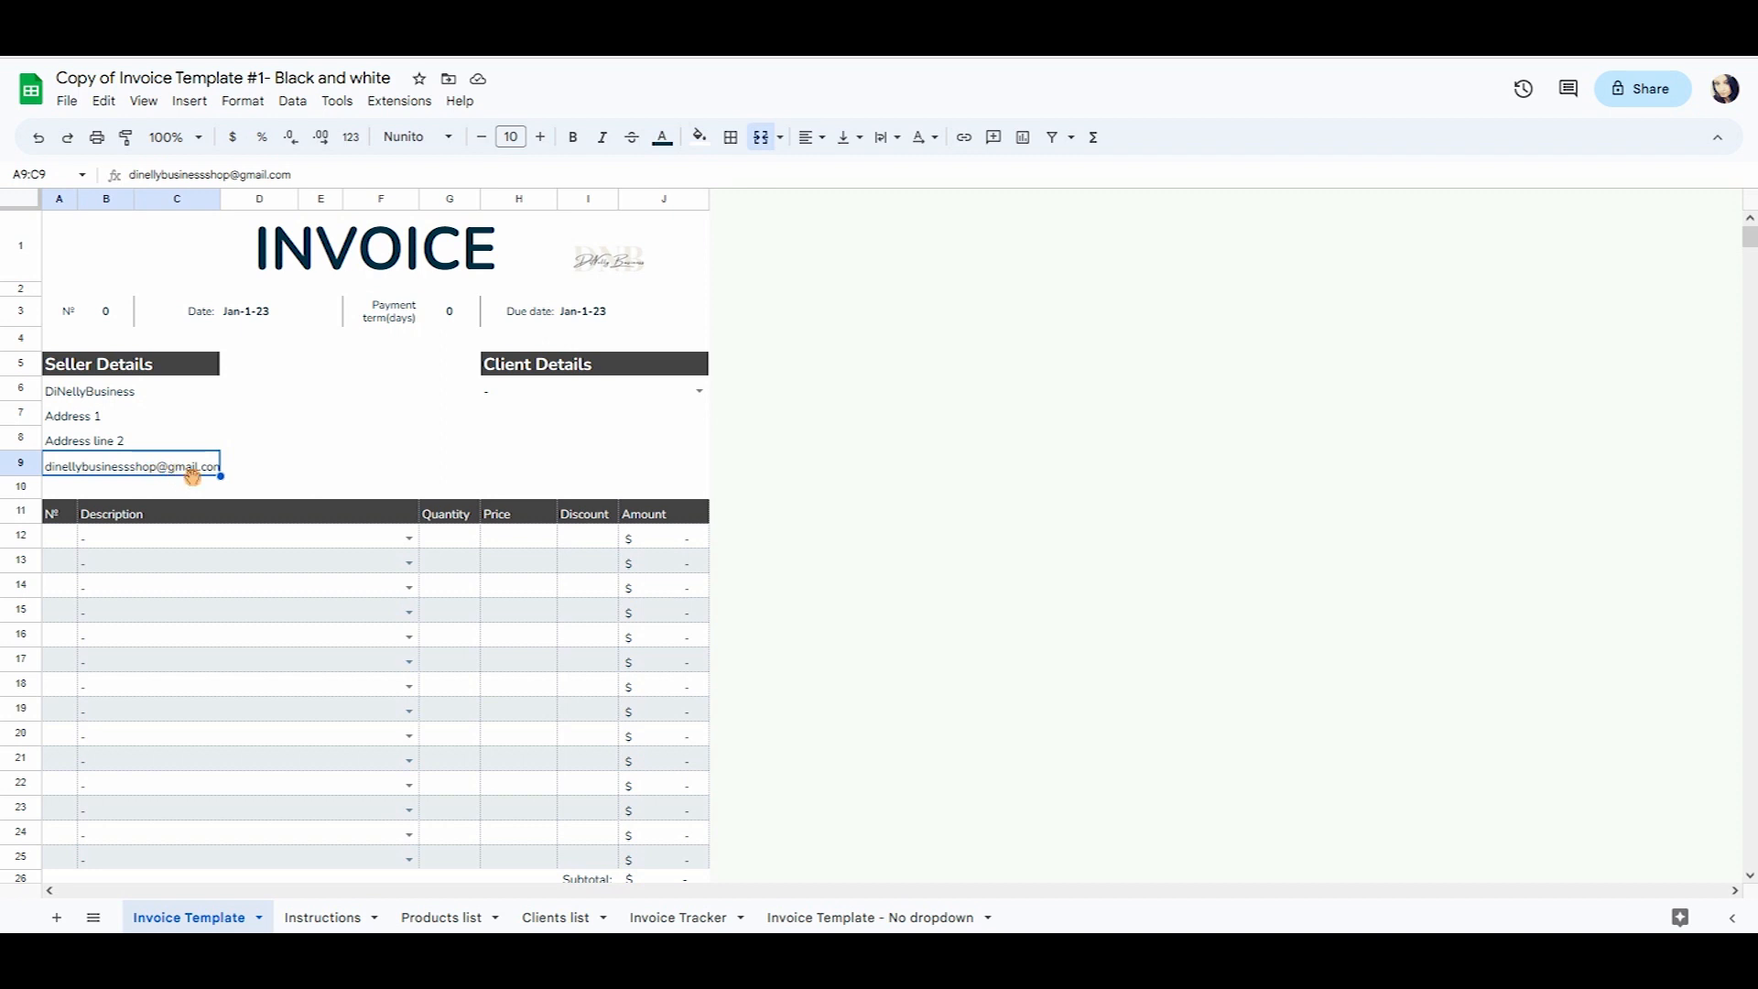
# Reduce the contact e-mail's font size to 8.
pyautogui.moveTo(210, 475)
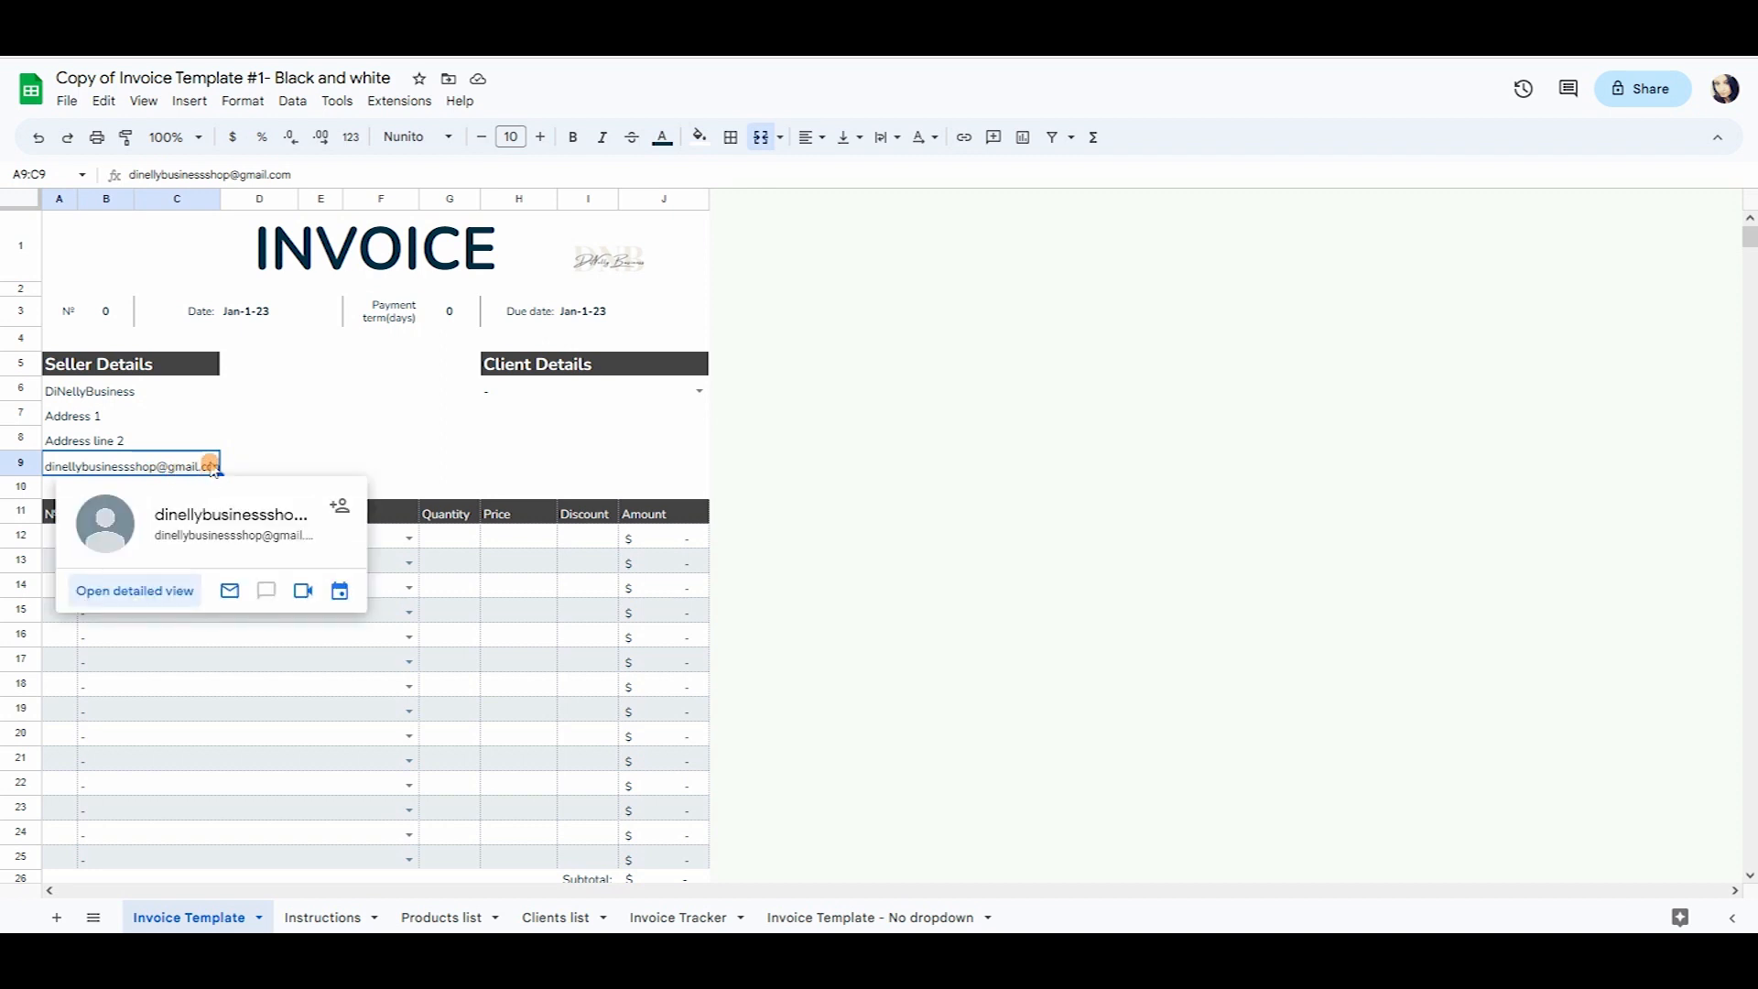
pyautogui.click(488, 137)
pyautogui.click(311, 474)
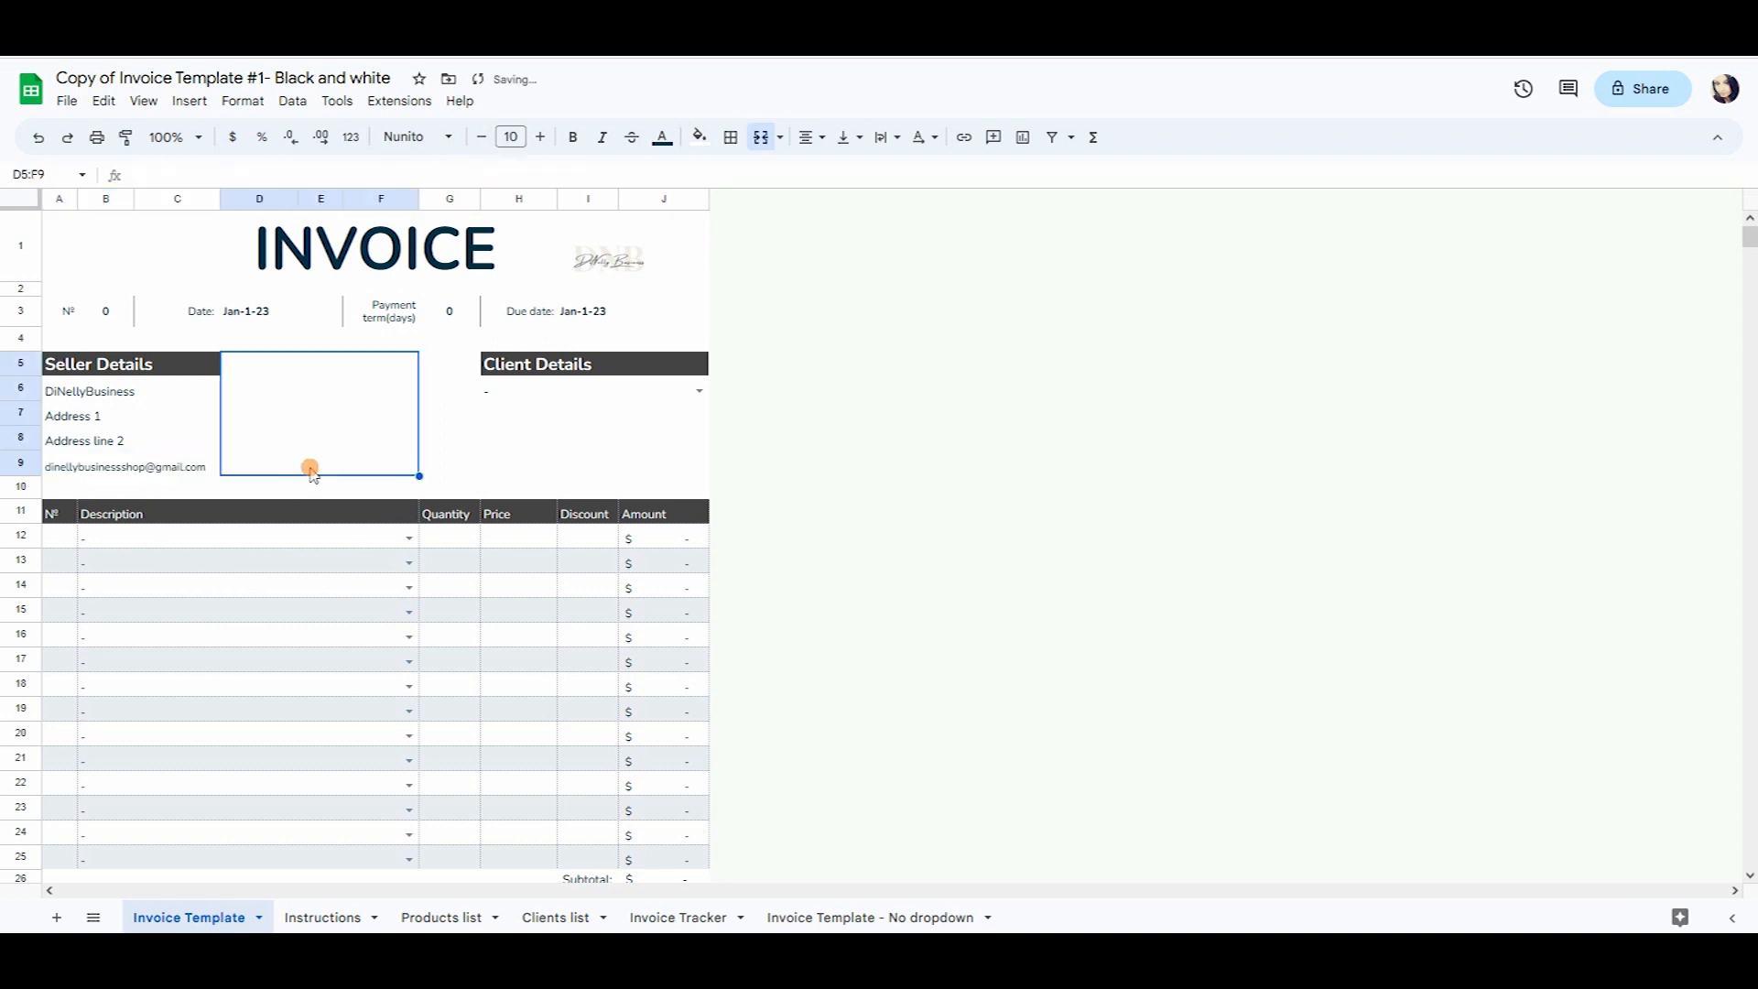
# Try the business name at size 15, then return it to size 10.
pyautogui.click(162, 391)
pyautogui.click(481, 138)
pyautogui.click(482, 137)
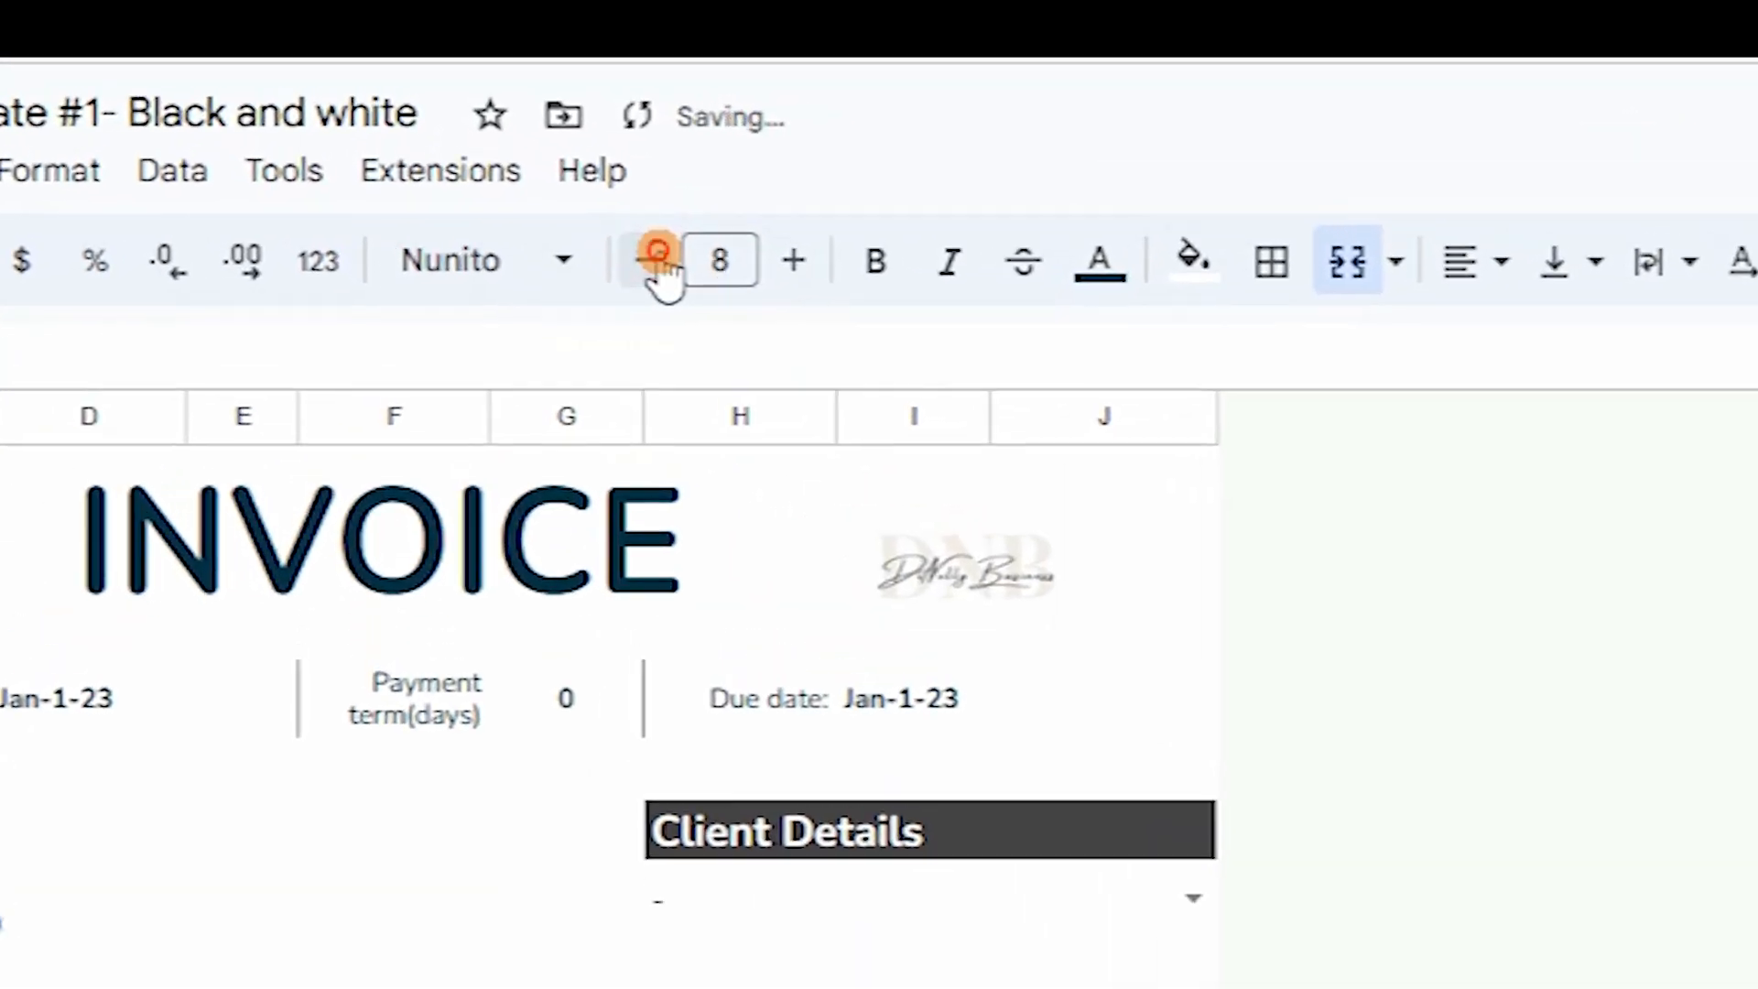
pyautogui.click(657, 261)
pyautogui.click(795, 263)
pyautogui.doubleClick(795, 263)
pyautogui.doubleClick(795, 262)
pyautogui.doubleClick(795, 263)
pyautogui.click(795, 263)
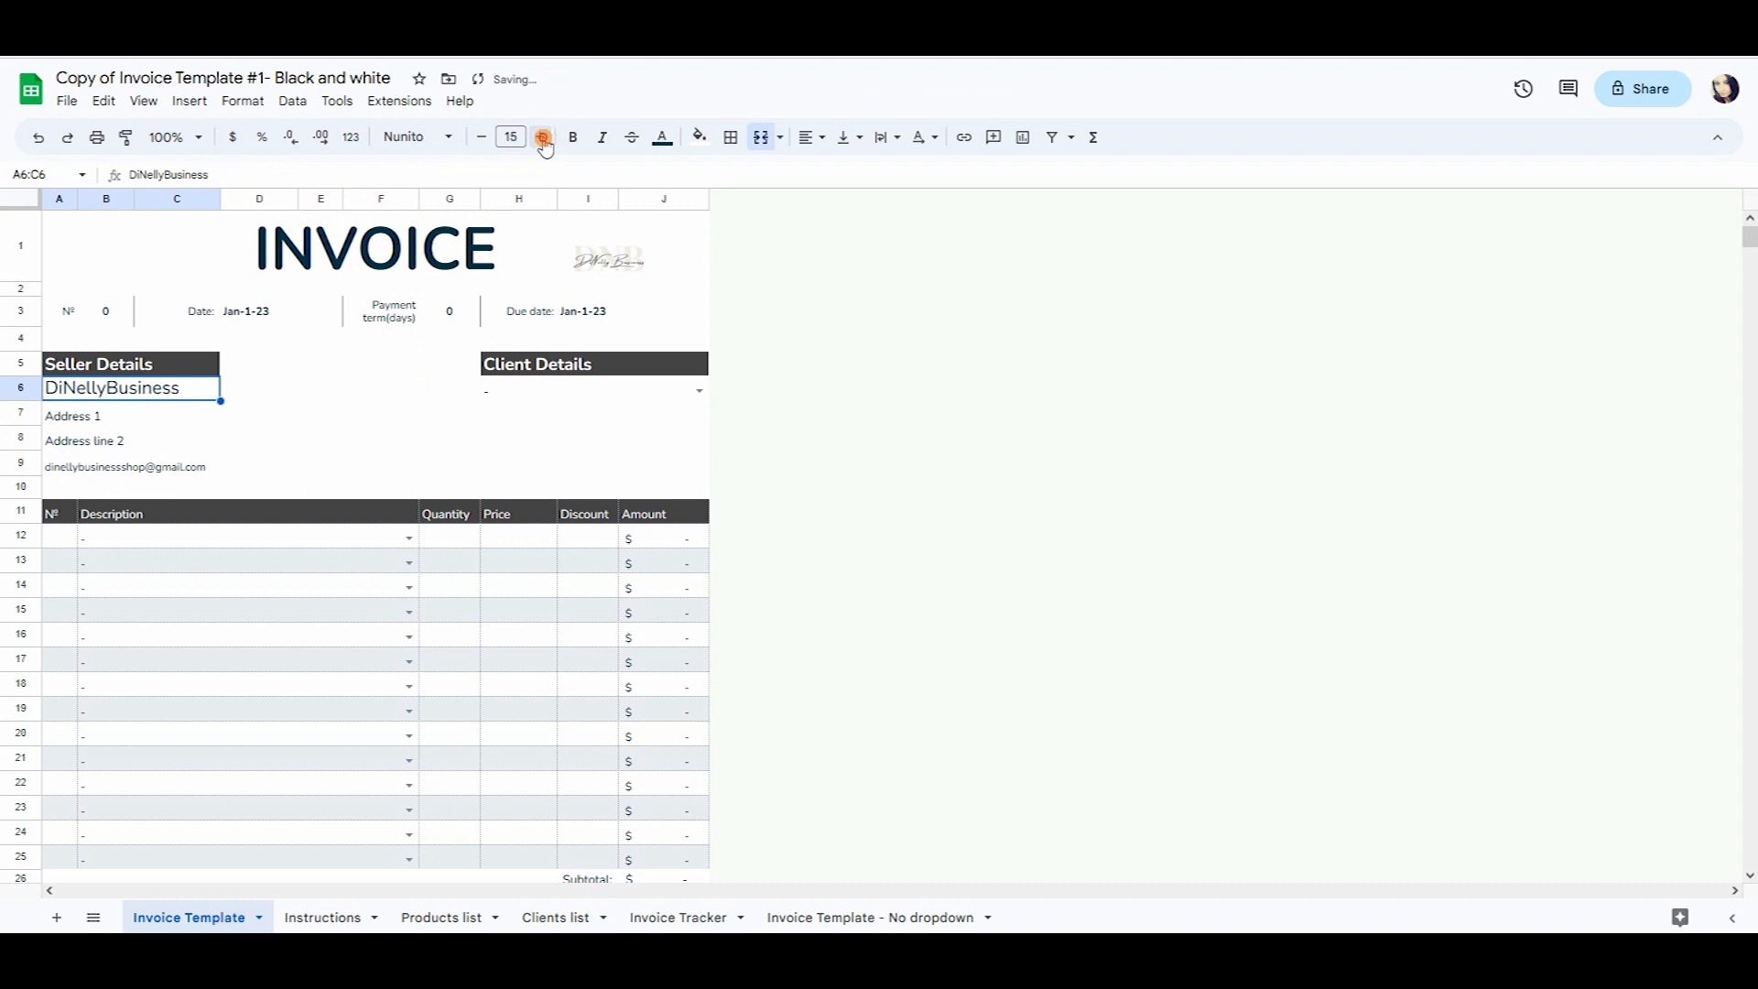
pyautogui.click(482, 137)
pyautogui.click(481, 138)
pyautogui.click(482, 137)
pyautogui.click(482, 138)
pyautogui.click(482, 138)
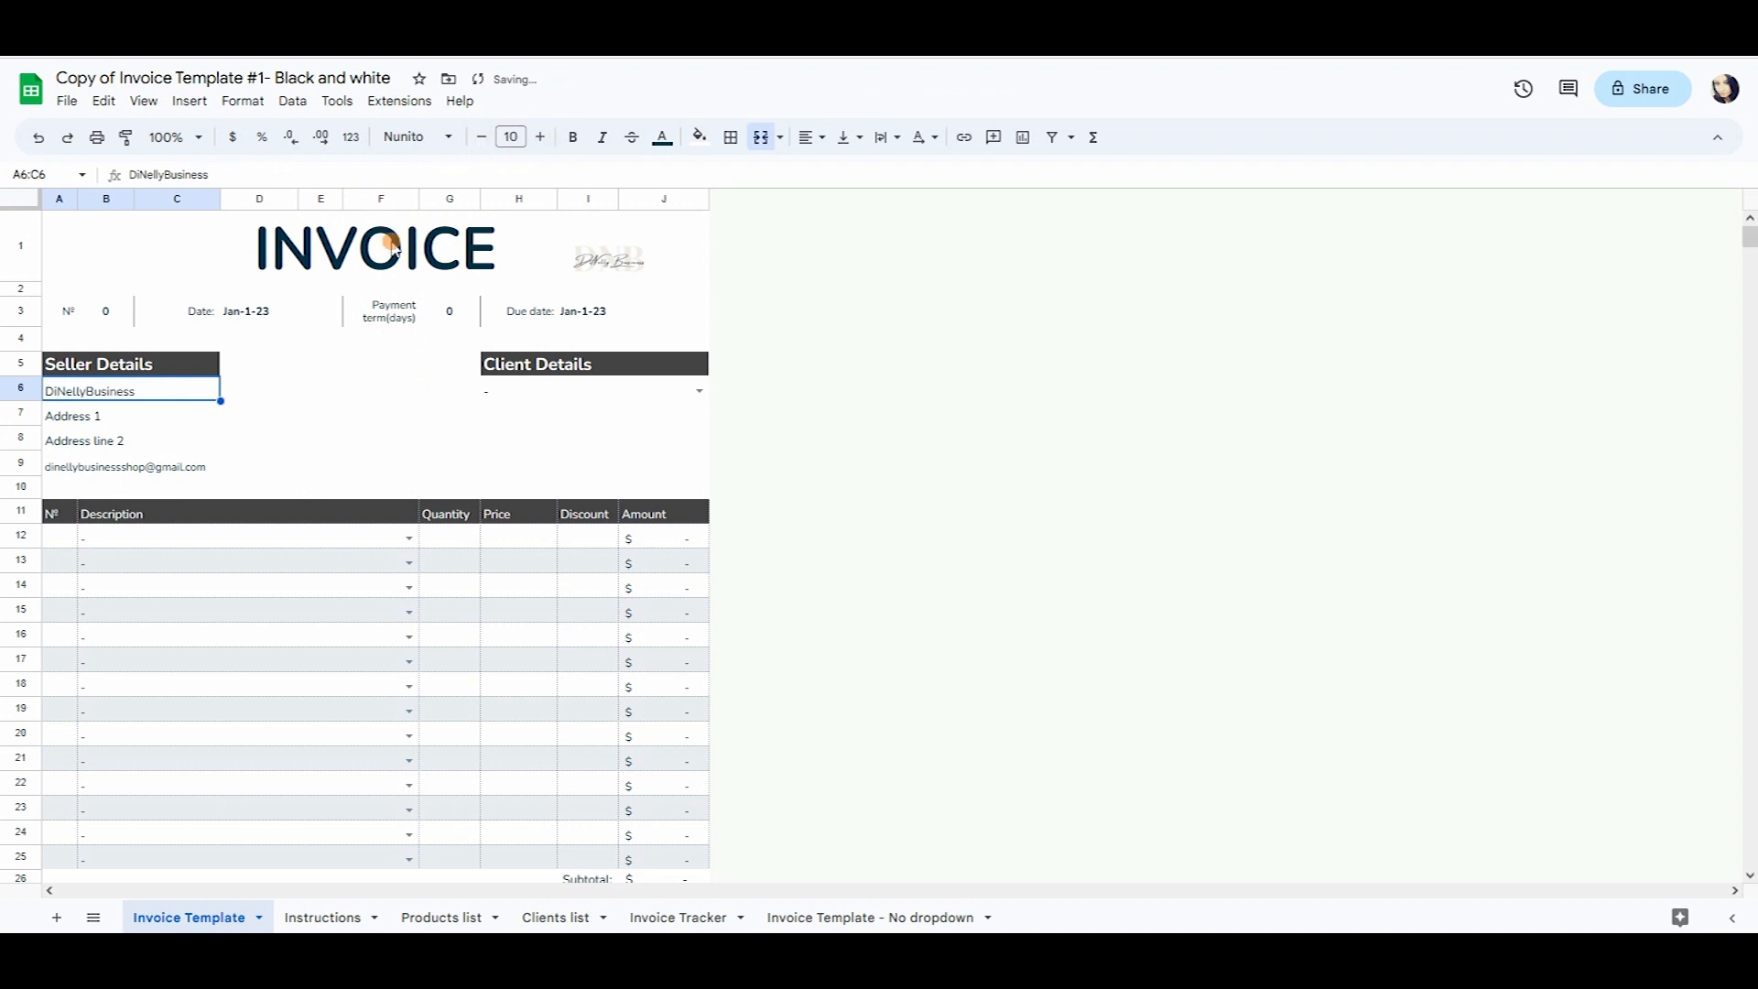
pyautogui.click(166, 438)
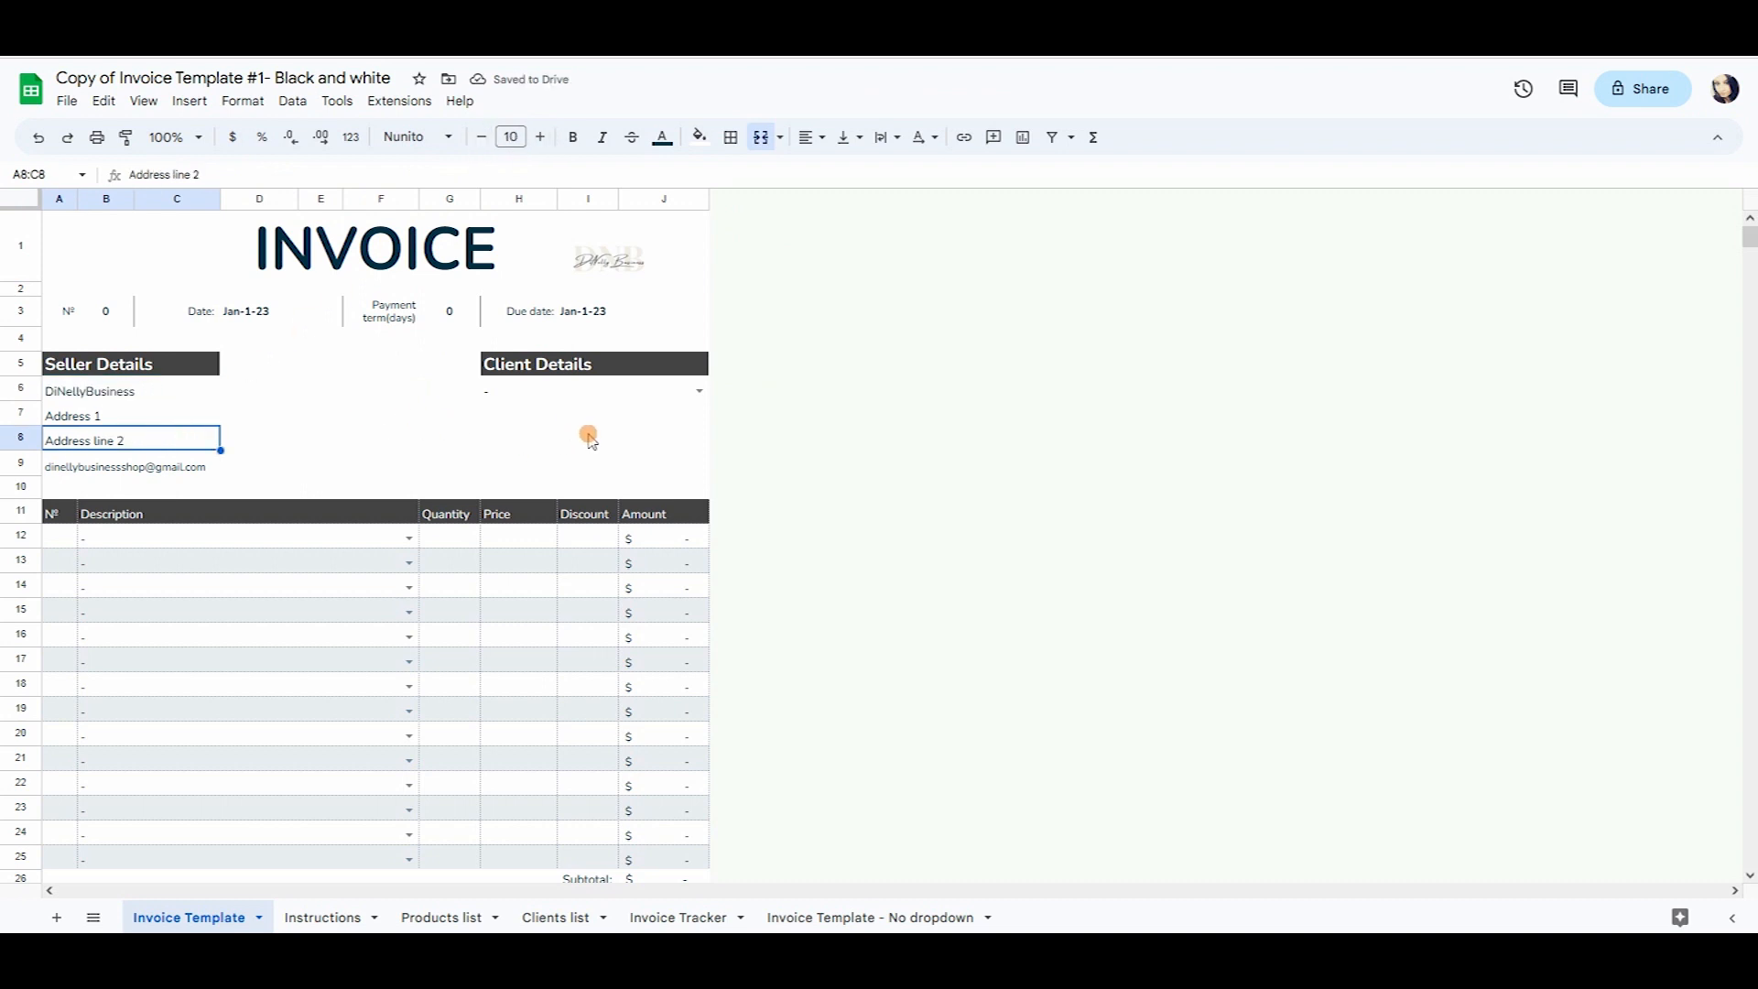
# Enter an IBAN number, 'Bank name', the business name and 'Paypal' into Payment Terms C31–C34.
pyautogui.scroll(-5, 567, 453)
pyautogui.scroll(-2, 170, 529)
pyautogui.click(176, 491)
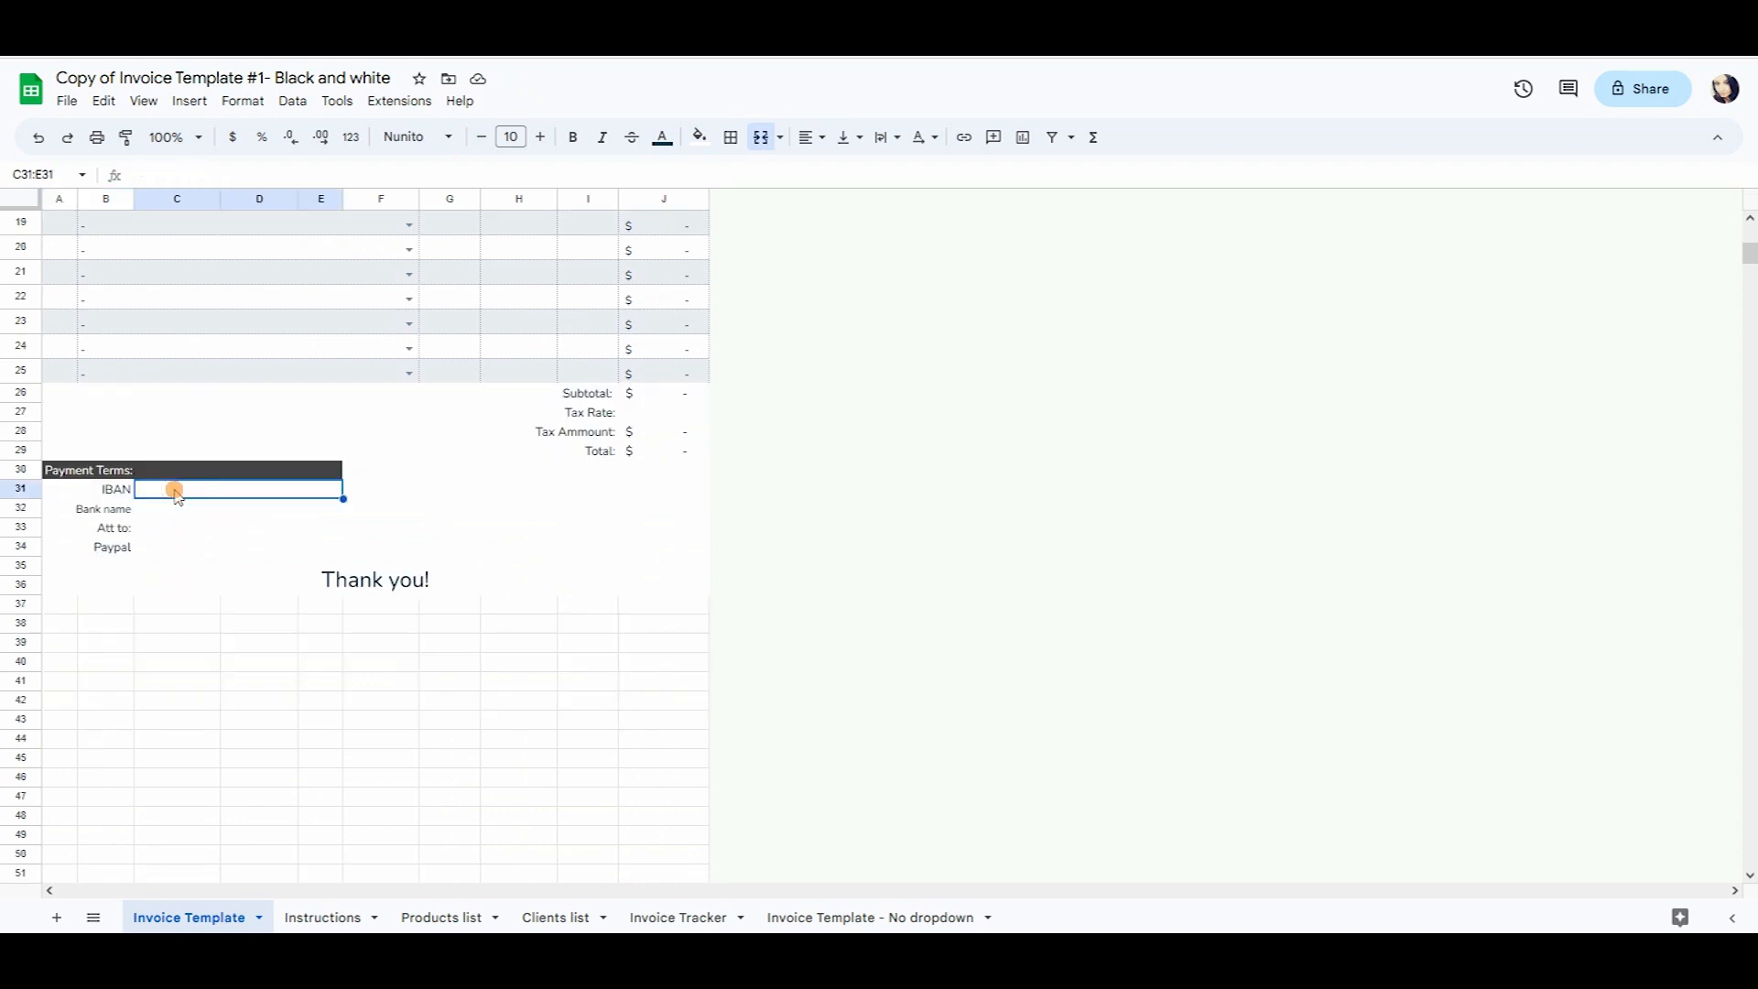
pyautogui.write('464654654')
pyautogui.press('Return')
pyautogui.write('Bank name')
pyautogui.press('Return')
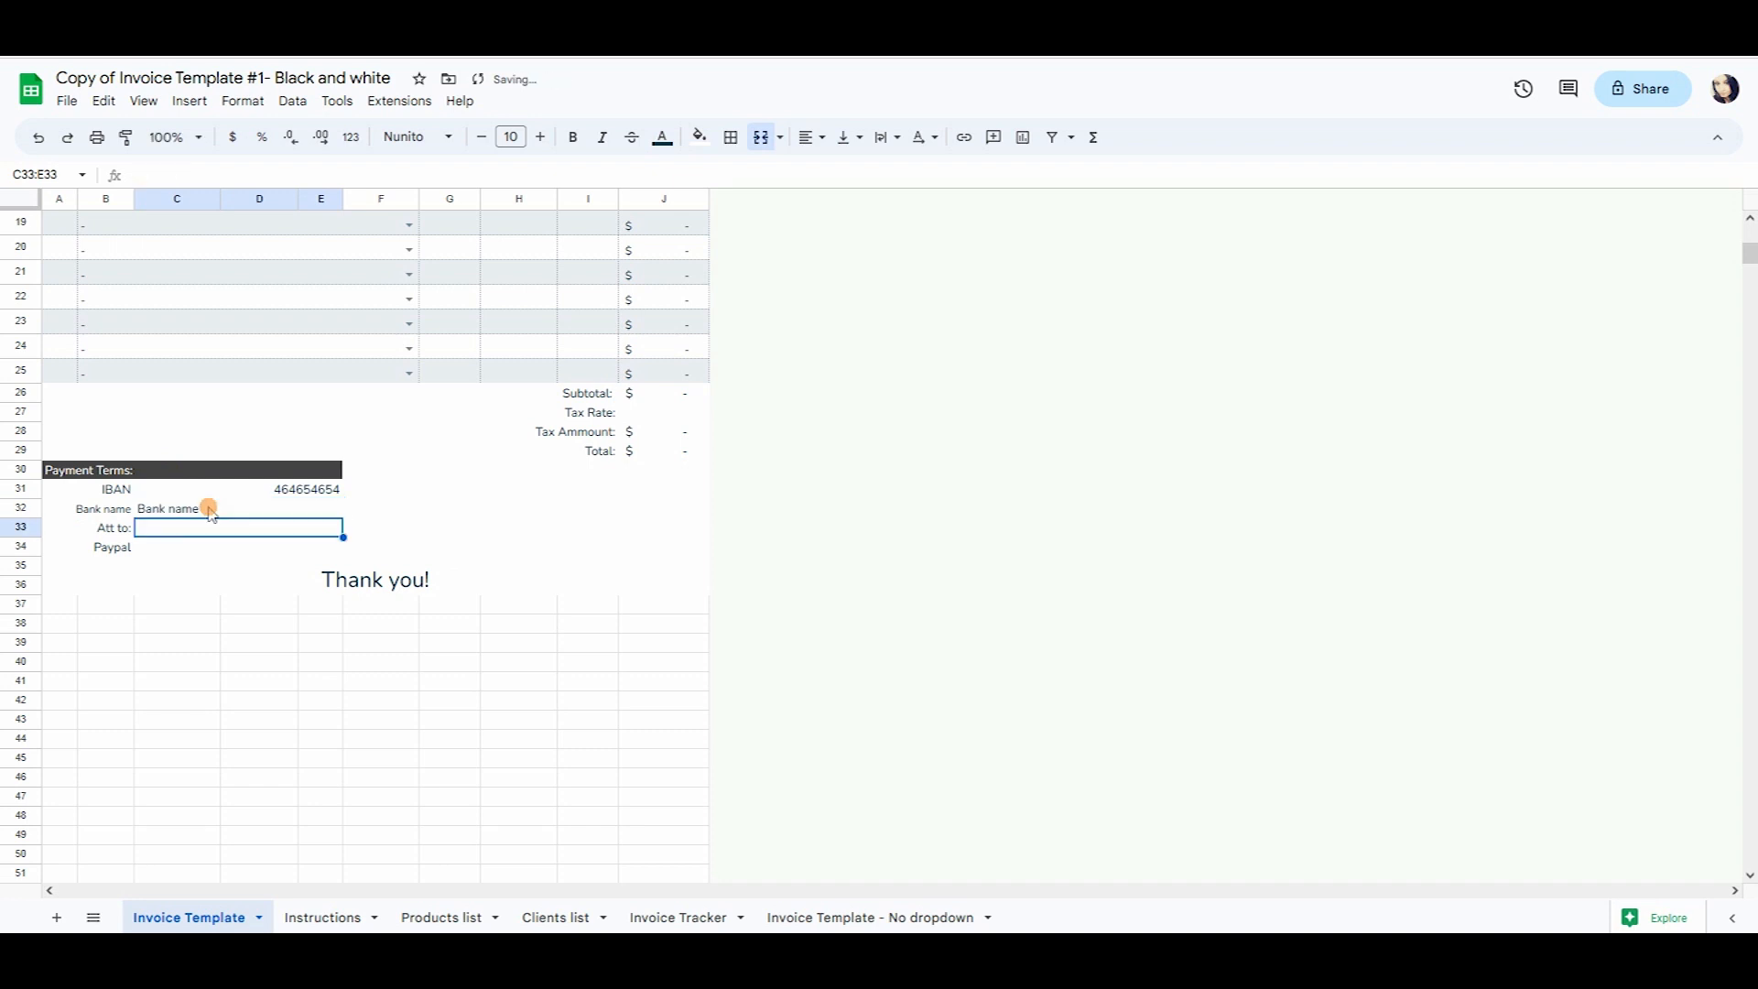
pyautogui.write('Di')
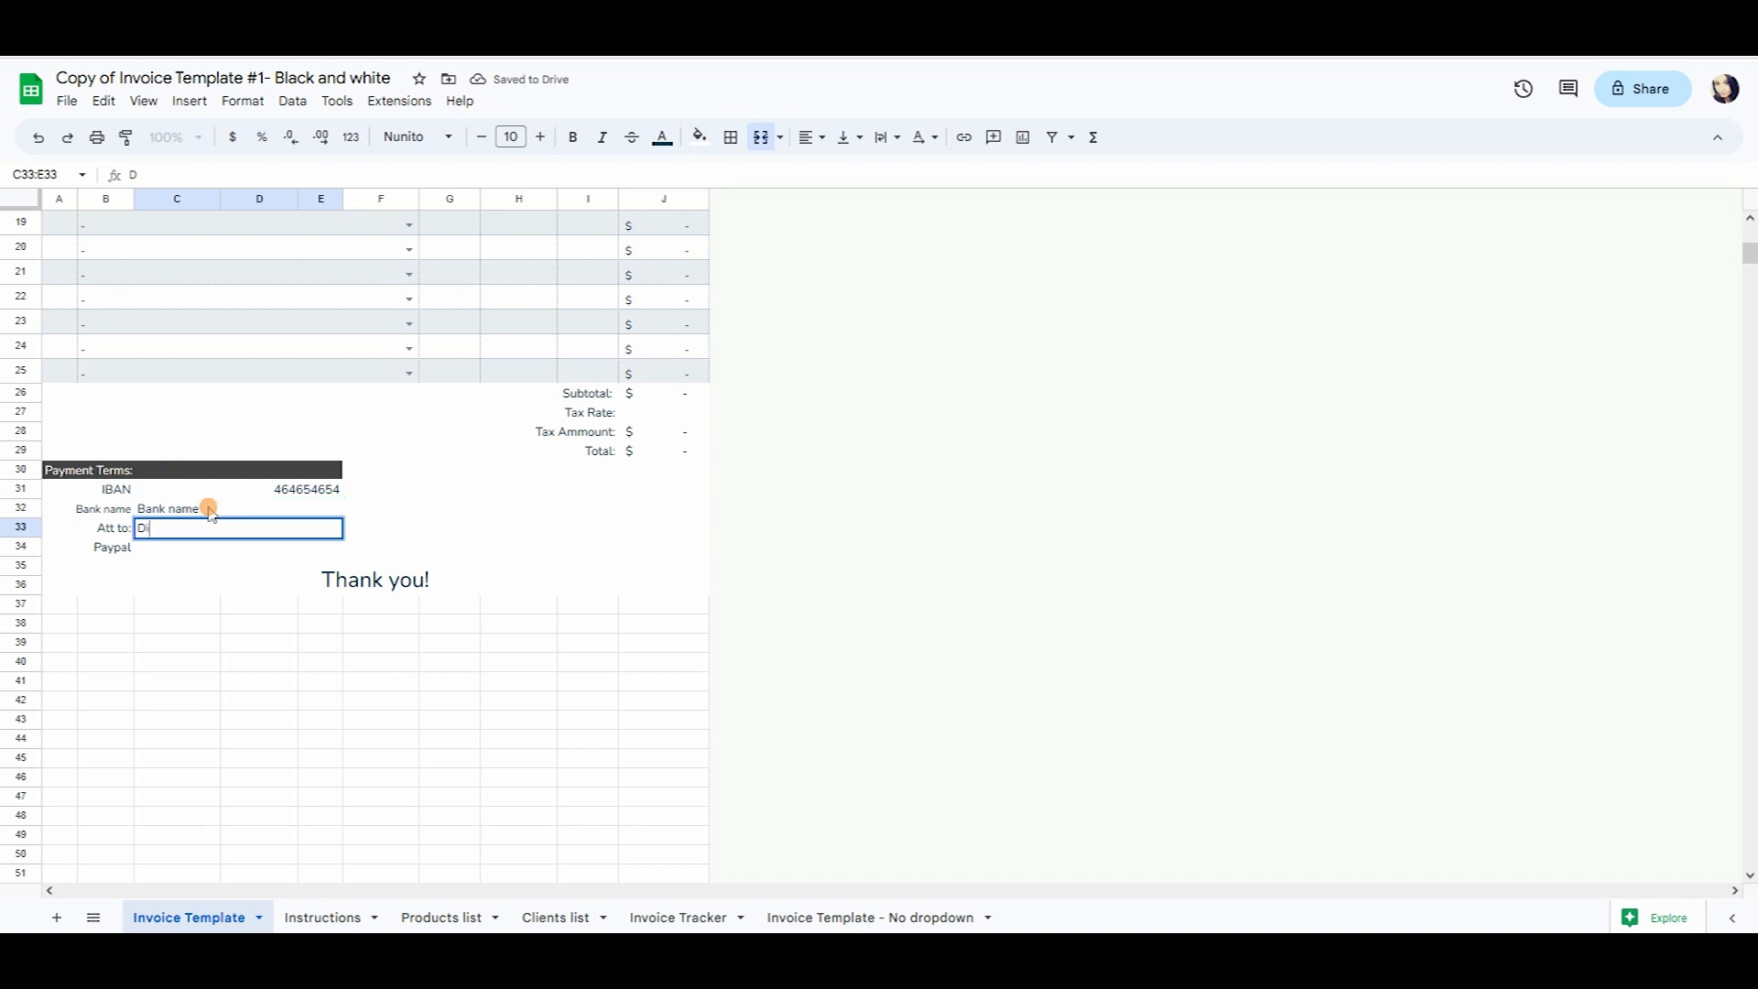
pyautogui.write('NellyBusiness')
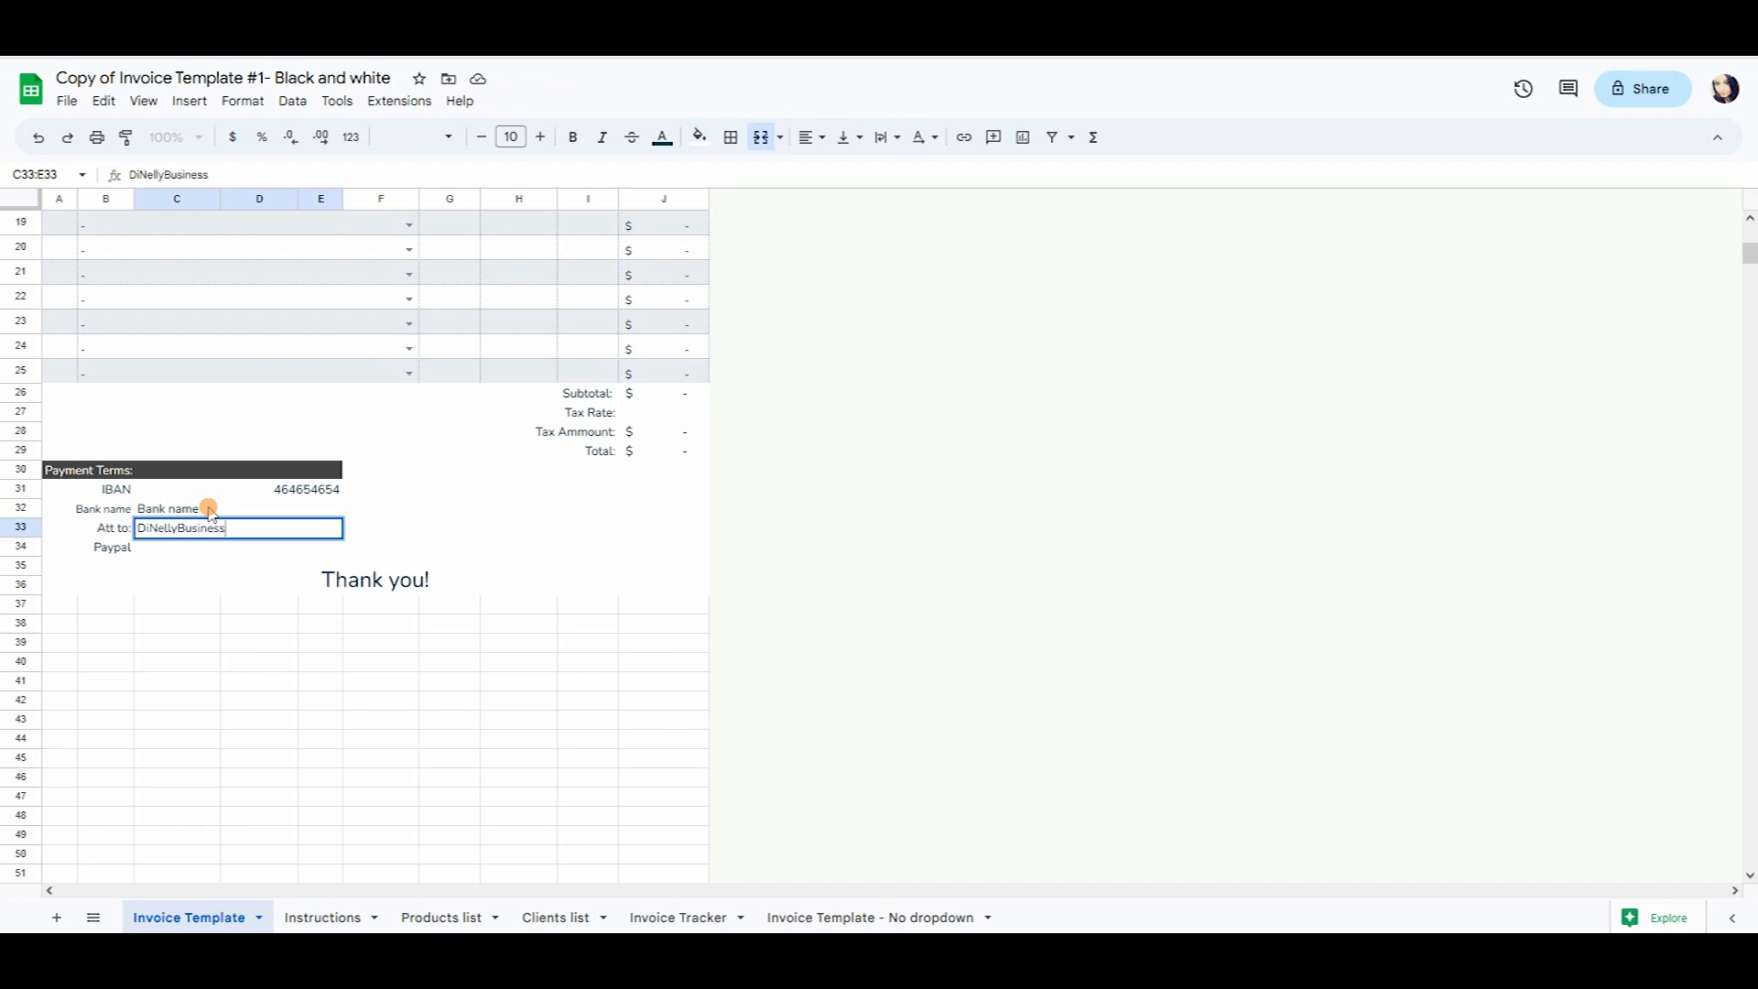
pyautogui.press('Return')
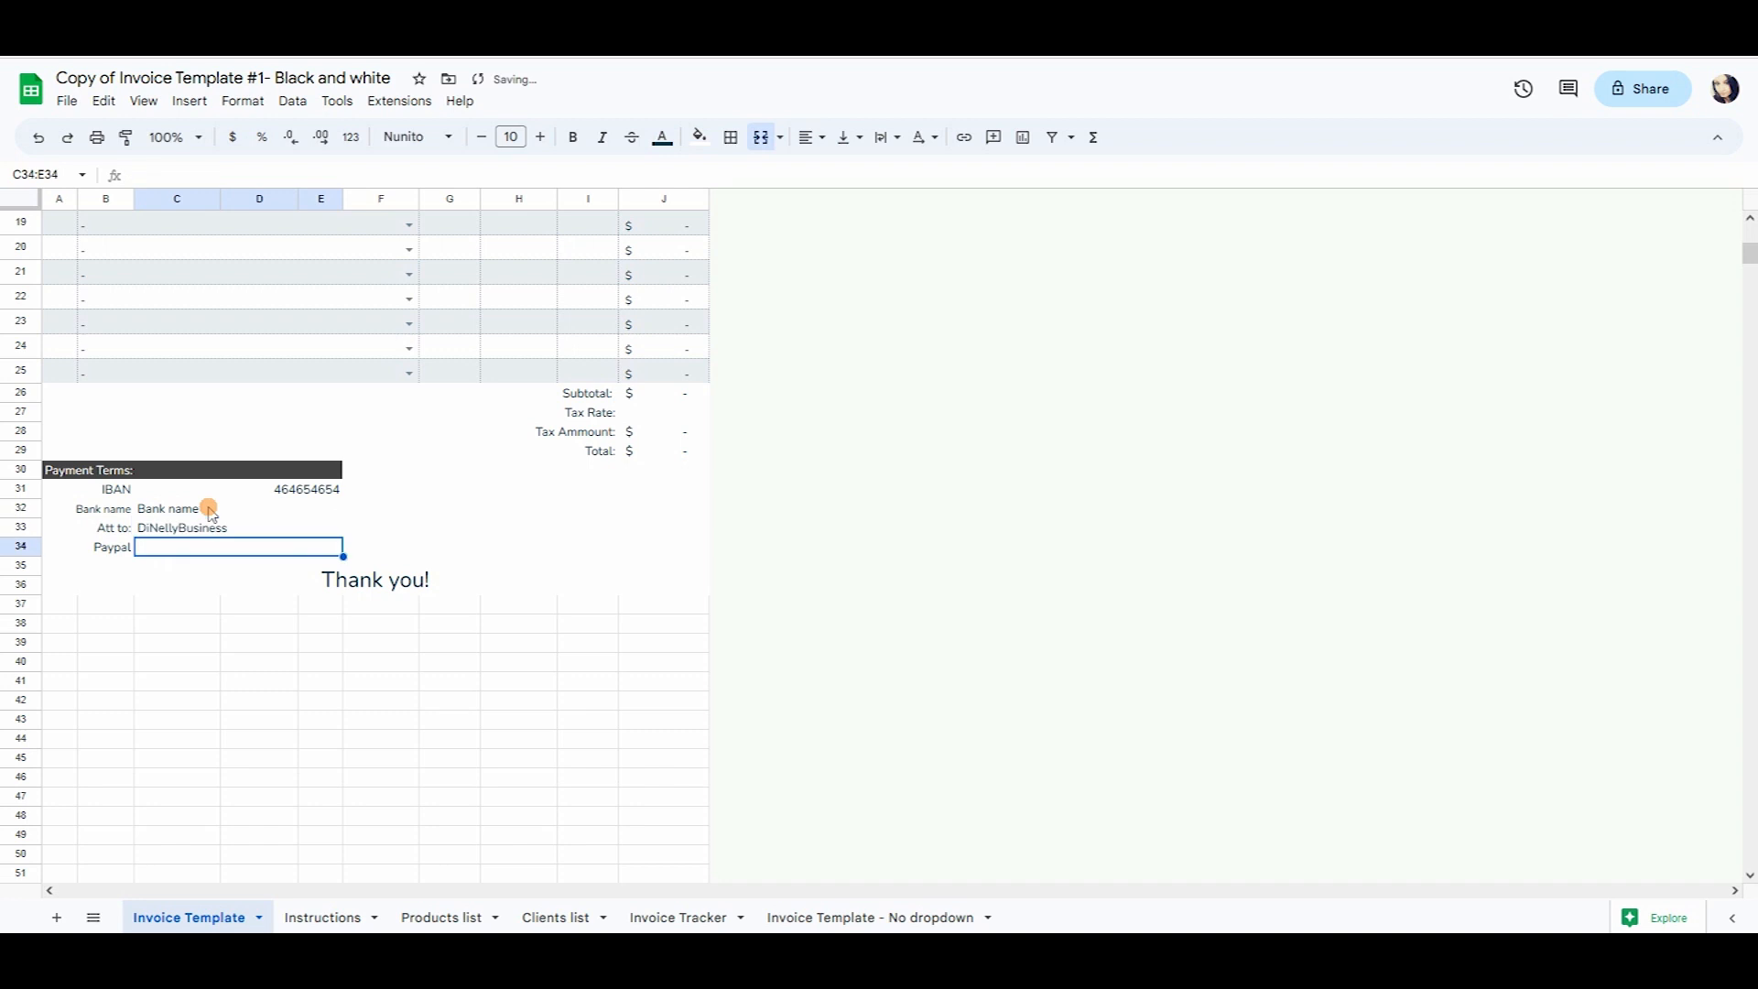
pyautogui.write('Pa')
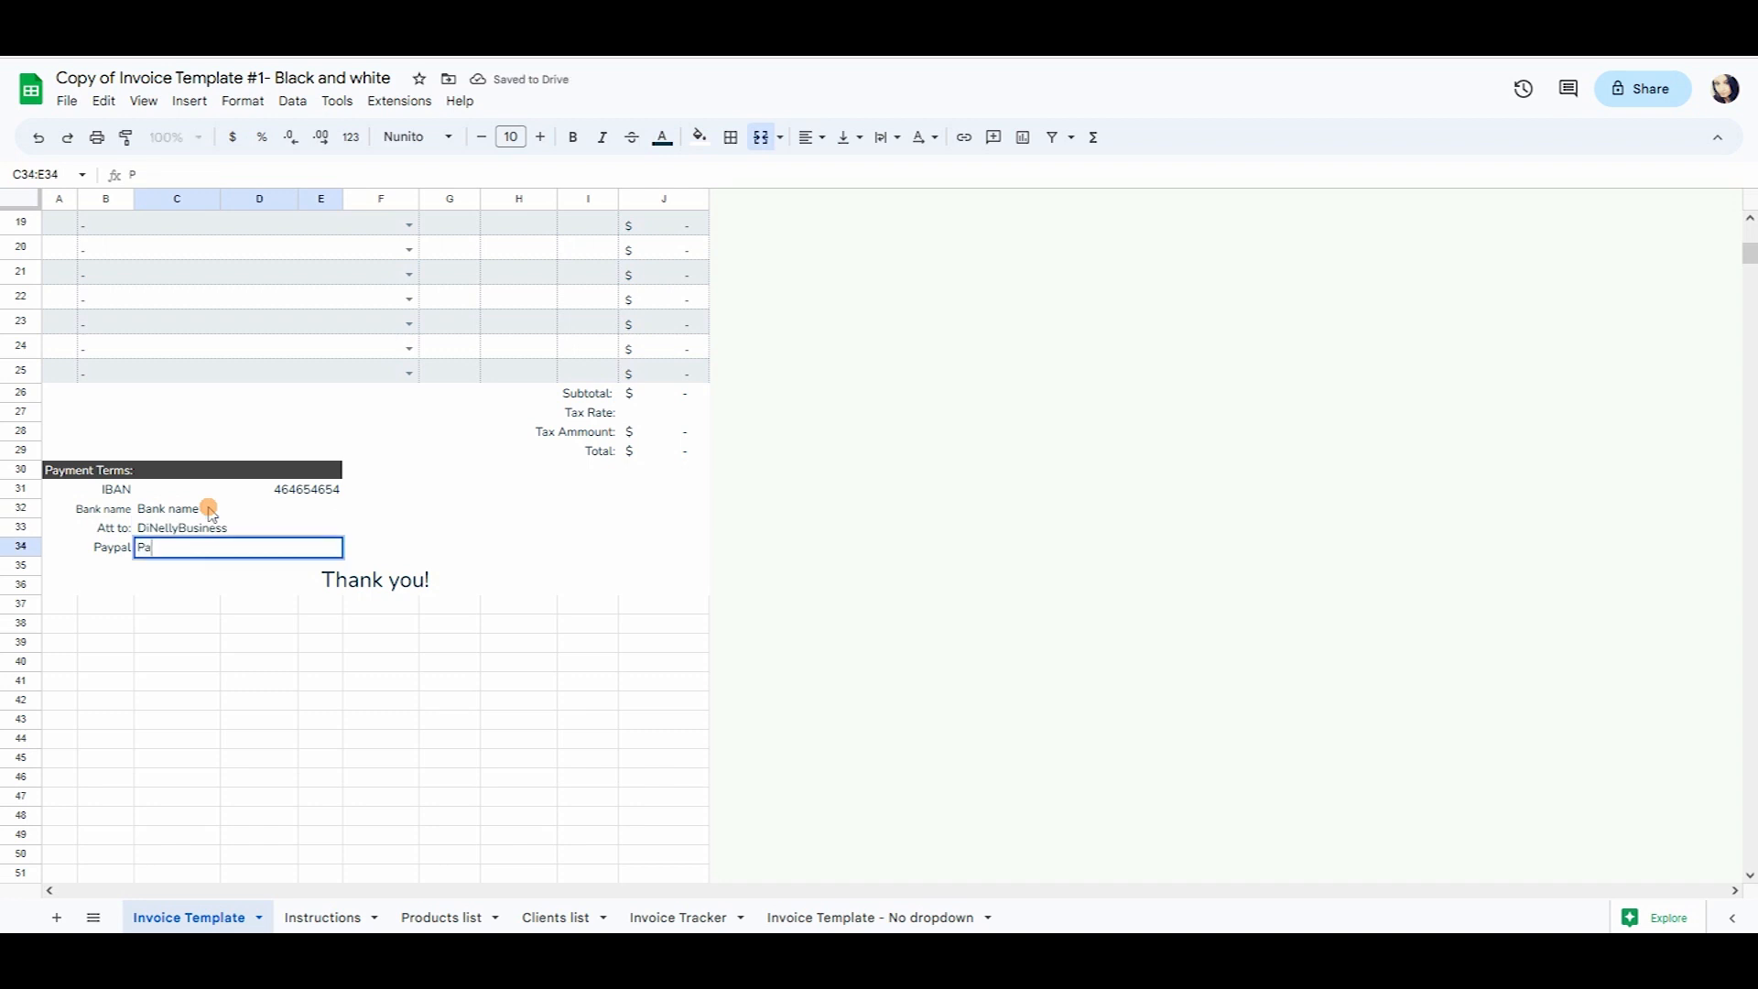
pyautogui.write('ypal')
pyautogui.press('Return')
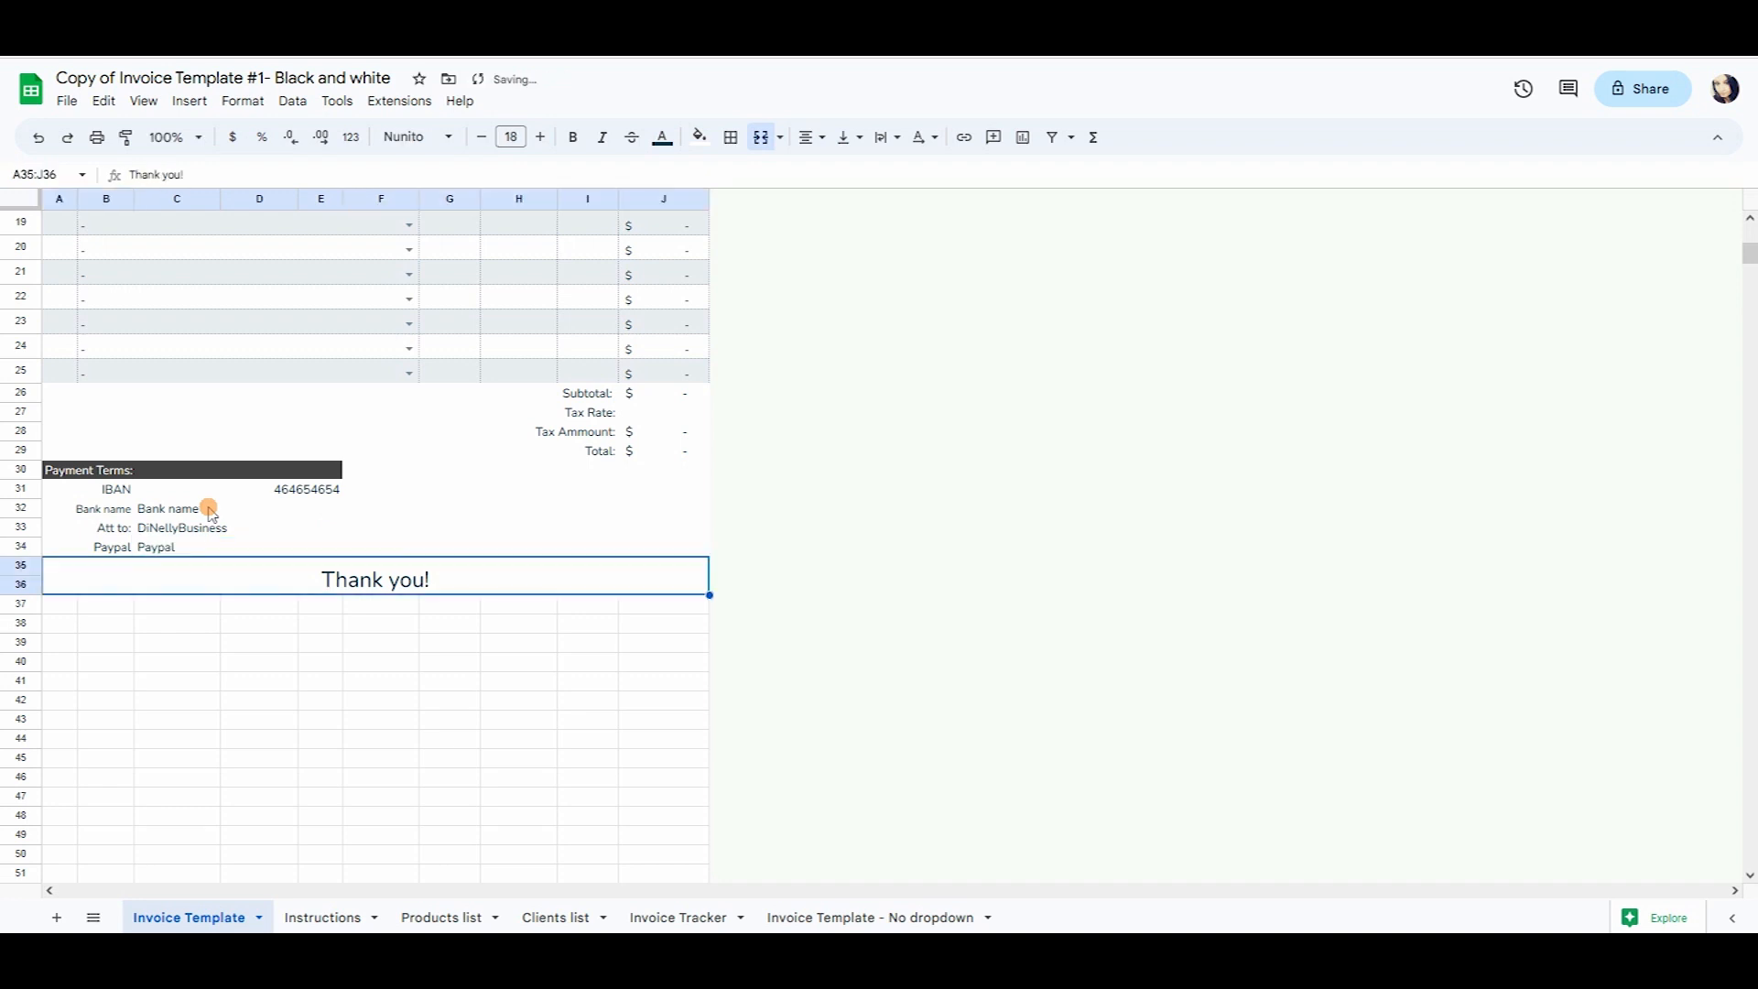
pyautogui.scroll(2, 210, 510)
pyautogui.click(228, 613)
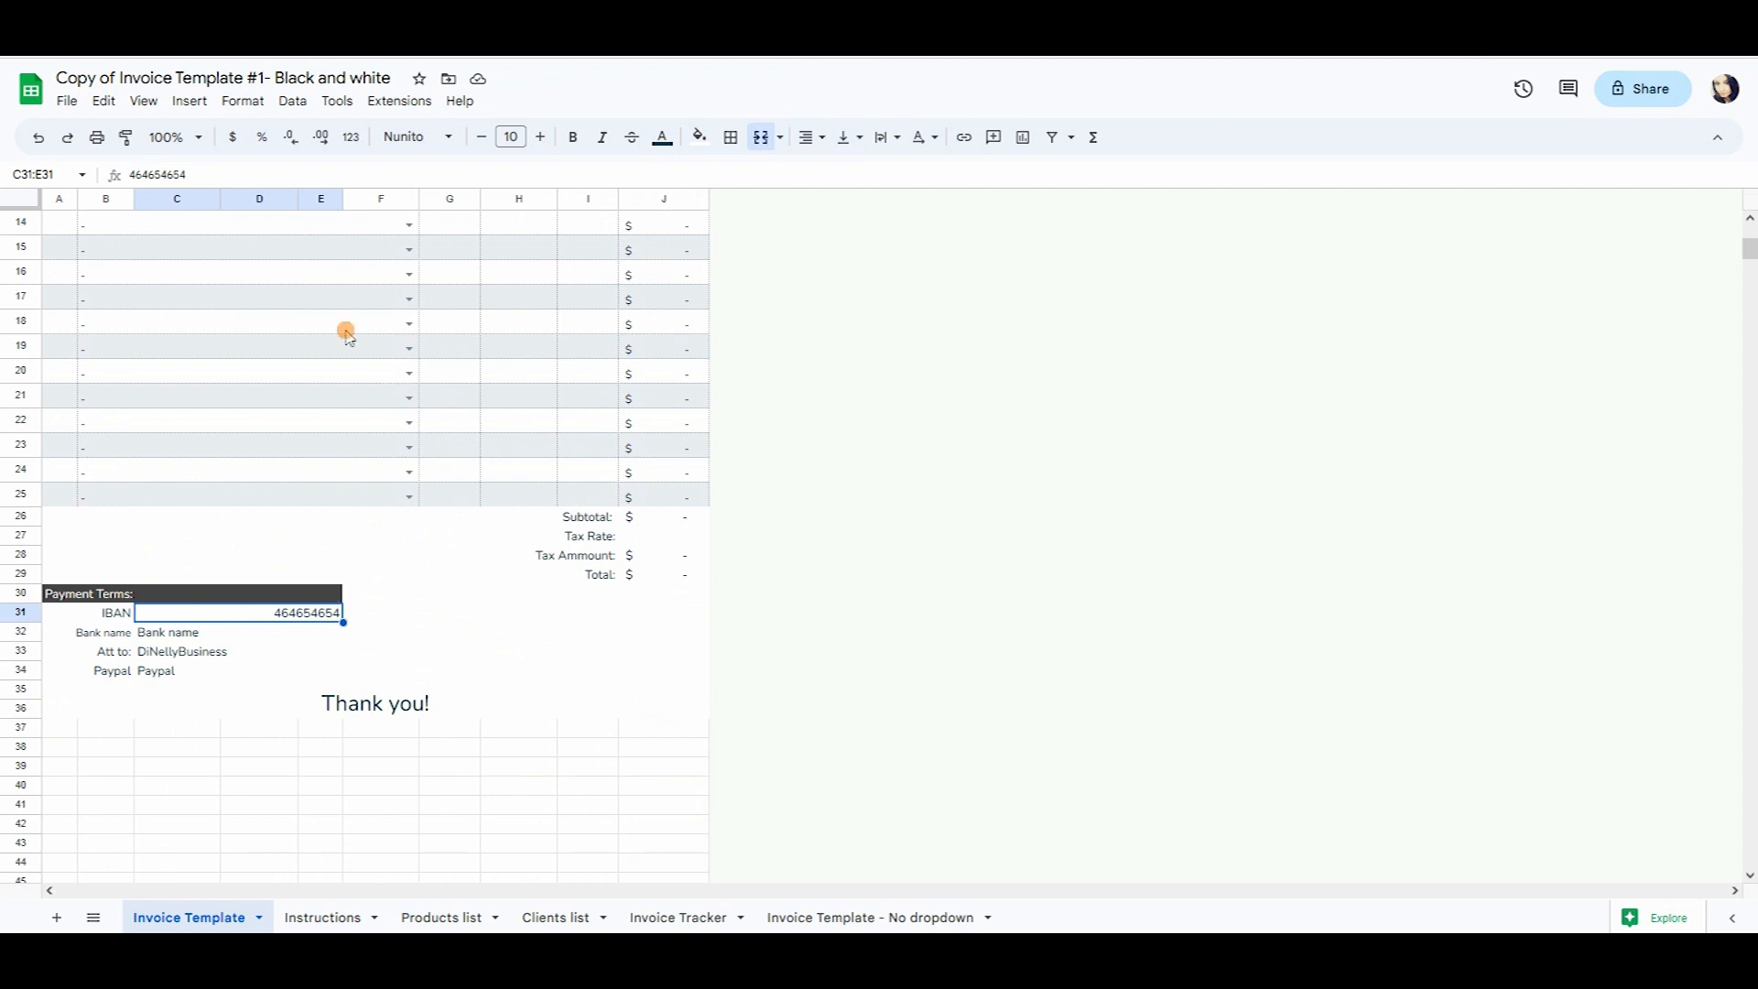
# Left-align the IBAN number in C31:E31.
pyautogui.click(813, 137)
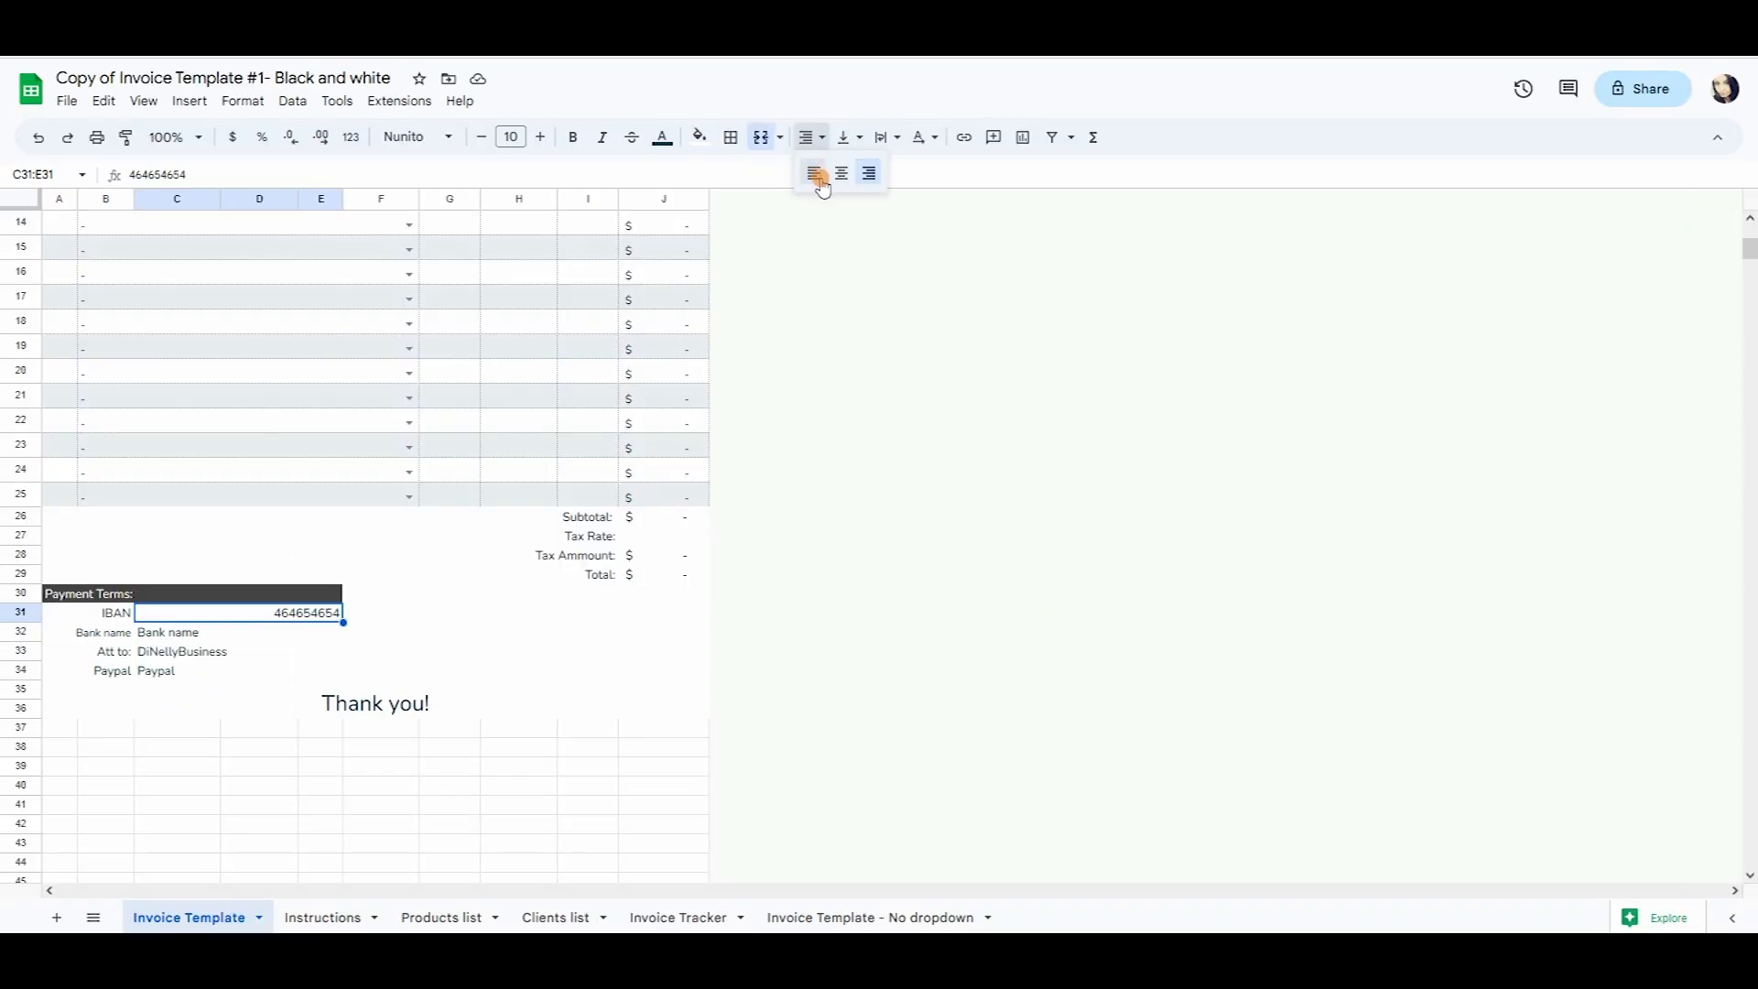
pyautogui.click(818, 175)
pyautogui.scroll(5, 455, 713)
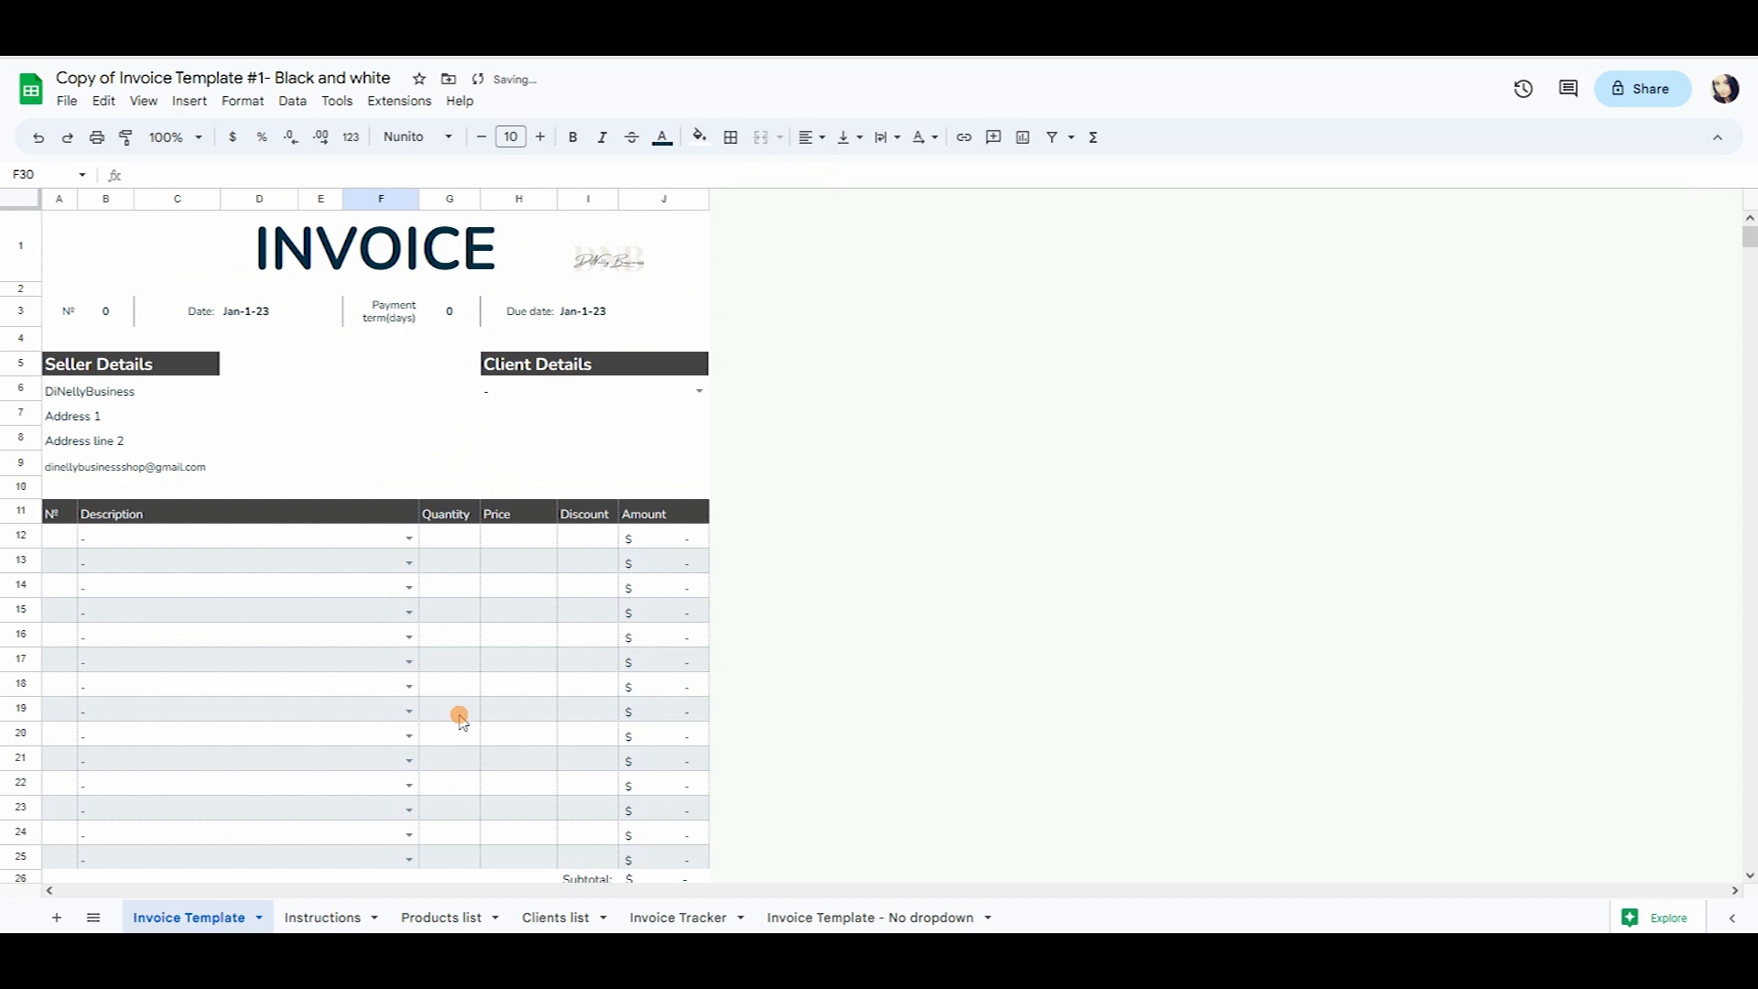
pyautogui.scroll(-3, 462, 596)
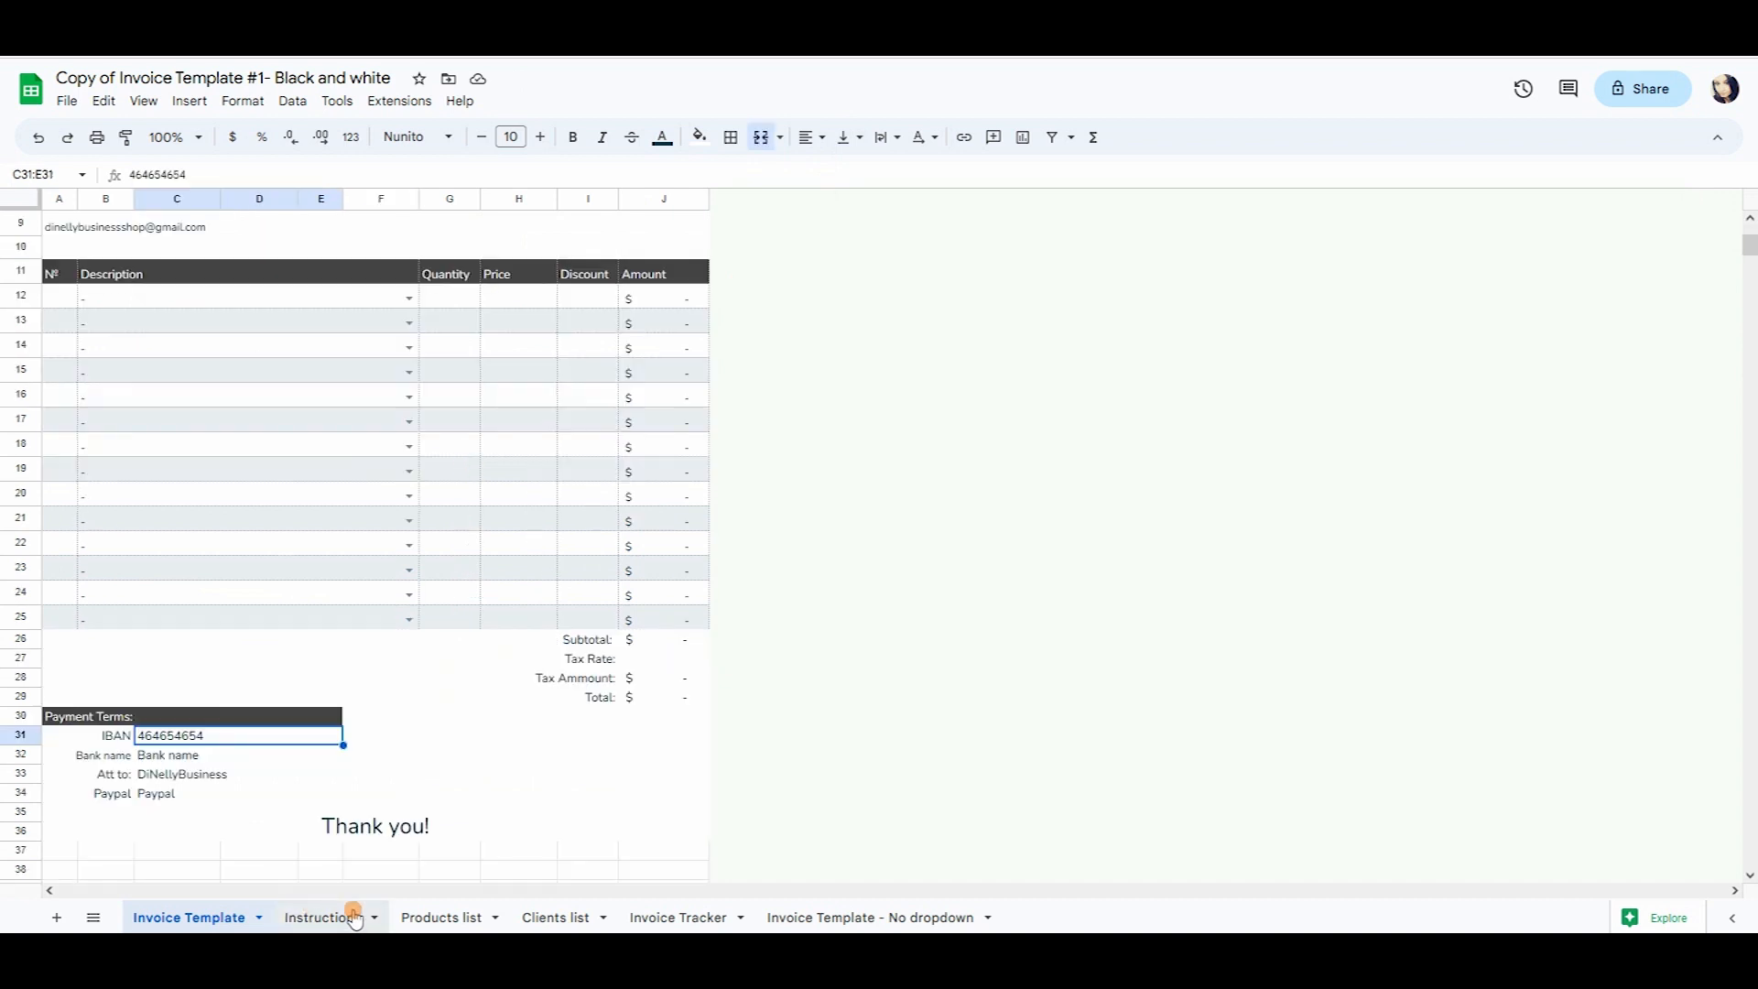
# Inspect the lookup formula under Client Details.
pyautogui.scroll(2, 556, 712)
pyautogui.scroll(2, 555, 712)
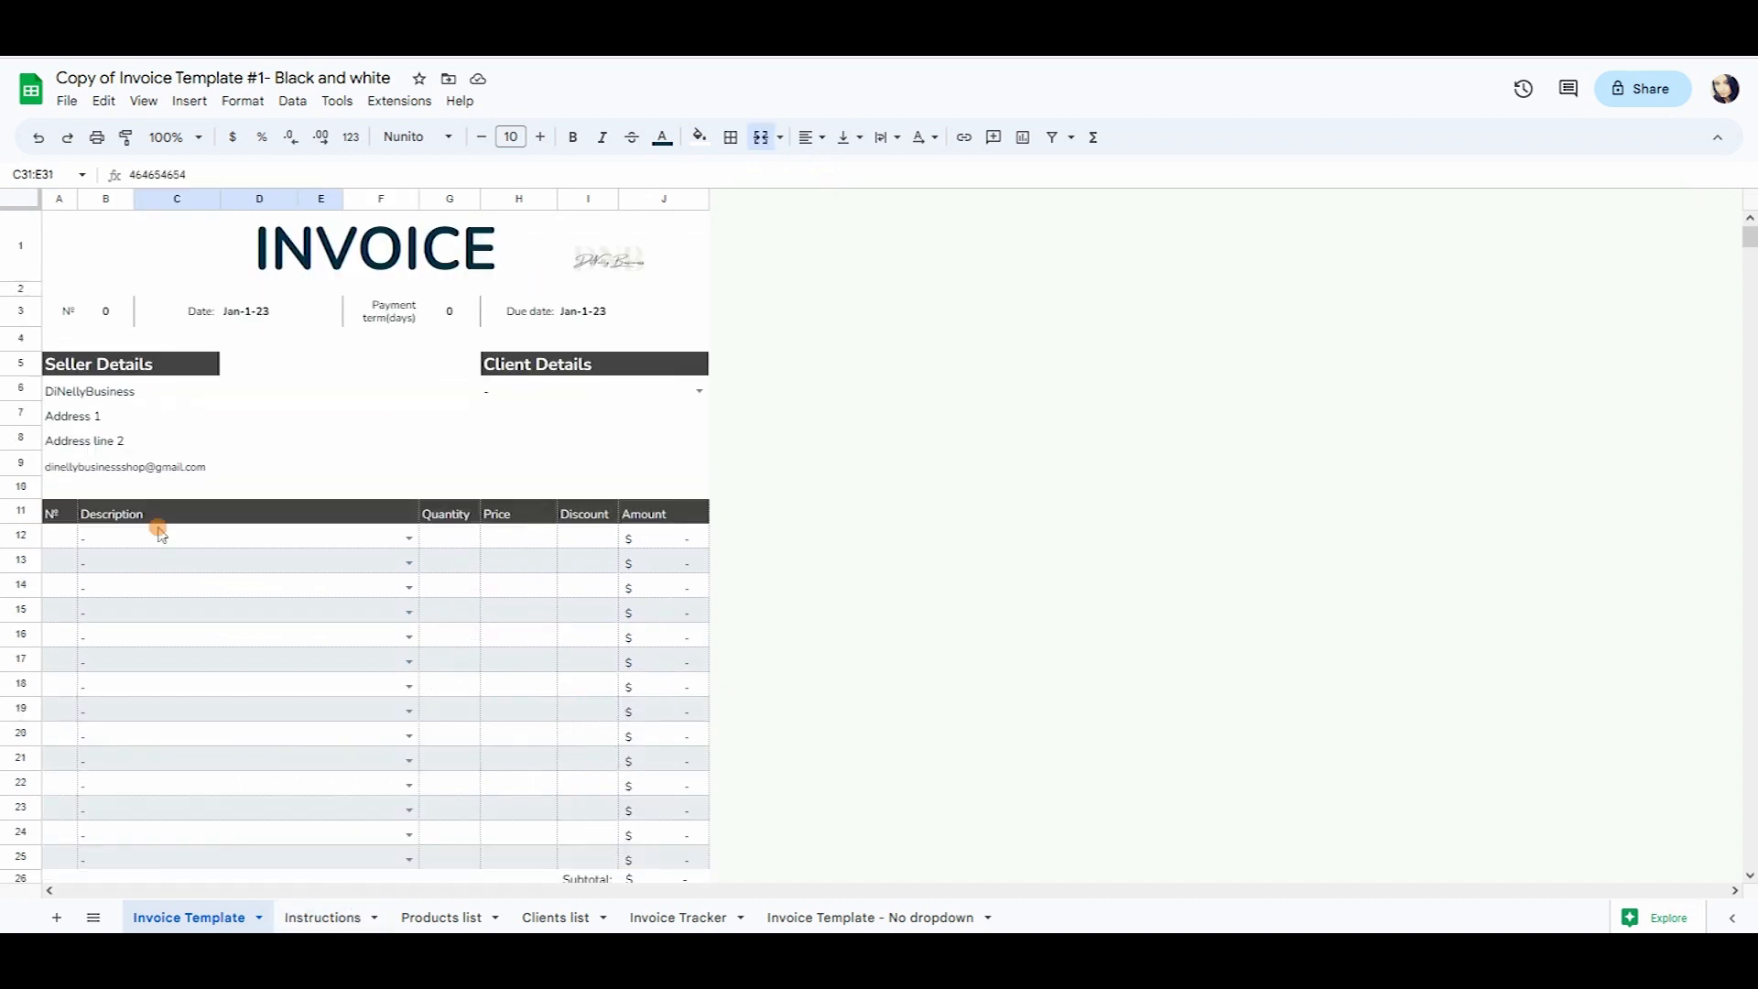
pyautogui.click(358, 417)
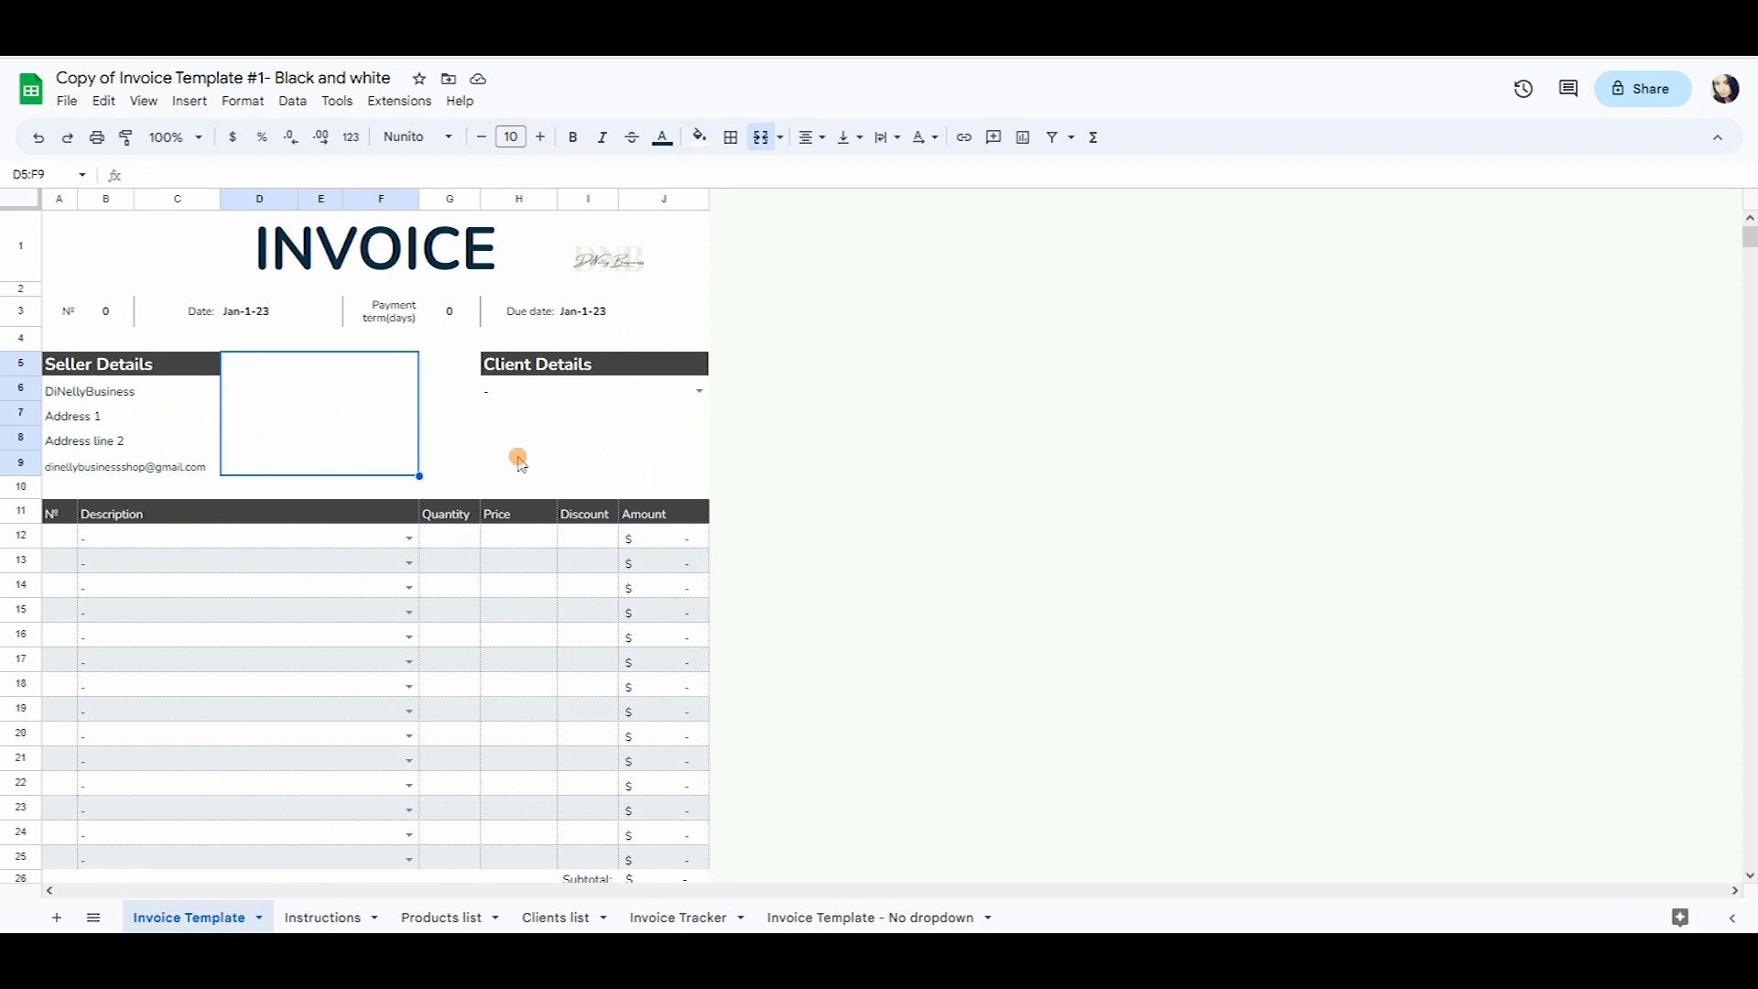
pyautogui.click(626, 426)
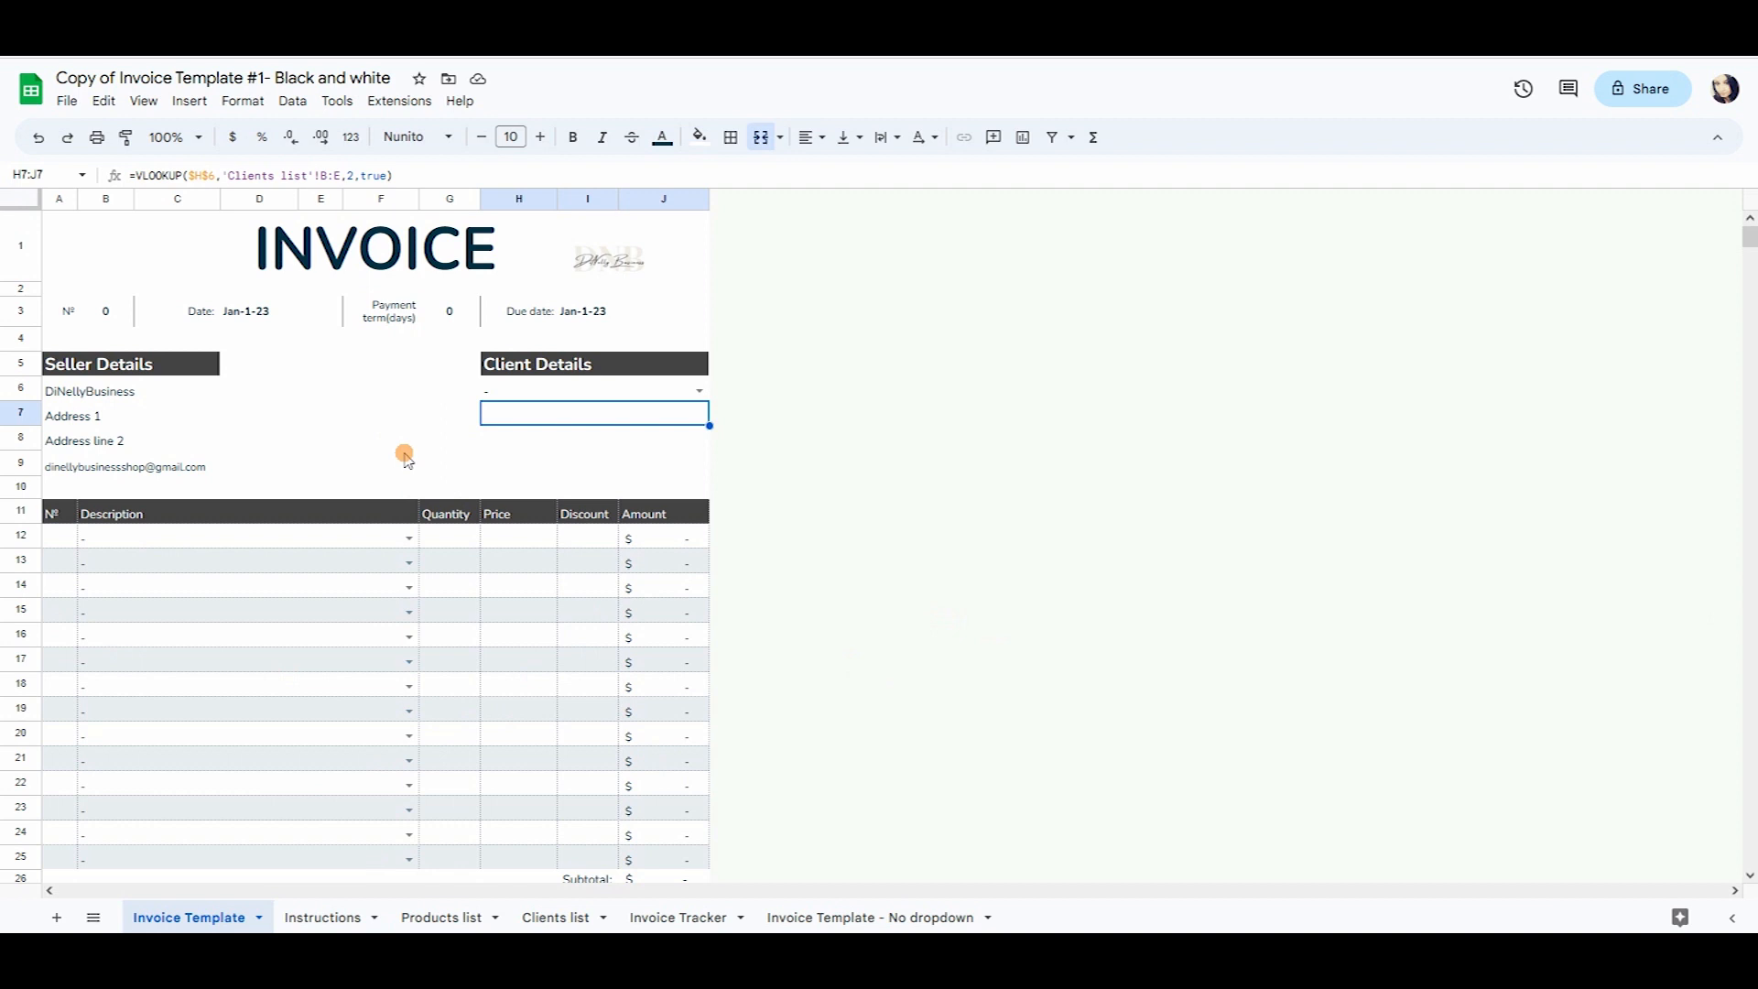
pyautogui.click(357, 918)
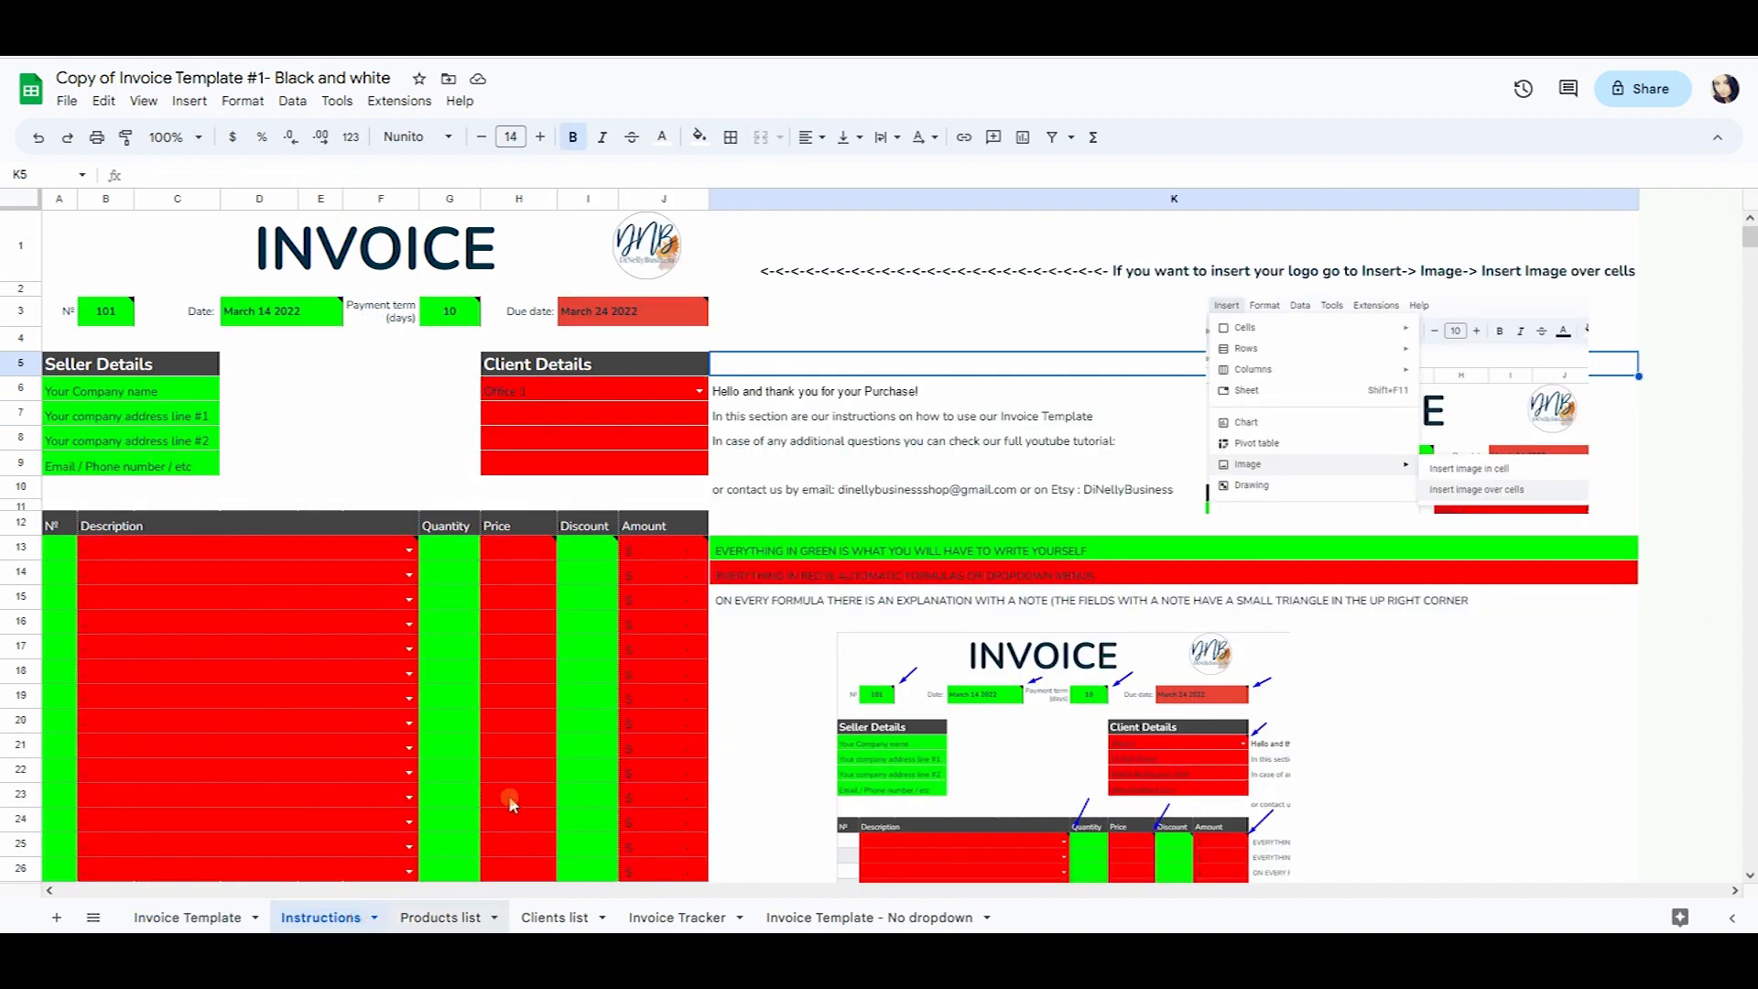
pyautogui.click(64, 312)
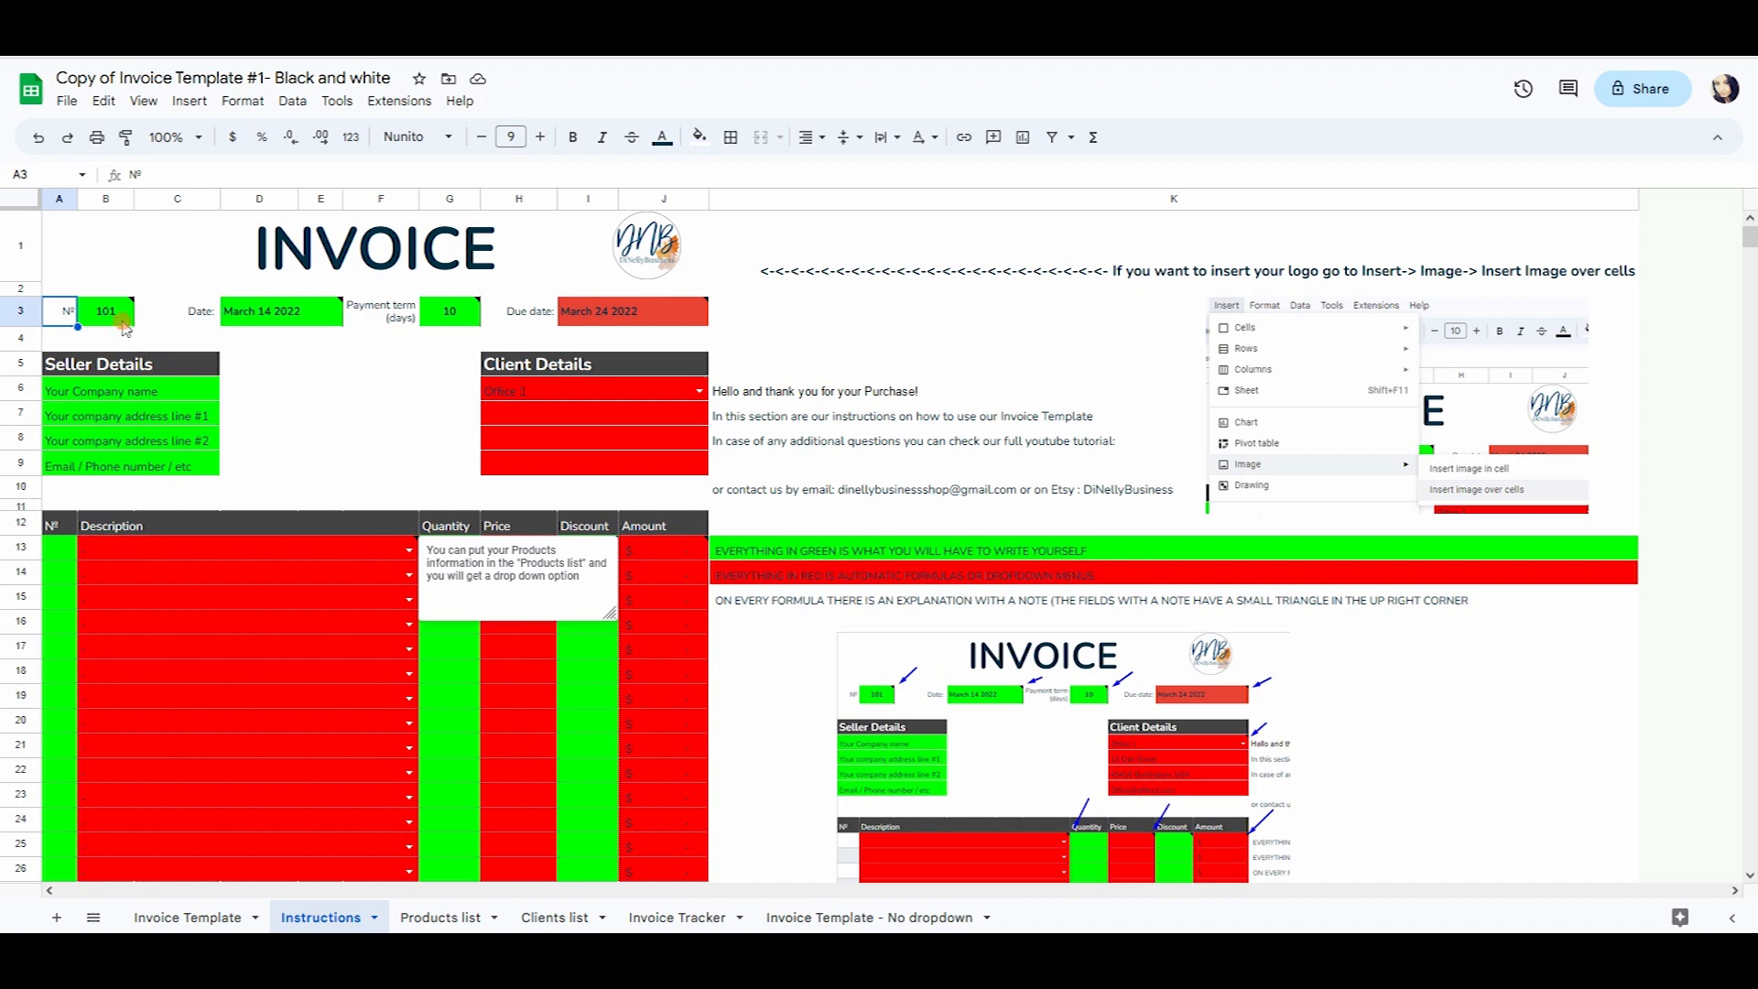
pyautogui.click(661, 310)
pyautogui.click(642, 391)
pyautogui.click(629, 430)
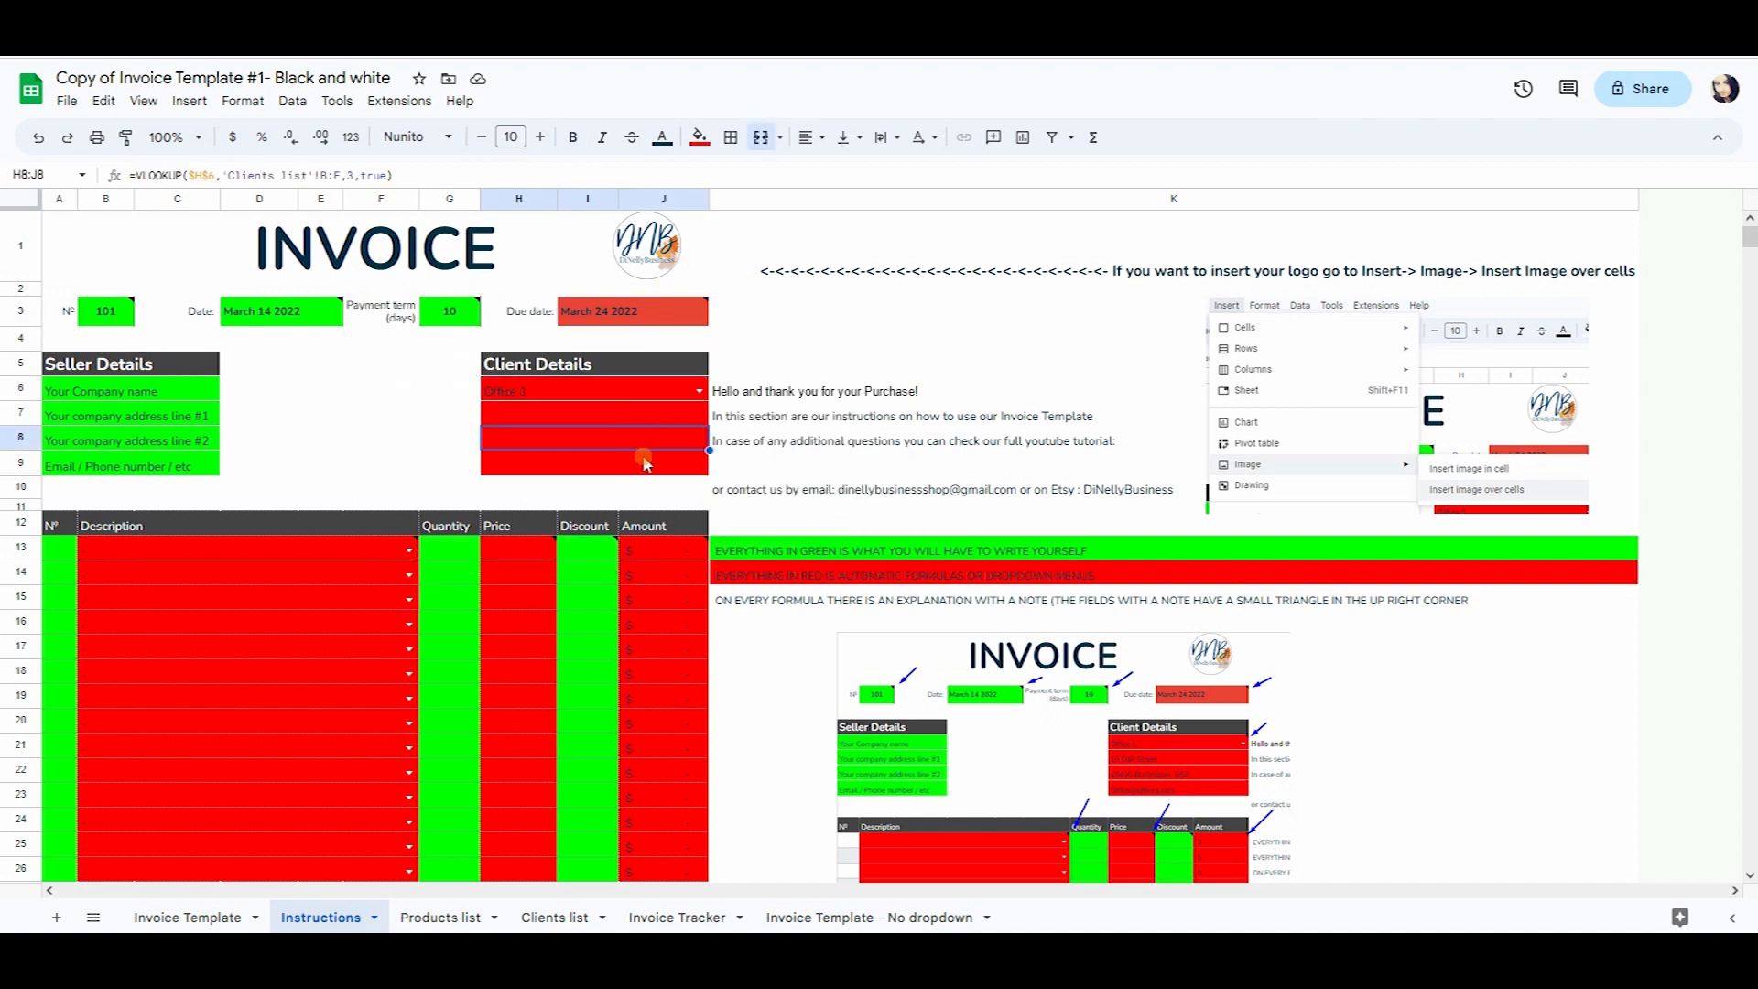
pyautogui.click(838, 575)
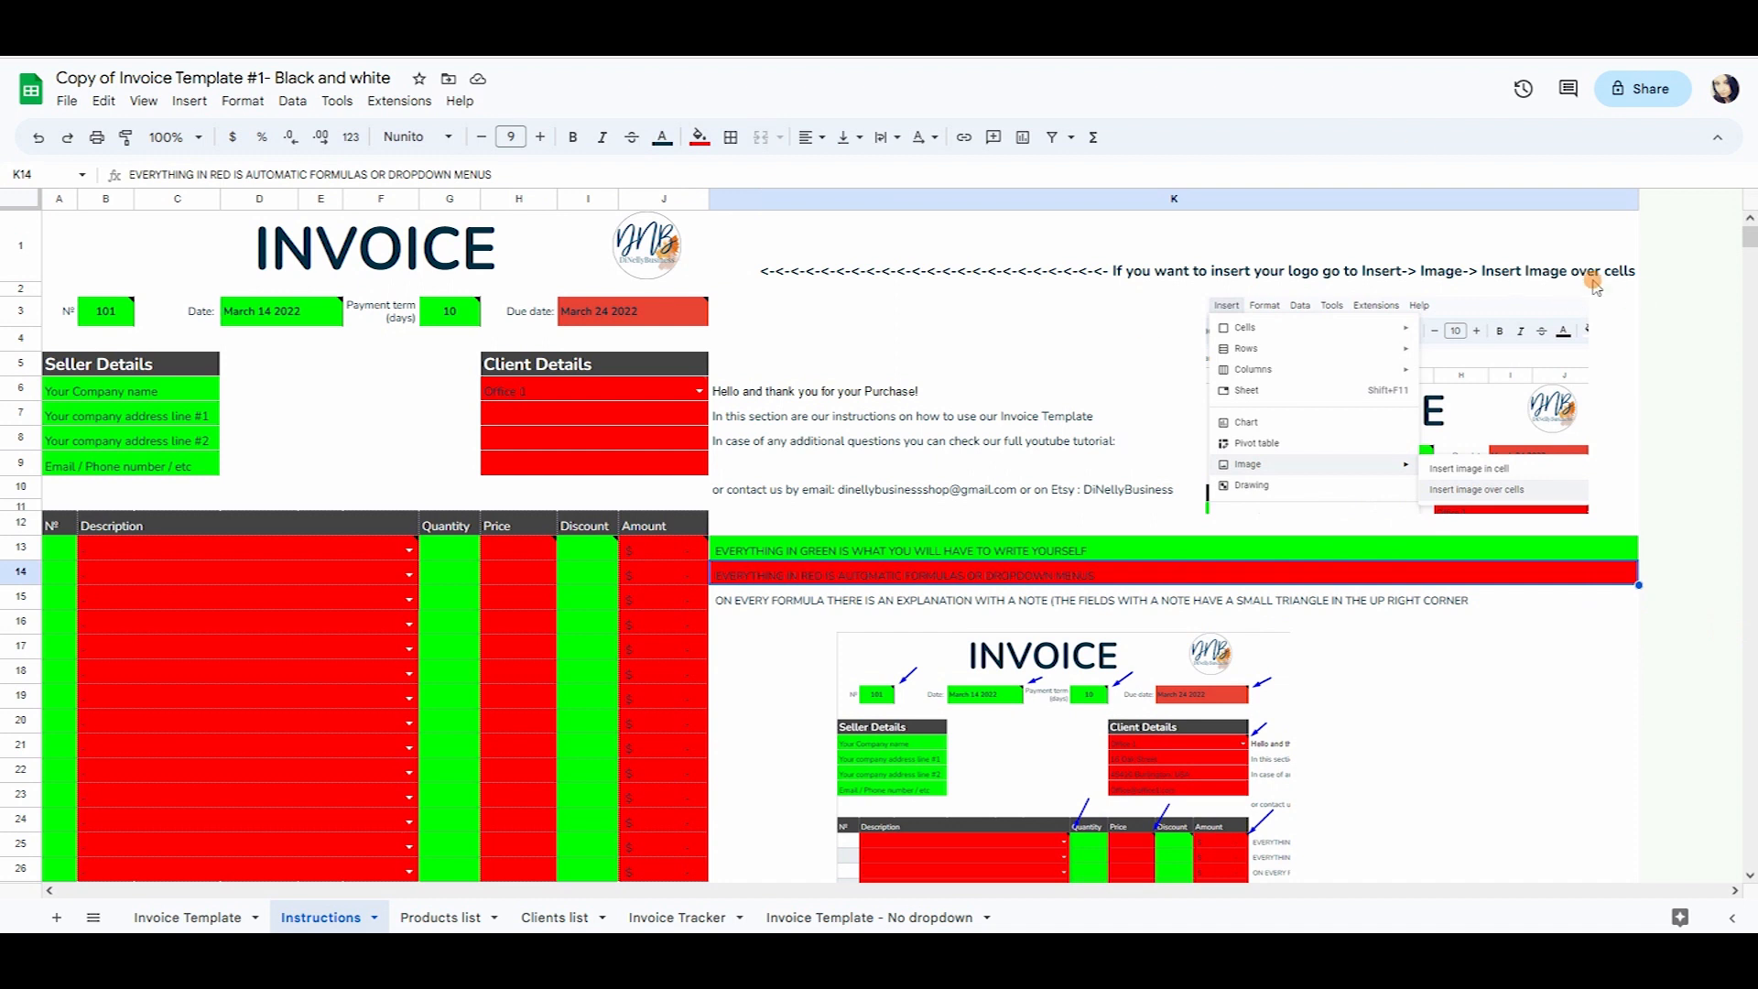
pyautogui.moveTo(101, 326)
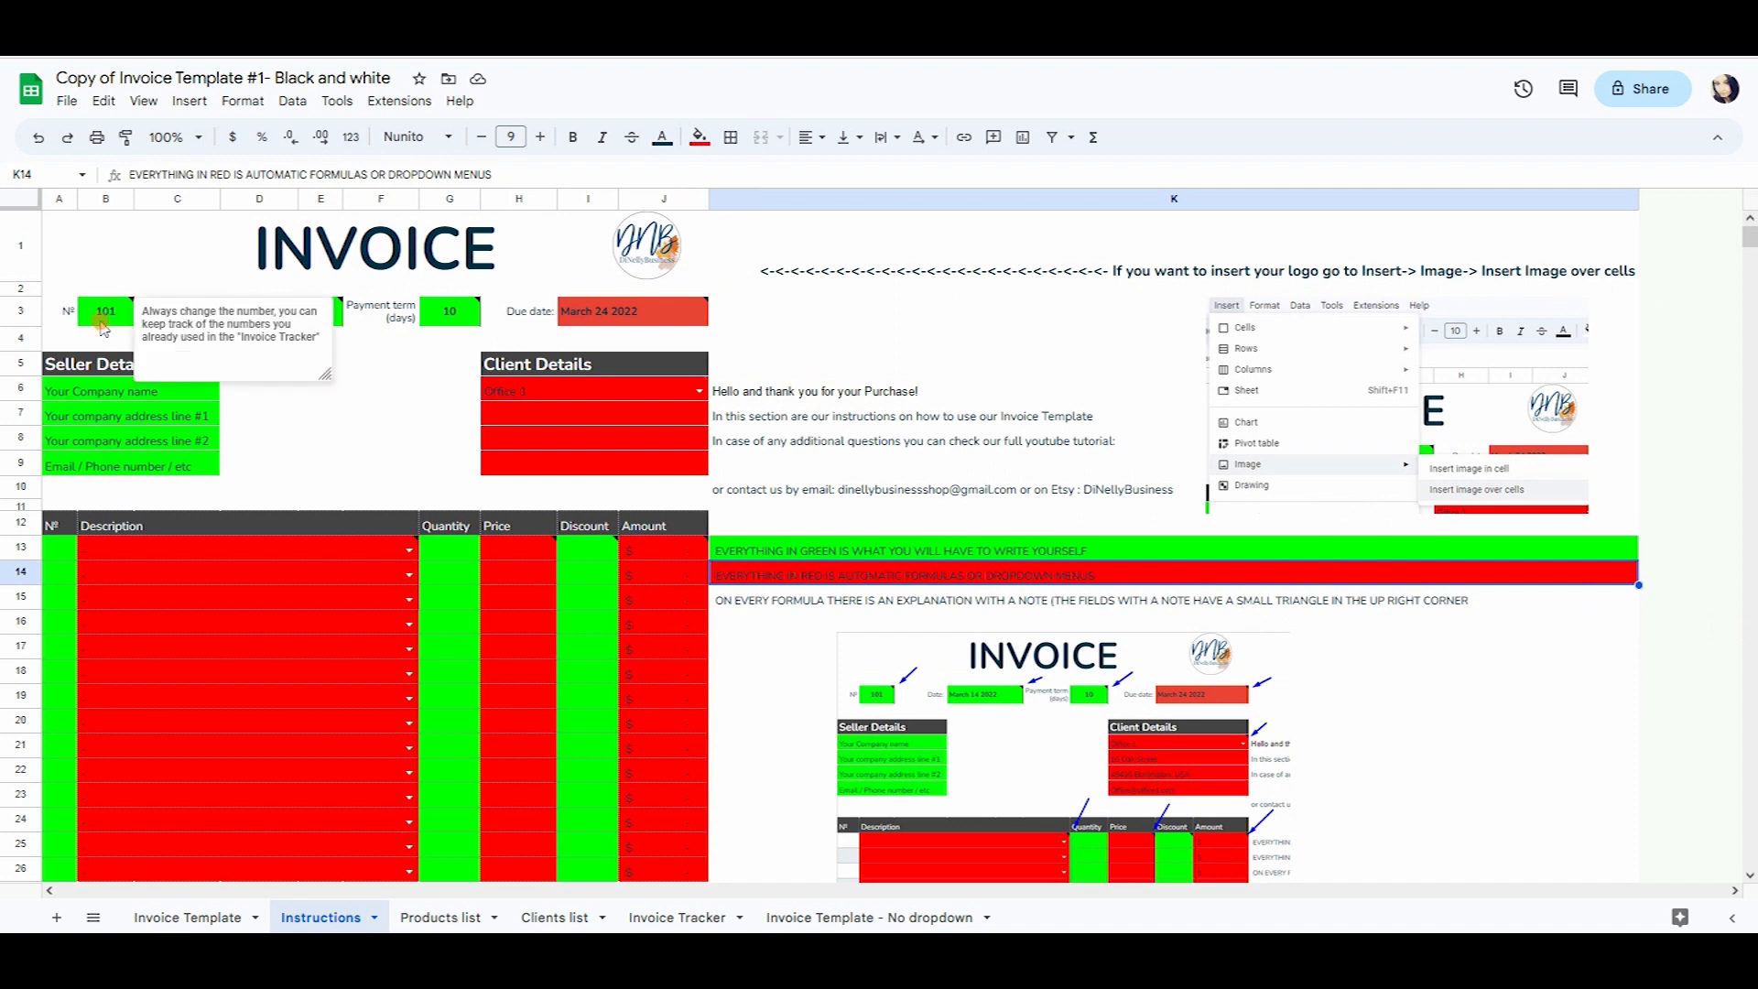
pyautogui.click(117, 314)
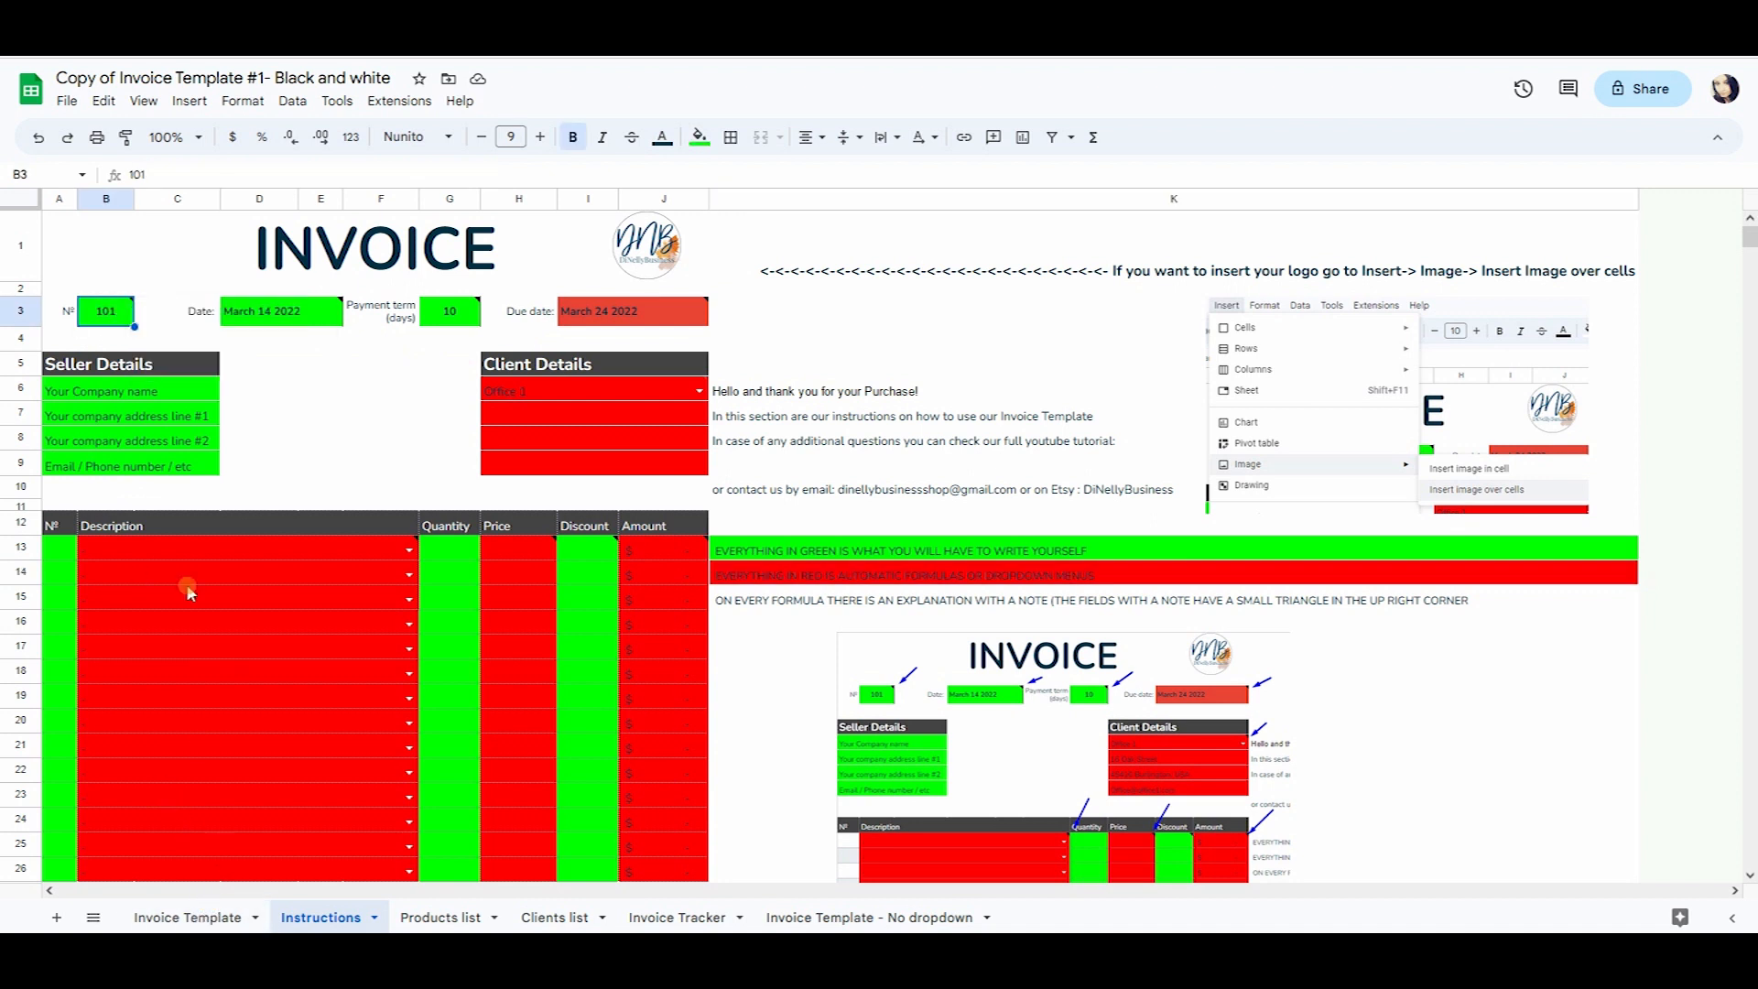
# Set the Invoice Template's invoice number in B3 to 1.
pyautogui.click(183, 917)
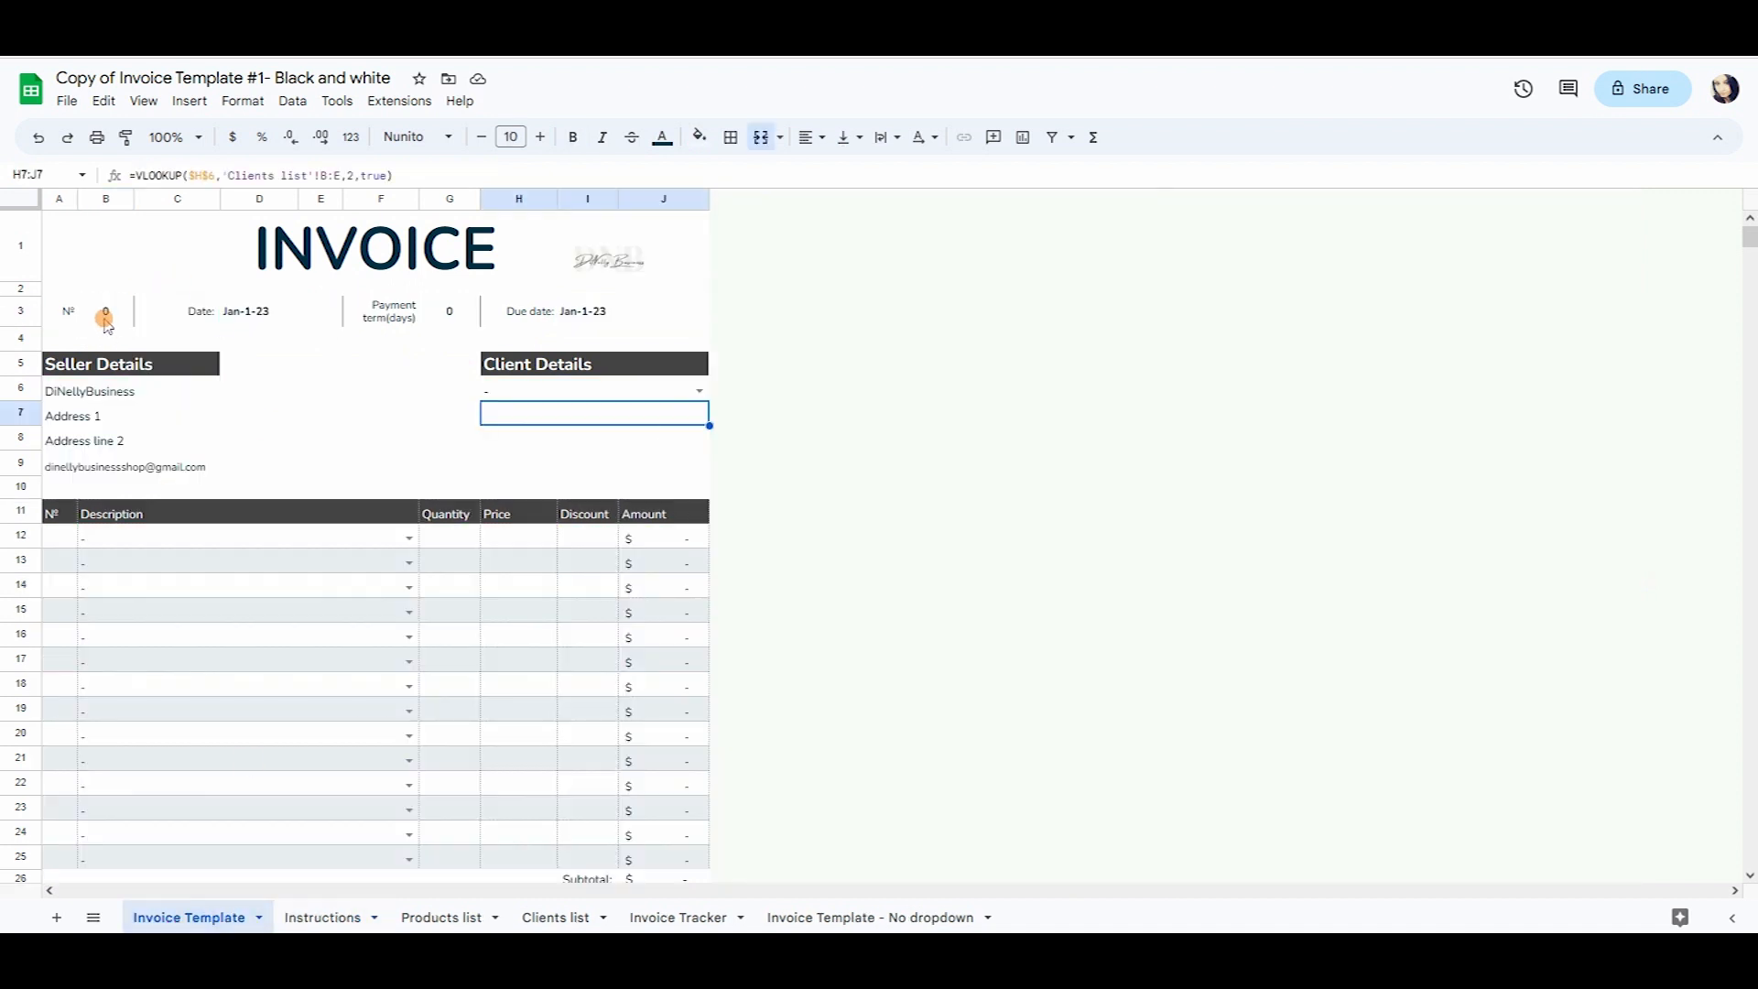
pyautogui.write('1')
pyautogui.press('Return')
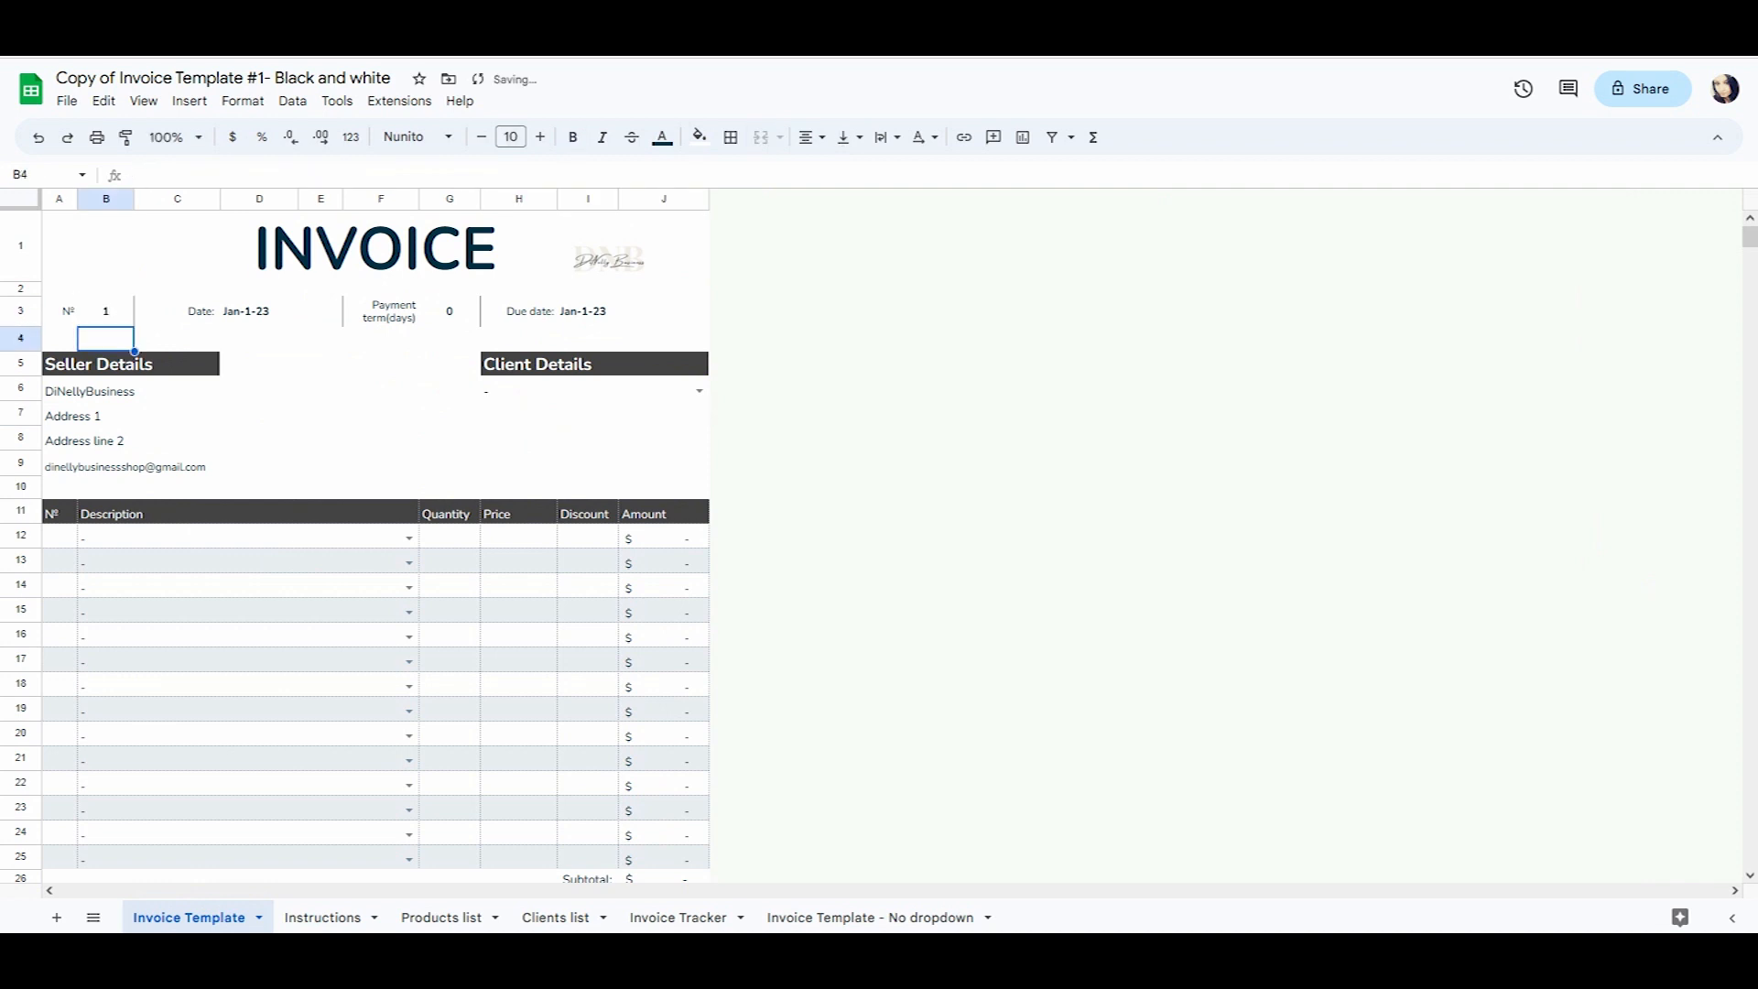
# Read the Instructions sheet's note on the Date field, then return to Invoice Template.
pyautogui.click(344, 918)
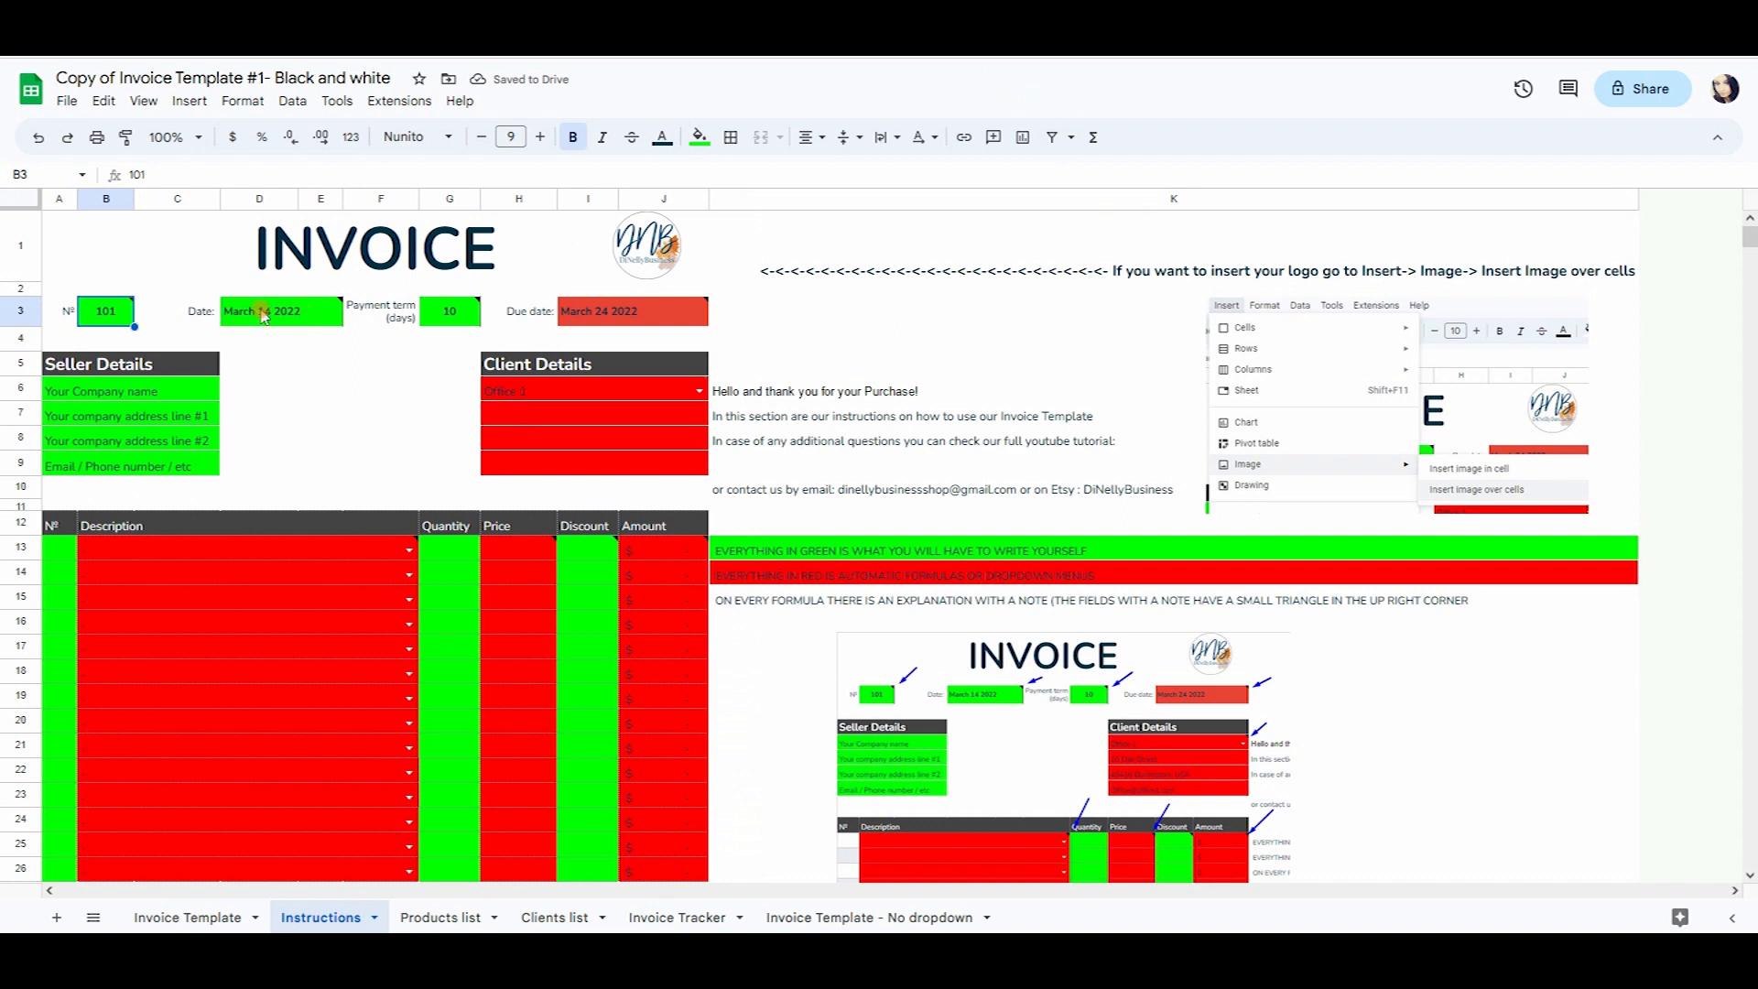
pyautogui.click(319, 318)
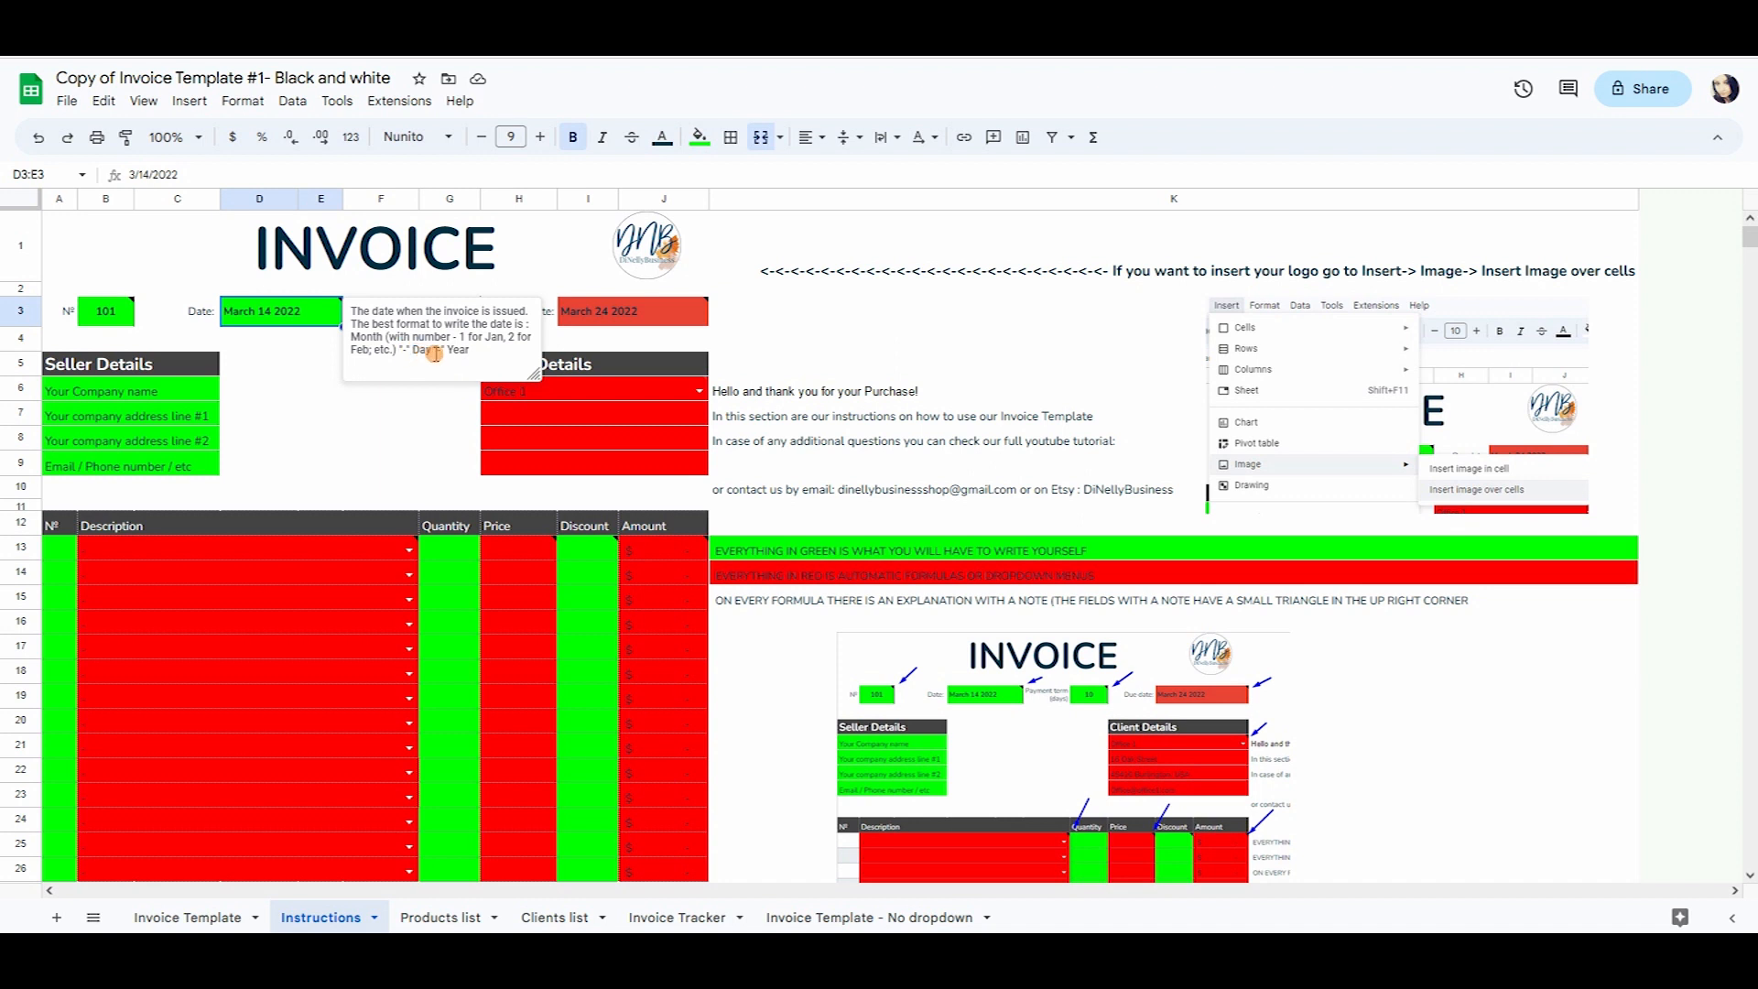
pyautogui.click(469, 445)
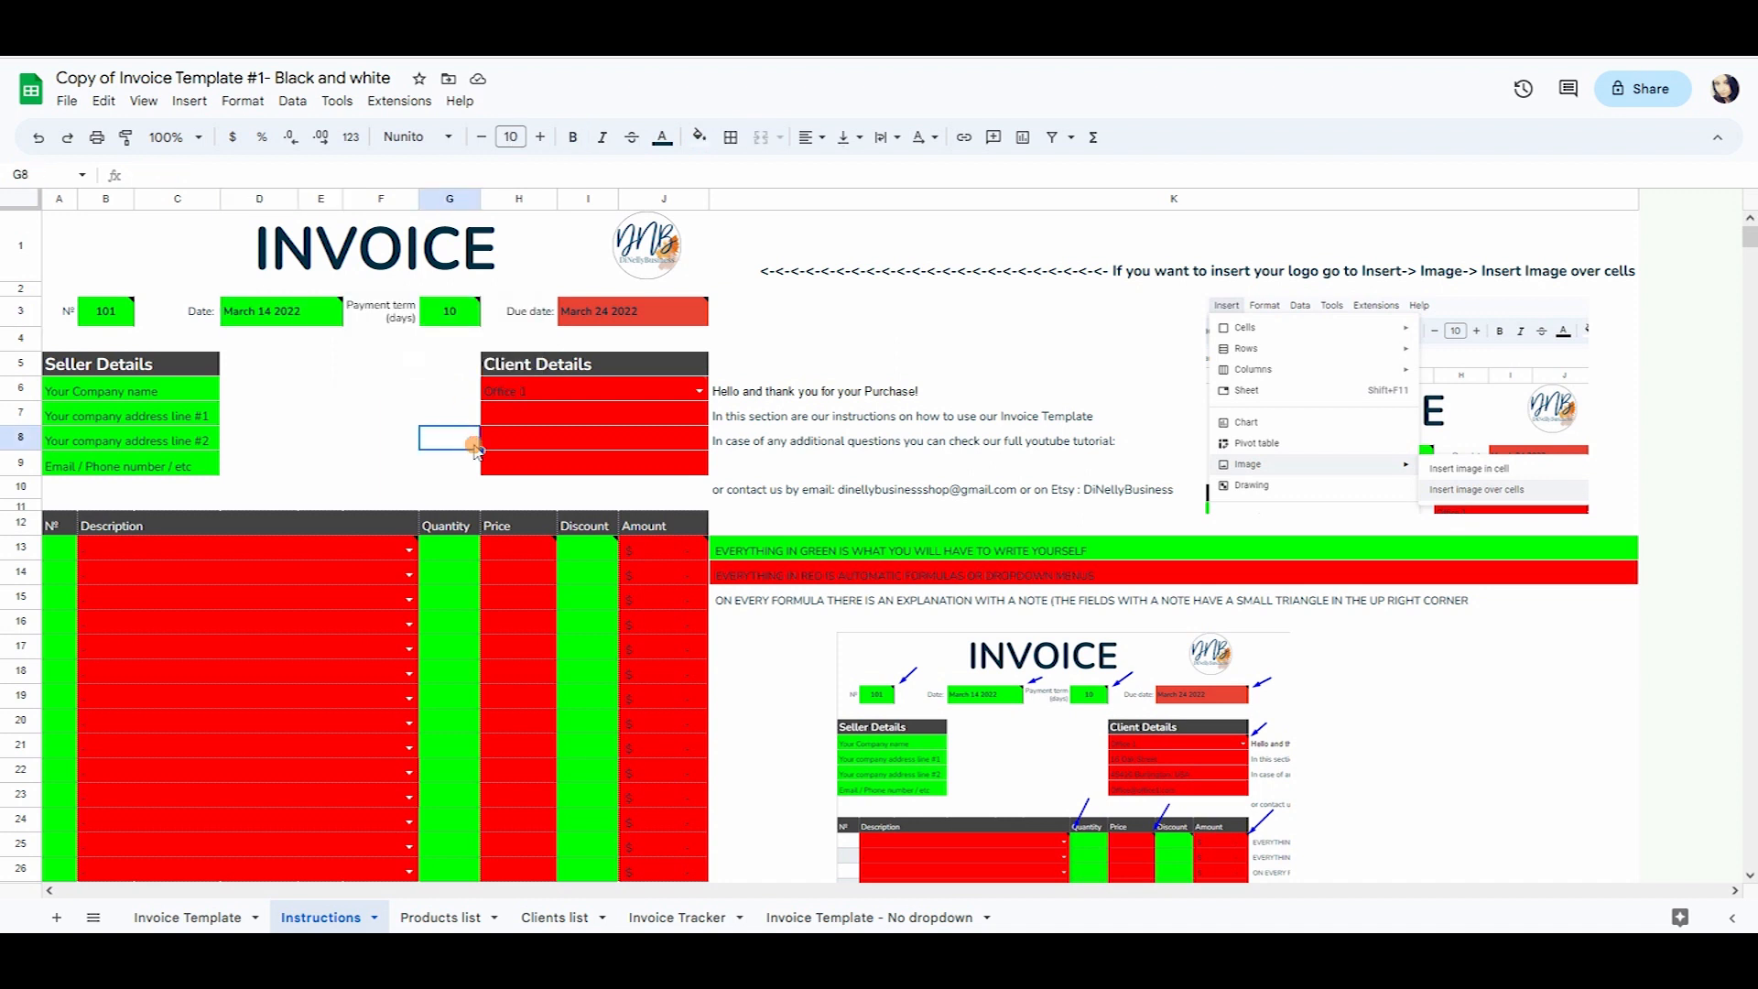
pyautogui.click(208, 919)
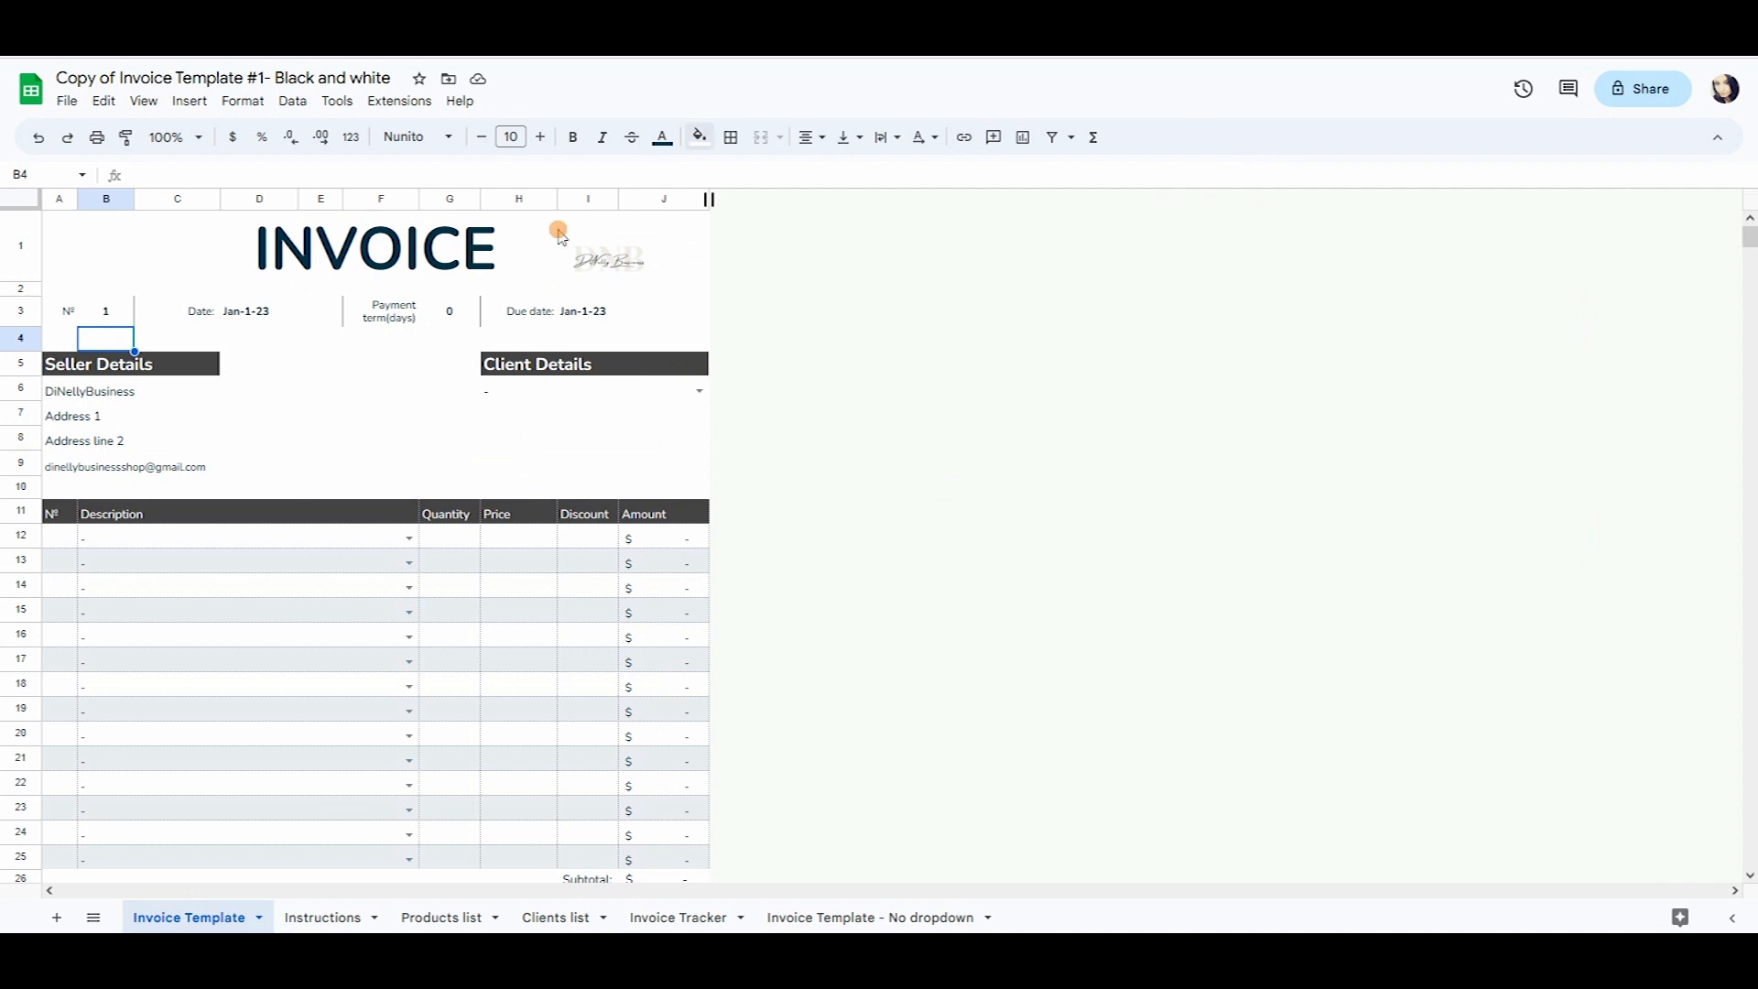
# Change the invoice date in D3:E3 to 3-18-2023 (Mar-18-23).
pyautogui.click(237, 307)
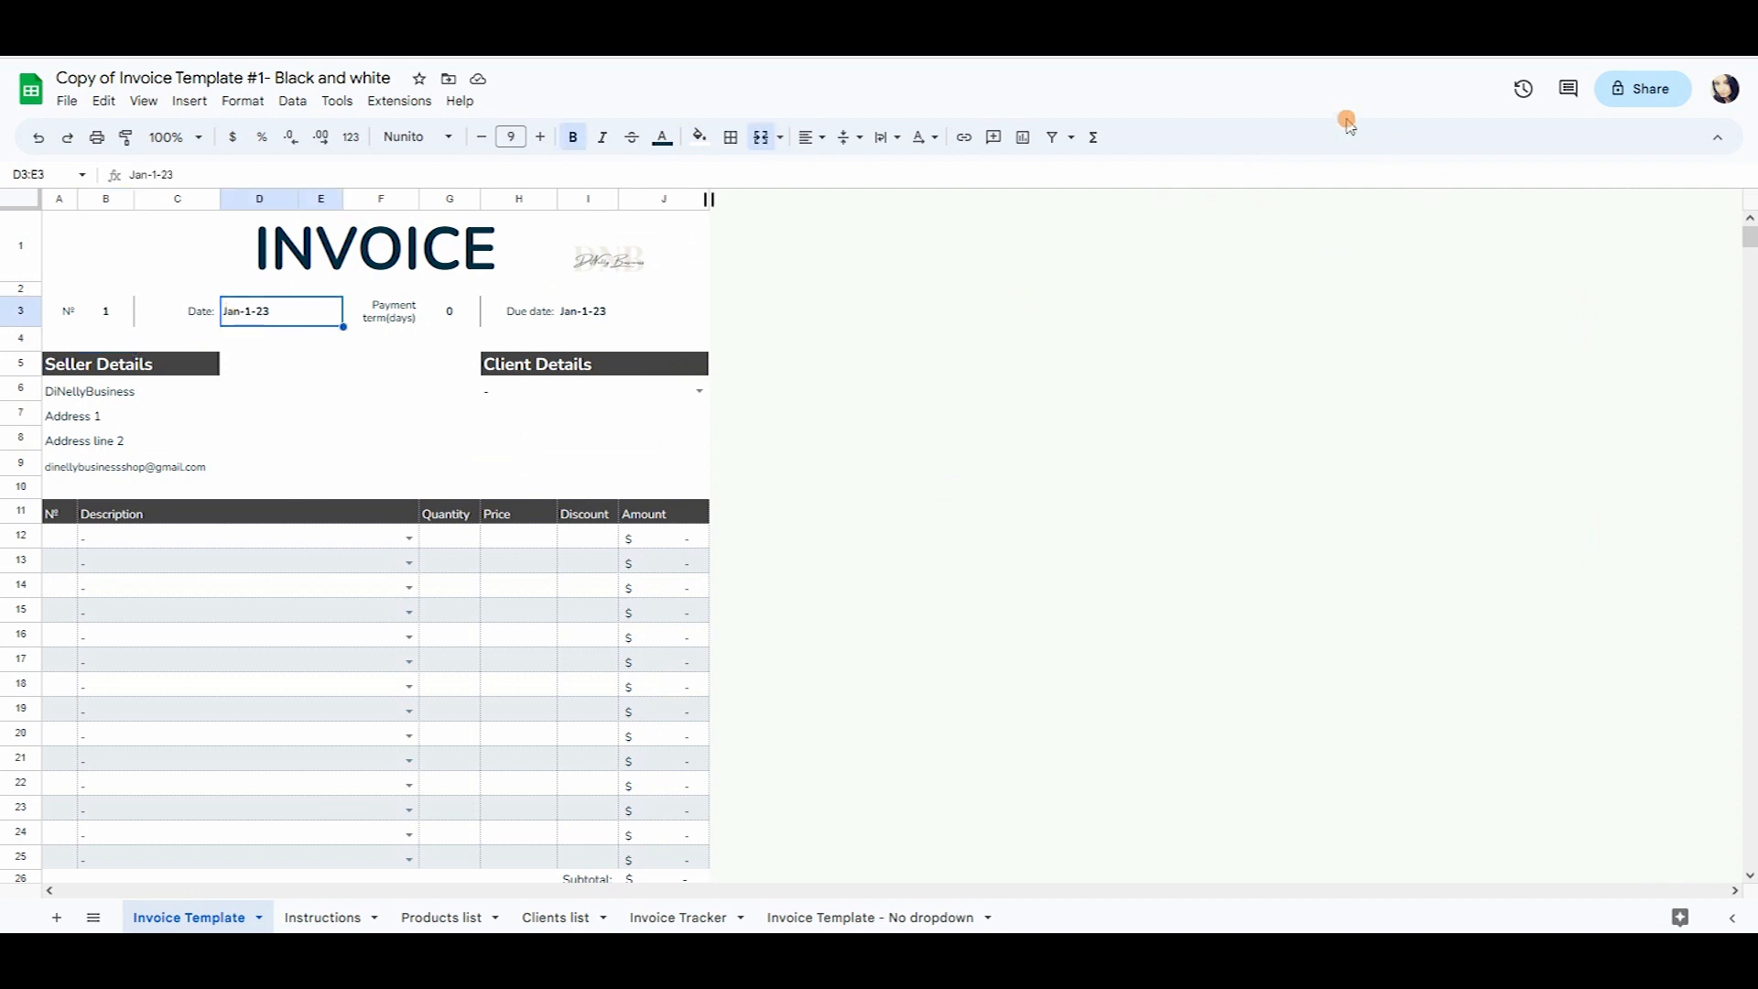
pyautogui.write('3')
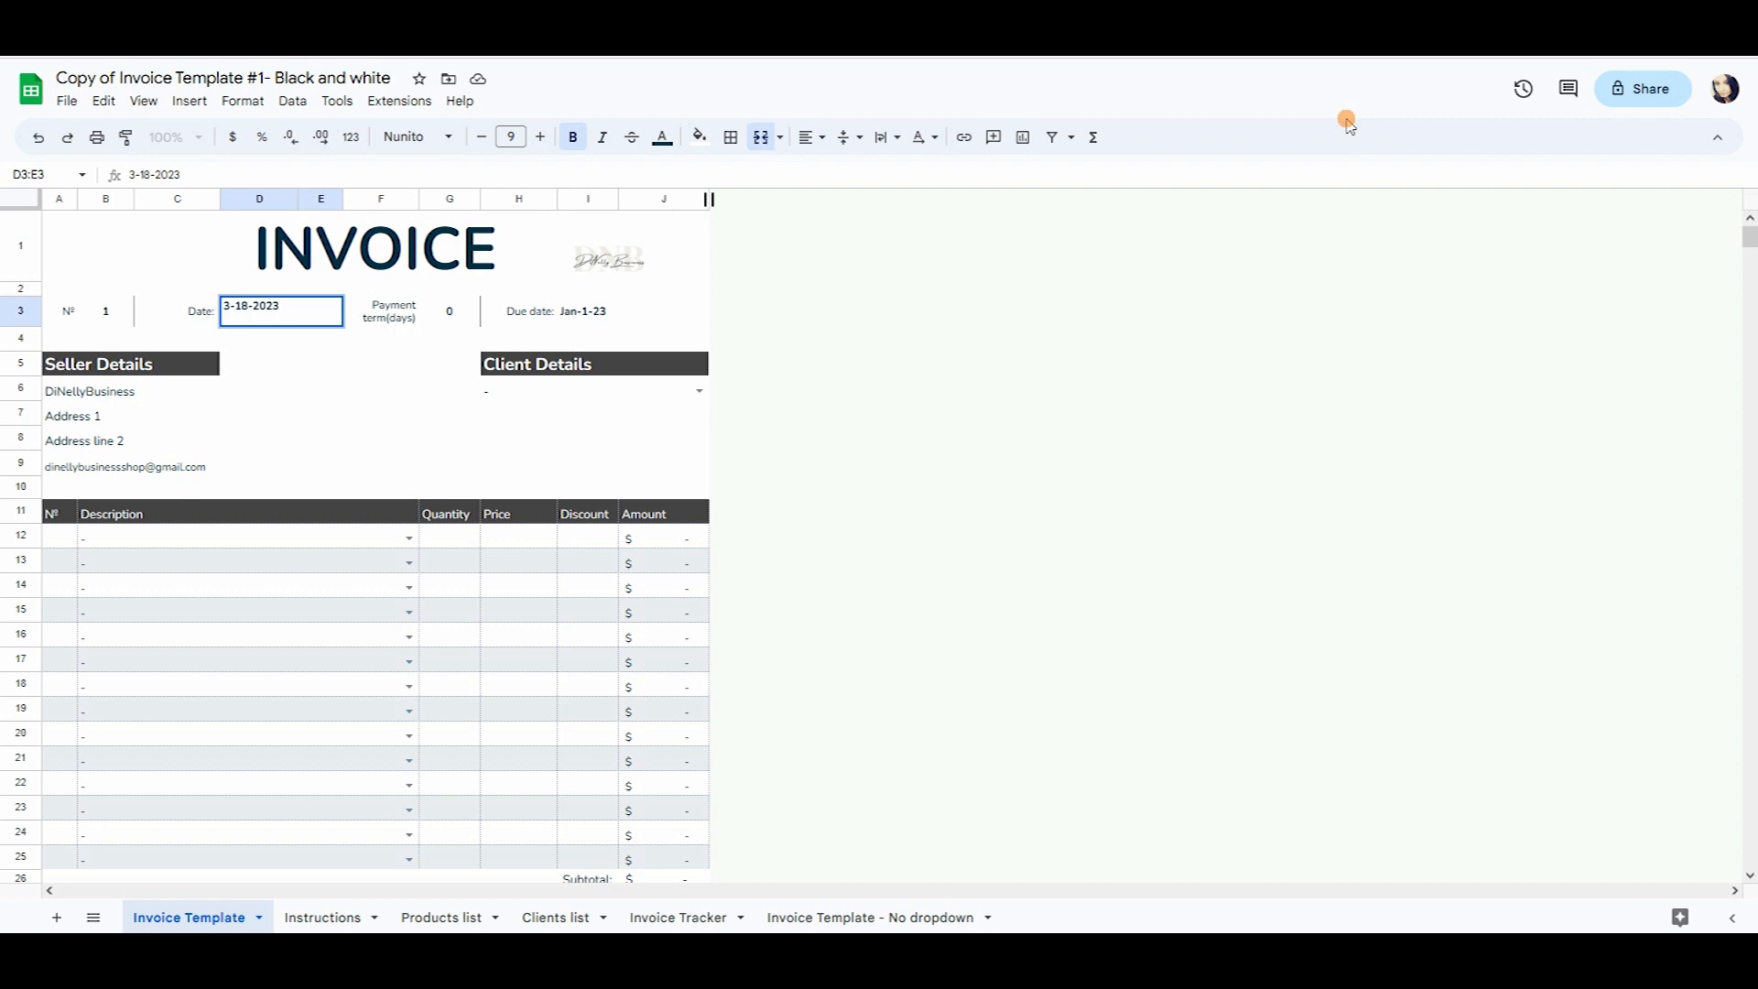
pyautogui.press('Return')
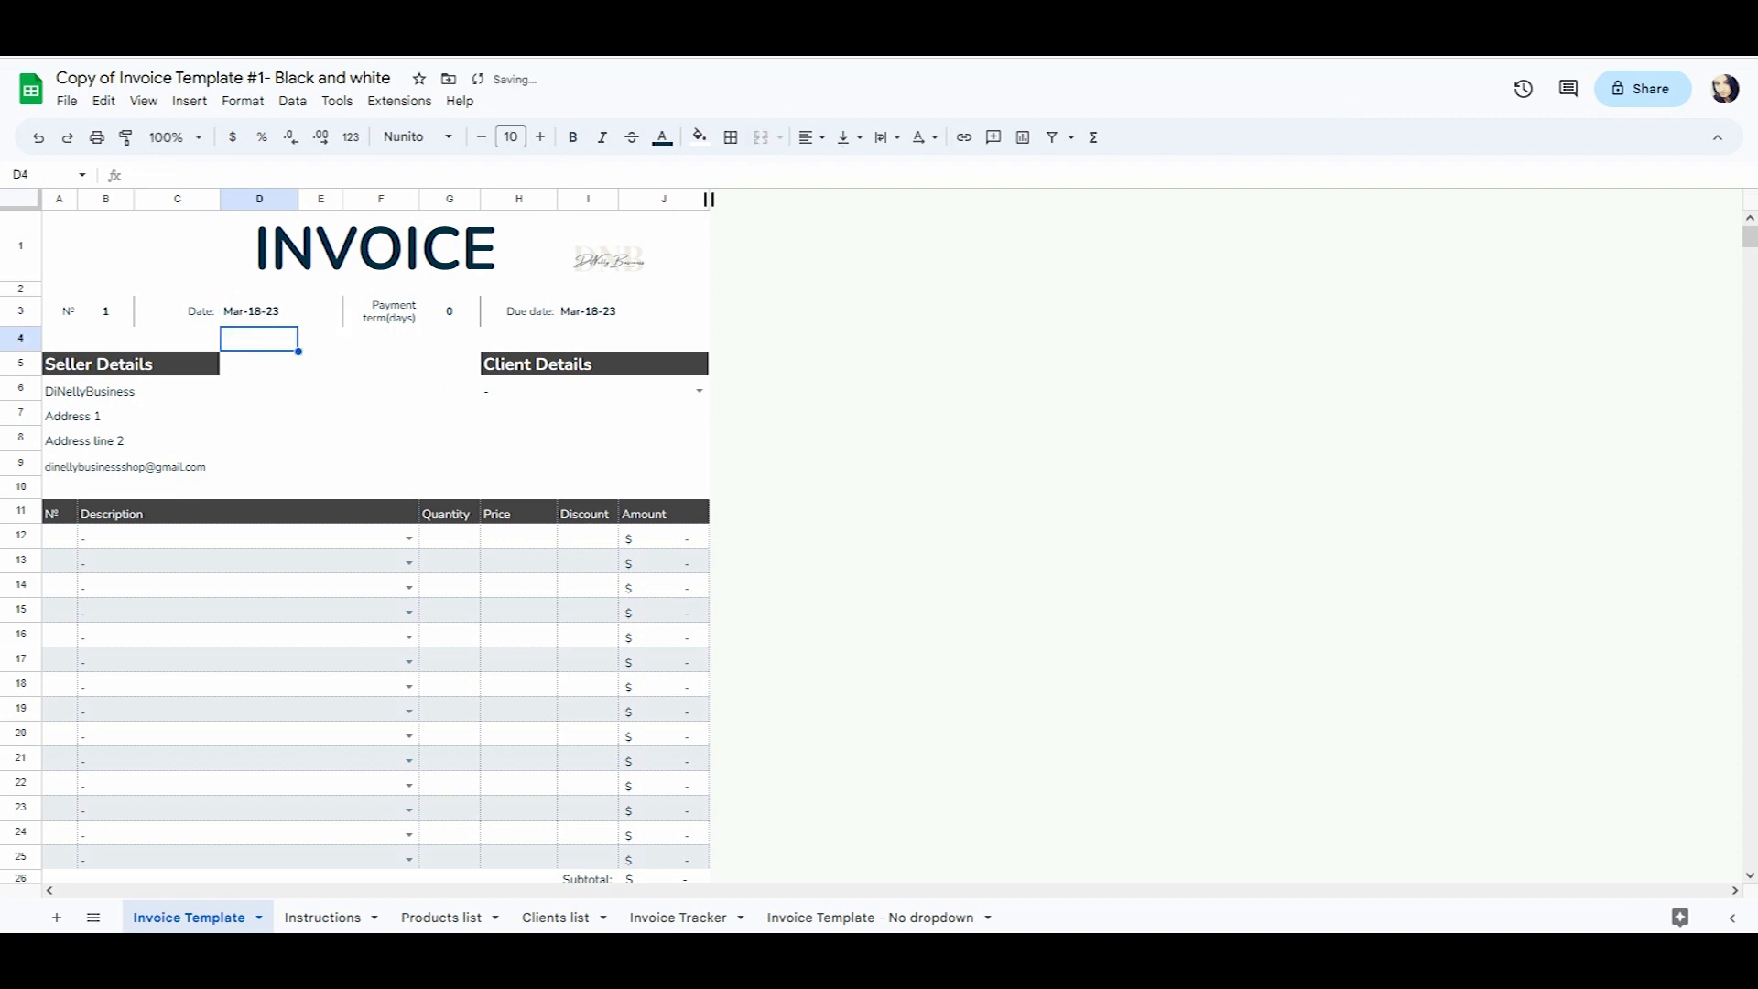
pyautogui.click(279, 312)
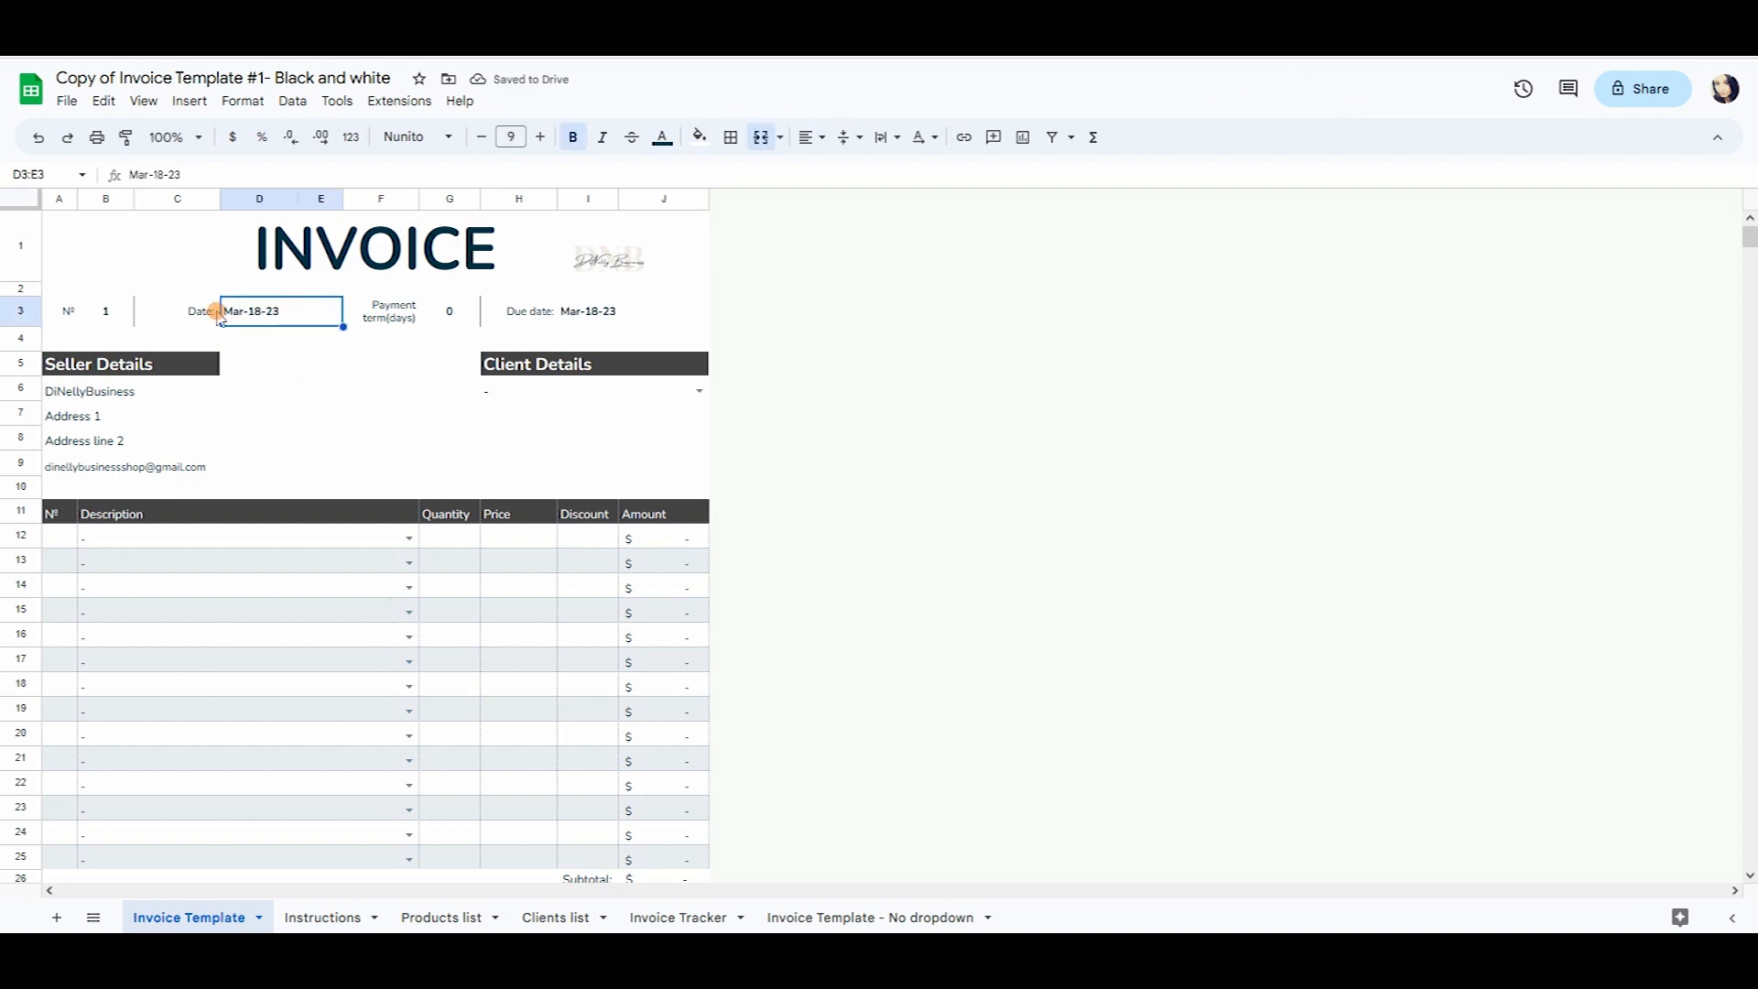
# Select payment term cell G3 and read its guidance on the Instructions sheet.
pyautogui.click(383, 319)
pyautogui.click(447, 320)
pyautogui.click(324, 906)
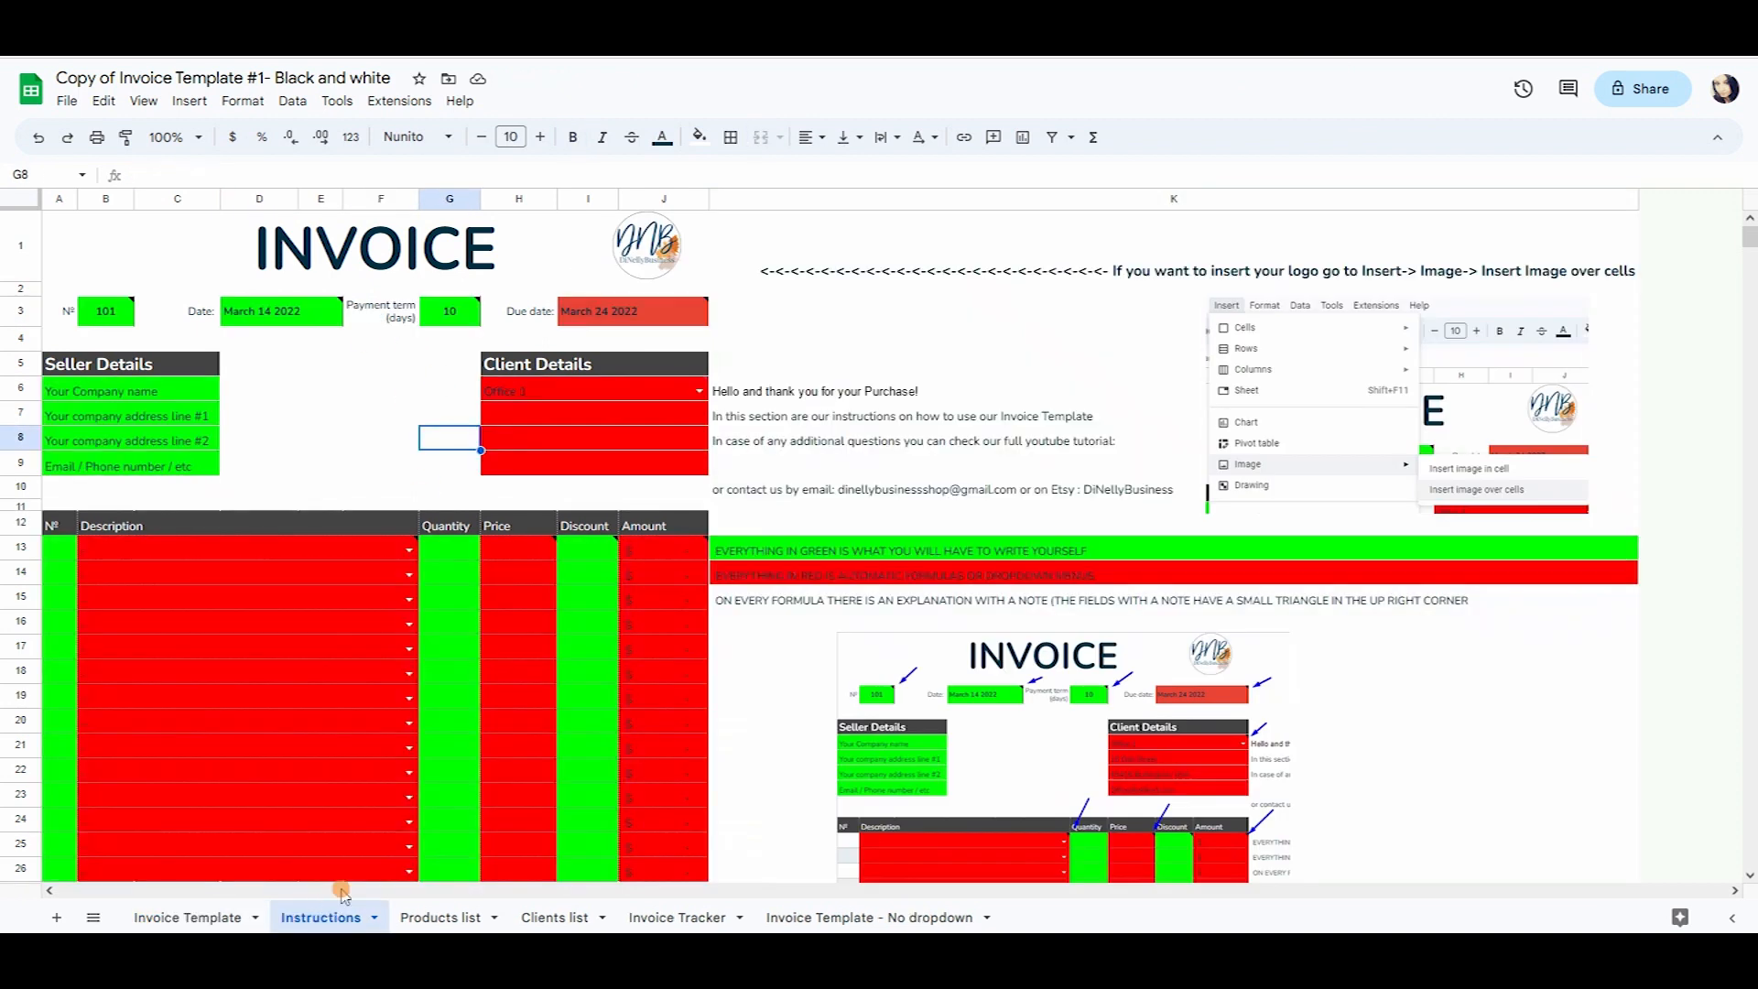
pyautogui.moveTo(452, 321)
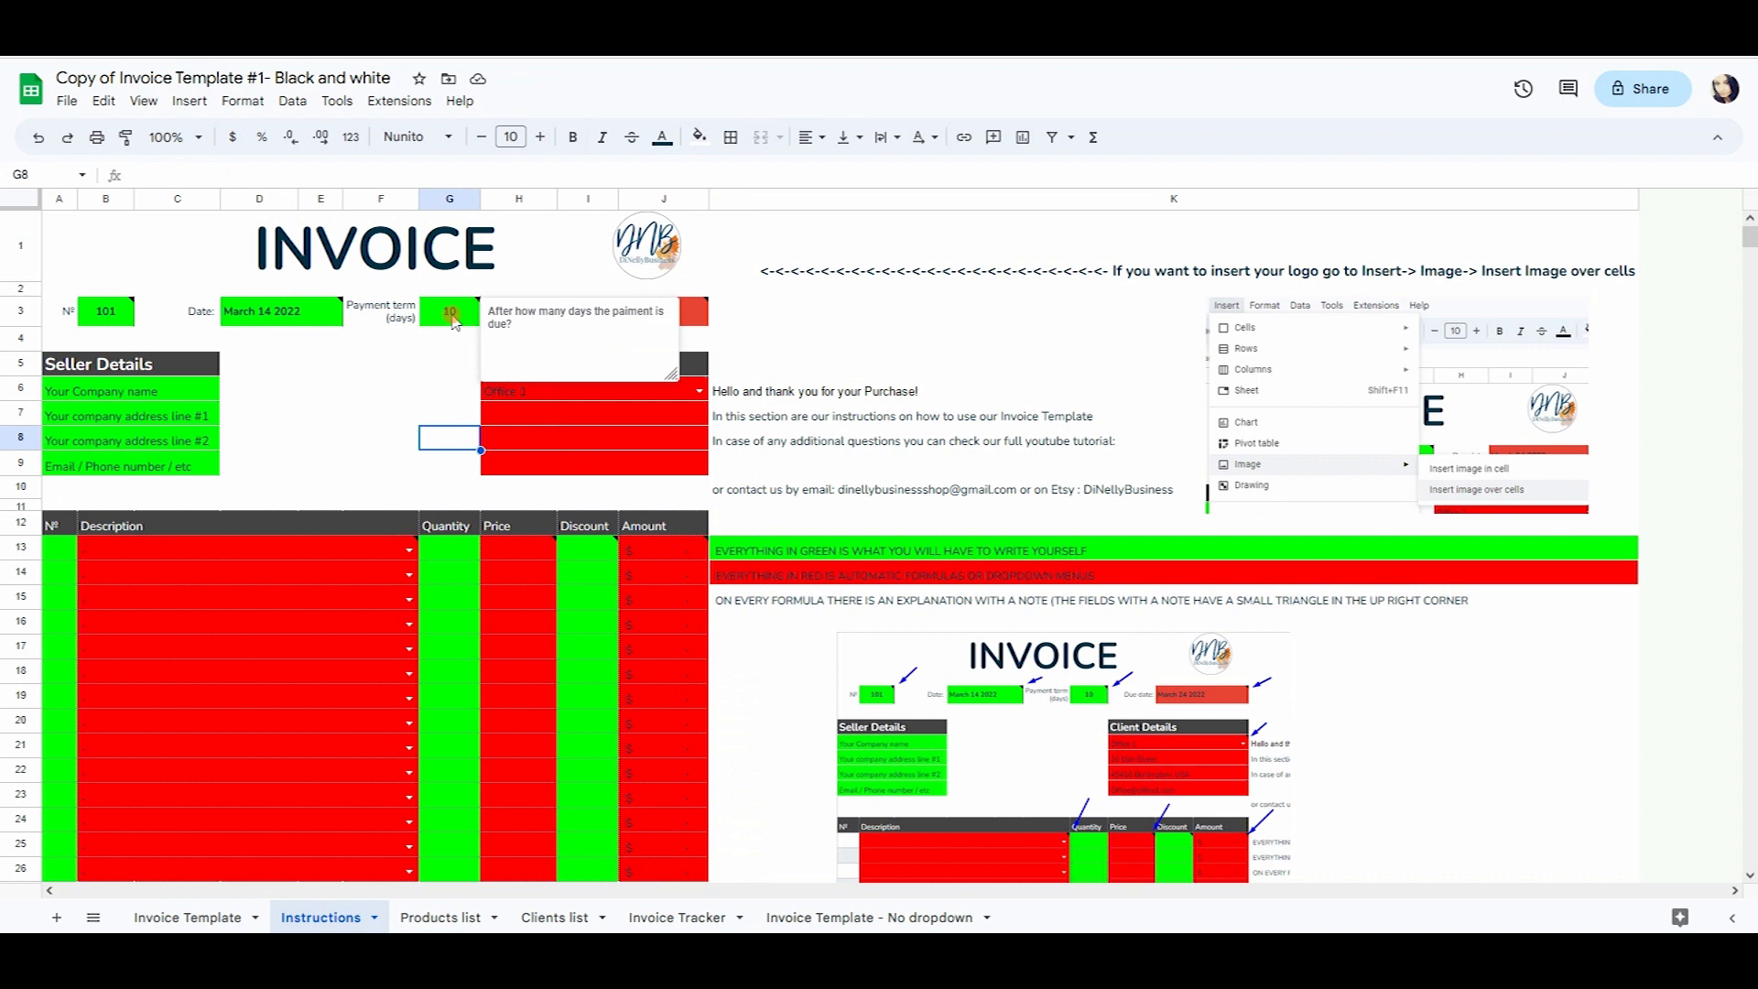
# Enter a 30-day payment term in G3 of the Invoice Template.
pyautogui.click(188, 916)
pyautogui.write('30')
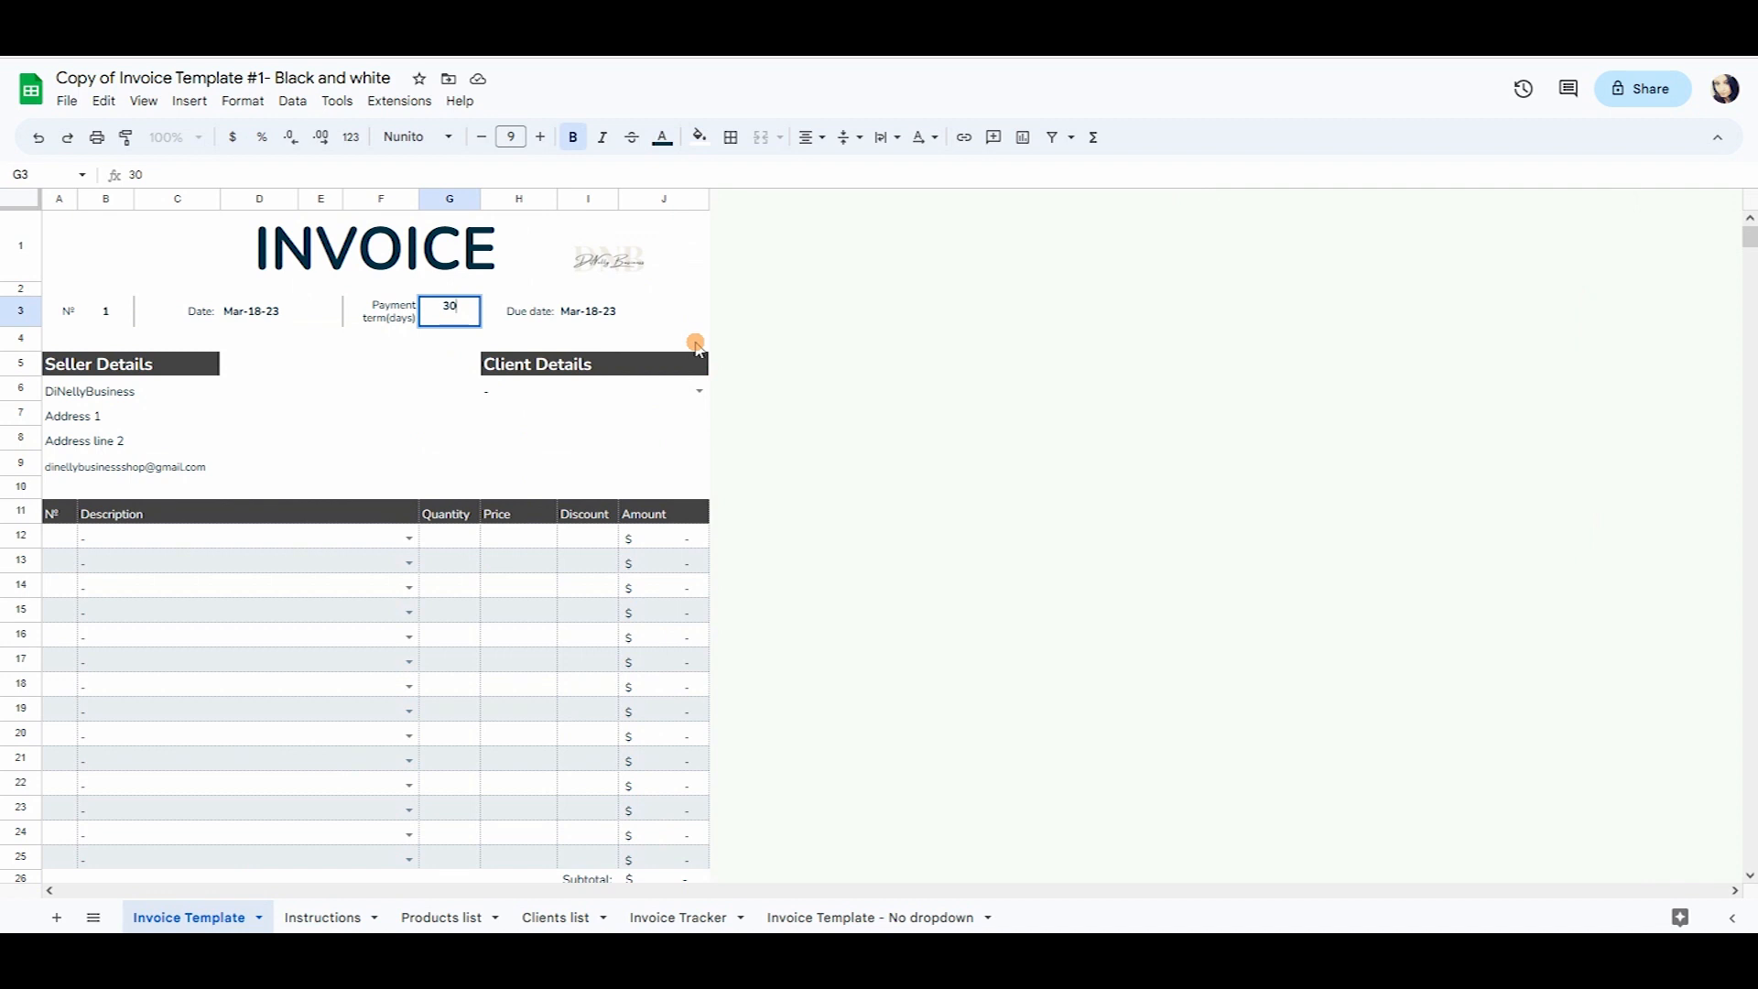
pyautogui.press('Return')
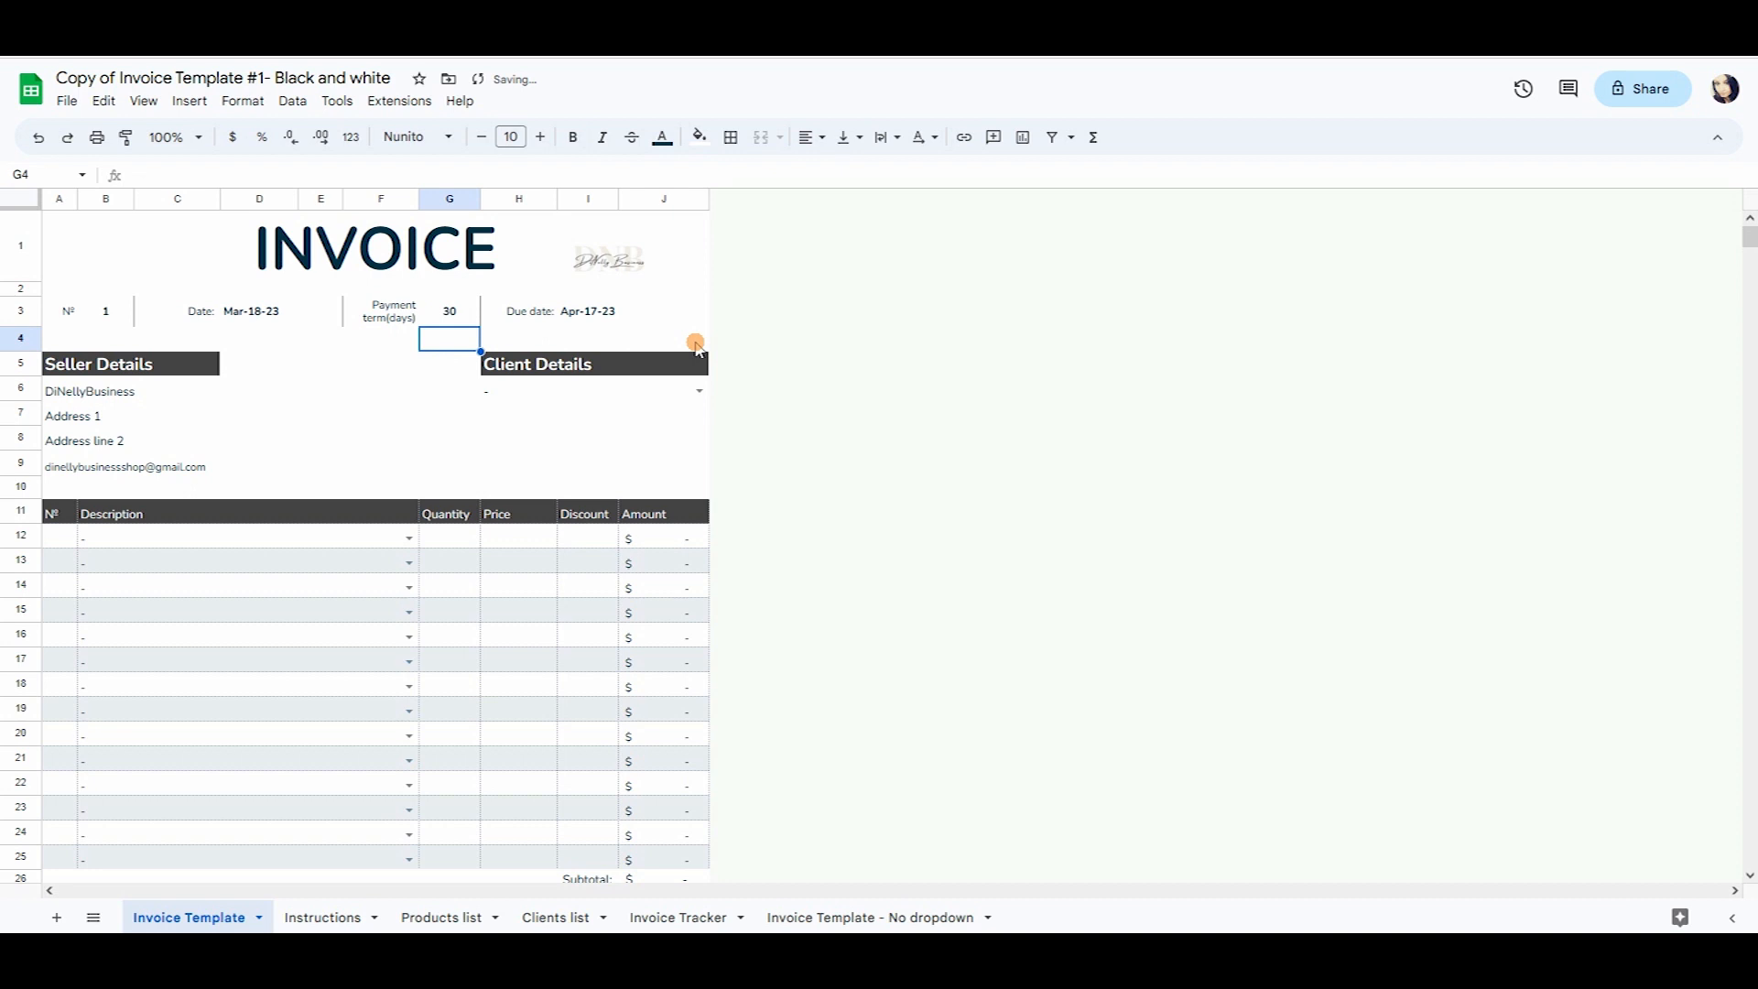
# Check the due date's =D3+G3 formula giving Apr-17-23, then the seller and client cells.
pyautogui.click(541, 312)
pyautogui.click(626, 314)
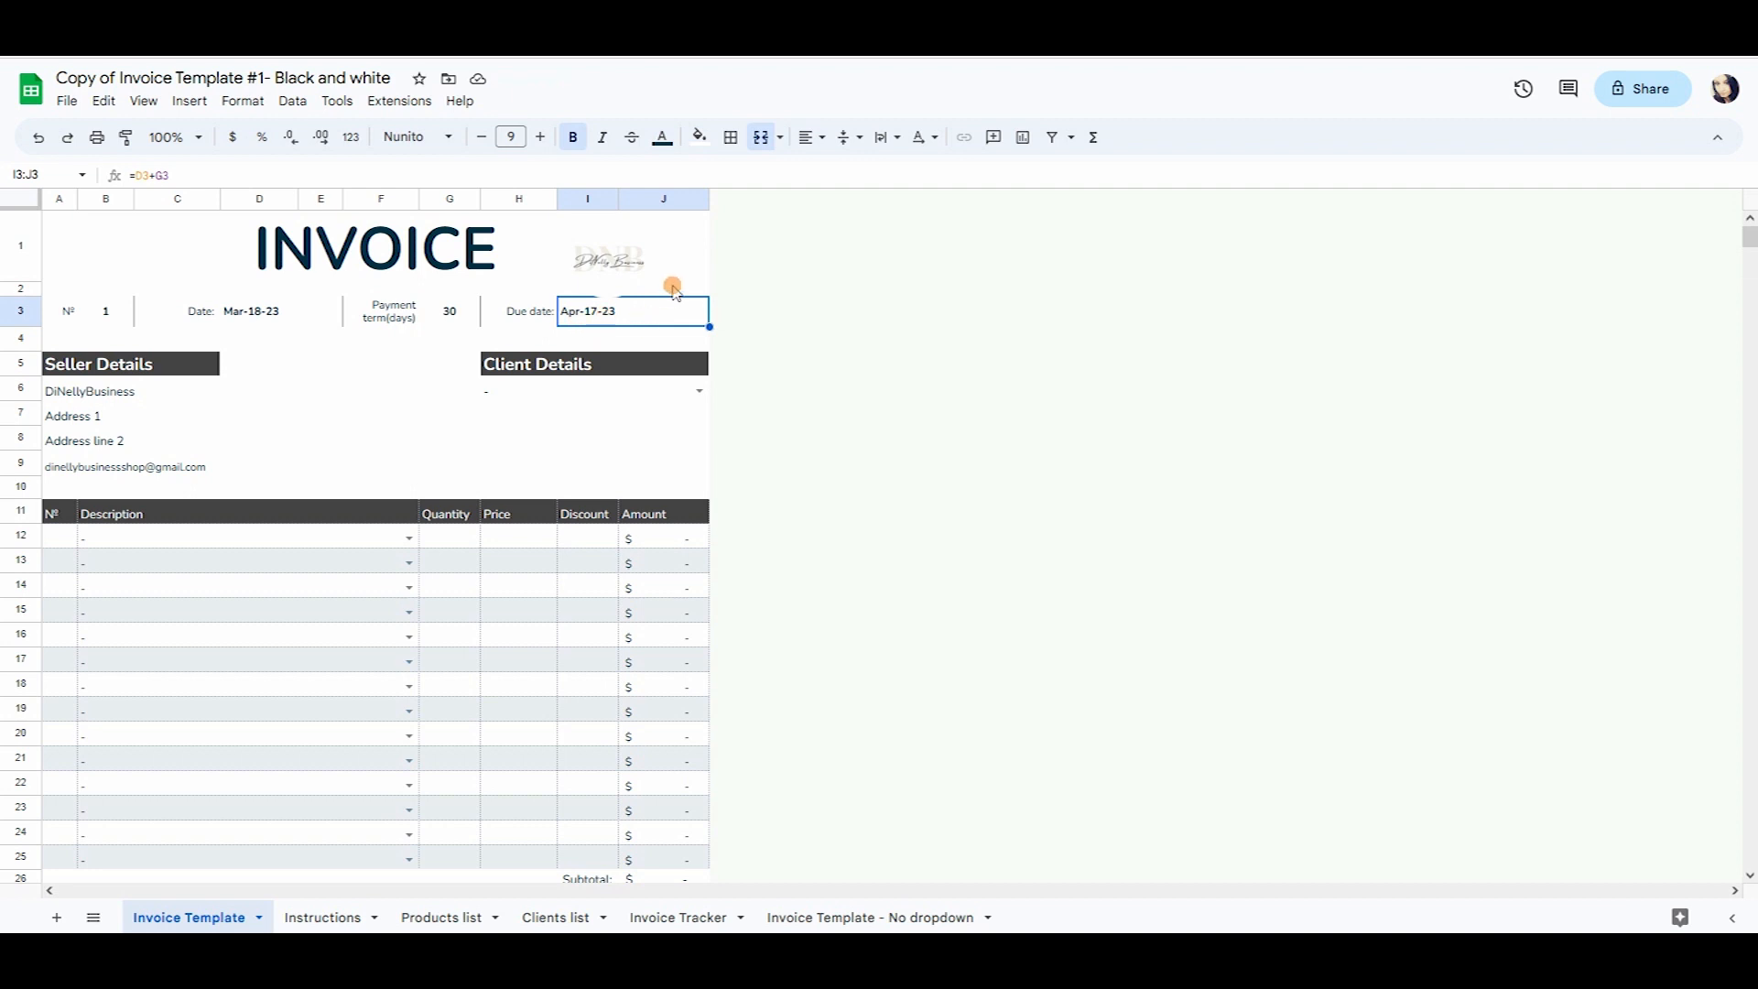
pyautogui.click(179, 396)
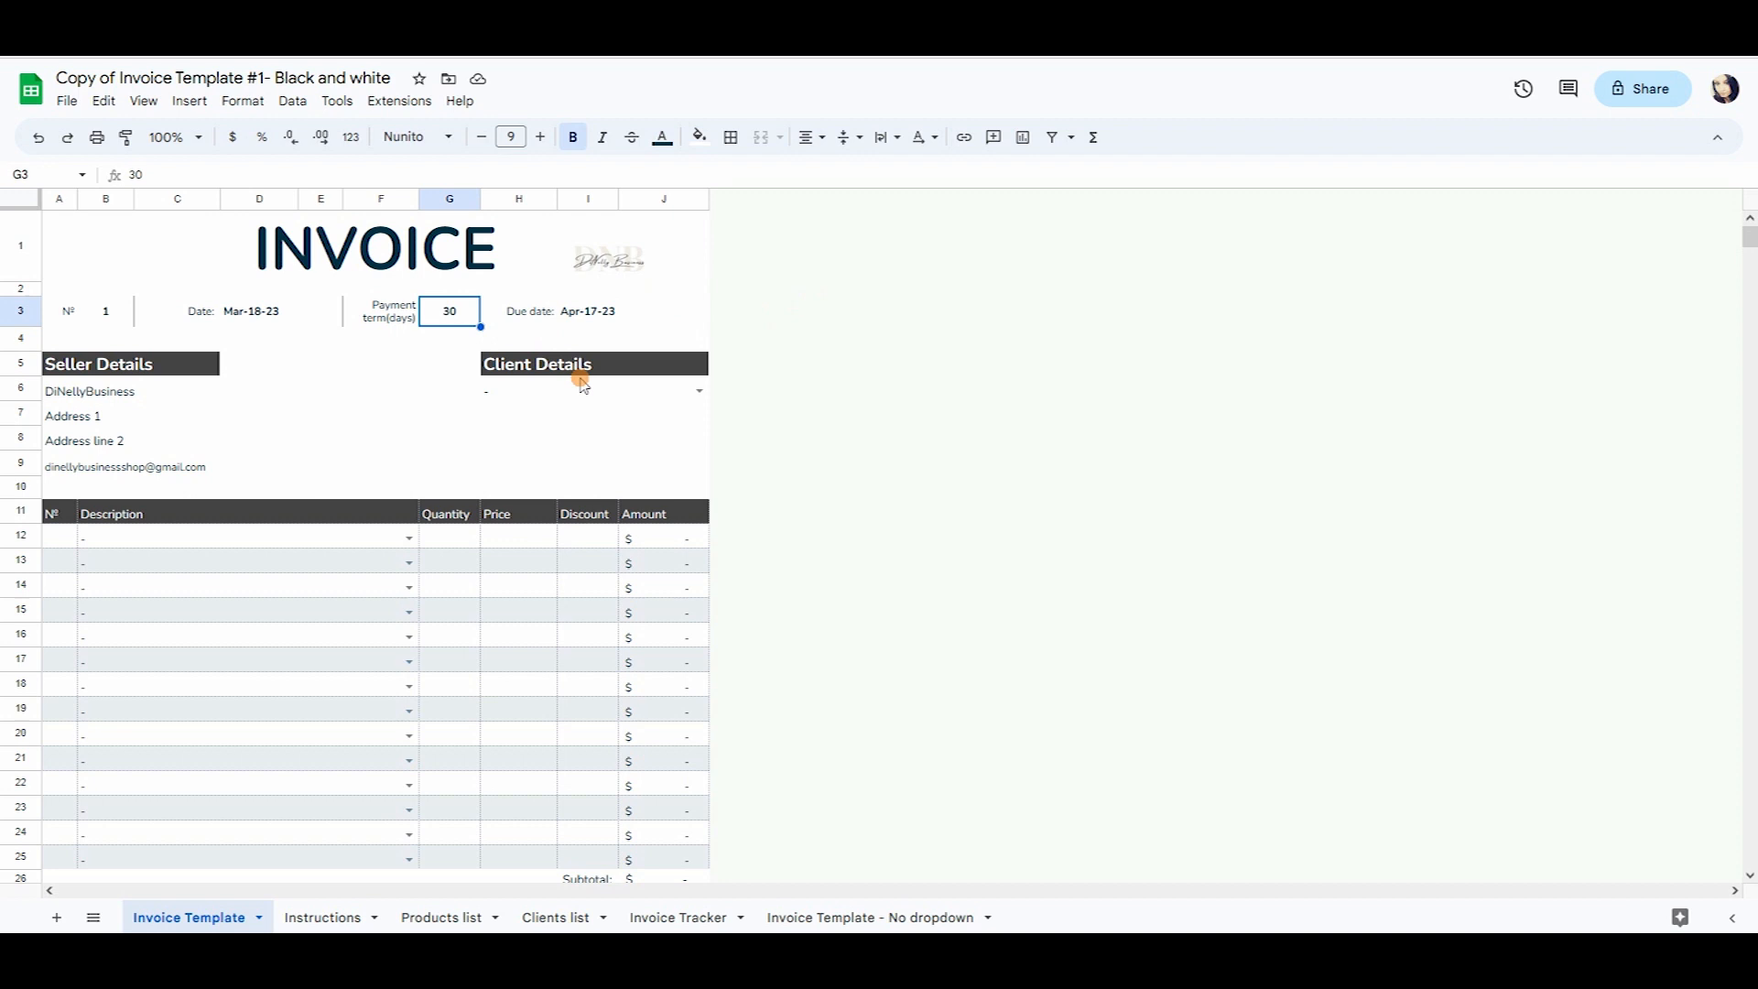
pyautogui.click(583, 366)
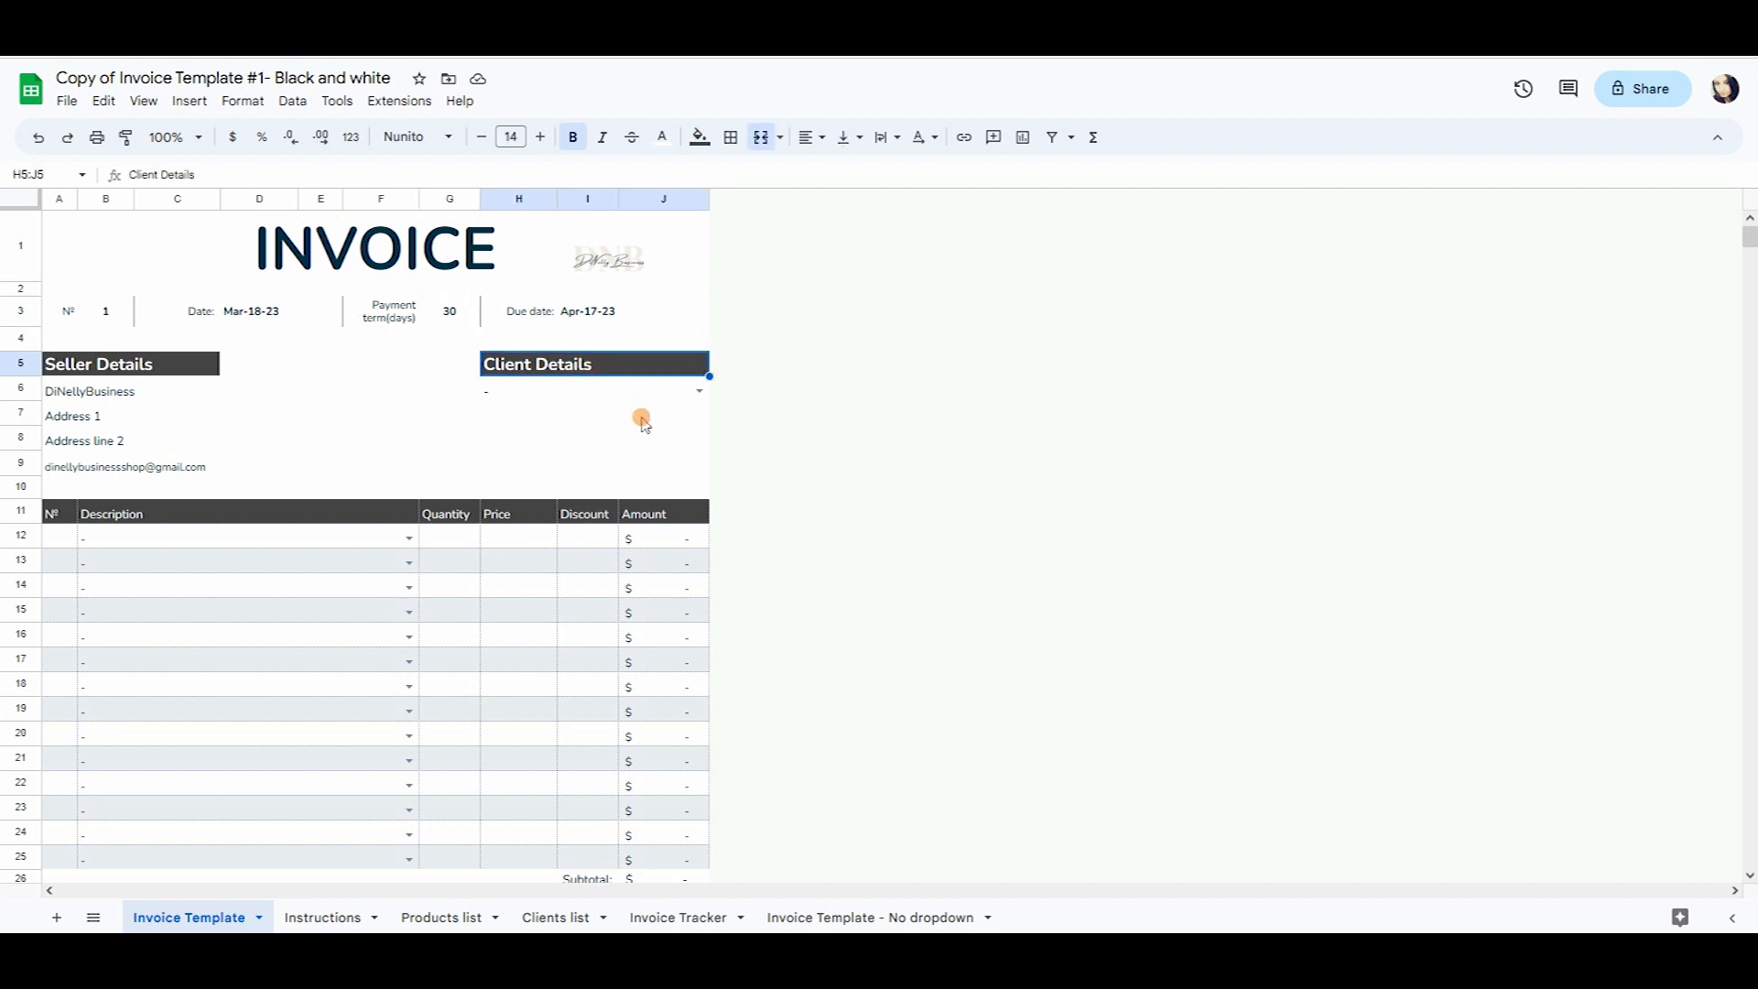
# Read the Instructions note on Client Details cell H6 about picking from the Clients list.
pyautogui.click(322, 916)
pyautogui.moveTo(630, 396)
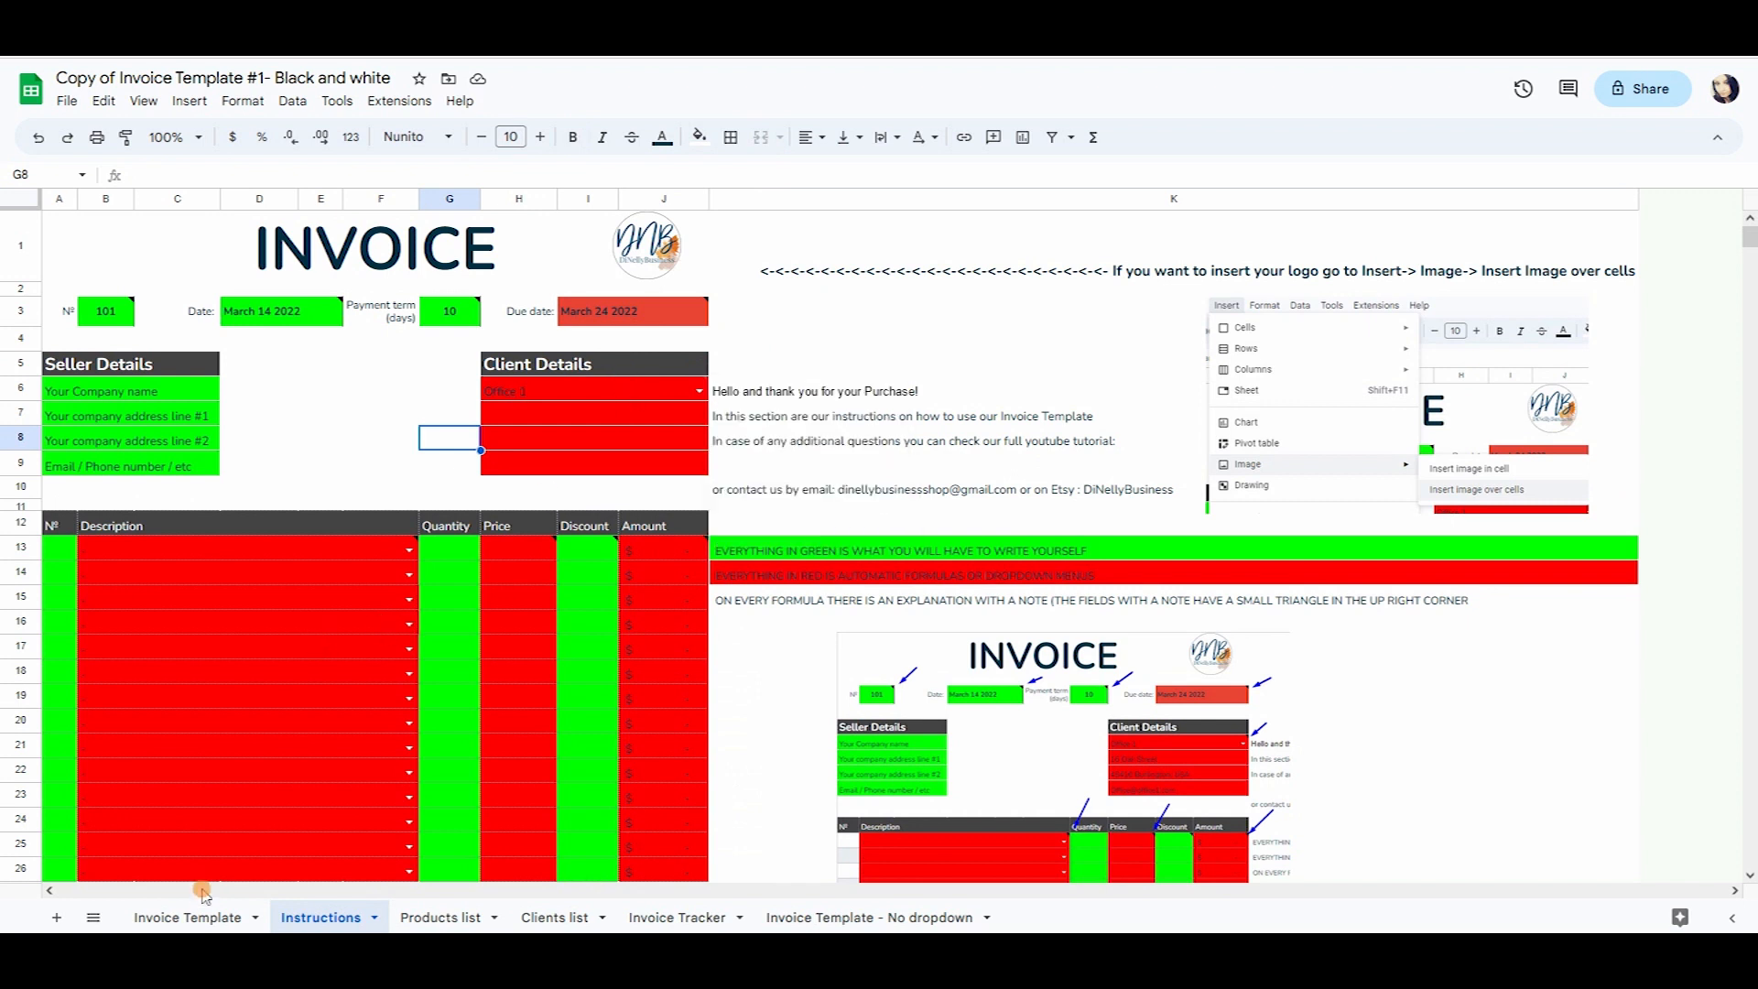
pyautogui.click(199, 917)
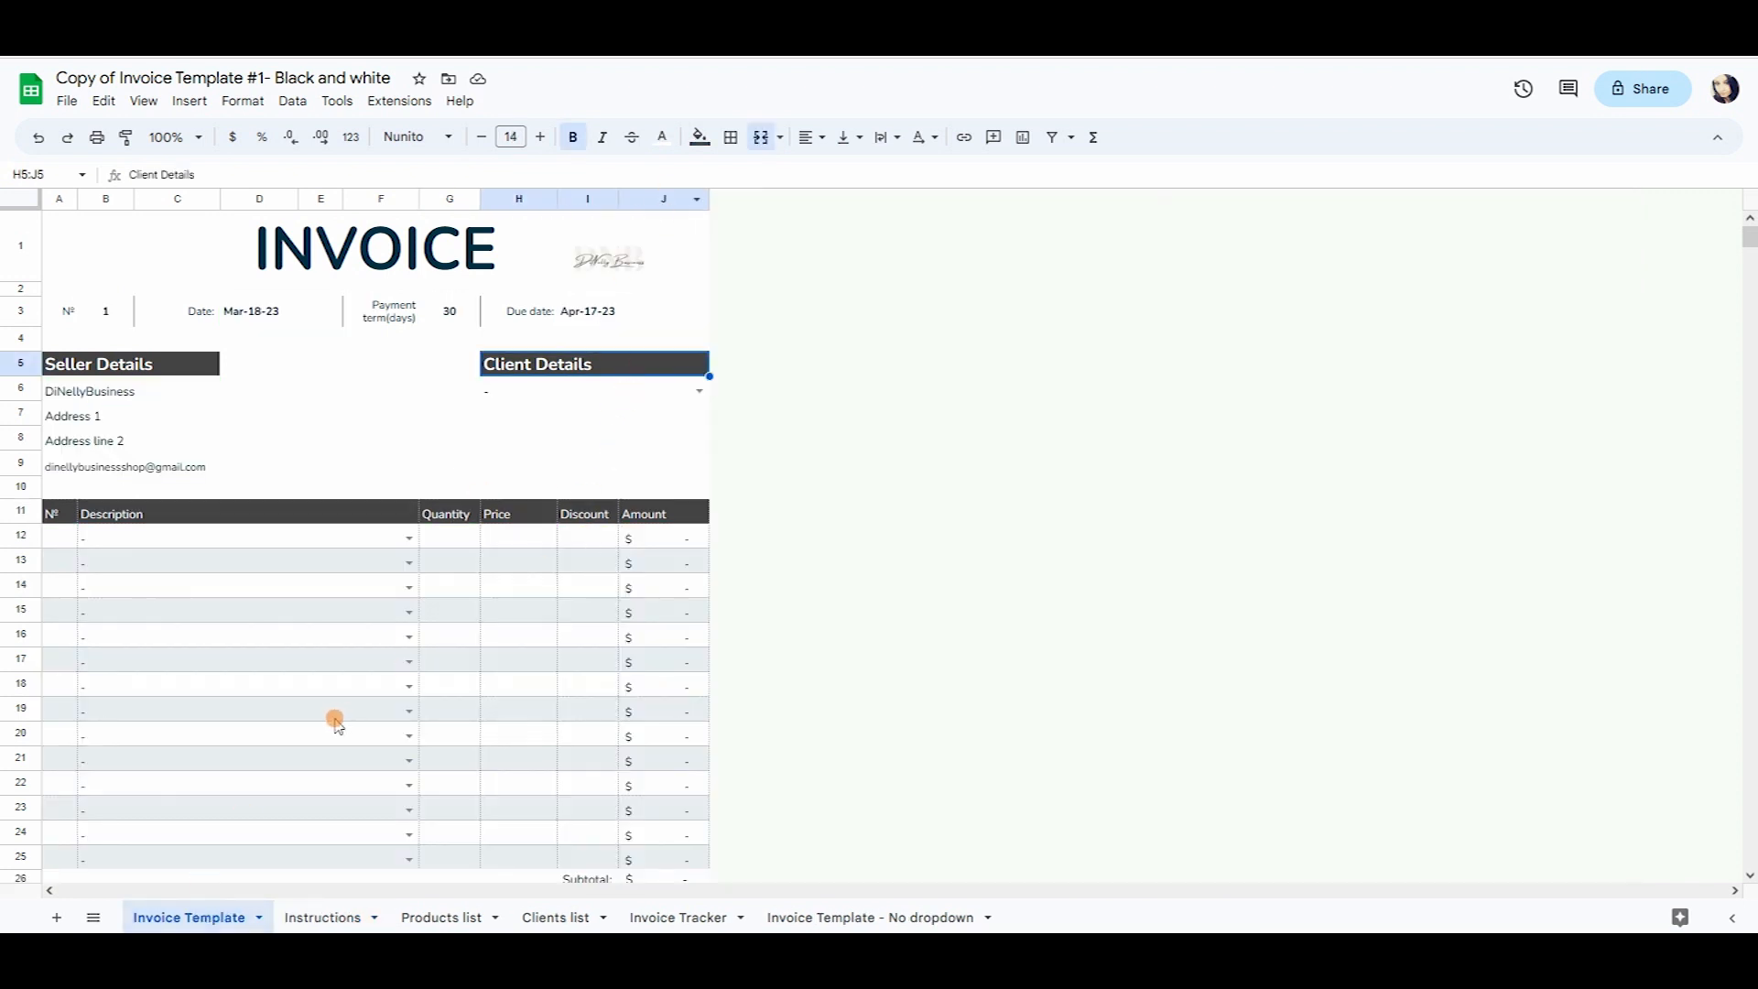
pyautogui.click(330, 919)
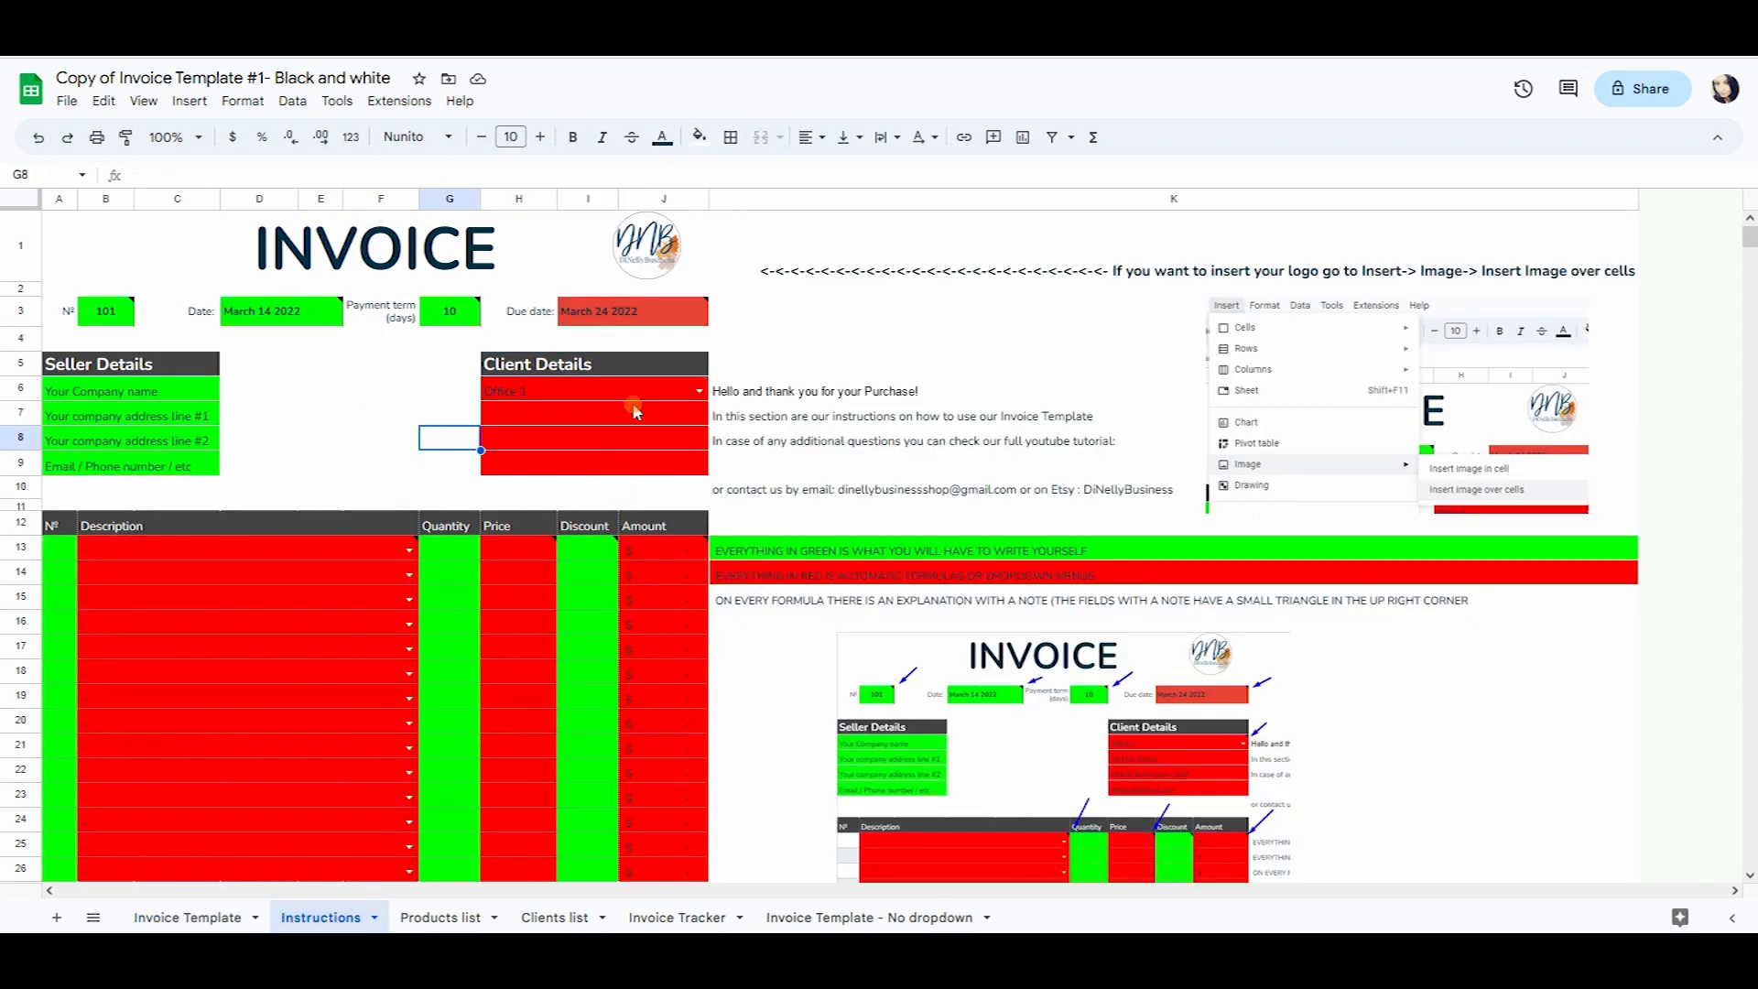
pyautogui.moveTo(638, 393)
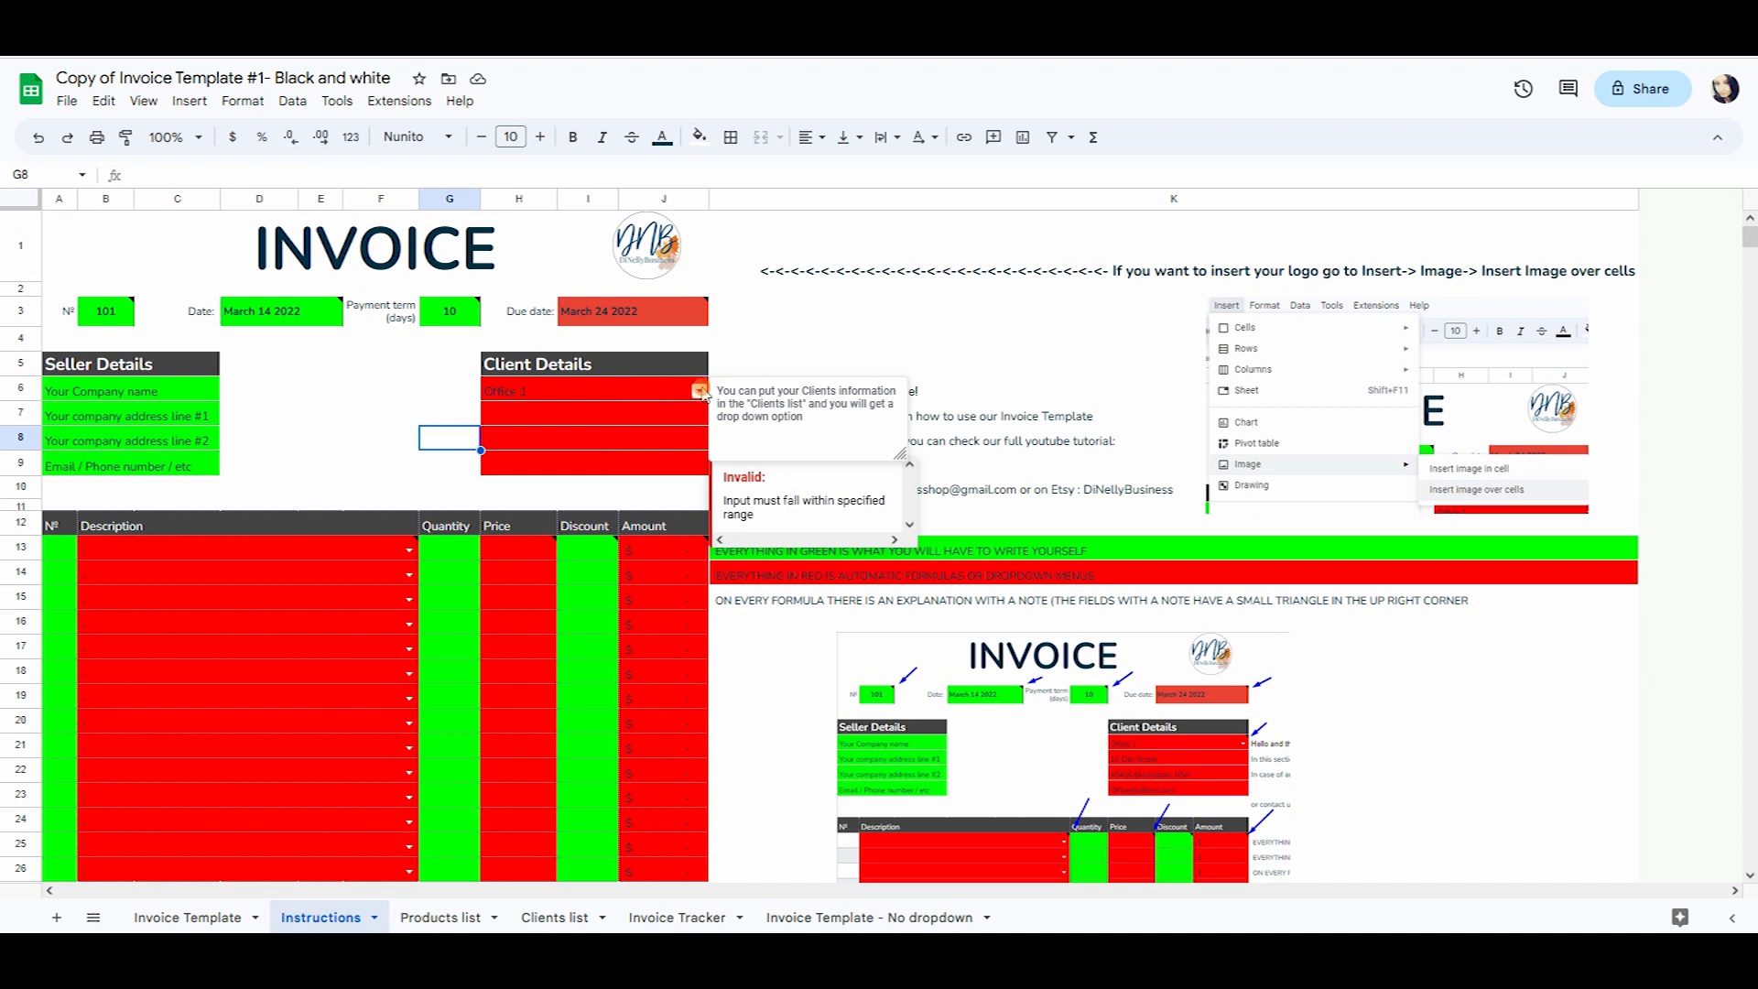
# Add client ABC to the Clients list with address '1', 'NY, USA' and its e-mail.
pyautogui.click(581, 918)
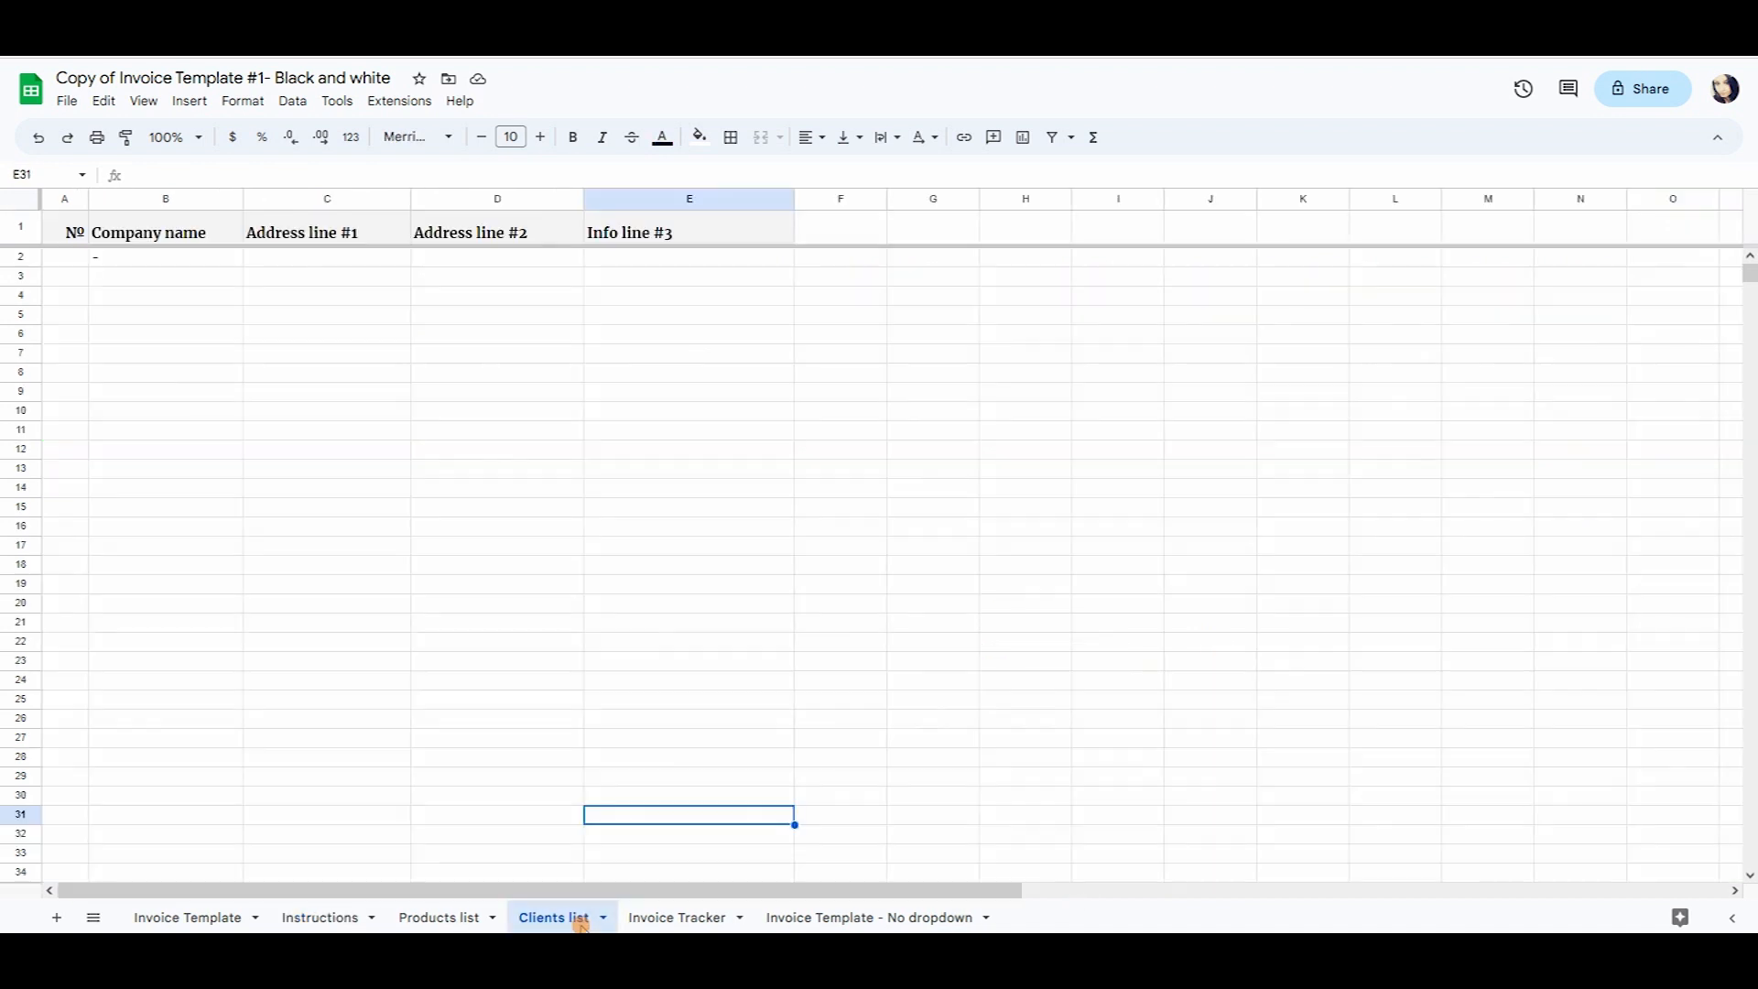
pyautogui.click(156, 263)
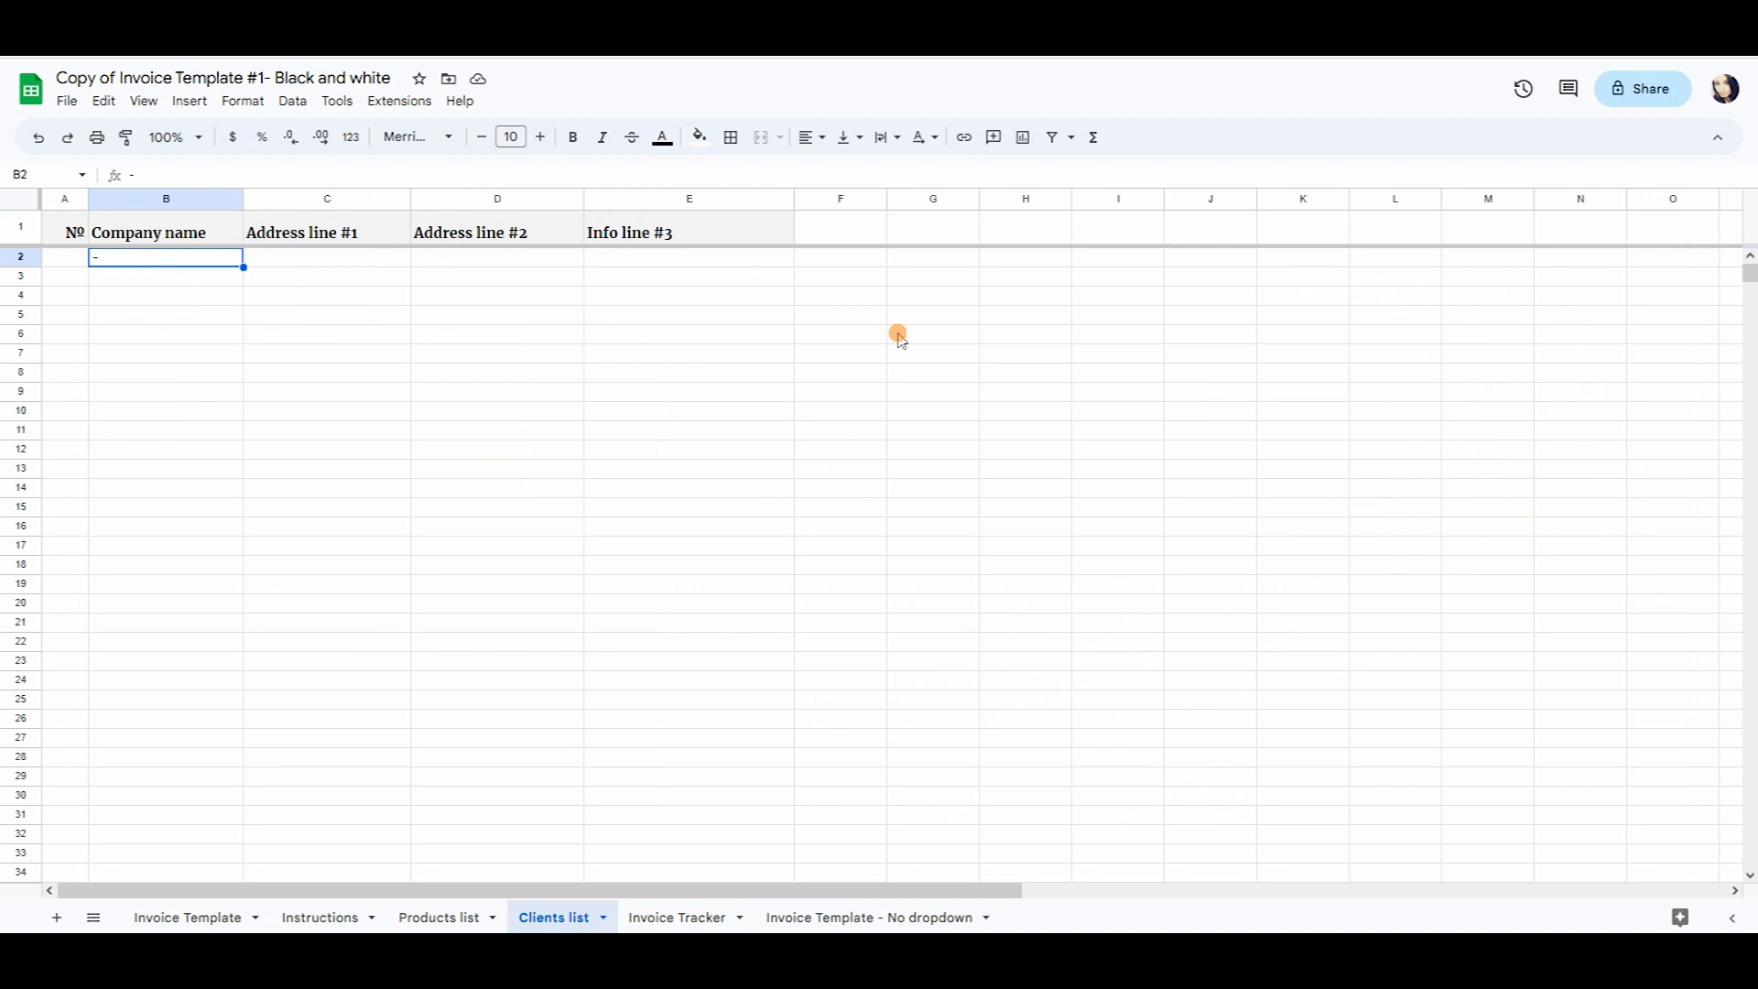
pyautogui.write('A')
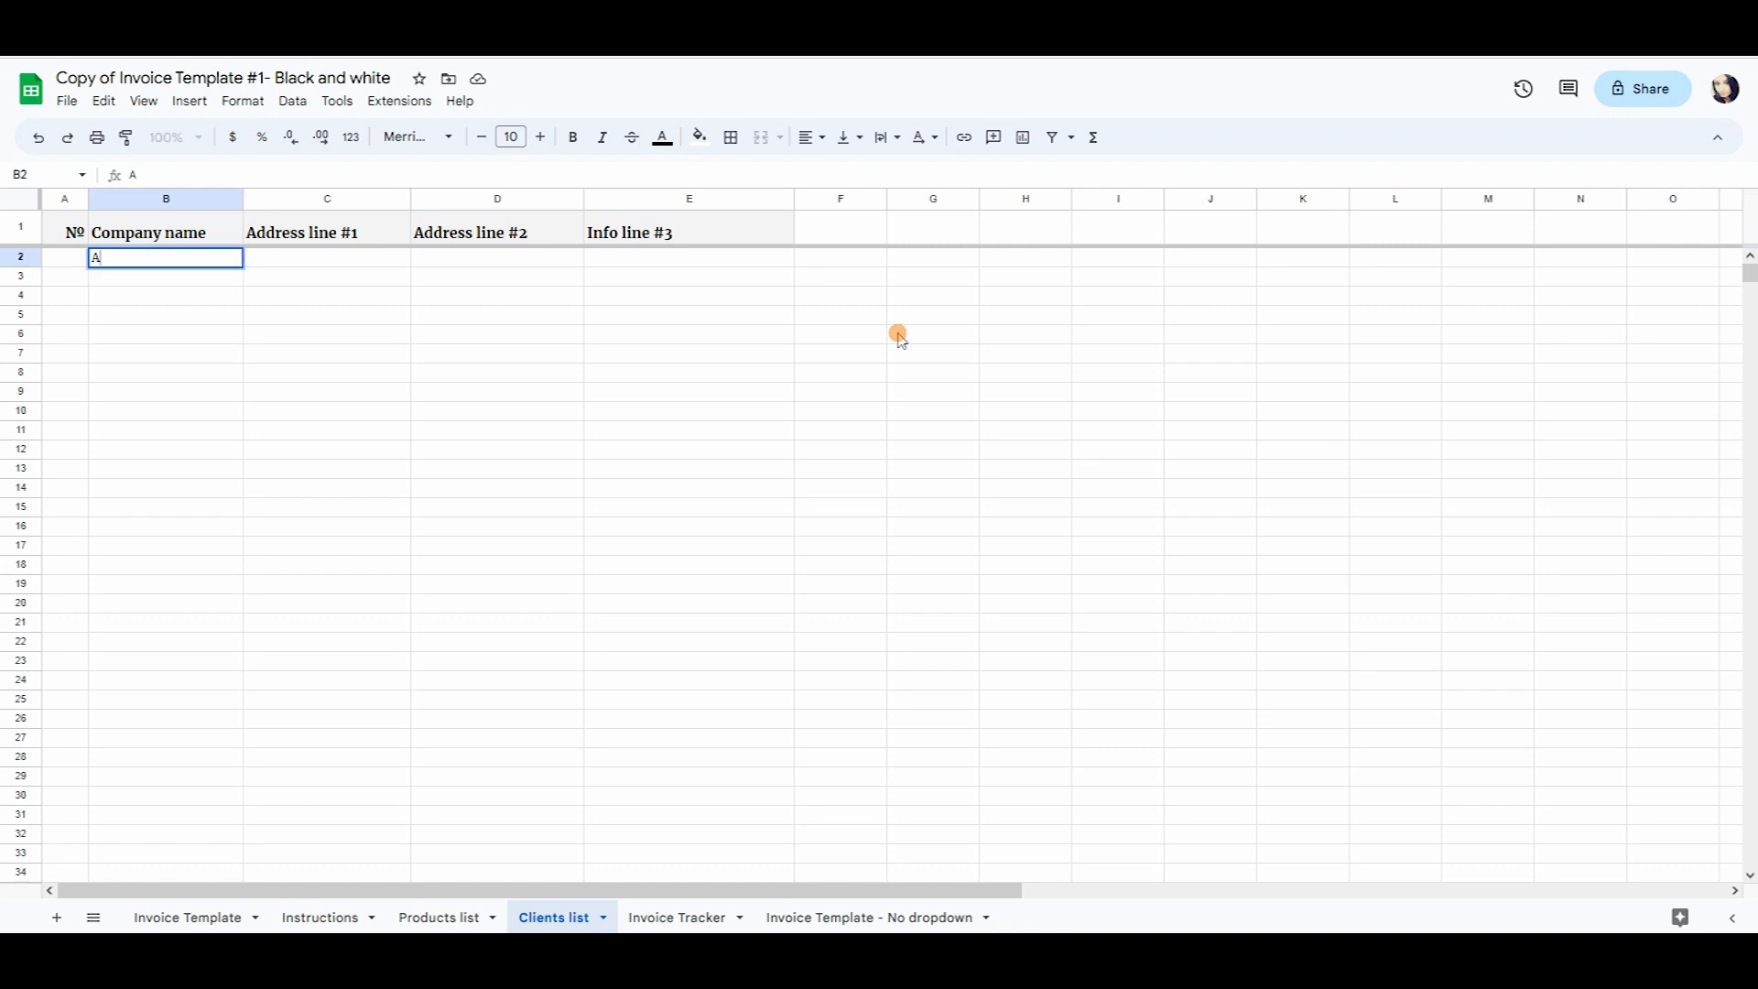
pyautogui.write('BV')
pyautogui.write('C')
pyautogui.press('Tab')
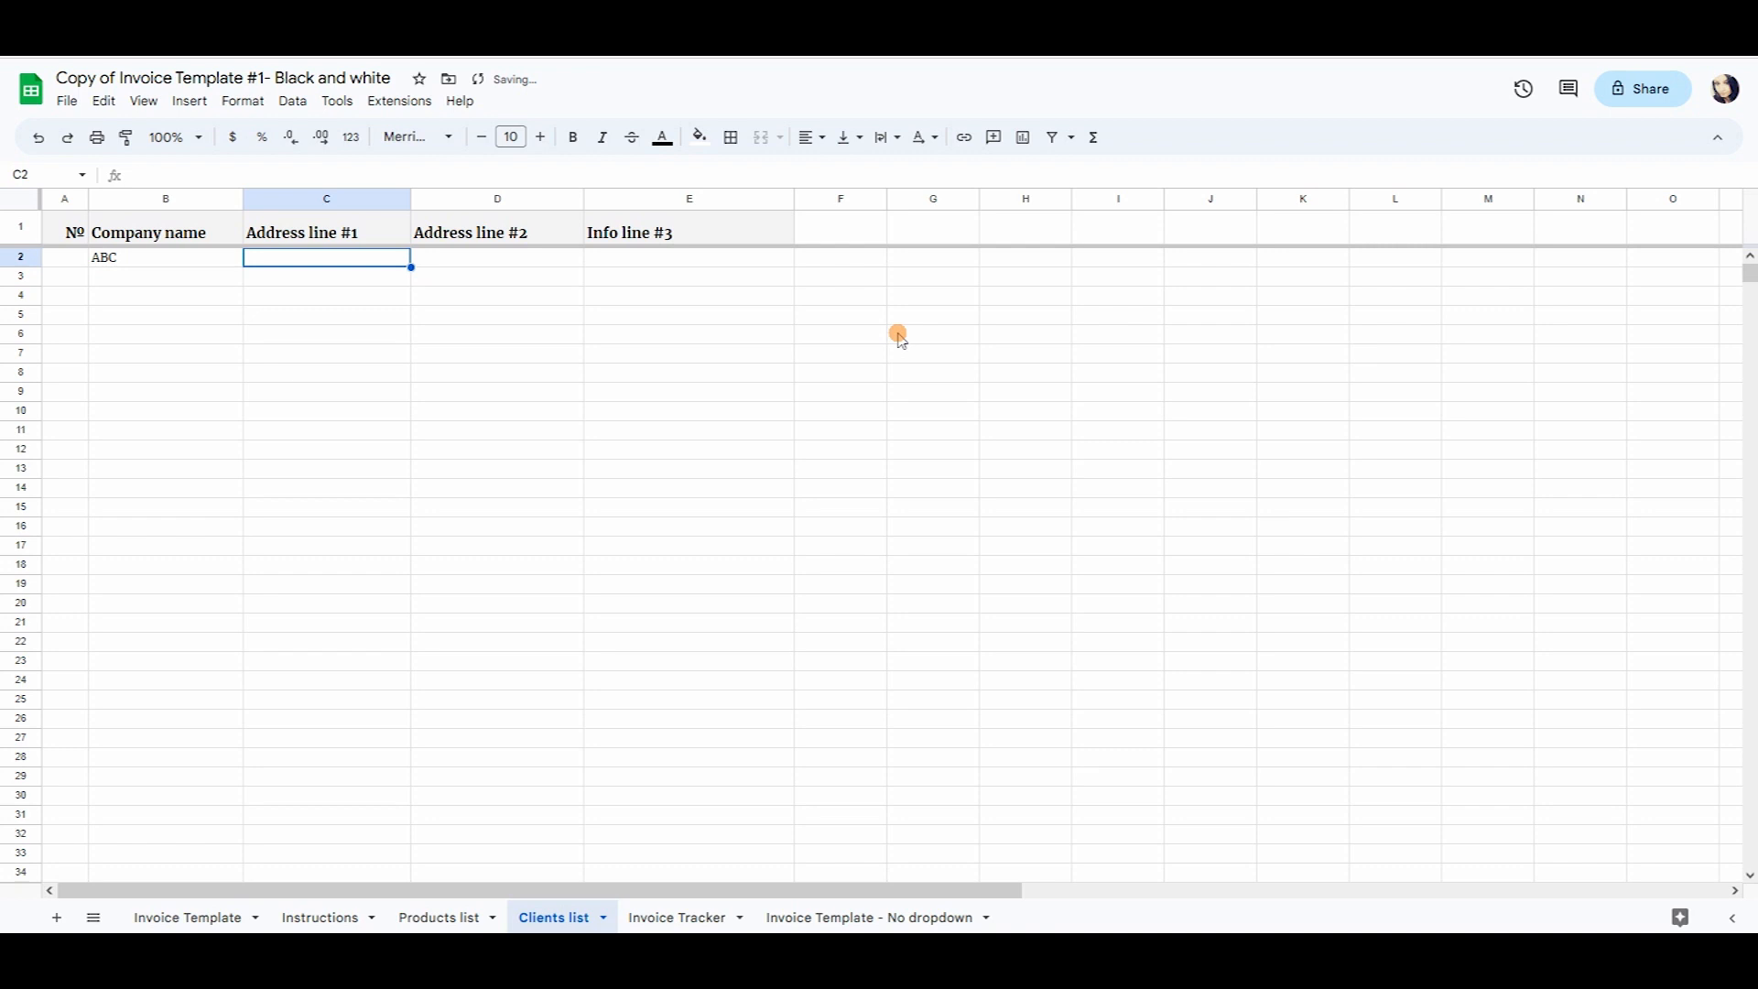
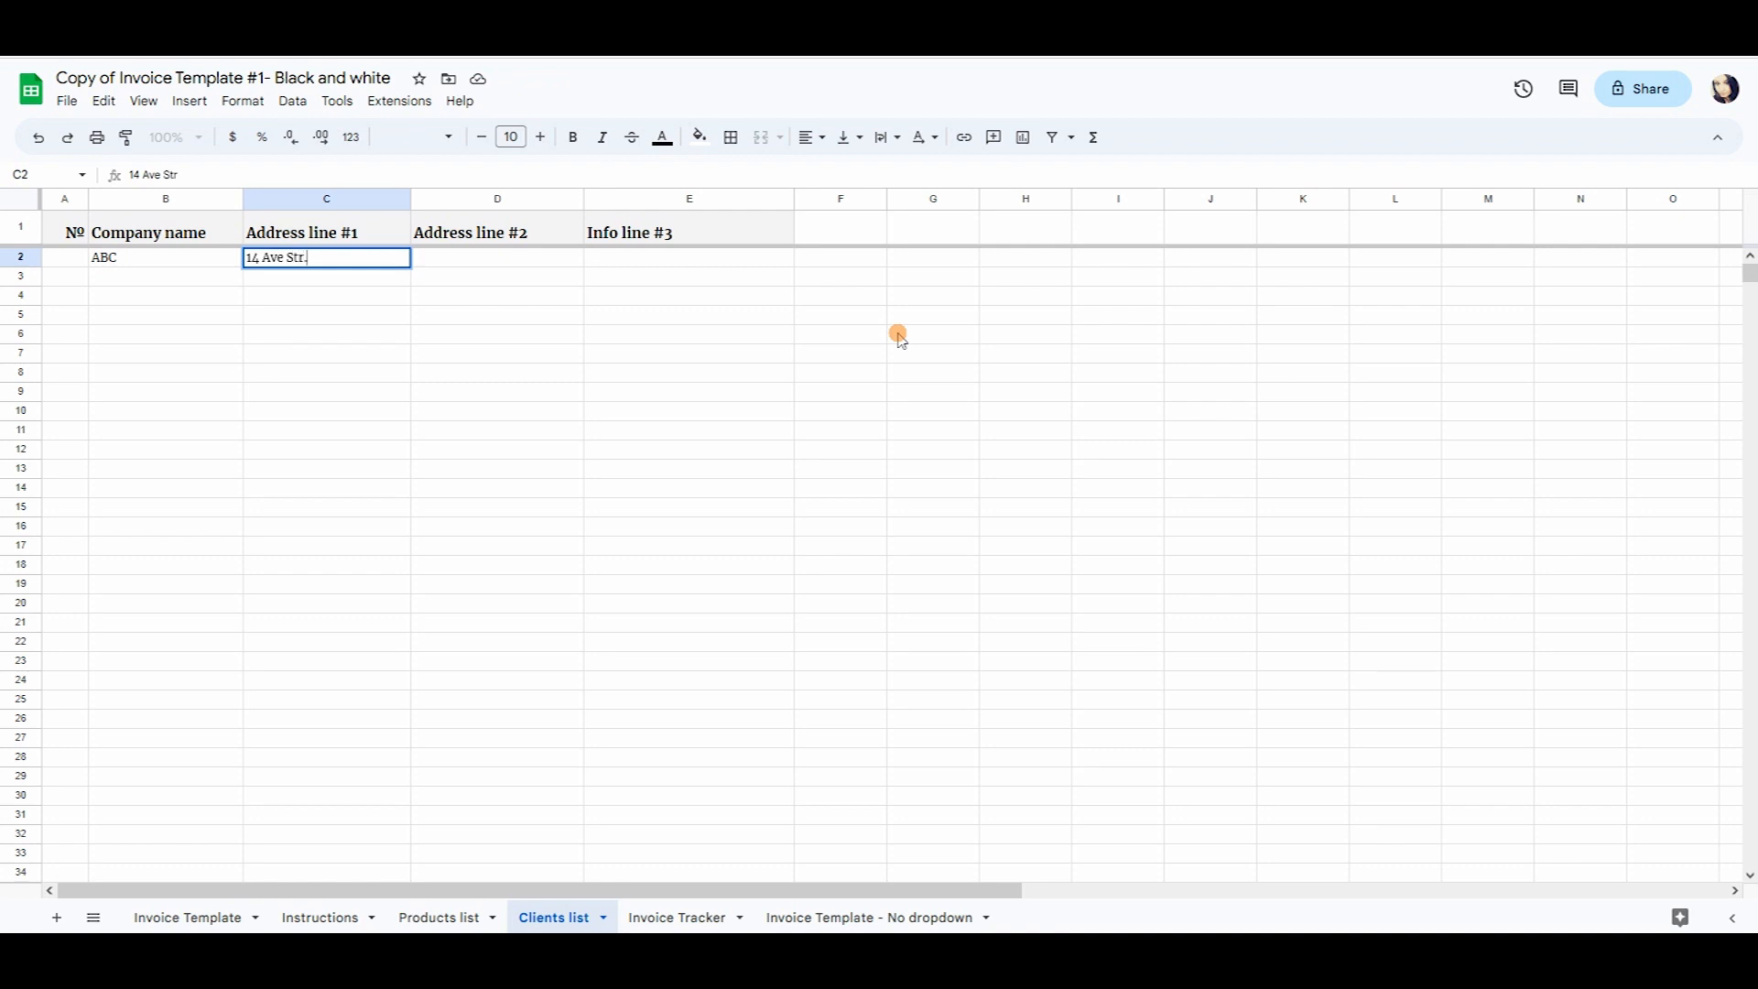
pyautogui.press('Tab')
pyautogui.write('NY, USA')
pyautogui.press('Tab')
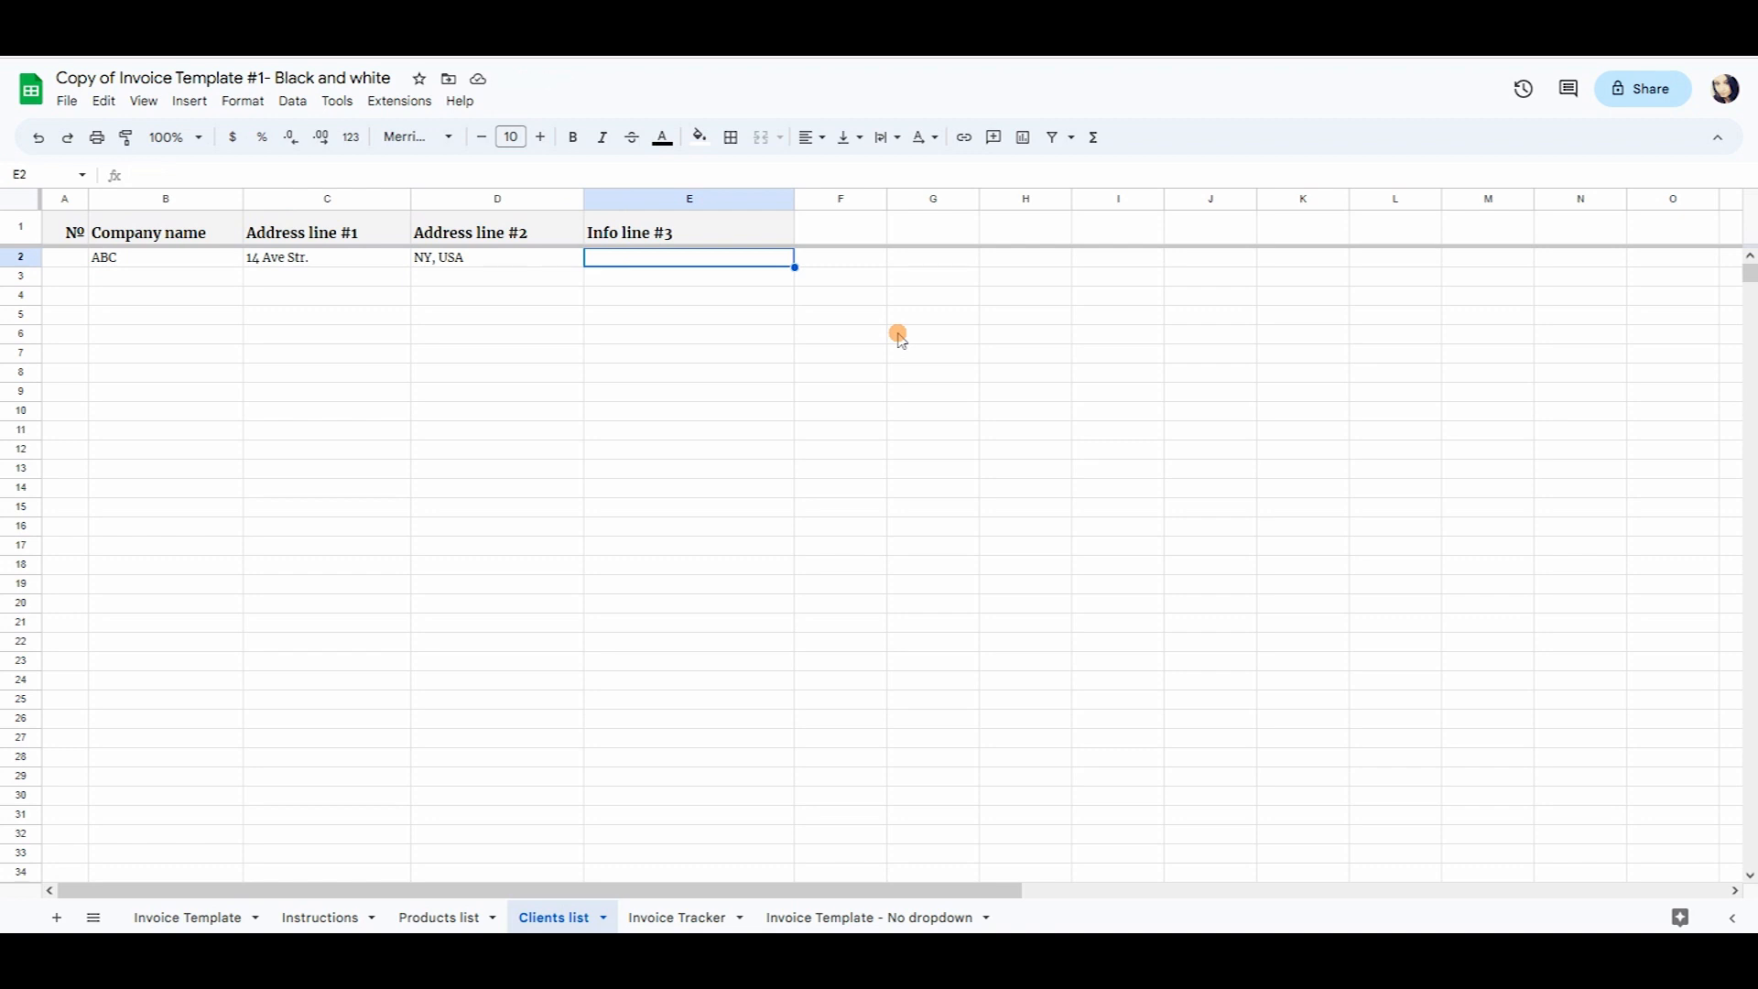
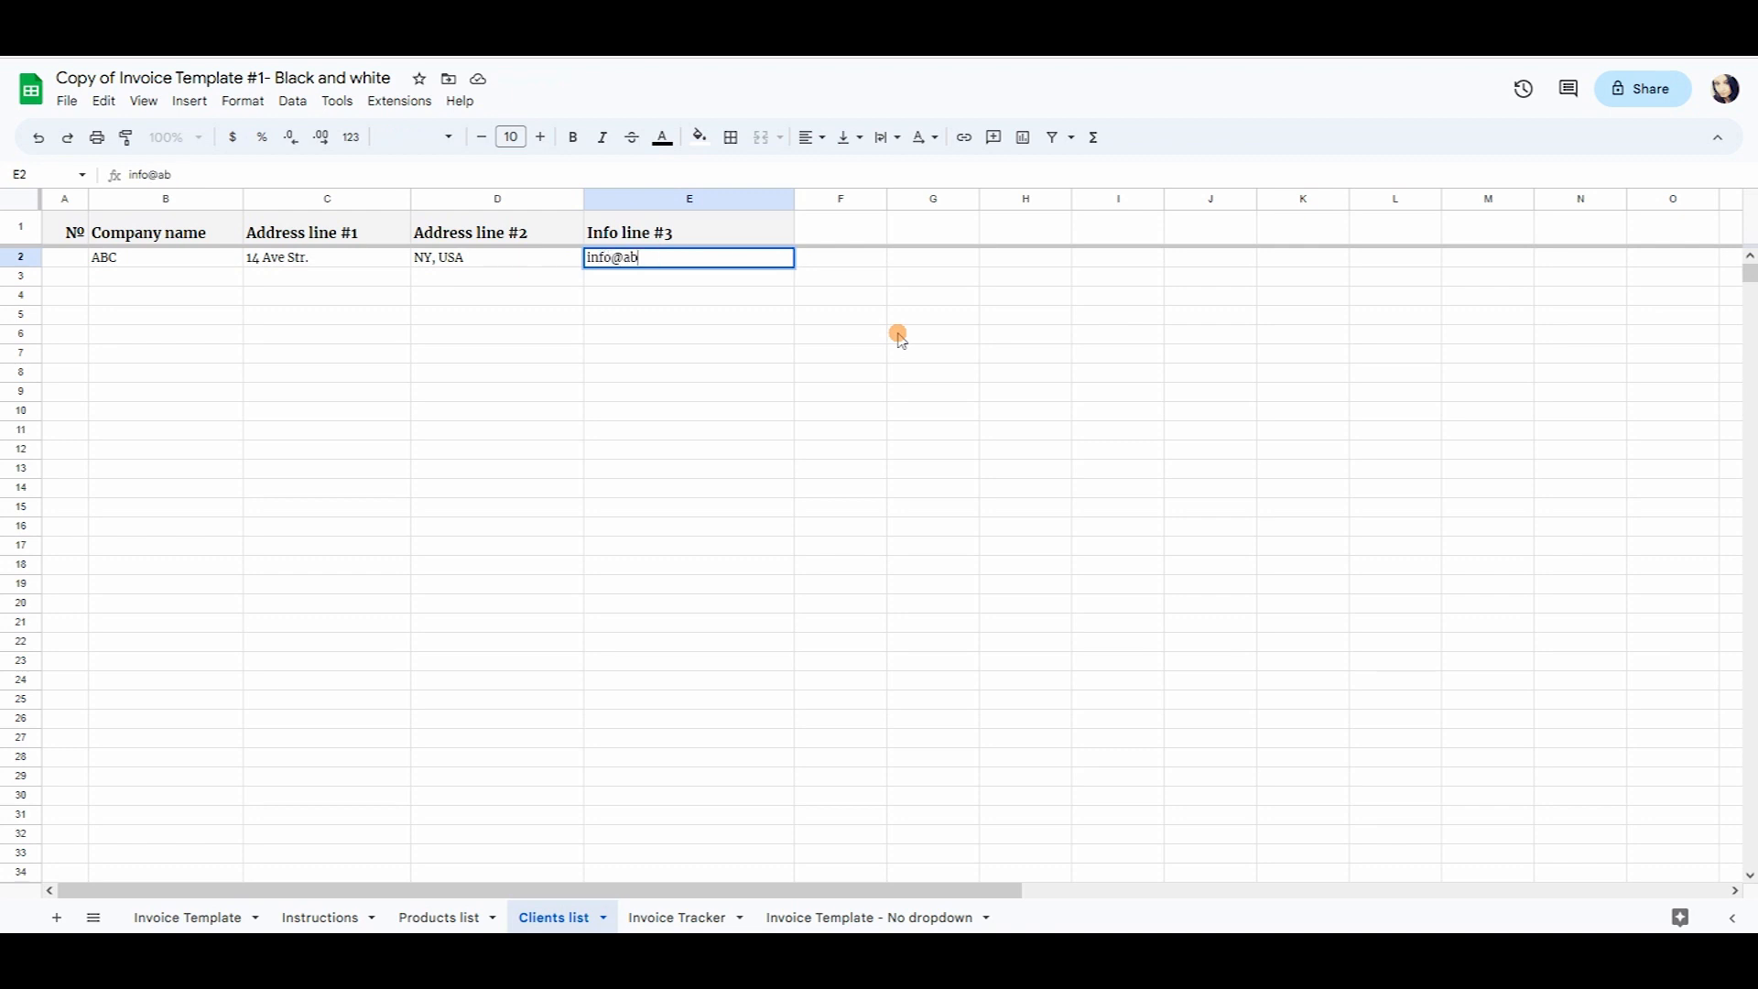
pyautogui.press('Return')
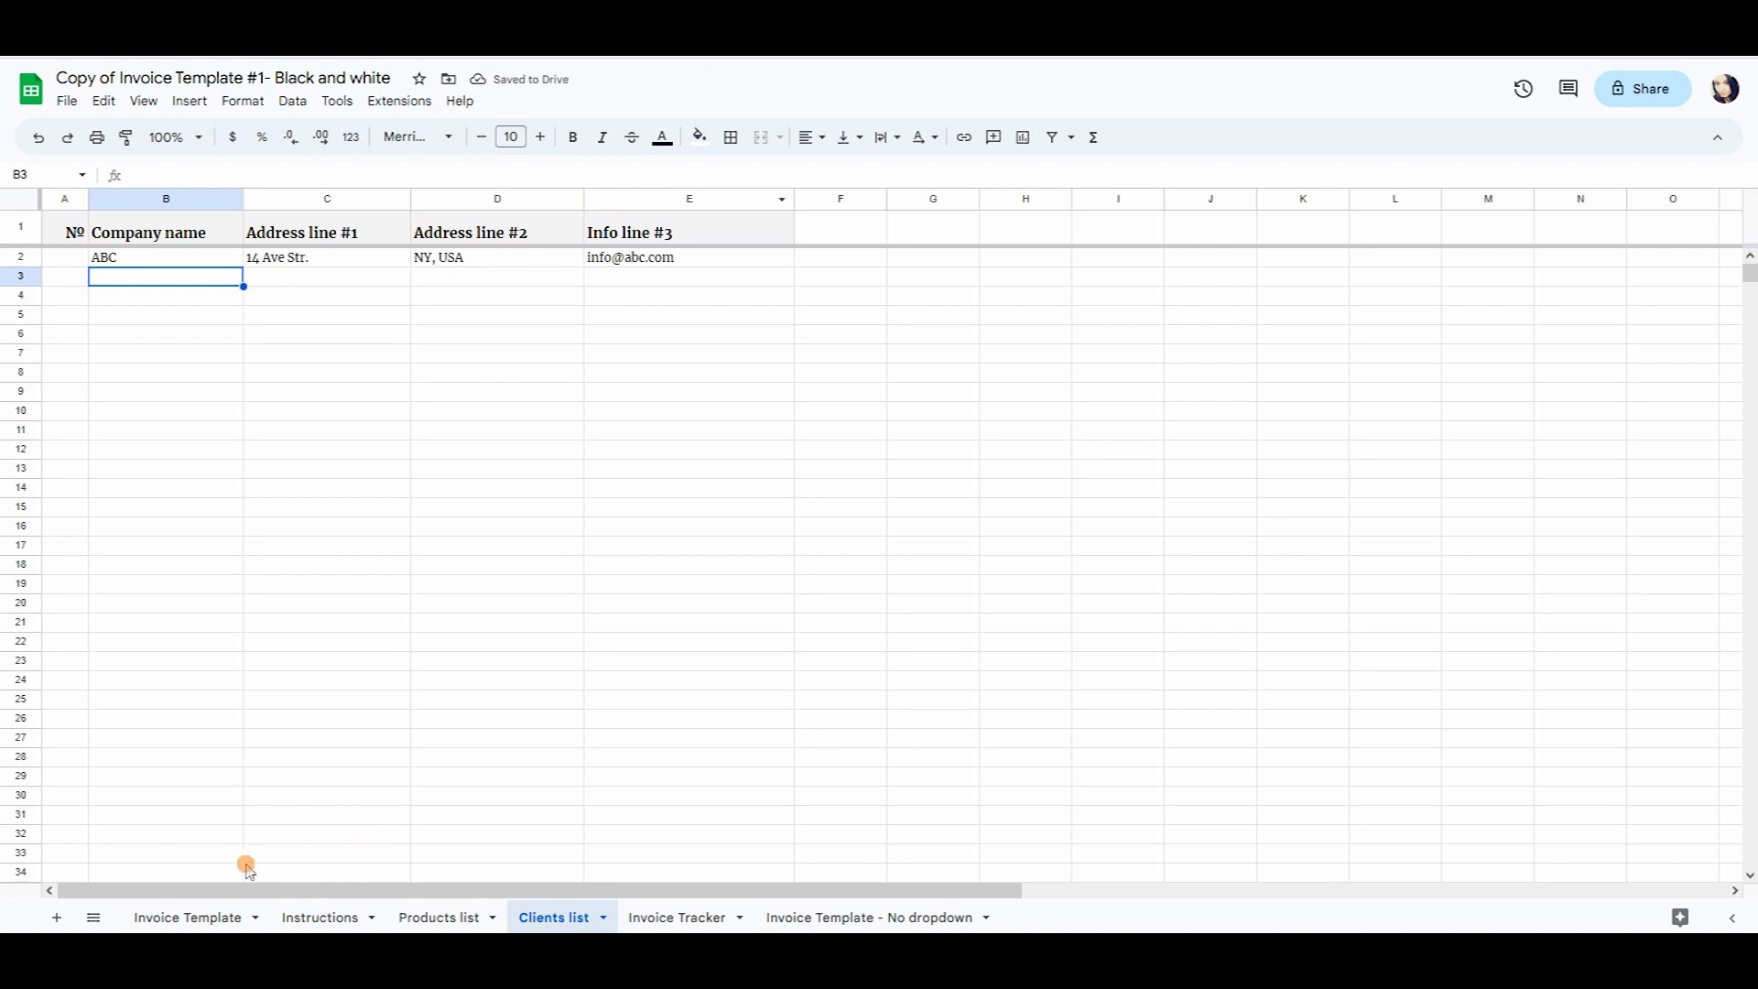
pyautogui.click(194, 914)
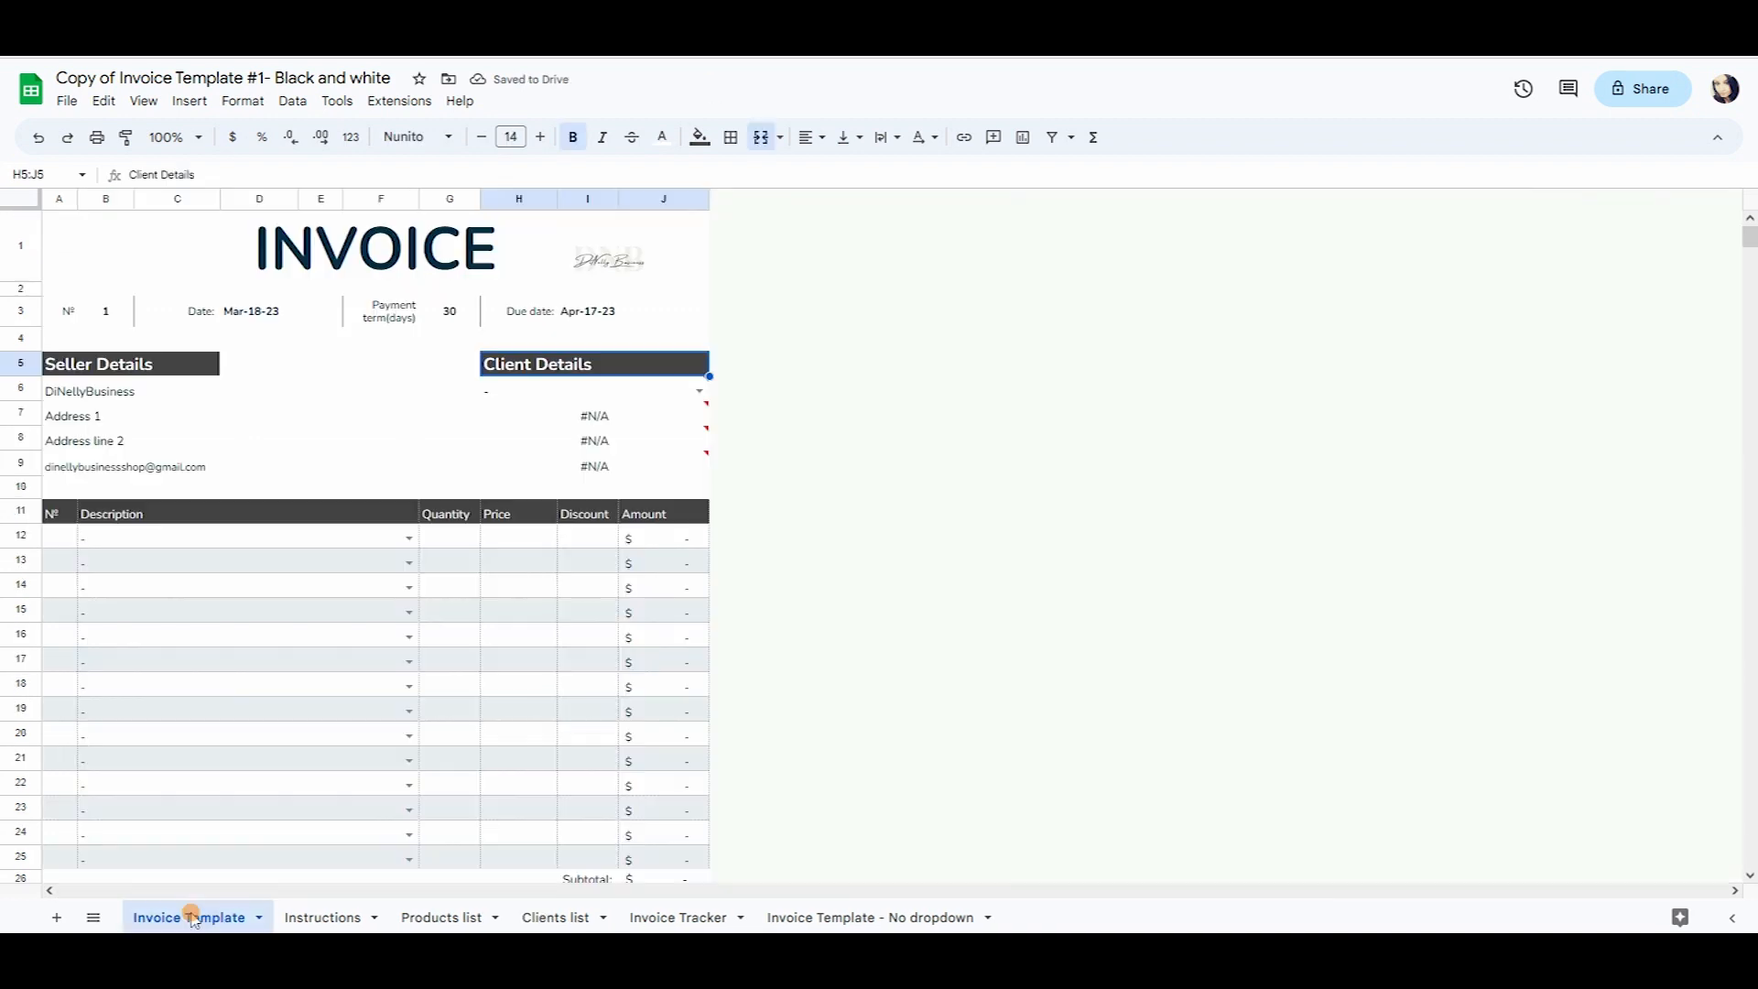
# Choose ABC from the client dropdown in H6.
pyautogui.click(664, 393)
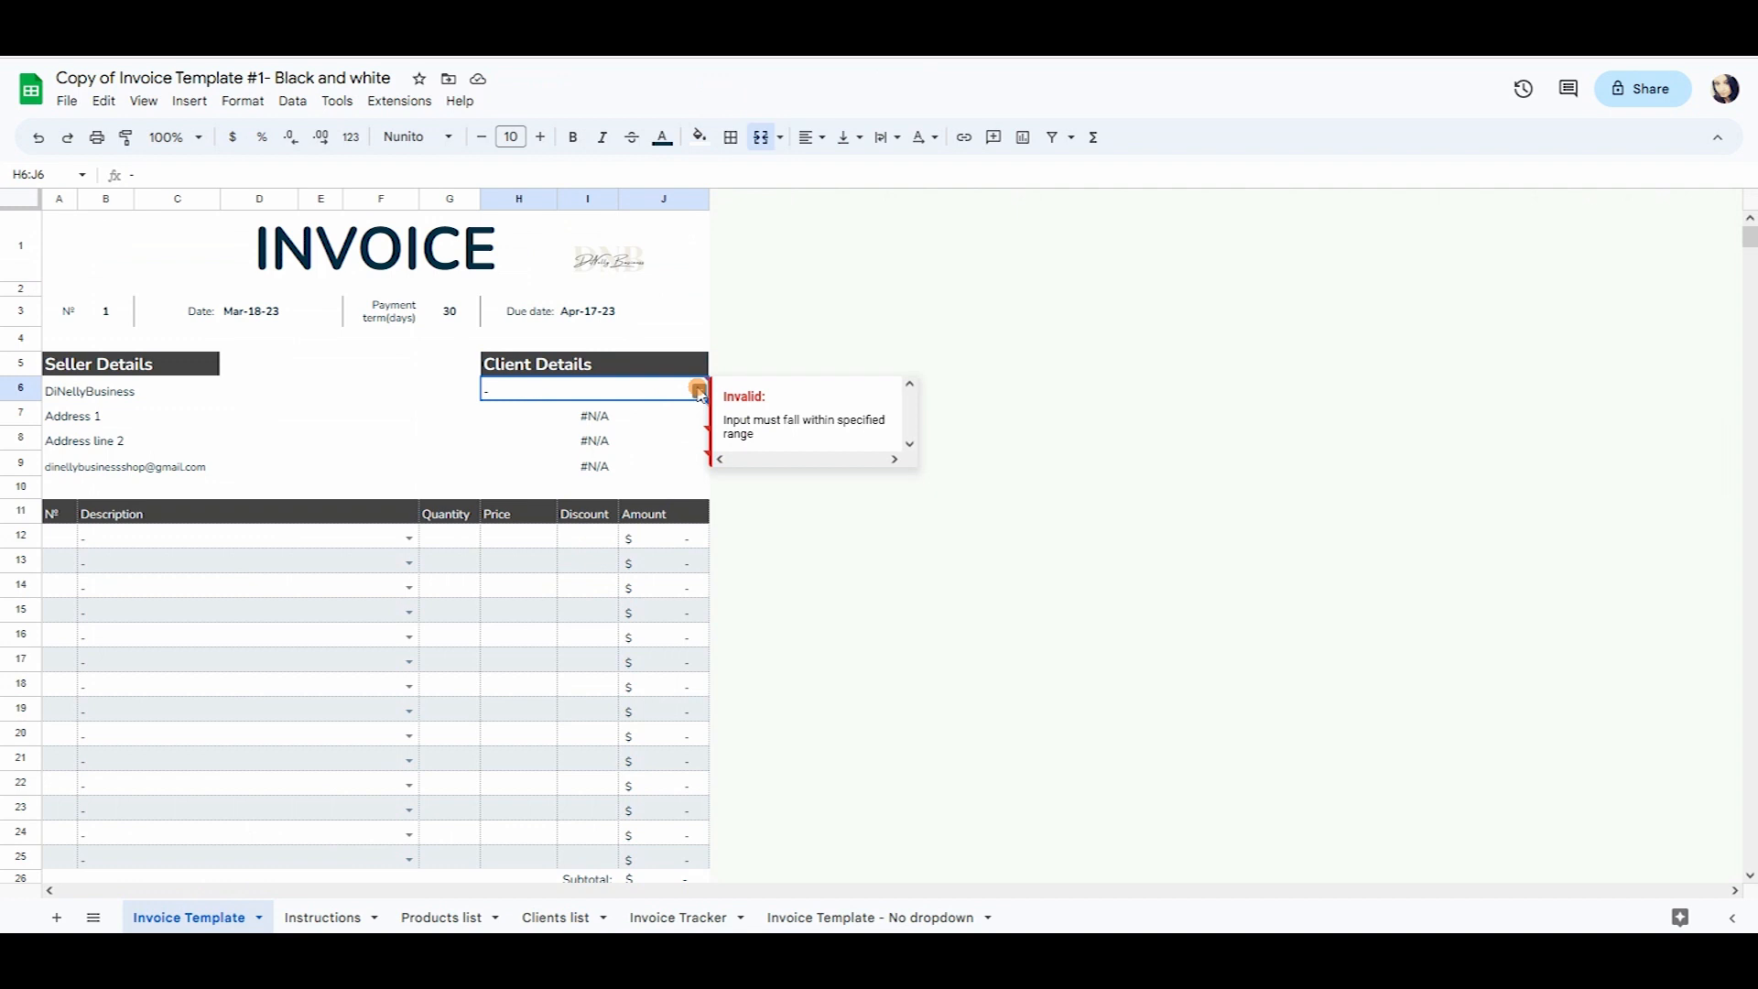
pyautogui.click(699, 392)
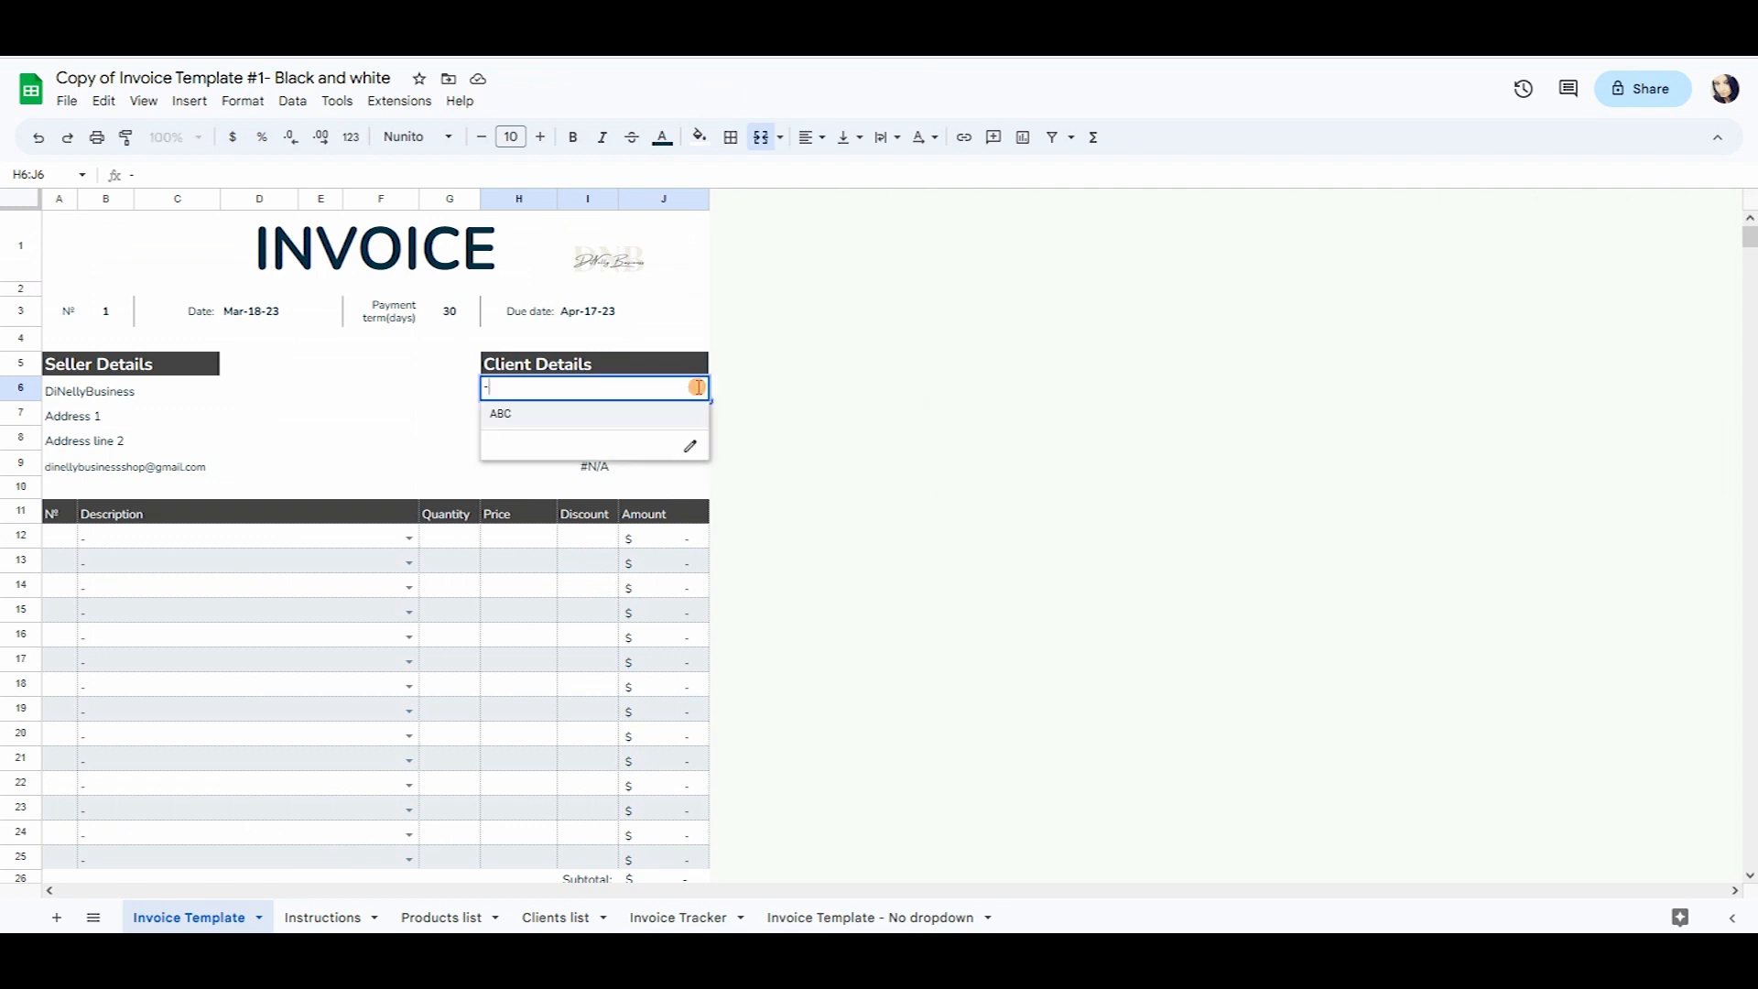
pyautogui.click(505, 417)
# Inspect the VLOOKUP formulas filling the client's address, city and e-mail, then the line item table.
pyautogui.click(553, 425)
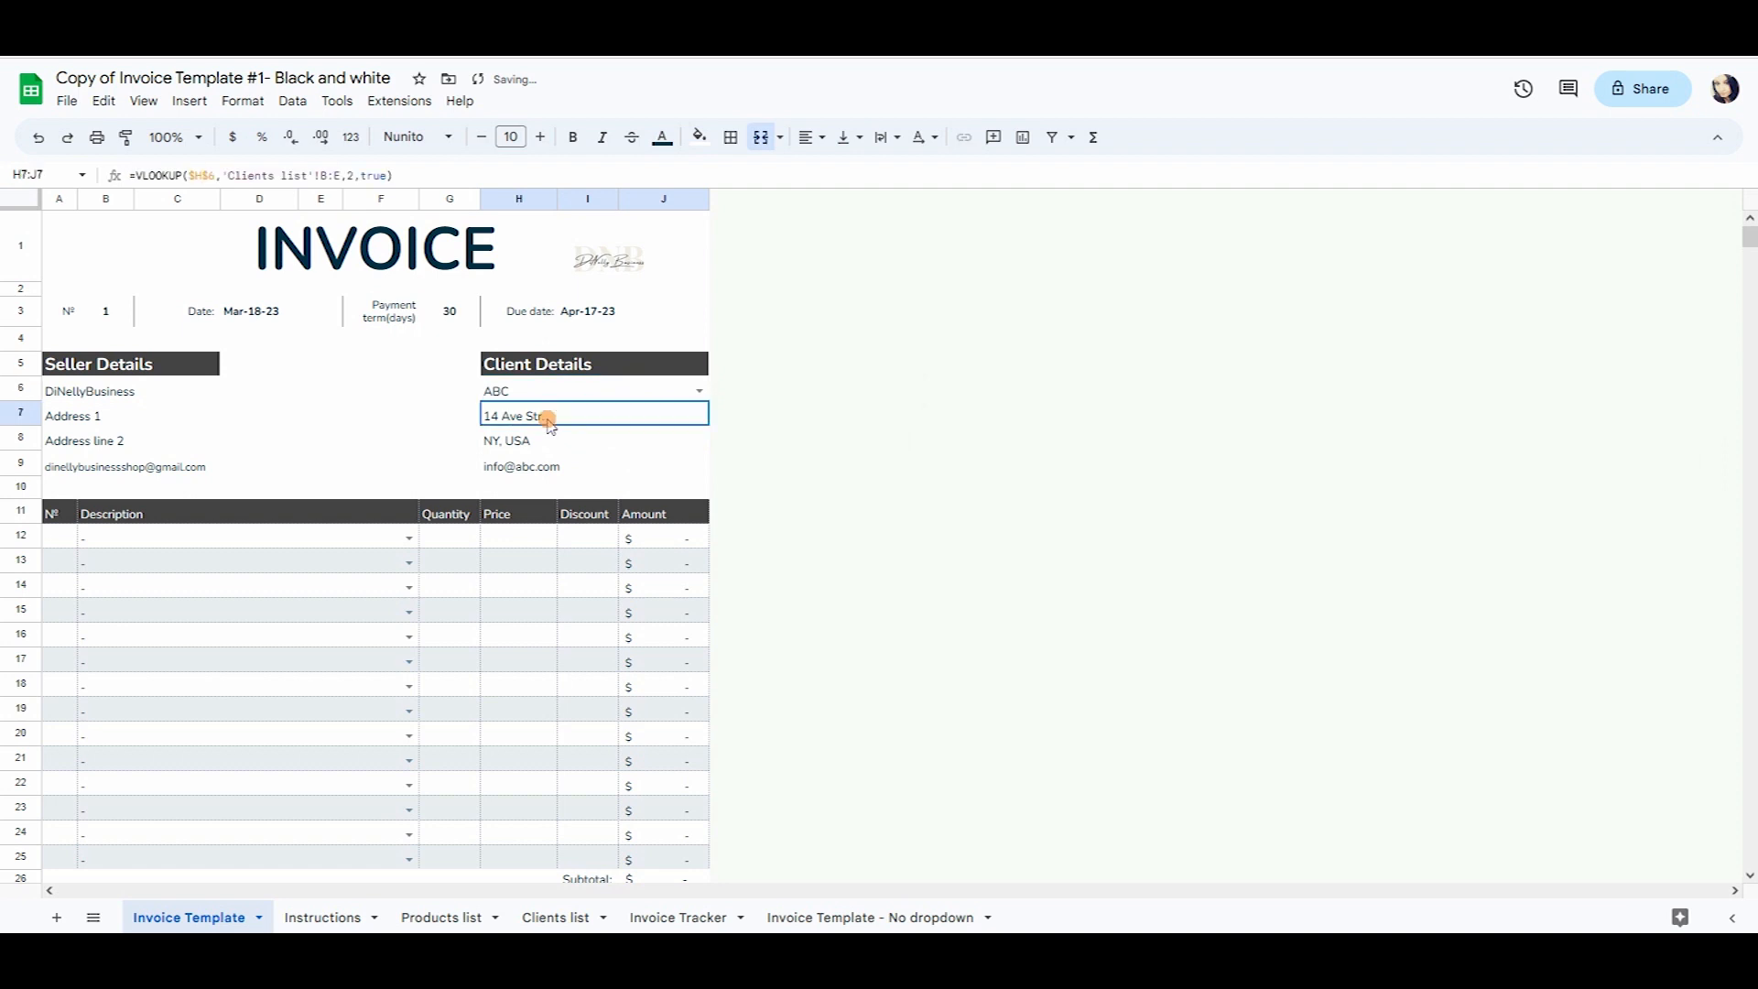
pyautogui.click(546, 443)
pyautogui.click(563, 427)
pyautogui.click(559, 442)
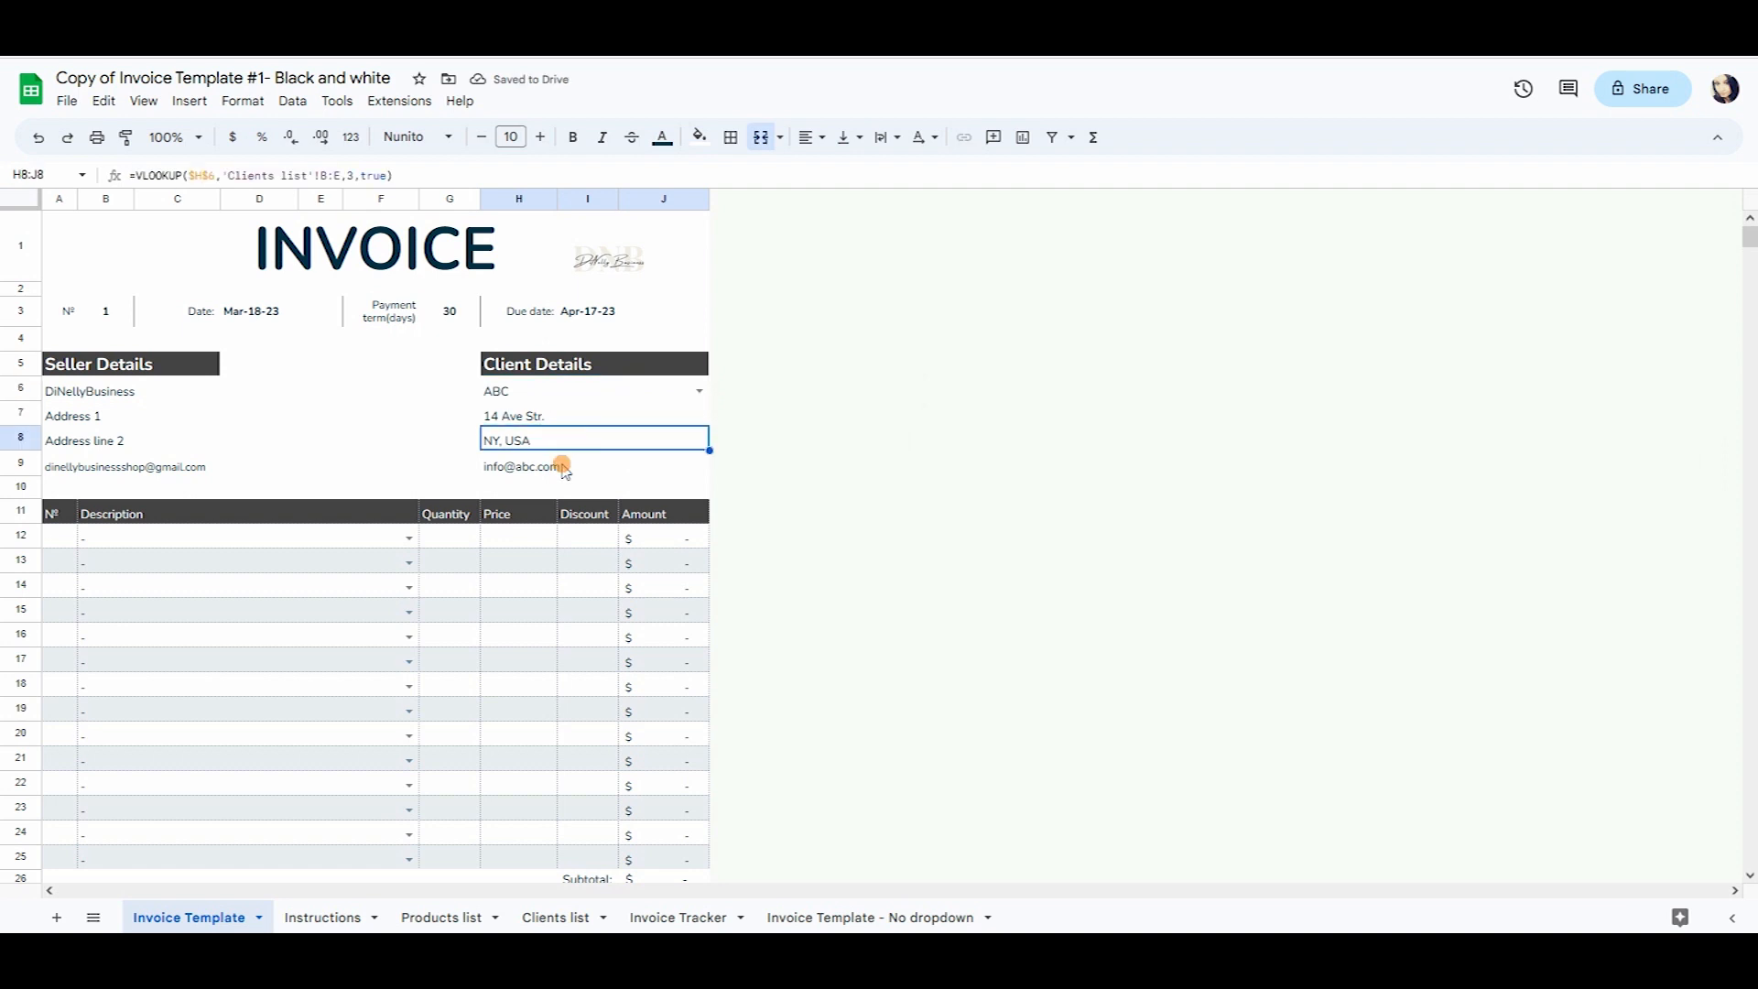
pyautogui.click(550, 465)
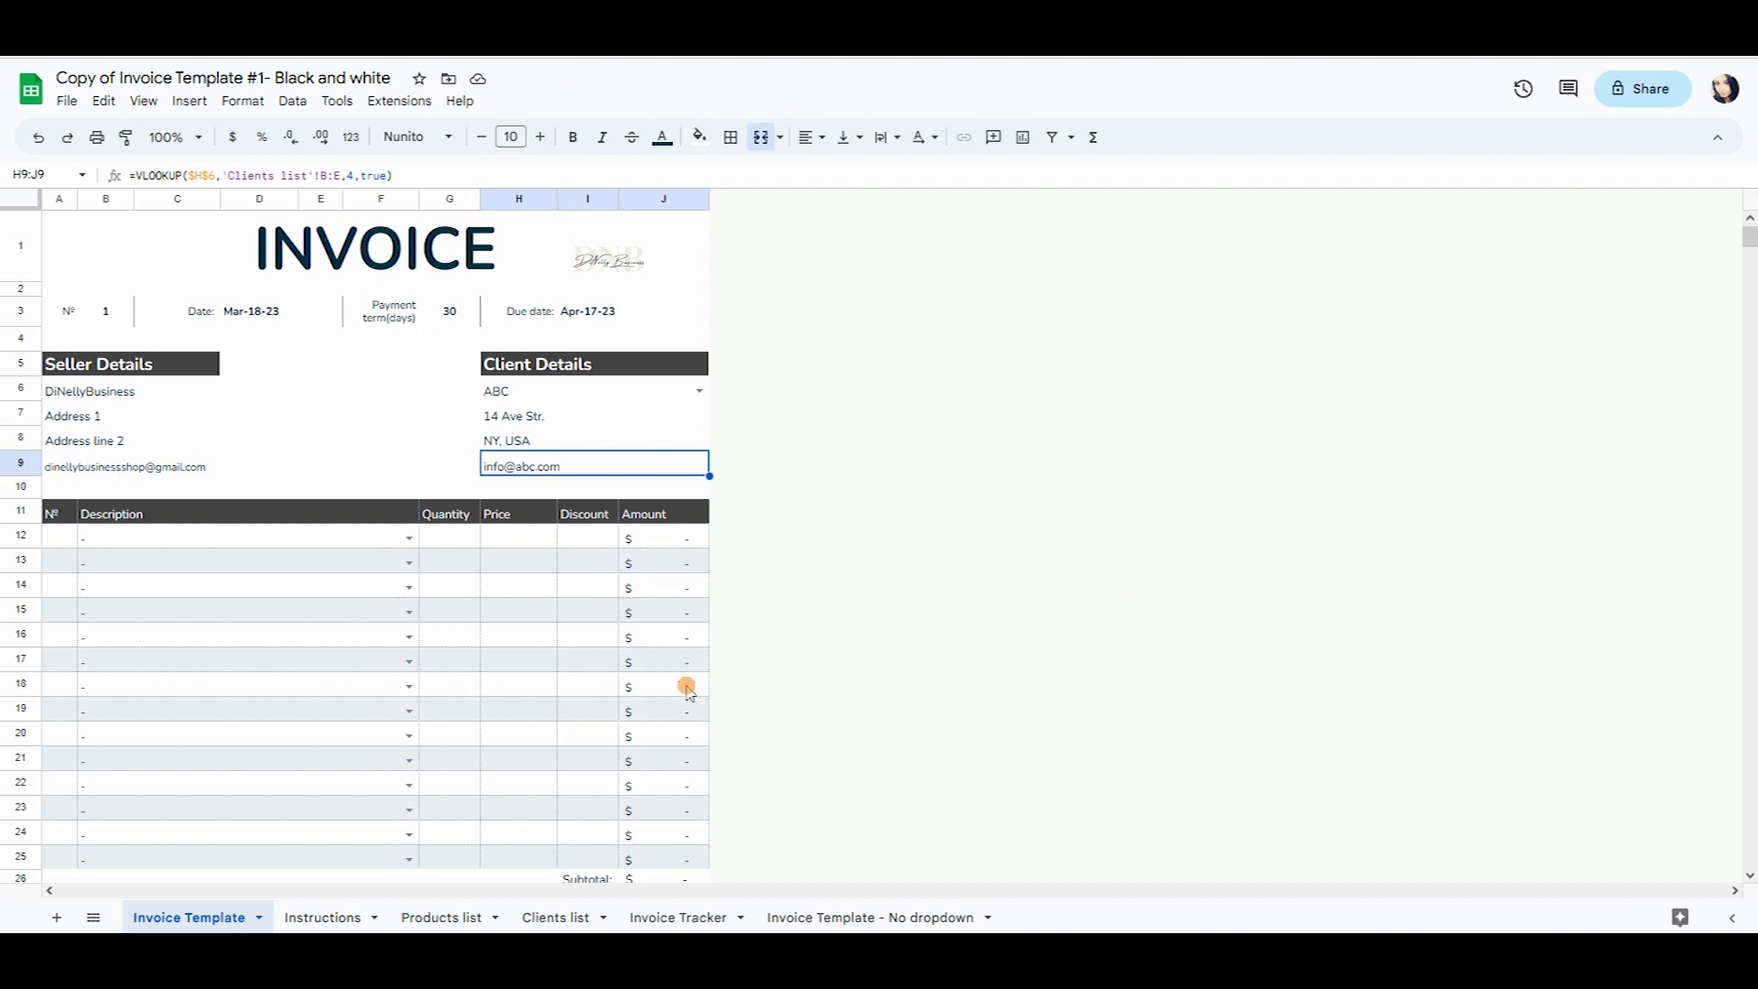
pyautogui.click(688, 392)
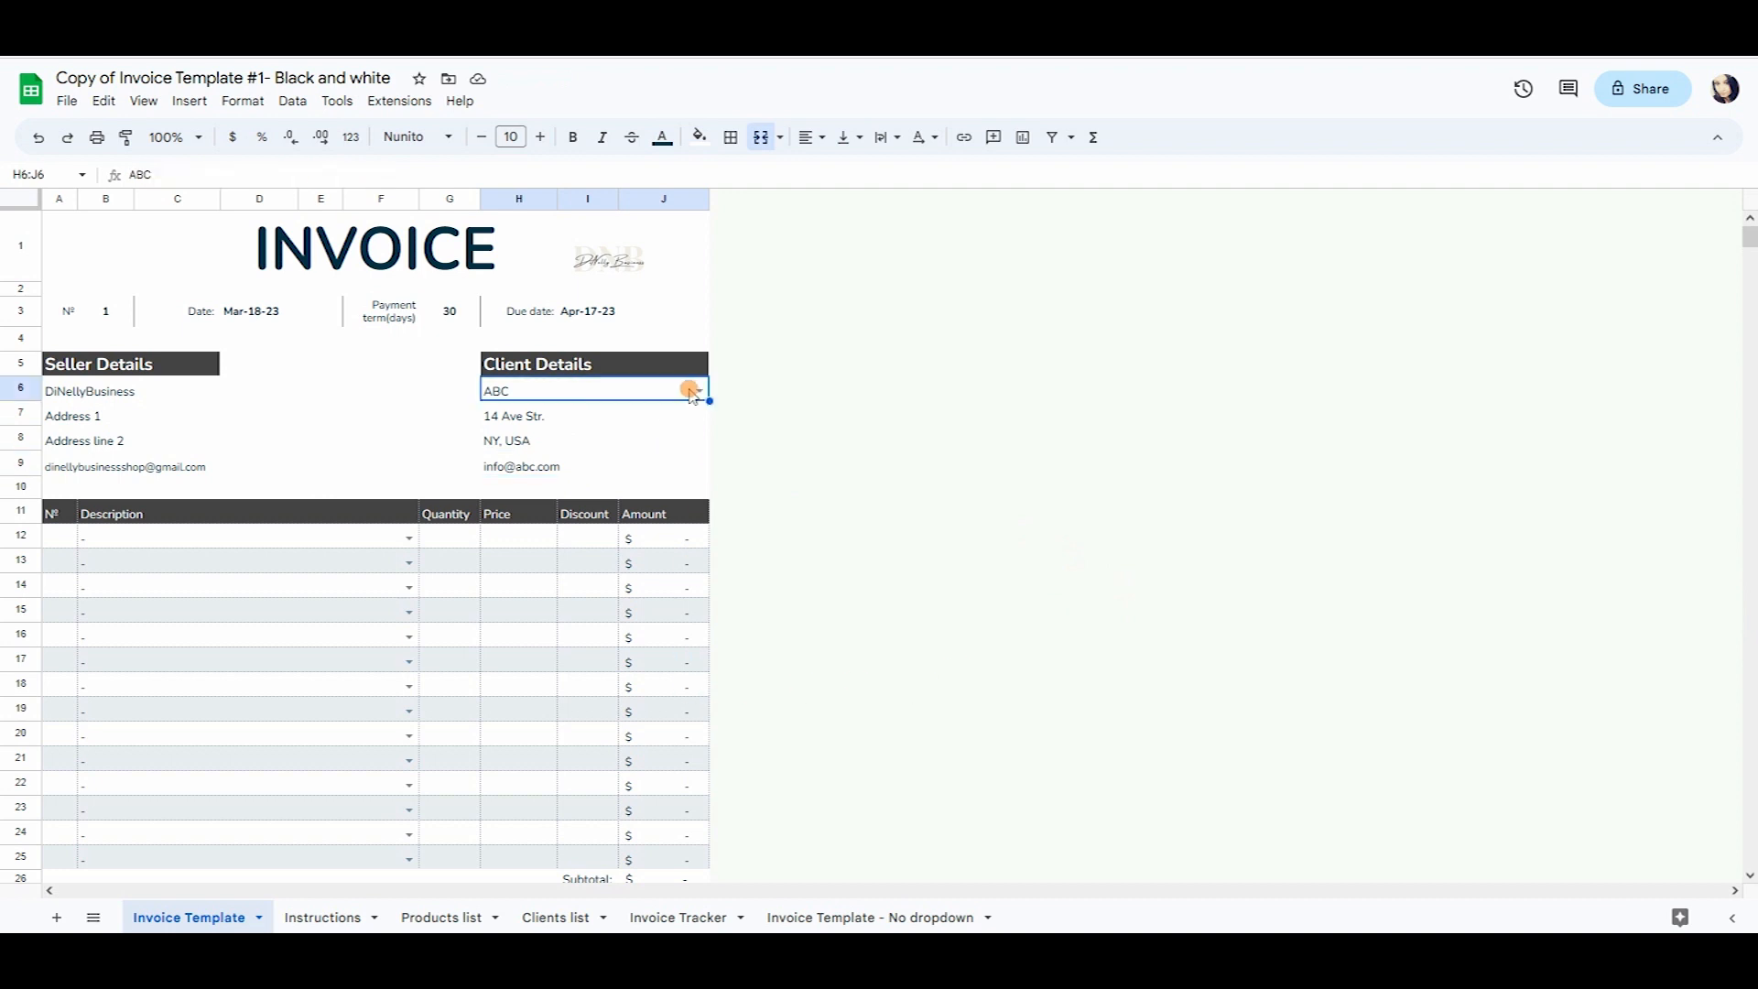
pyautogui.click(400, 563)
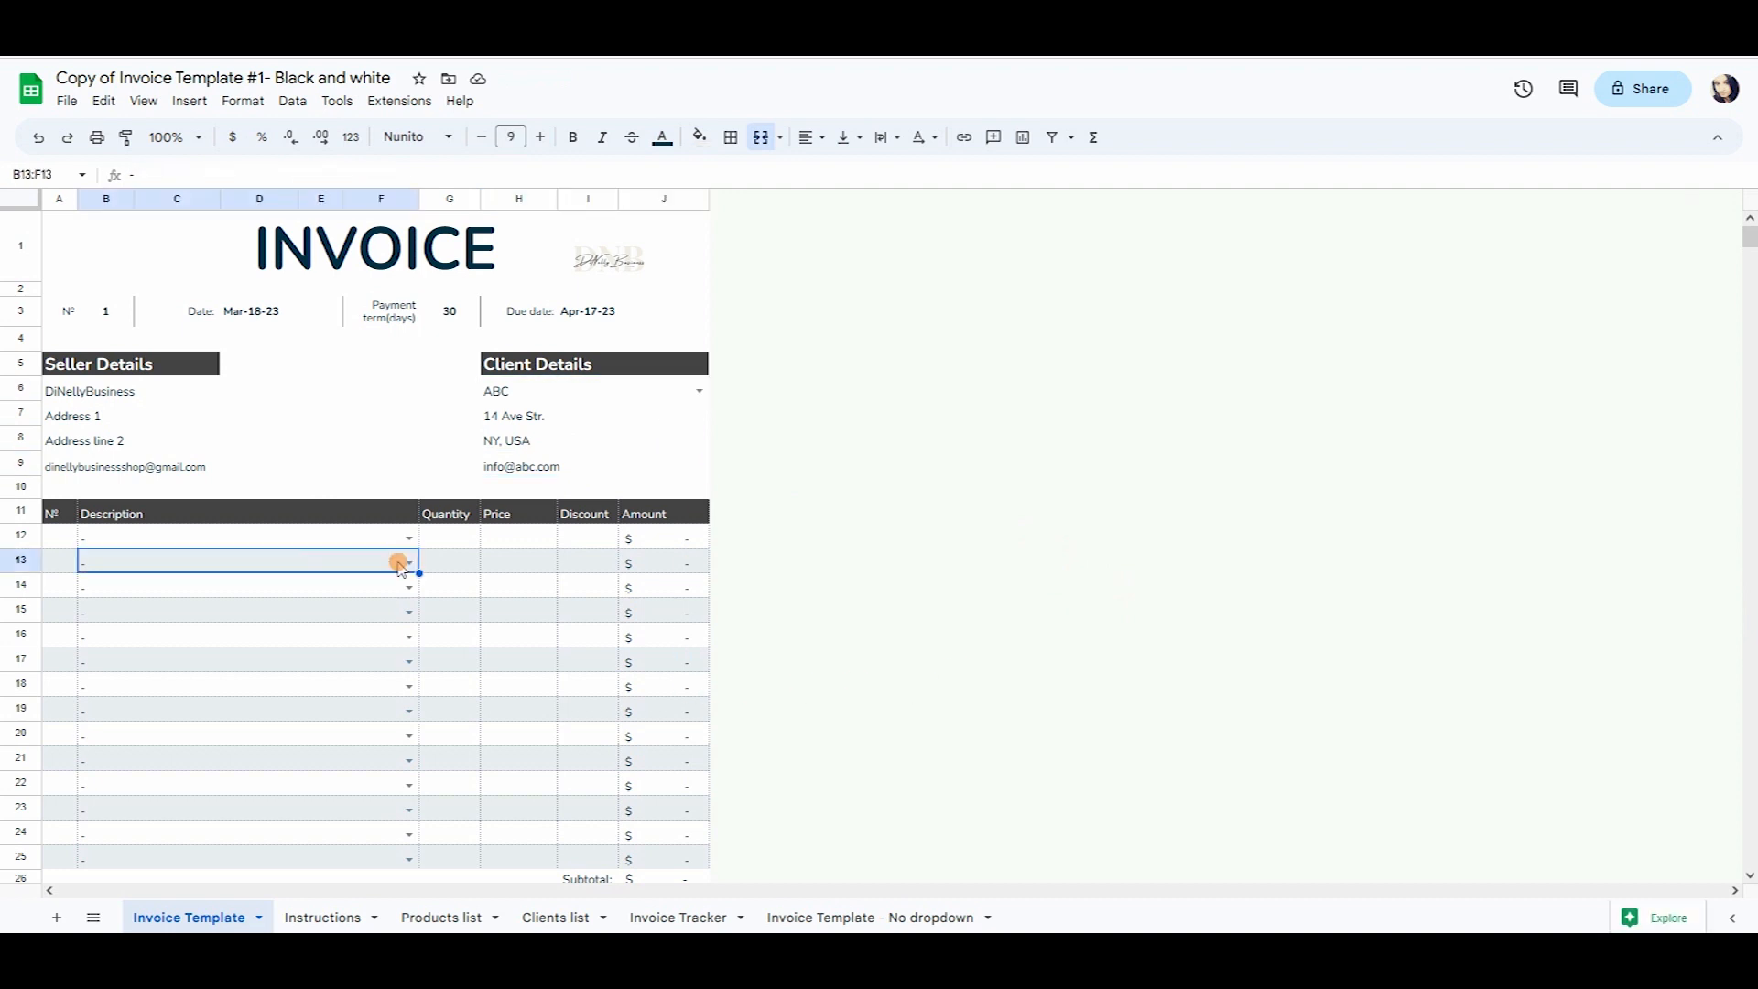
pyautogui.moveTo(57, 539); pyautogui.dragTo(664, 857)
pyautogui.click(88, 565)
# Check the example item numbers on the Instructions sheet, then select A12 on the template.
pyautogui.click(355, 919)
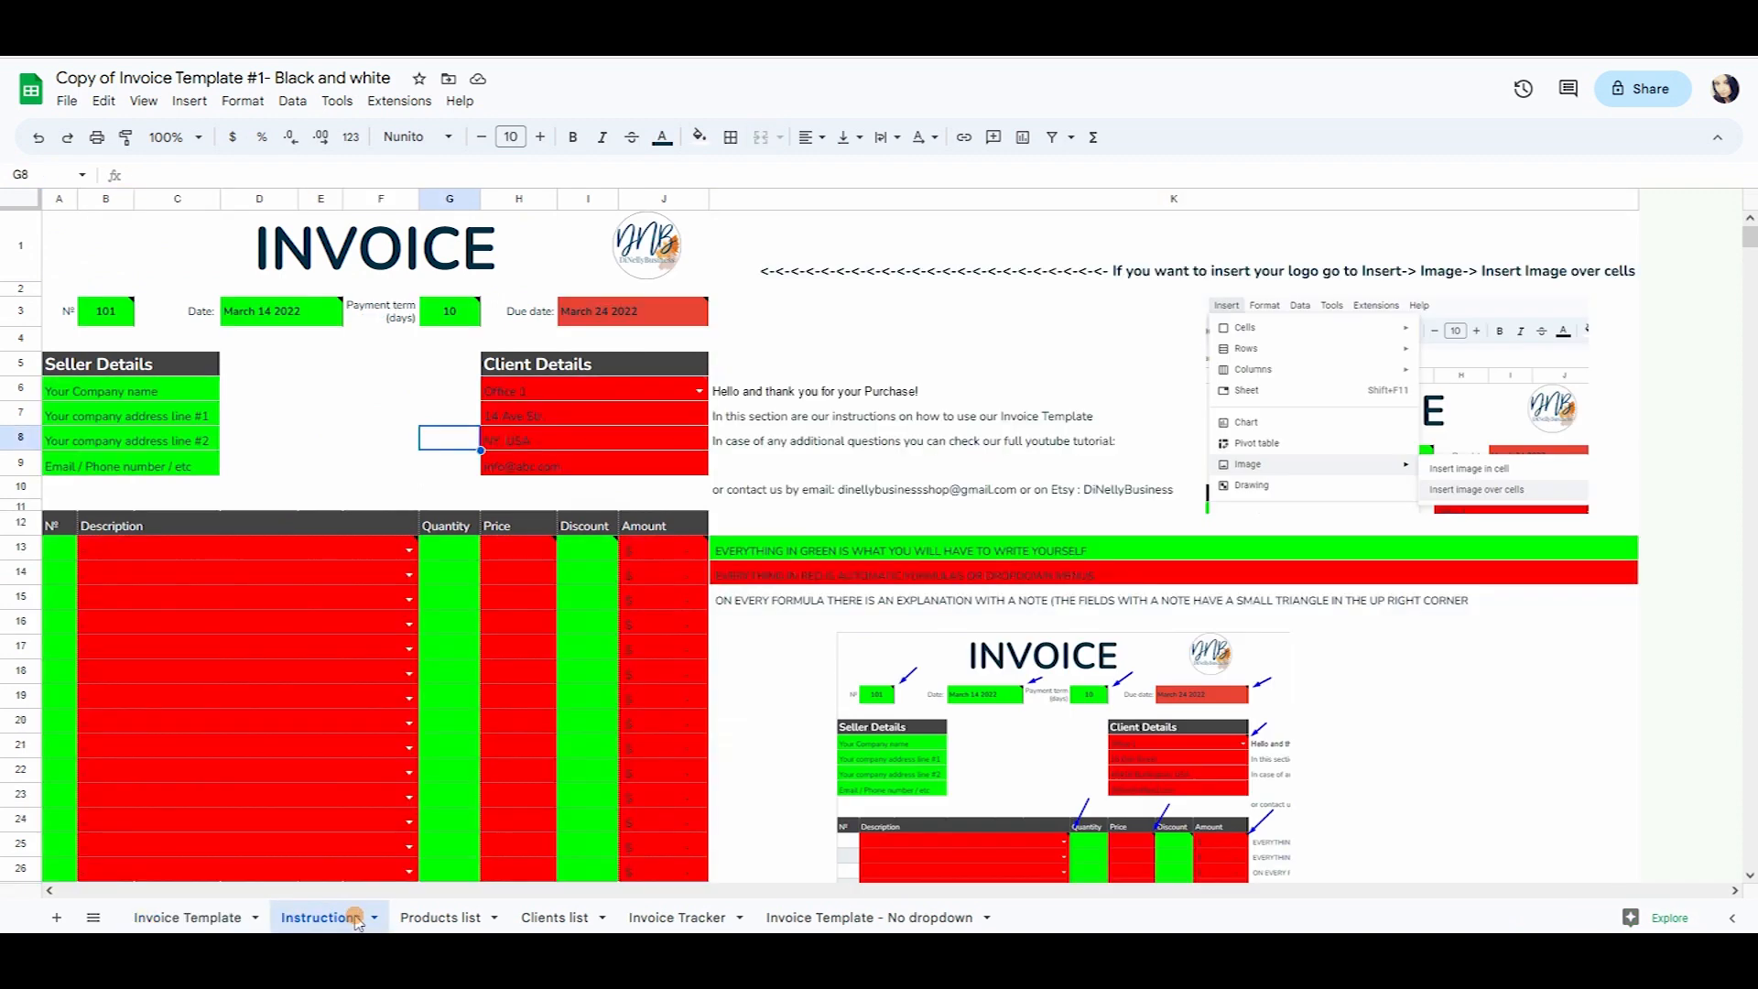
pyautogui.moveTo(60, 549); pyautogui.dragTo(51, 673)
pyautogui.click(181, 916)
pyautogui.click(65, 550)
pyautogui.click(62, 540)
# Number the first three line items 1, 2 and 3 in A12:A14.
pyautogui.write('1')
pyautogui.press('Return')
pyautogui.write('2')
pyautogui.press('Return')
pyautogui.write('3')
pyautogui.press('Return')
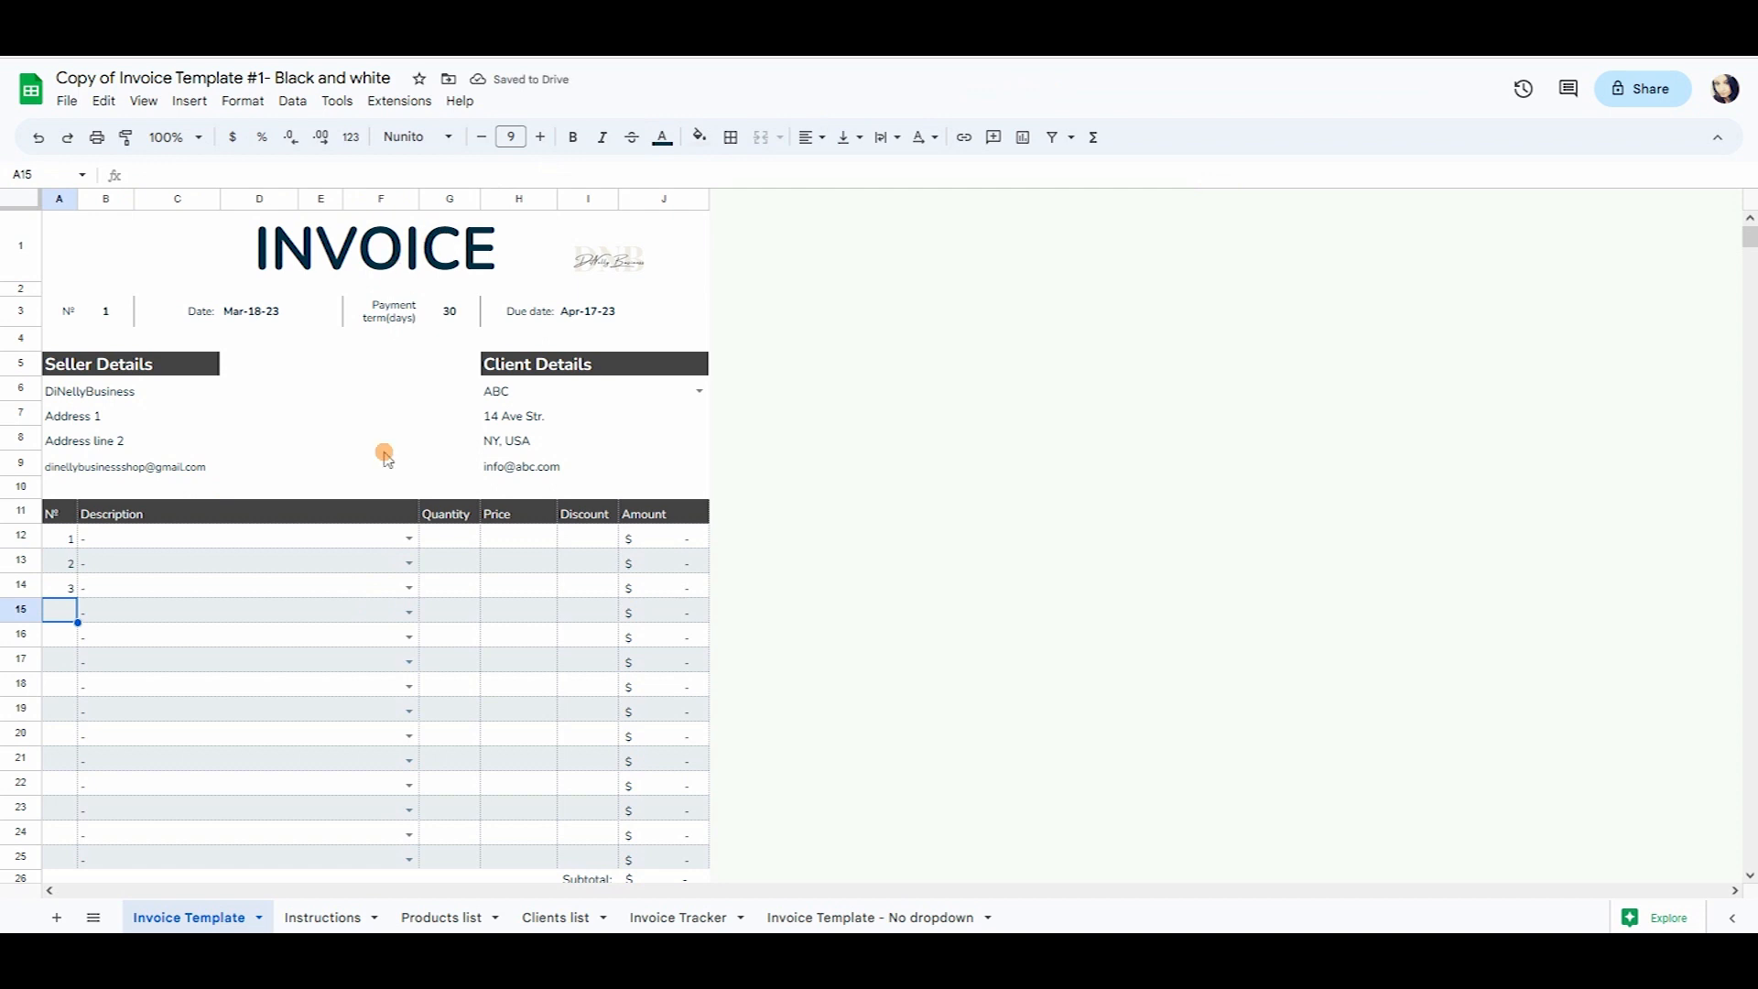
# Review the example item descriptions on the Instructions sheet, then select the first description cell.
pyautogui.click(343, 912)
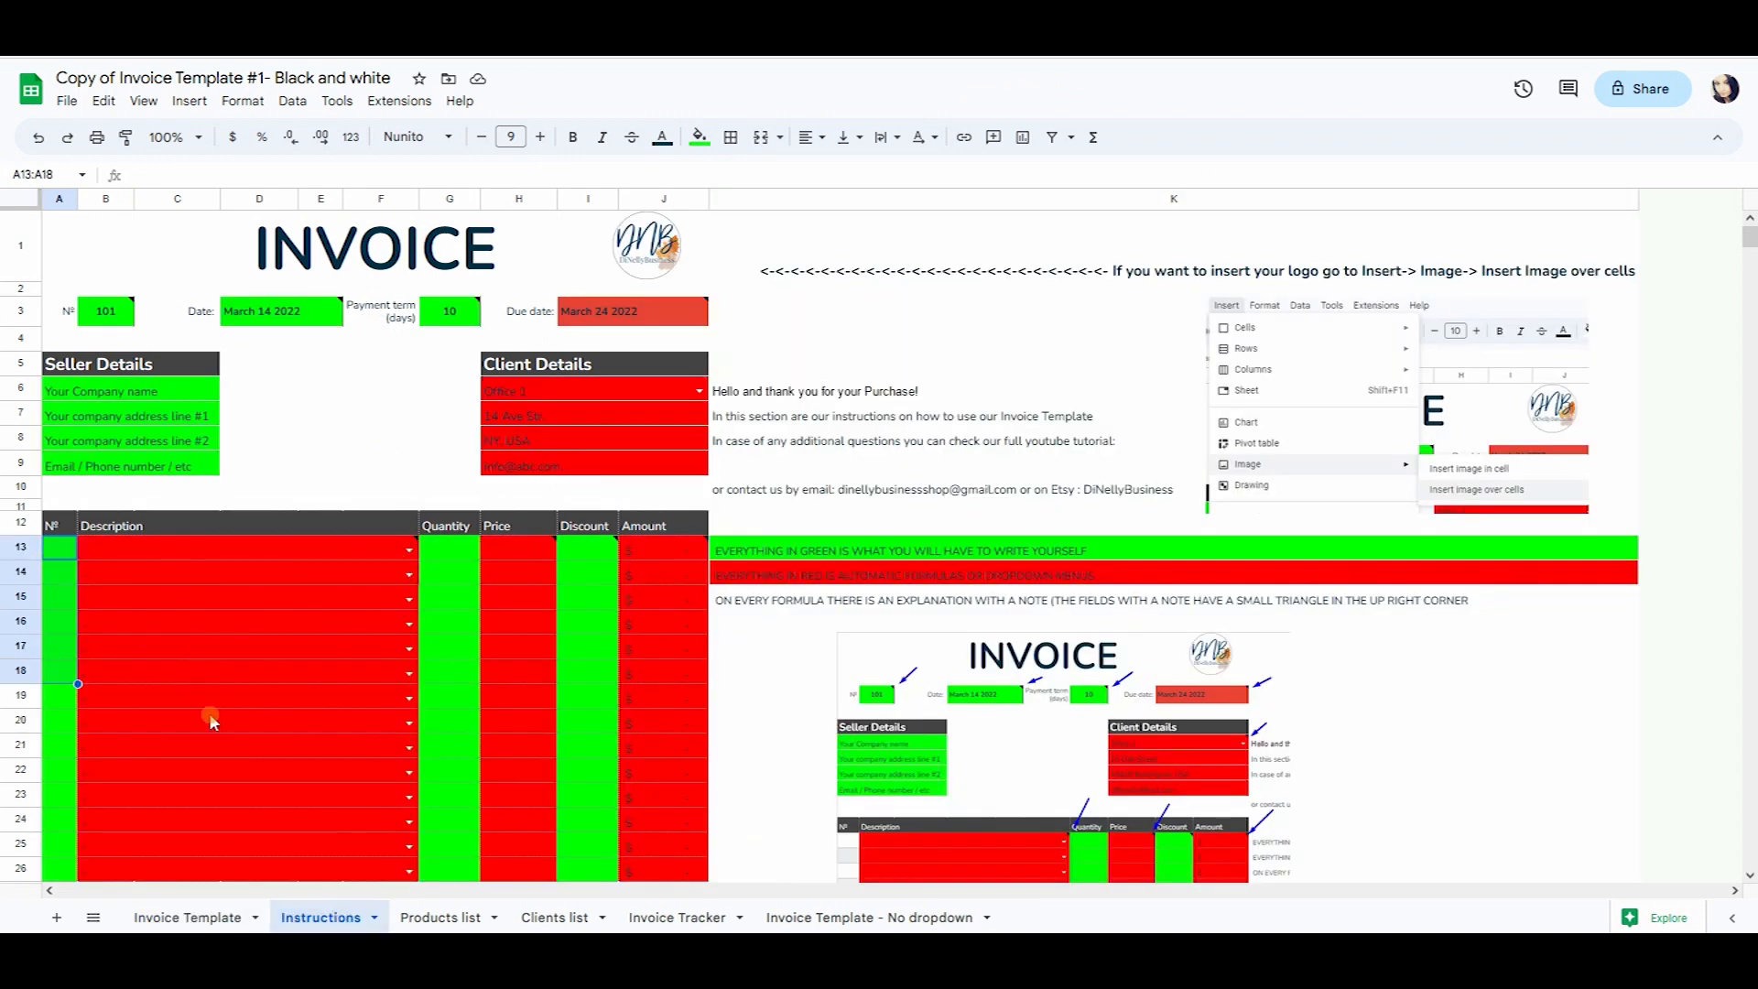
pyautogui.click(236, 749)
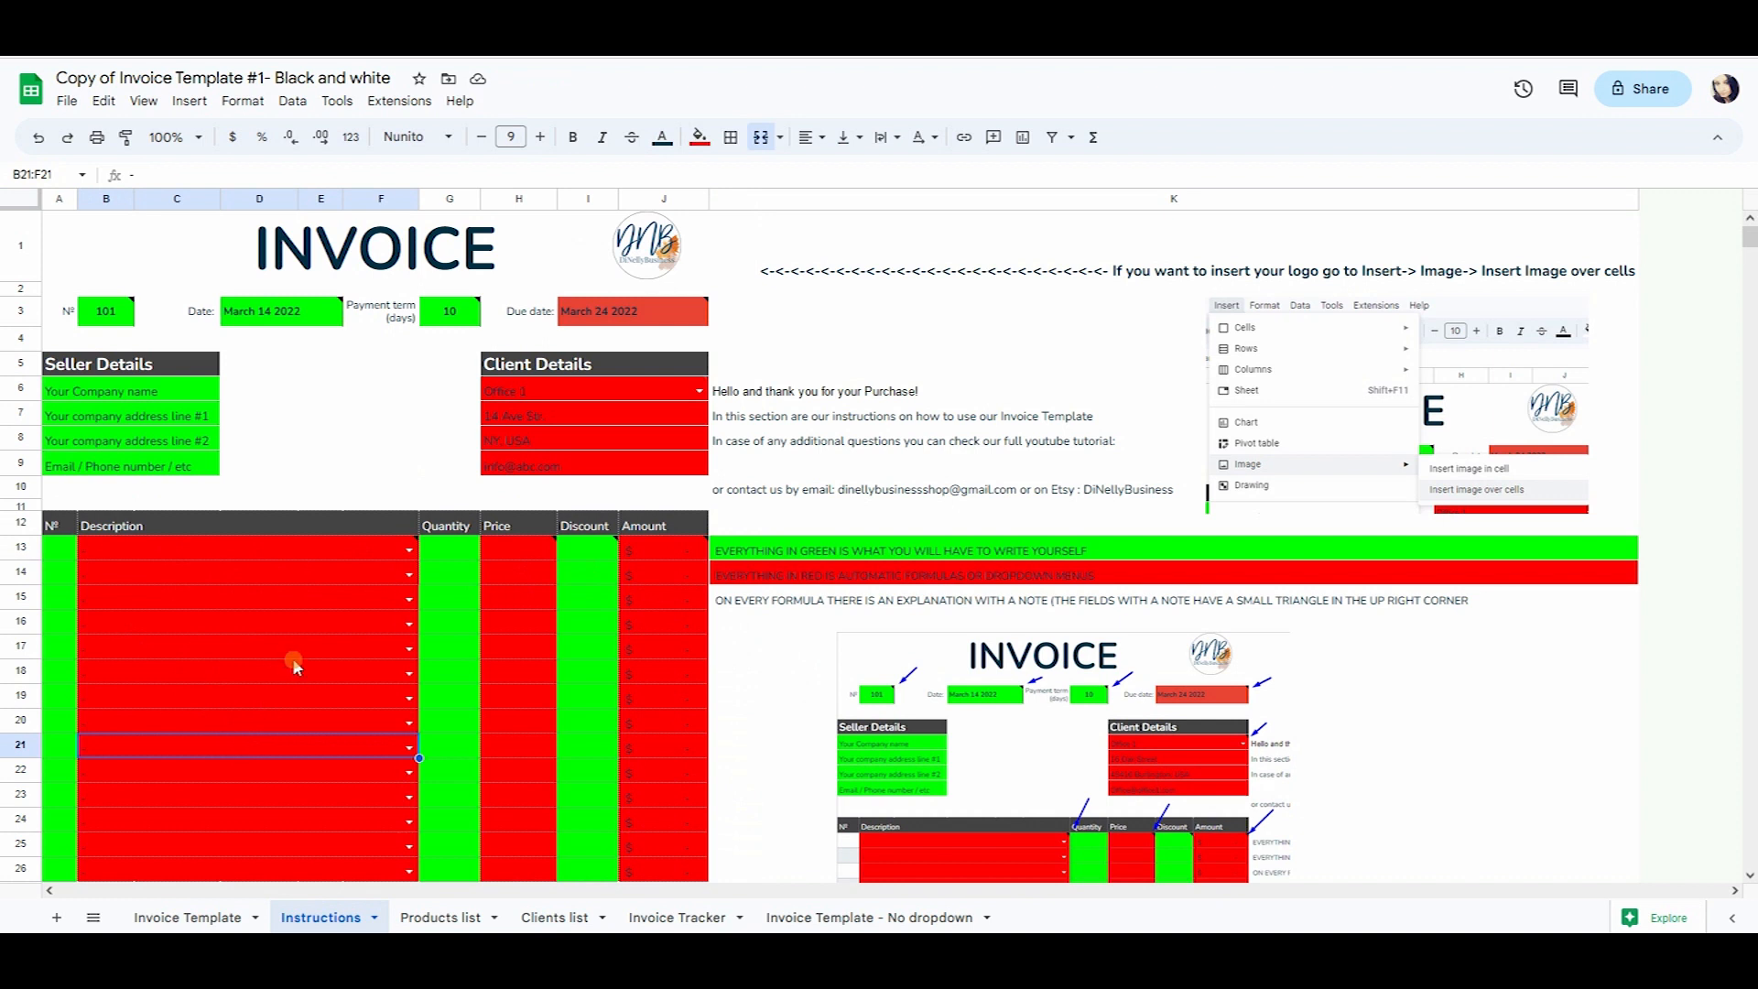
pyautogui.moveTo(409, 547)
pyautogui.click(211, 916)
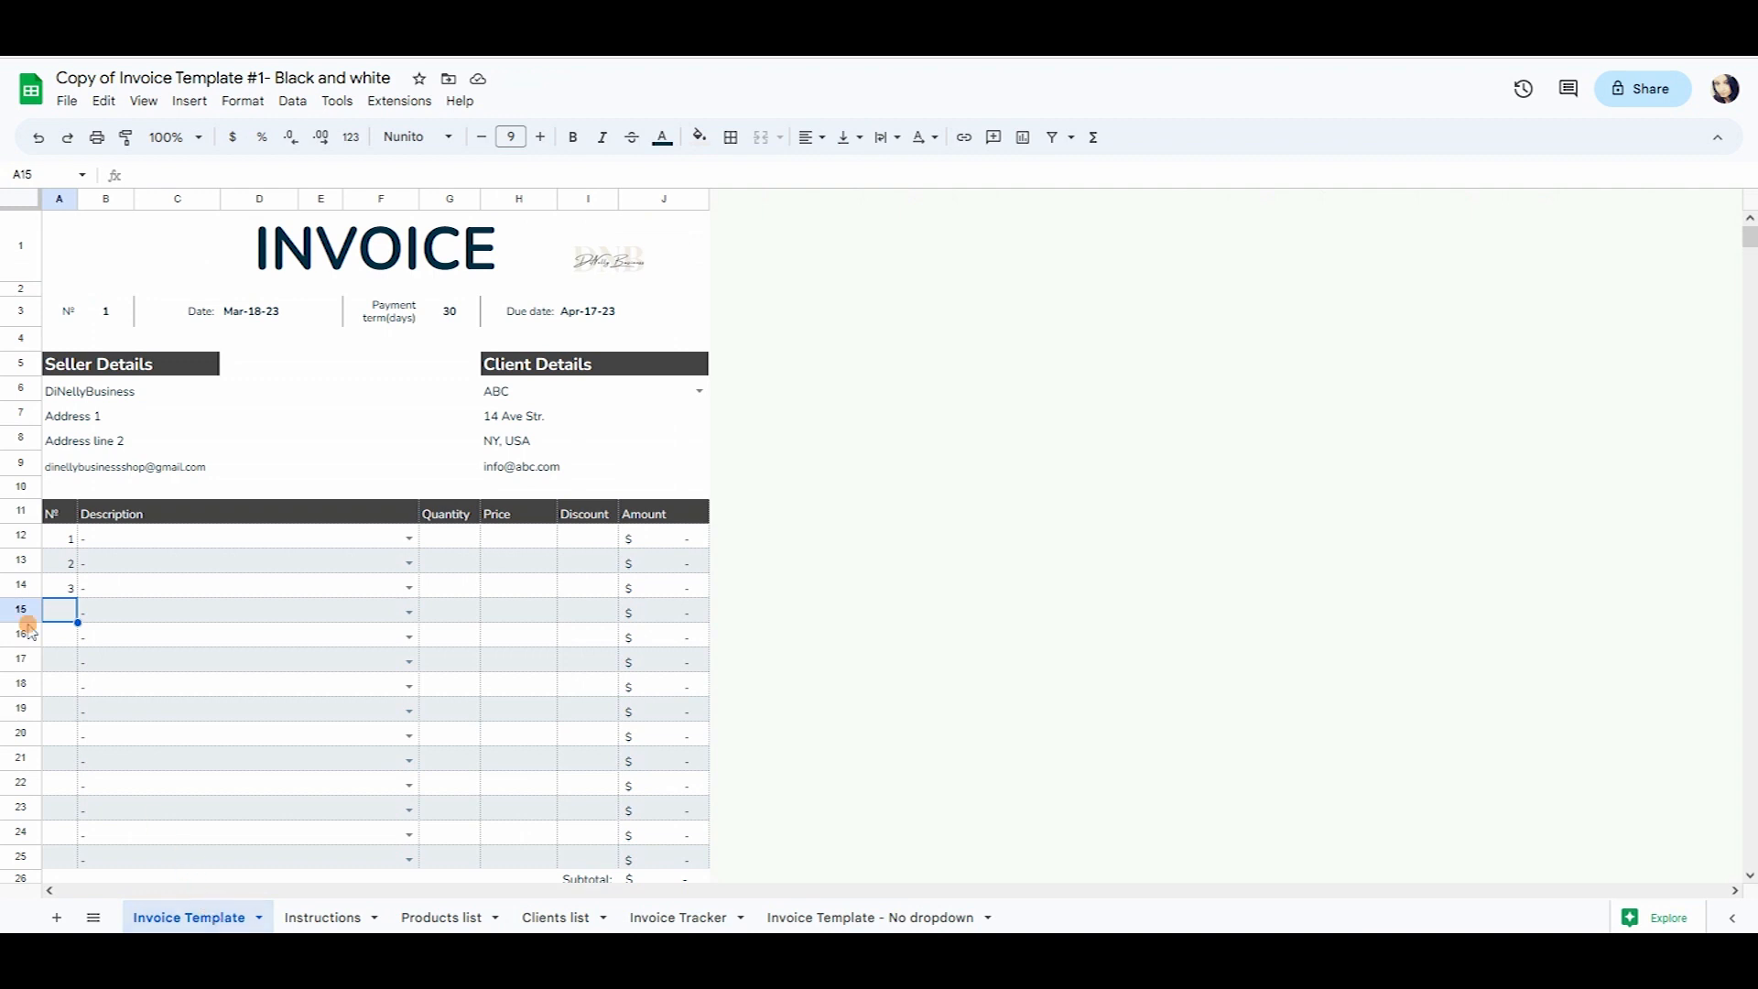
pyautogui.click(196, 587)
pyautogui.click(188, 539)
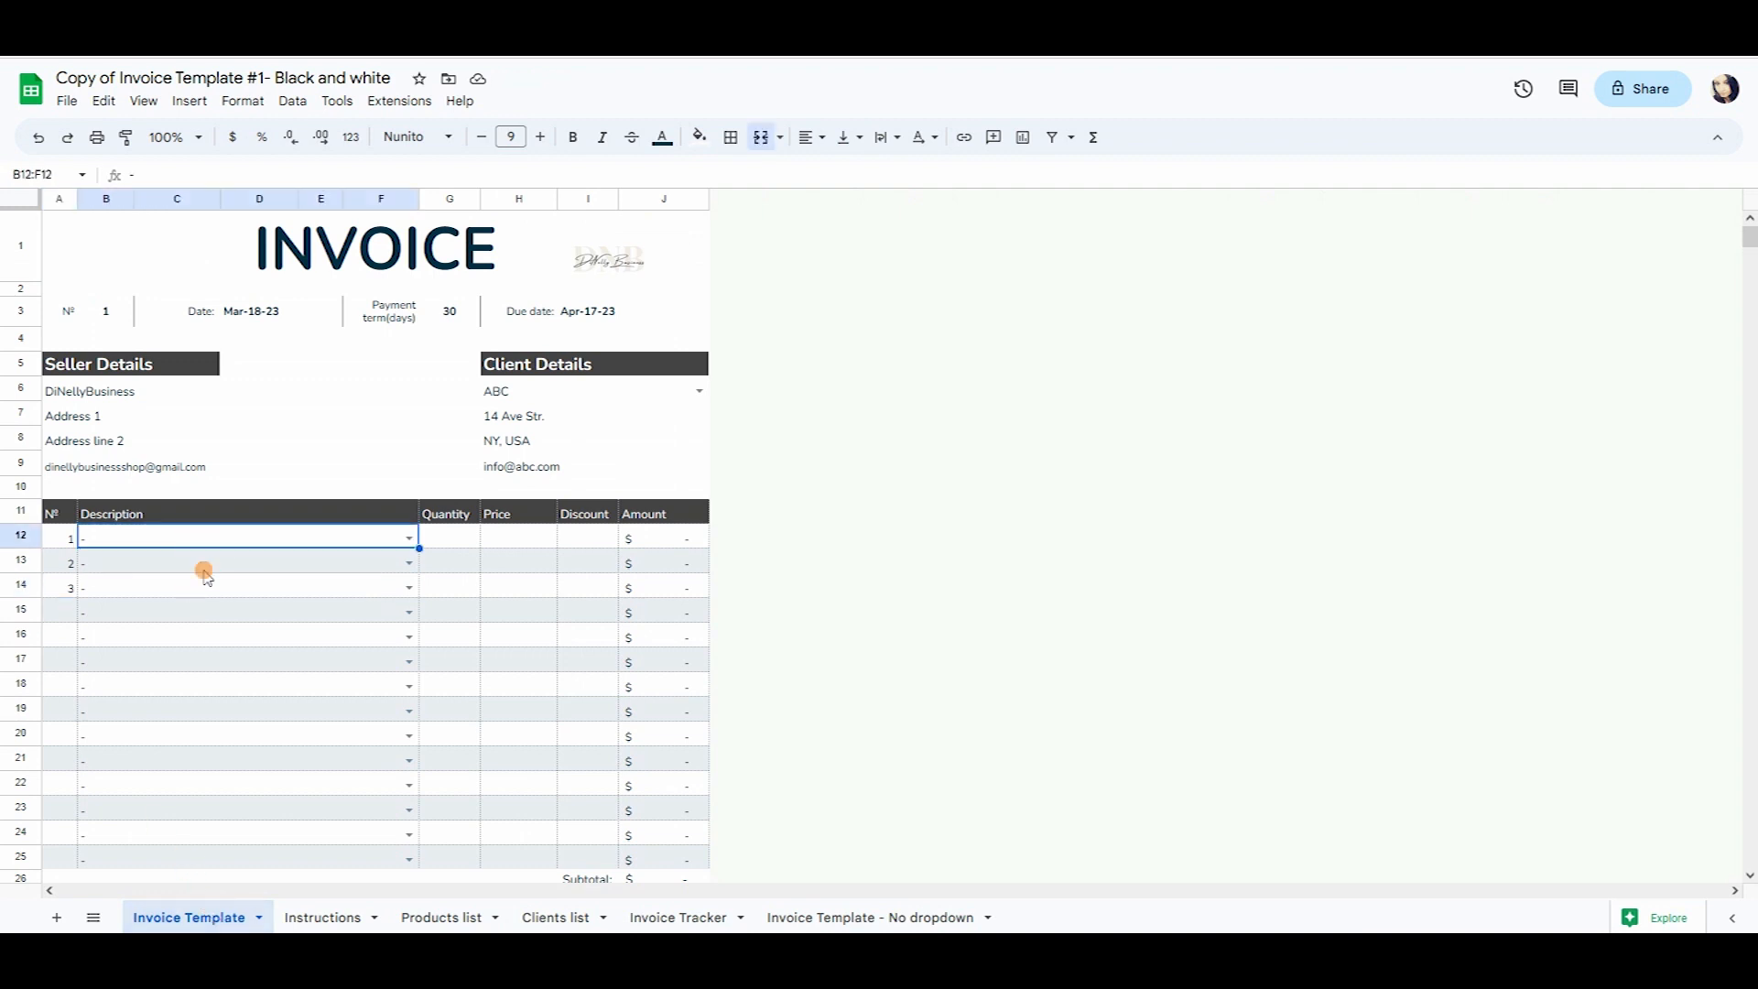
# Enter product number 1, Desk, priced at 1450 in row 3 of the Products list.
pyautogui.click(444, 918)
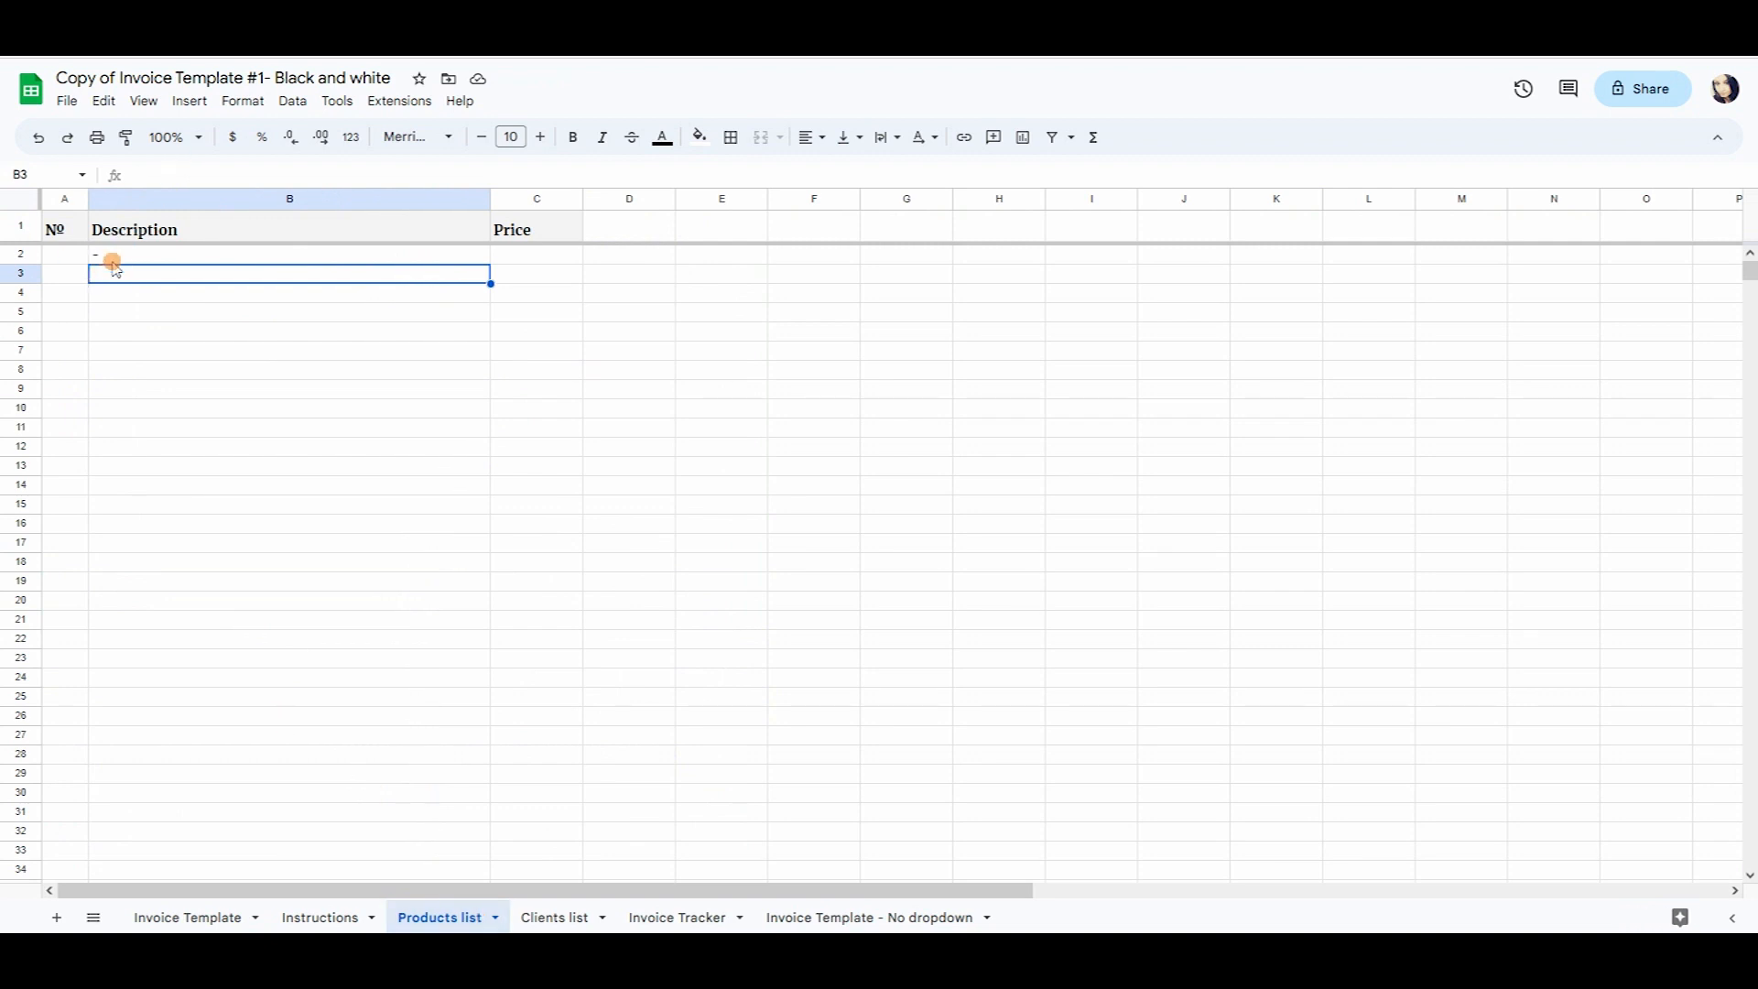
pyautogui.click(18, 252)
pyautogui.click(174, 275)
pyautogui.press('Left')
pyautogui.write('1')
pyautogui.press('Return')
pyautogui.press('Right')
pyautogui.press('Up')
pyautogui.write('Desk')
pyautogui.press('Tab')
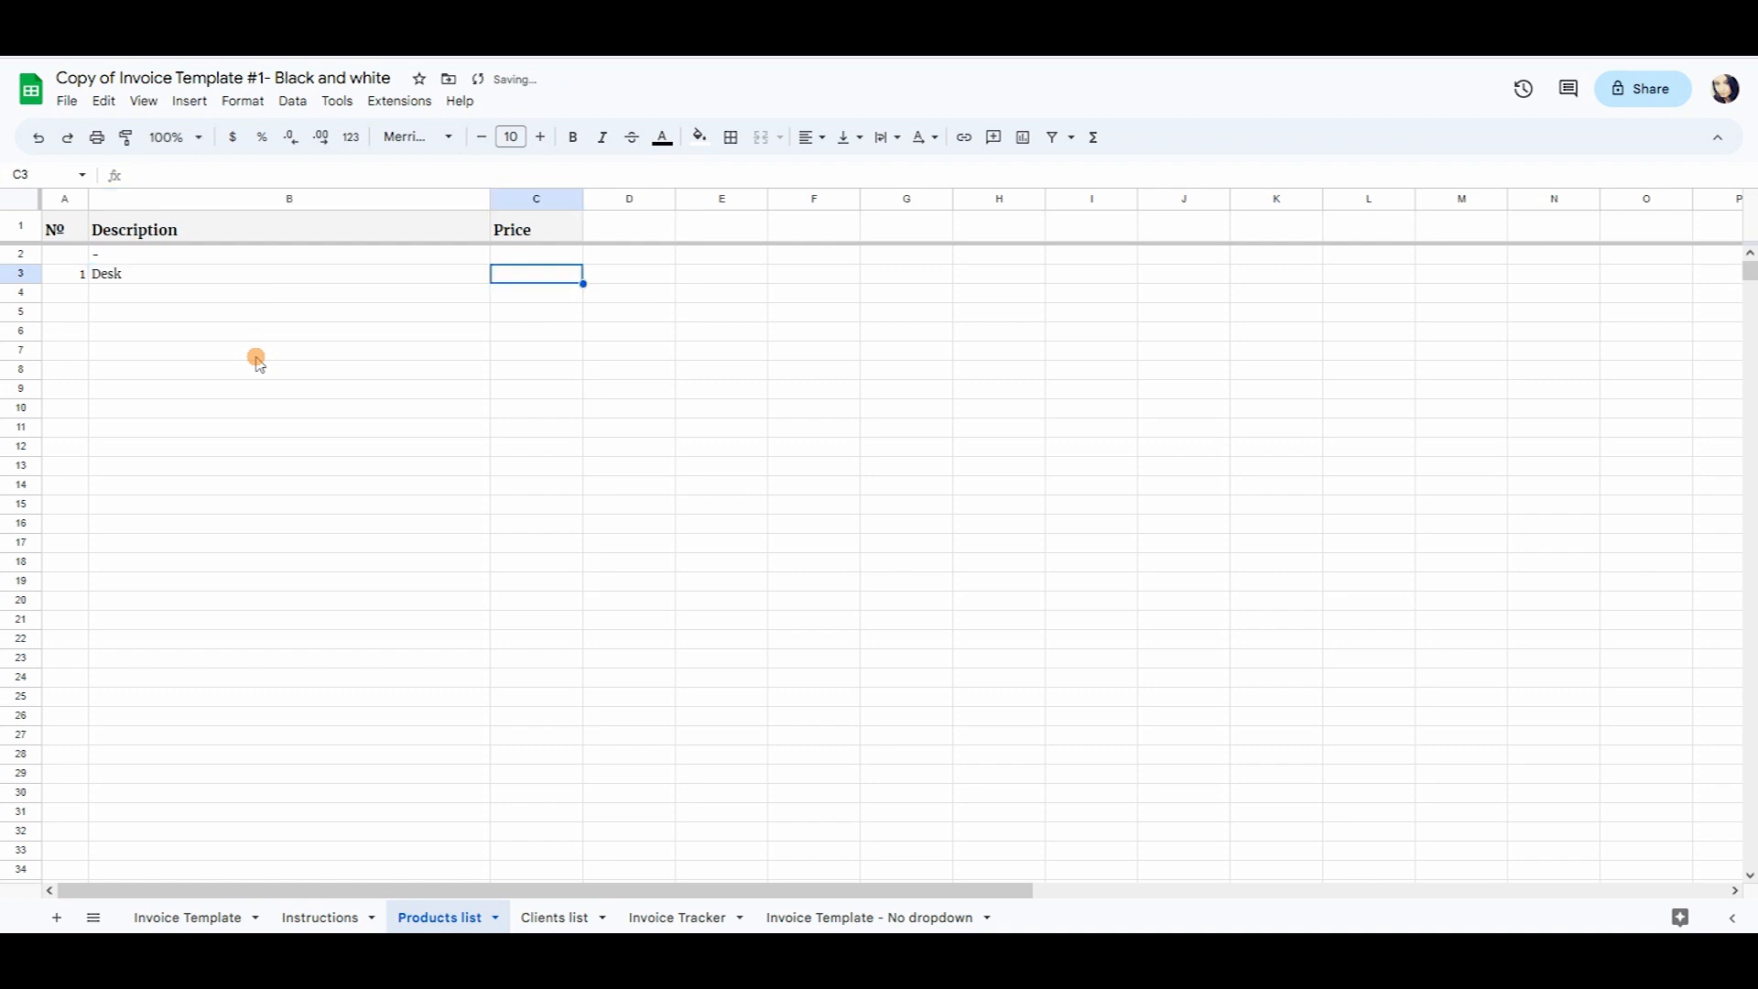
pyautogui.write('1450')
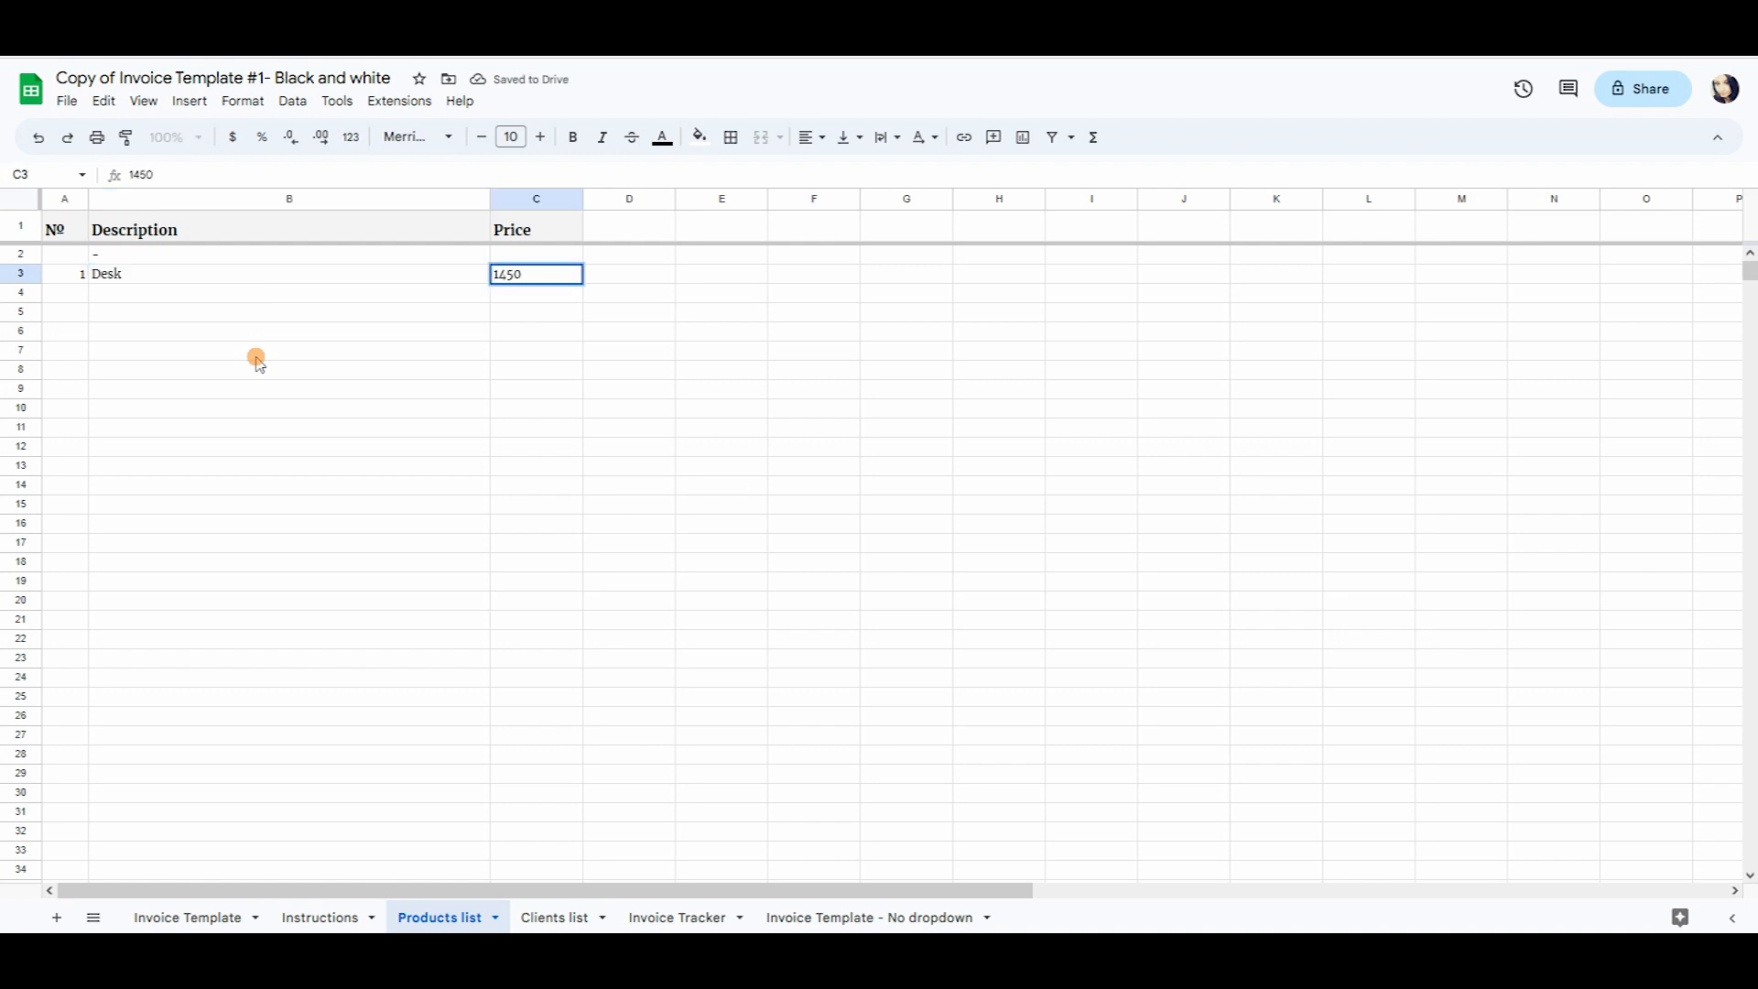
pyautogui.press('Return')
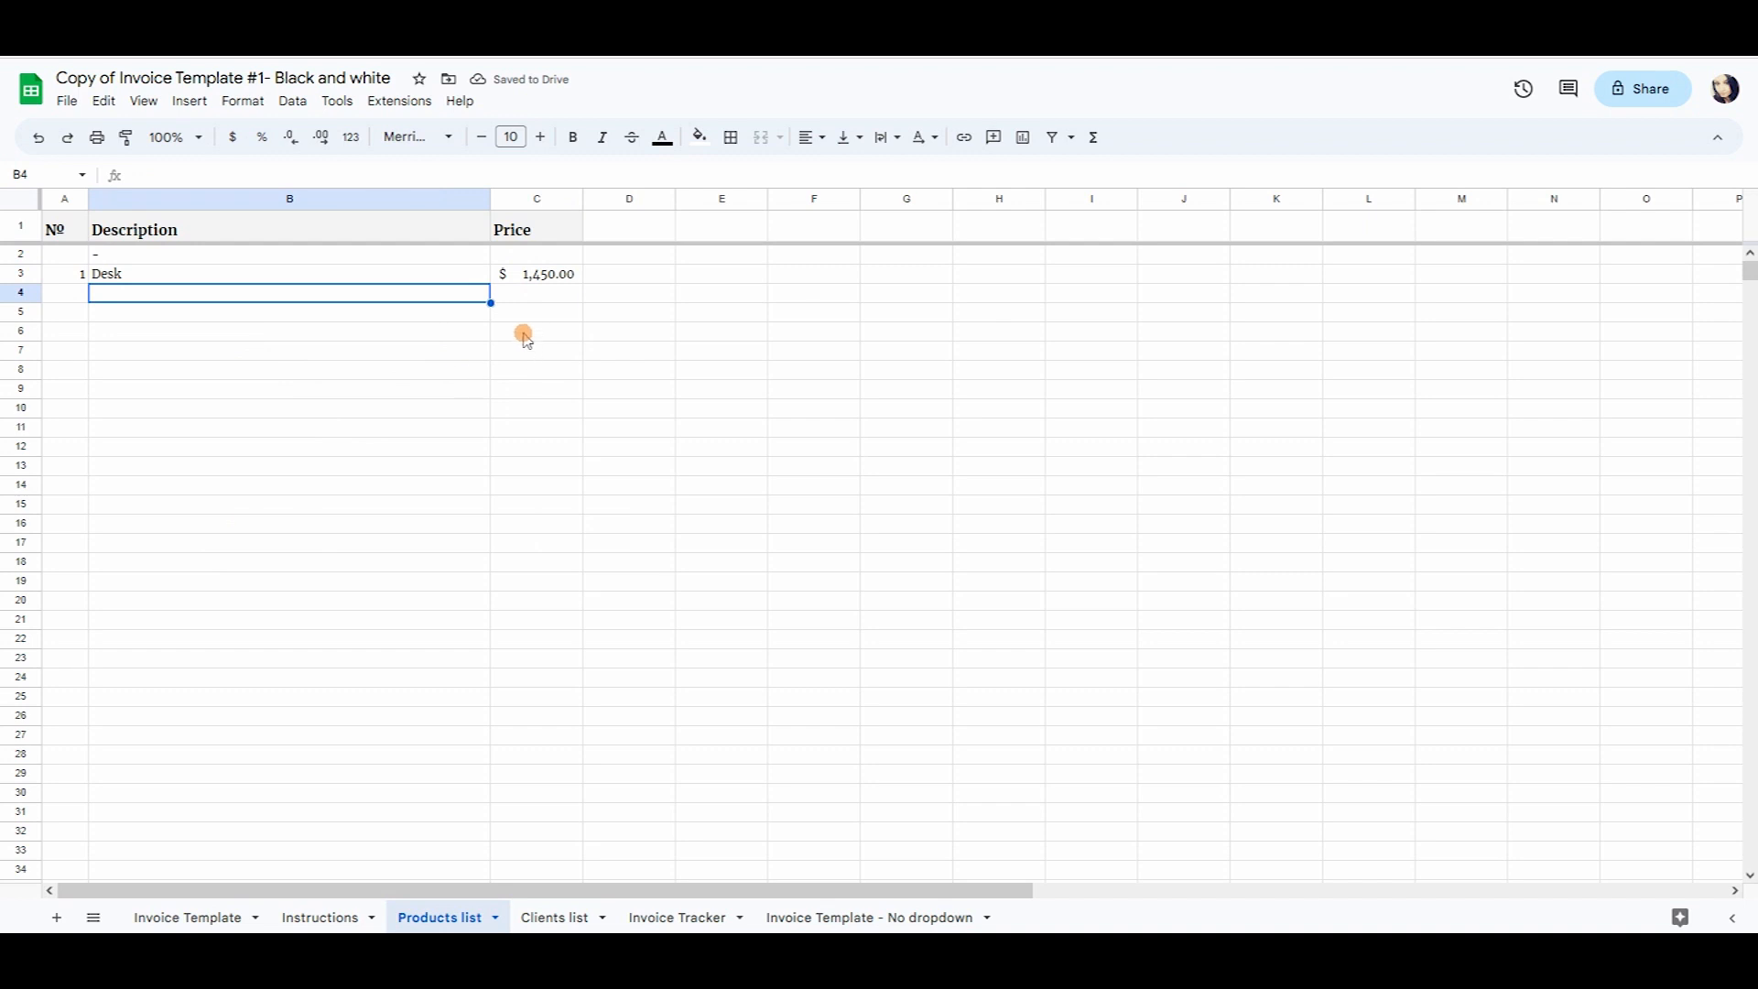
pyautogui.click(541, 199)
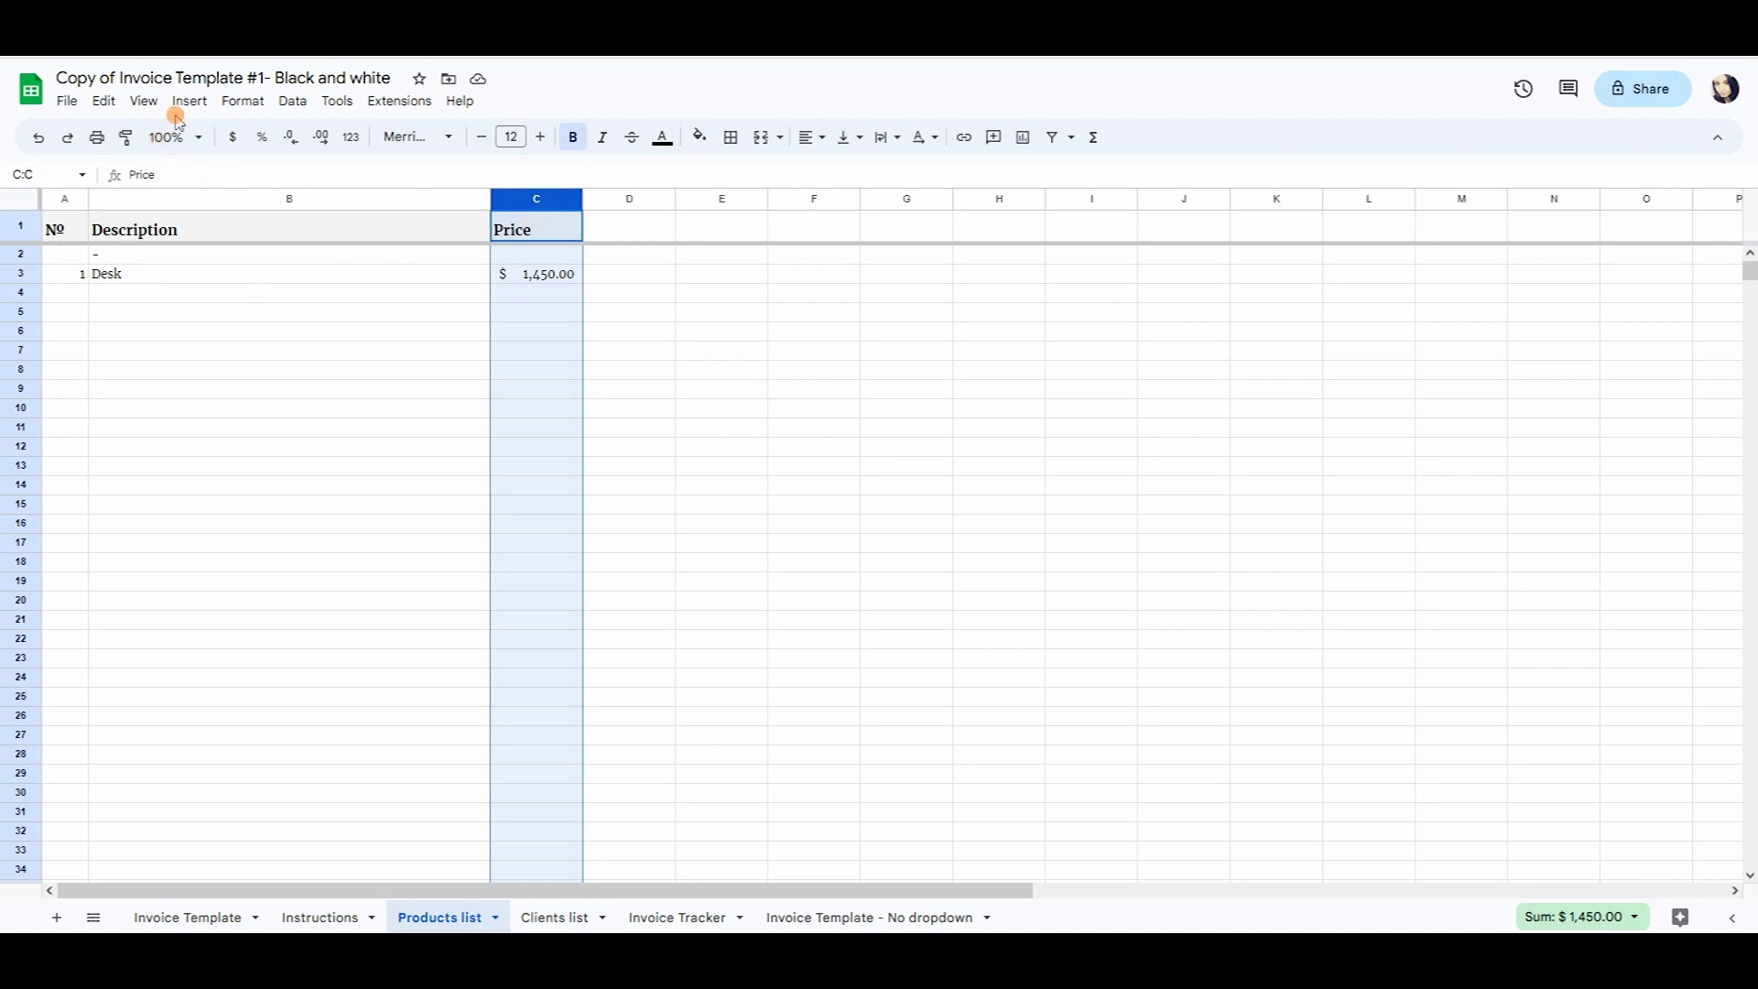
pyautogui.click(243, 101)
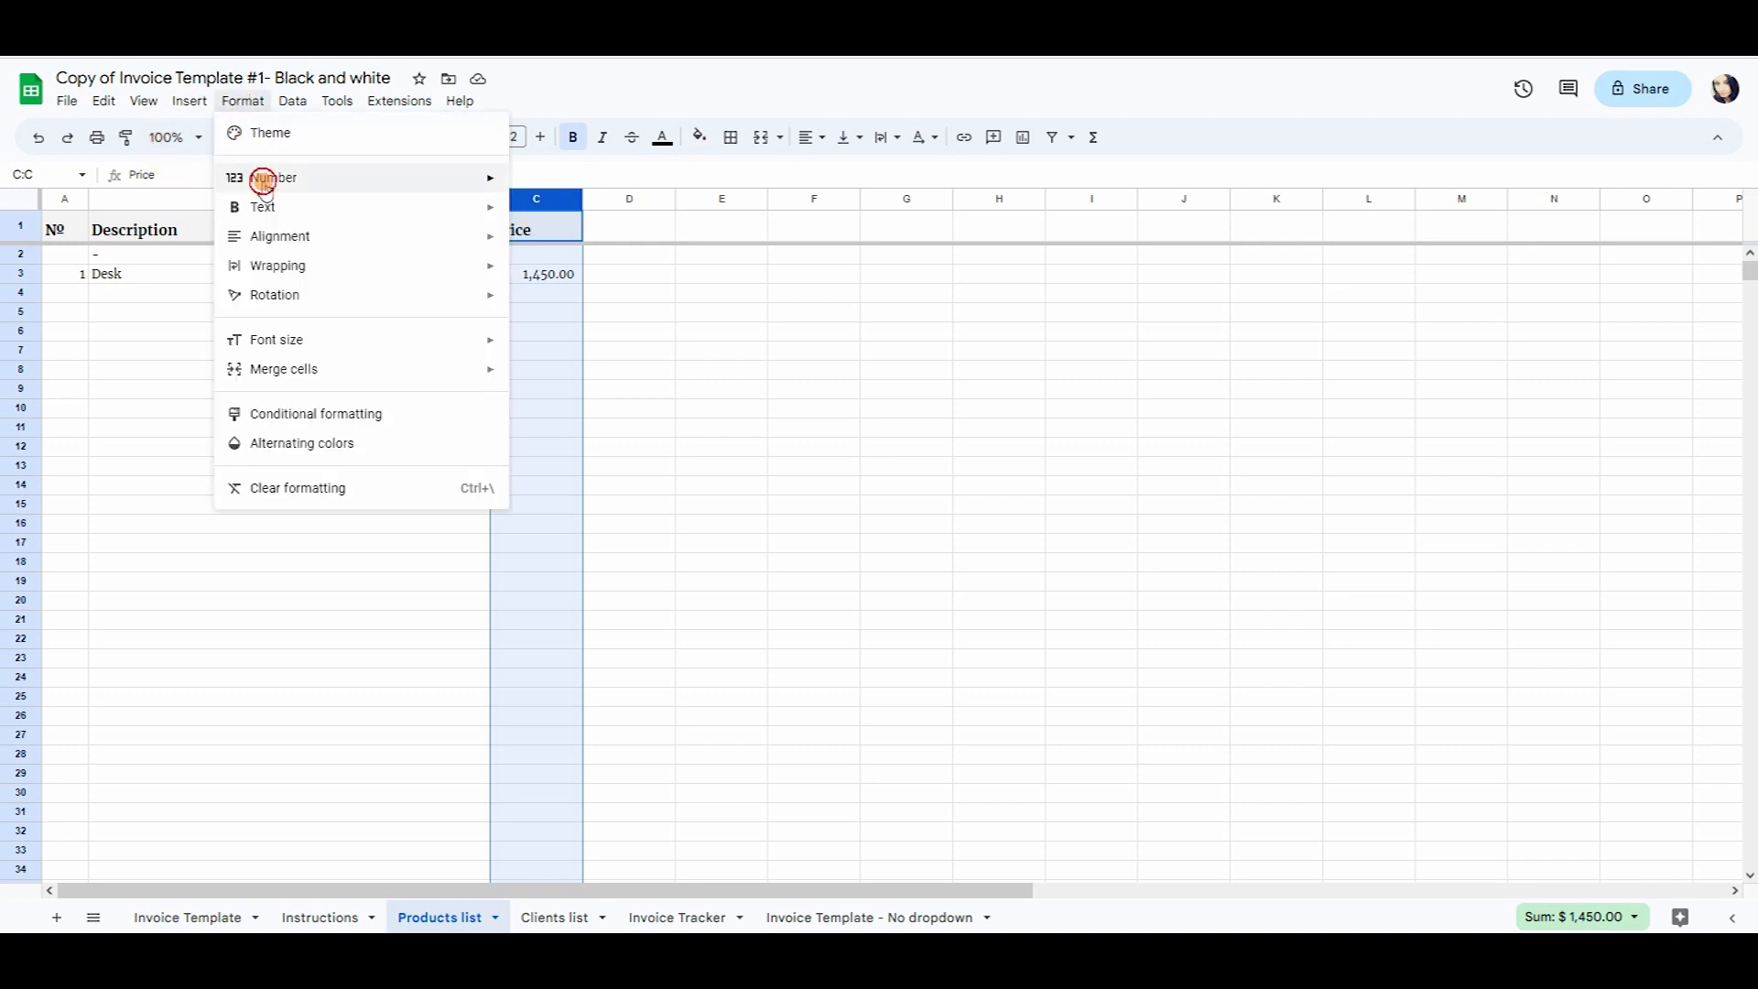
pyautogui.moveTo(263, 178)
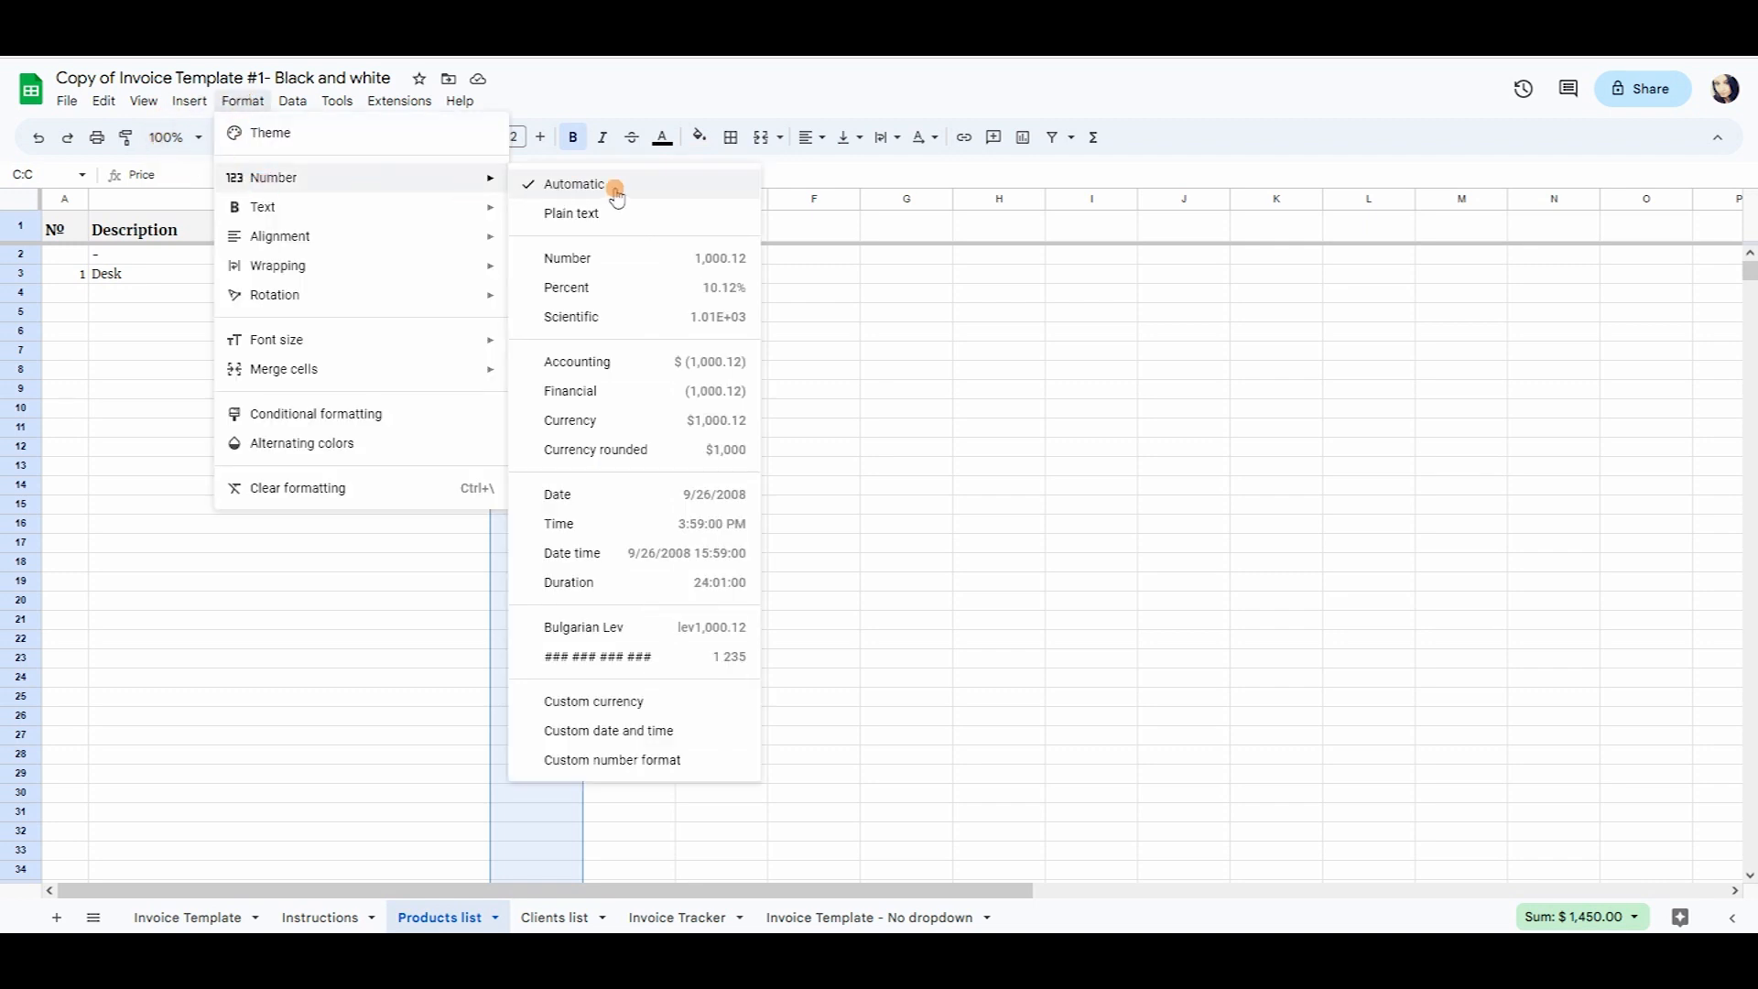
pyautogui.click(662, 701)
pyautogui.scroll(-20, 891, 480)
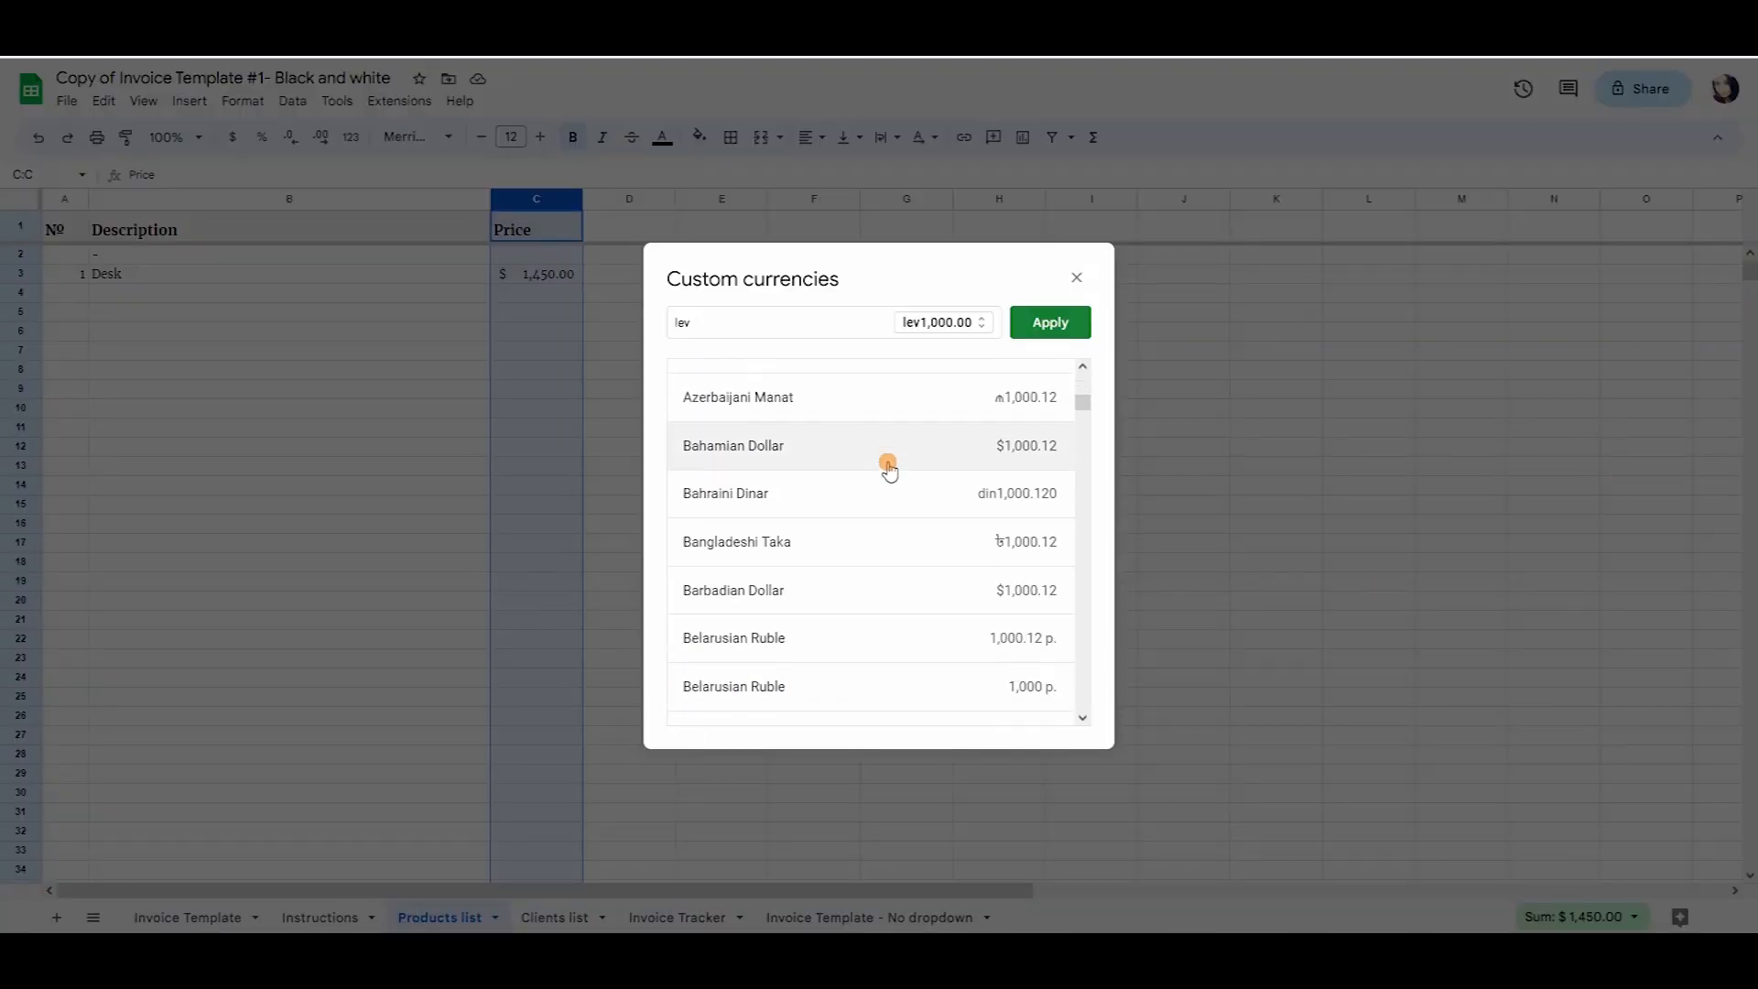
pyautogui.scroll(-5, 885, 495)
pyautogui.scroll(20, 889, 499)
pyautogui.scroll(3, 894, 502)
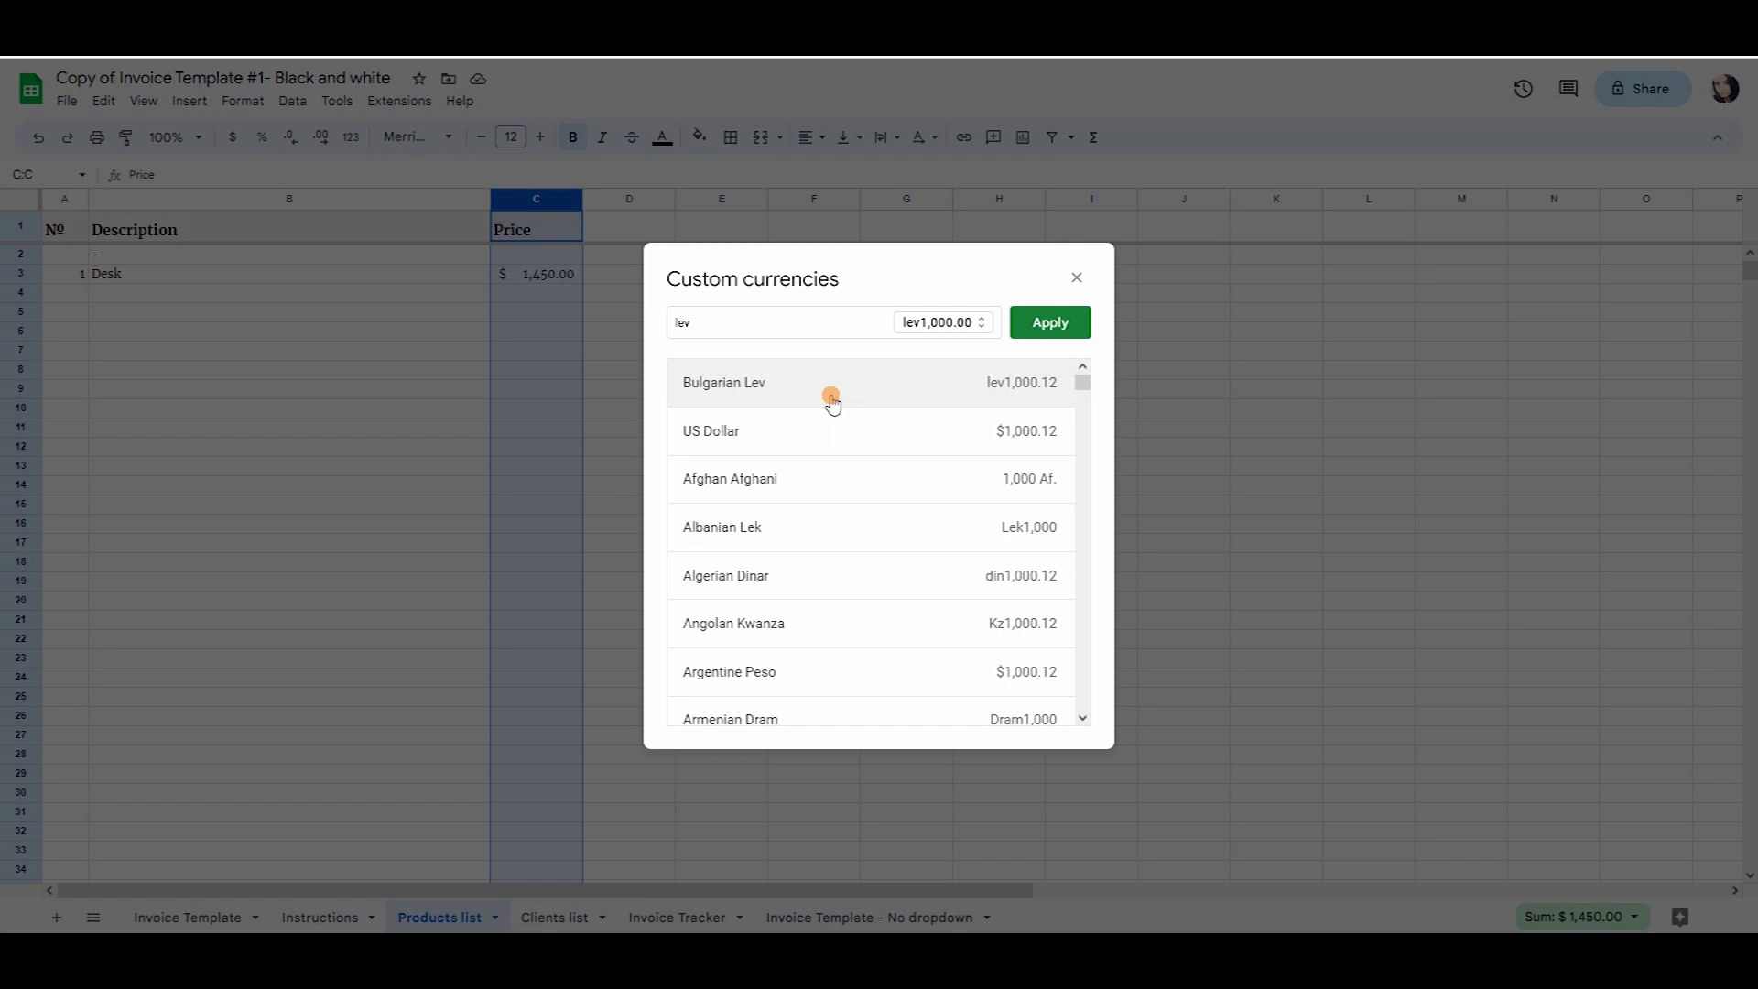
pyautogui.click(1051, 325)
pyautogui.click(1305, 431)
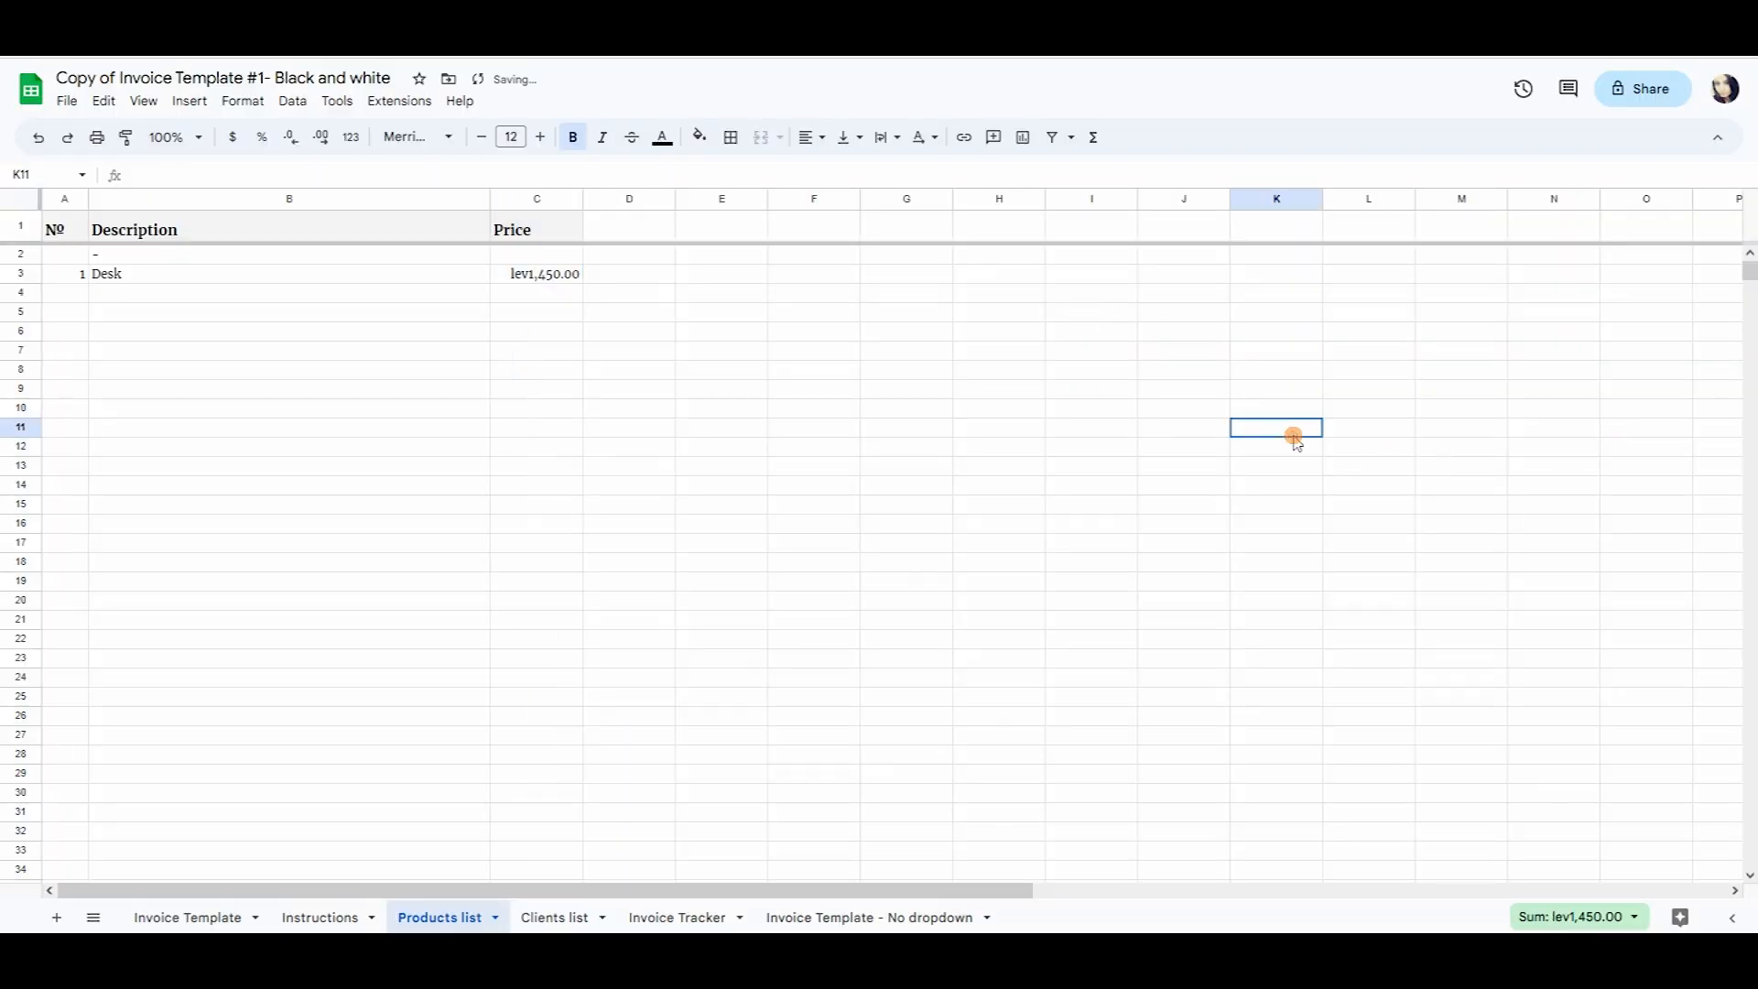
pyautogui.click(536, 273)
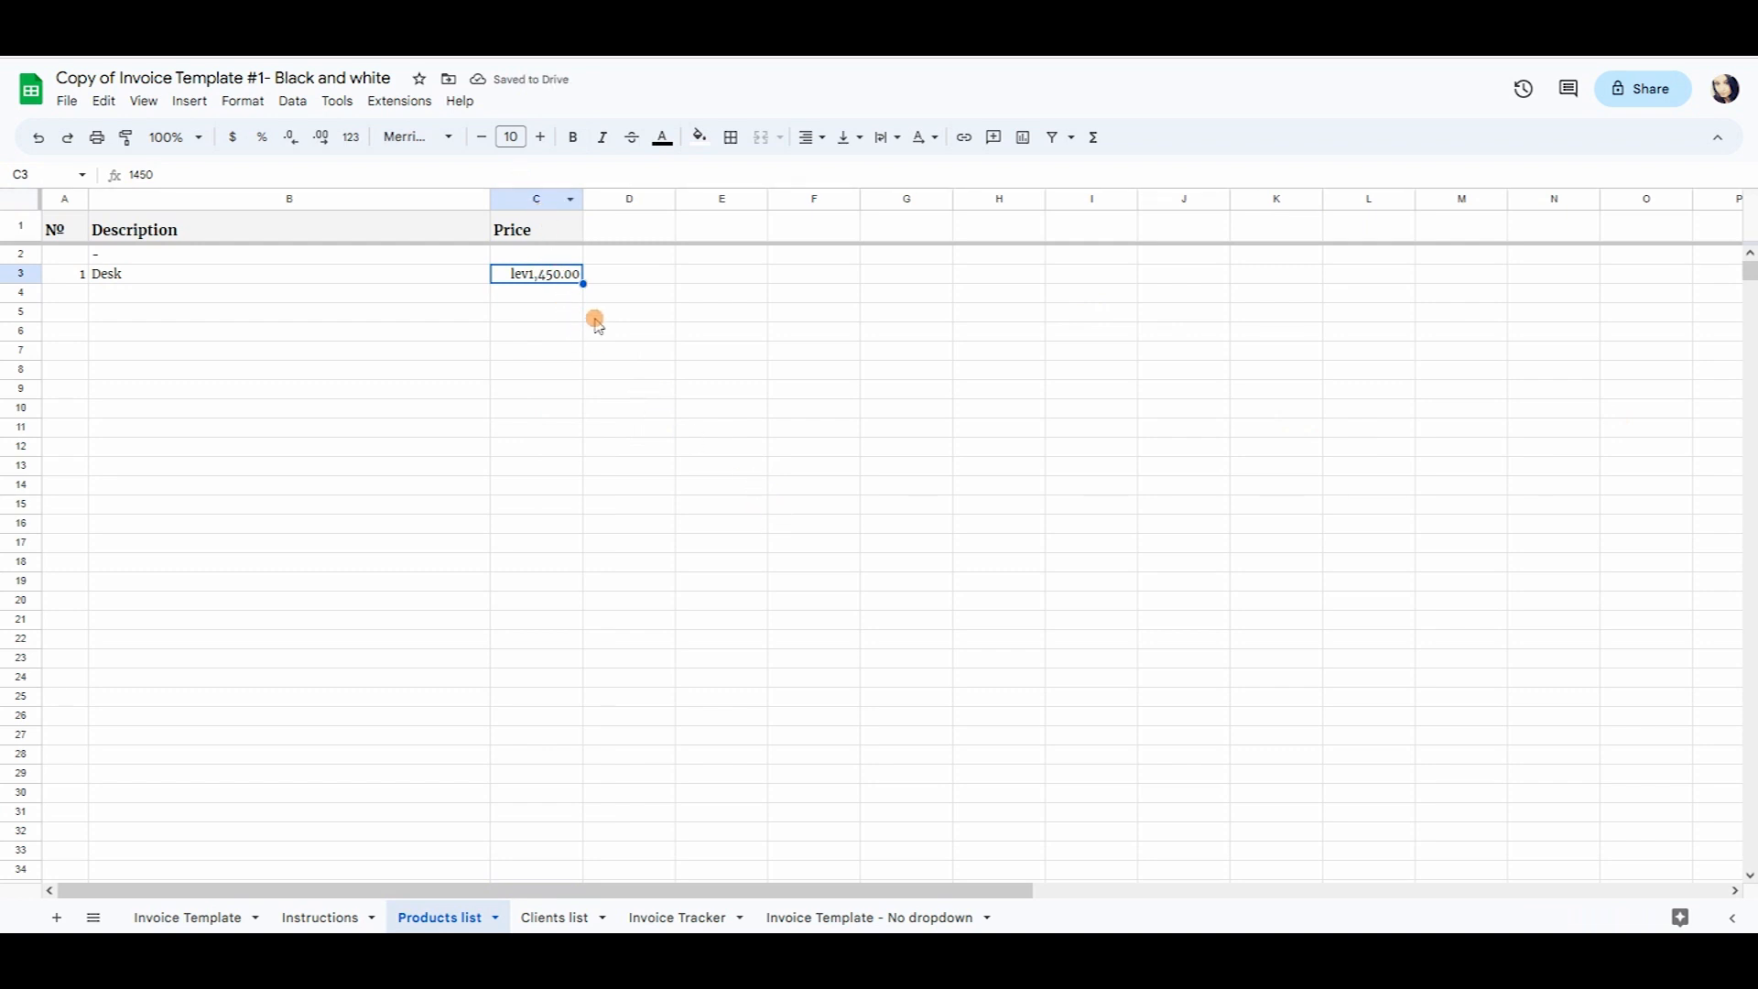
pyautogui.click(563, 333)
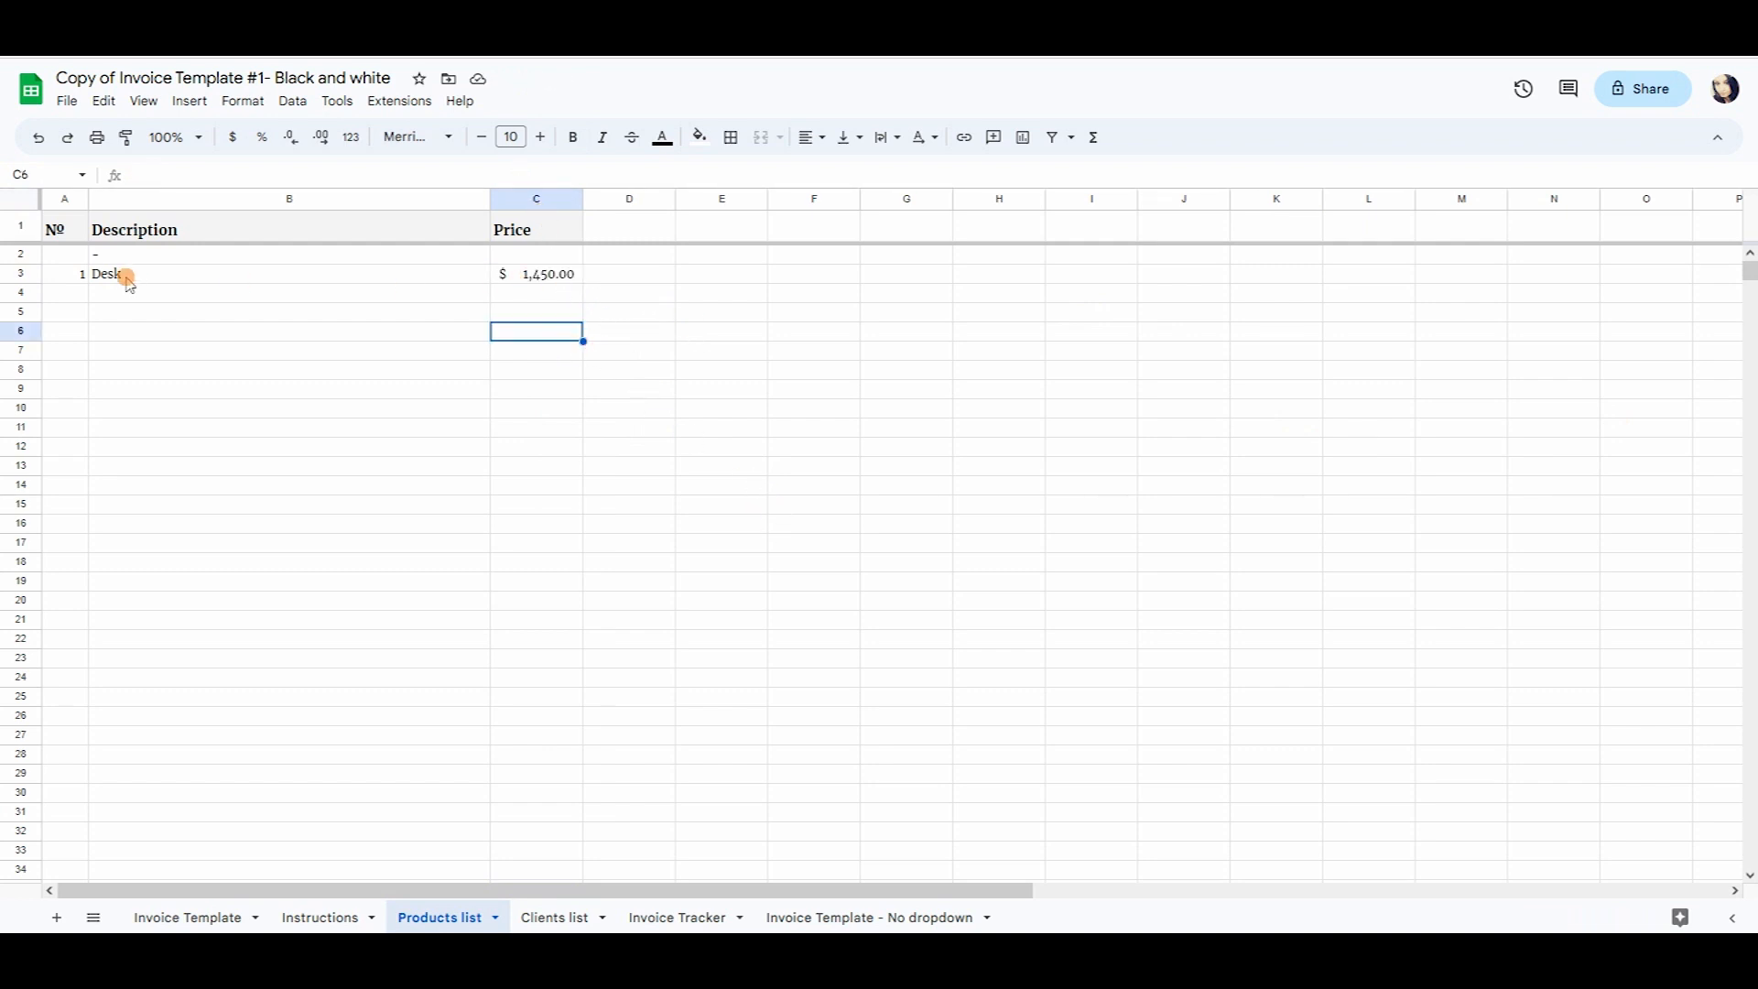
pyautogui.click(77, 274)
# Add Chair priced at 350 below Desk in the Products list.
pyautogui.keyDown('shift'); pyautogui.click(120, 275); pyautogui.keyUp('shift')
pyautogui.click(541, 274)
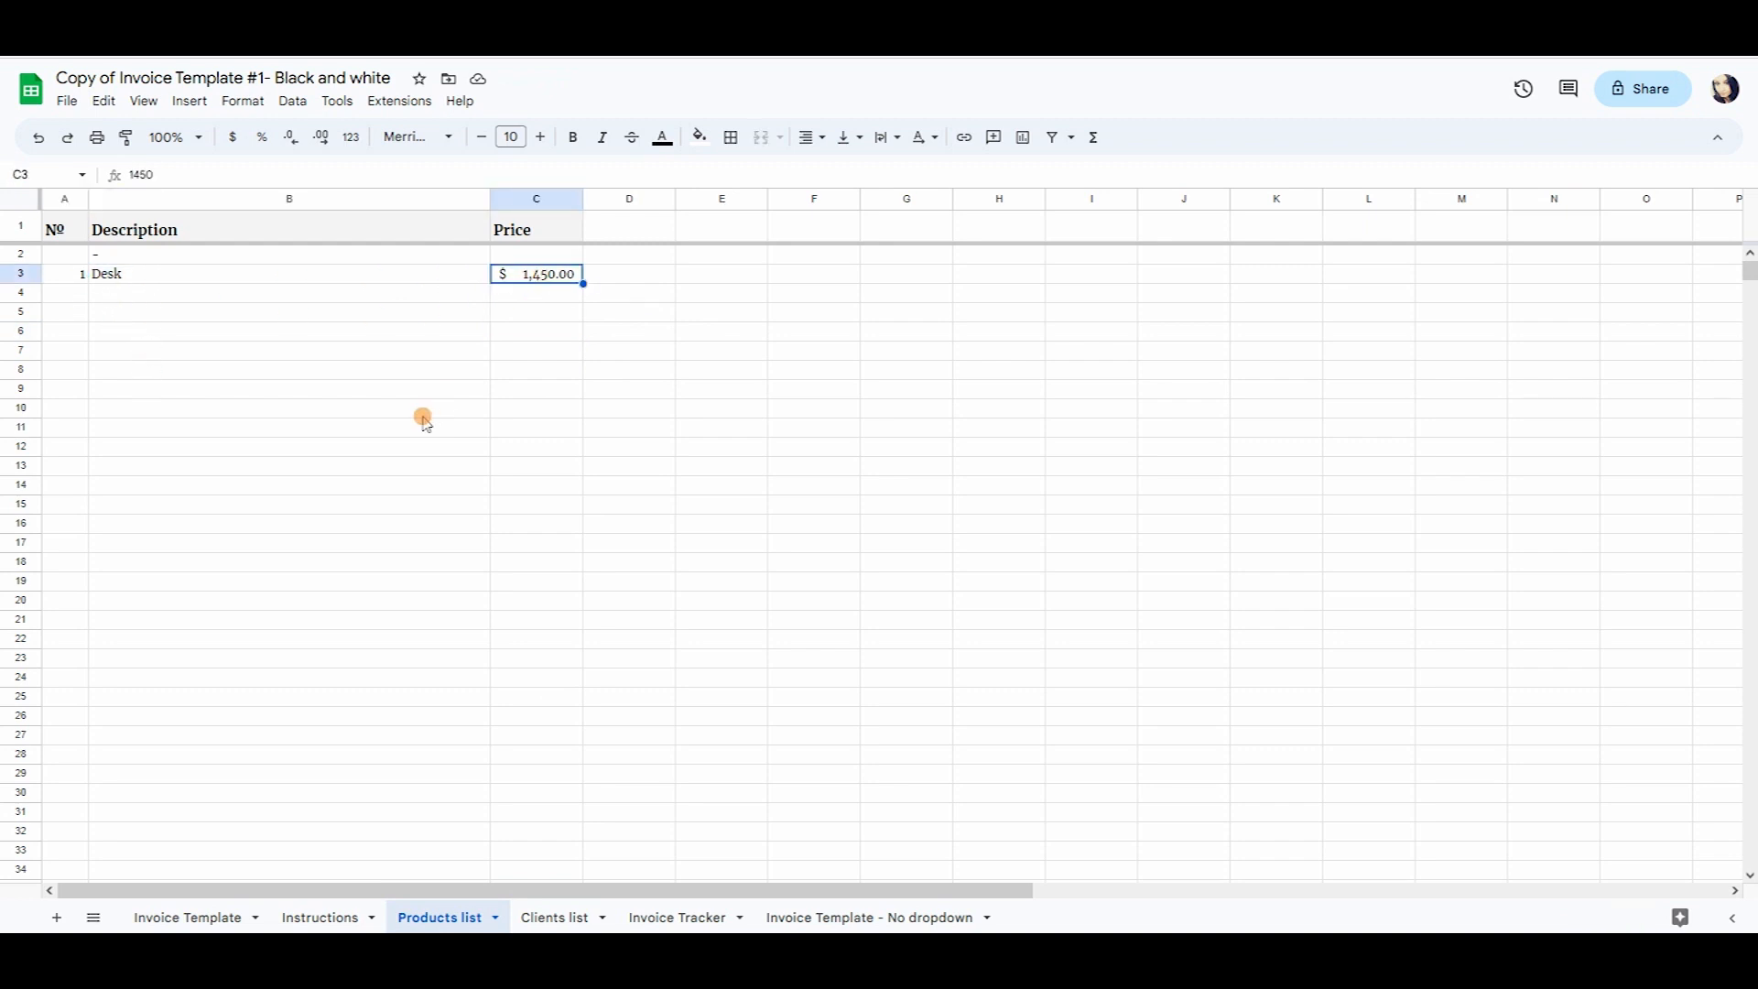
pyautogui.click(179, 293)
pyautogui.write('Chair')
pyautogui.press('Tab')
pyautogui.write('350')
pyautogui.press('Return')
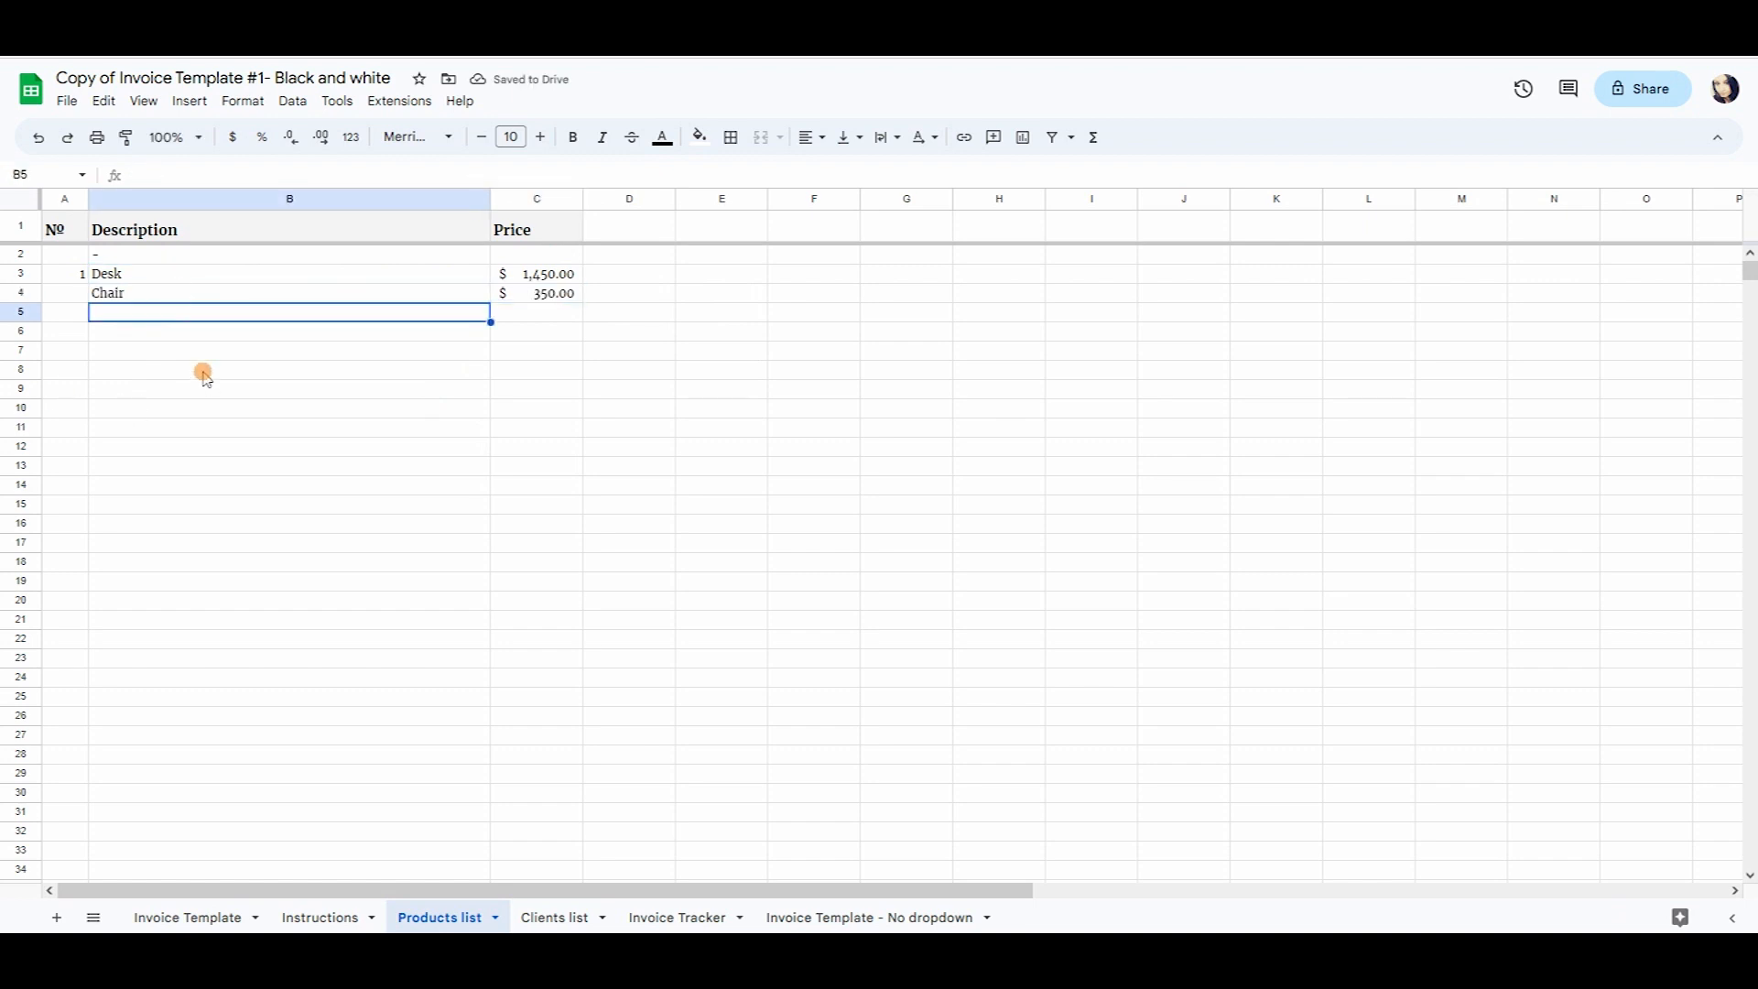
# Add Table priced at 750, correcting a mistyped 550, then return to the Invoice Template.
pyautogui.write('Table')
pyautogui.press('Tab')
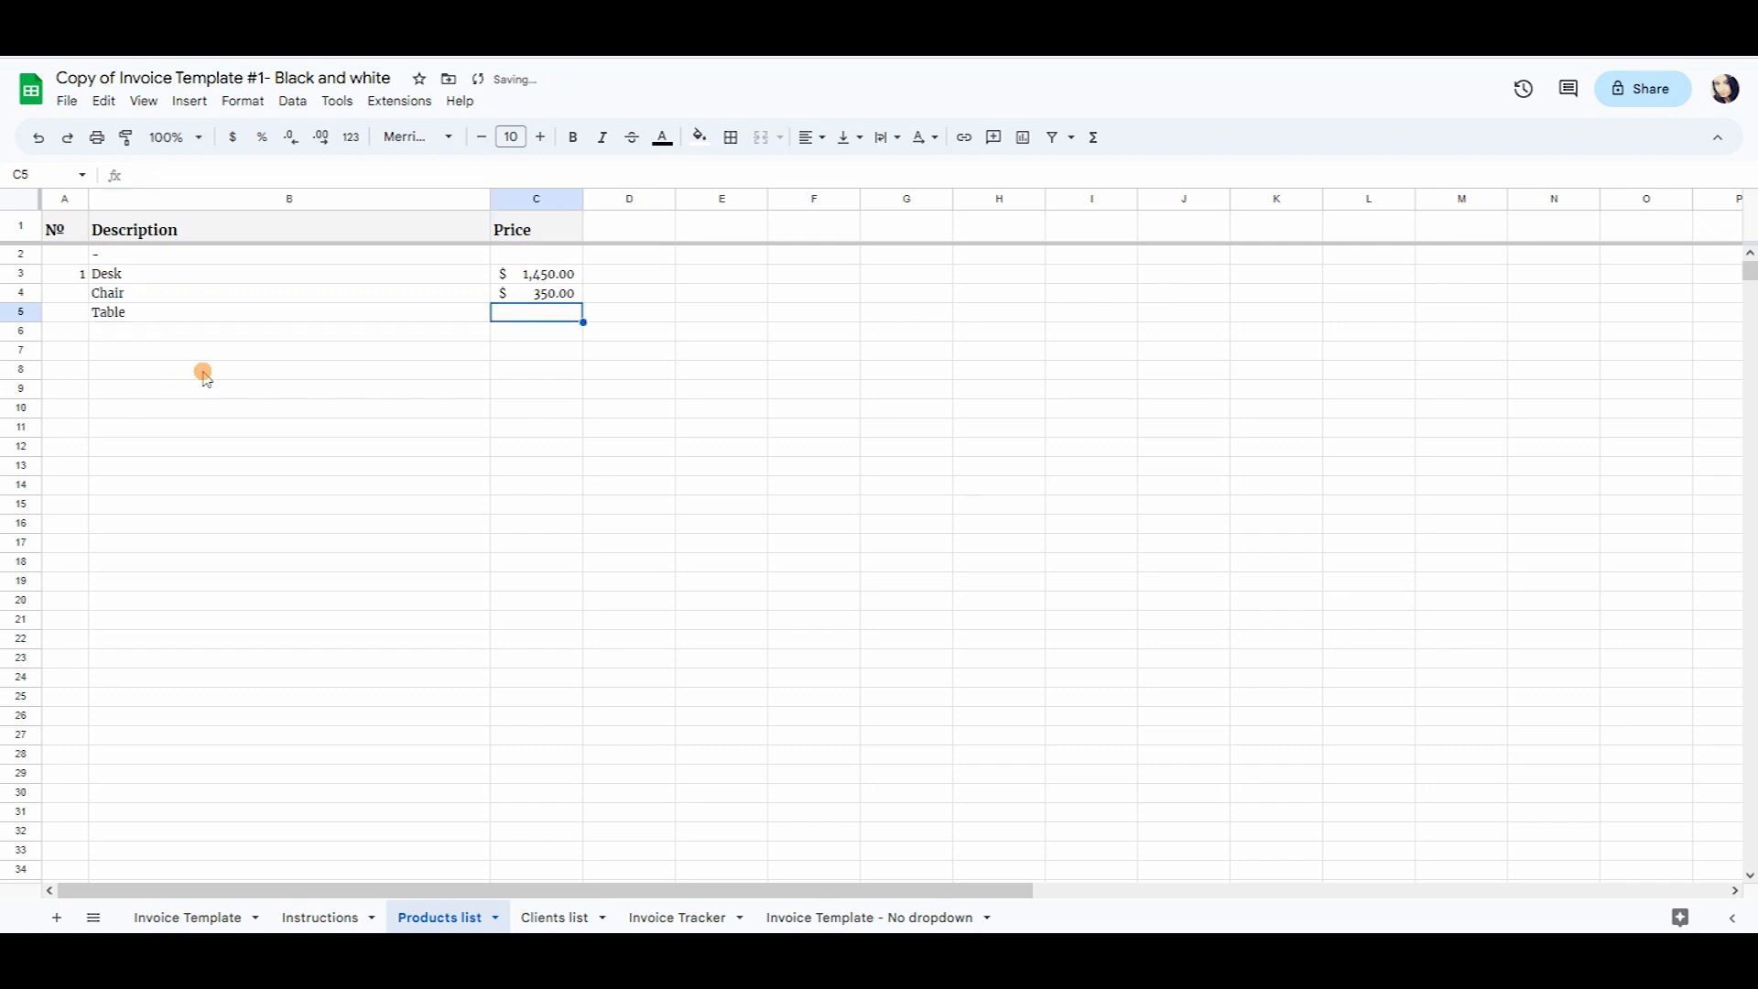
pyautogui.write('550')
pyautogui.press('Return')
pyautogui.click(530, 314)
pyautogui.write('750')
pyautogui.press('Return')
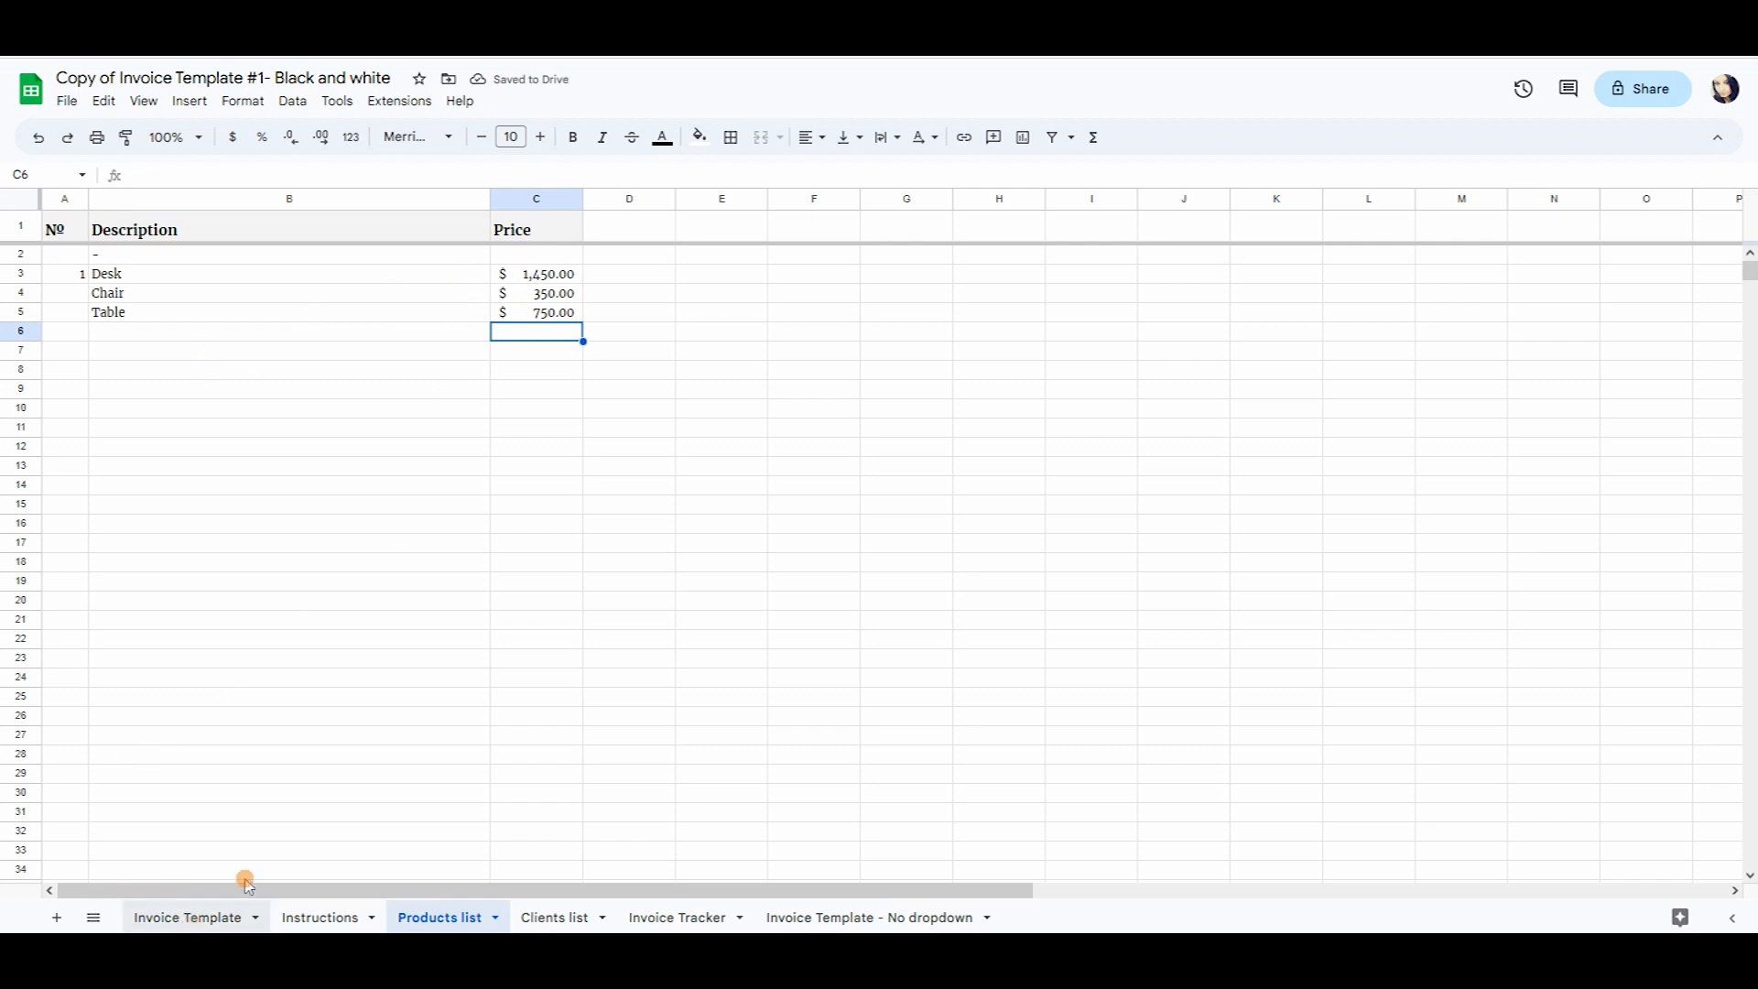
pyautogui.click(157, 917)
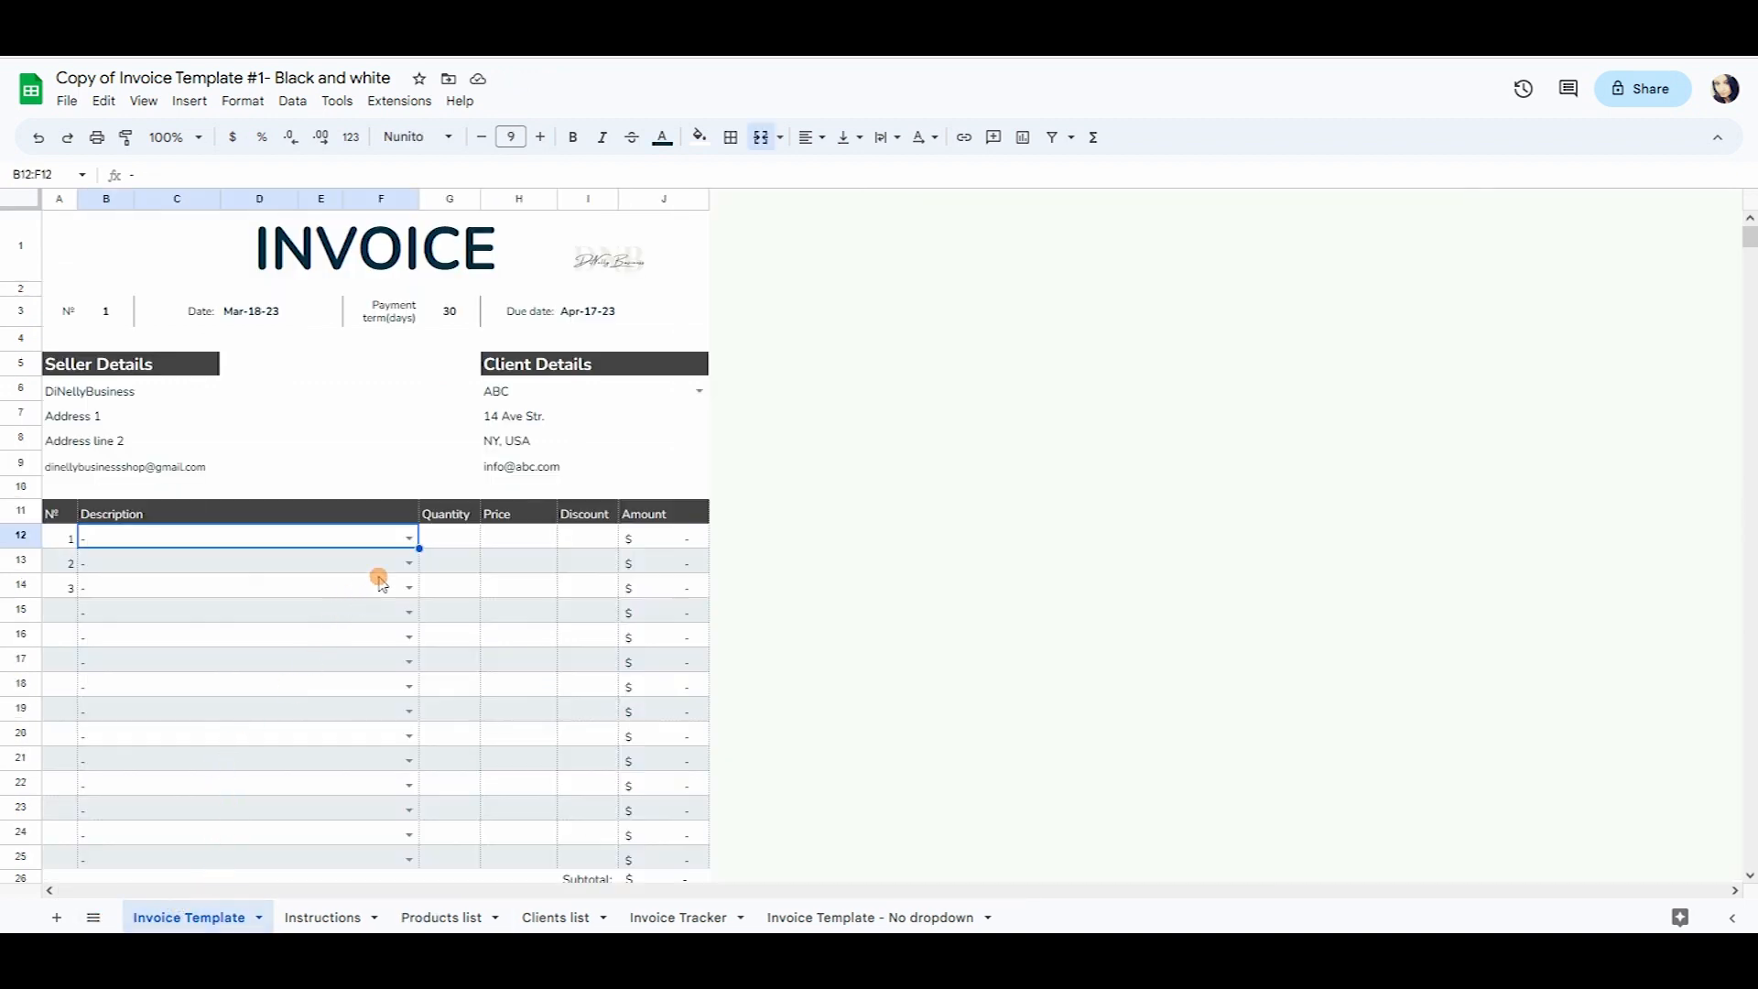
# Pick Desk for the first invoice line and check its price lookup against the Products list.
pyautogui.click(409, 537)
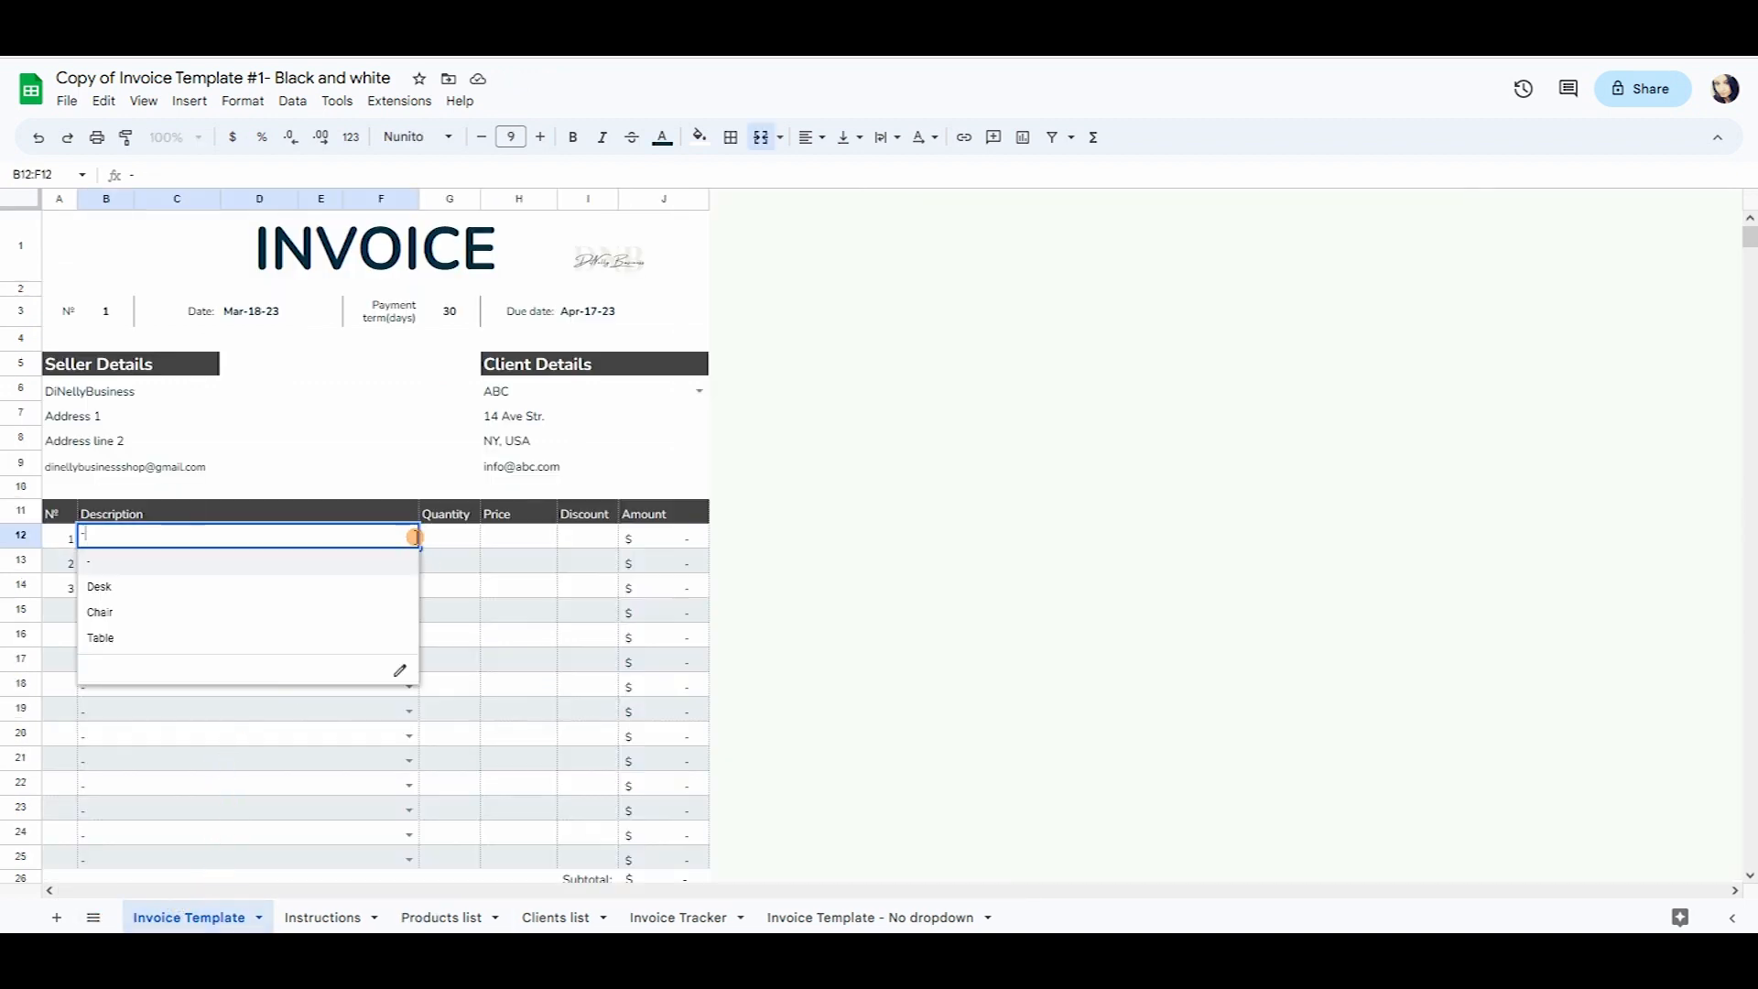
pyautogui.click(217, 588)
pyautogui.click(529, 542)
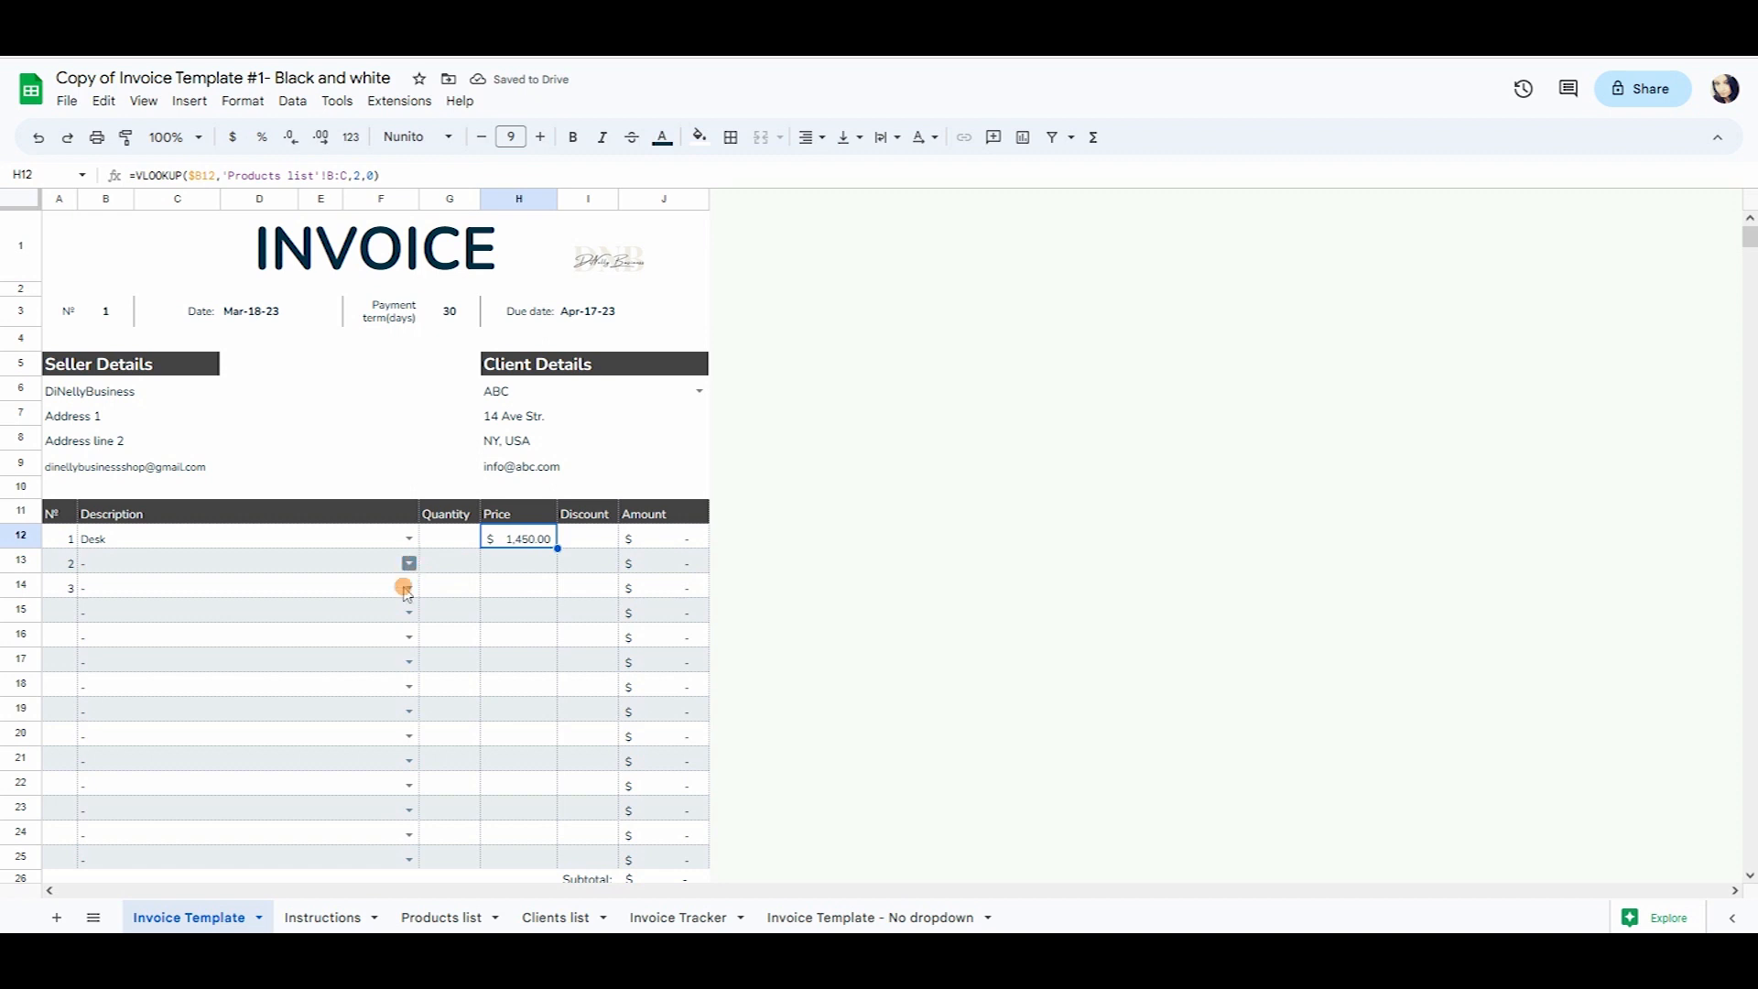
pyautogui.click(102, 539)
pyautogui.click(522, 540)
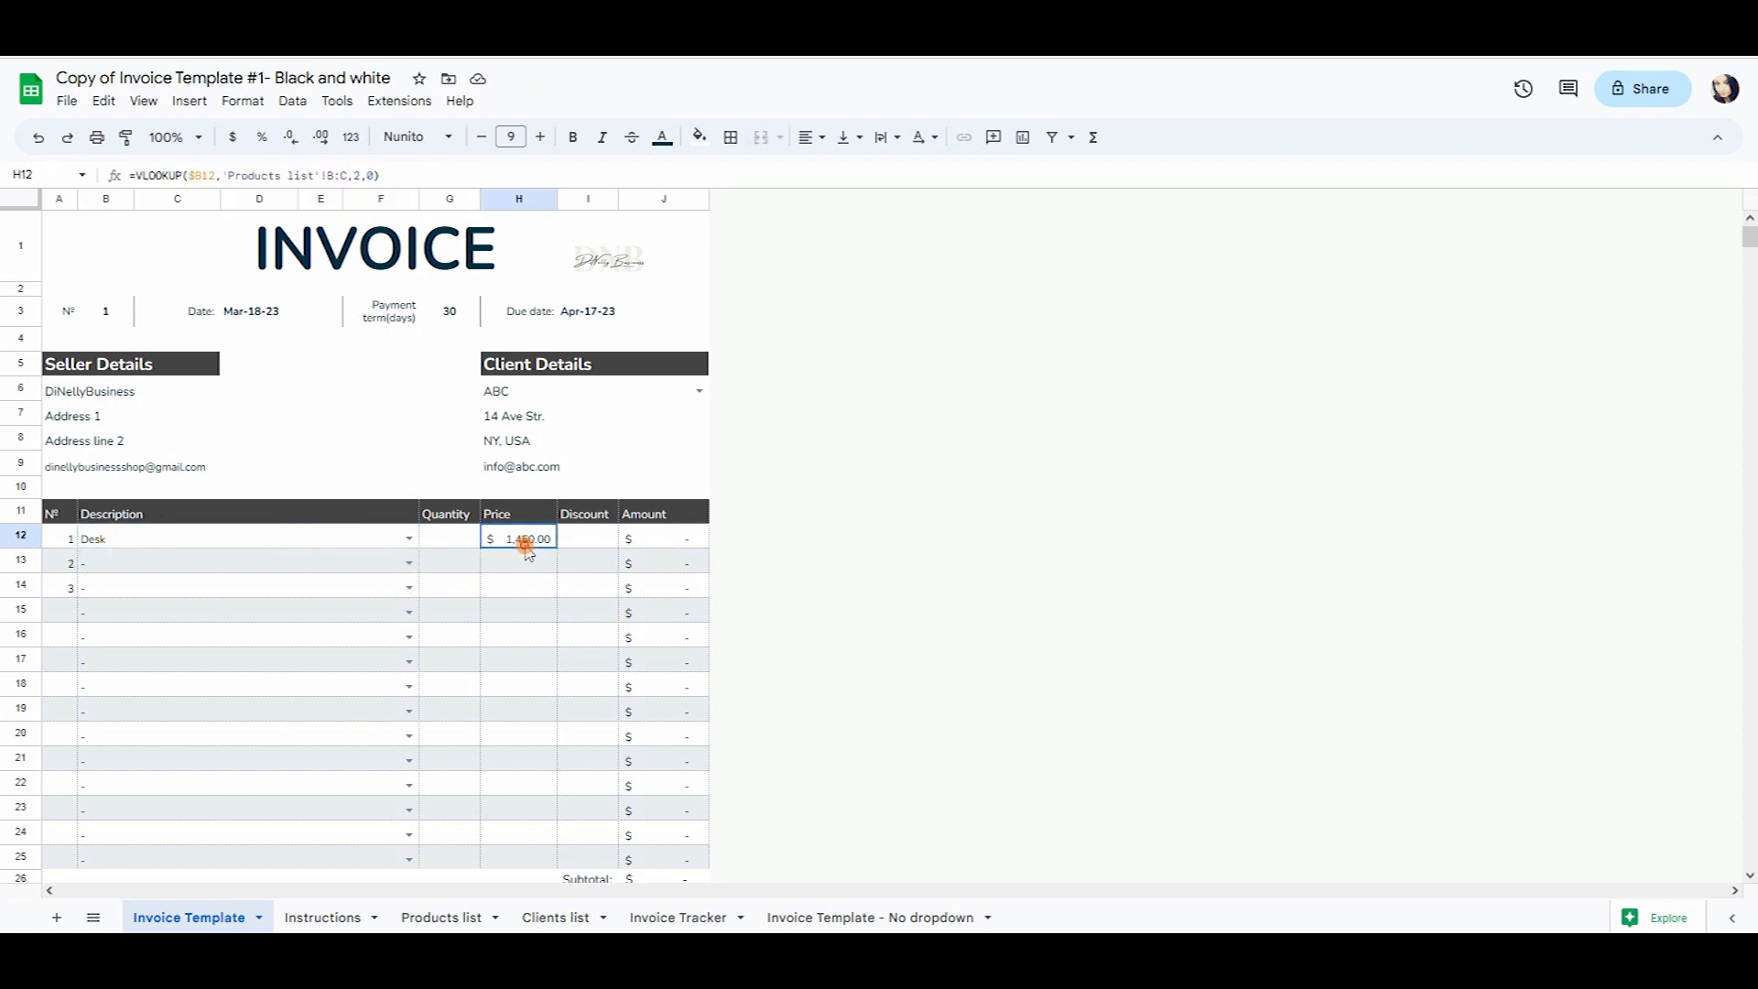
pyautogui.click(303, 916)
pyautogui.click(444, 916)
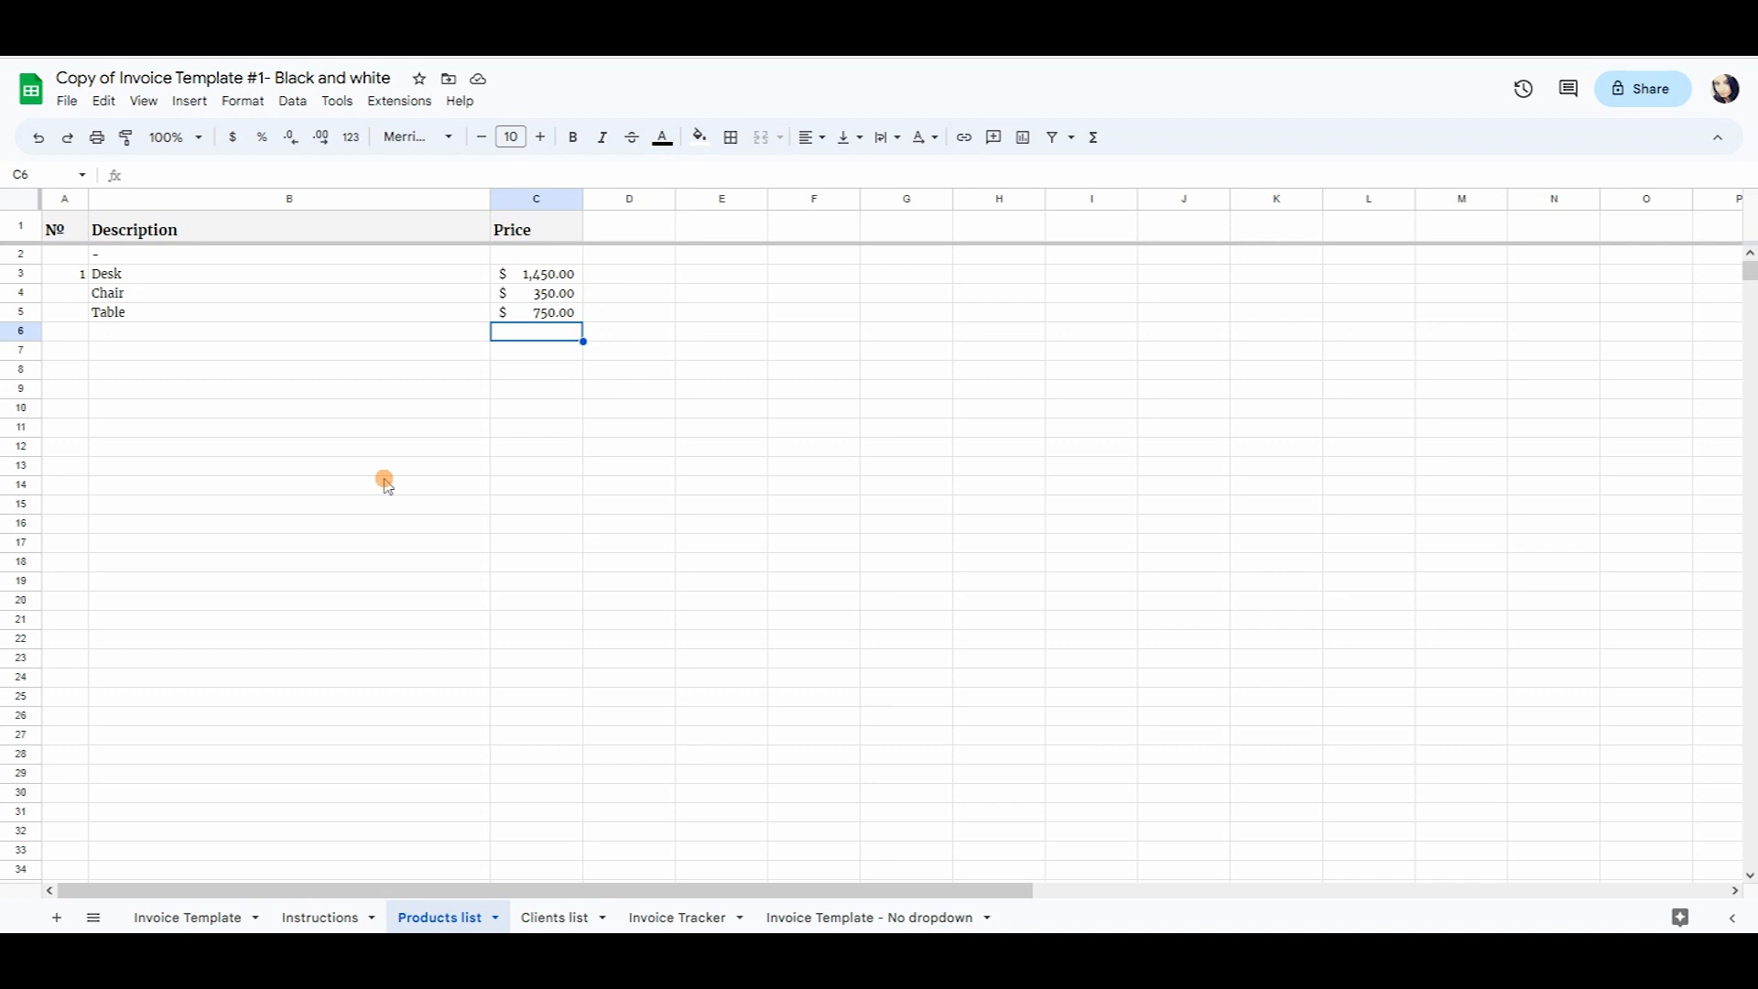
pyautogui.click(188, 917)
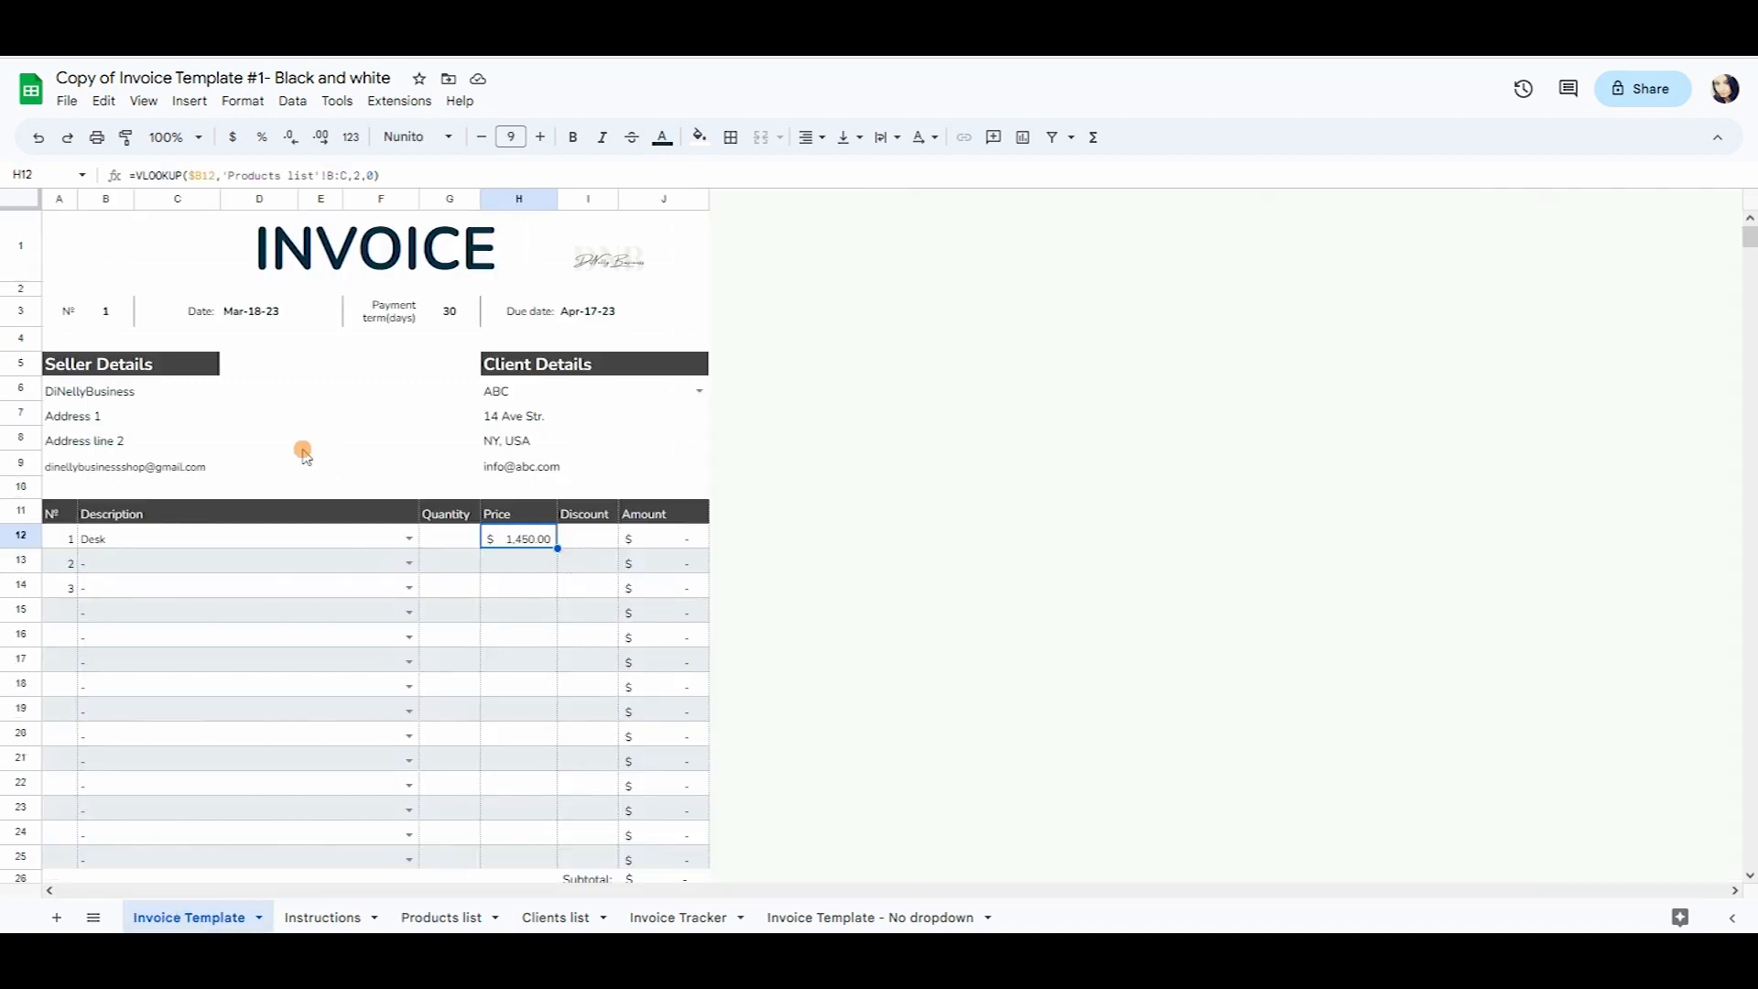
# Pick Table for the second invoice line and Chair for the third.
pyautogui.click(409, 562)
pyautogui.click(151, 668)
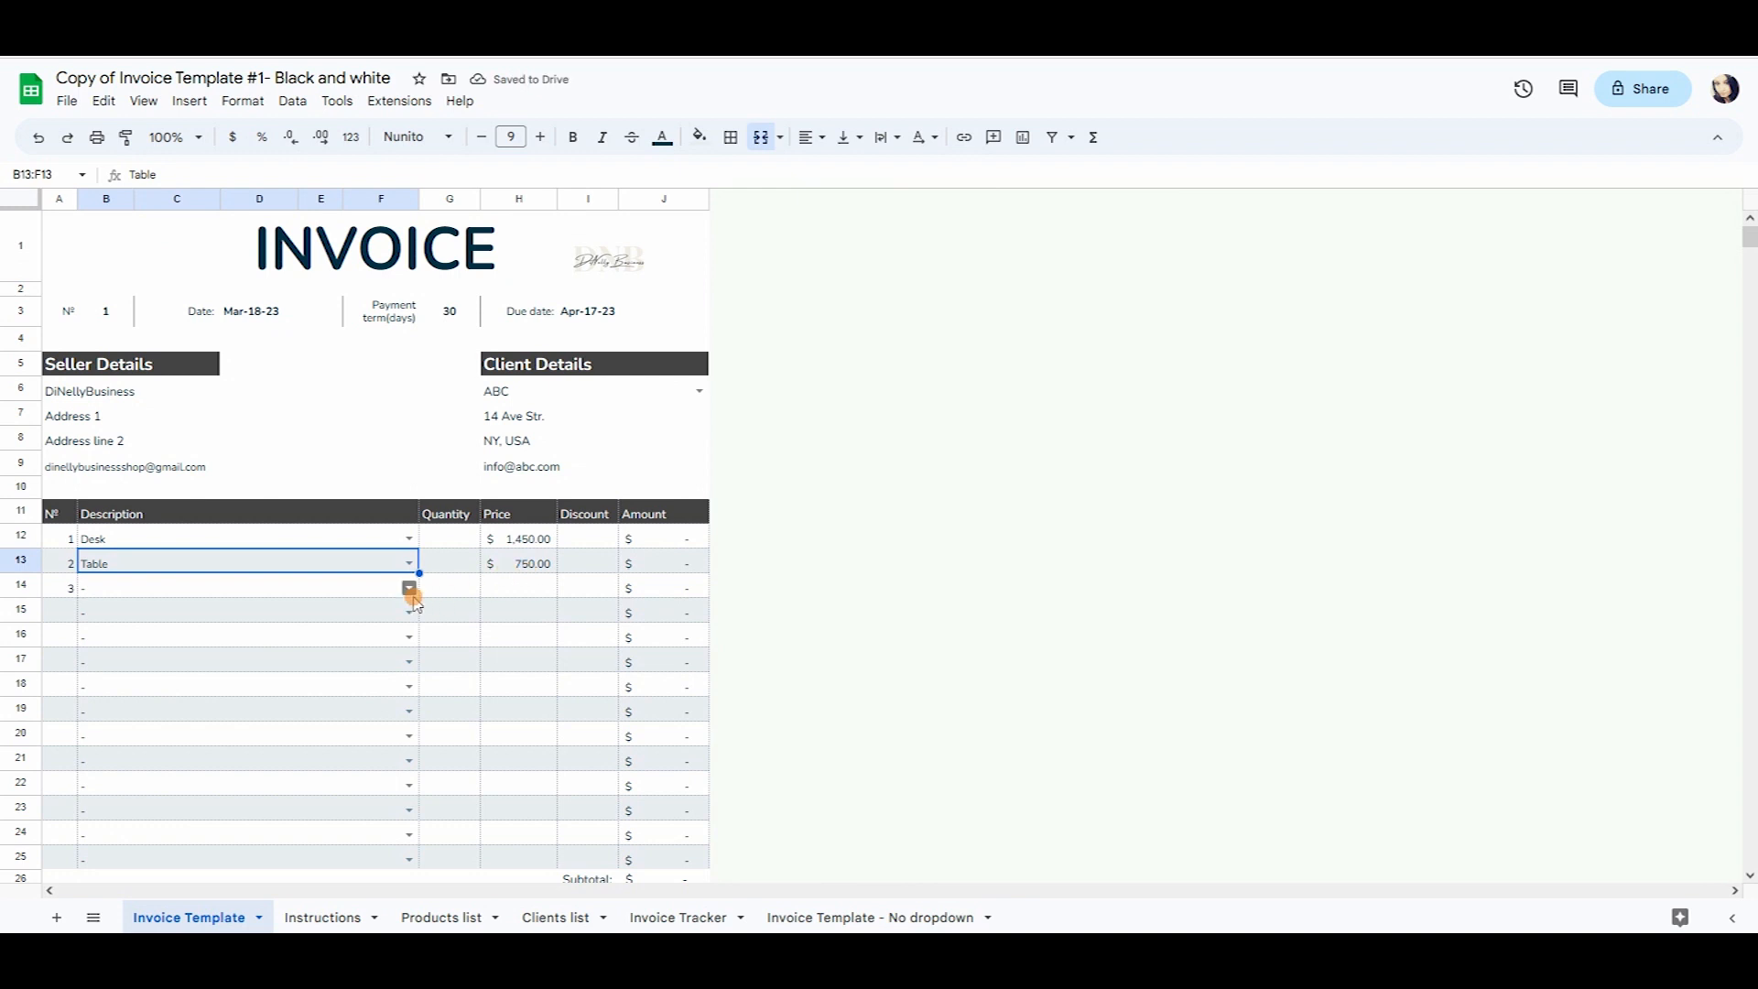
pyautogui.click(410, 587)
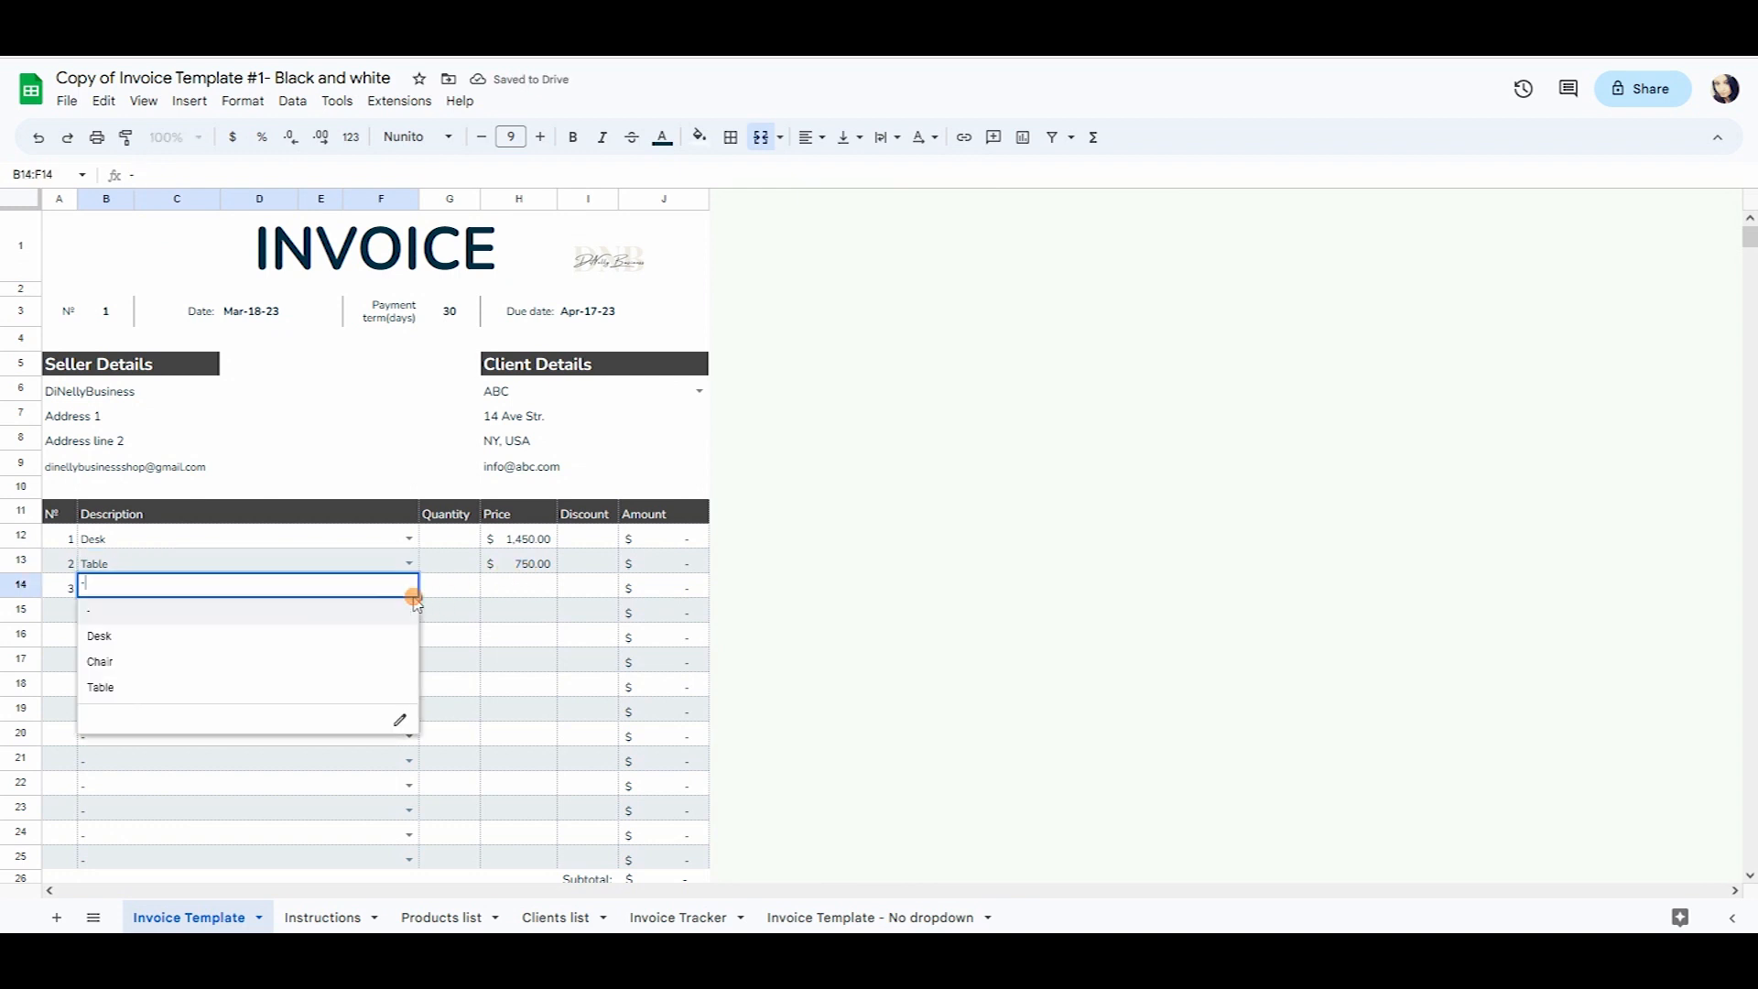
pyautogui.click(324, 667)
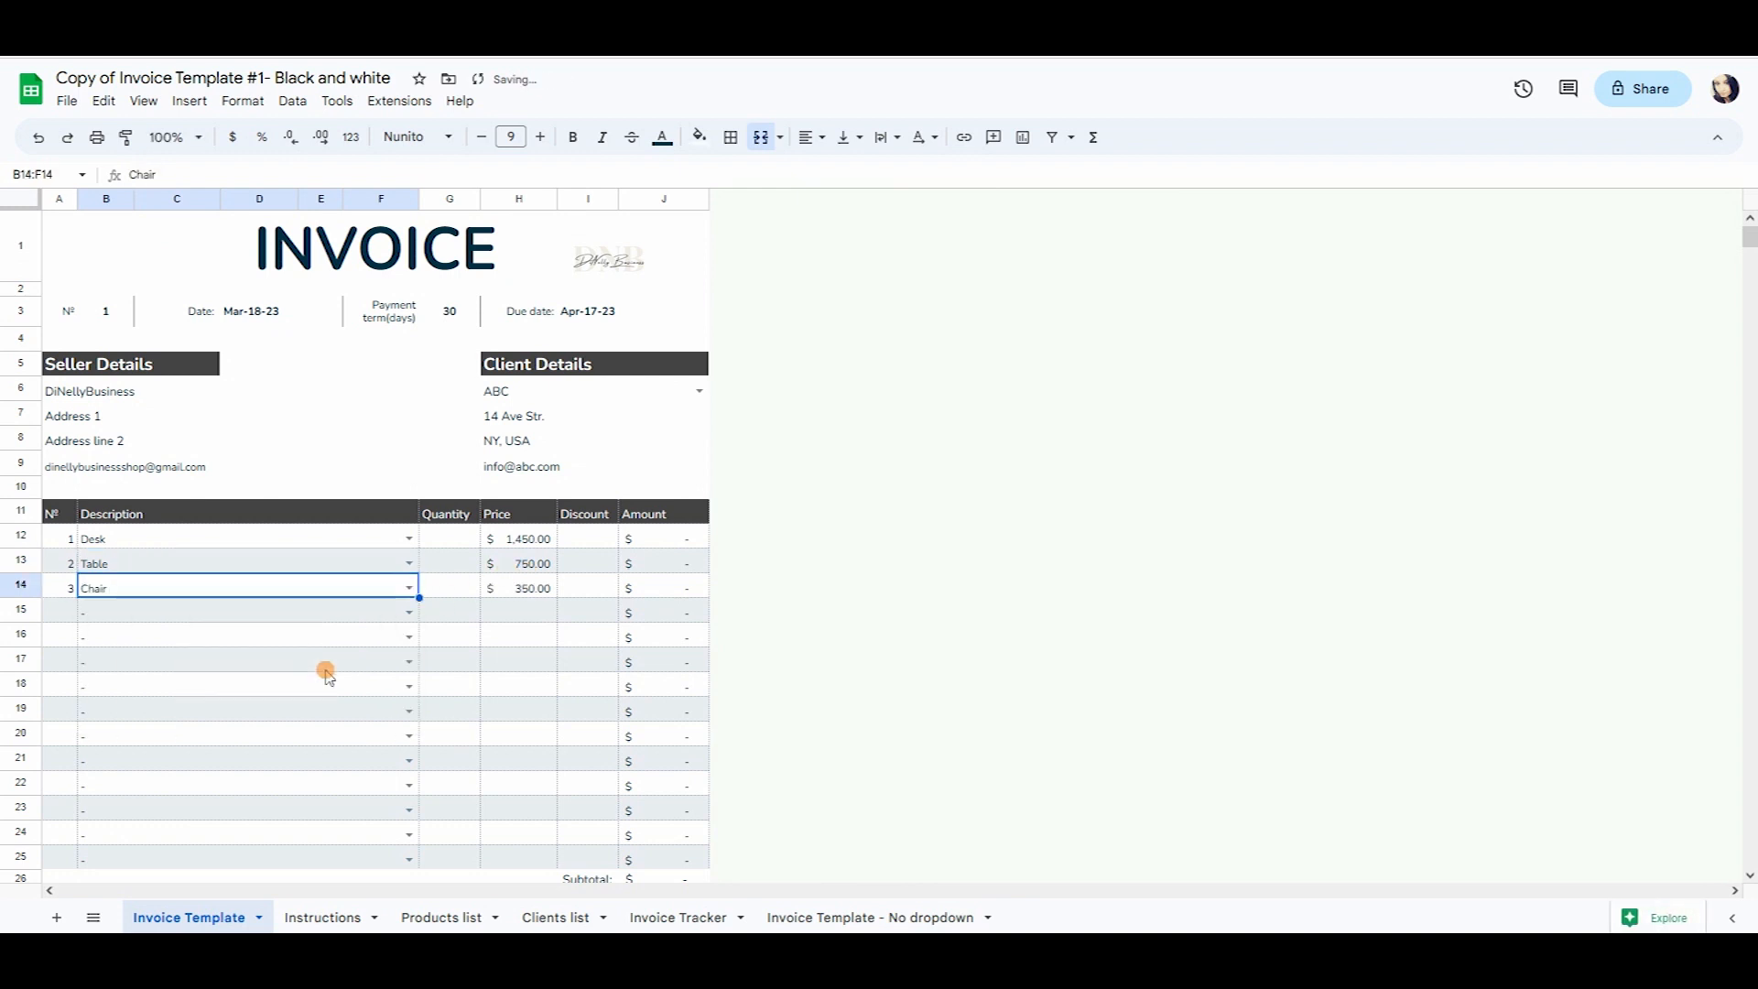
pyautogui.click(535, 588)
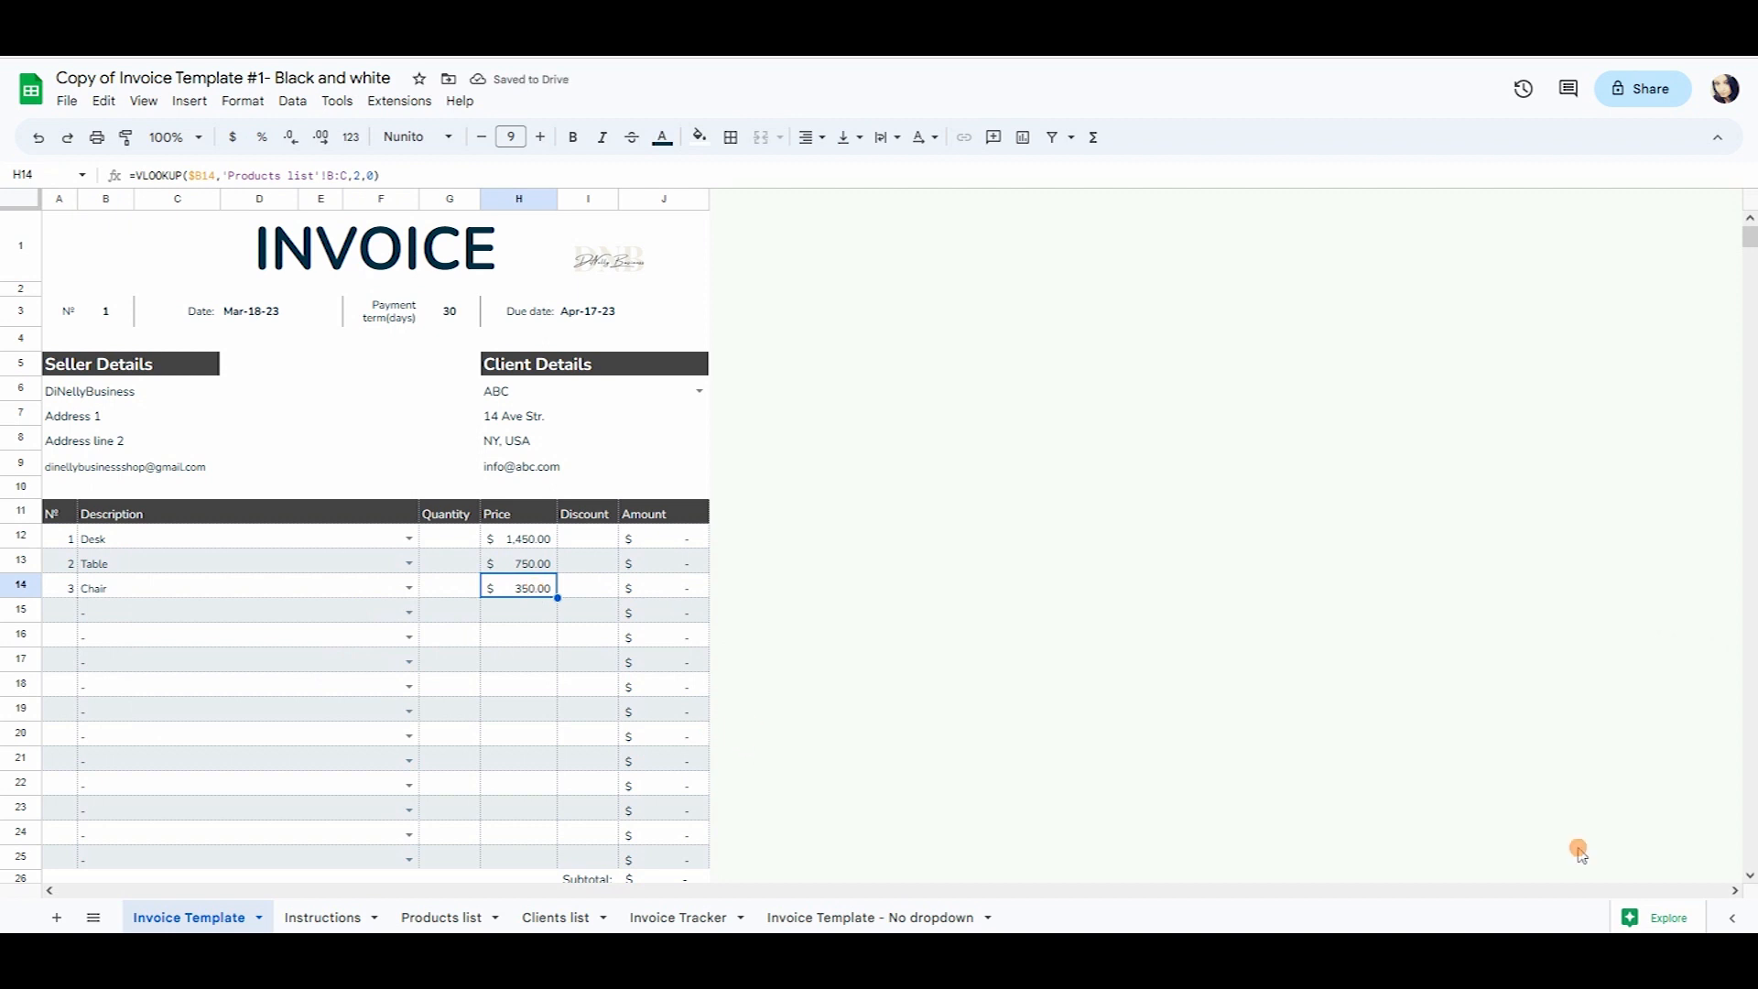
pyautogui.click(463, 537)
# Enter quantities 1, 2 and 4 for Desk, Table and Chair, confirming the 4,350.00 subtotal.
pyautogui.write('1')
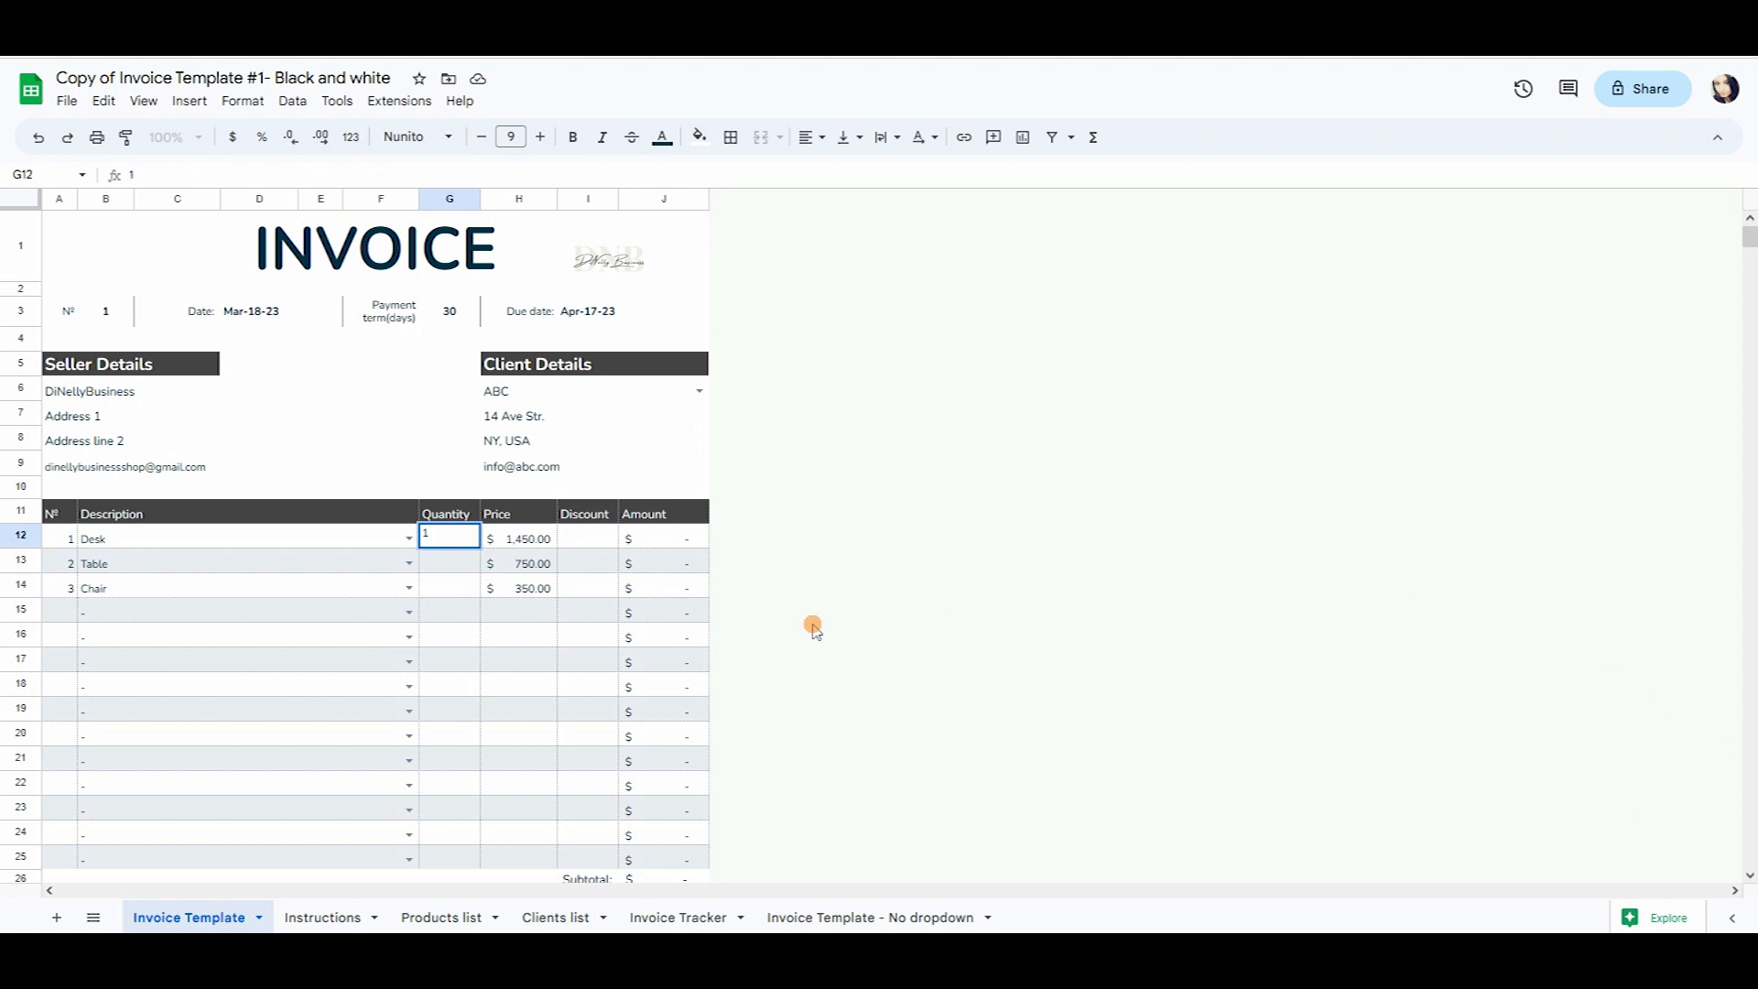
pyautogui.press('Return')
pyautogui.write('2')
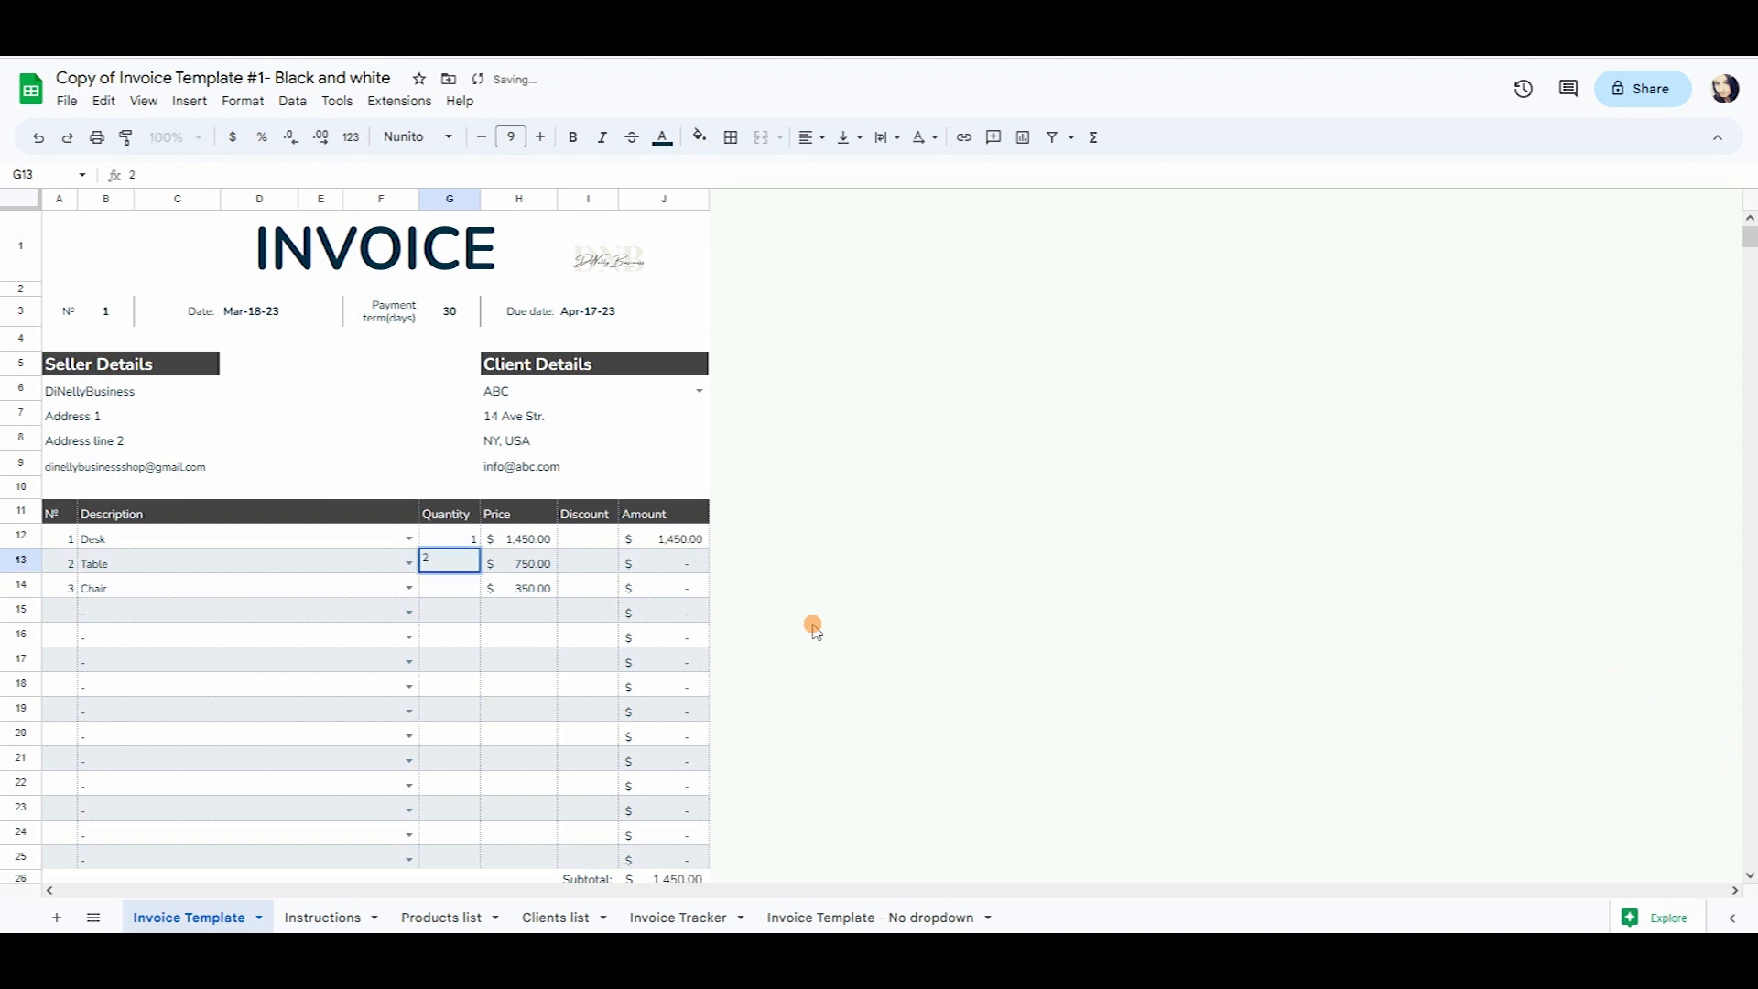
pyautogui.press('Return')
pyautogui.write('4')
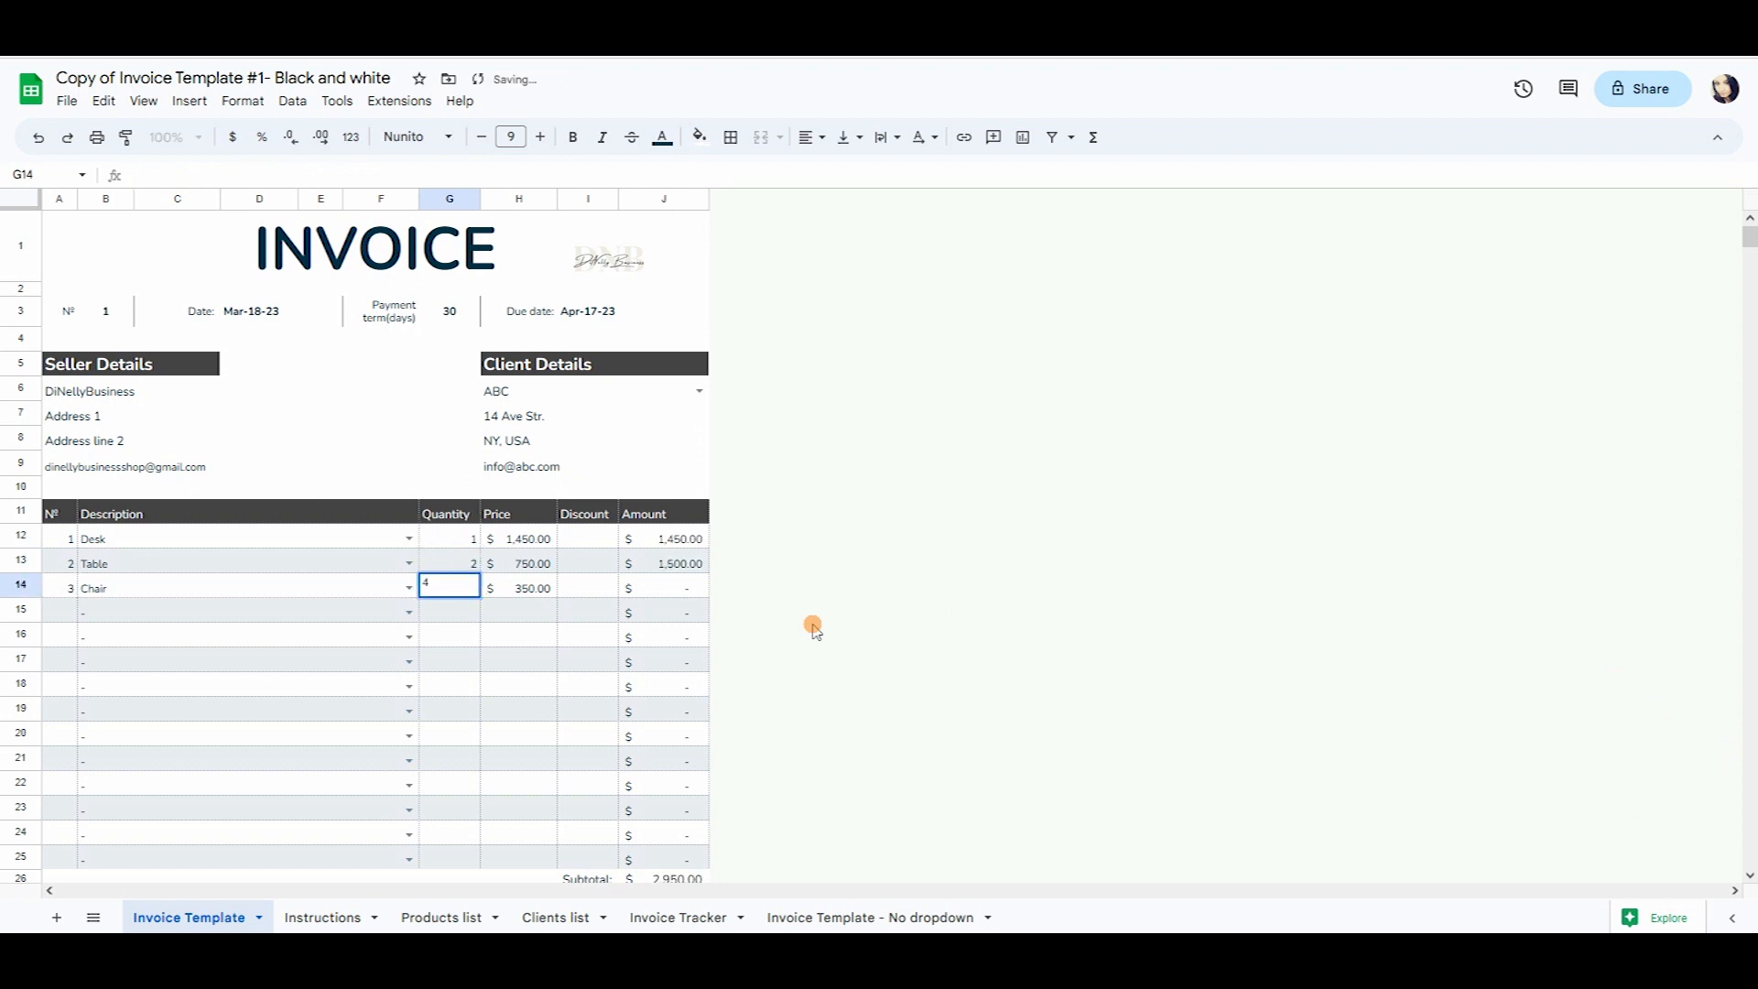
pyautogui.press('Return')
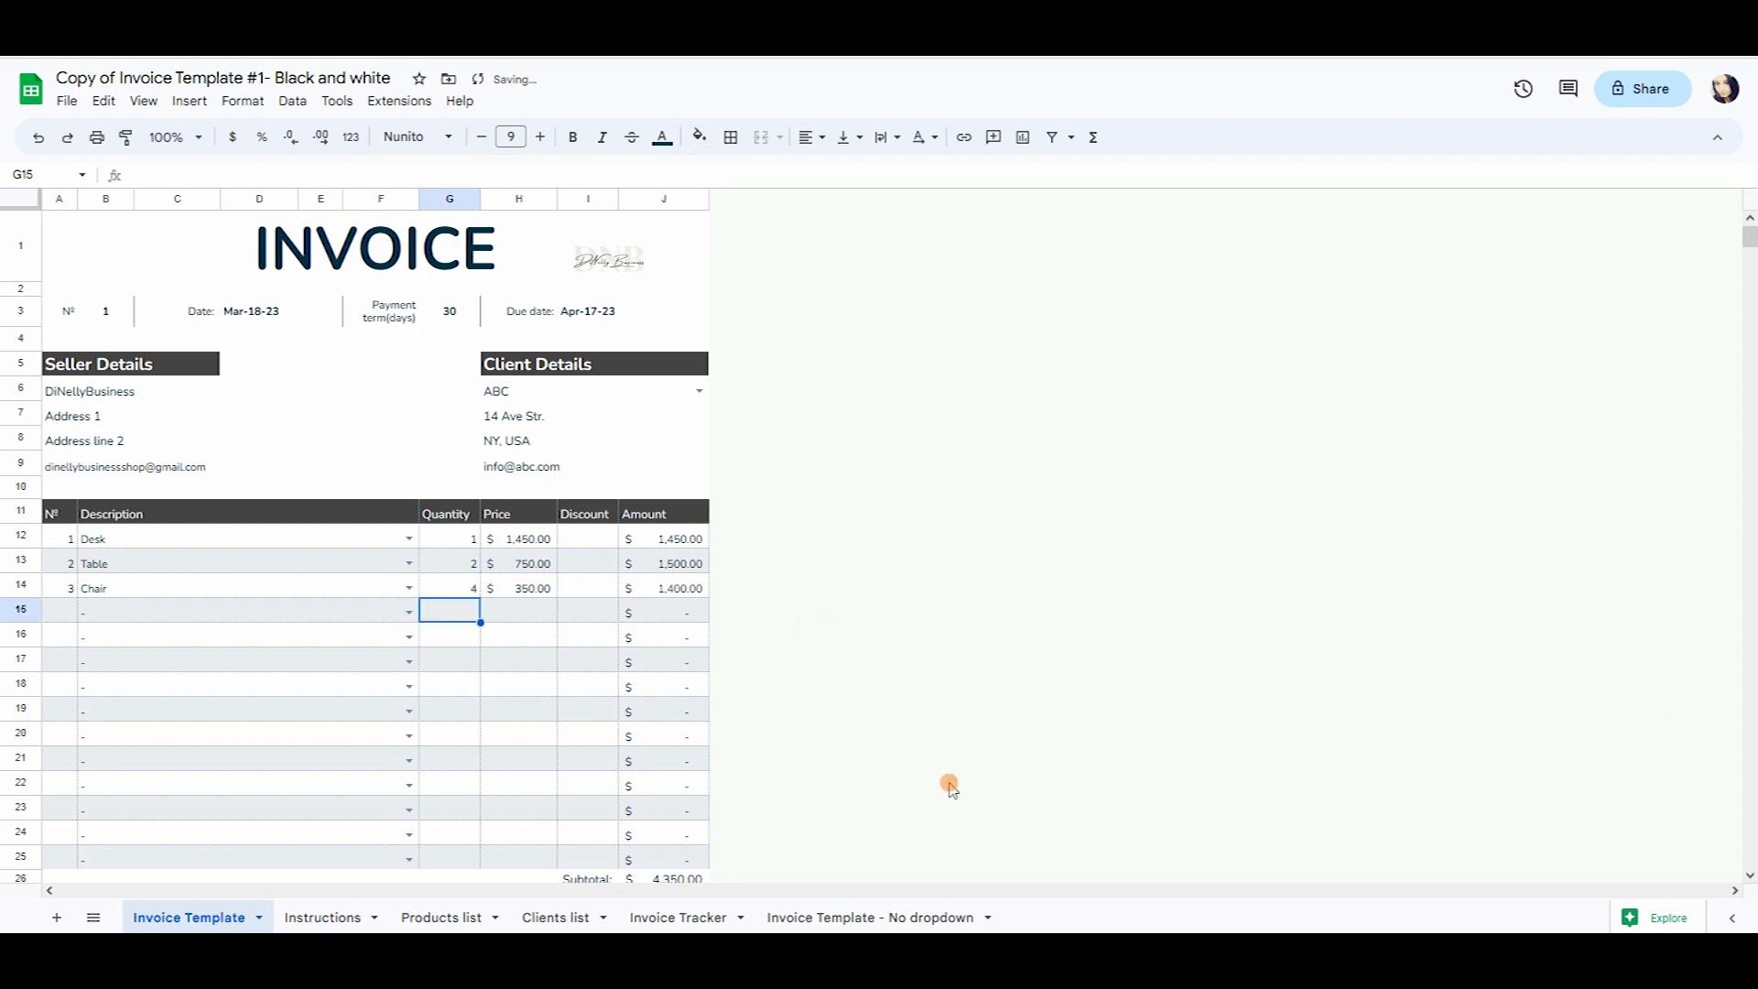
pyautogui.scroll(-5, 823, 405)
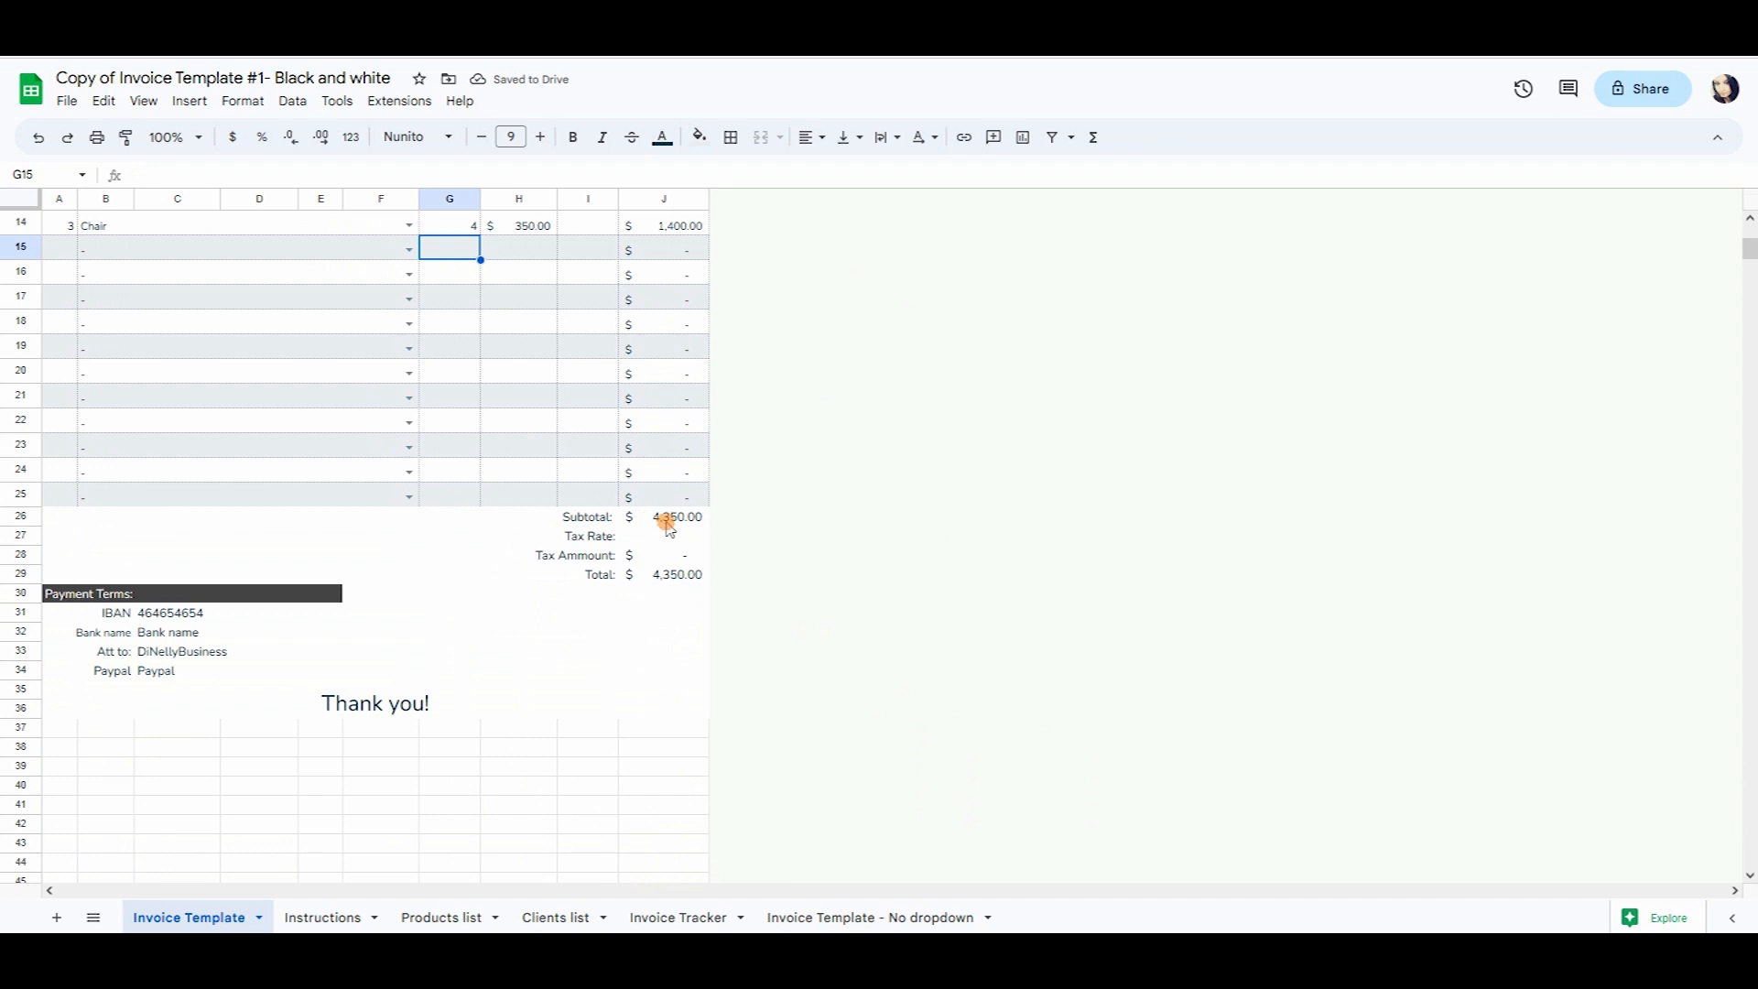
pyautogui.click(702, 526)
pyautogui.scroll(5, 709, 660)
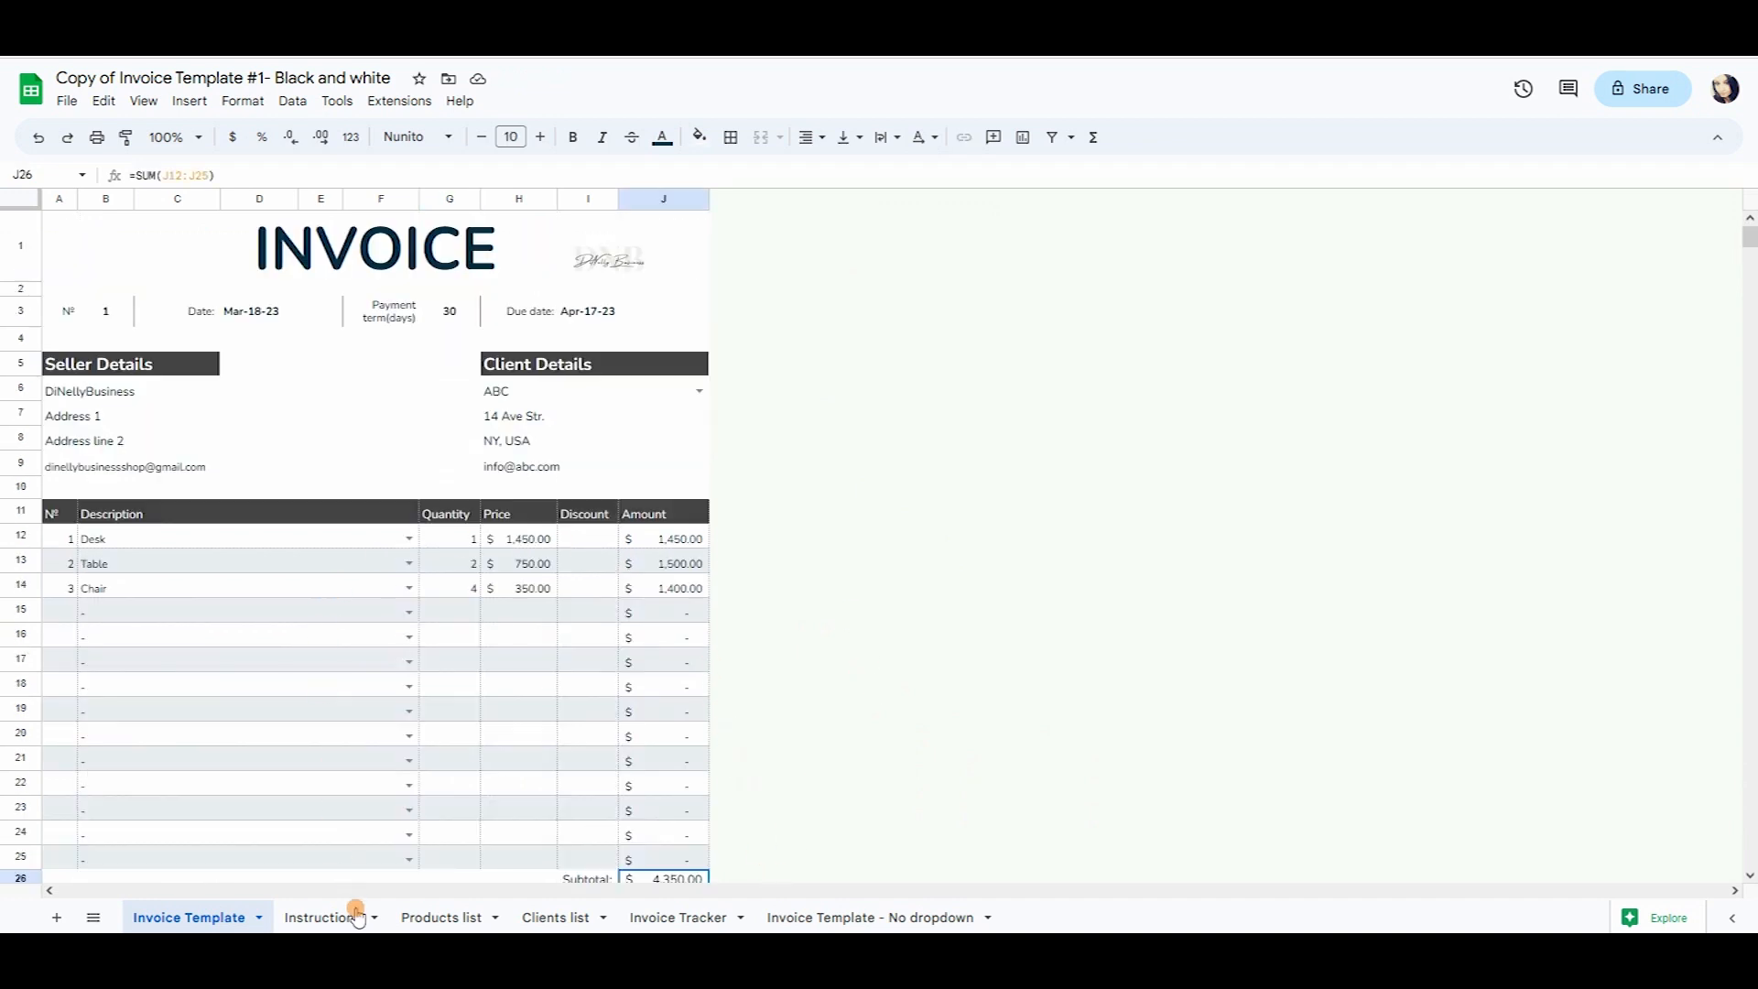
# Review the placeholder dash product, then select the empty invoice rows 15 to 25.
pyautogui.click(453, 915)
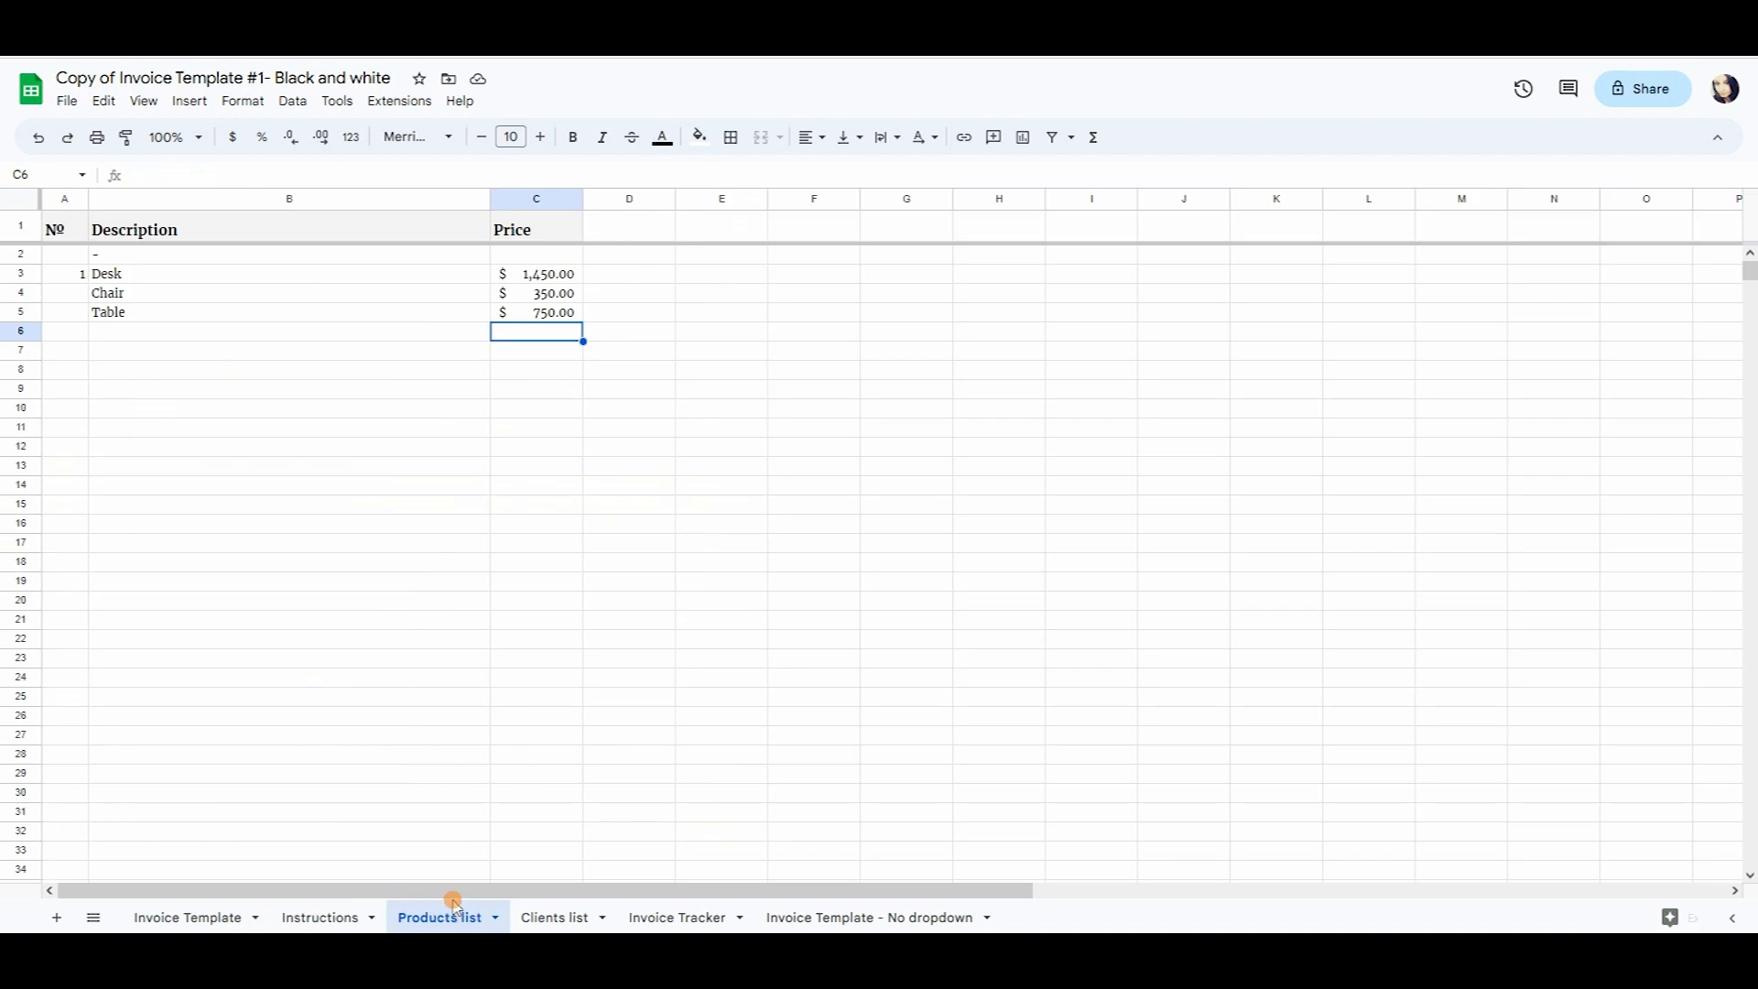
pyautogui.click(99, 254)
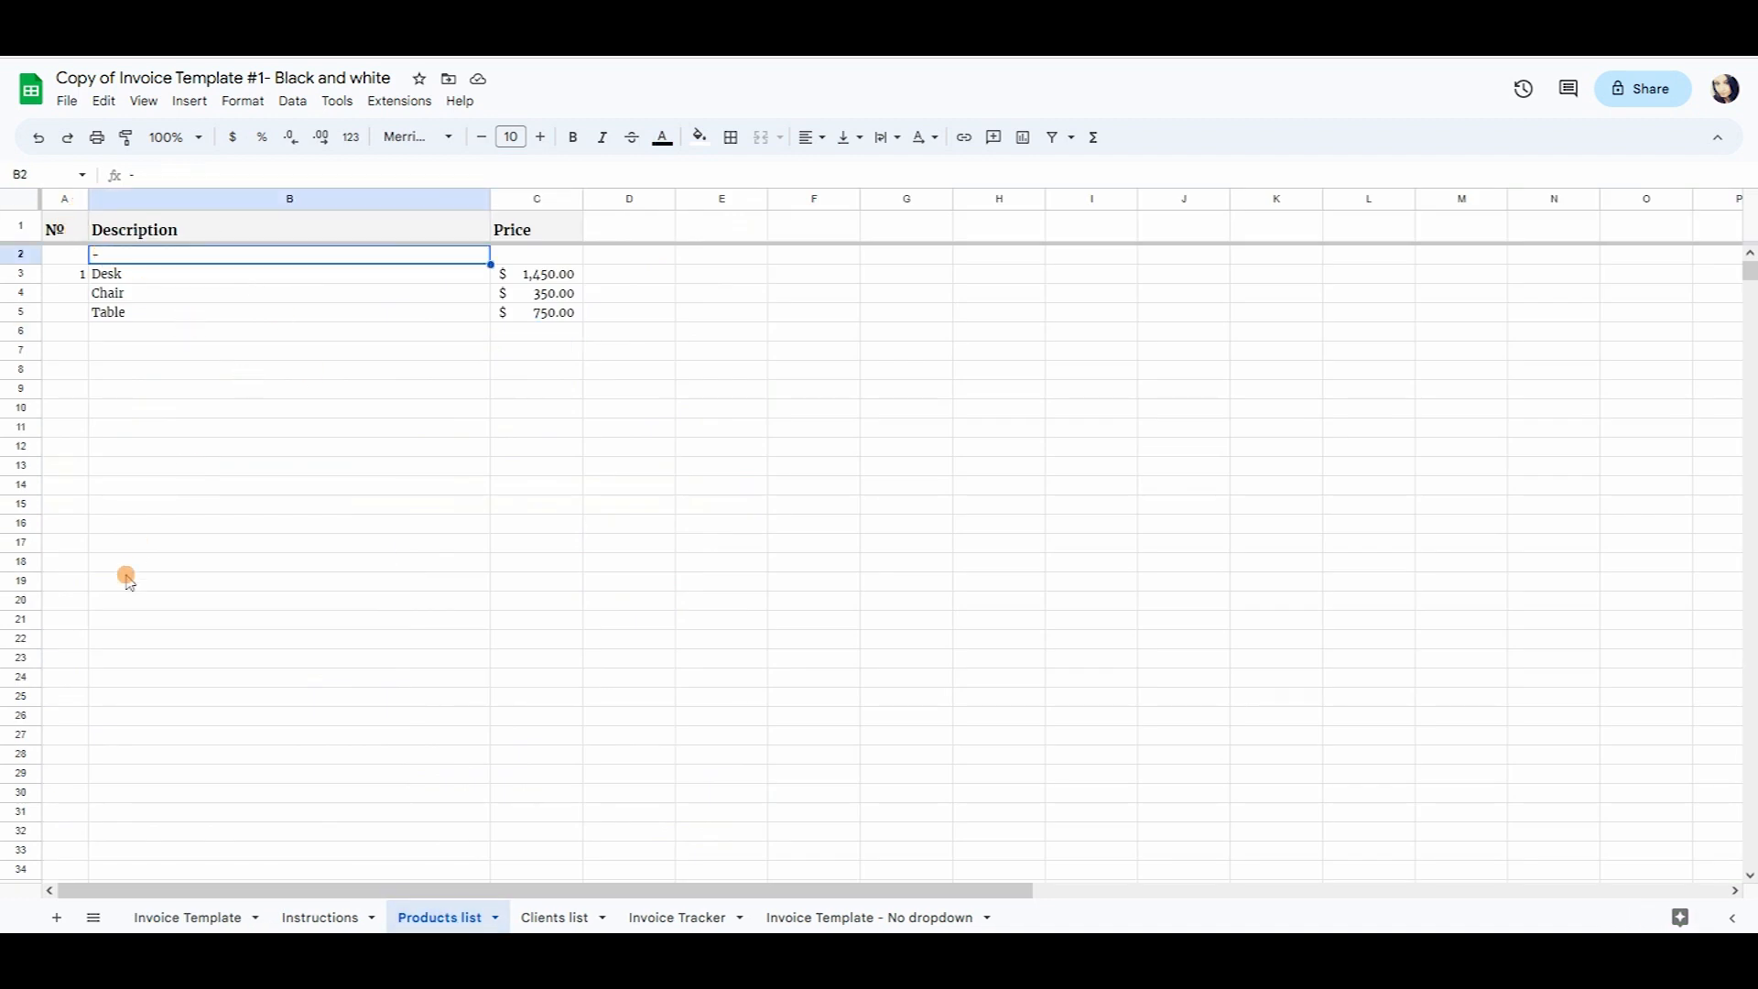
pyautogui.click(165, 915)
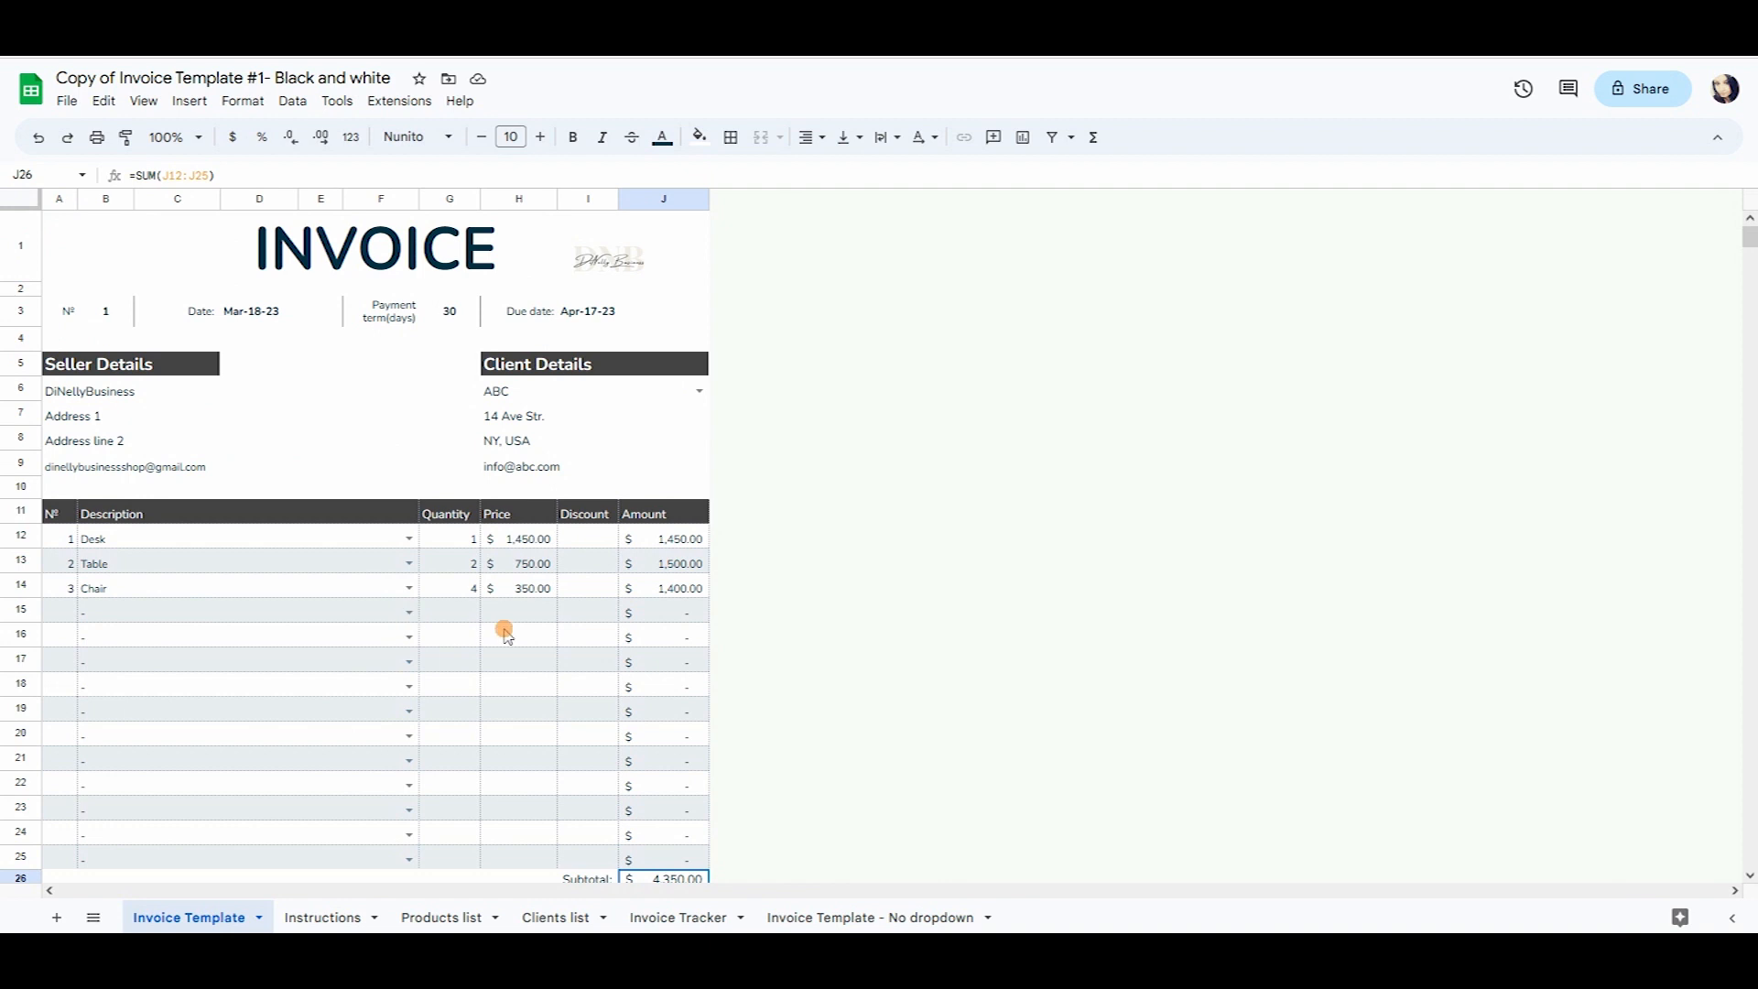
pyautogui.moveTo(28, 614); pyautogui.dragTo(7, 861)
pyautogui.scroll(-1, 189, 673)
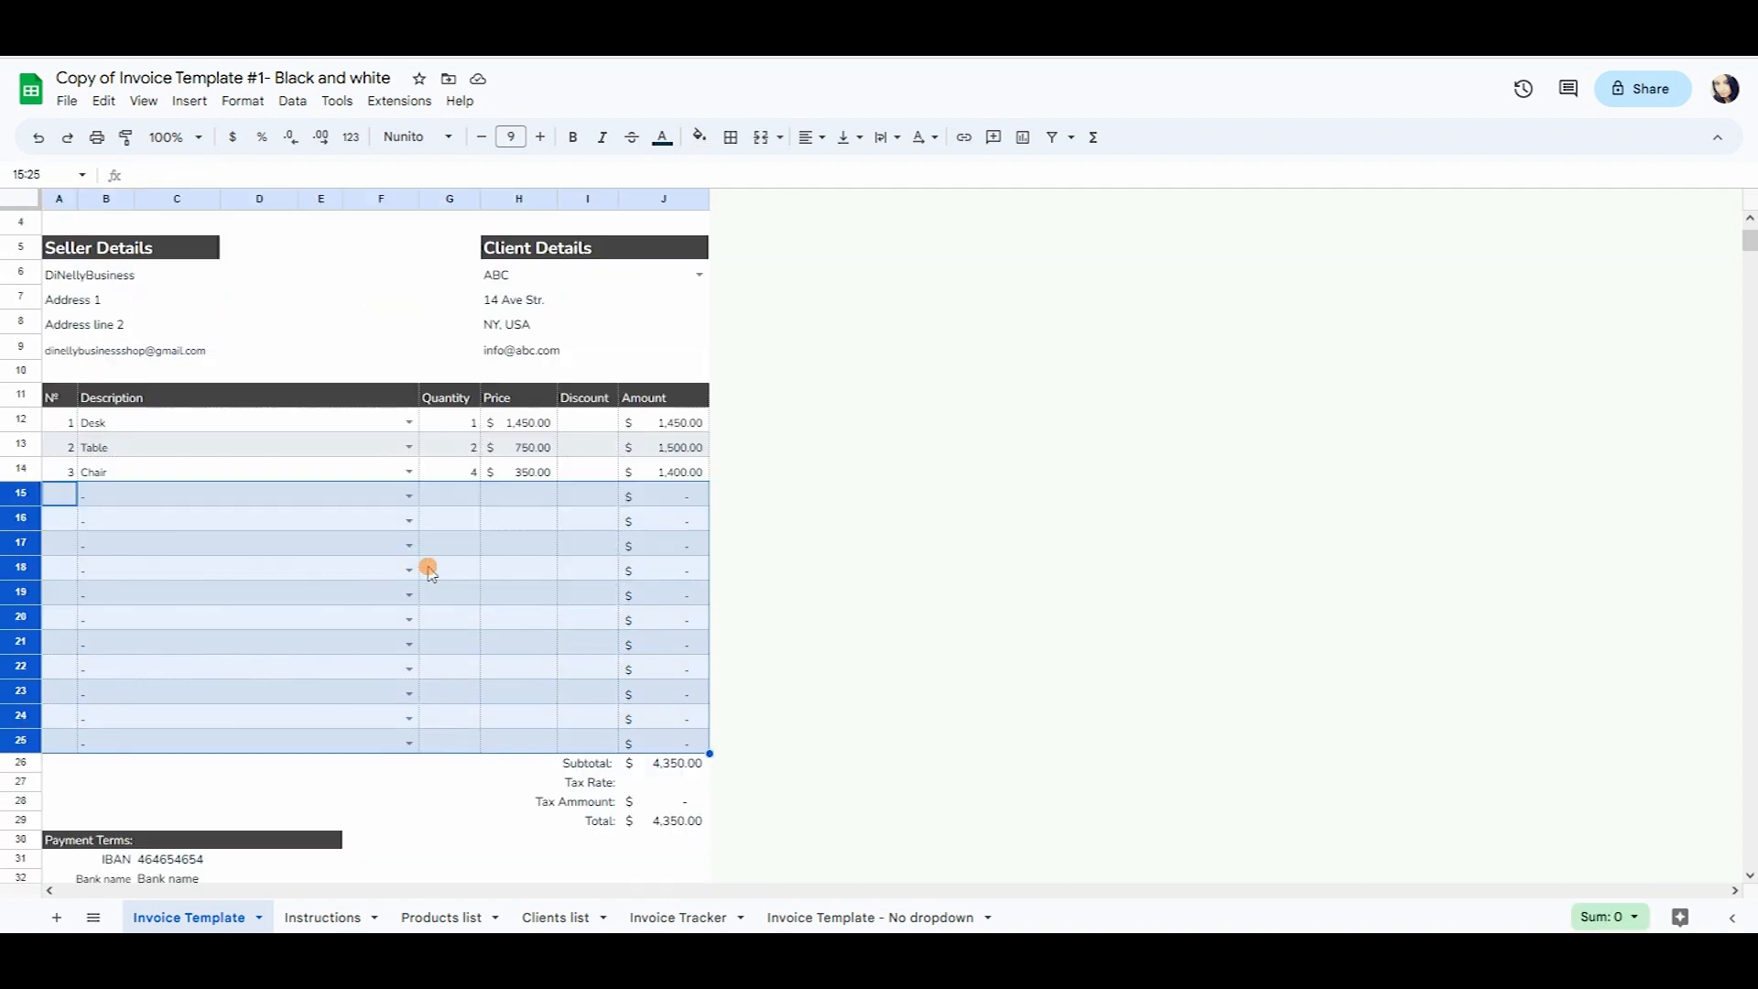
# Delete the dash from row 15's description and inspect the resulting Subtotal error.
pyautogui.click(540, 571)
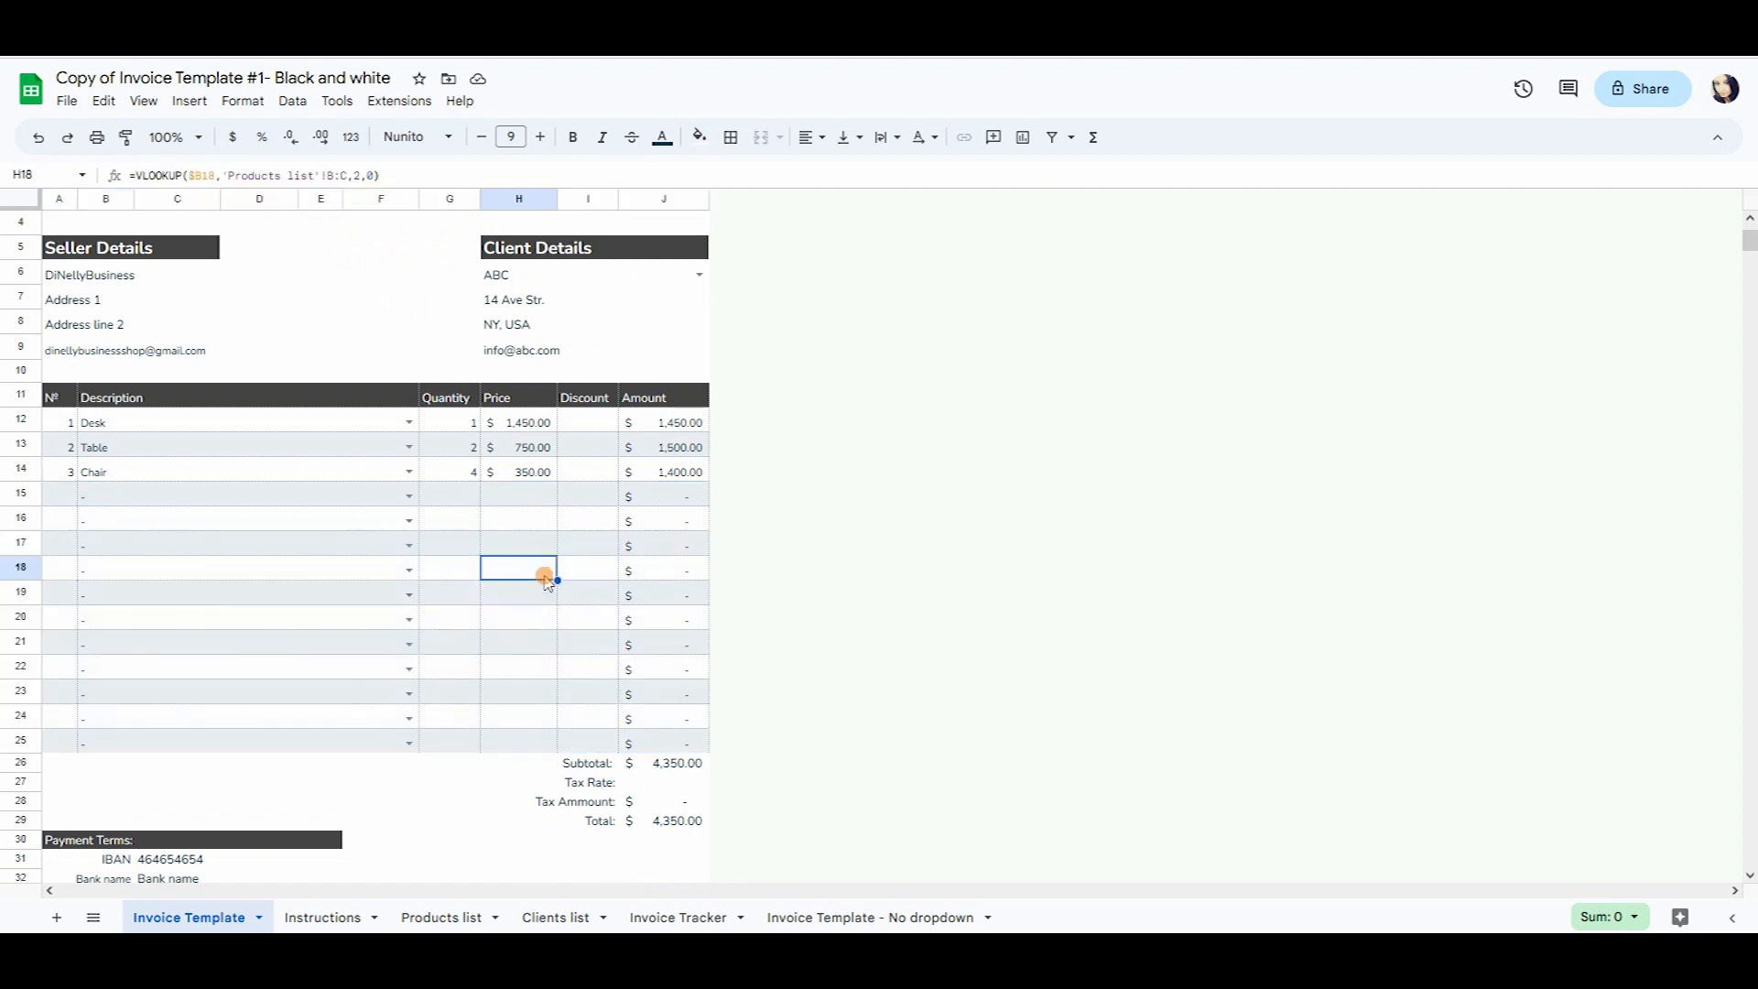
pyautogui.click(192, 497)
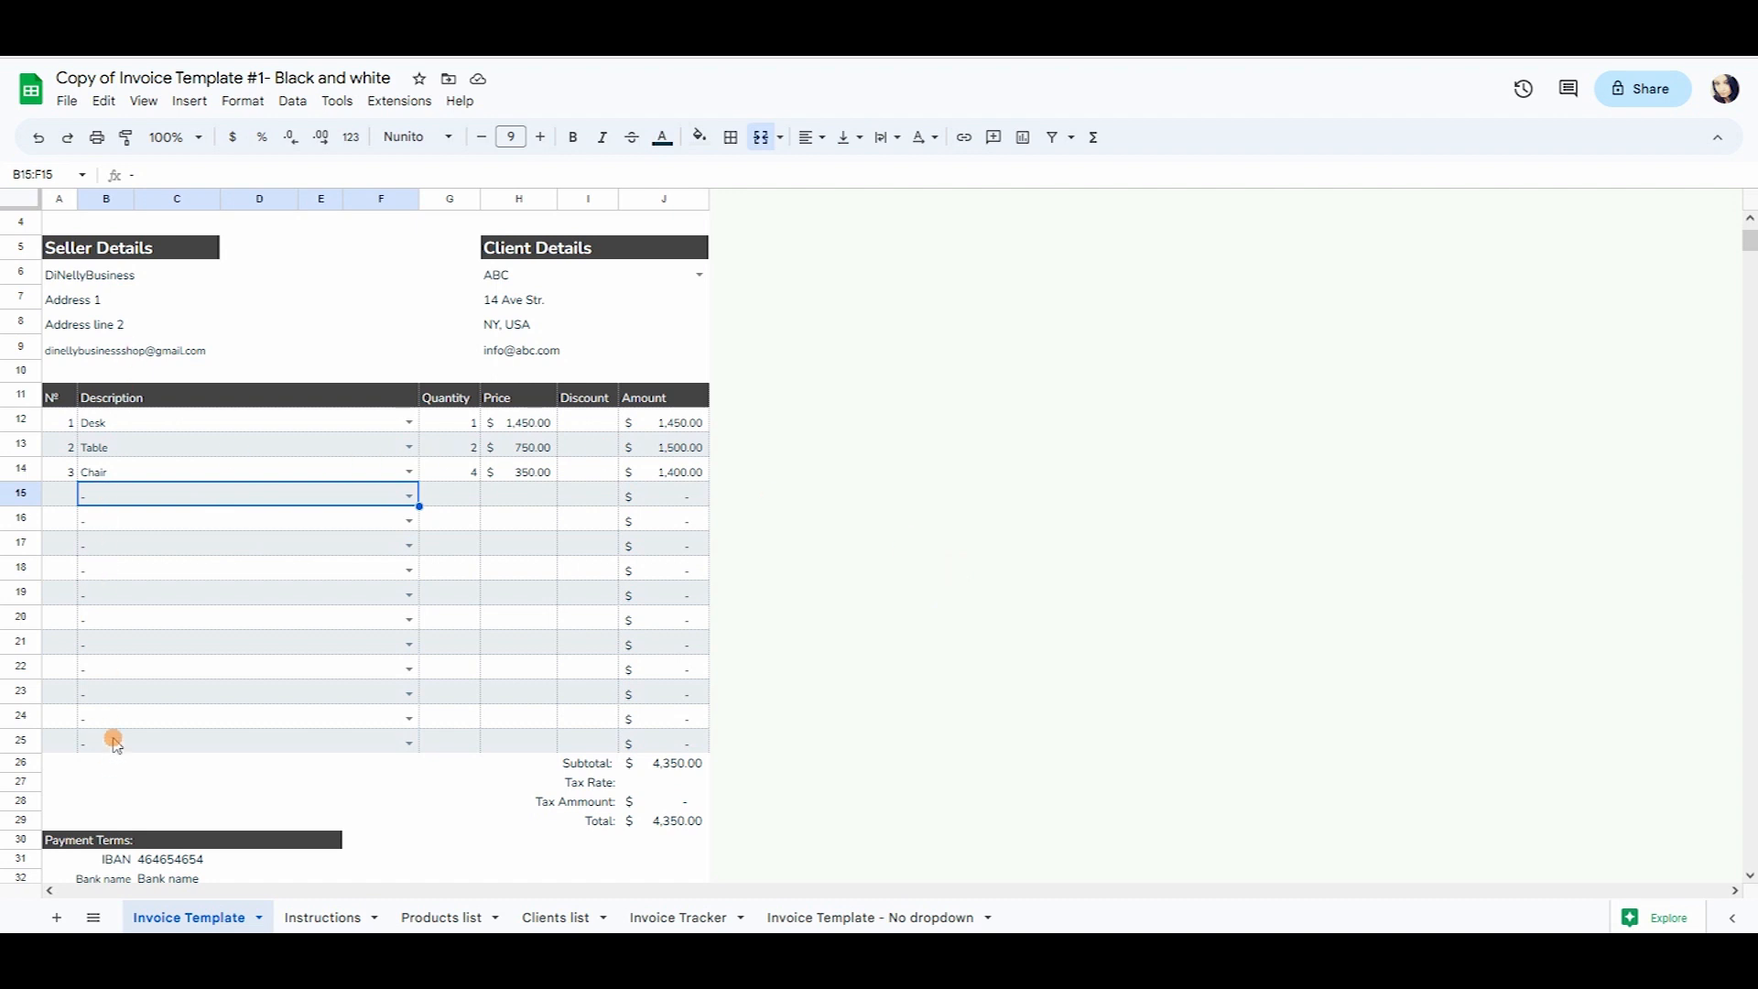
pyautogui.press('Delete')
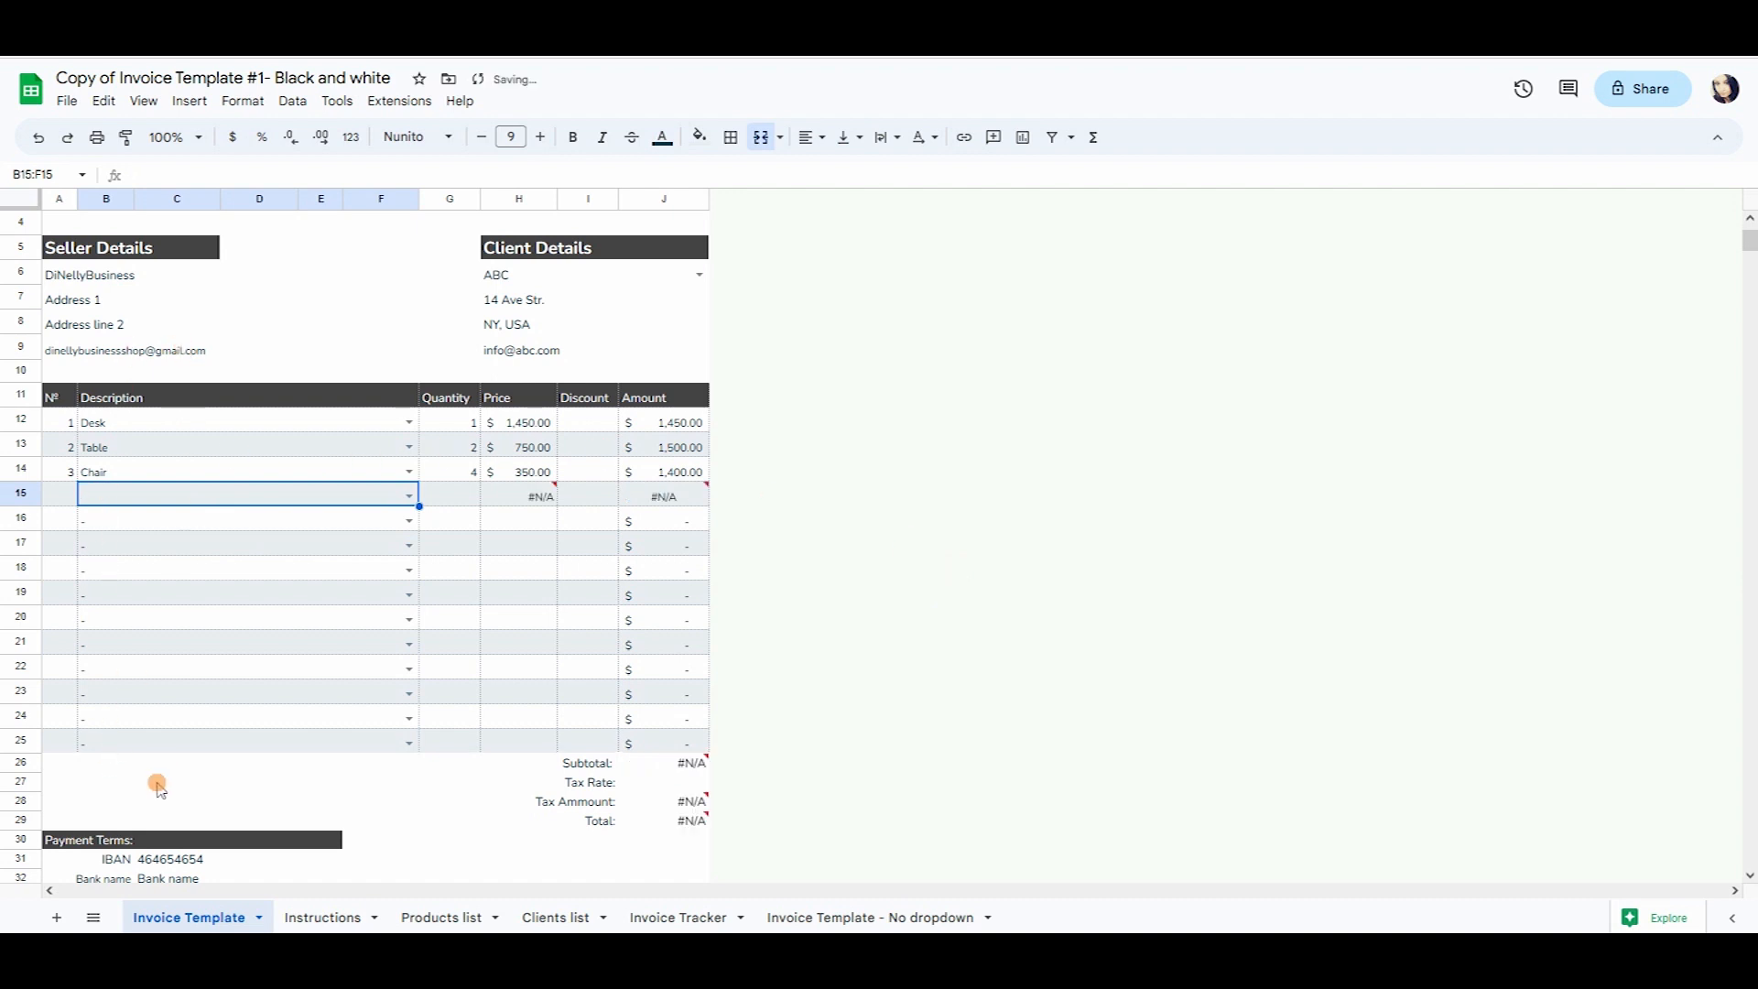
pyautogui.moveTo(639, 815)
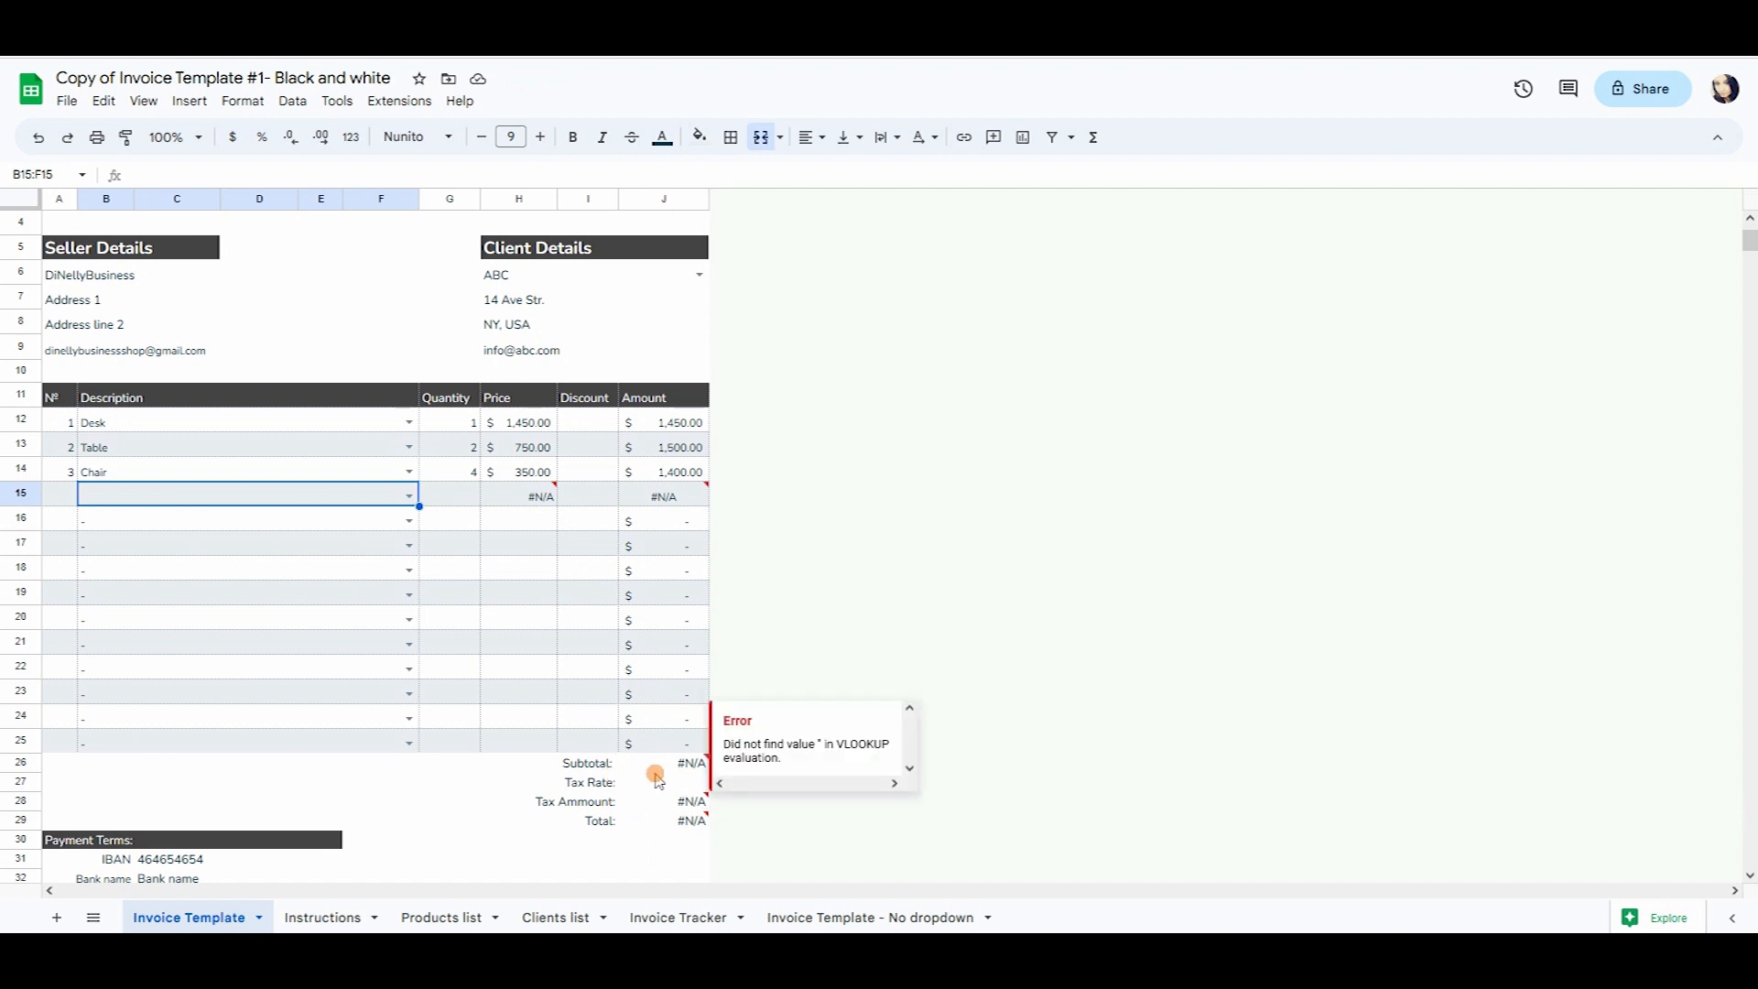
pyautogui.click(657, 778)
pyautogui.click(689, 765)
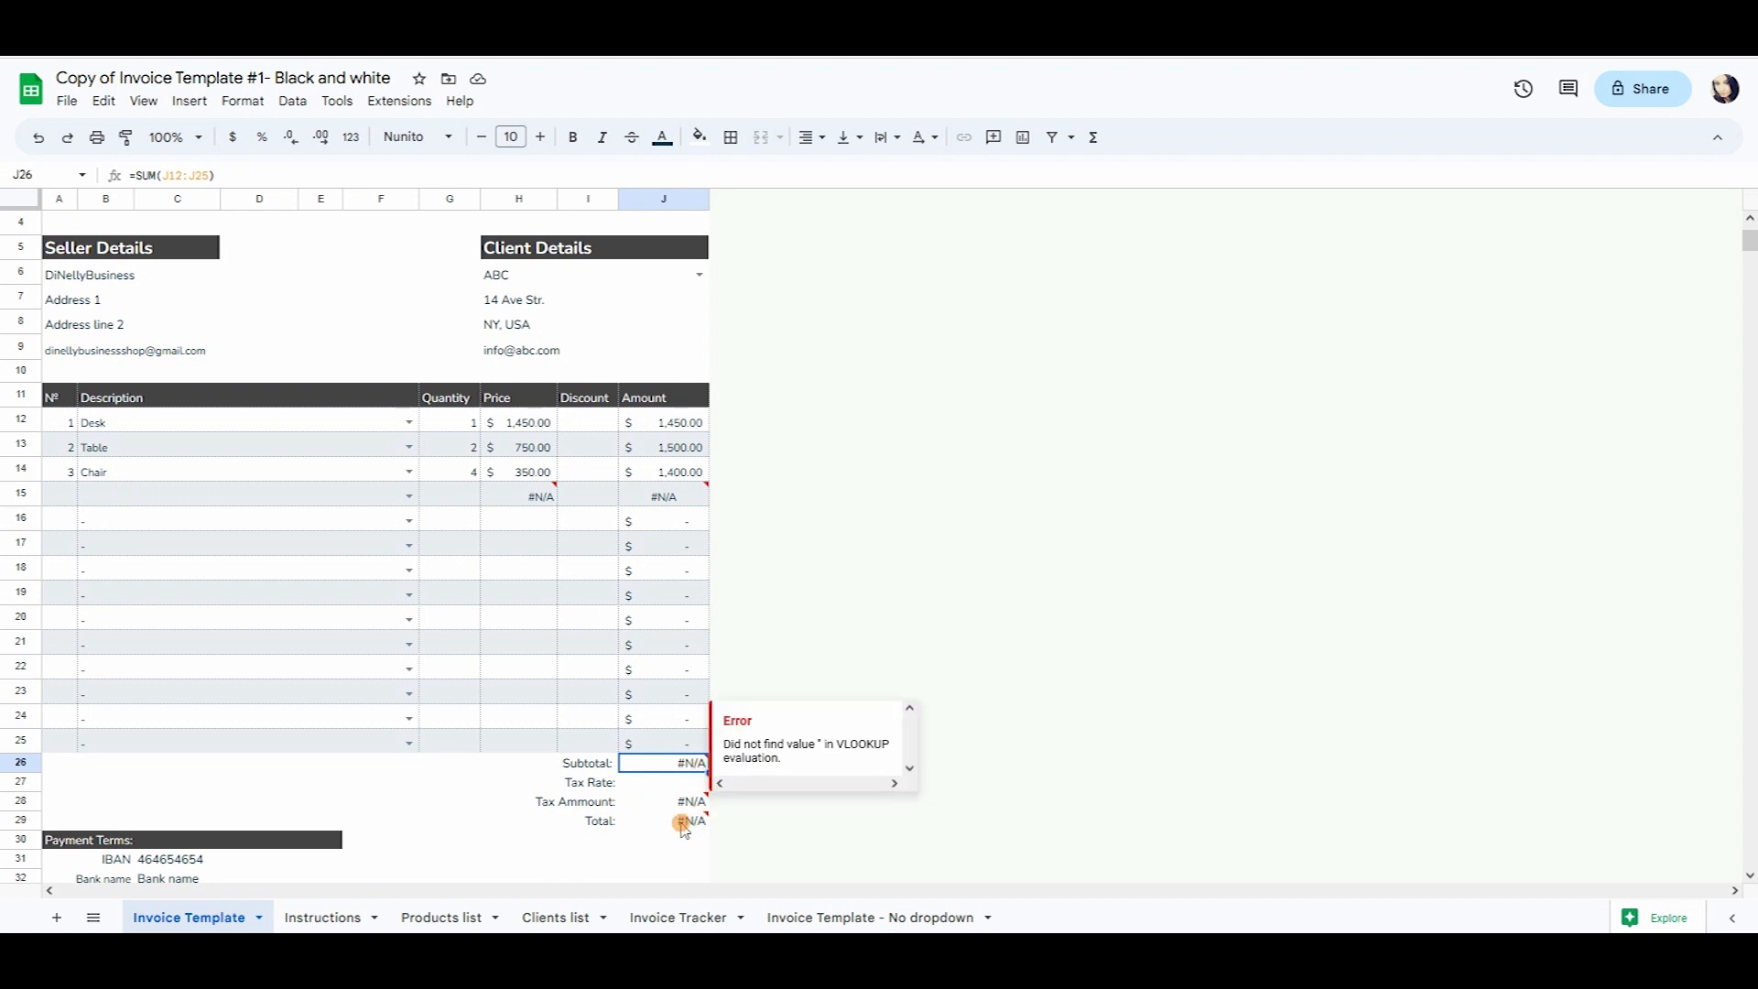
# Undo the row 15 deletion so the total returns to 4,350.00.
pyautogui.click(612, 822)
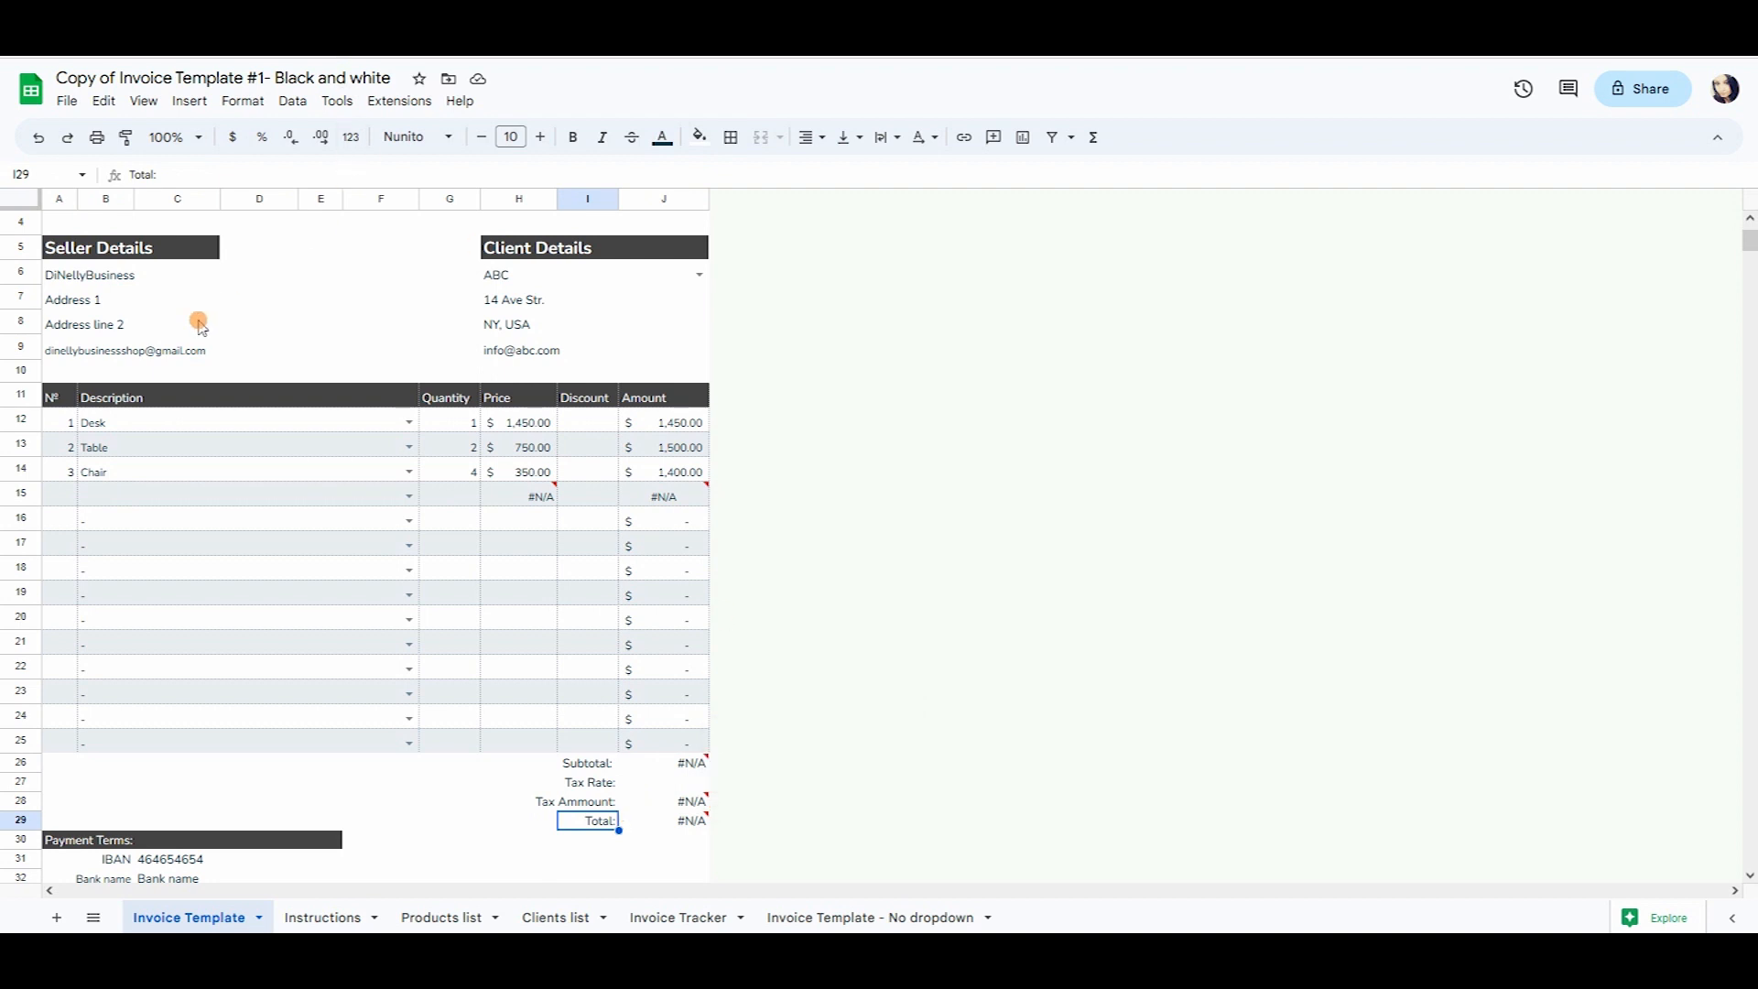
pyautogui.click(37, 137)
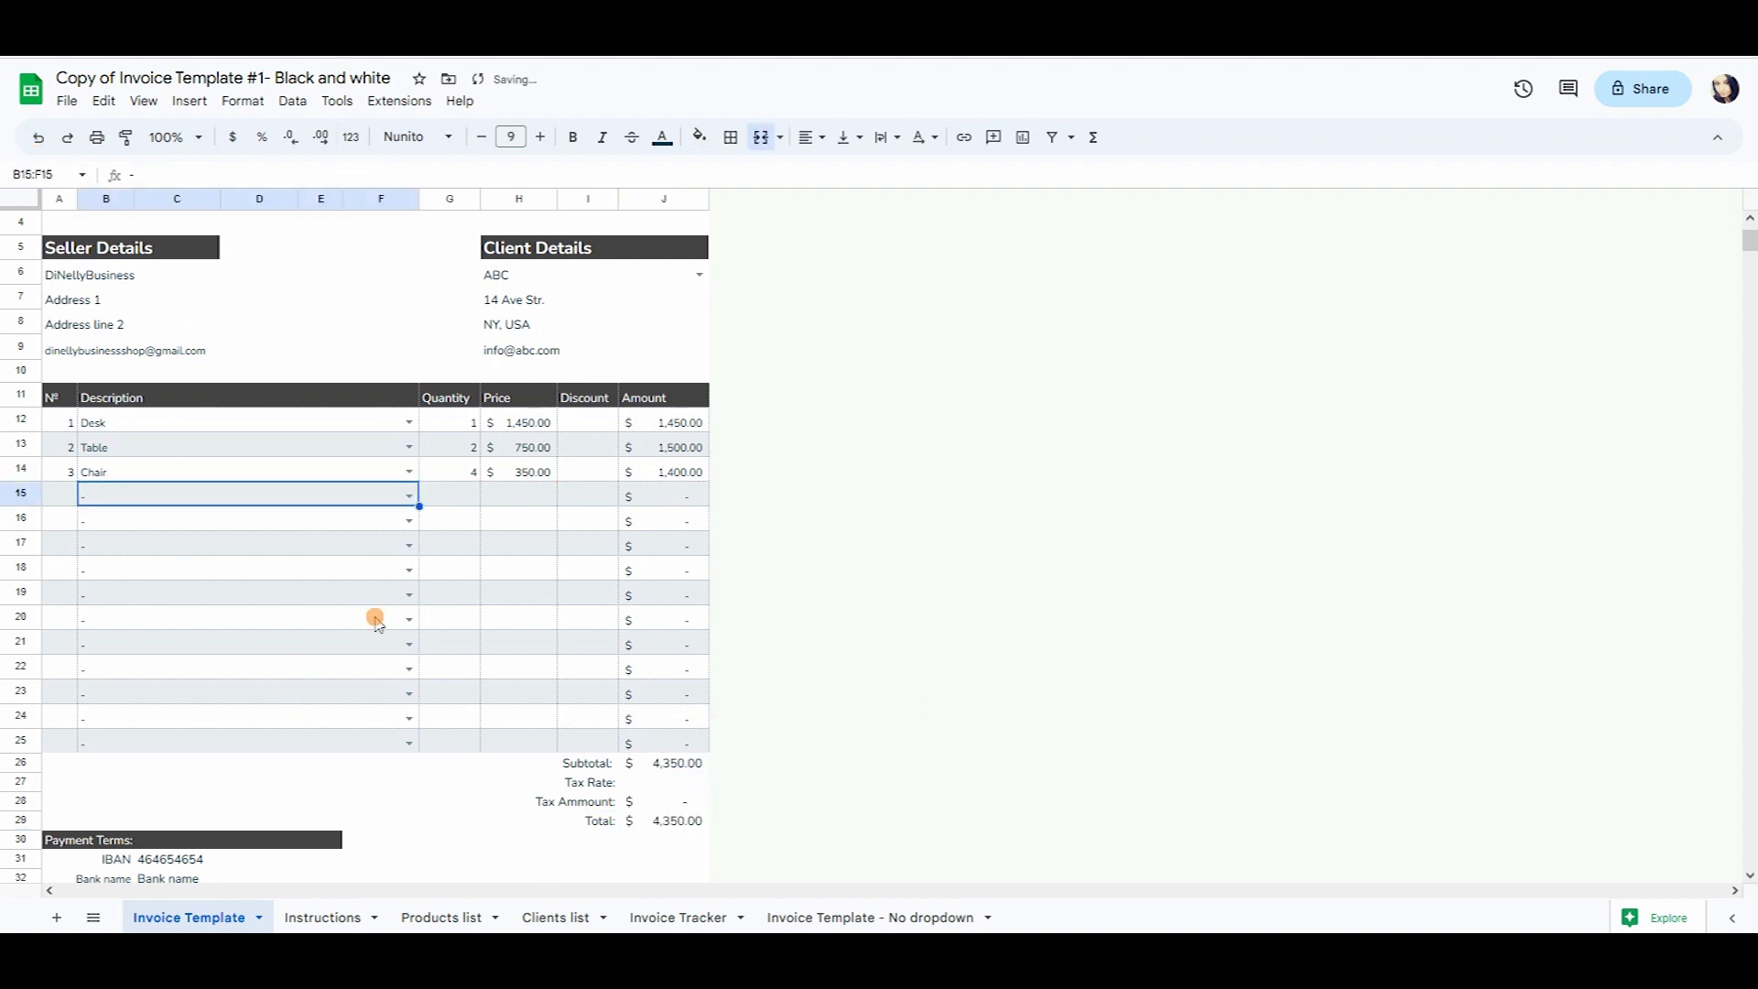
pyautogui.click(278, 630)
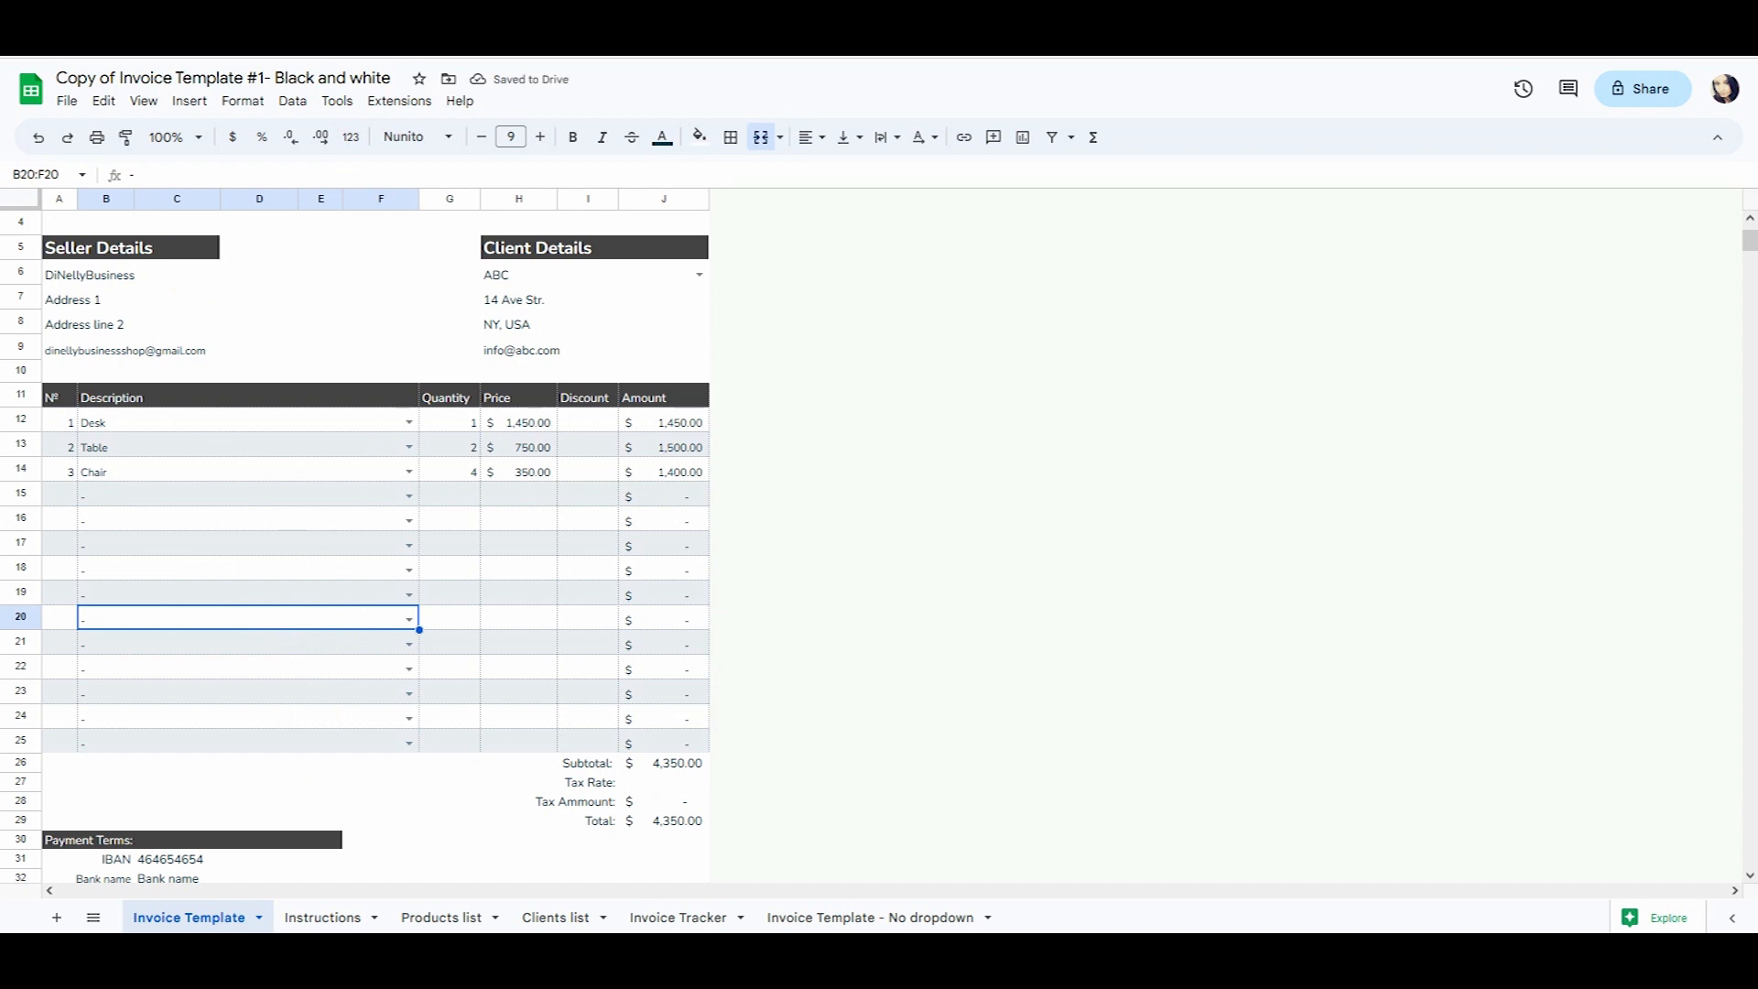
# Inspect the dash product's empty price and the invoice's price, amount and Subtotal formulas.
pyautogui.click(435, 917)
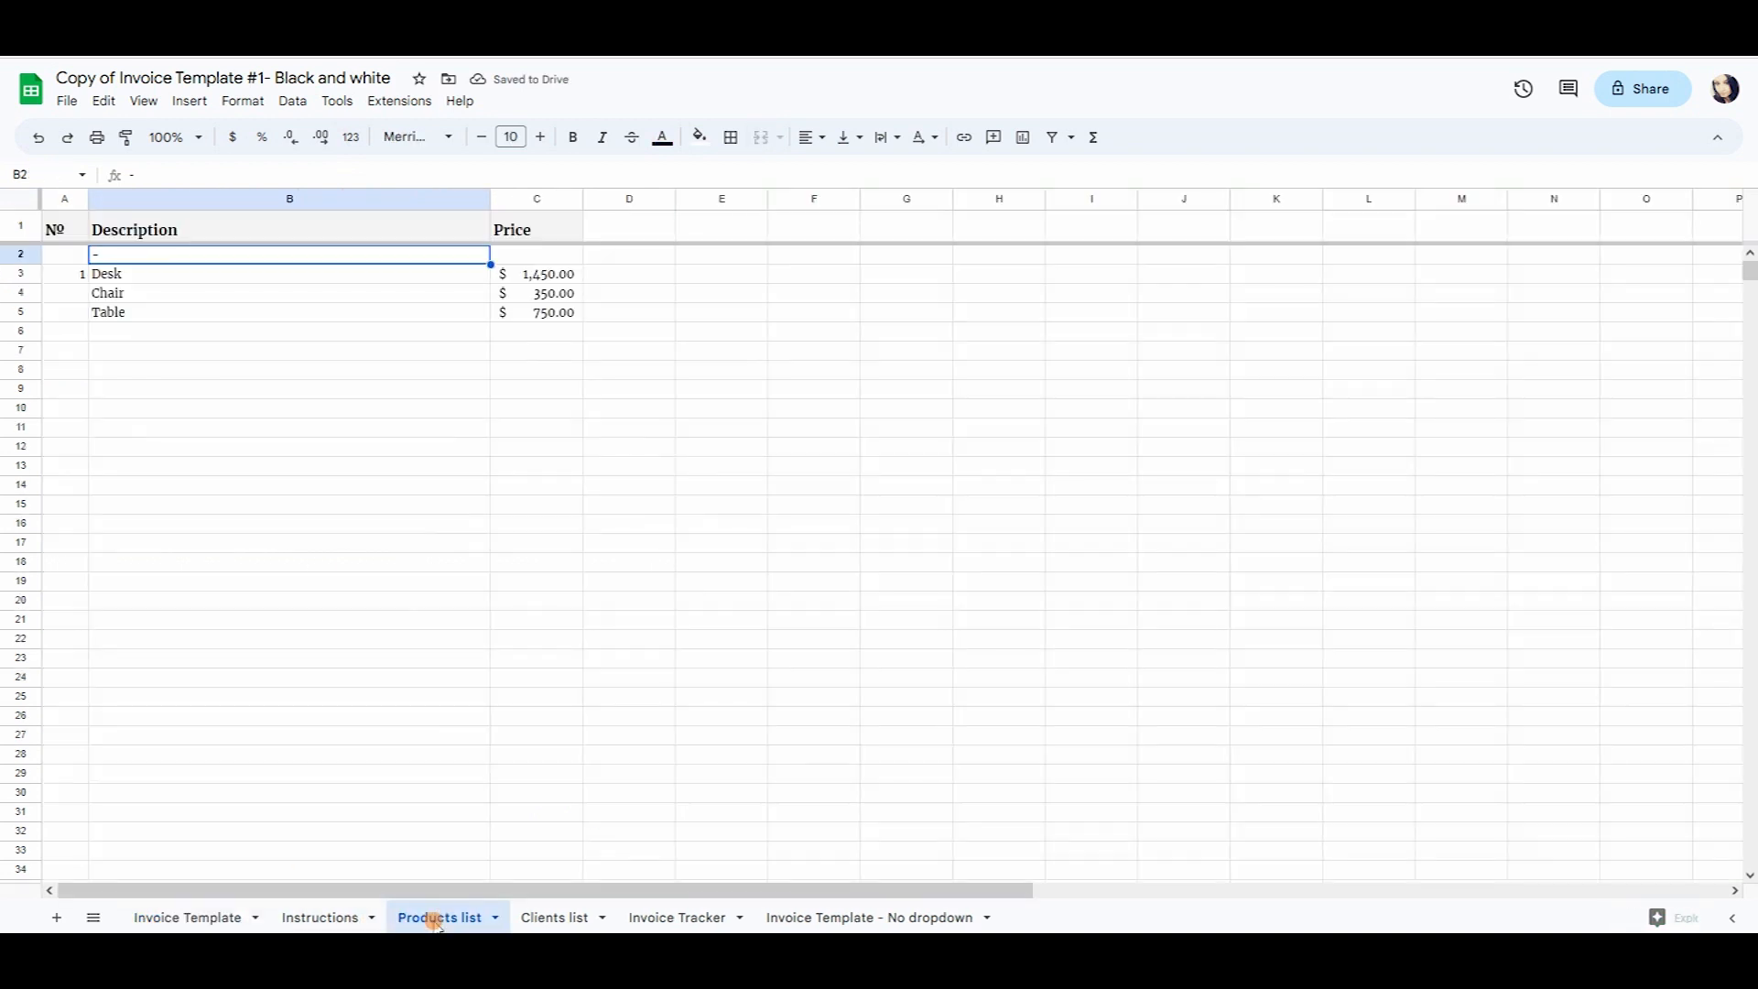
pyautogui.click(553, 257)
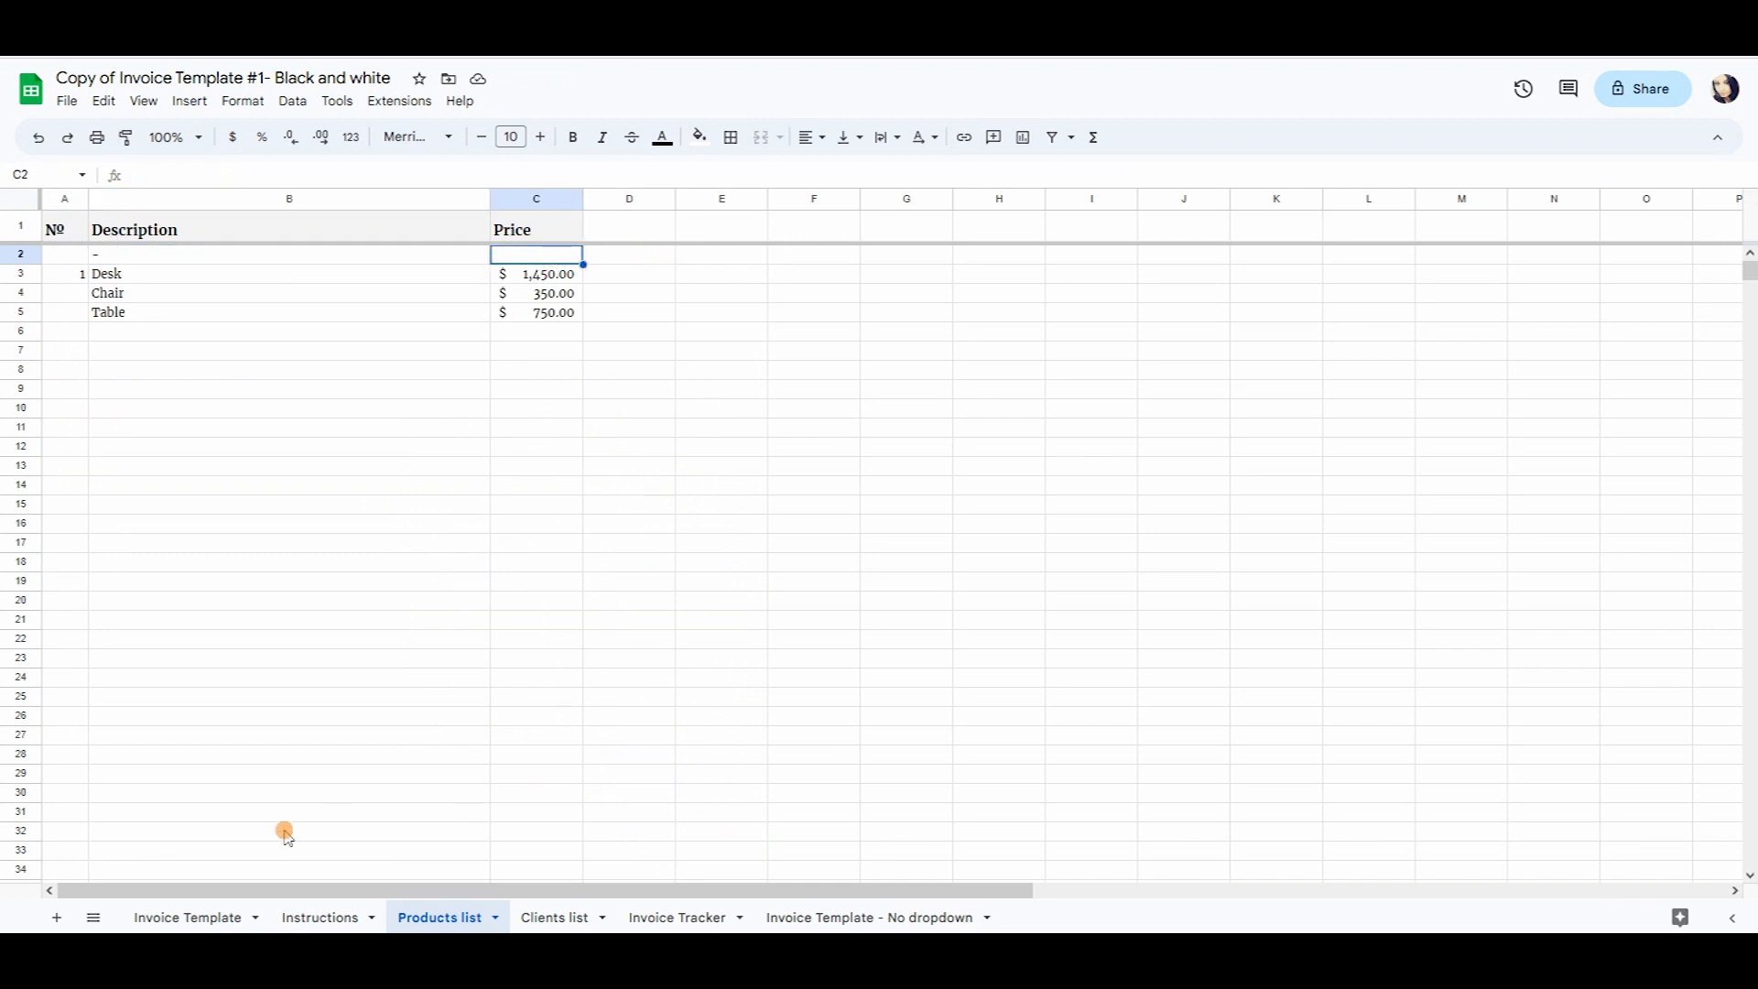
pyautogui.click(197, 915)
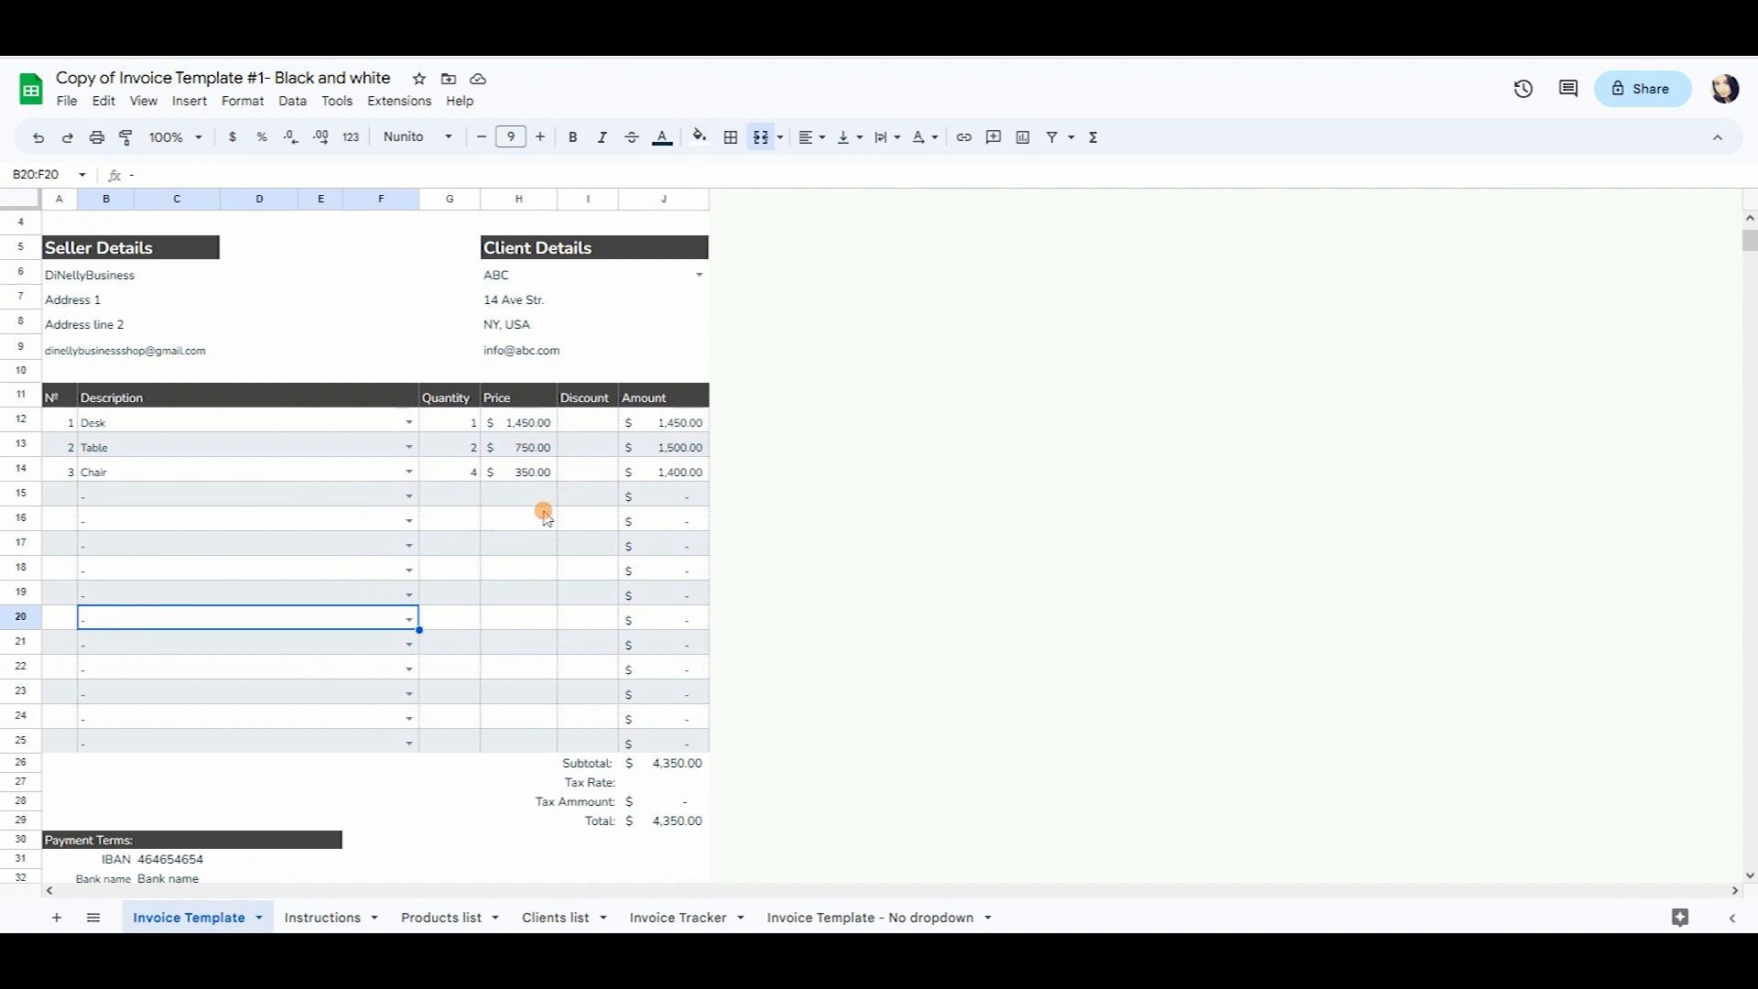
pyautogui.moveTo(552, 507); pyautogui.dragTo(541, 732)
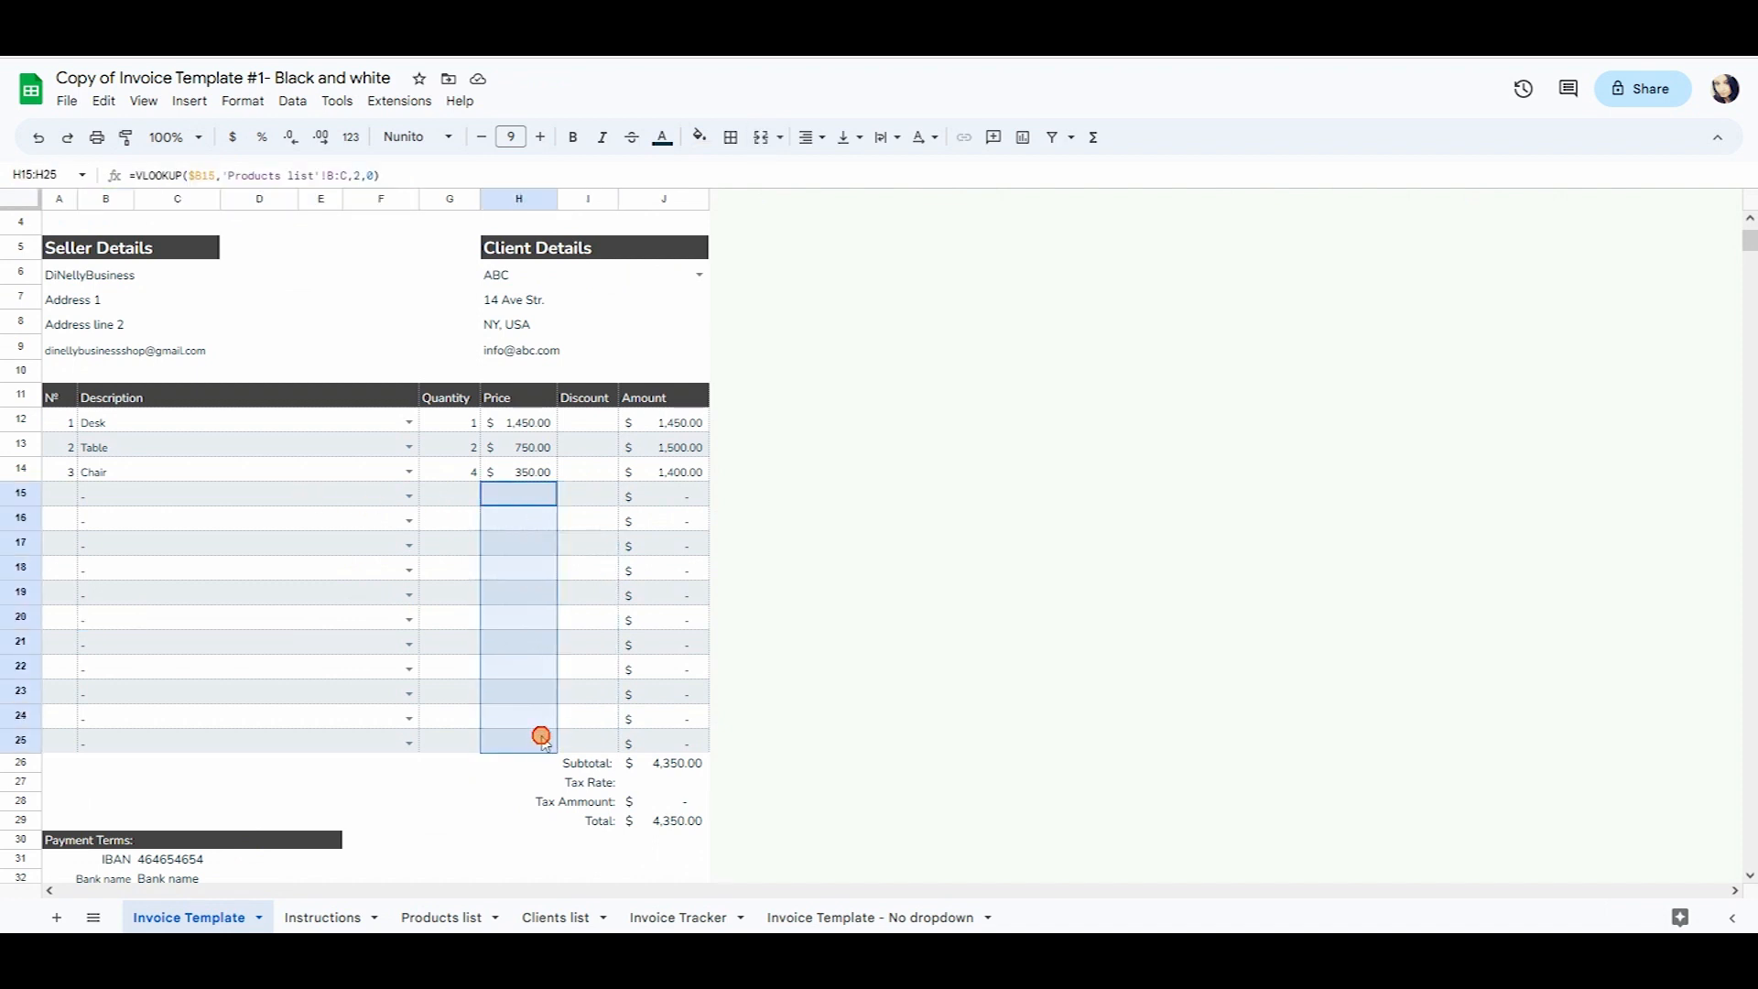
pyautogui.moveTo(692, 493); pyautogui.dragTo(687, 738)
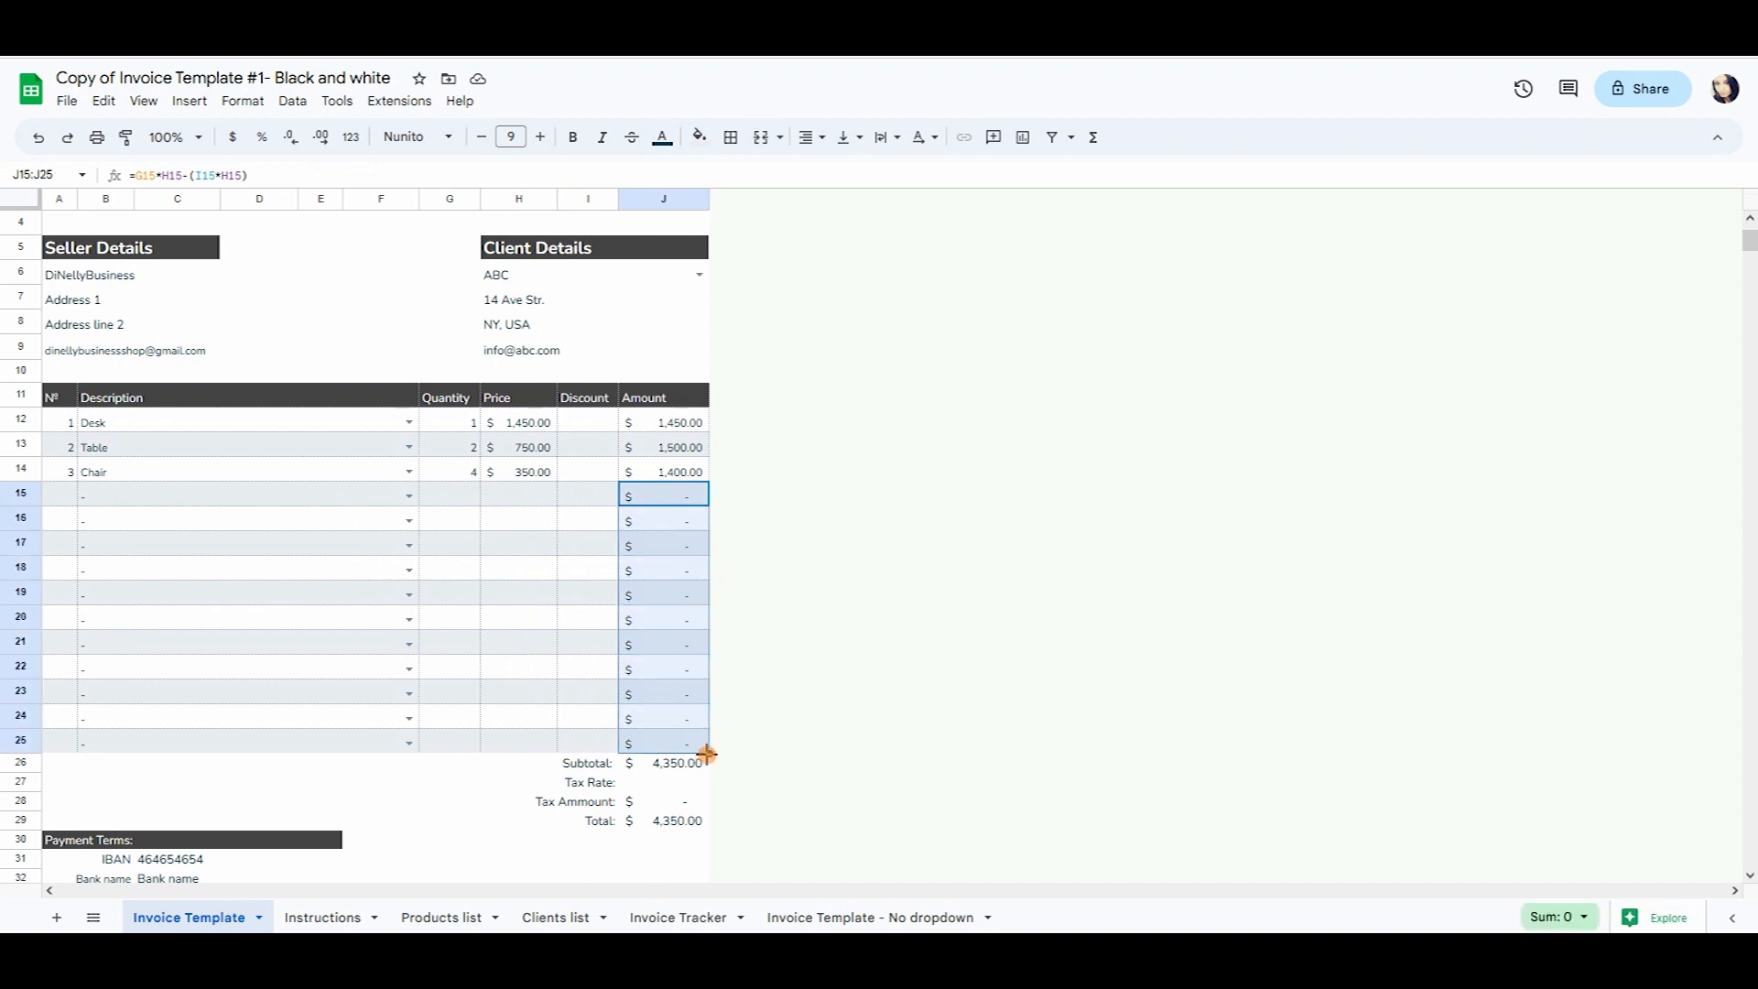
pyautogui.click(689, 766)
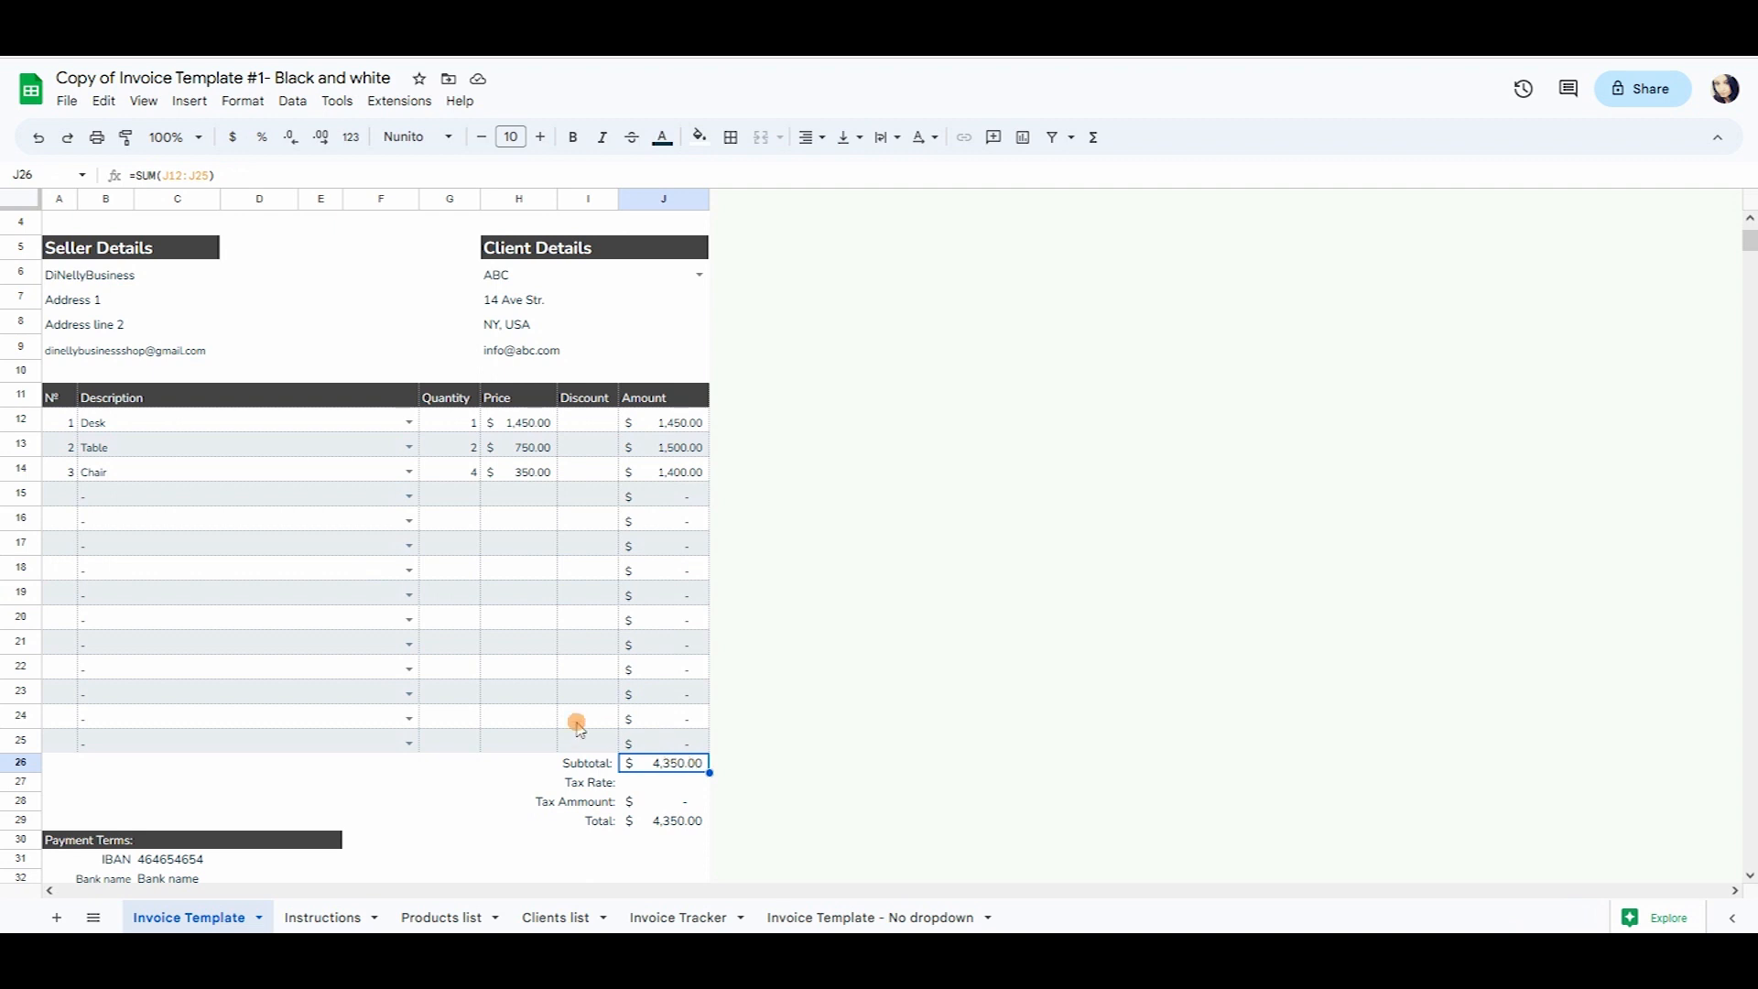
# Clear row 16's description dash and its price-through-amount cells.
pyautogui.click(295, 518)
pyautogui.press('Delete')
pyautogui.click(510, 515)
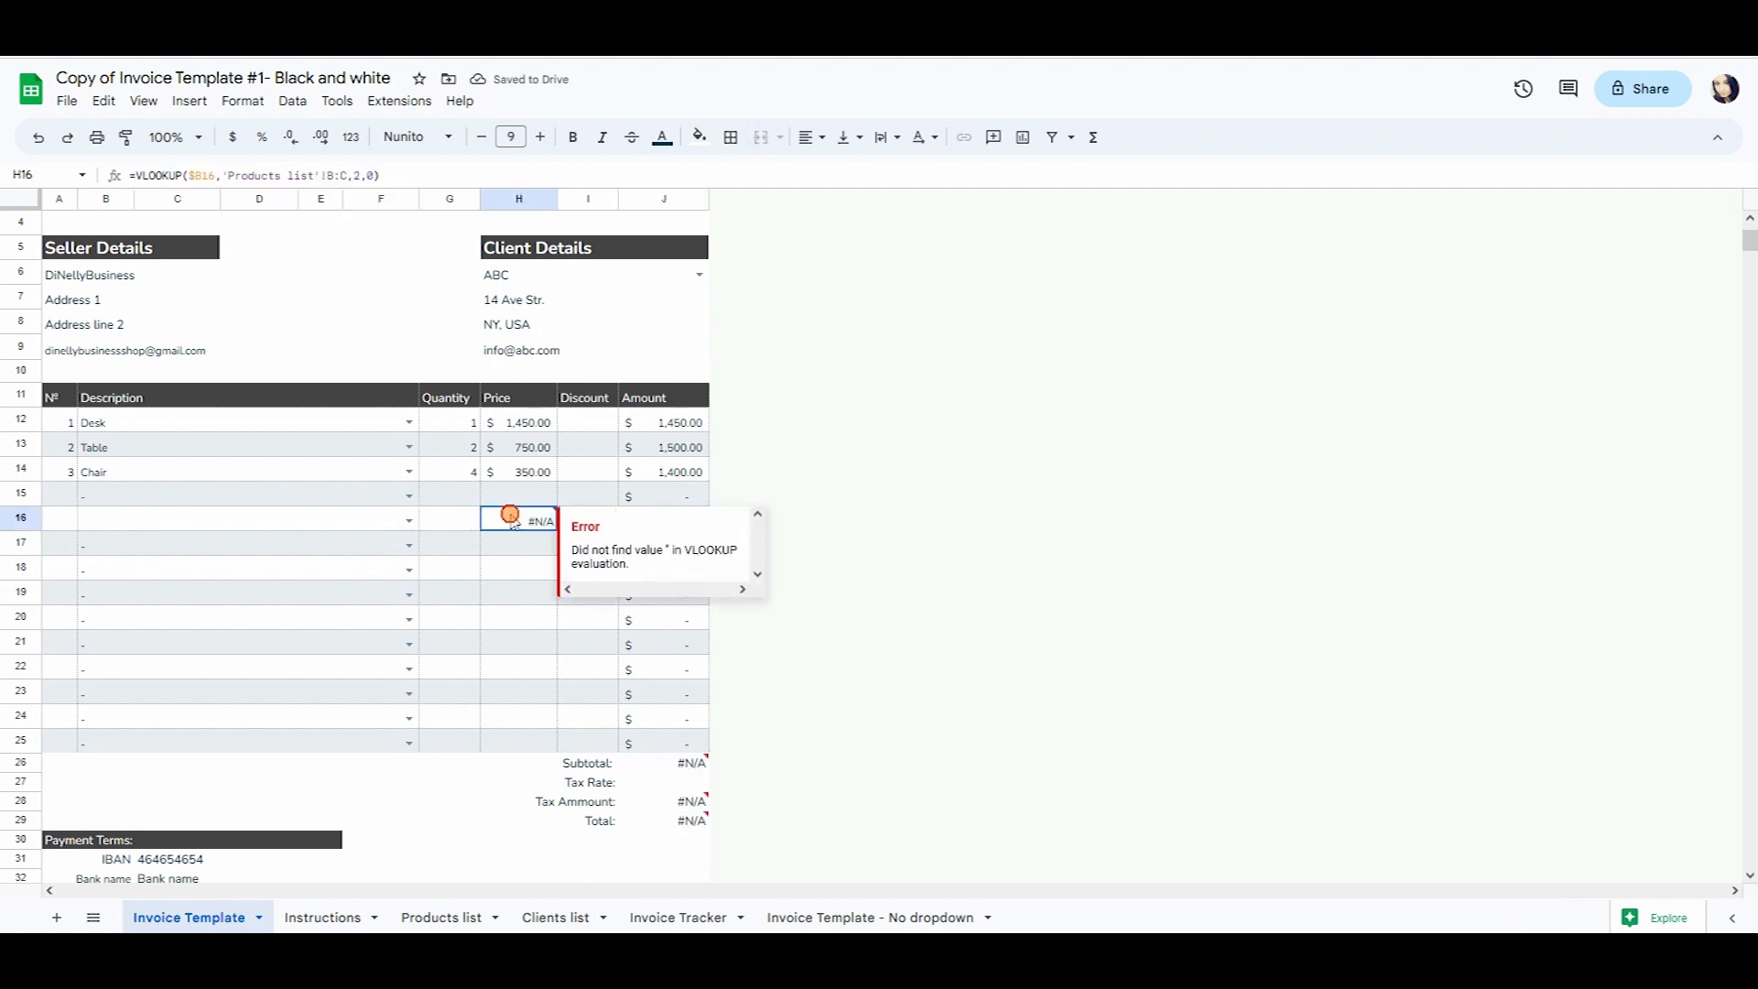
pyautogui.moveTo(510, 515); pyautogui.dragTo(663, 518)
pyautogui.press('Delete')
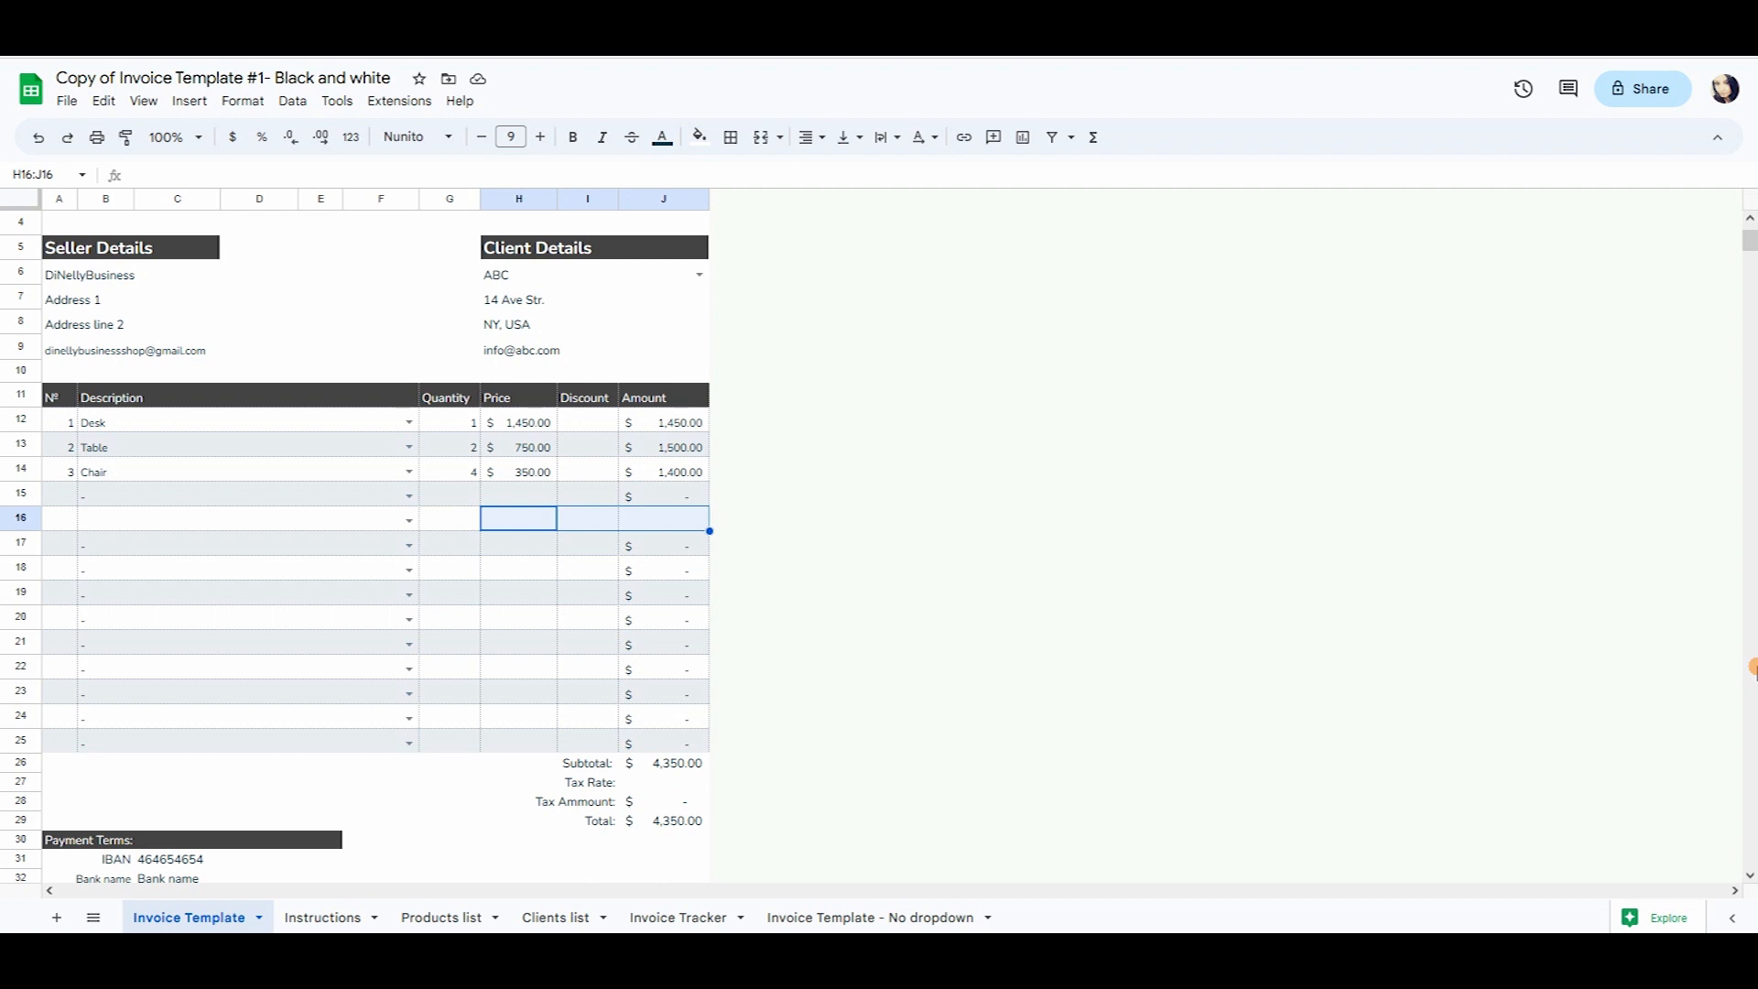
# Restore row 16 by undoing the pasted lookup formulas.
pyautogui.write("=VLOOKUP($B16,'Products list'!B:C,2,0)")
pyautogui.hotkey('ctrl', 'z')
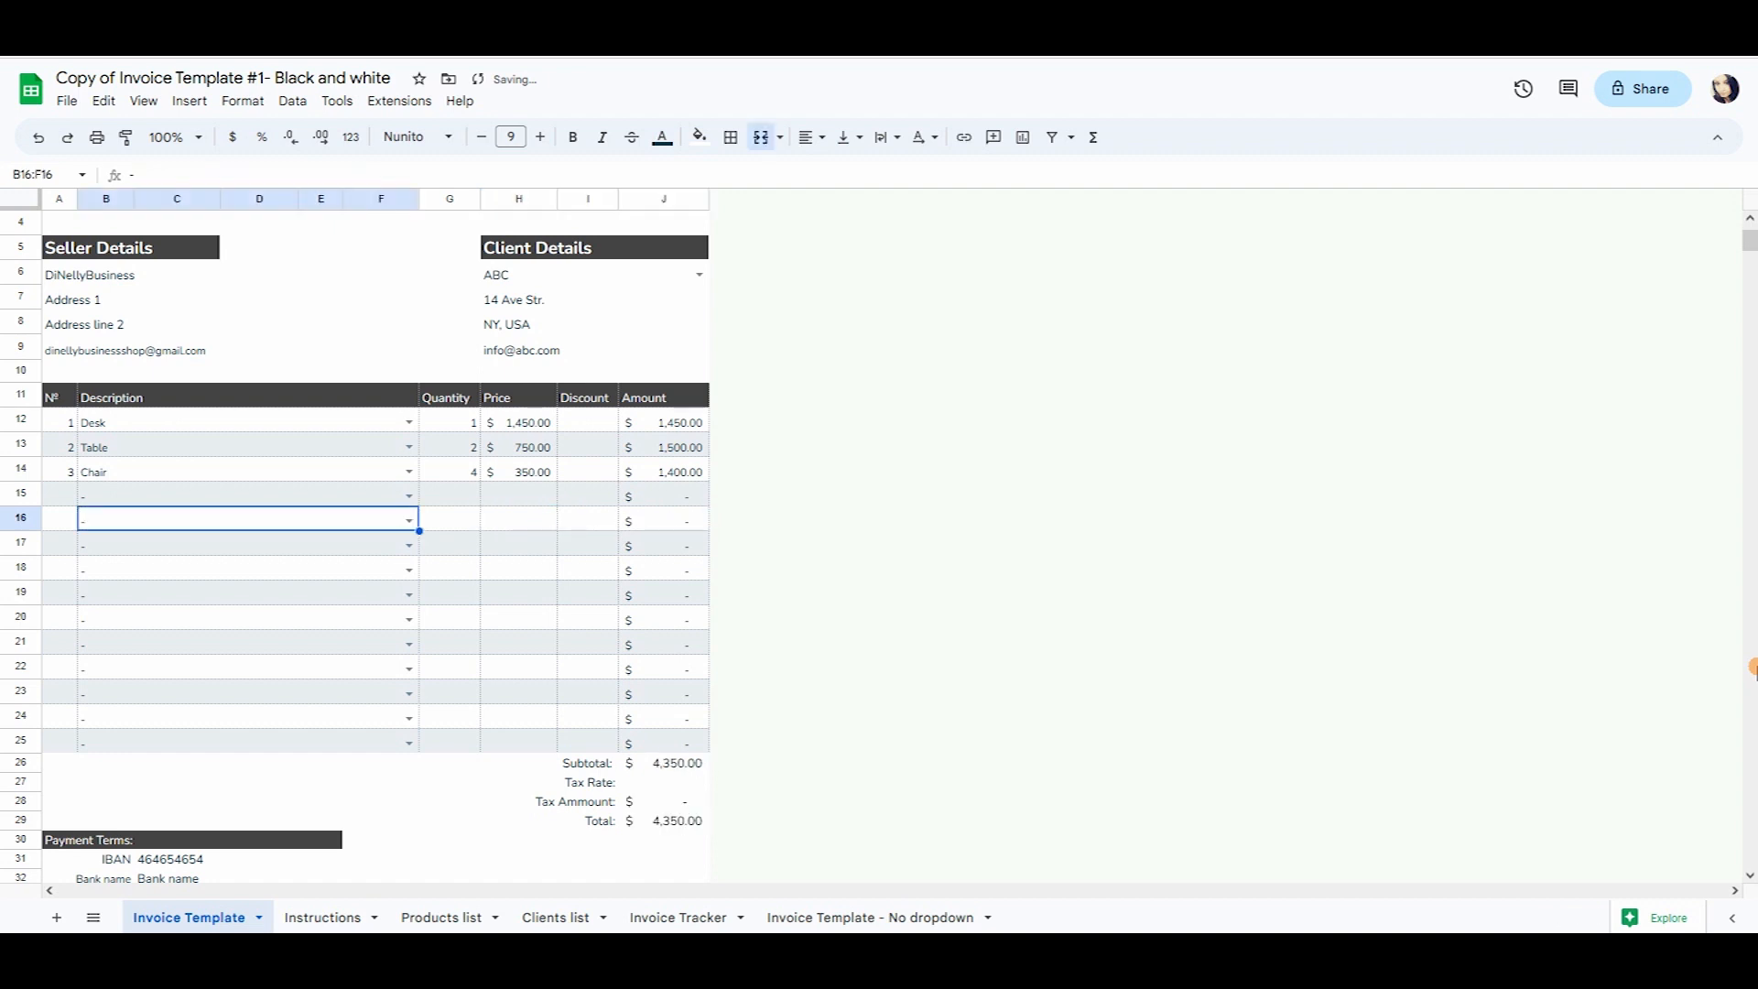
pyautogui.click(451, 544)
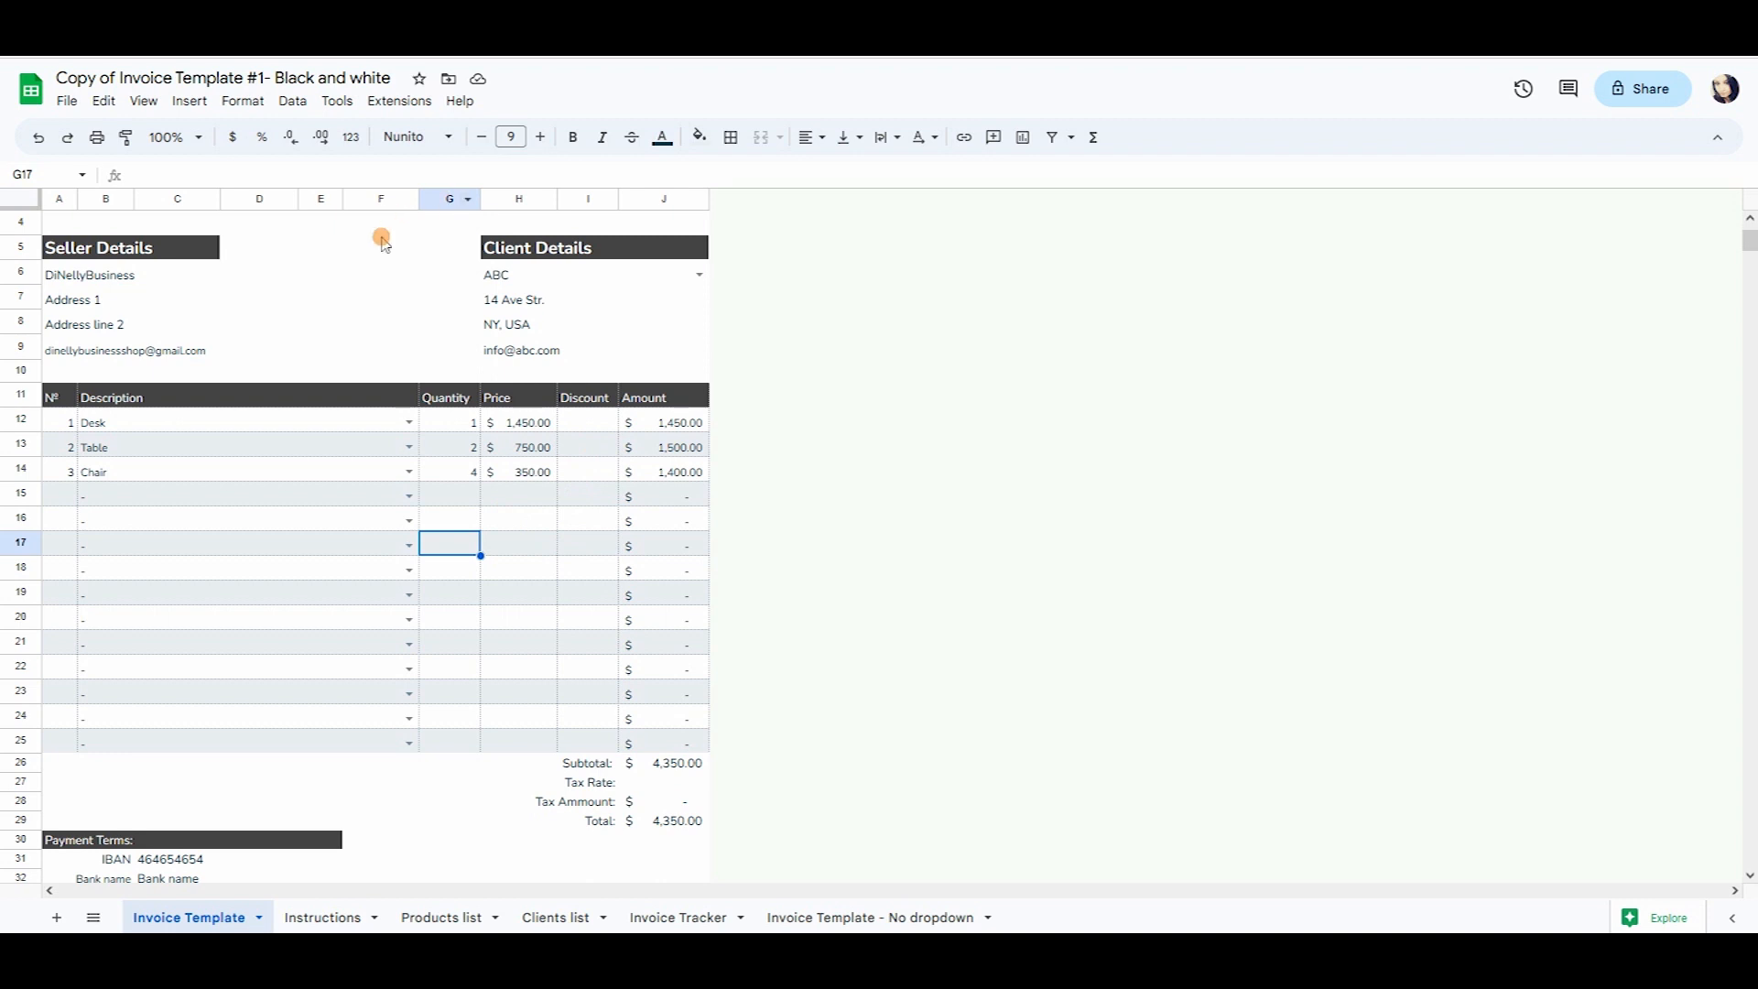
pyautogui.click(464, 471)
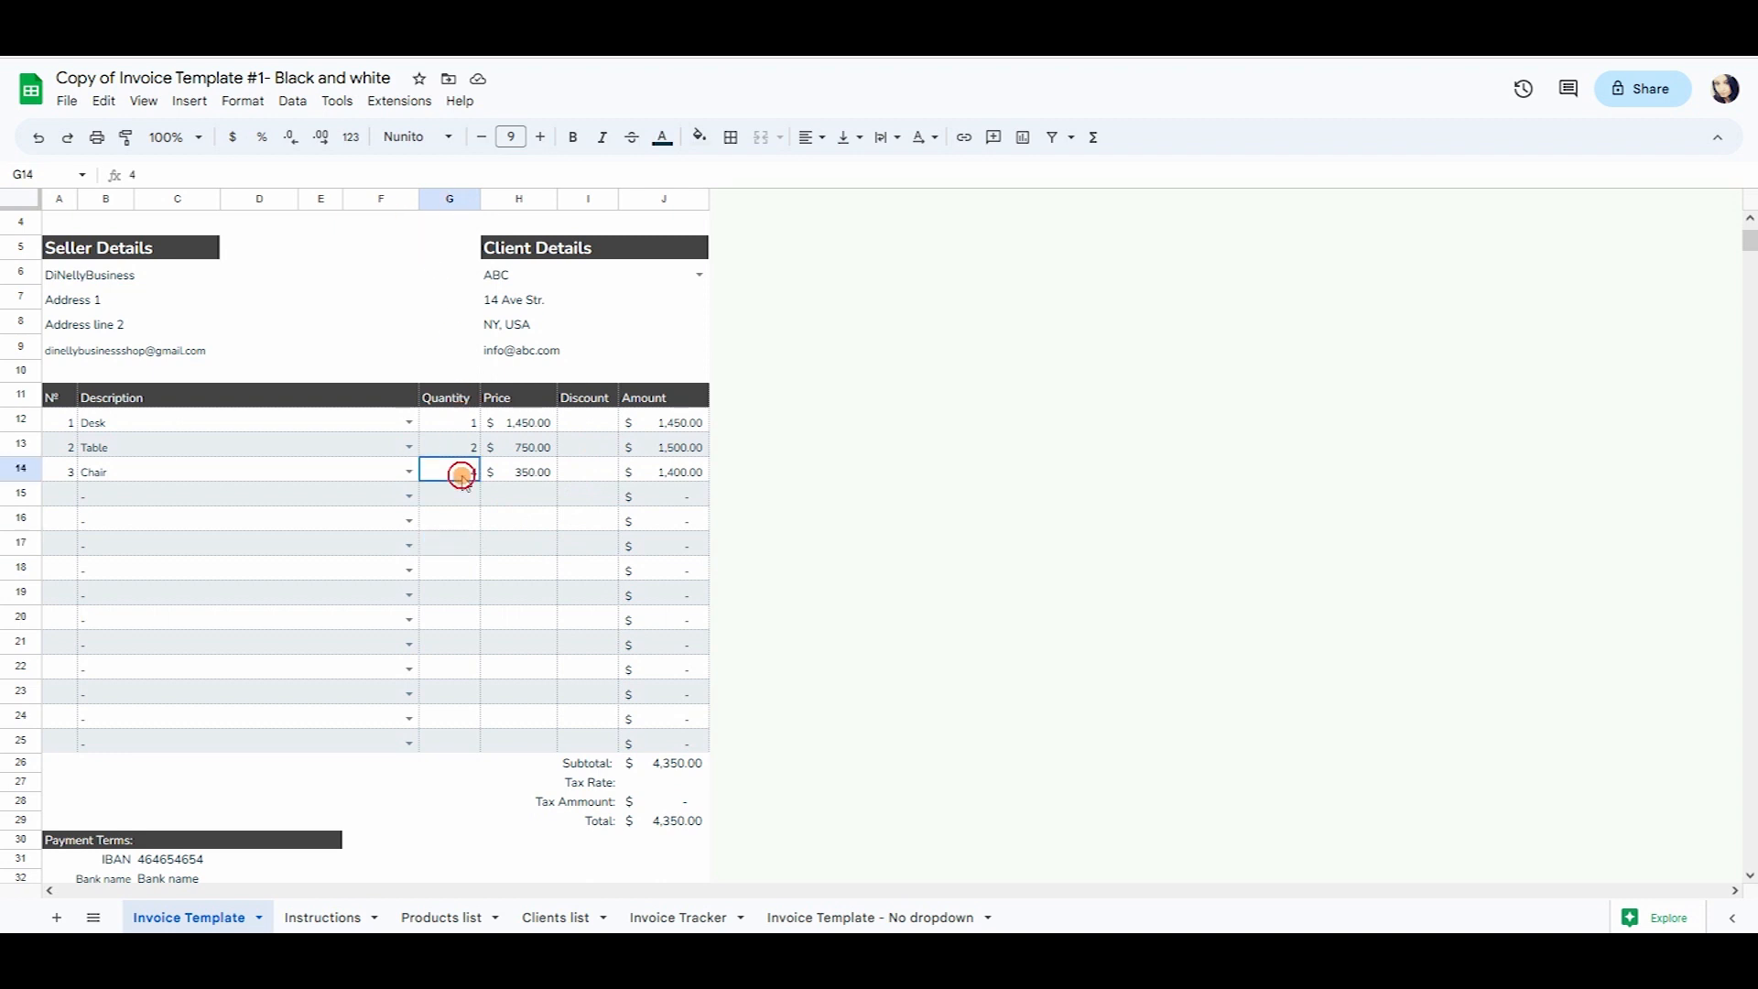
# Give the Chair line a 10% discount in I14, bringing its amount to 1,365.00.
pyautogui.click(609, 469)
pyautogui.write('10')
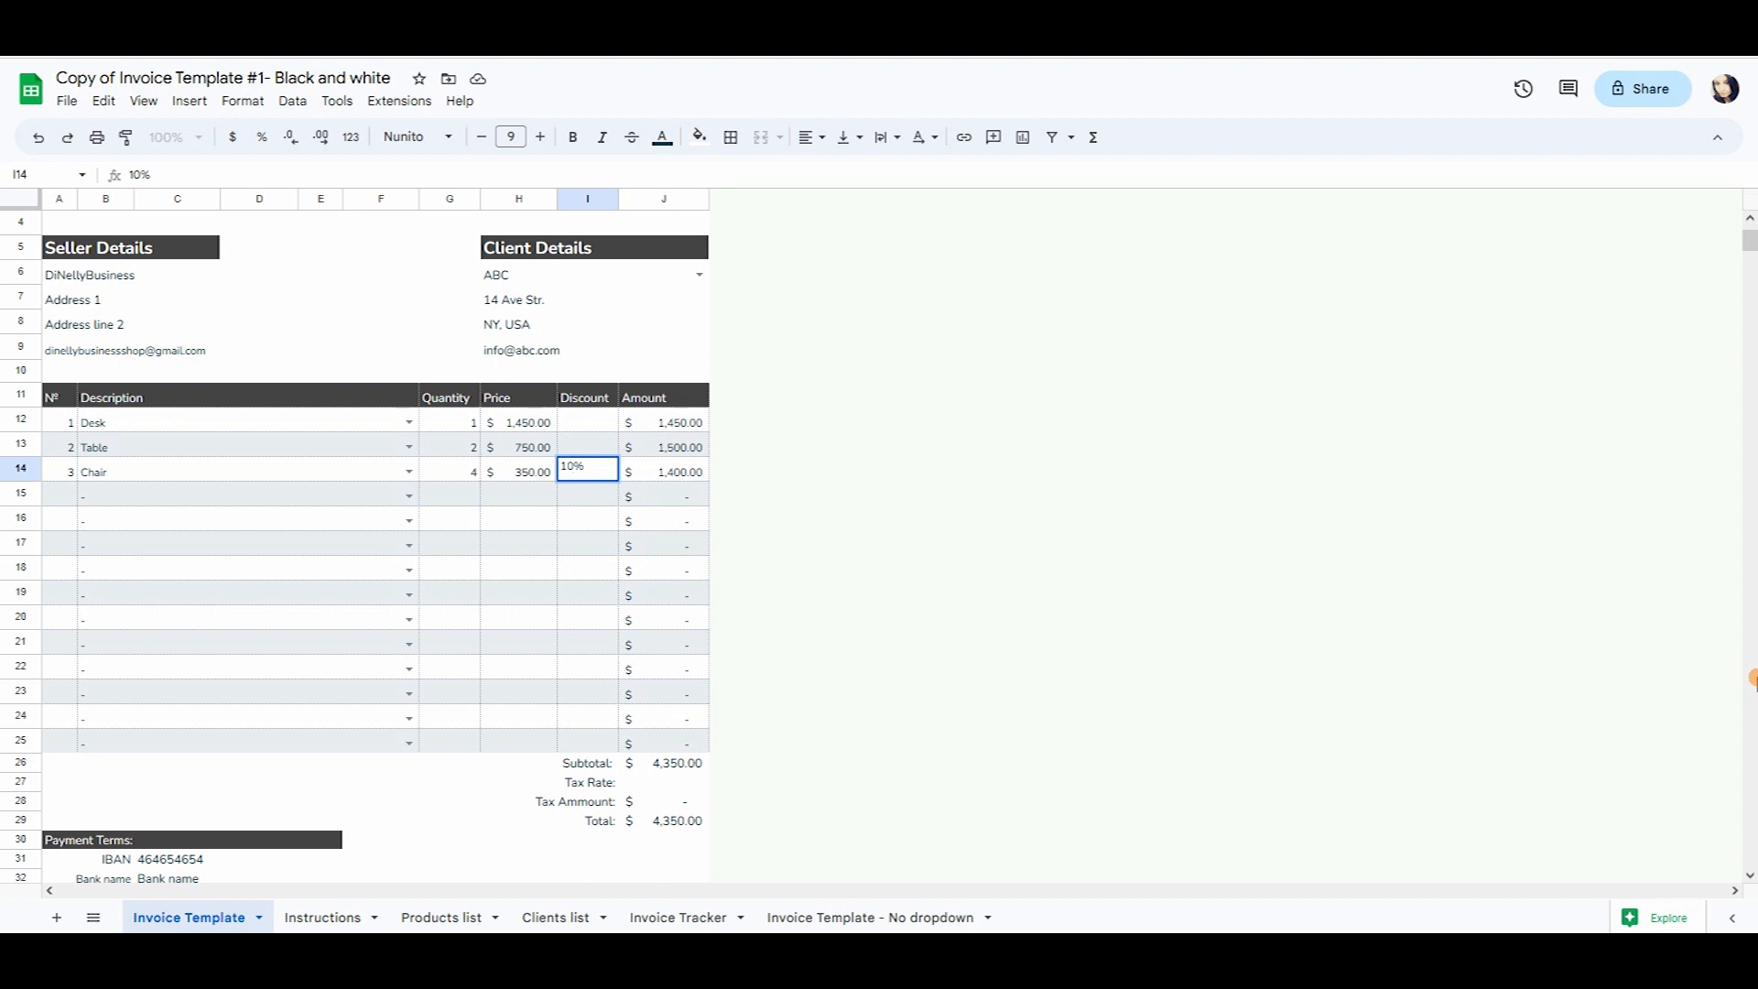
pyautogui.press('Return')
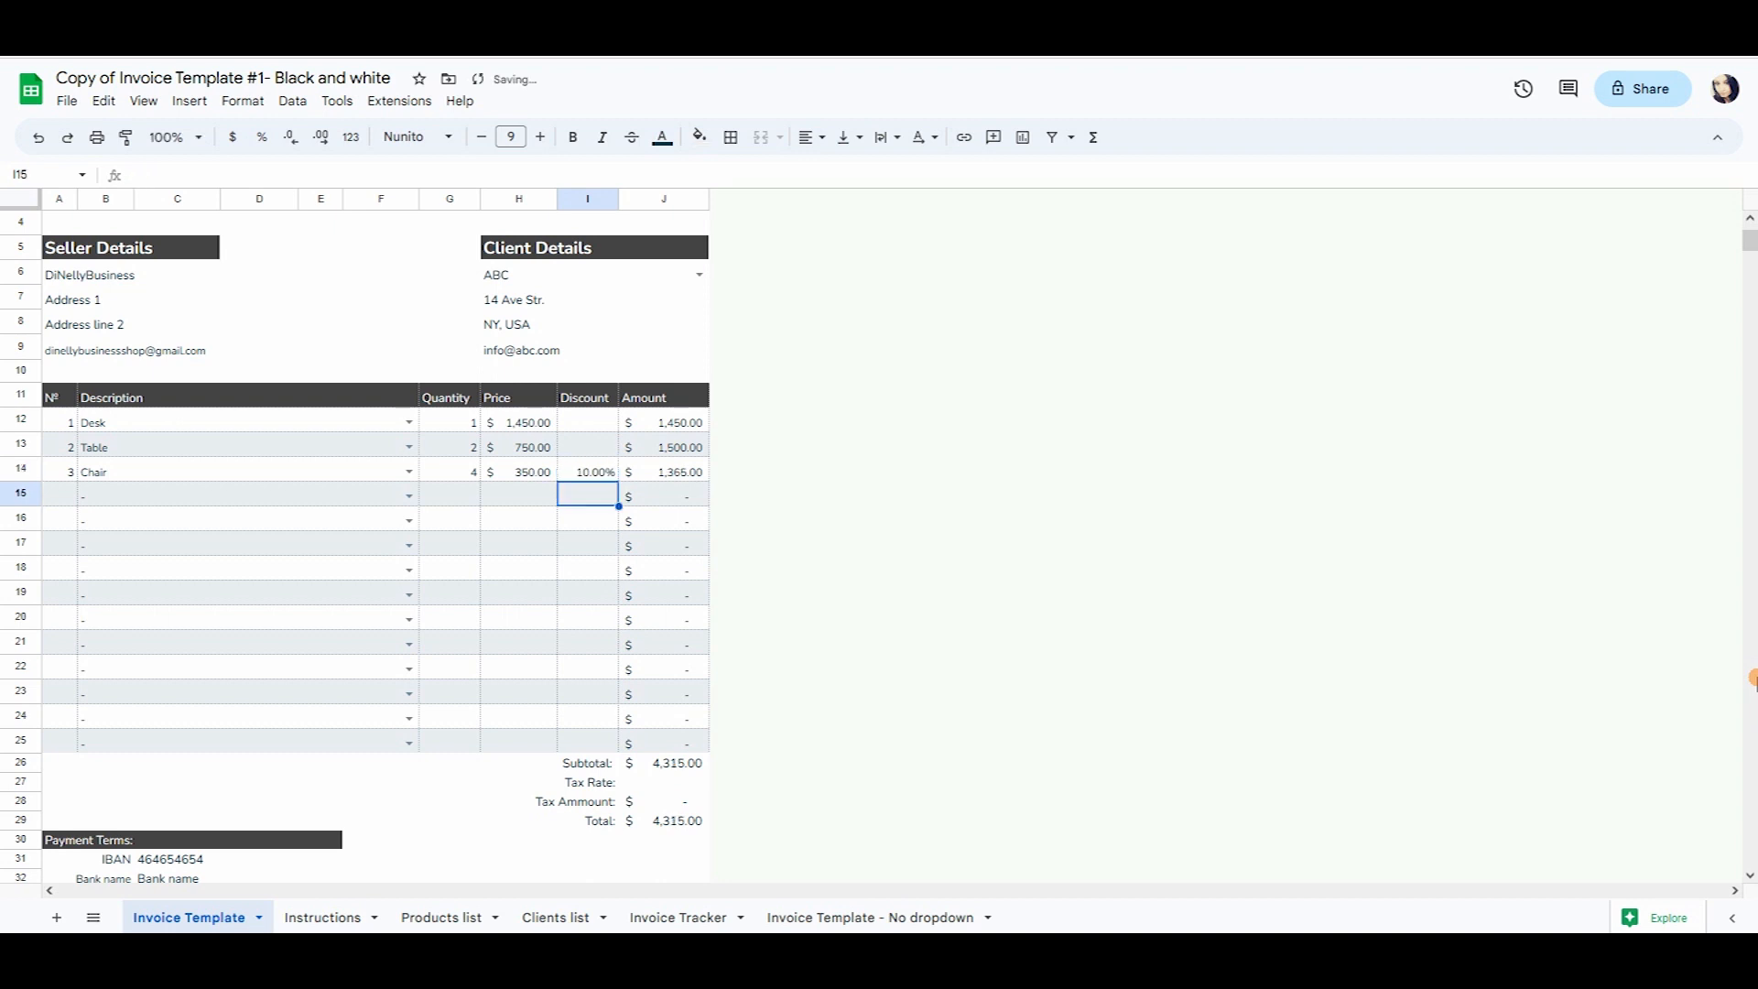
pyautogui.click(691, 474)
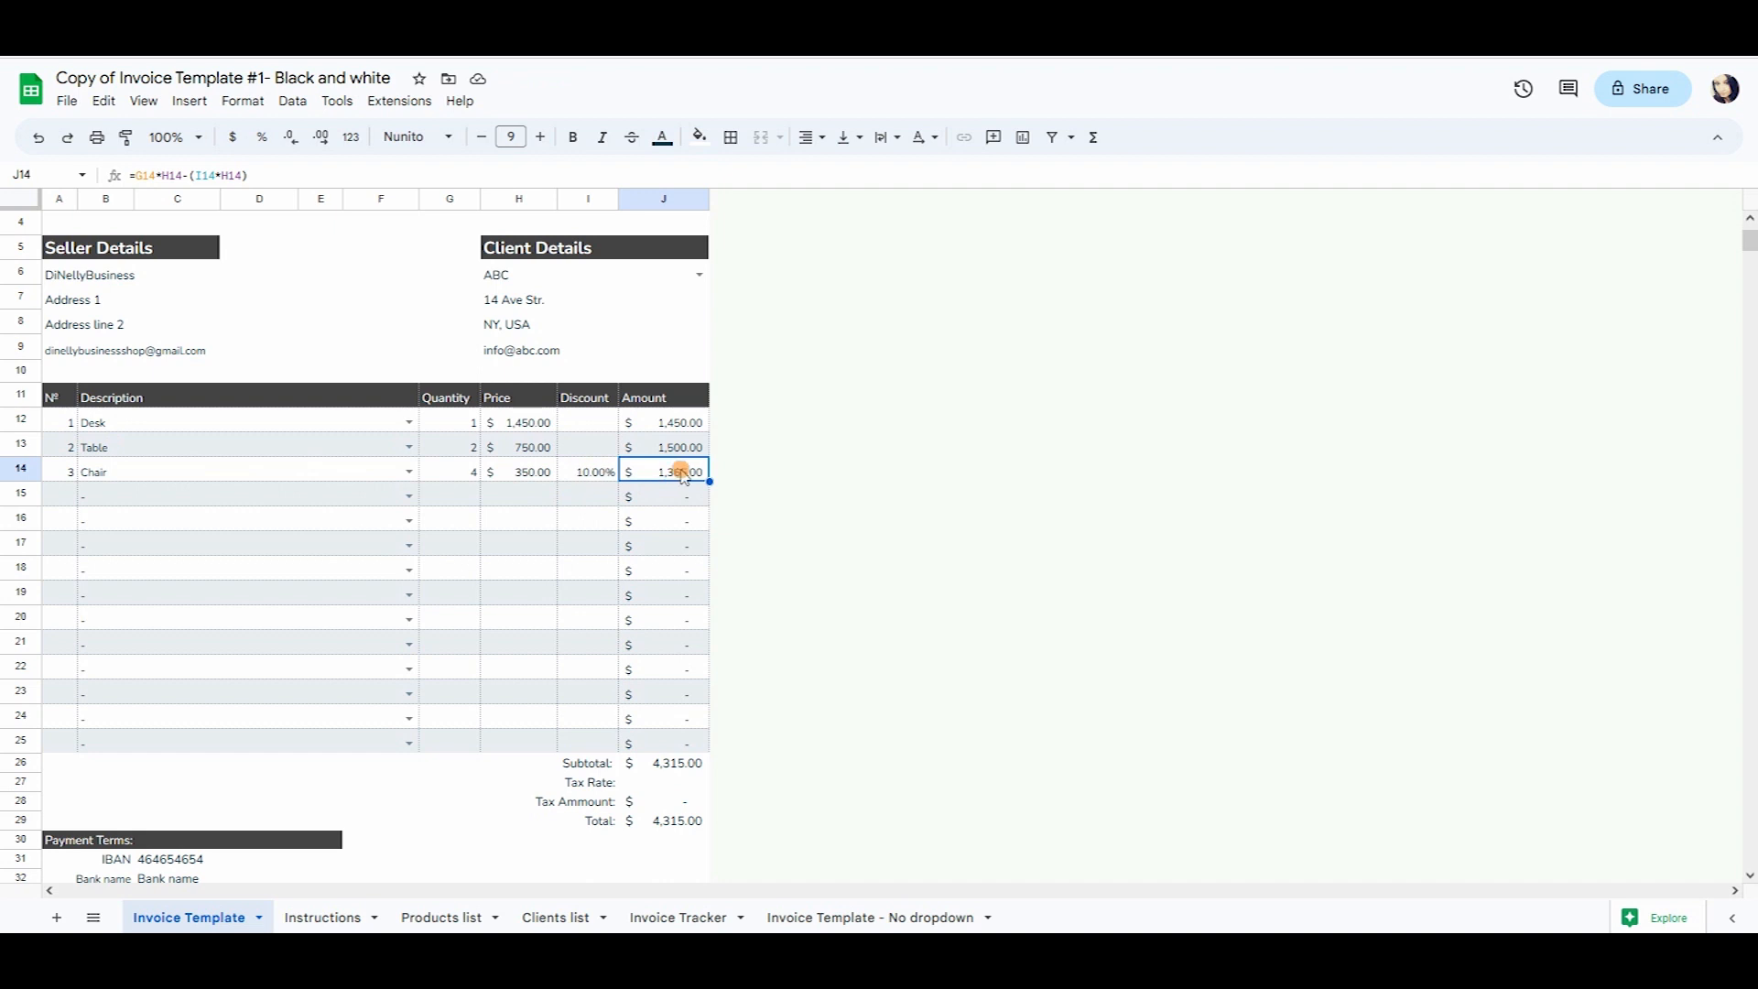
pyautogui.click(591, 472)
pyautogui.press('Delete')
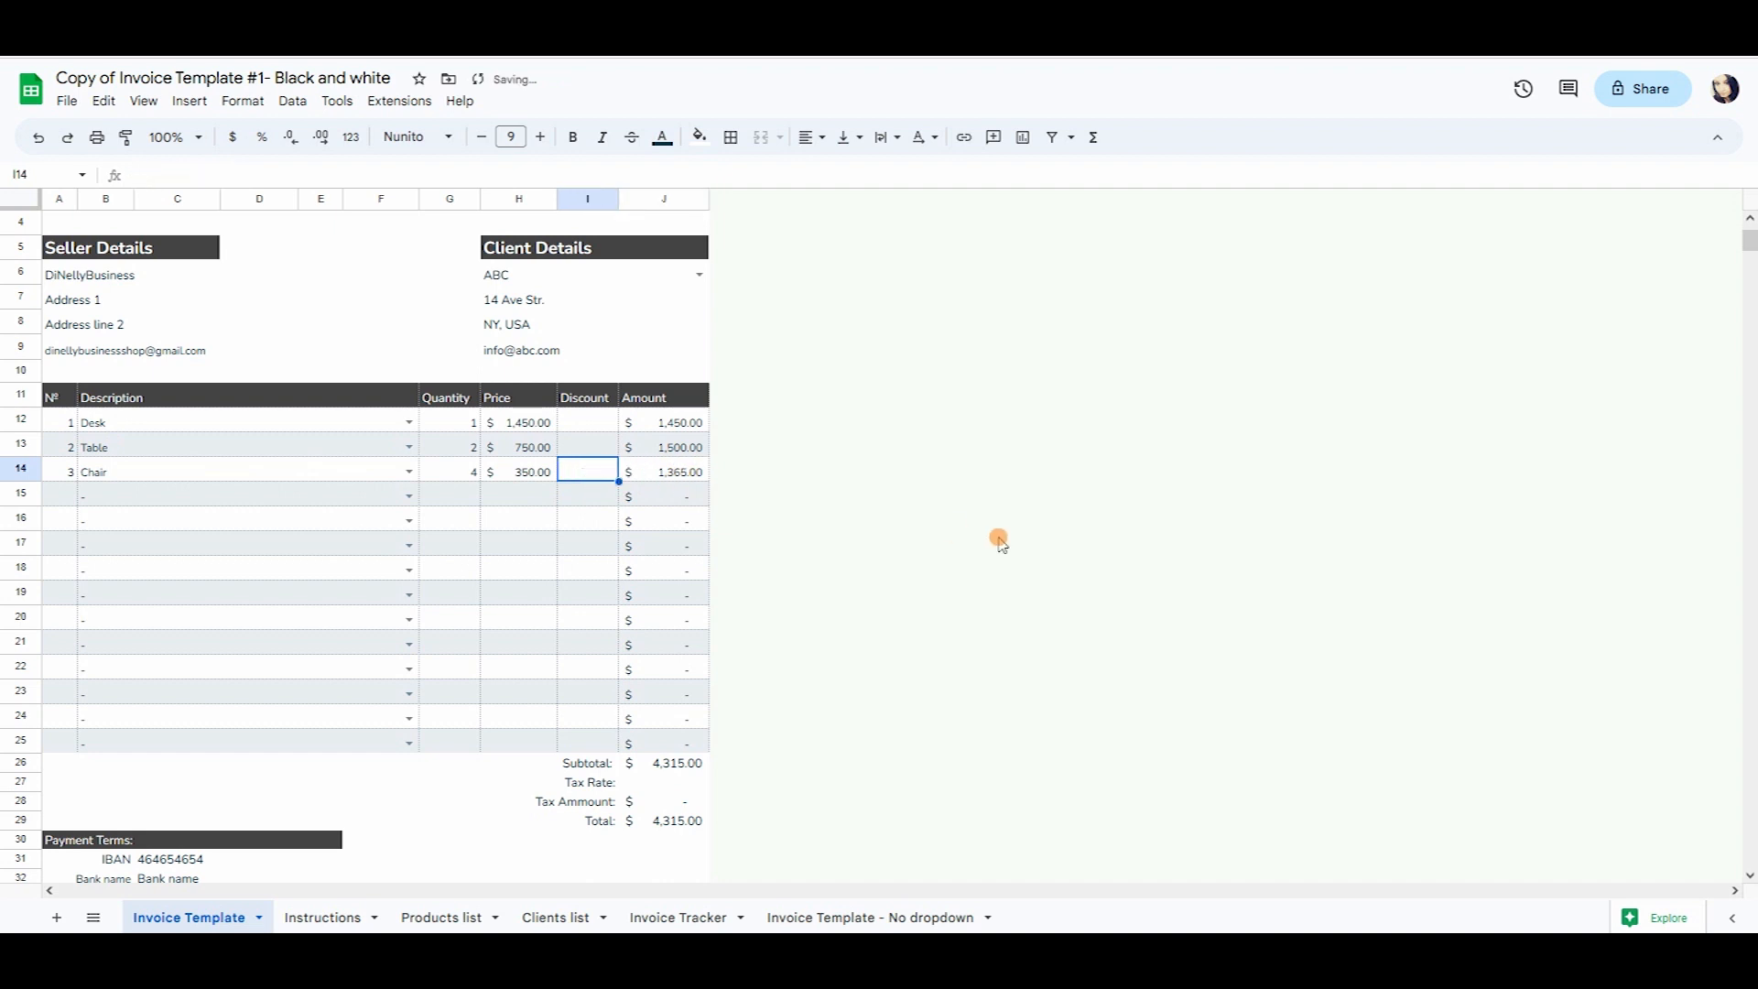
pyautogui.write('10%')
pyautogui.press('Return')
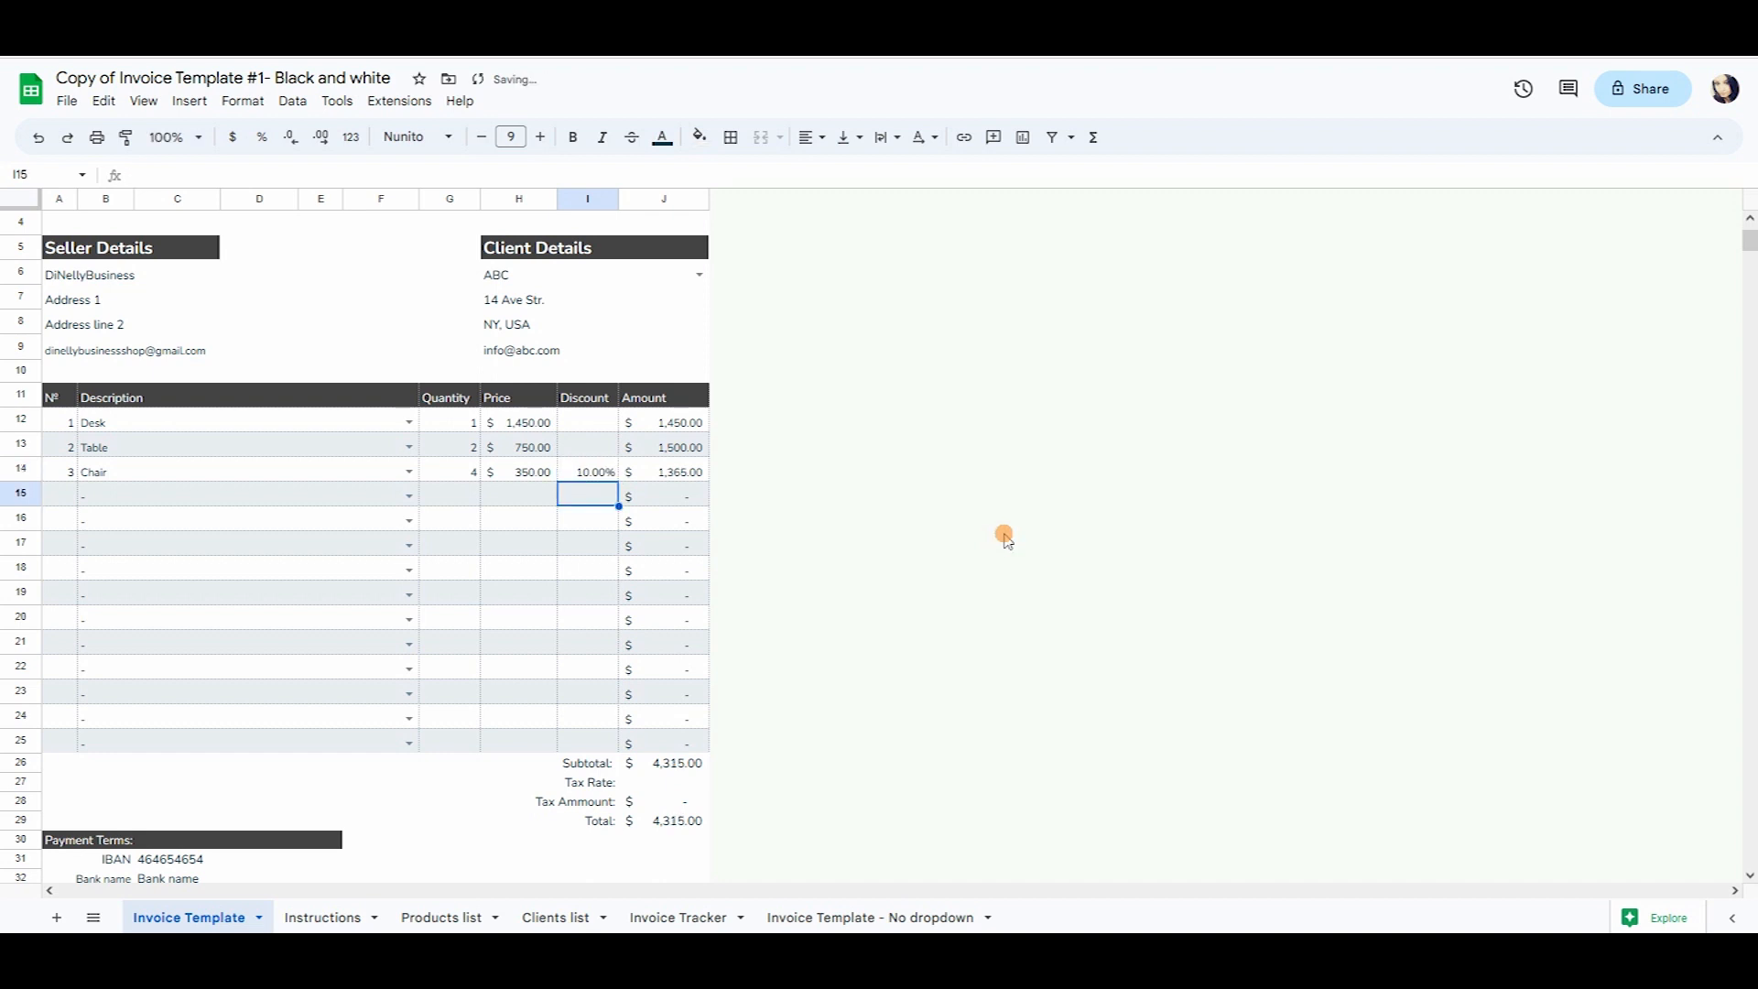
# Enter a 20% tax rate in J27.
pyautogui.scroll(-2, 772, 518)
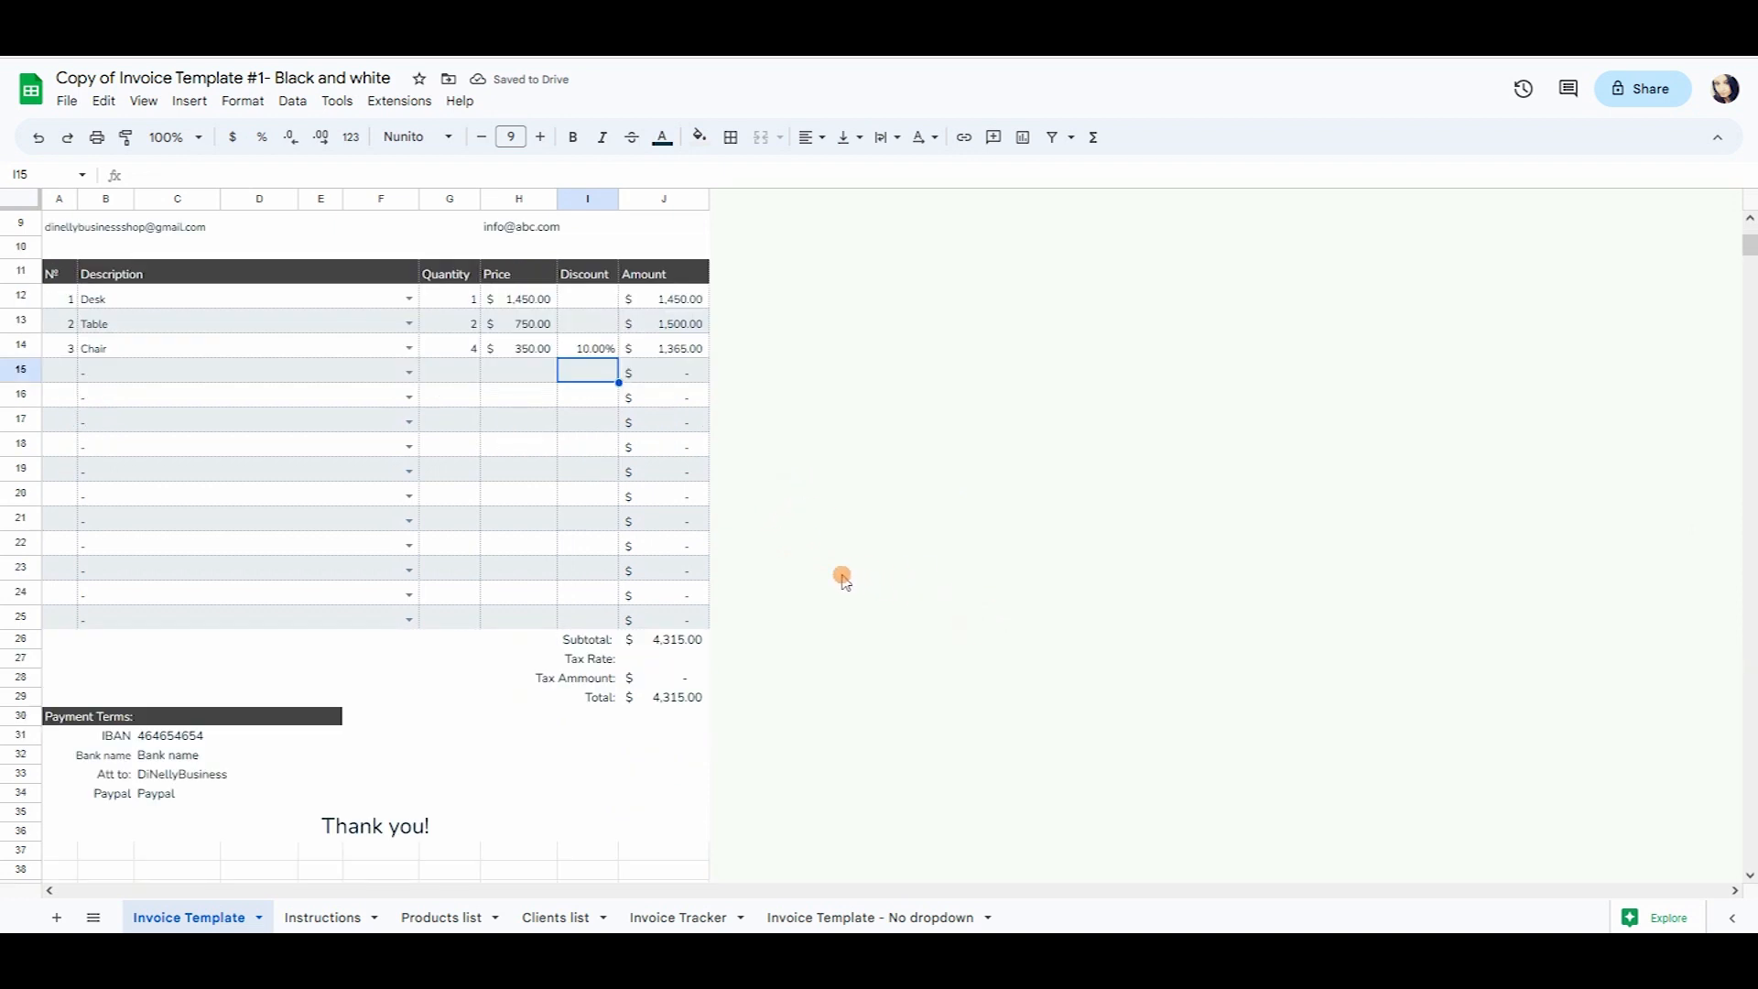
pyautogui.click(664, 661)
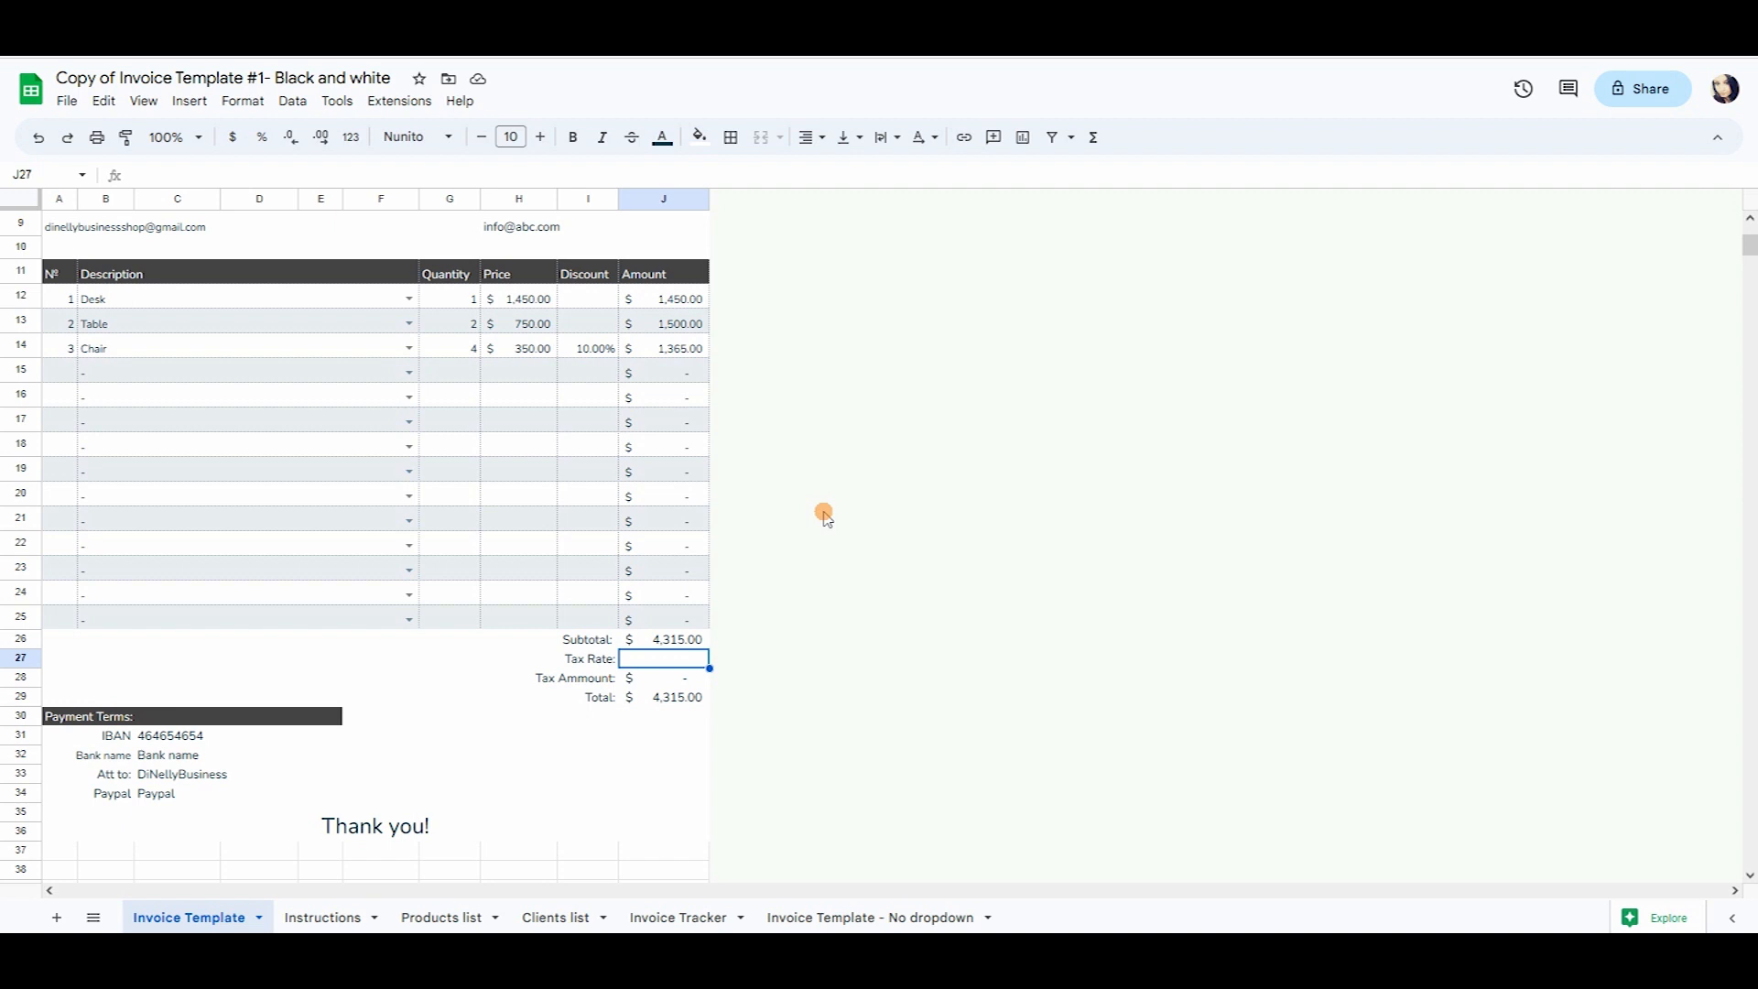
pyautogui.write('20')
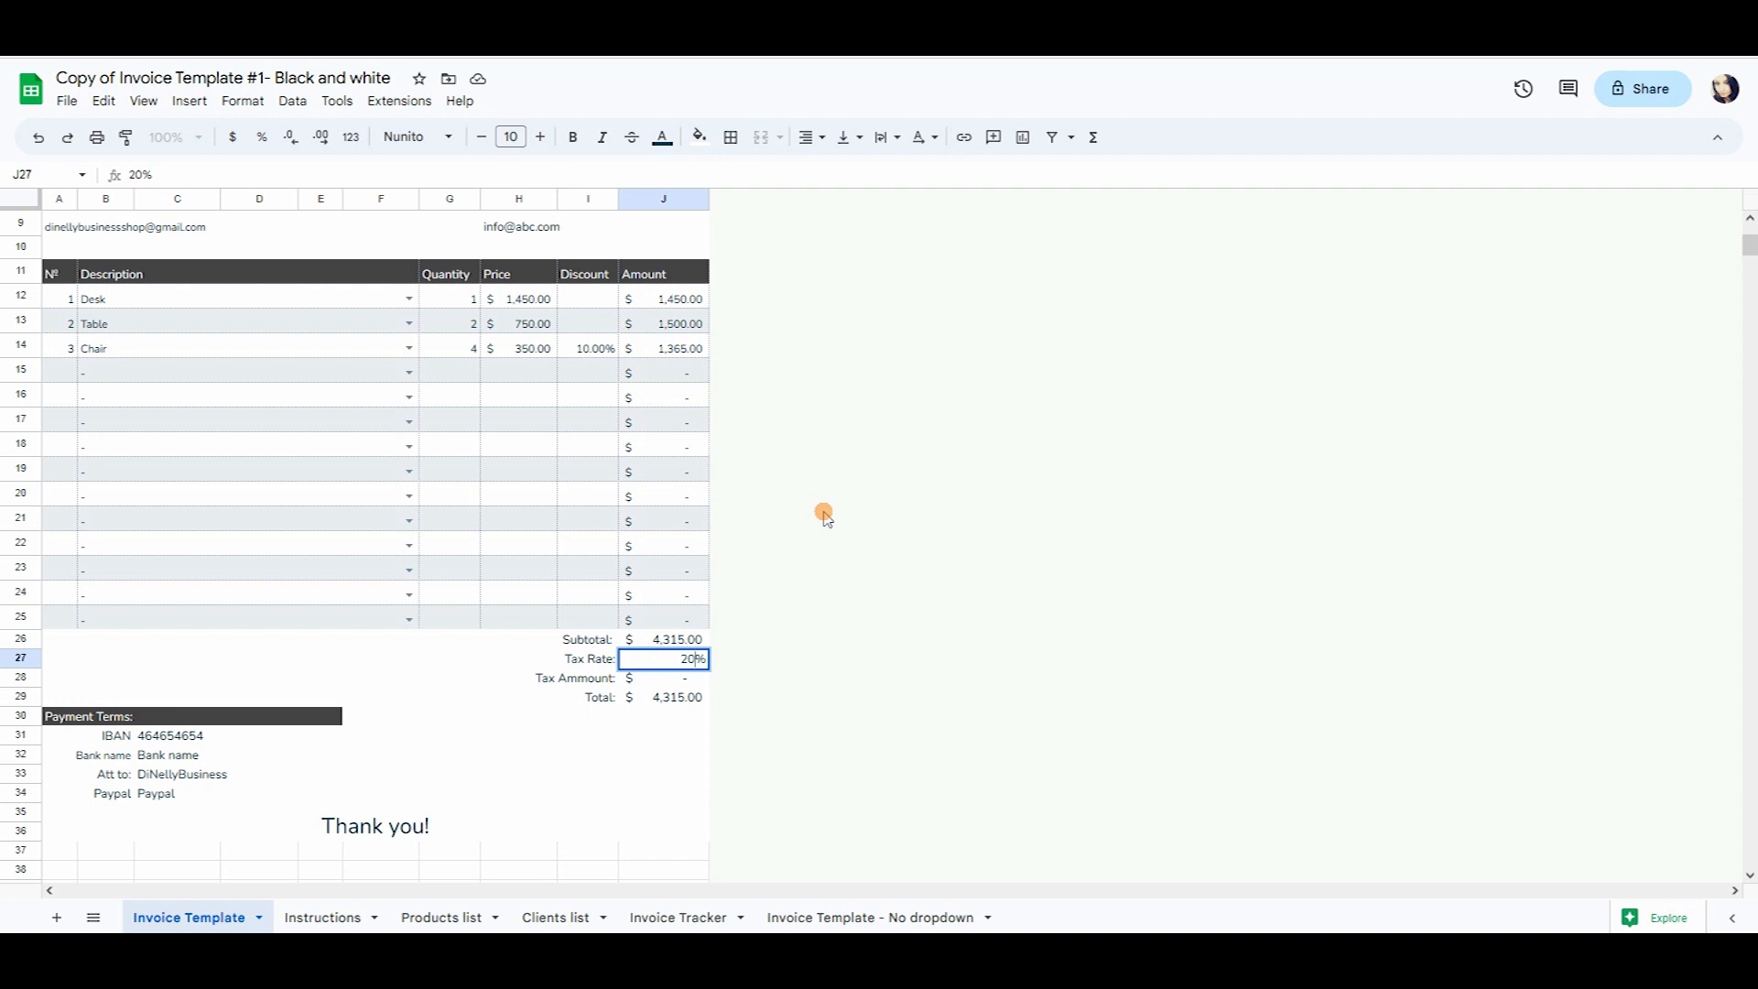
pyautogui.press('Return')
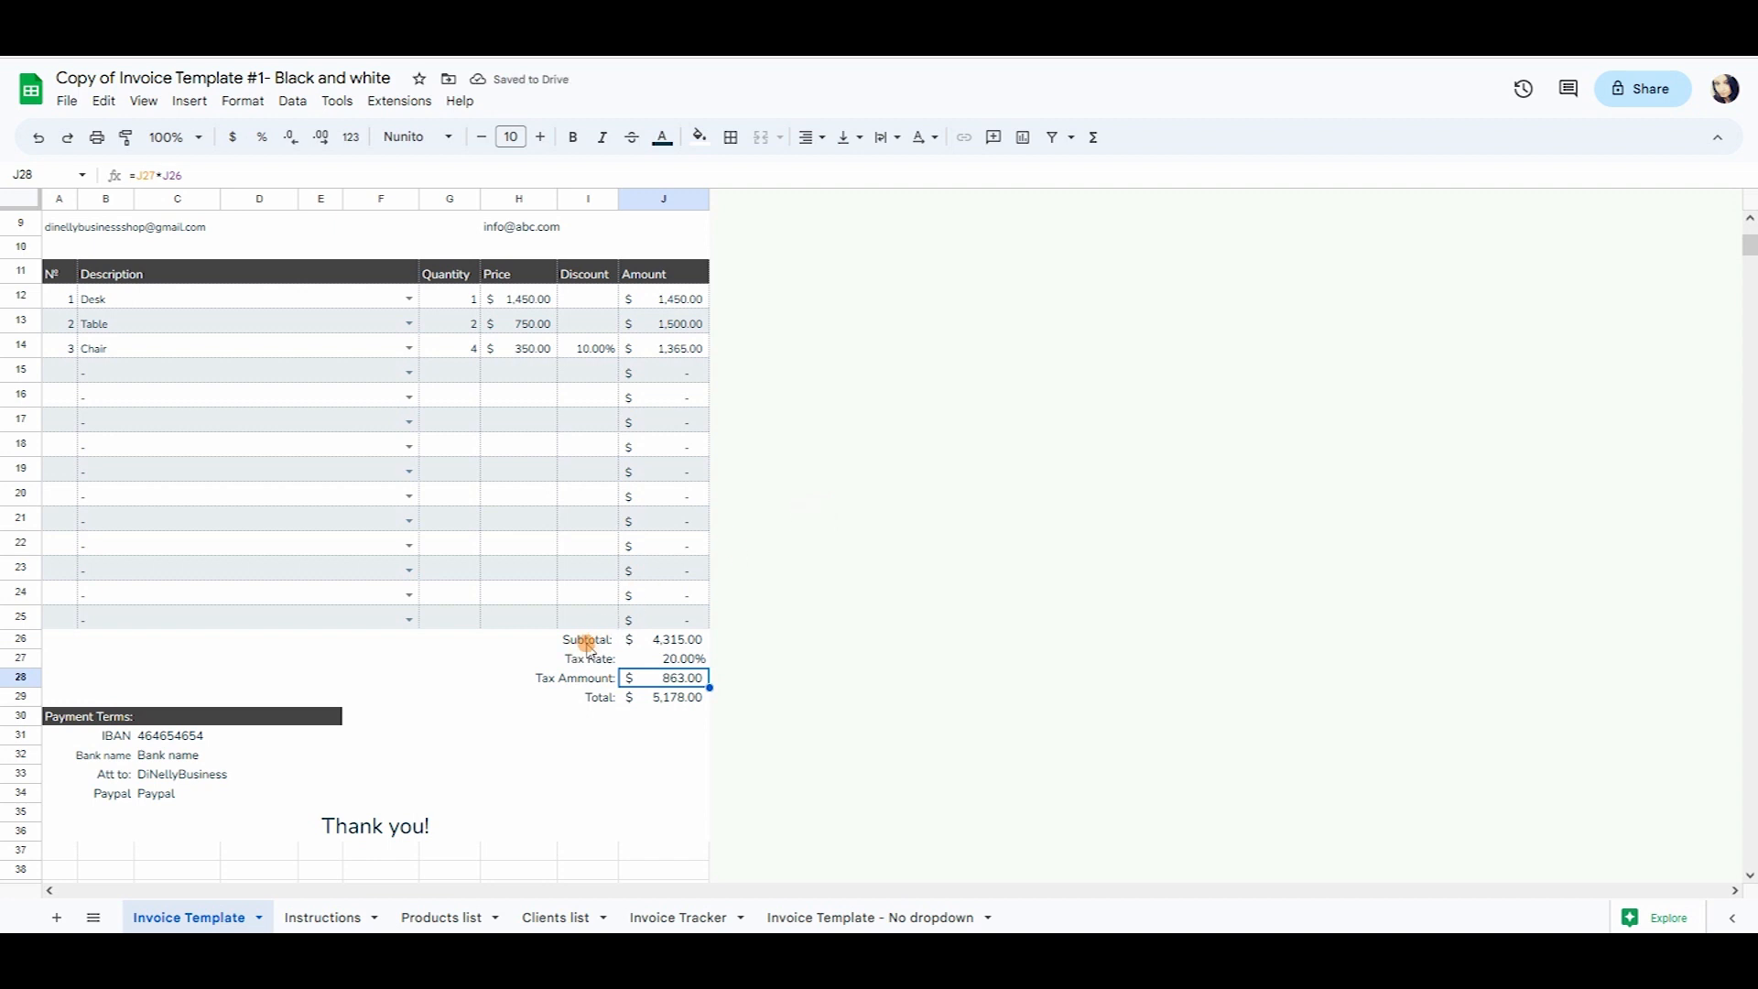
# Verify the Subtotal, Tax Ammount 863.00 and Total 5,178.00 formulas.
pyautogui.moveTo(584, 645); pyautogui.dragTo(652, 641)
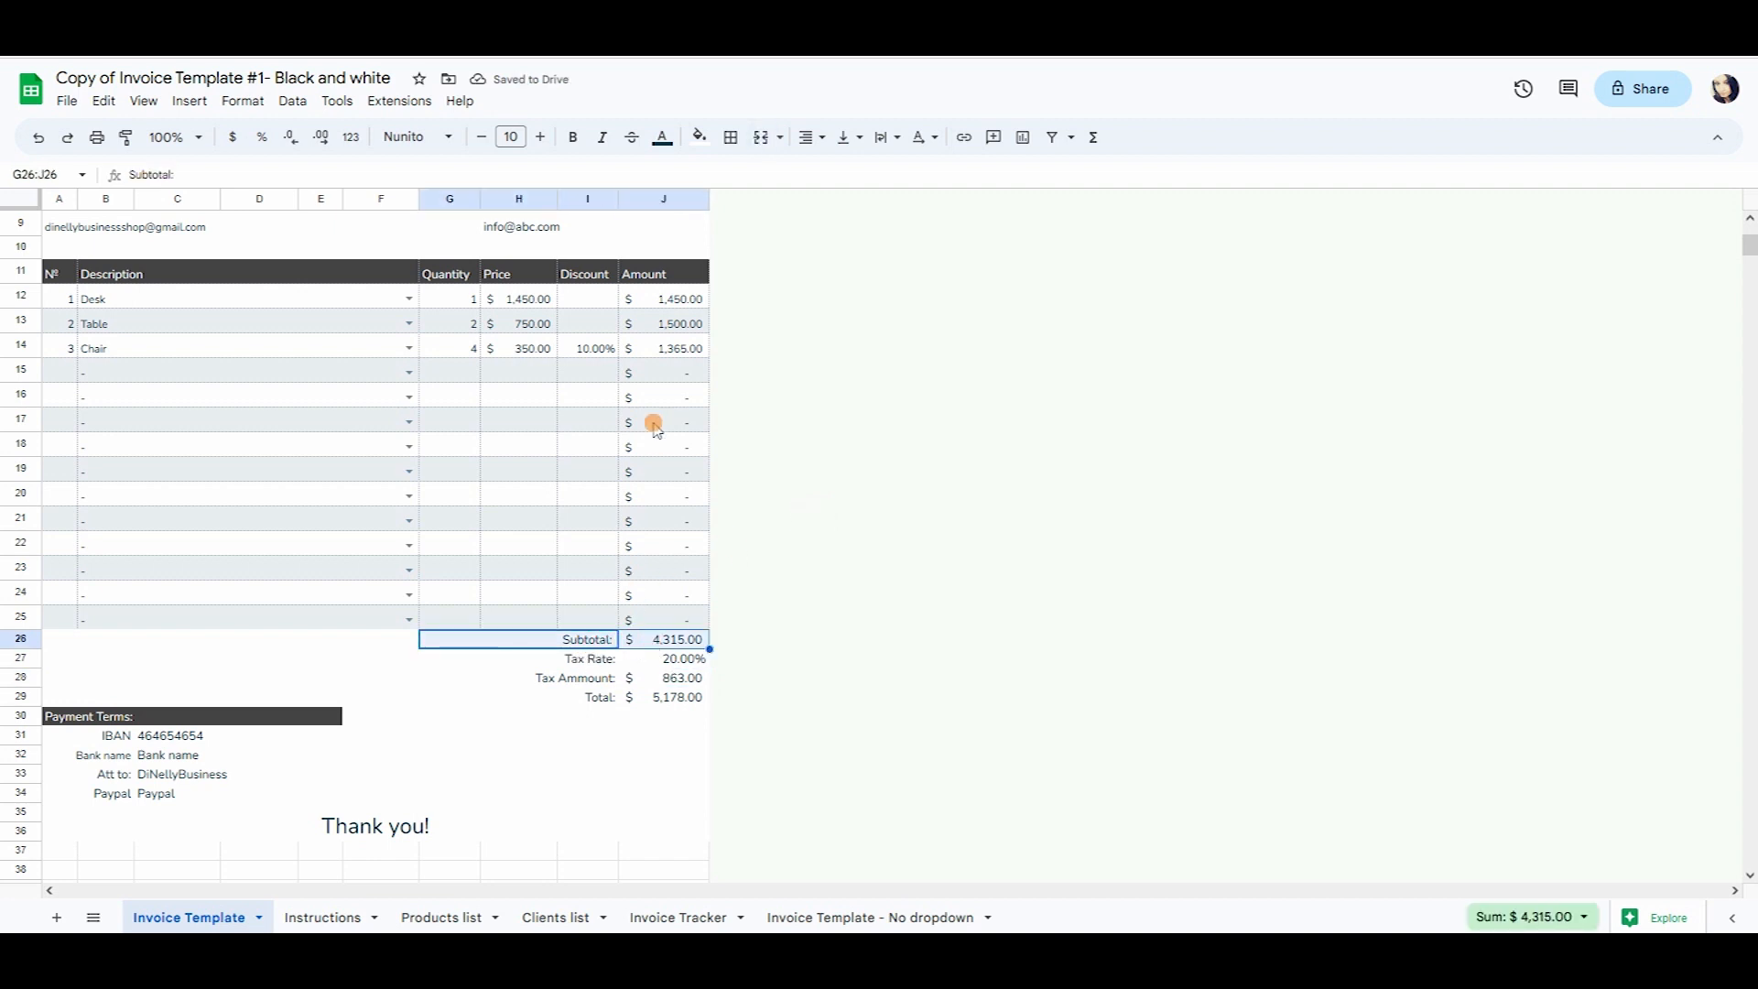
pyautogui.moveTo(673, 291); pyautogui.dragTo(679, 350)
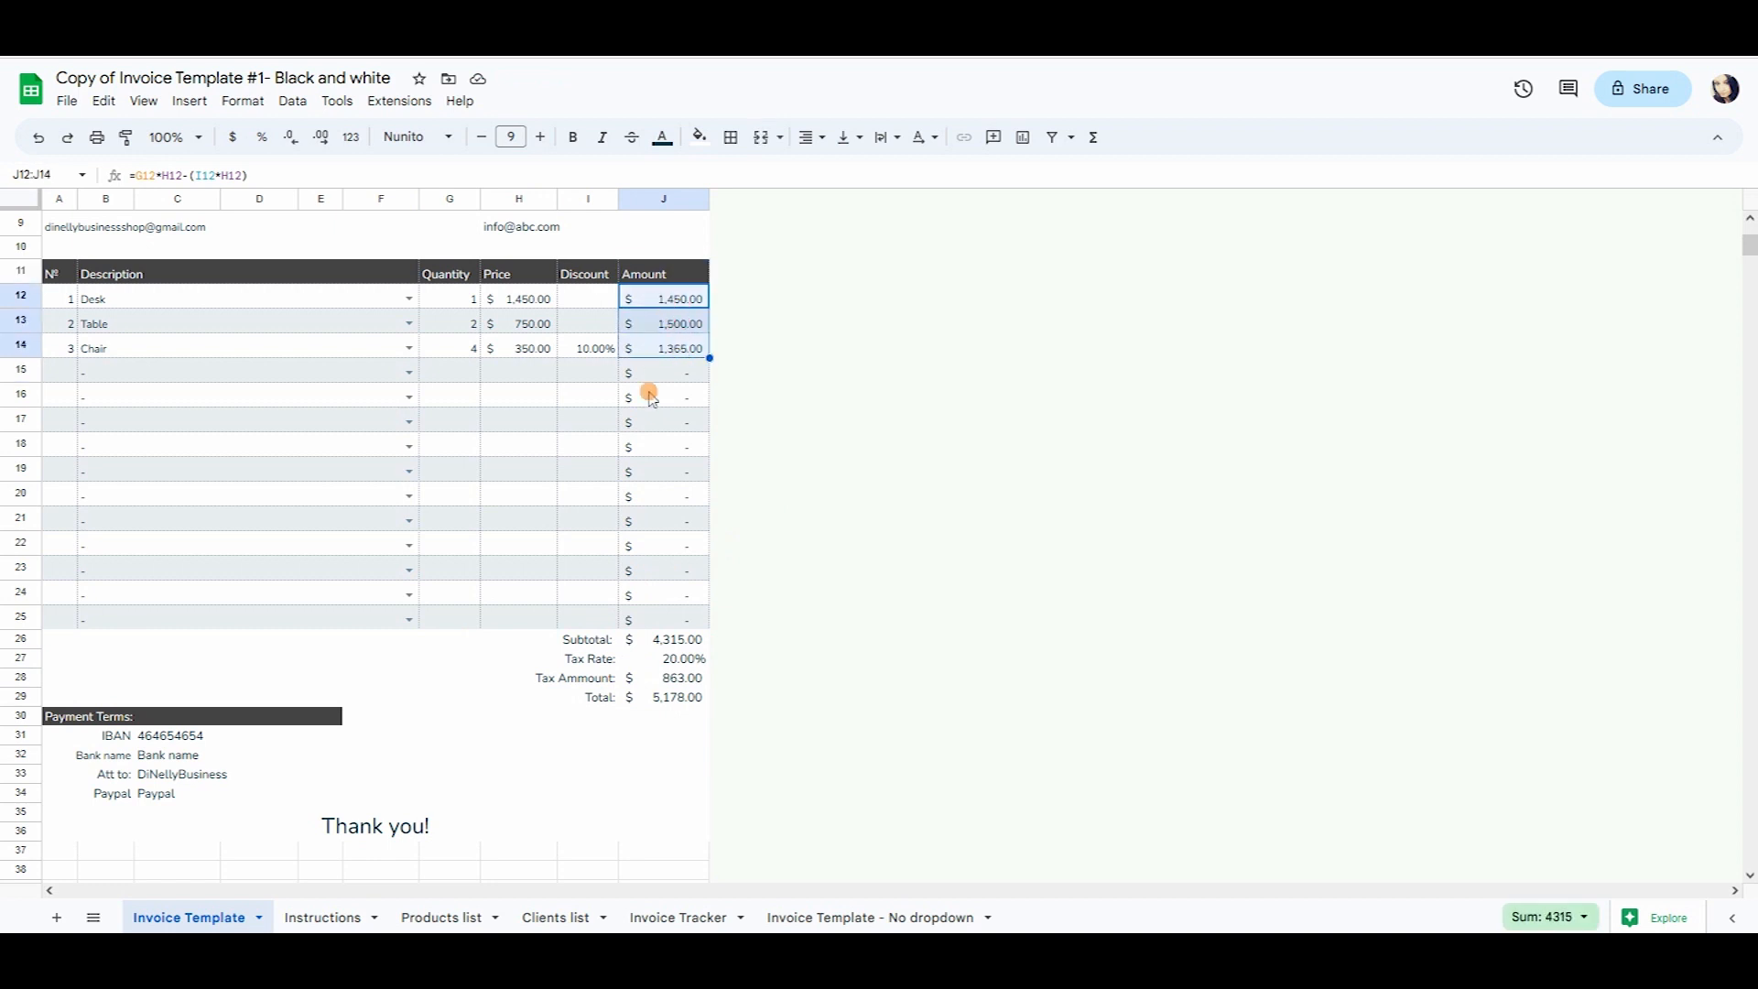
pyautogui.click(682, 640)
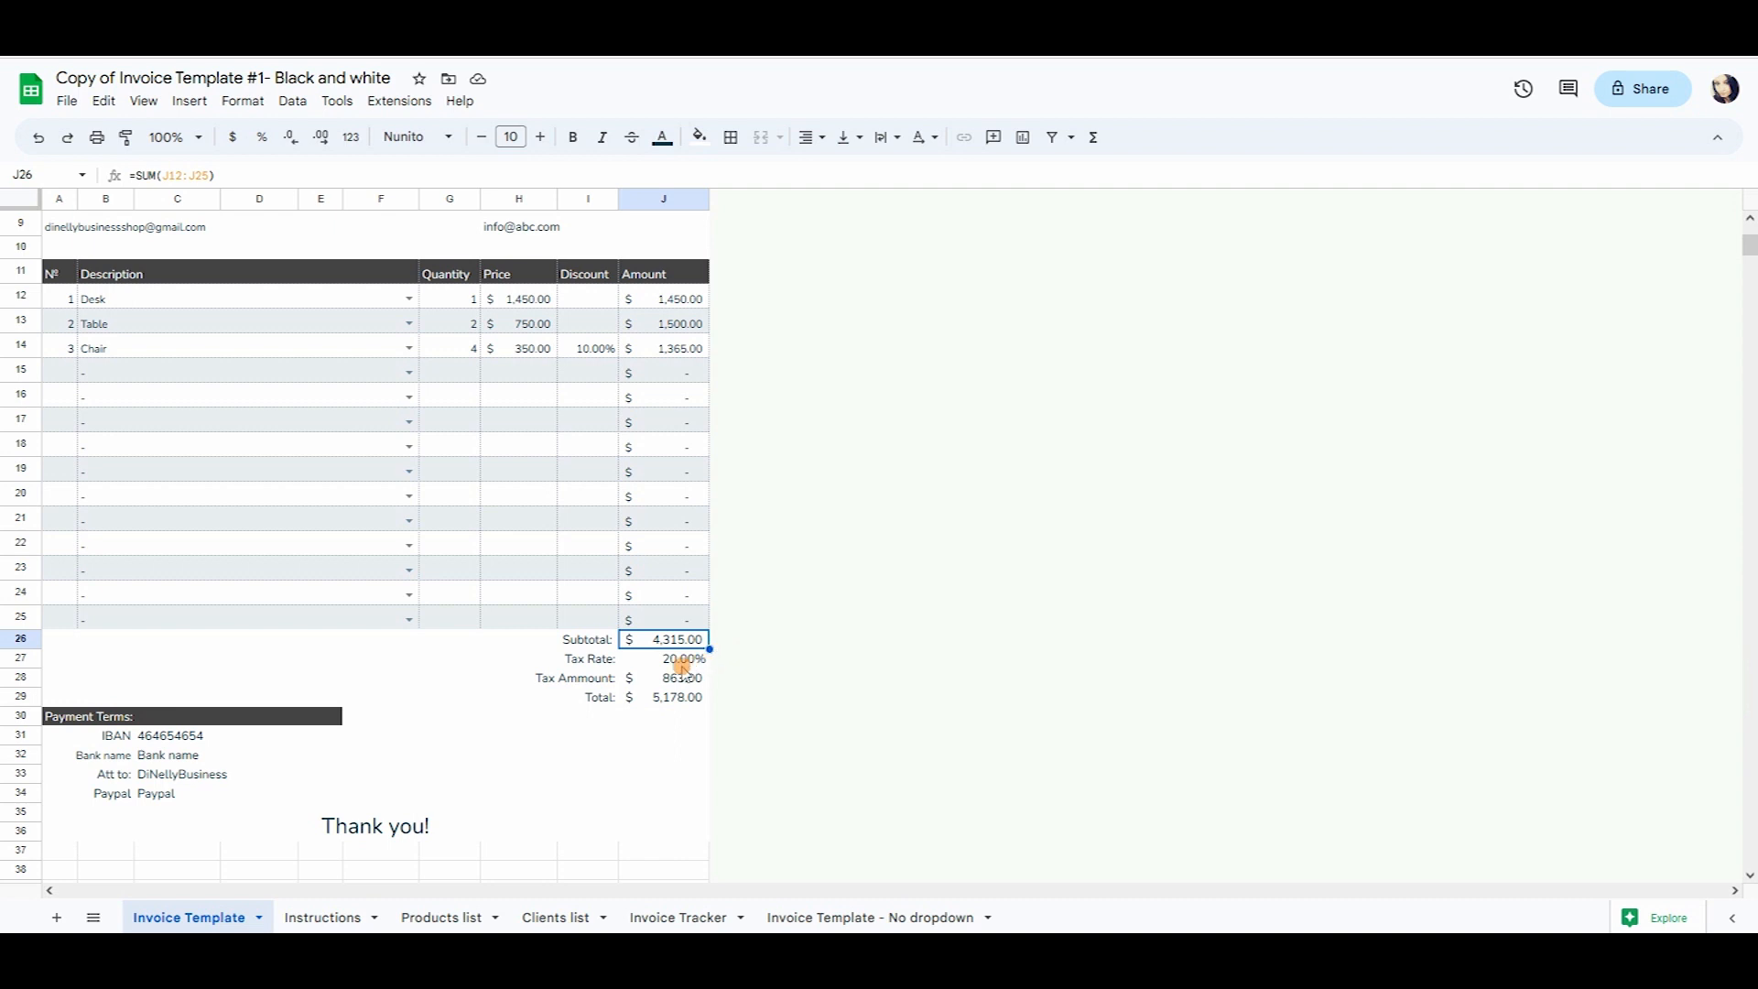
pyautogui.click(680, 662)
pyautogui.click(680, 677)
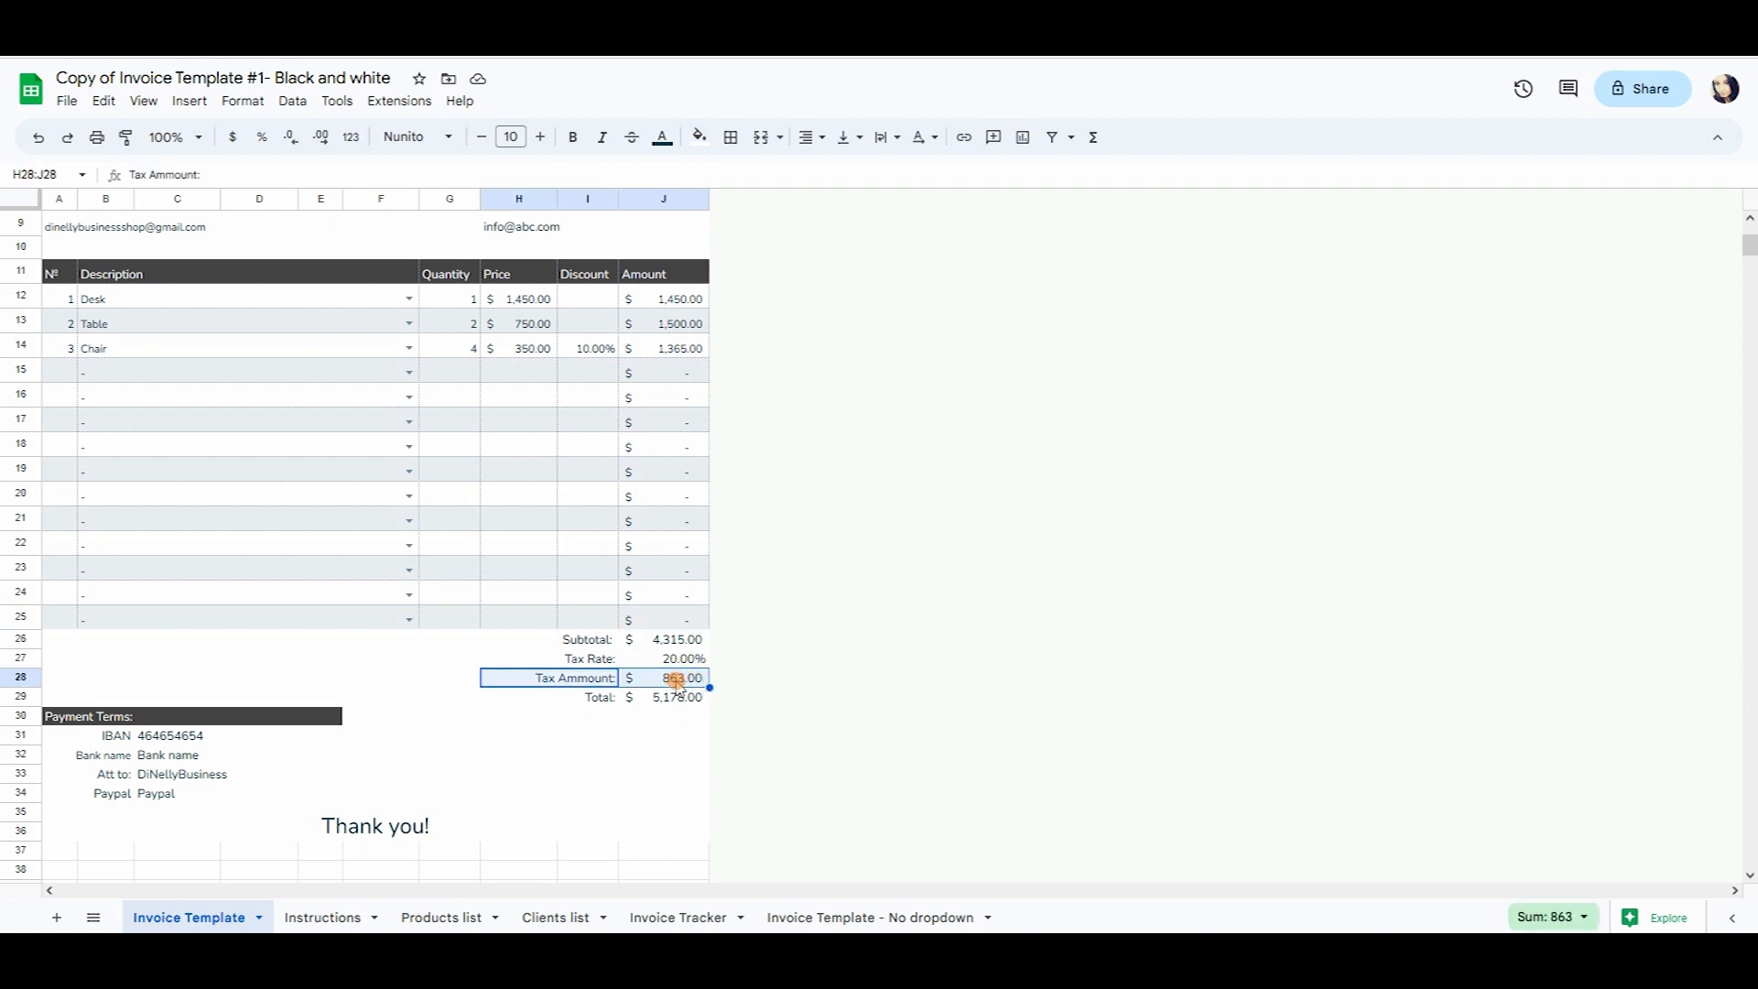
pyautogui.click(600, 701)
pyautogui.click(664, 700)
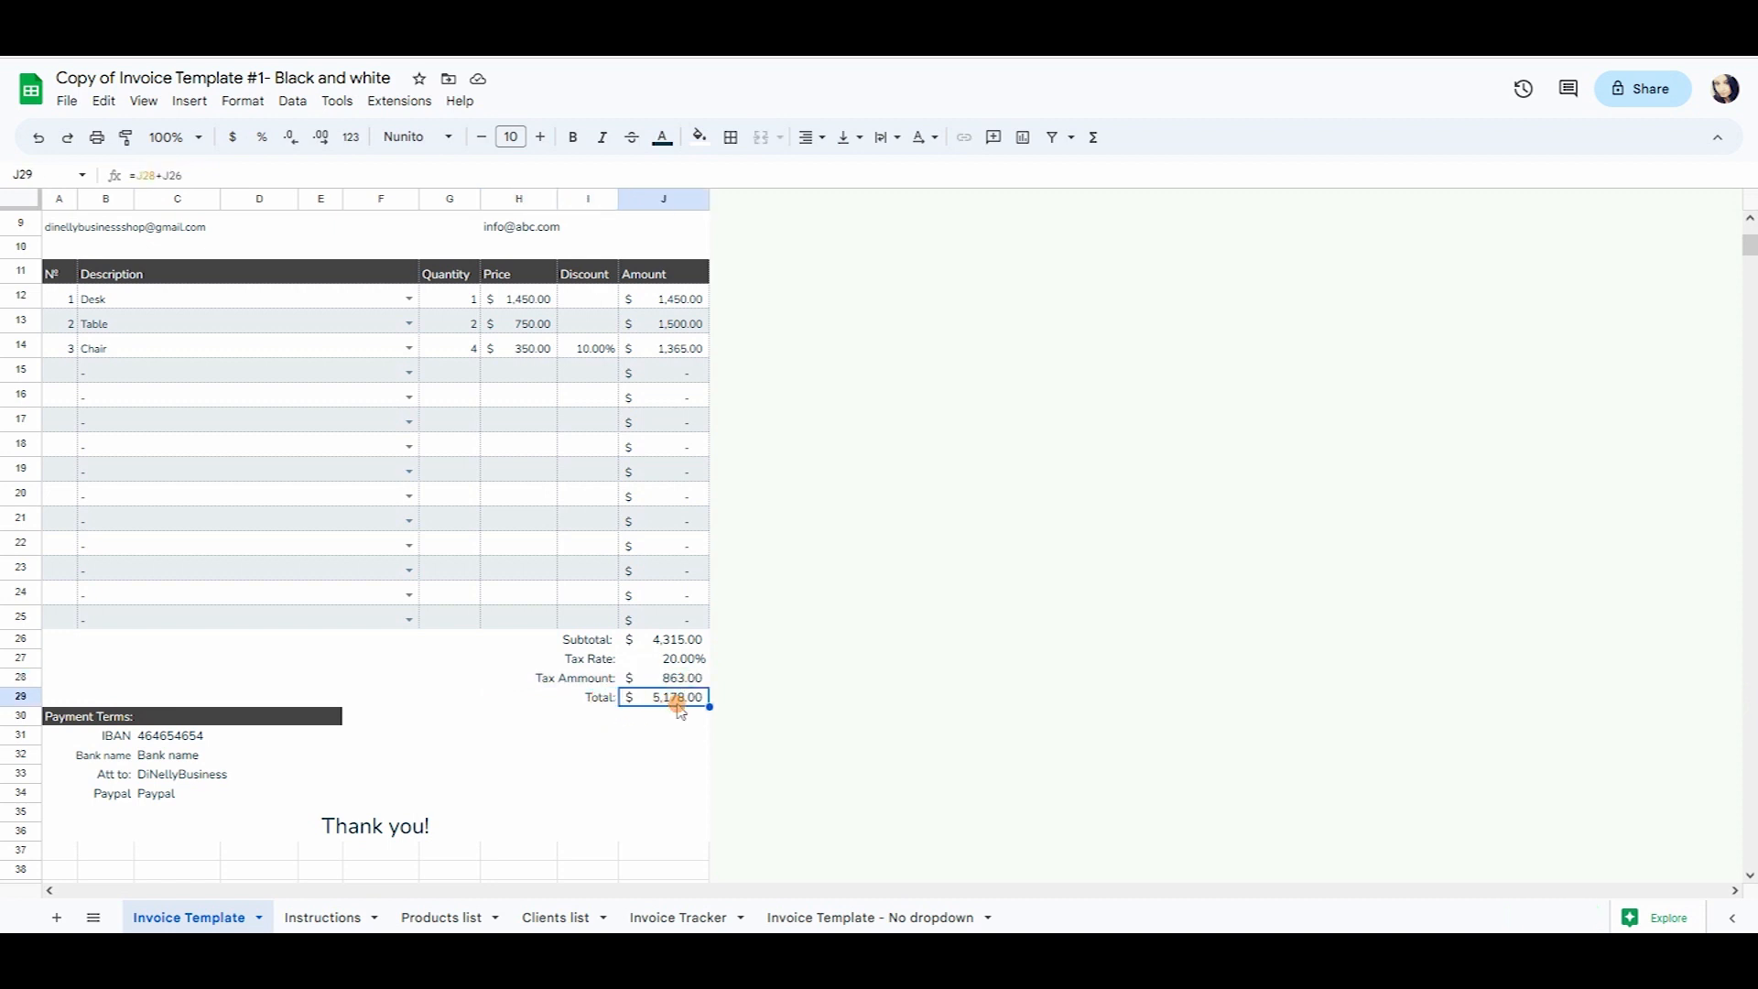
pyautogui.click(693, 641)
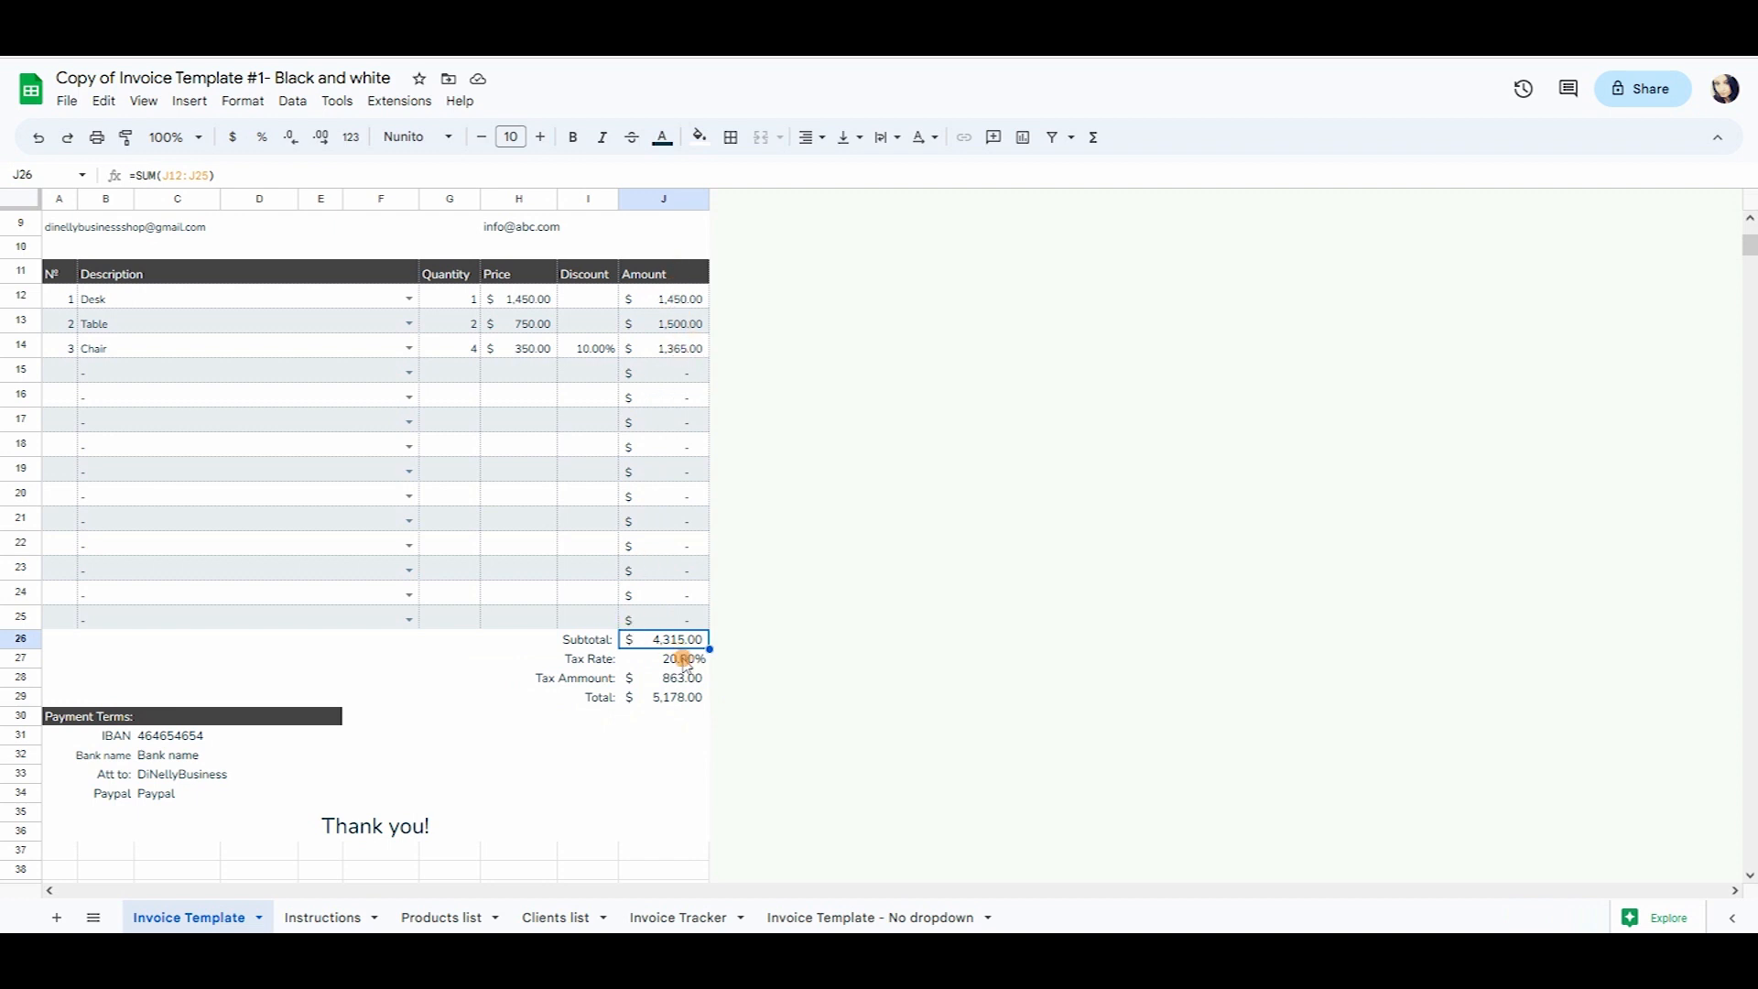
pyautogui.click(682, 679)
pyautogui.click(687, 697)
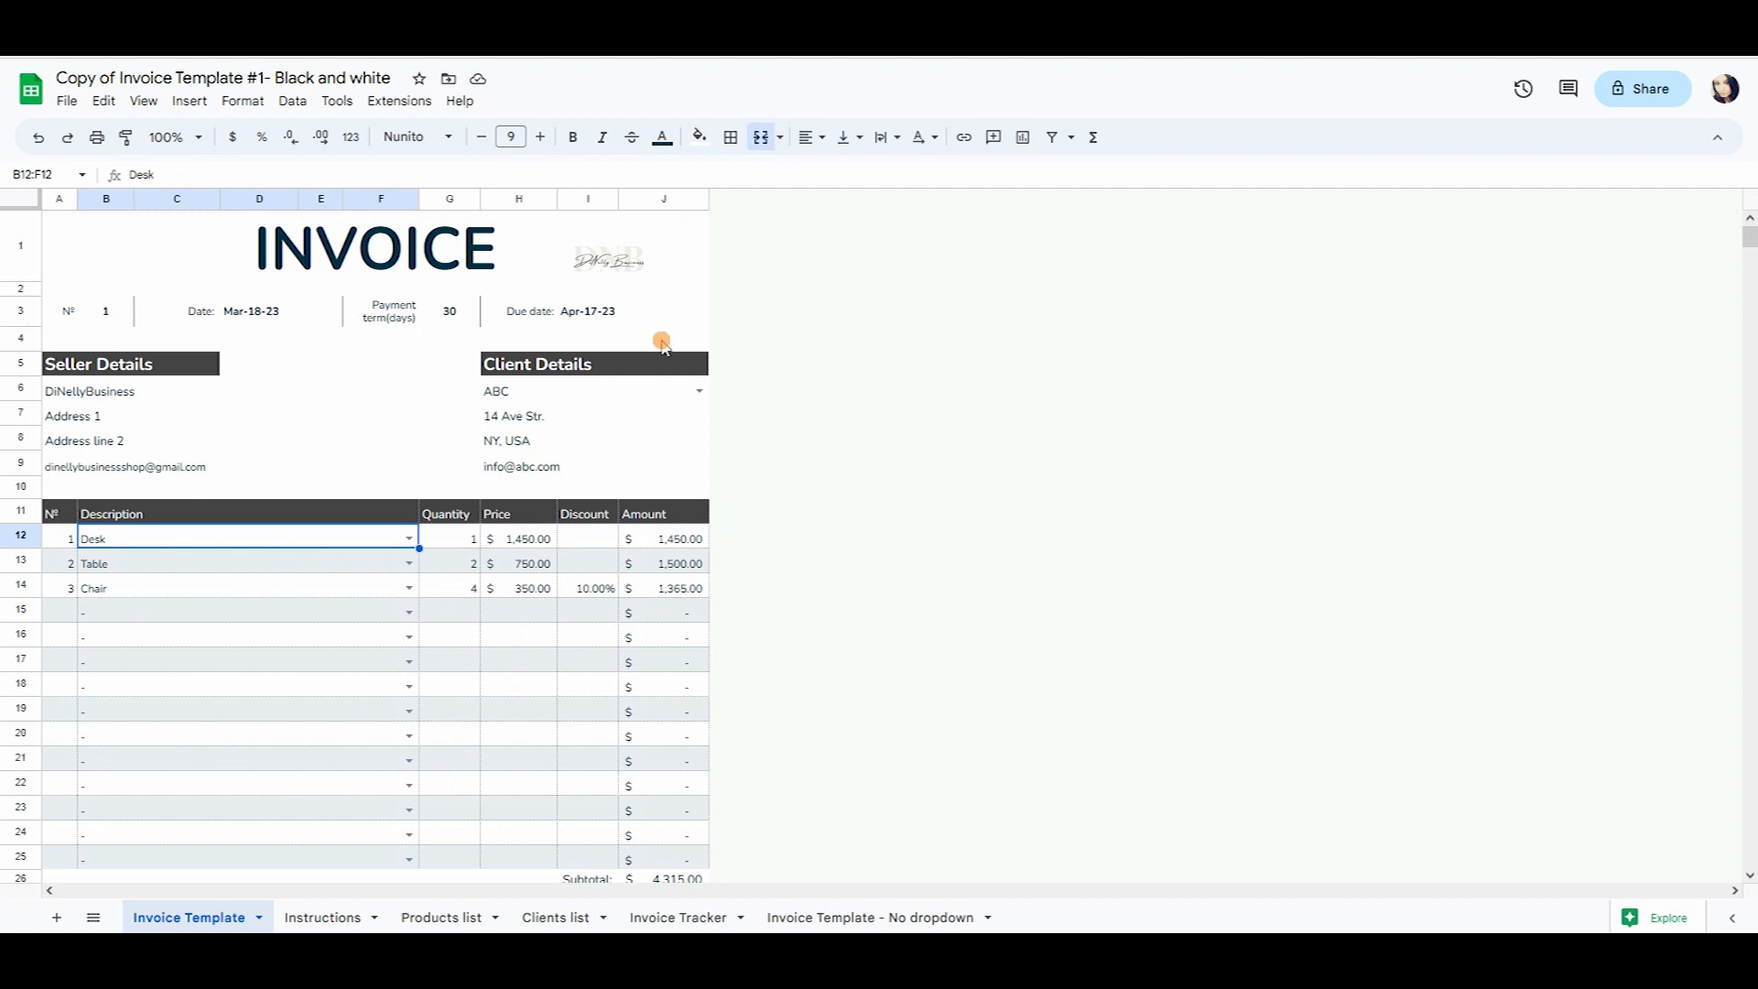
pyautogui.click(275, 448)
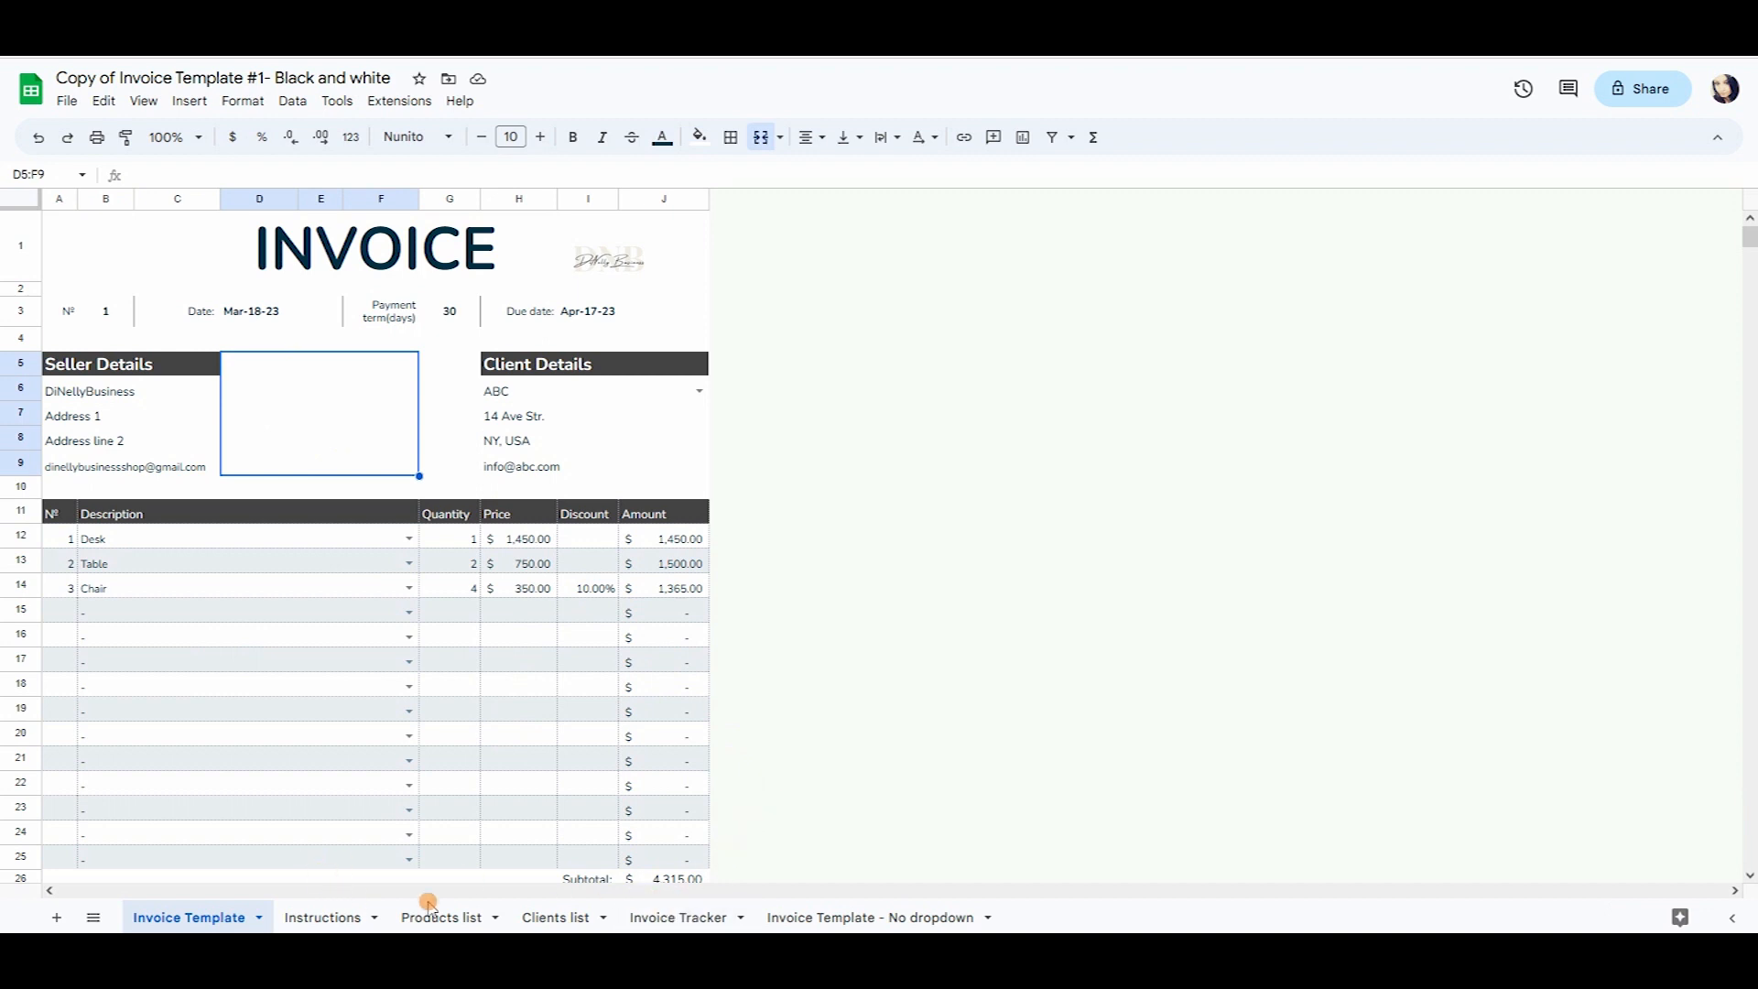
# Check Invoice Tracker Company Name dropdowns on several rows, confirming only ABC, and compare with Clients list.
pyautogui.click(668, 918)
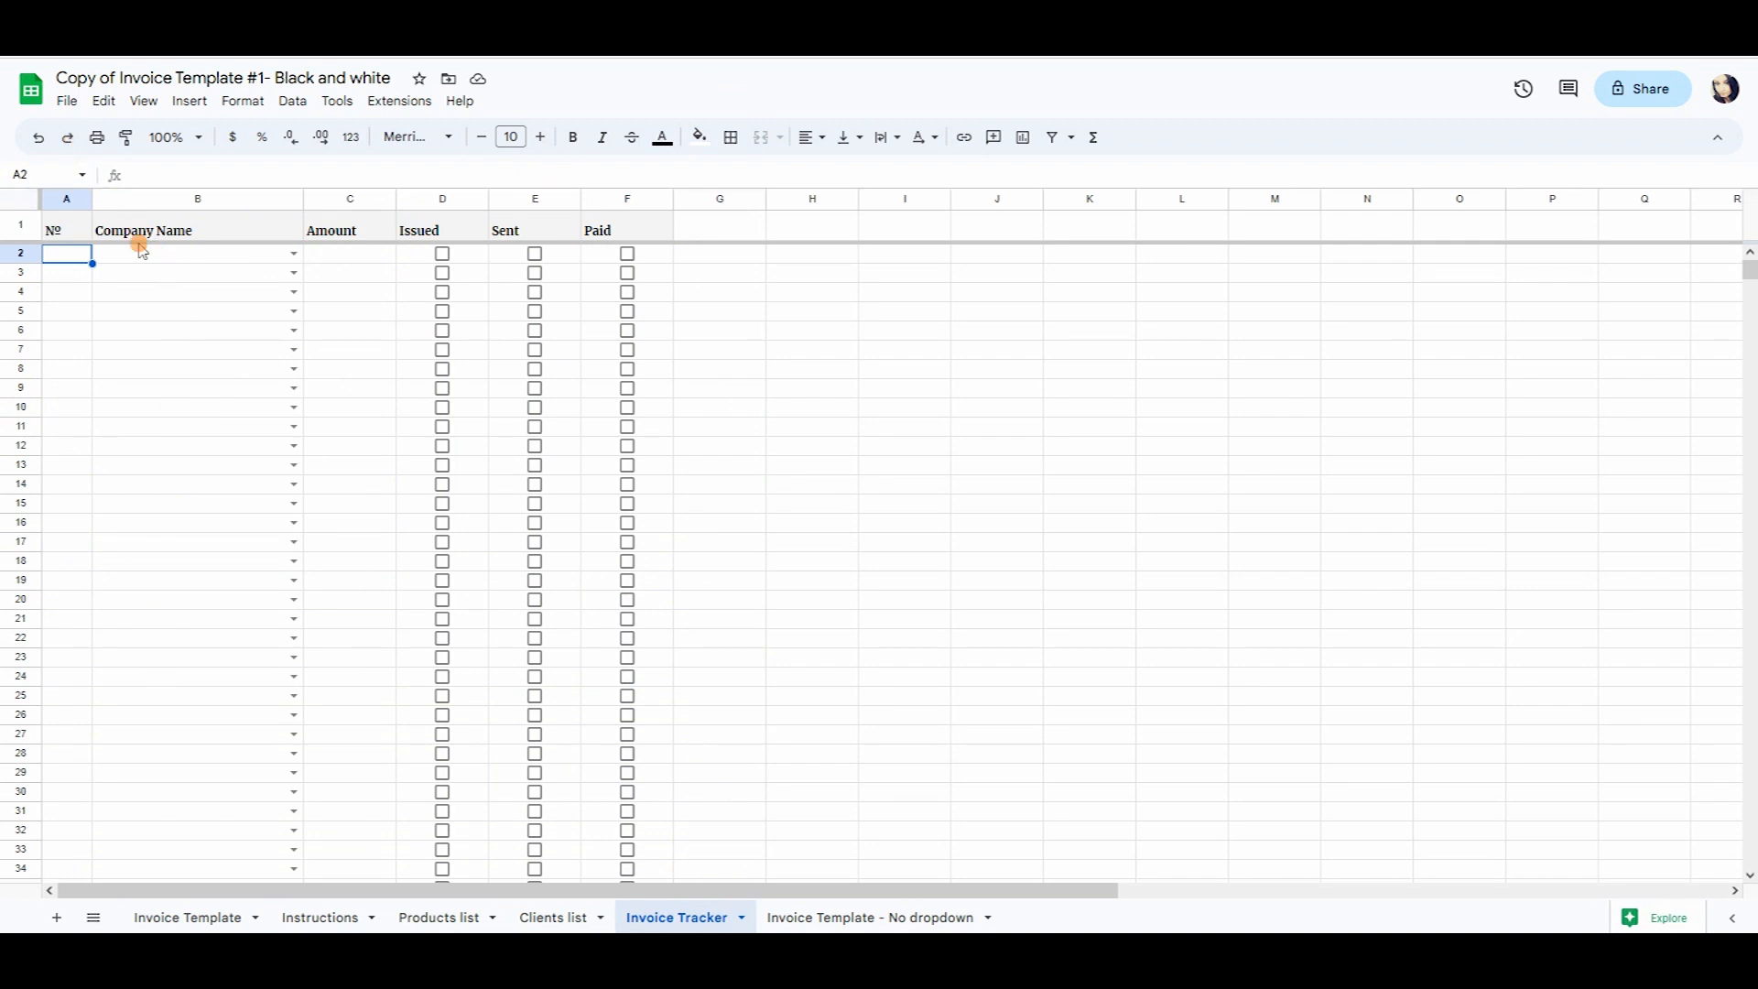
pyautogui.click(295, 273)
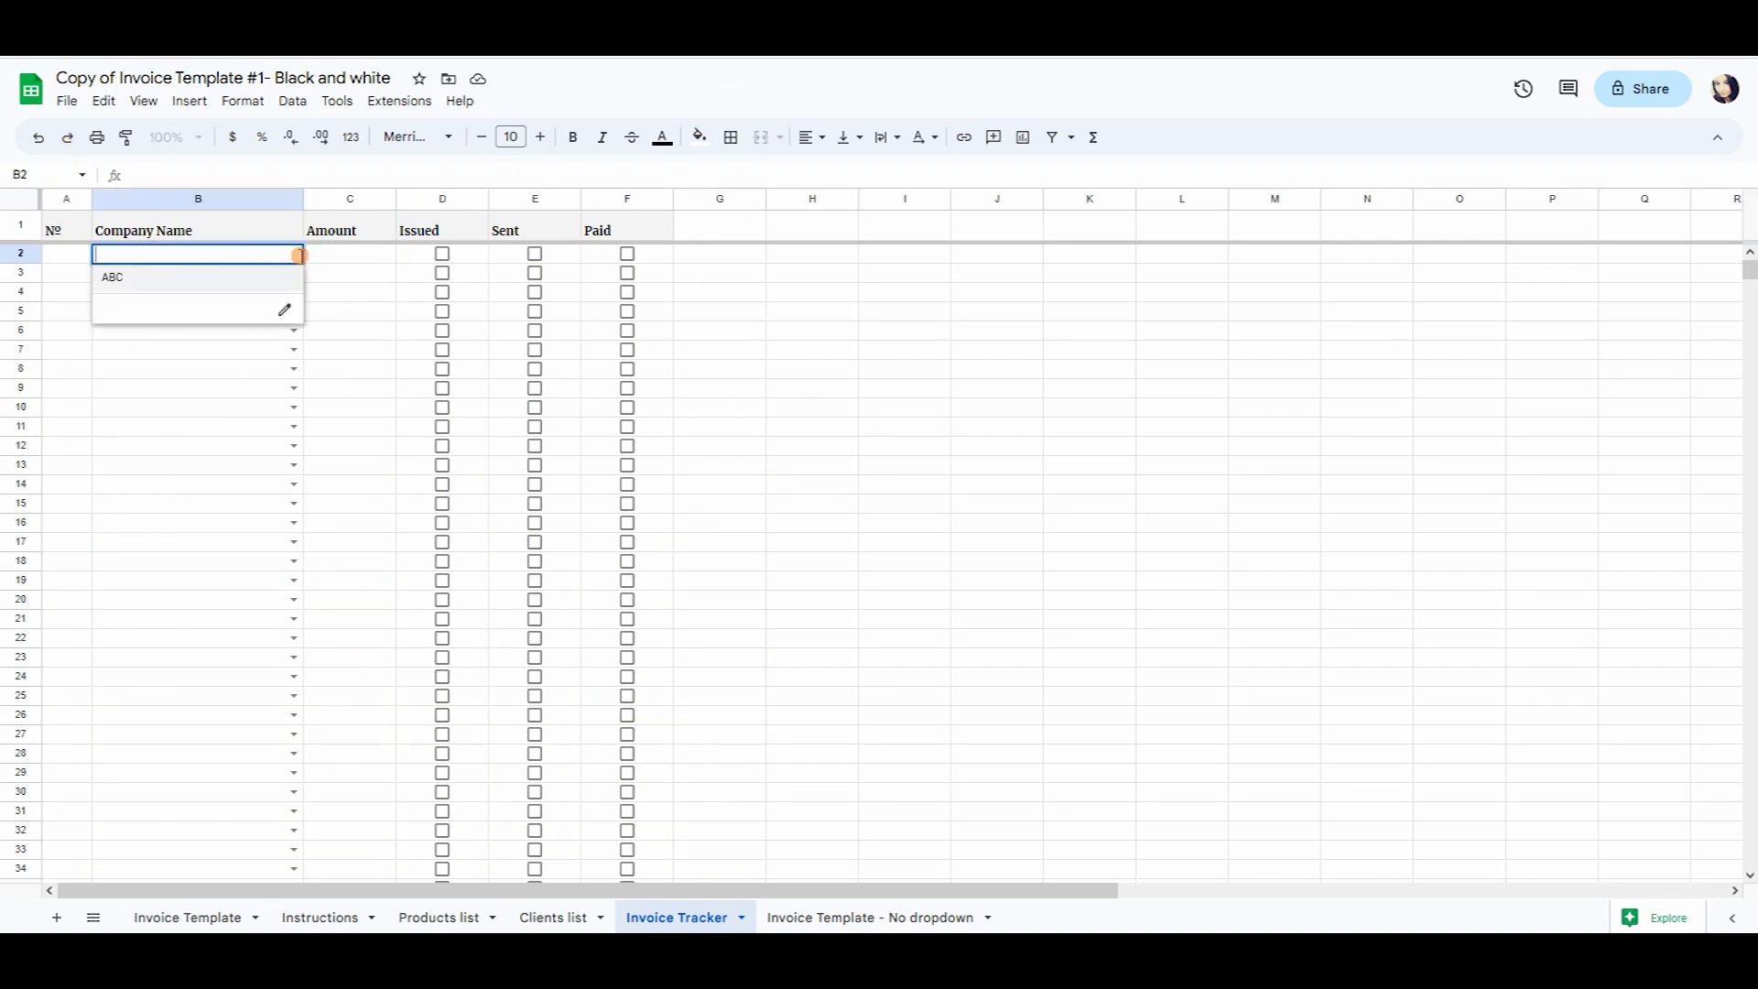
pyautogui.click(294, 349)
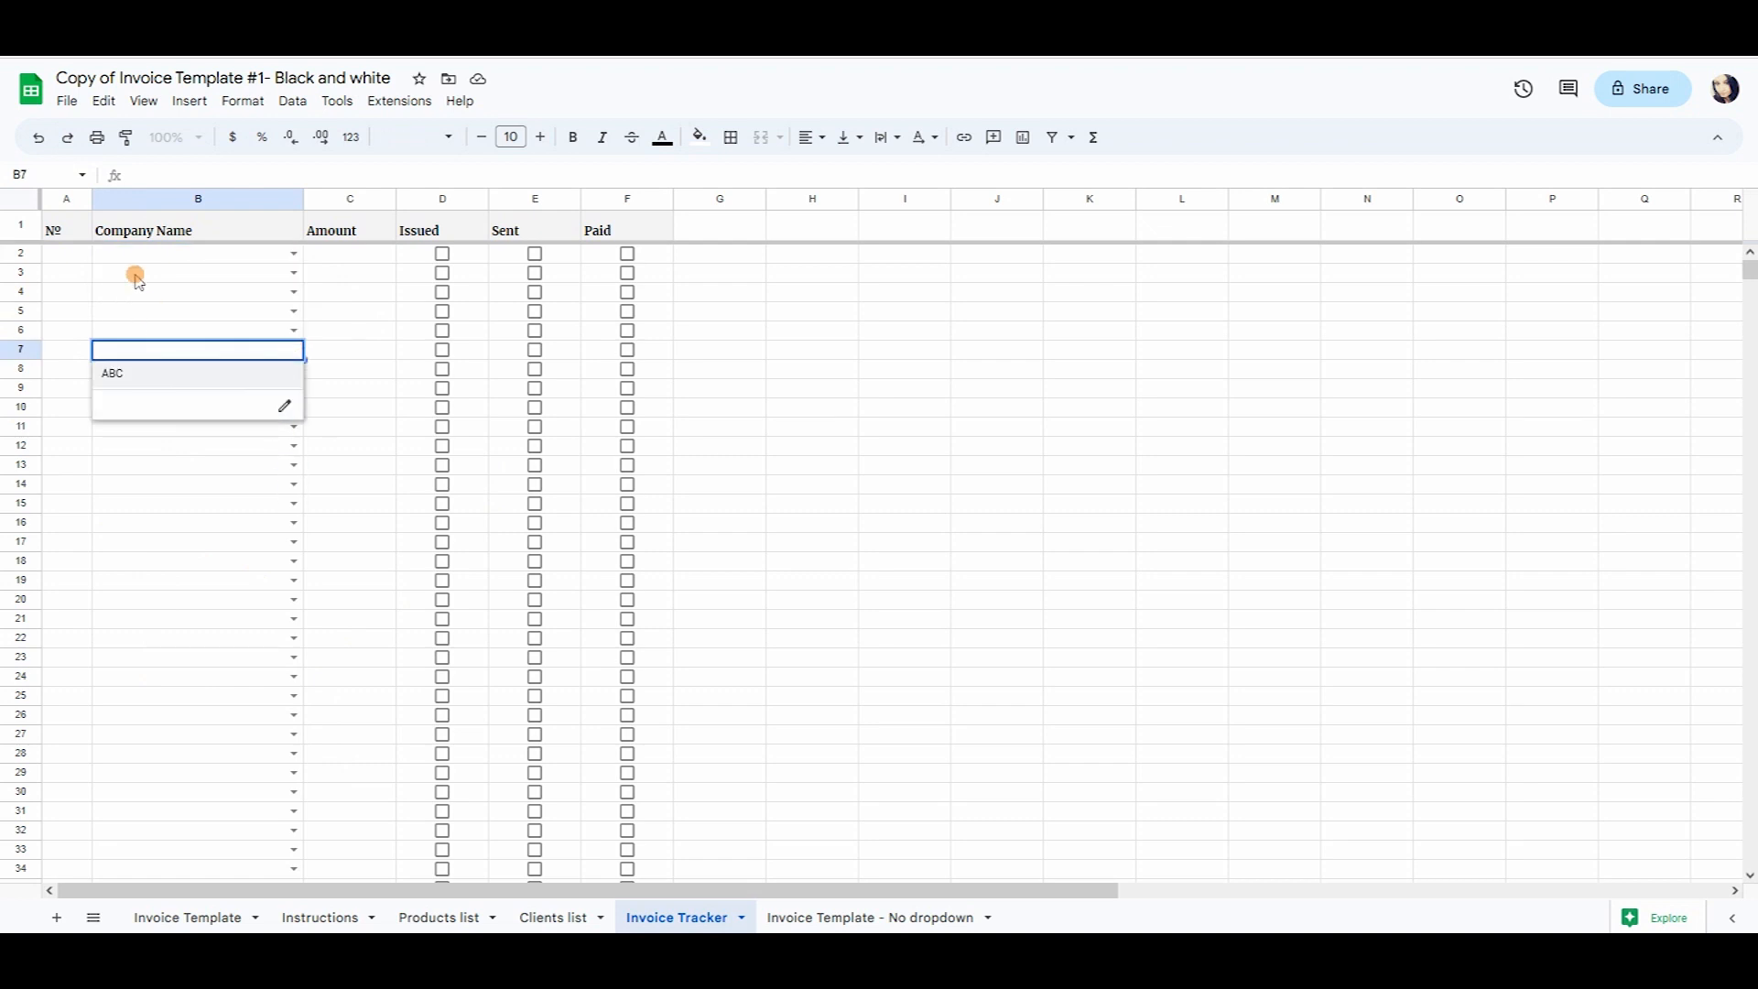
pyautogui.click(553, 917)
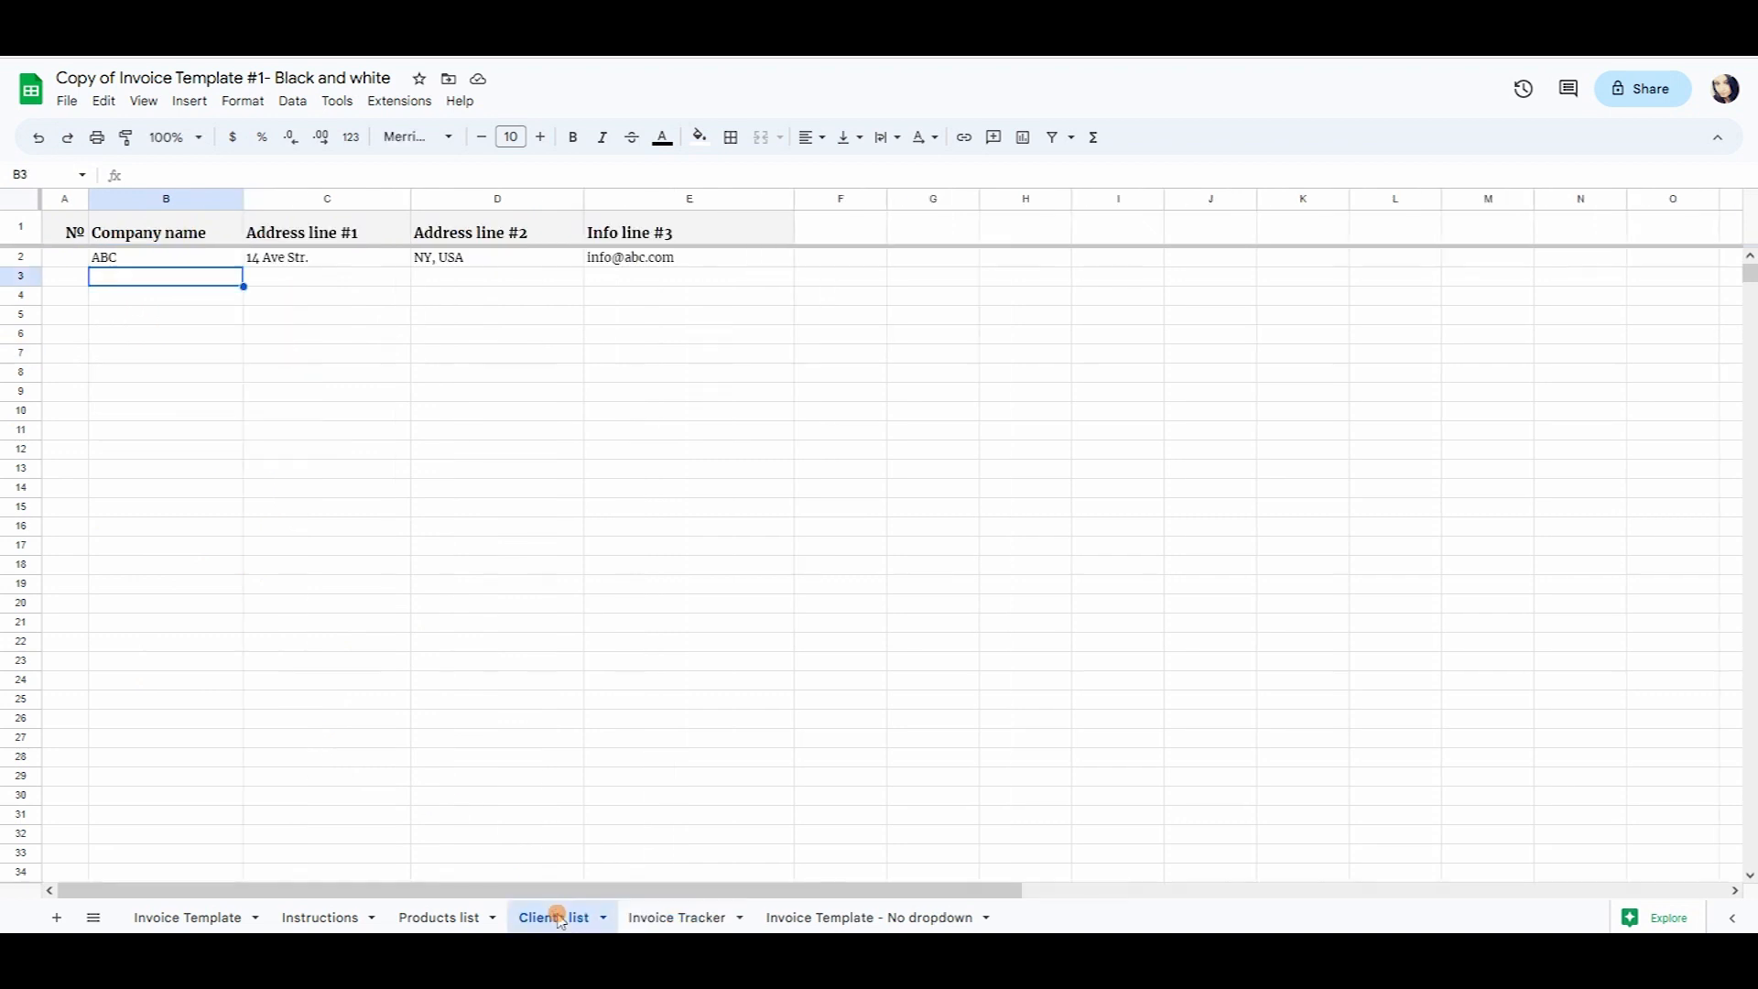
pyautogui.click(667, 918)
pyautogui.click(293, 254)
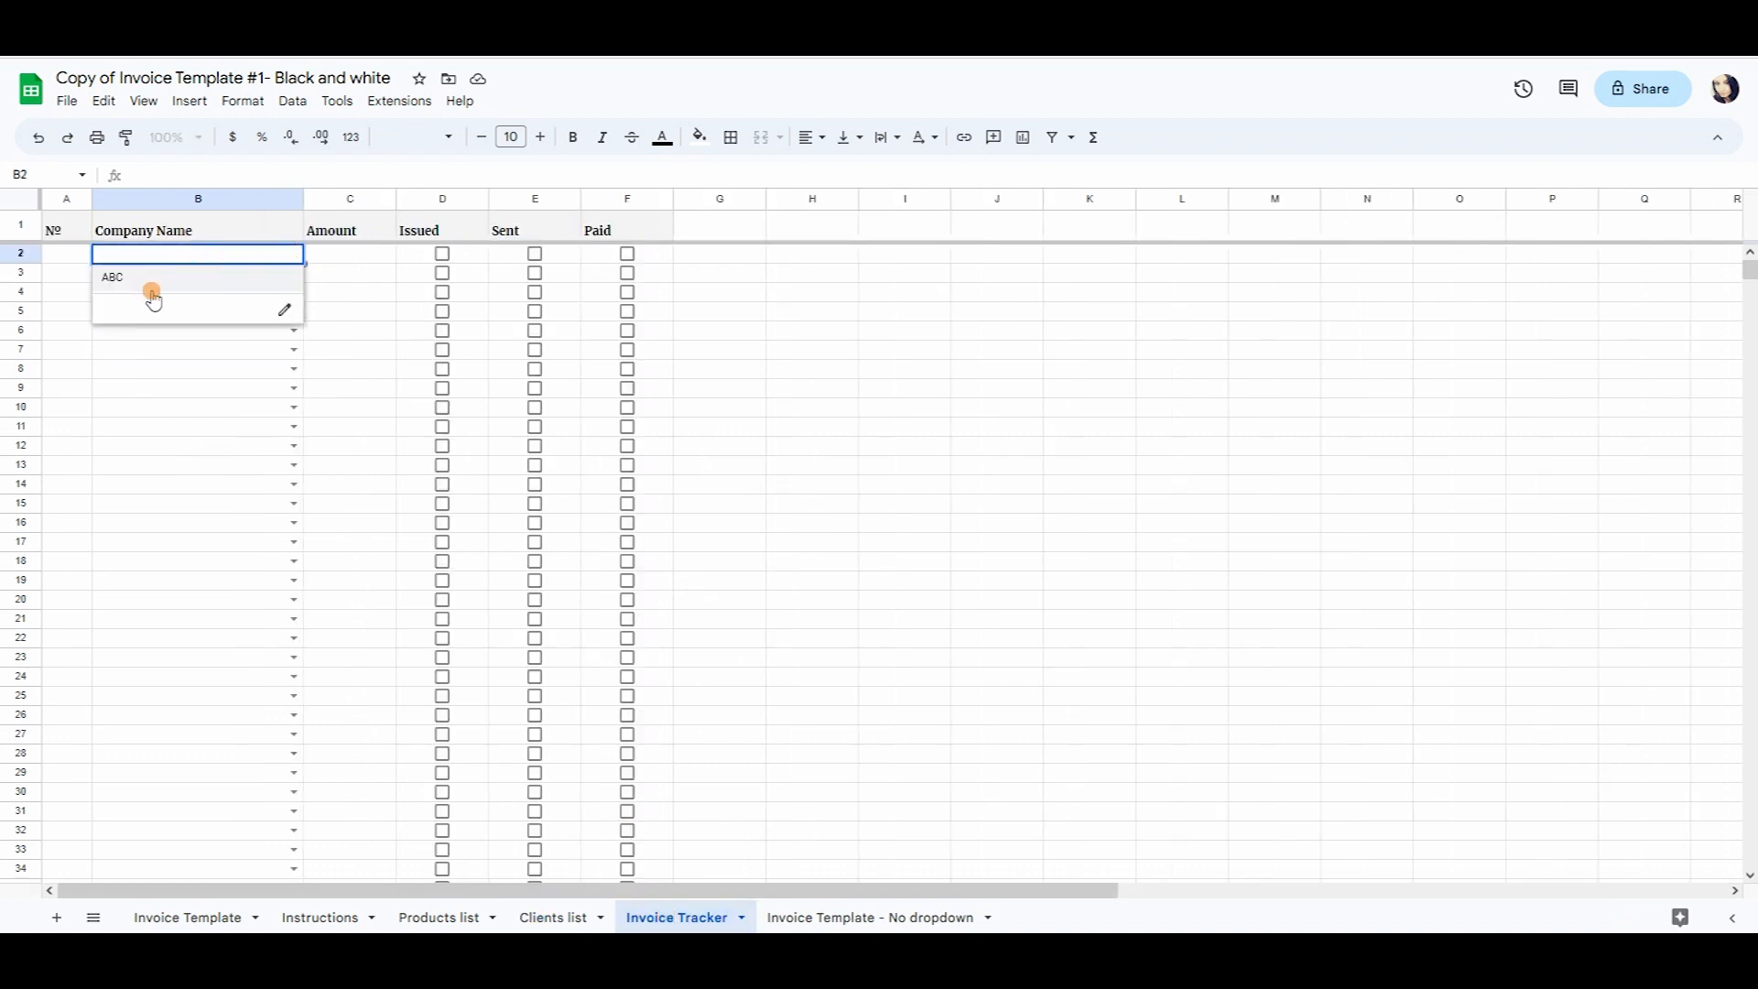
pyautogui.click(294, 389)
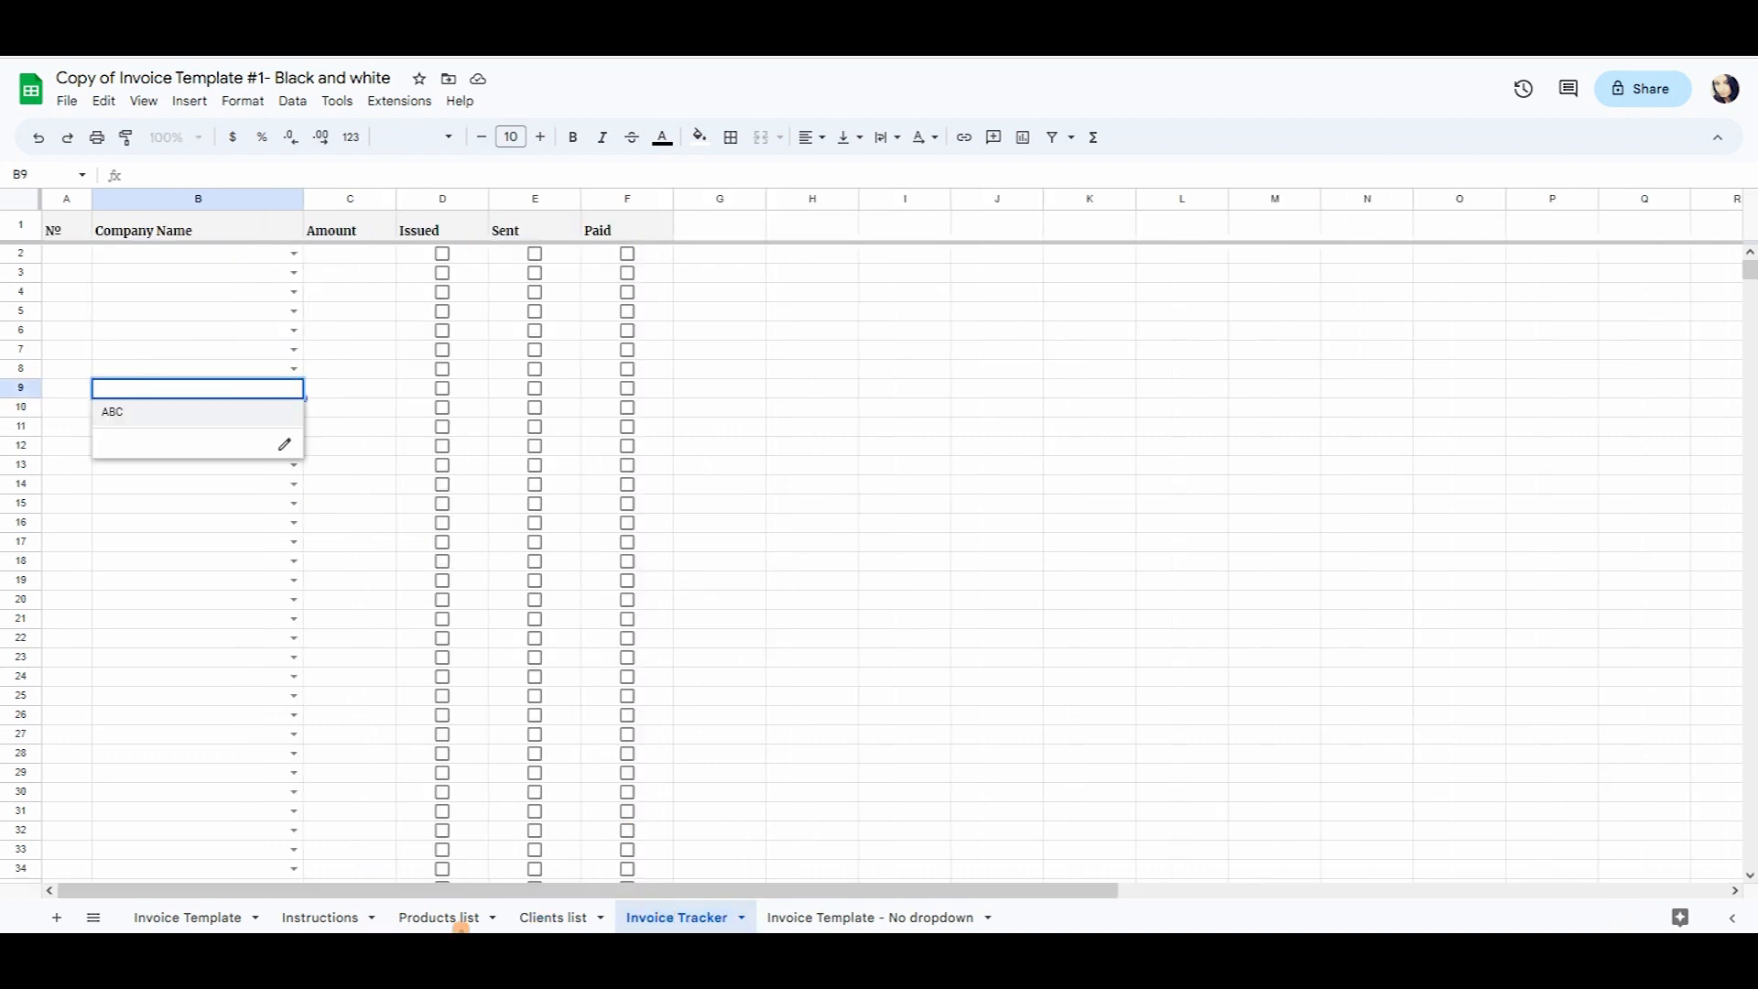
pyautogui.click(553, 917)
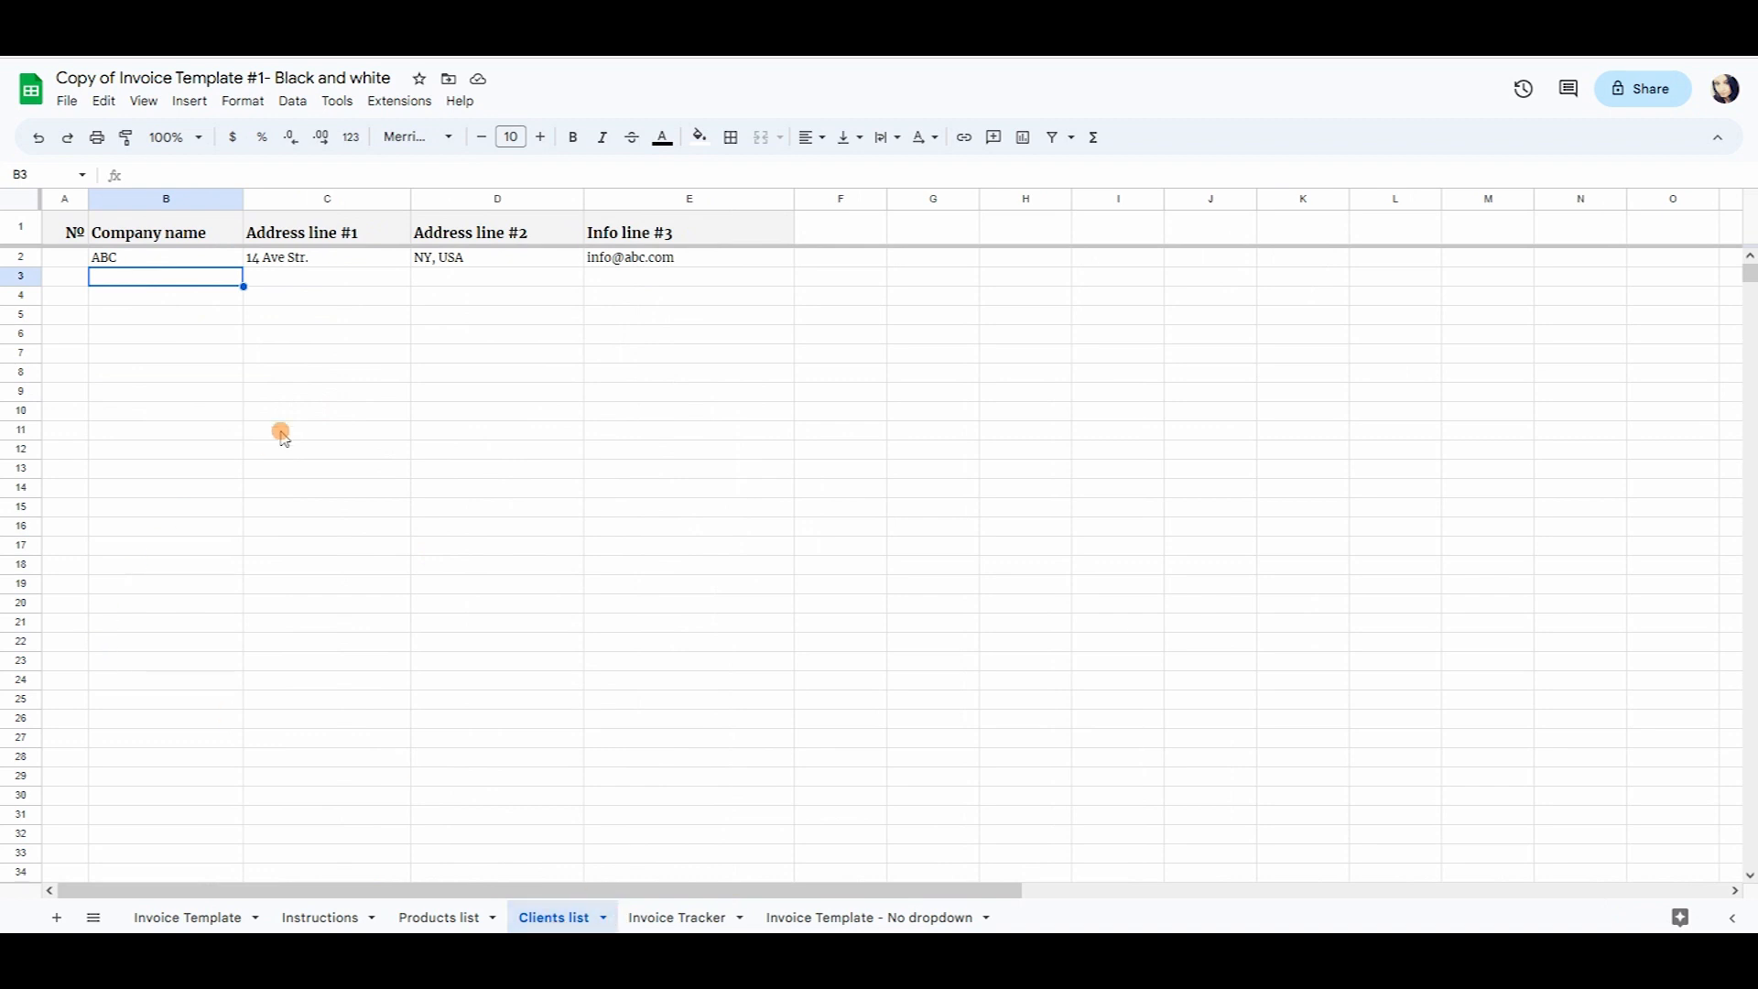
# Type BBR into Clients list cell B3 as the second client.
pyautogui.write('BBR')
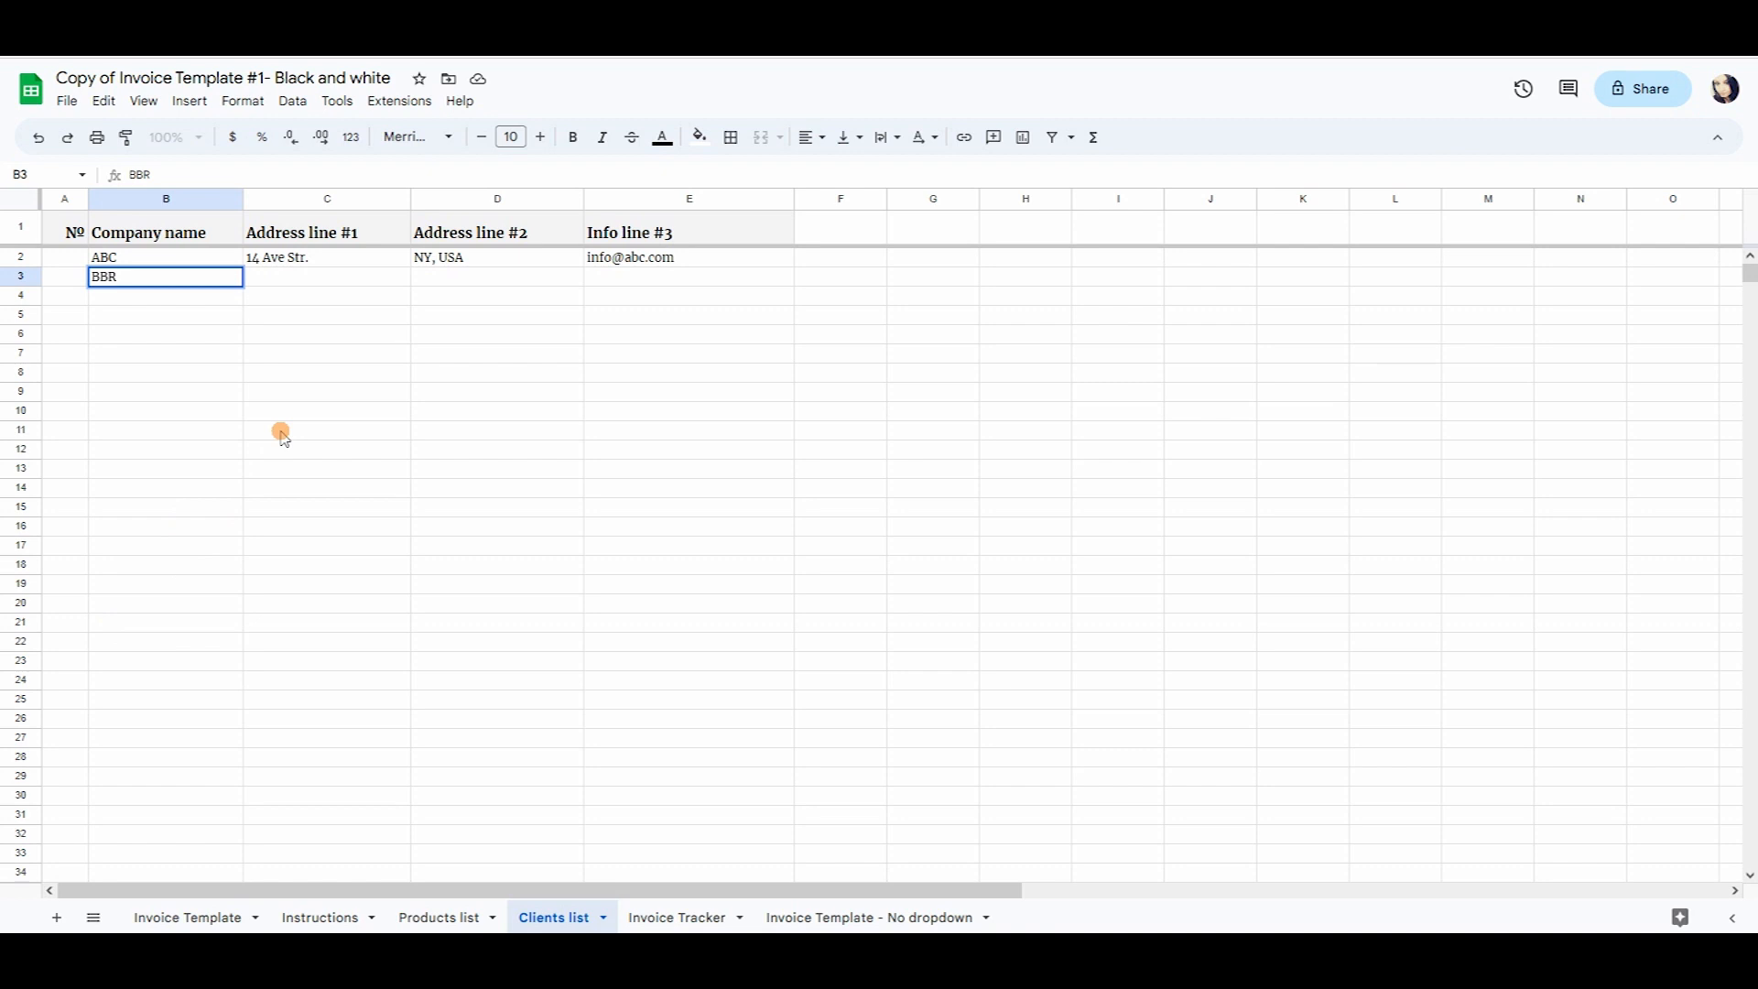
pyautogui.press('Return')
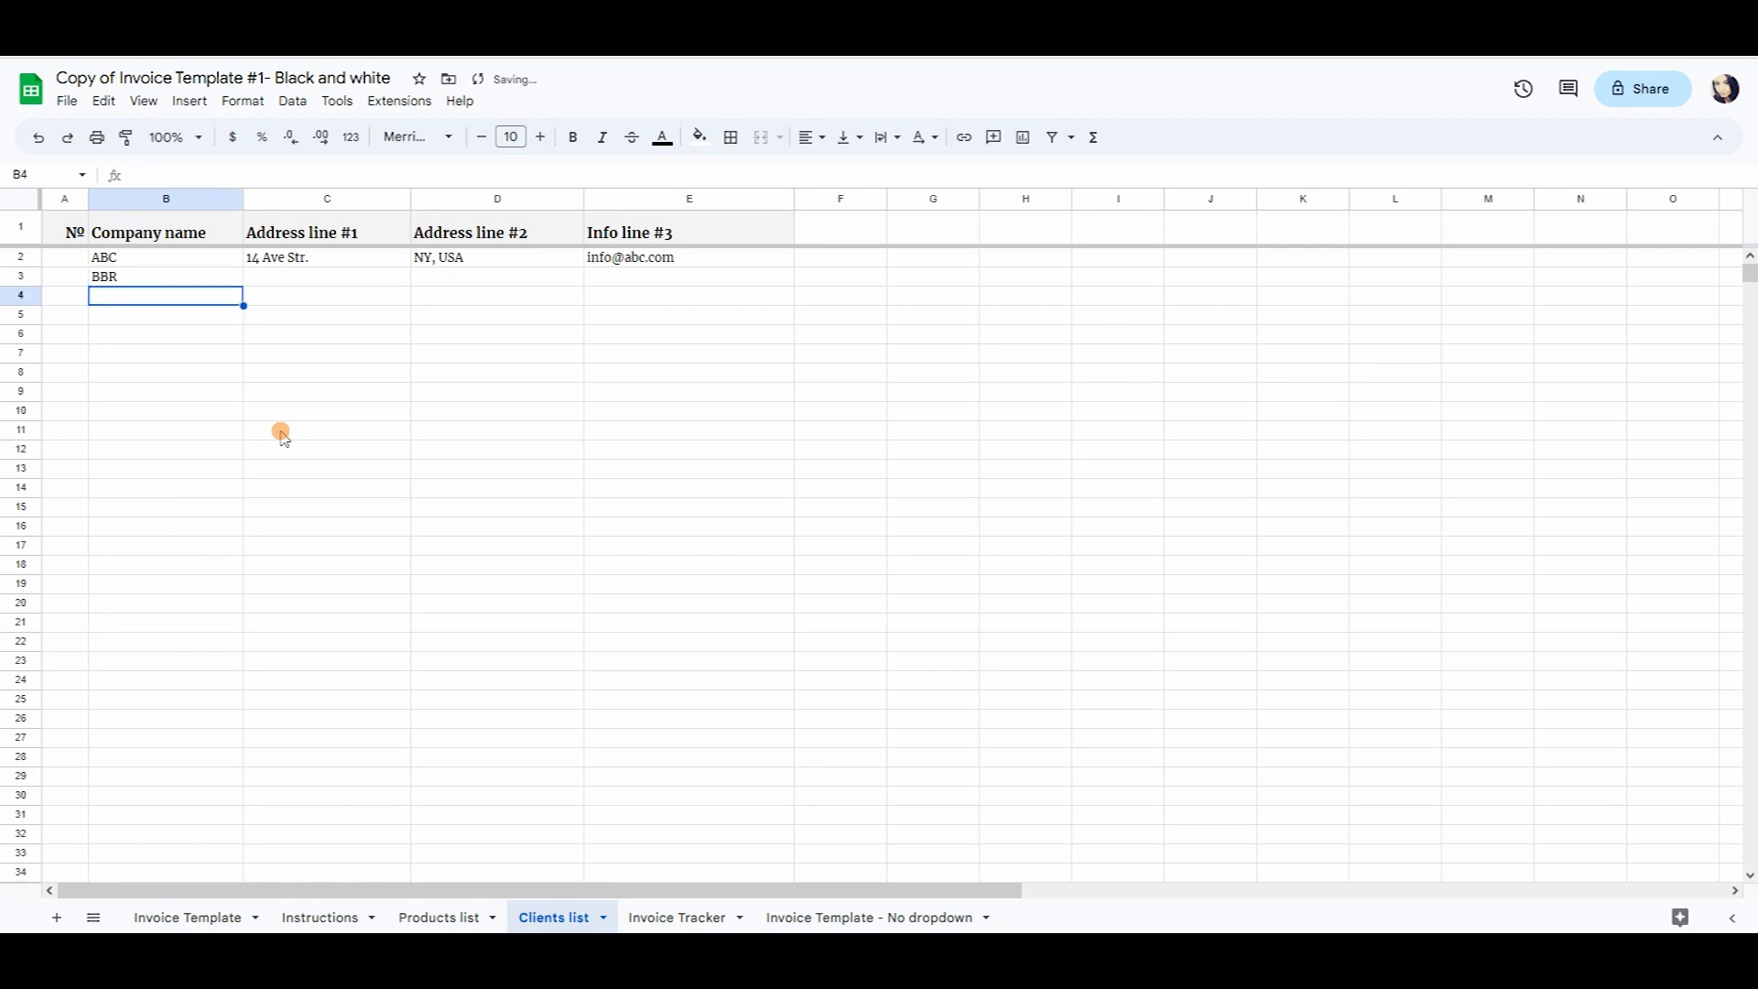
pyautogui.click(824, 916)
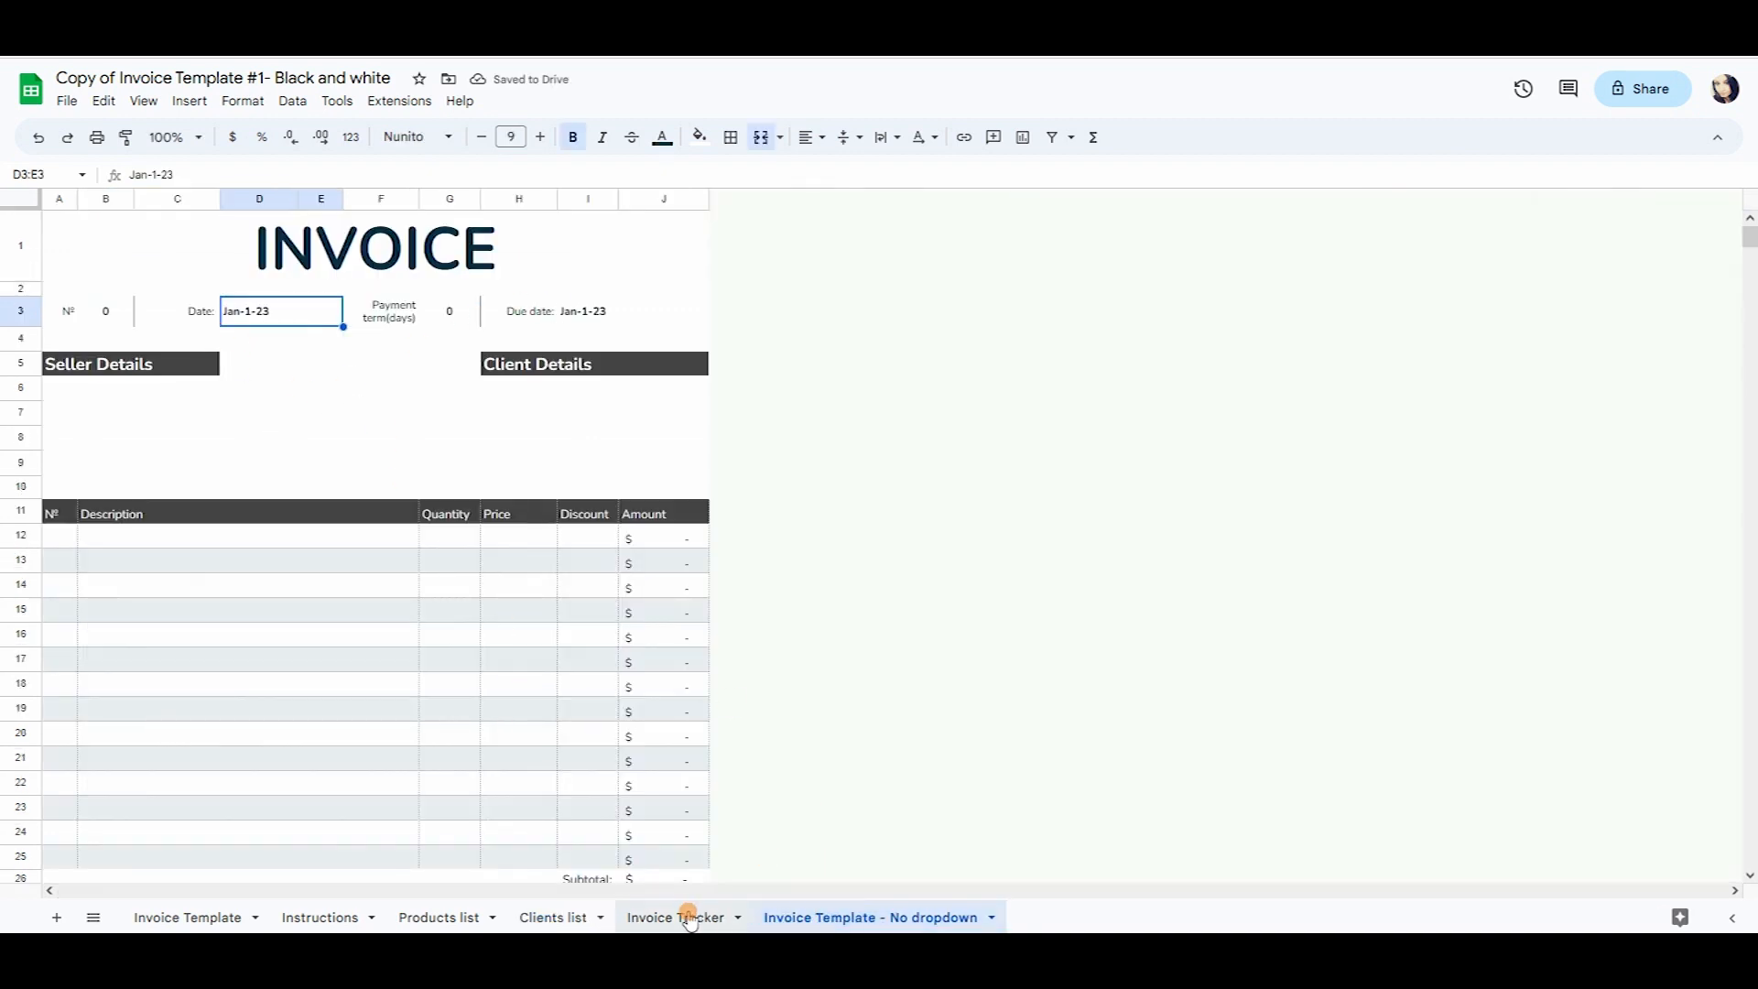
pyautogui.click(689, 919)
# Confirm BBR appears in the Invoice Tracker and Invoice Template company choices, keeping ABC selected.
pyautogui.click(291, 273)
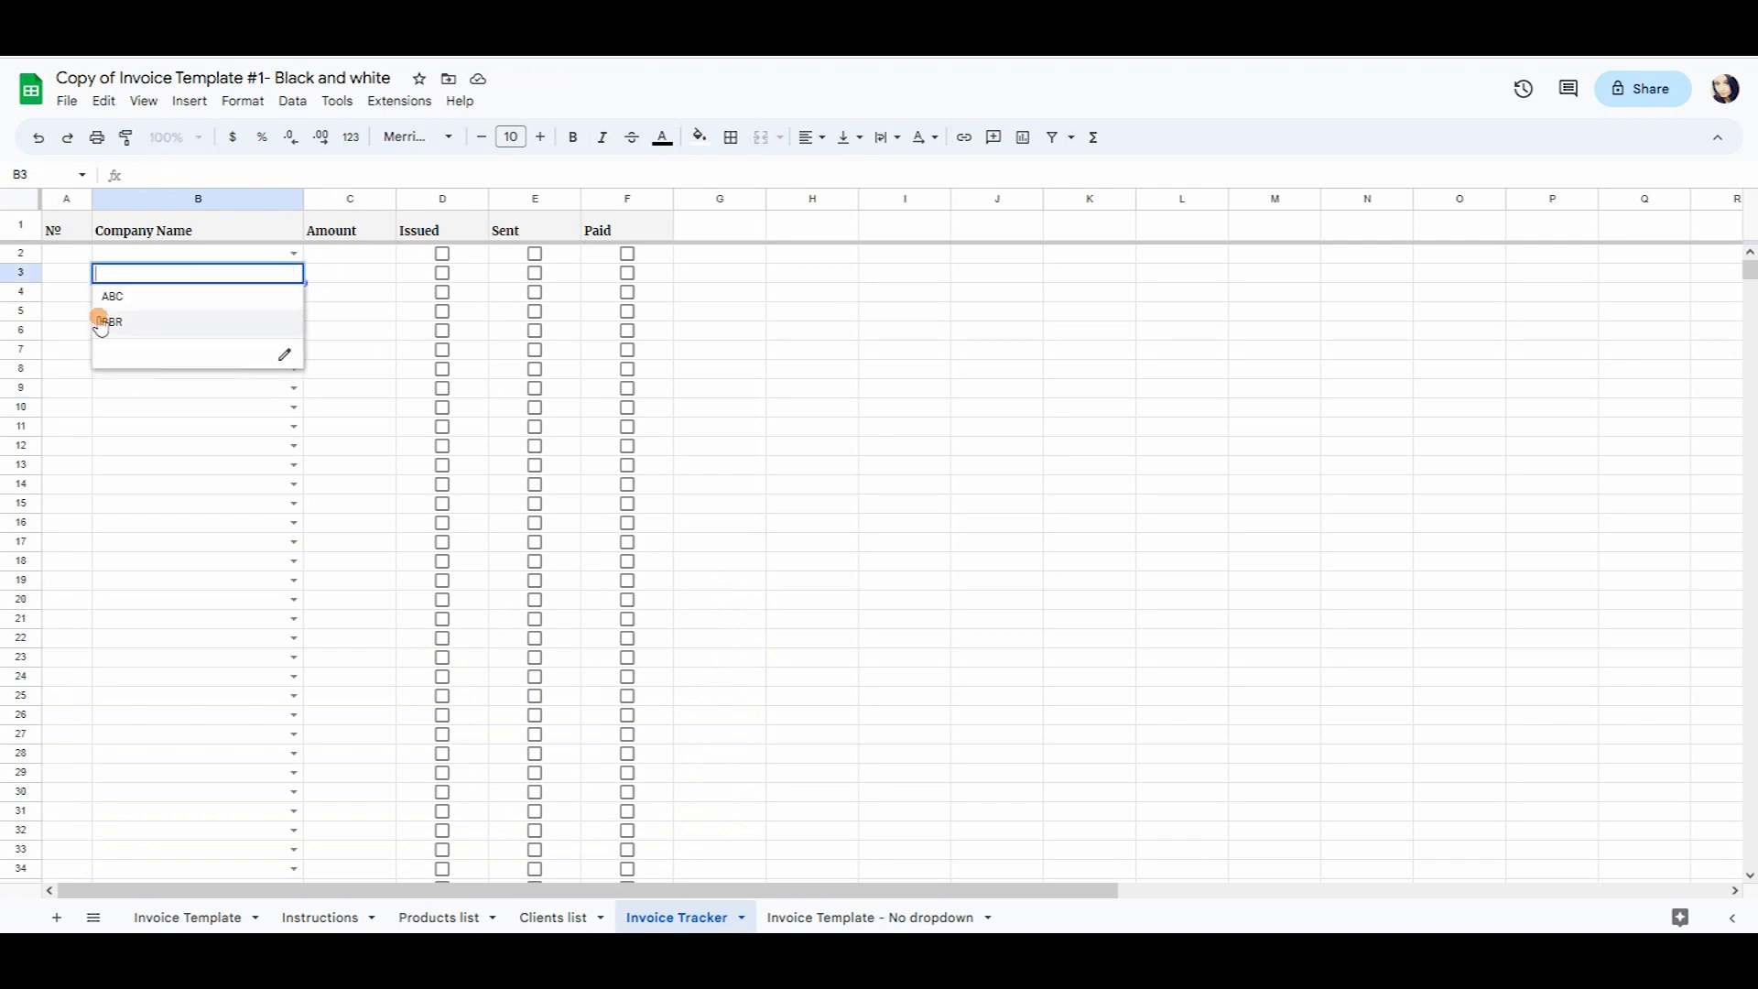
pyautogui.click(228, 698)
pyautogui.click(188, 917)
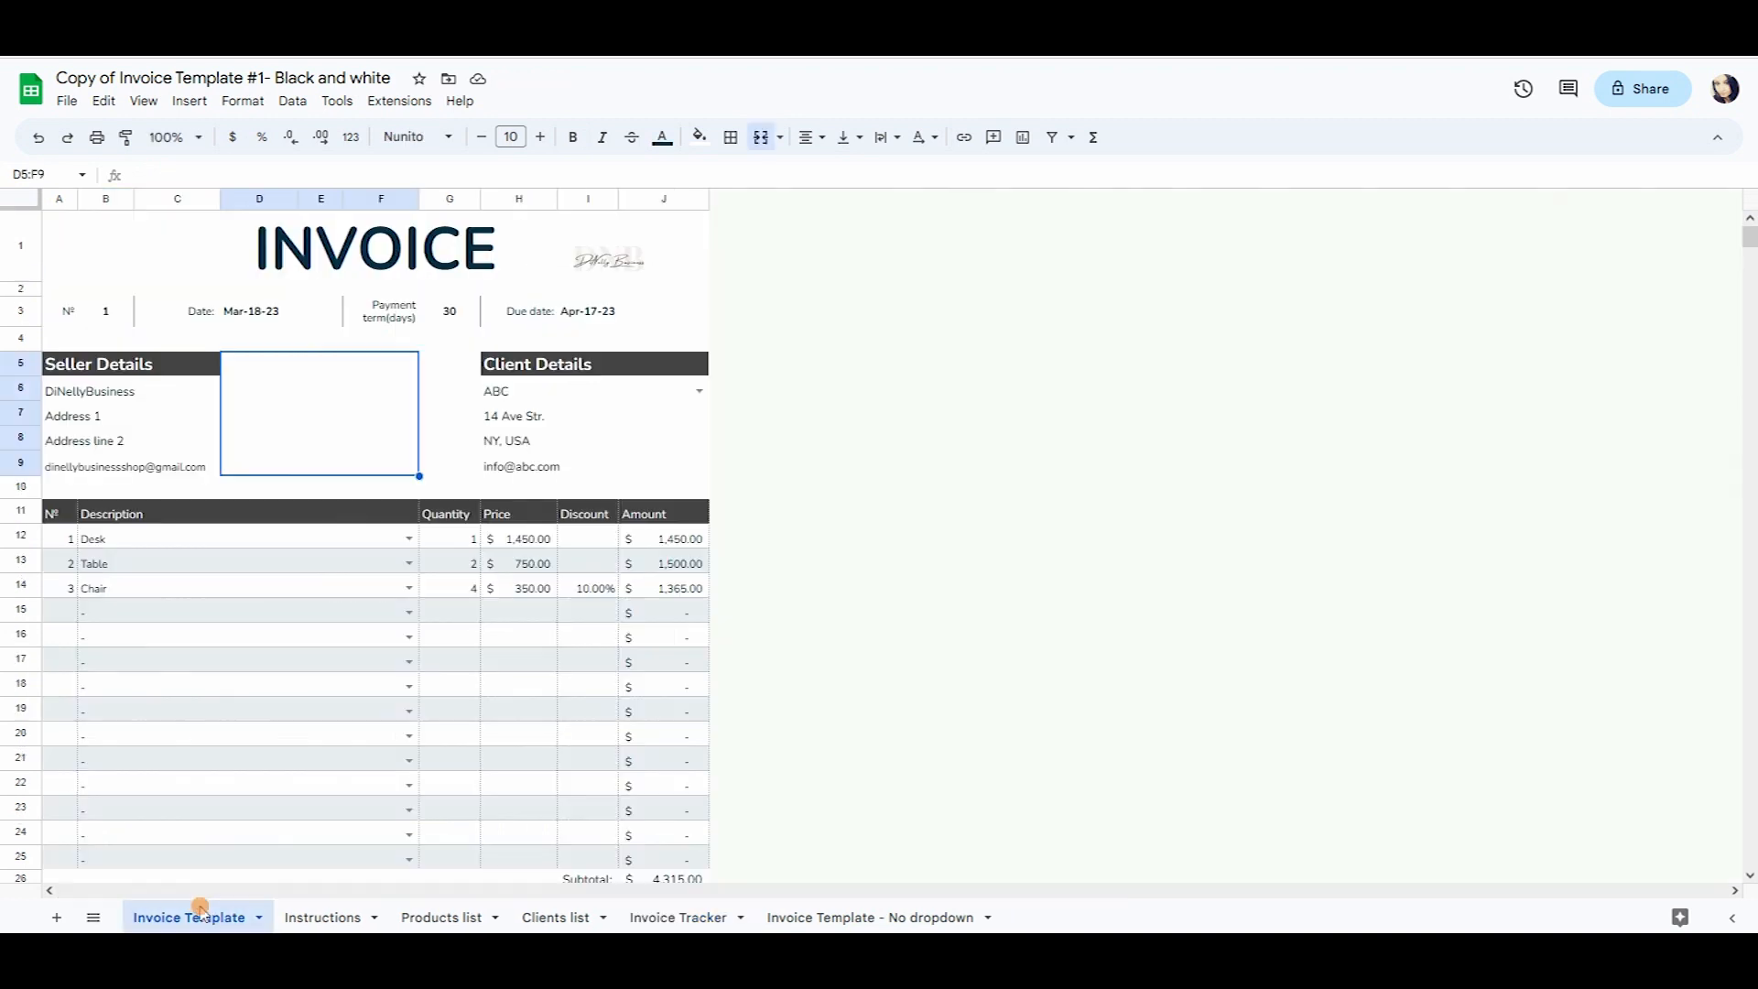
pyautogui.click(700, 391)
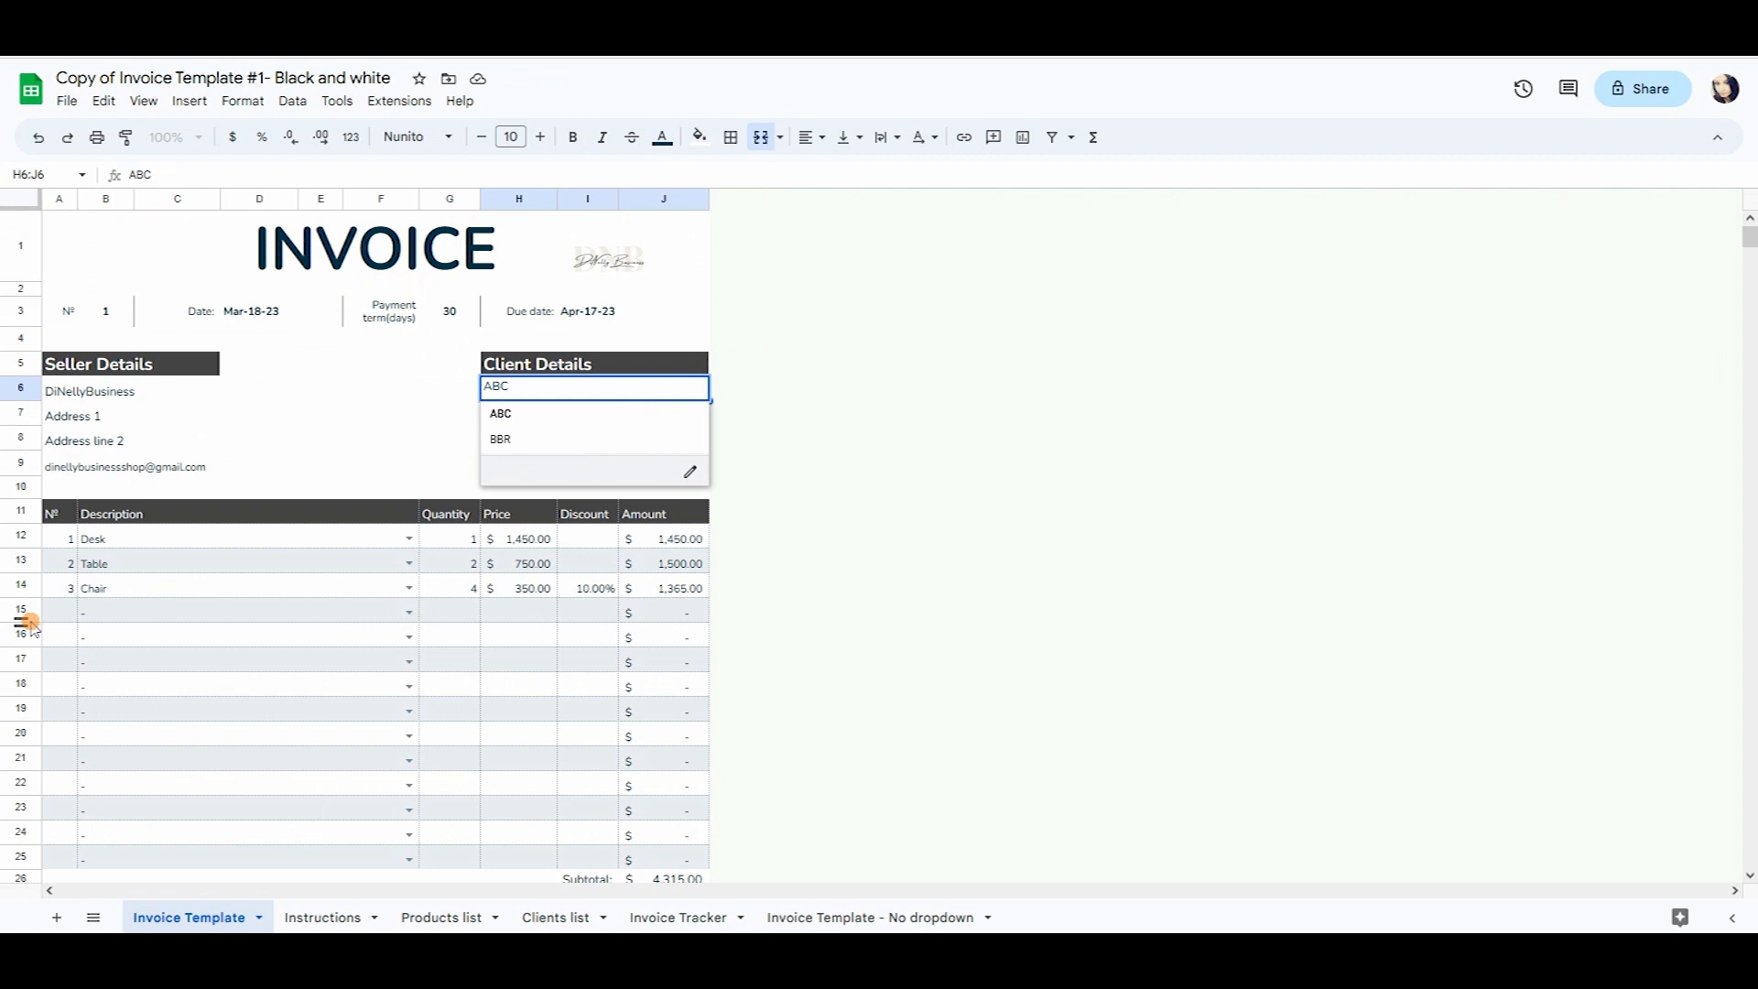
pyautogui.click(291, 658)
pyautogui.click(702, 919)
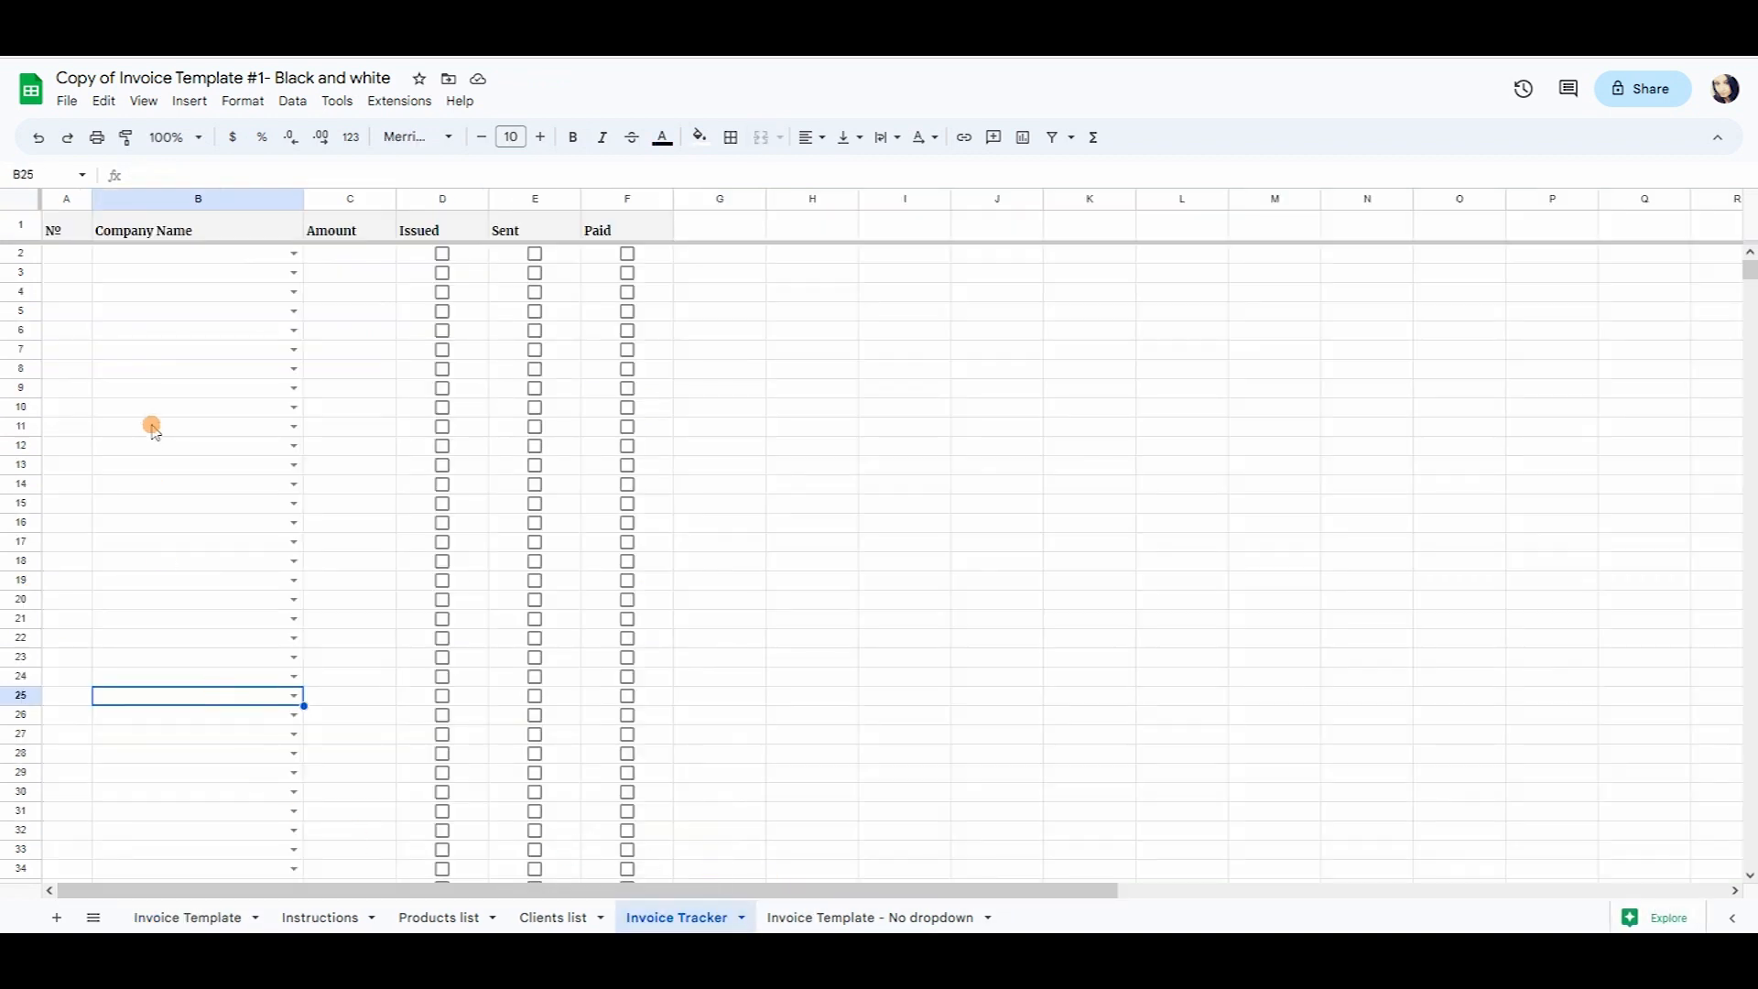
# Enter invoice number 1 in A2 and pick ABC as its company in B2.
pyautogui.click(63, 261)
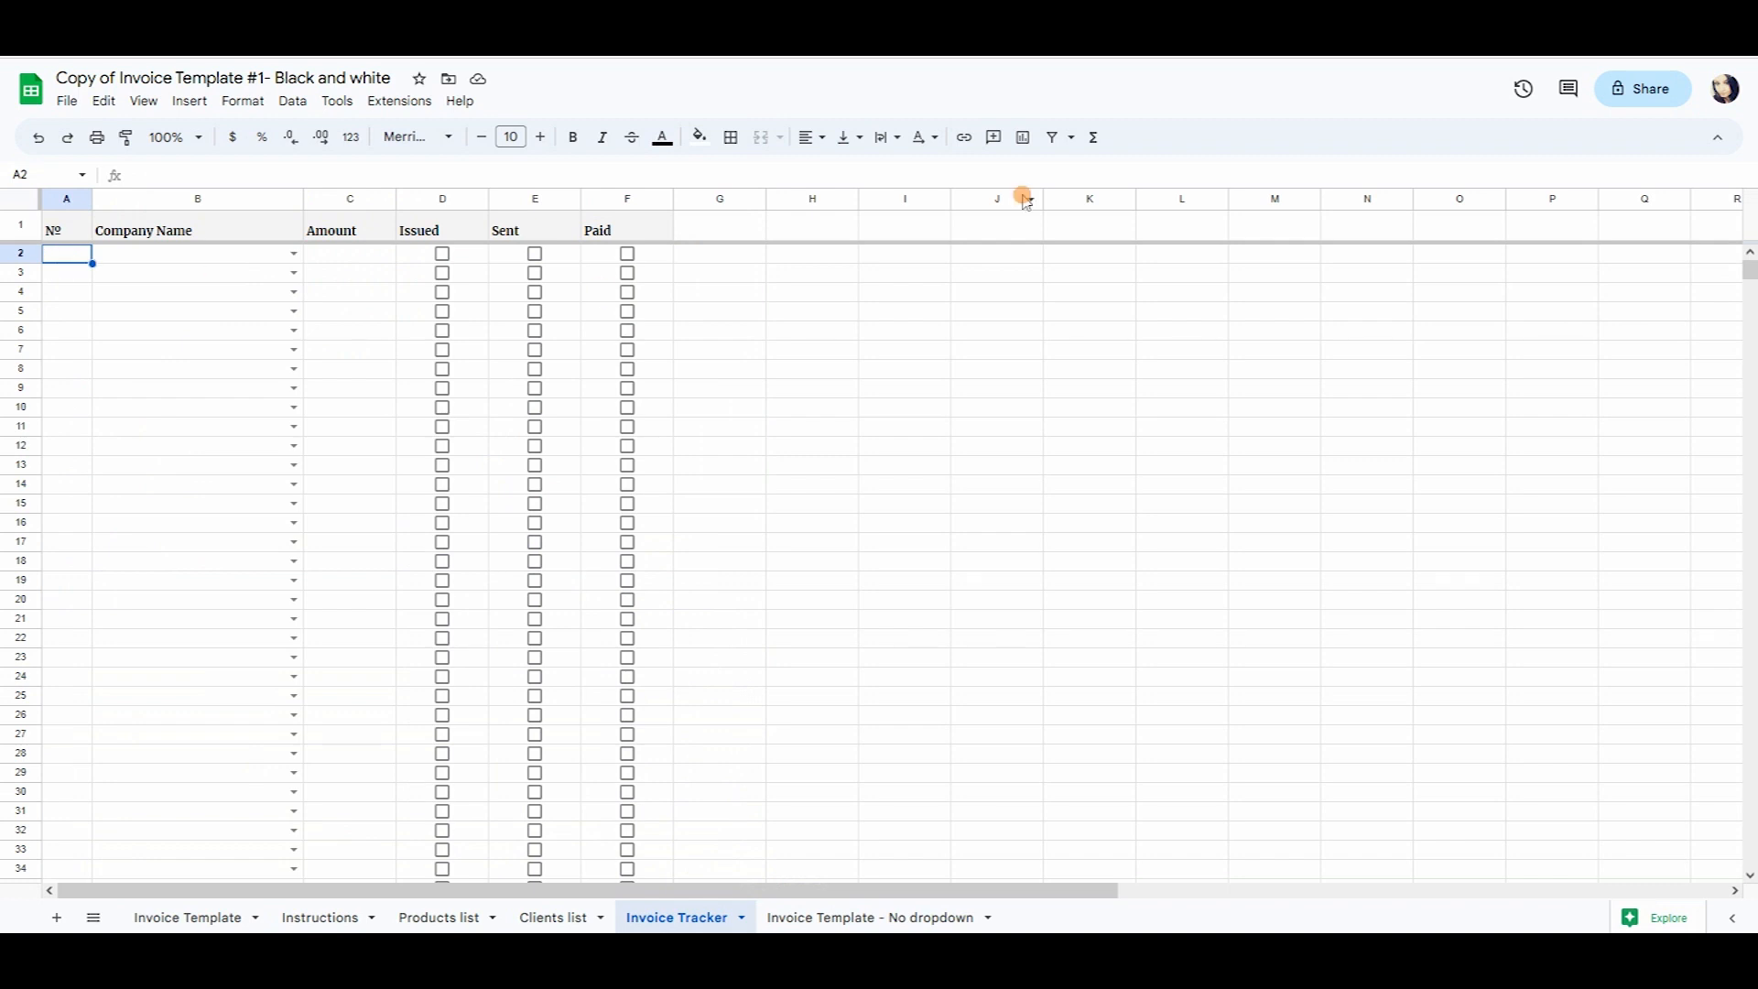
pyautogui.write('1')
pyautogui.press('Return')
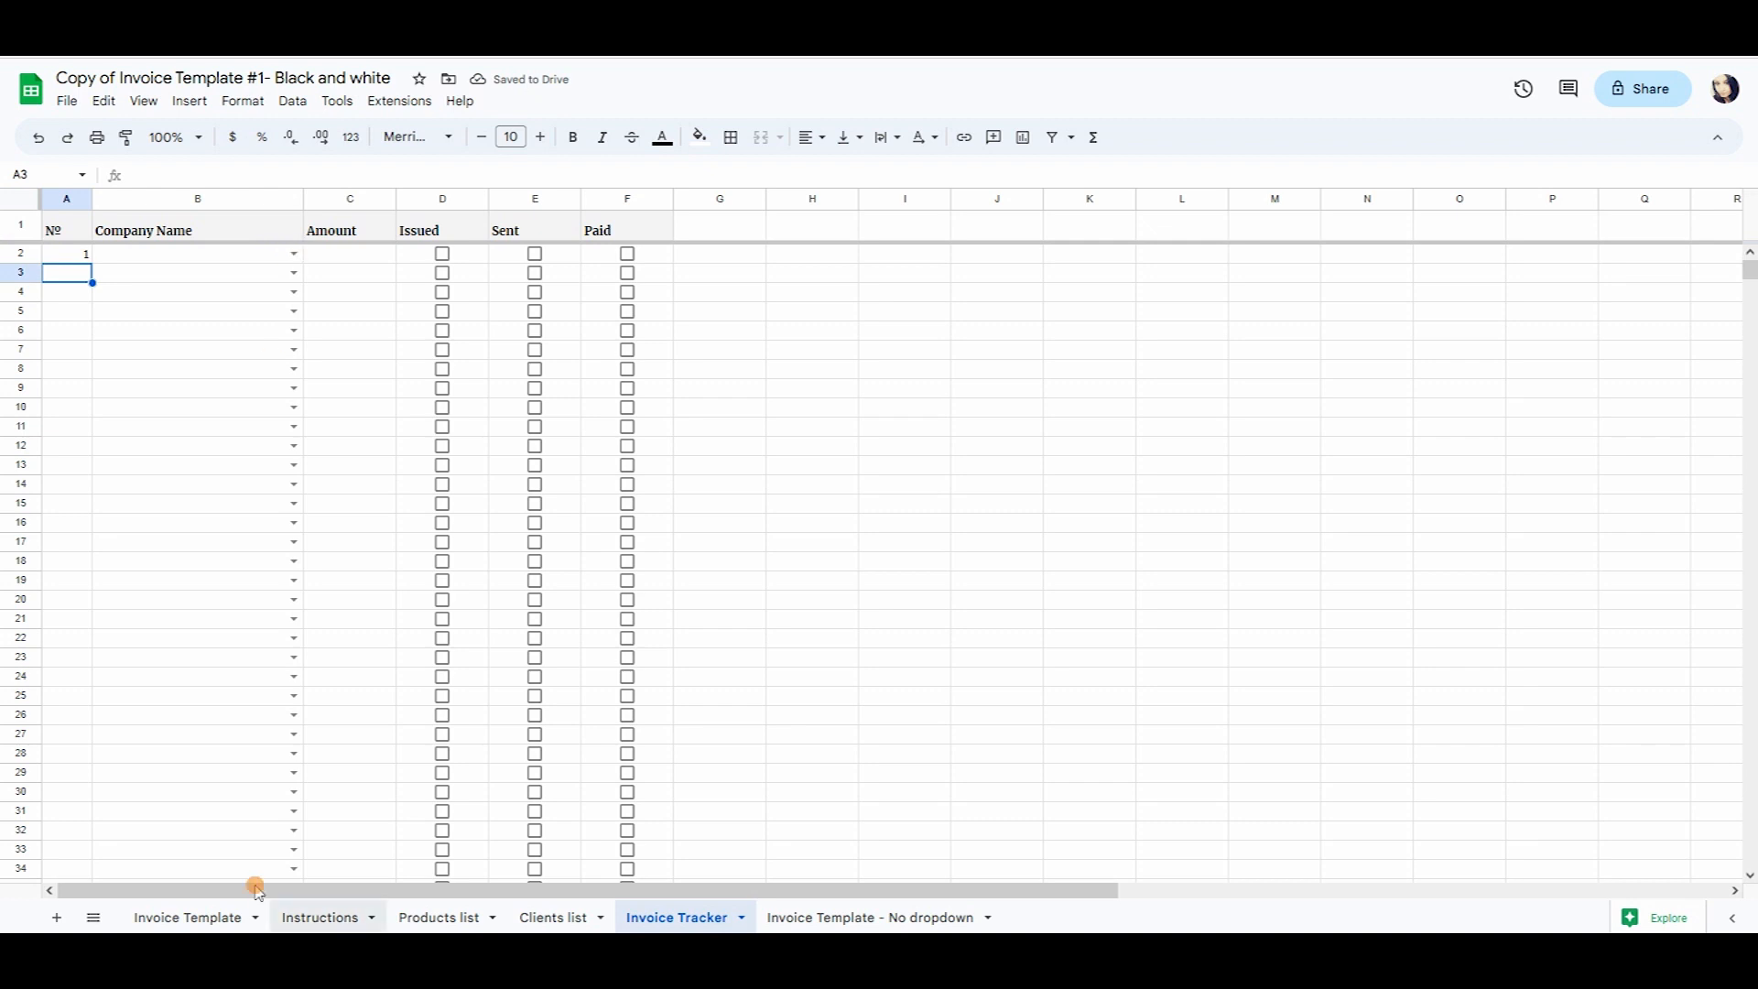
pyautogui.click(217, 916)
pyautogui.click(541, 391)
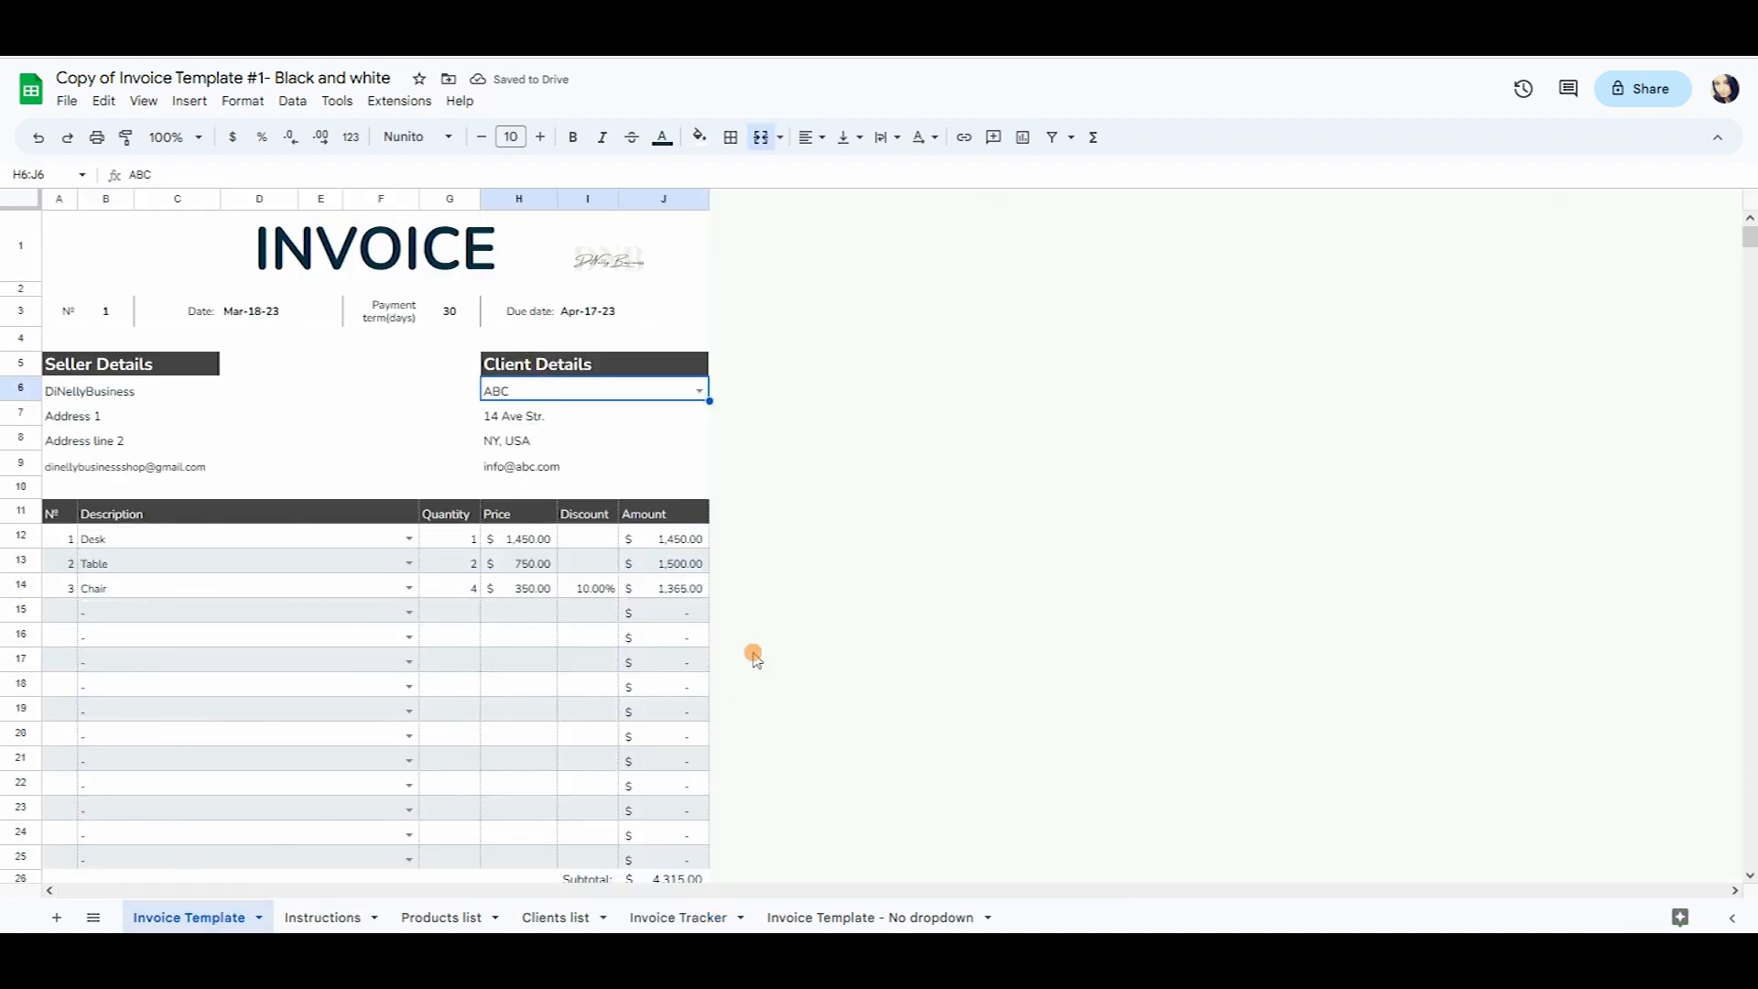
pyautogui.click(686, 917)
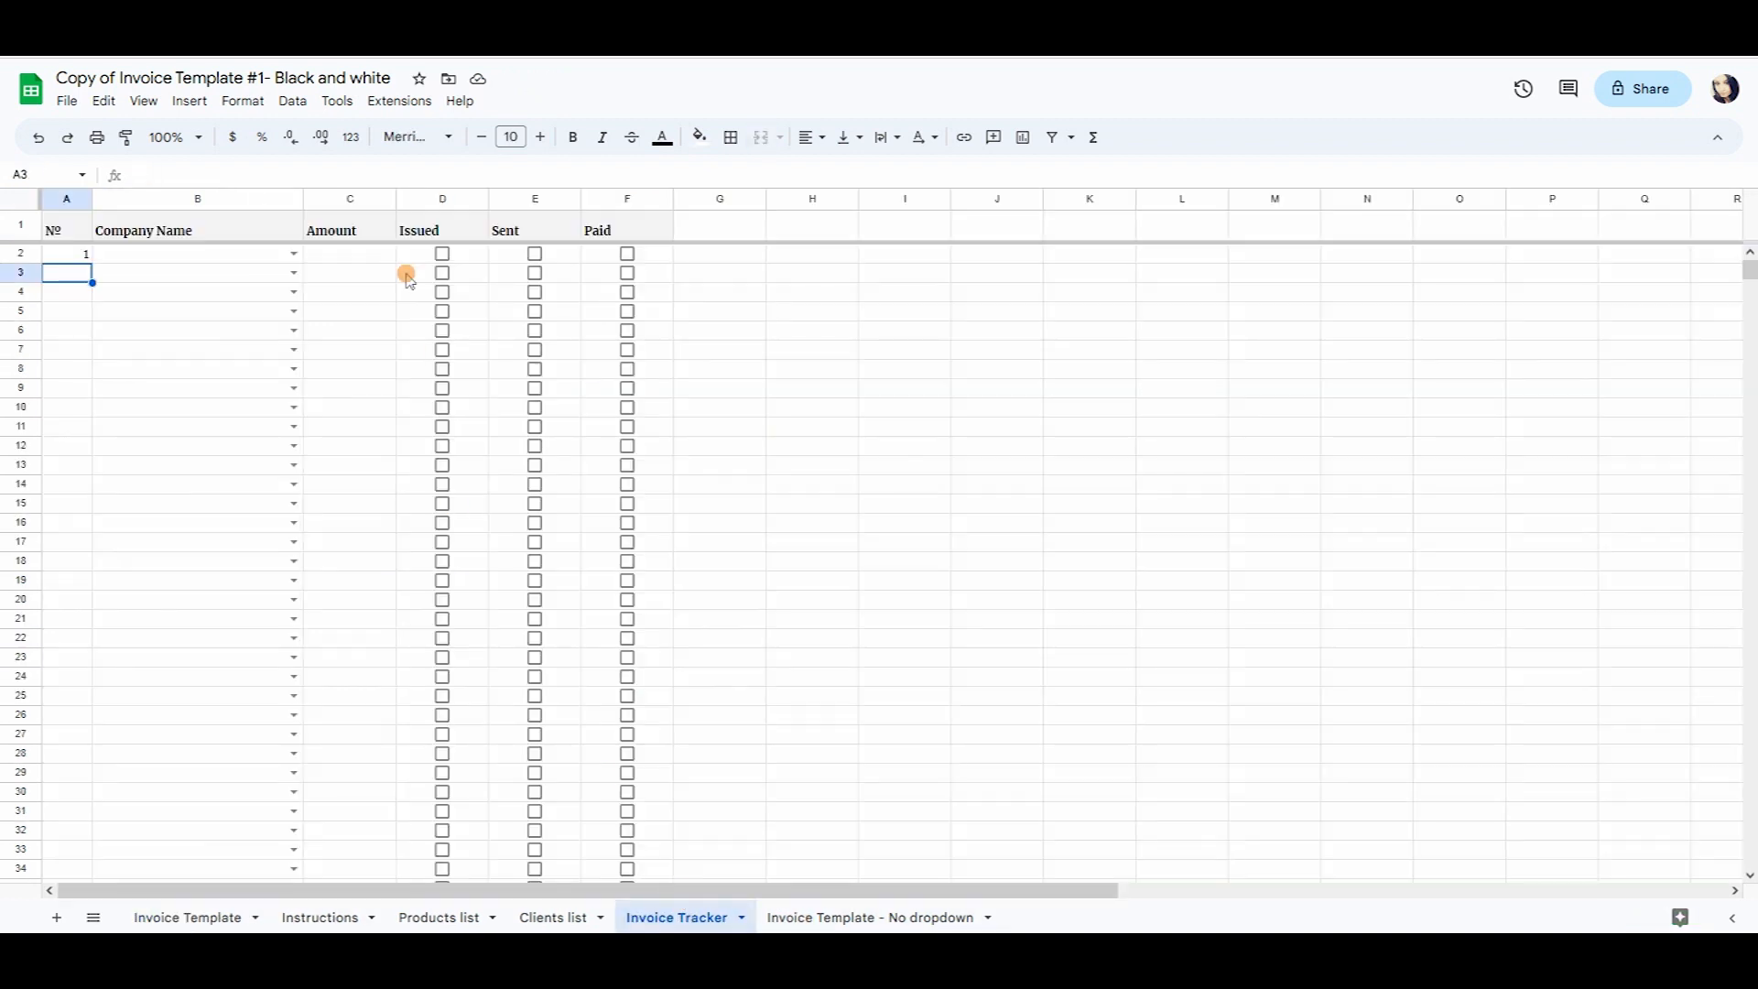
pyautogui.click(294, 254)
pyautogui.click(169, 286)
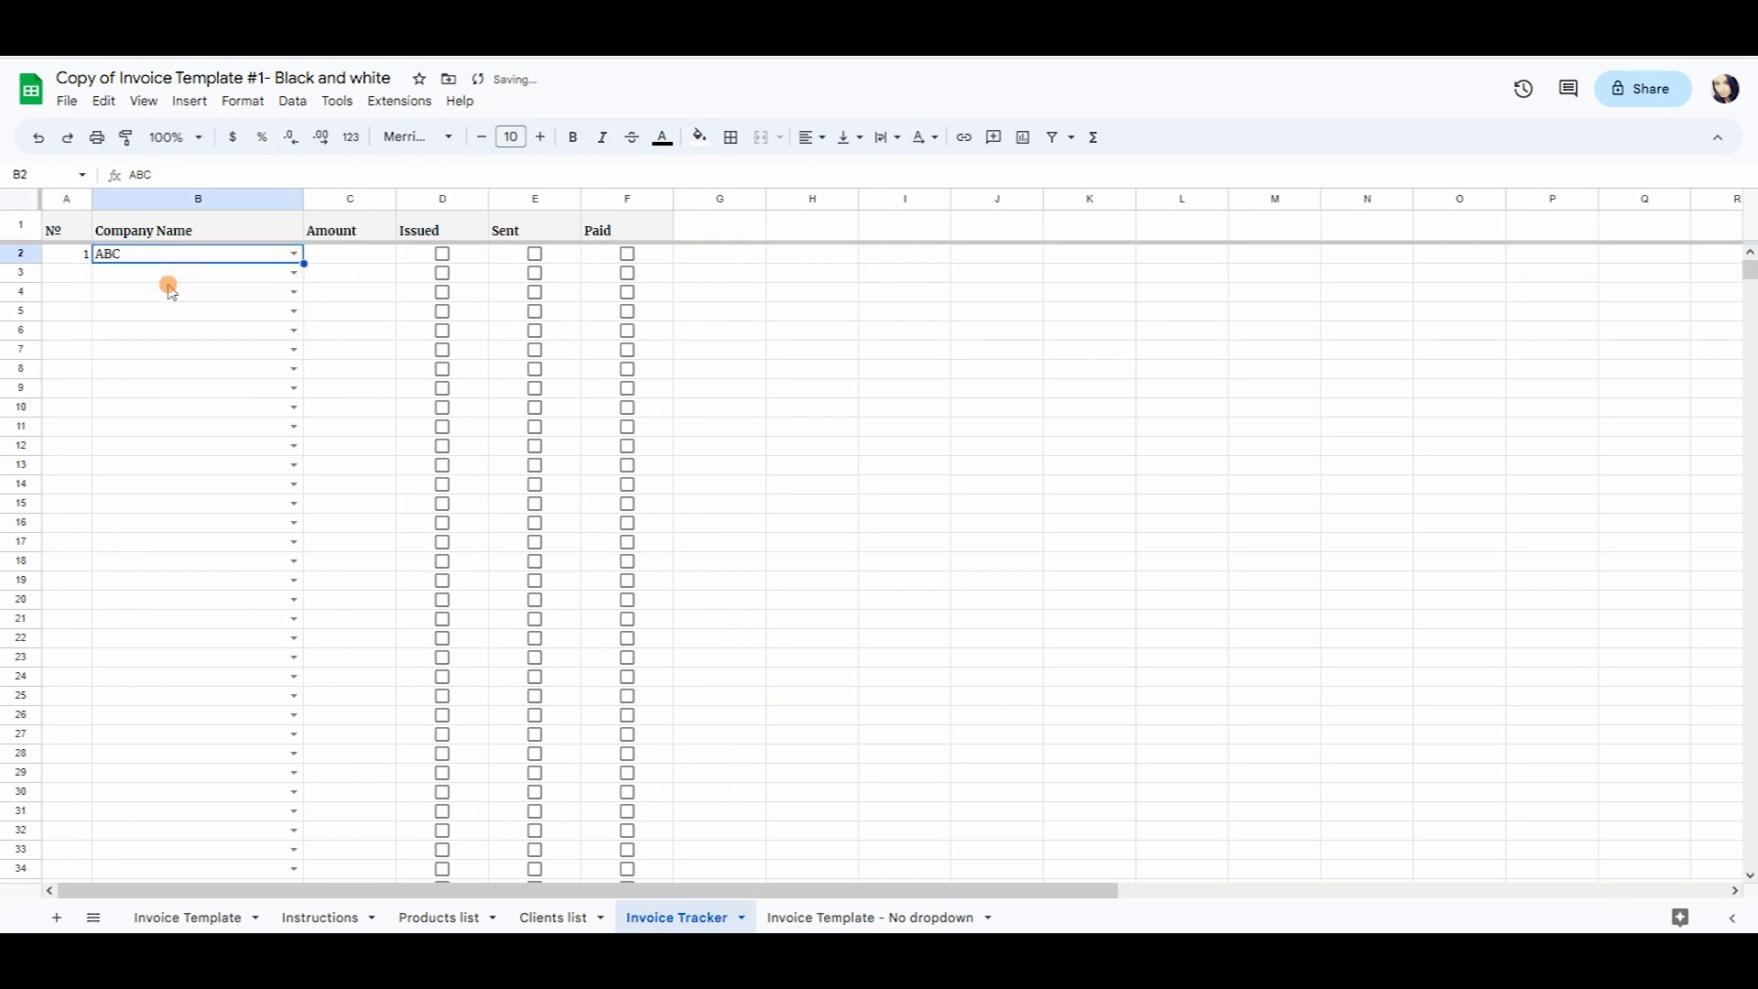
# Enter the invoice's total, 5178, as the amount in C2.
pyautogui.click(371, 260)
pyautogui.click(181, 916)
pyautogui.scroll(-4, 793, 718)
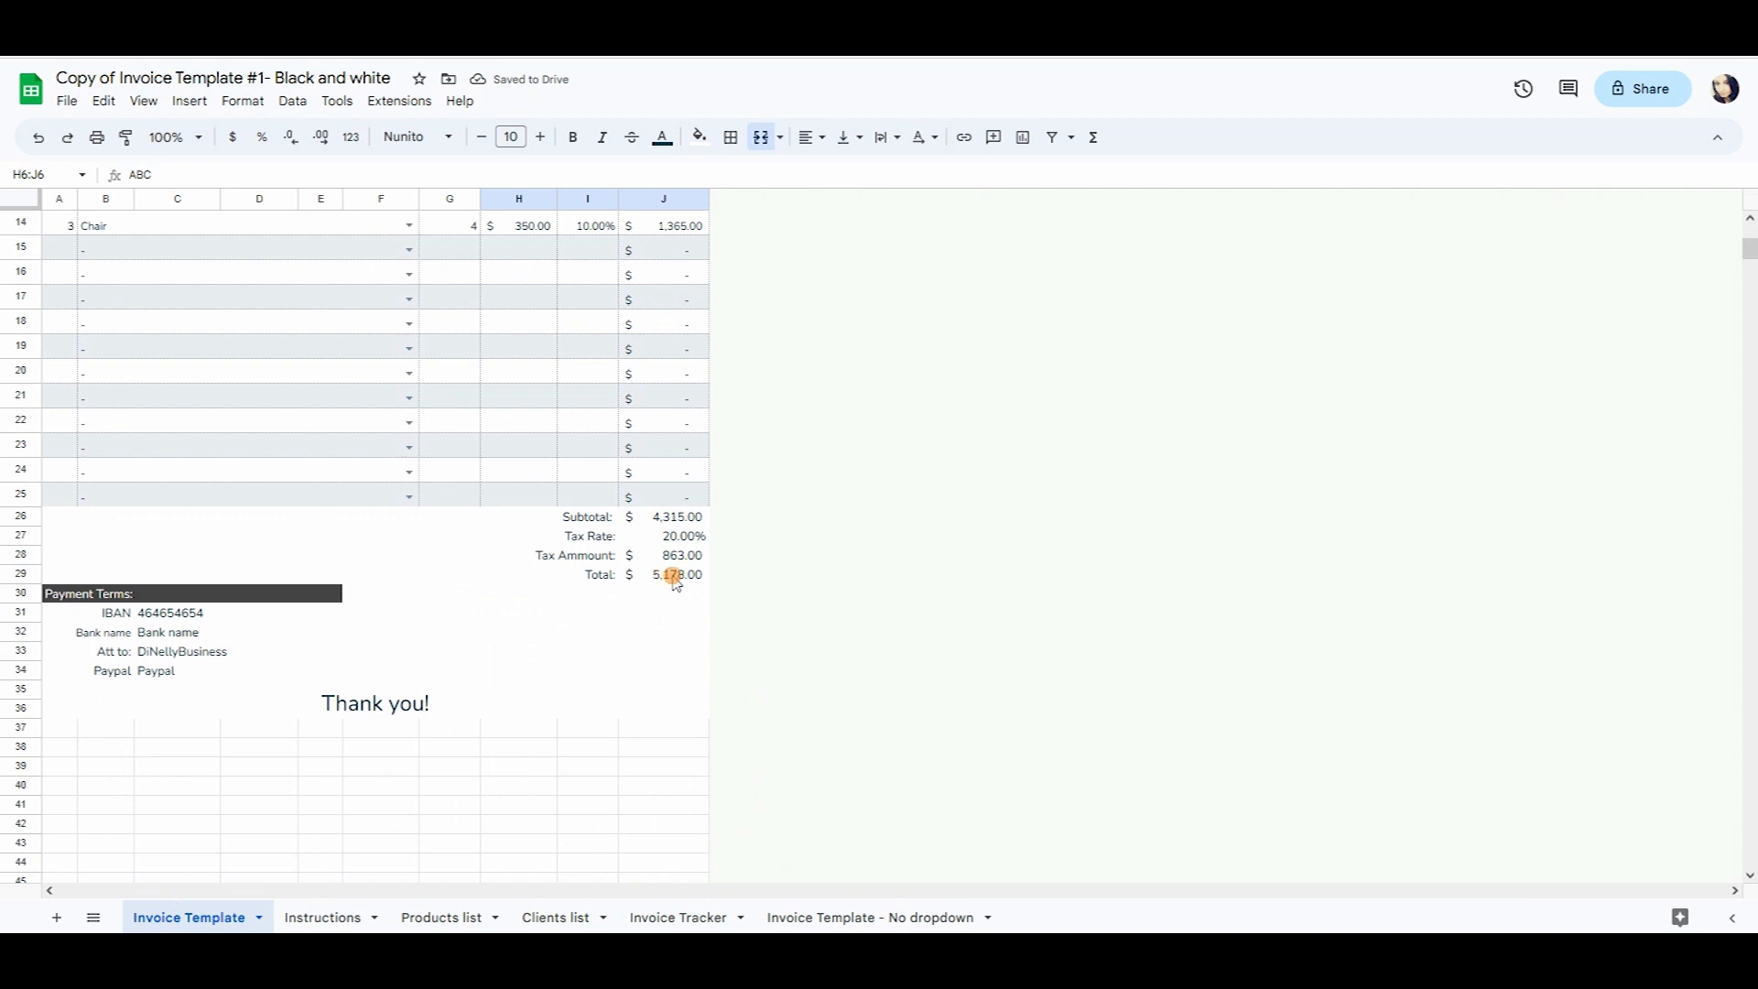
pyautogui.click(678, 917)
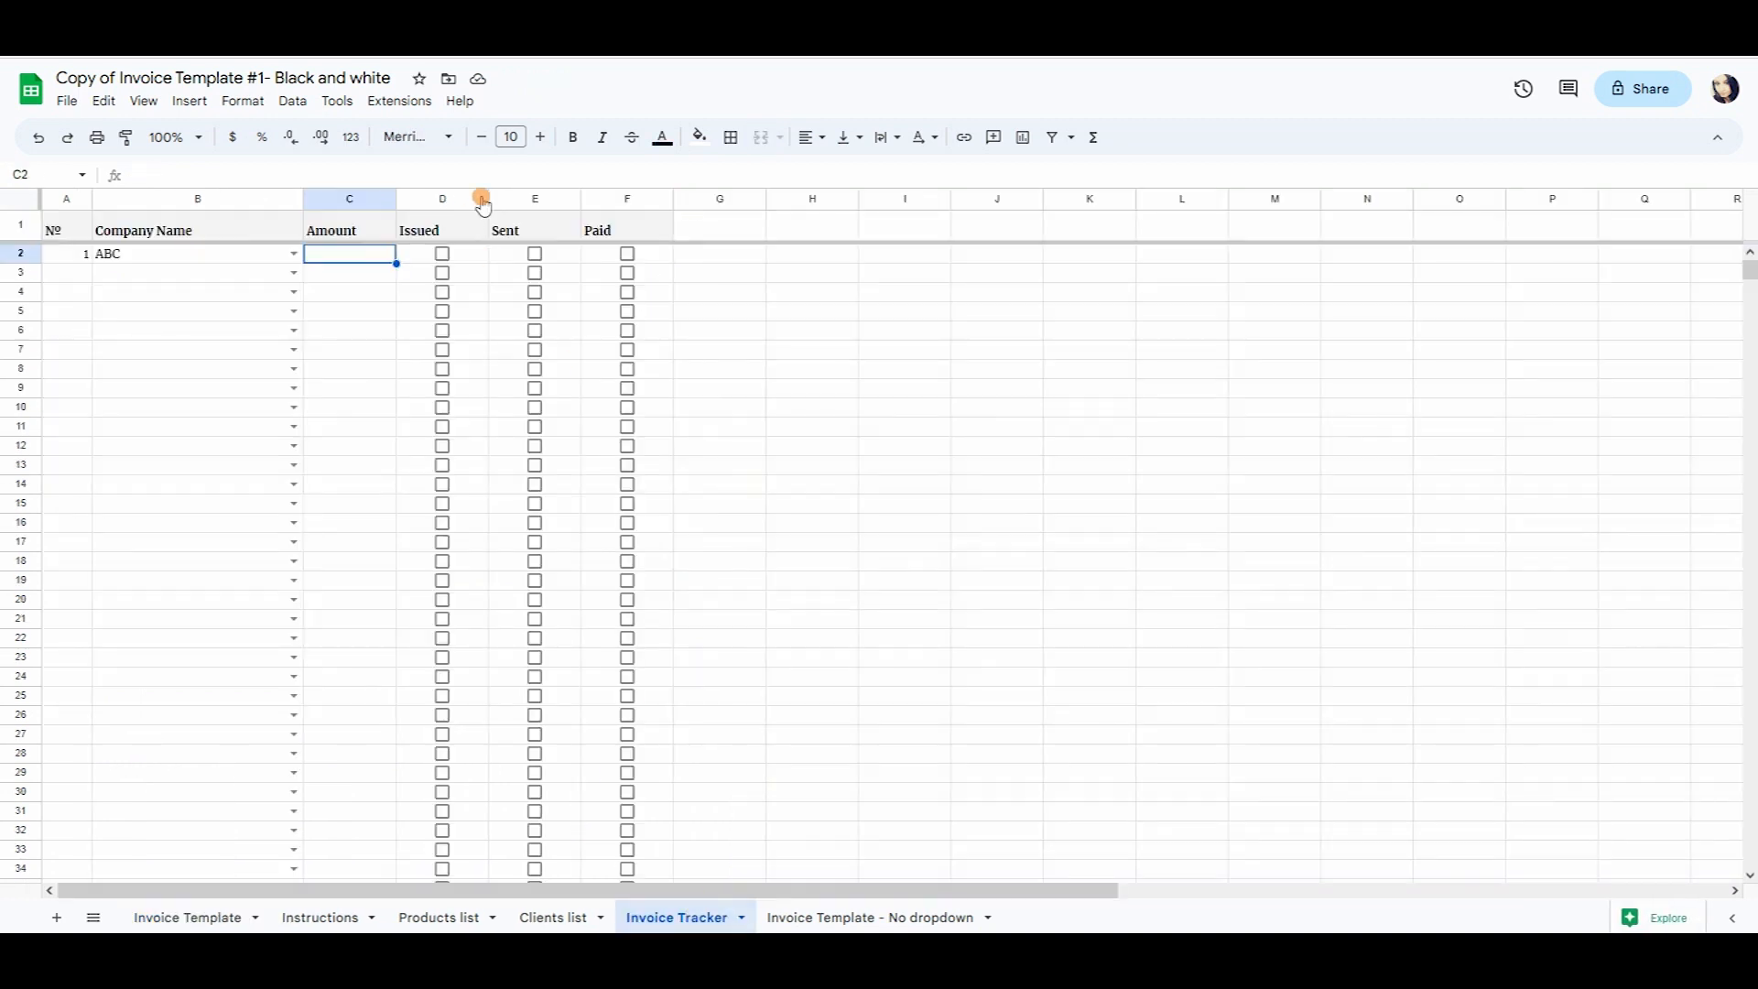
pyautogui.write('5178')
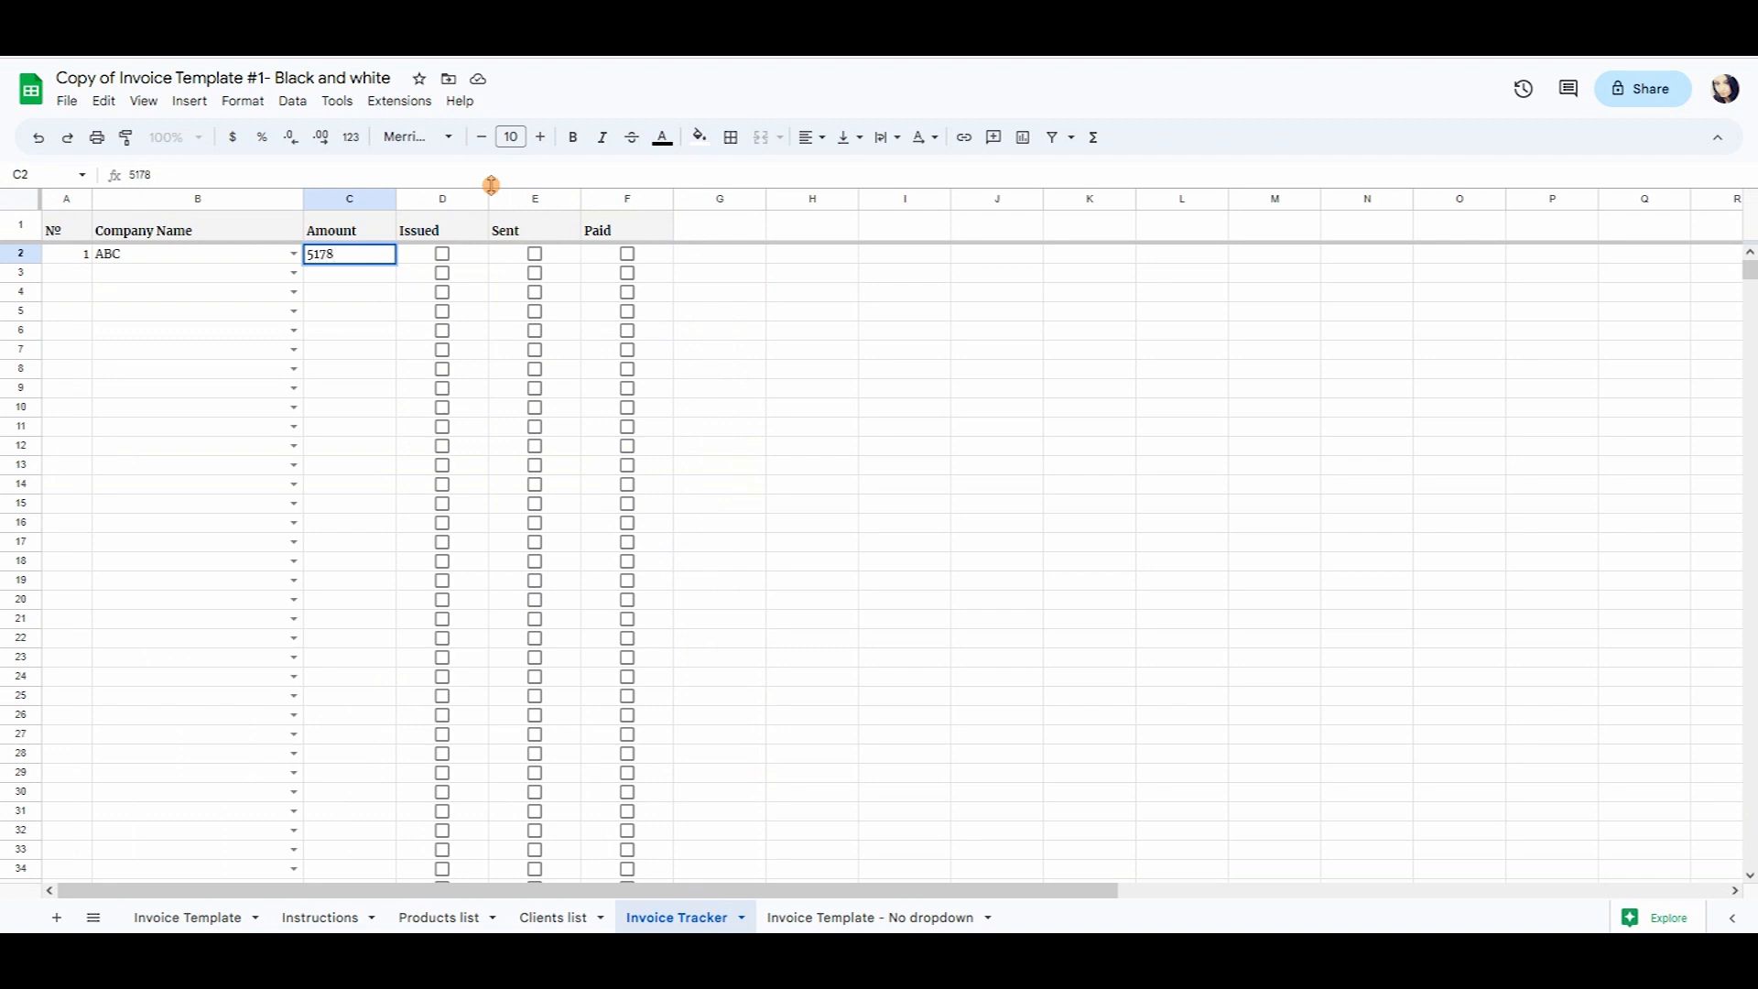
pyautogui.press('Return')
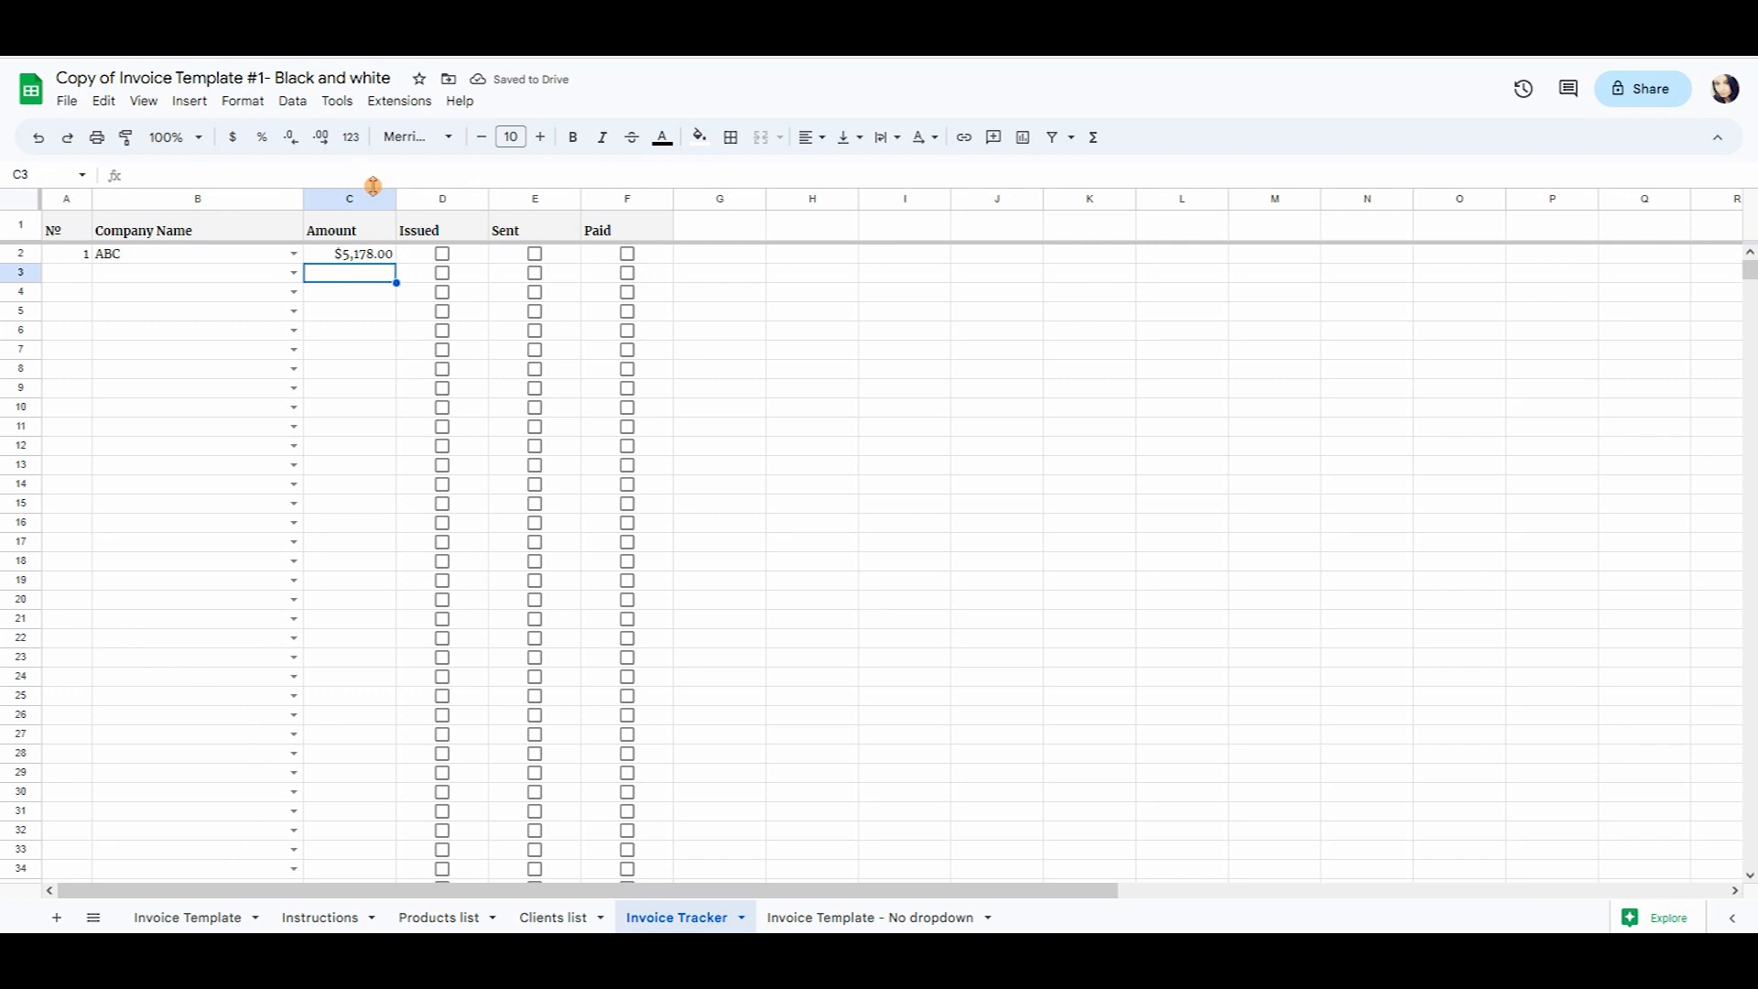
# Tick the Issued, Sent and Paid checkboxes for invoice 1.
pyautogui.click(444, 256)
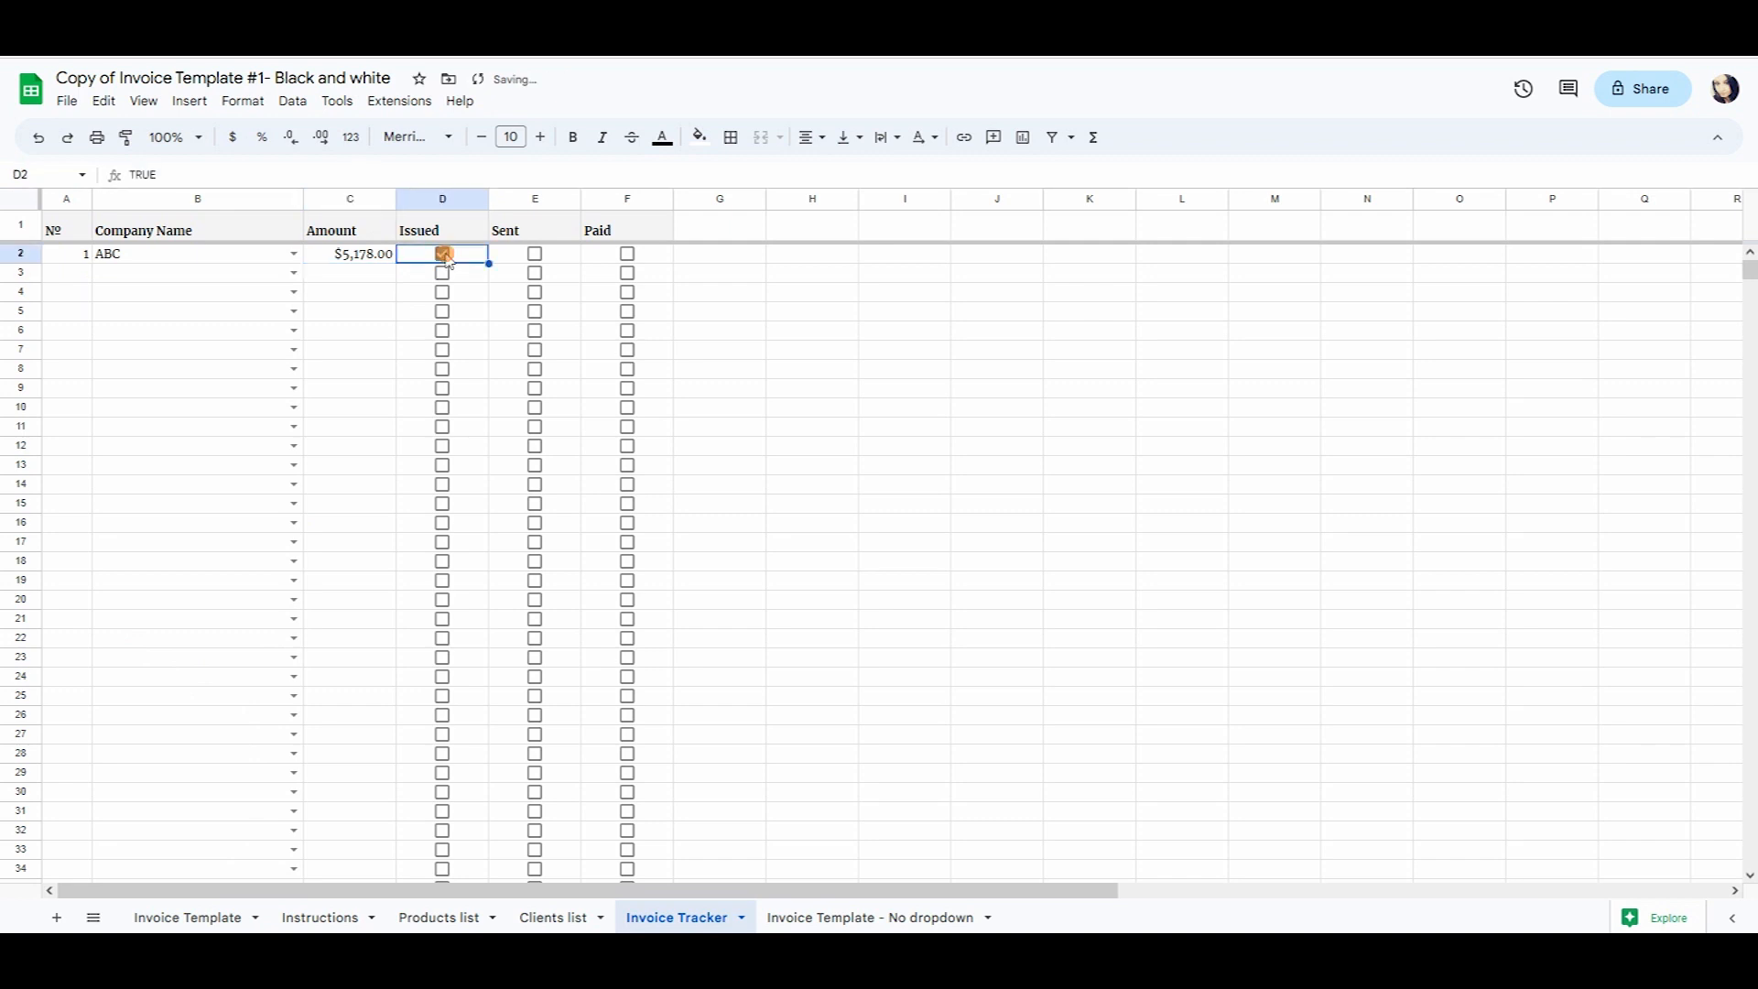
pyautogui.click(536, 254)
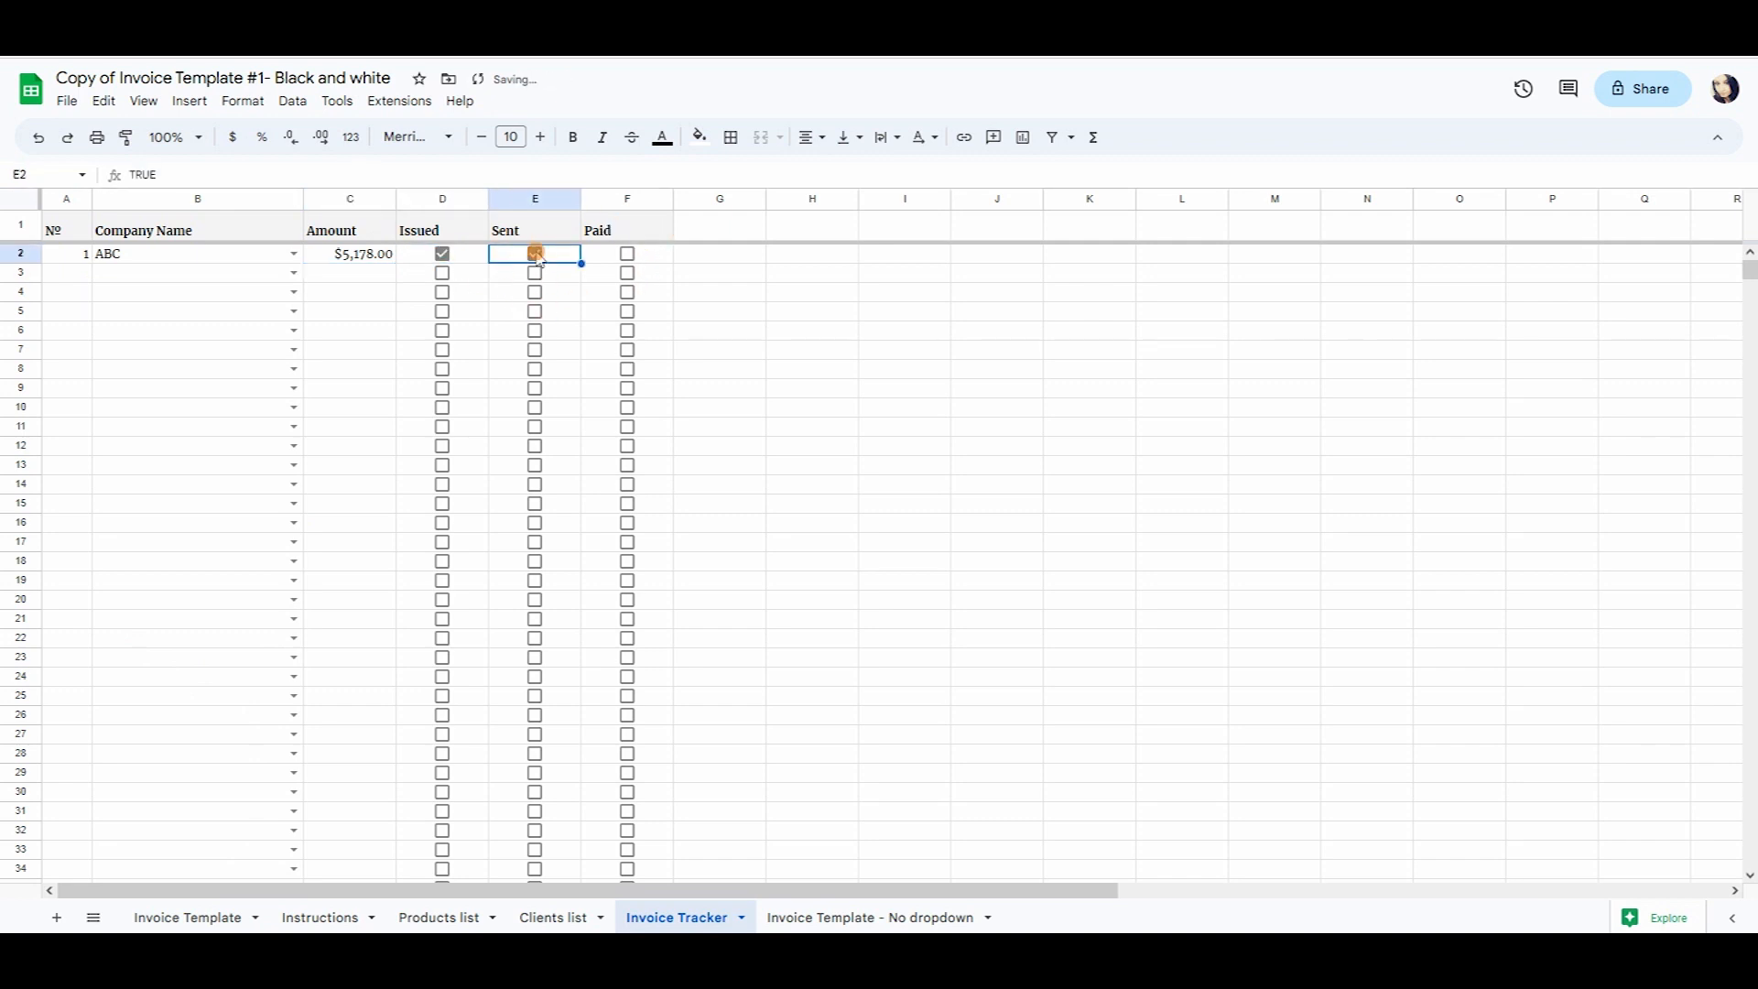
pyautogui.click(626, 254)
pyautogui.click(852, 276)
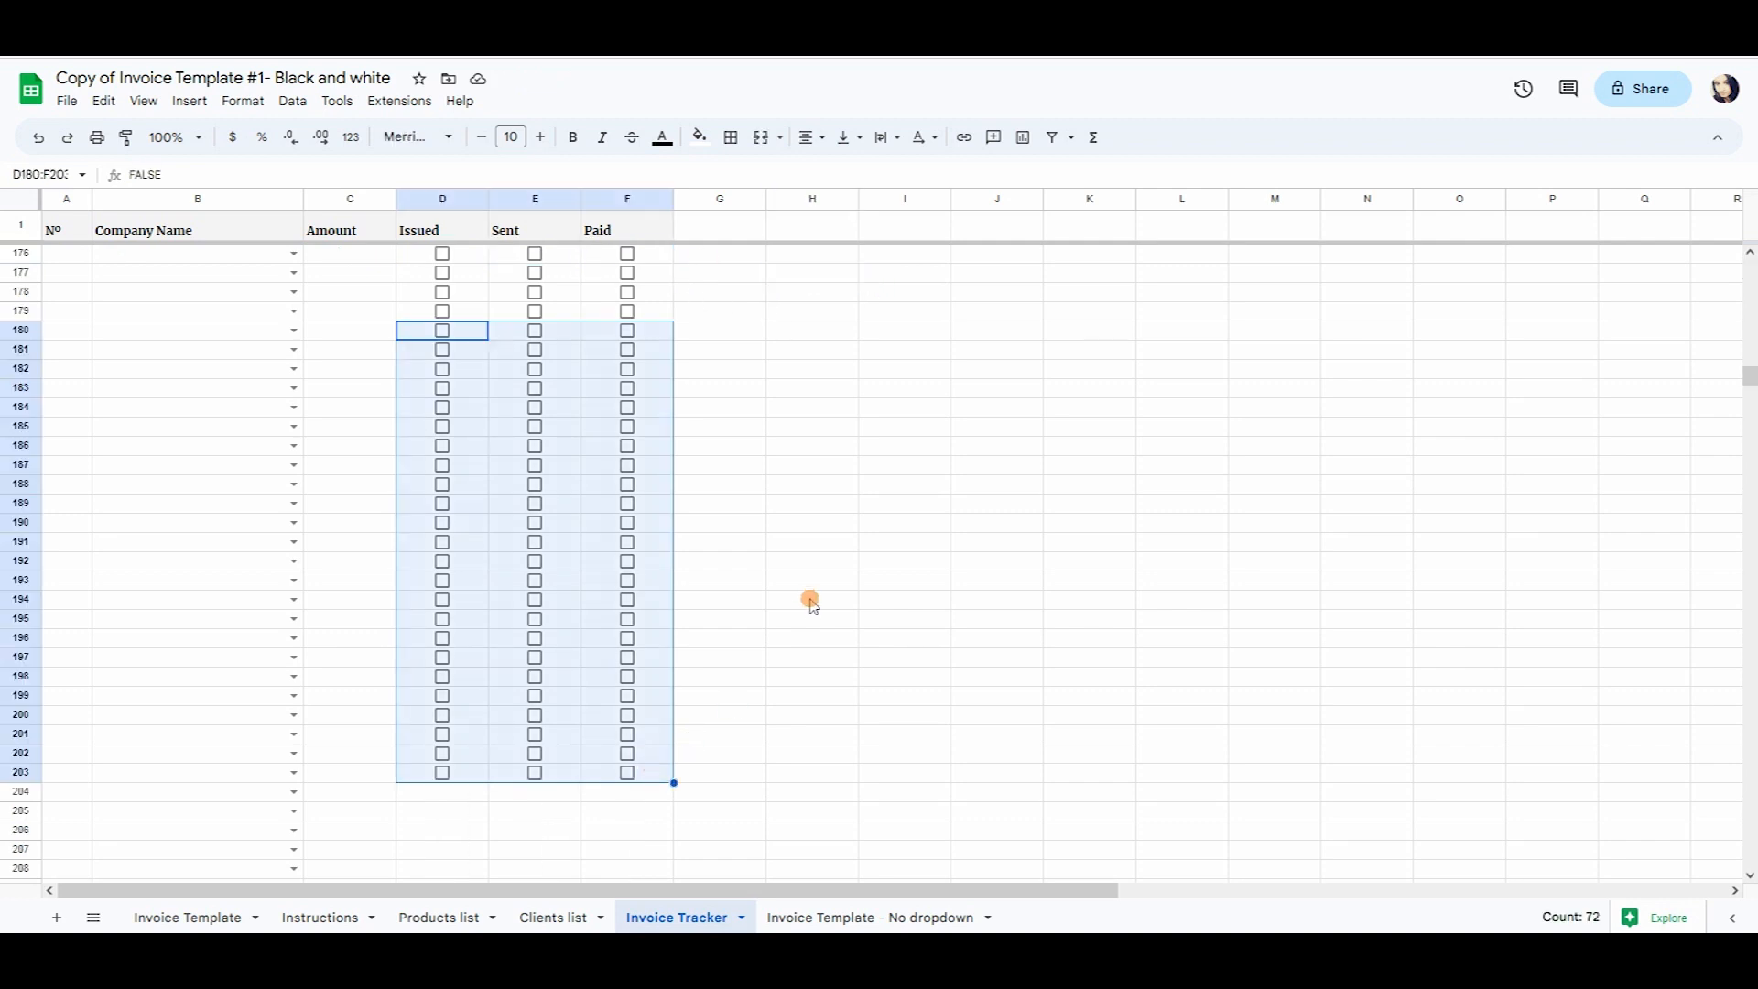
# Insert checkboxes into D265:F278 for the Issued, Sent and Paid columns.
pyautogui.scroll(-4, 808, 600)
pyautogui.scroll(9, 785, 589)
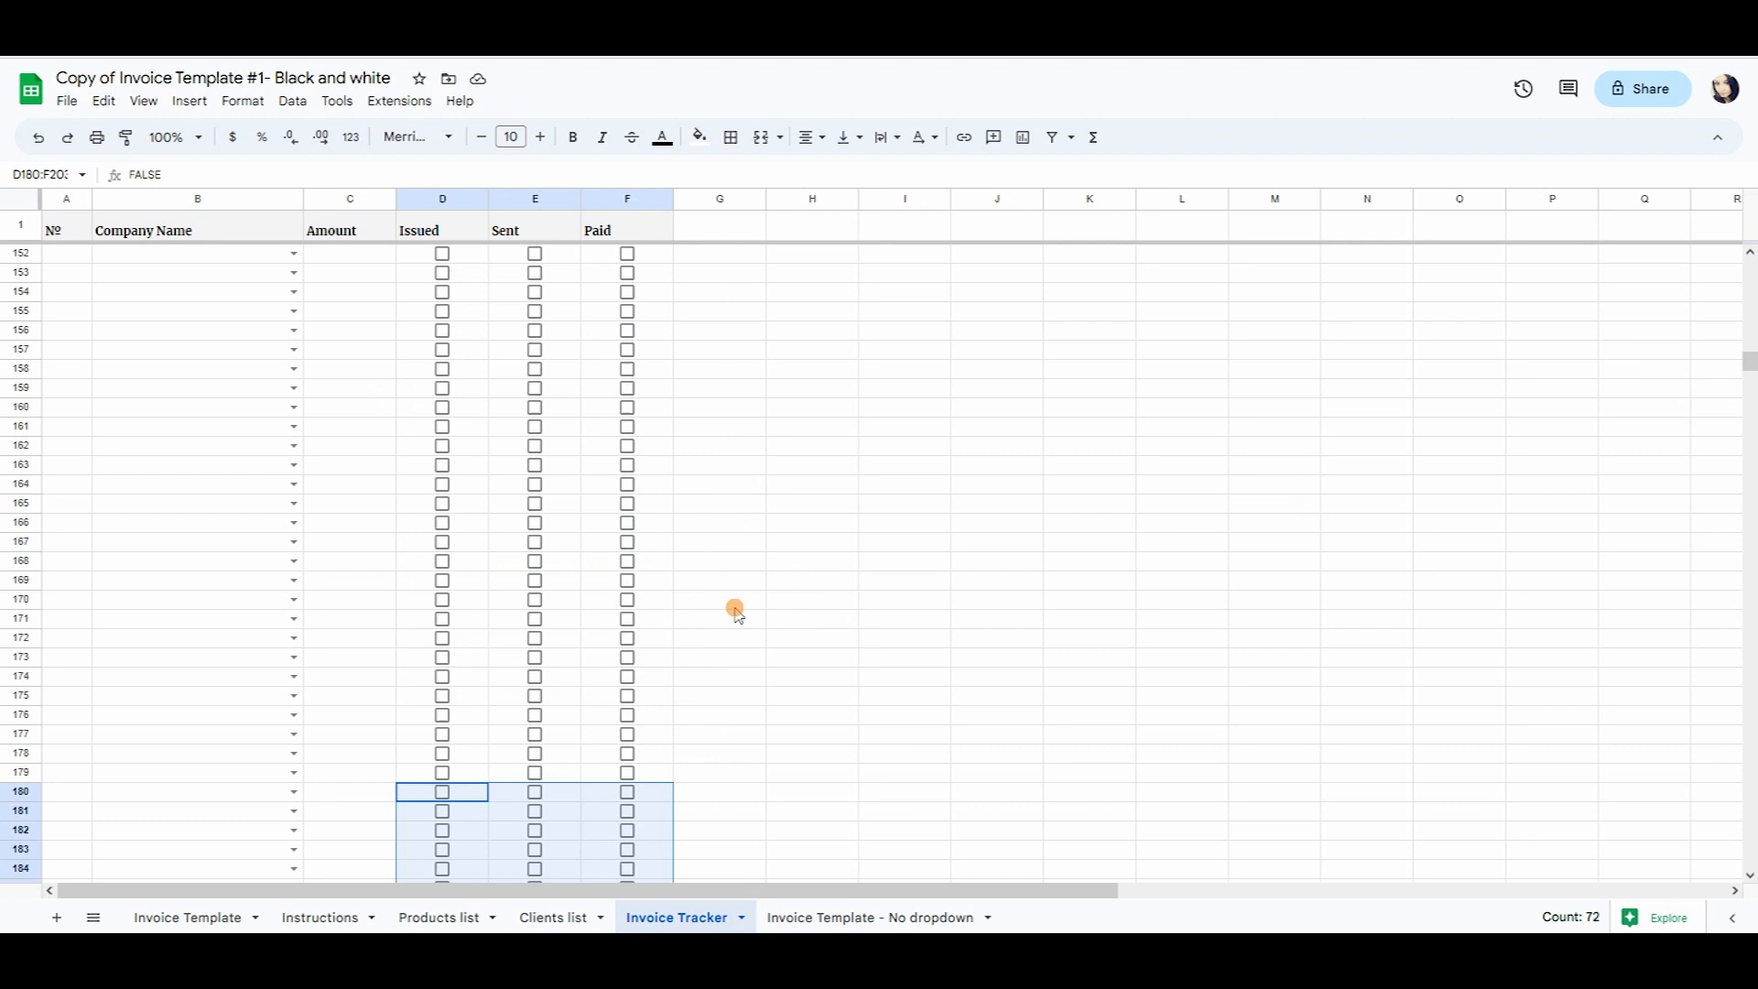
pyautogui.scroll(-5, 746, 572)
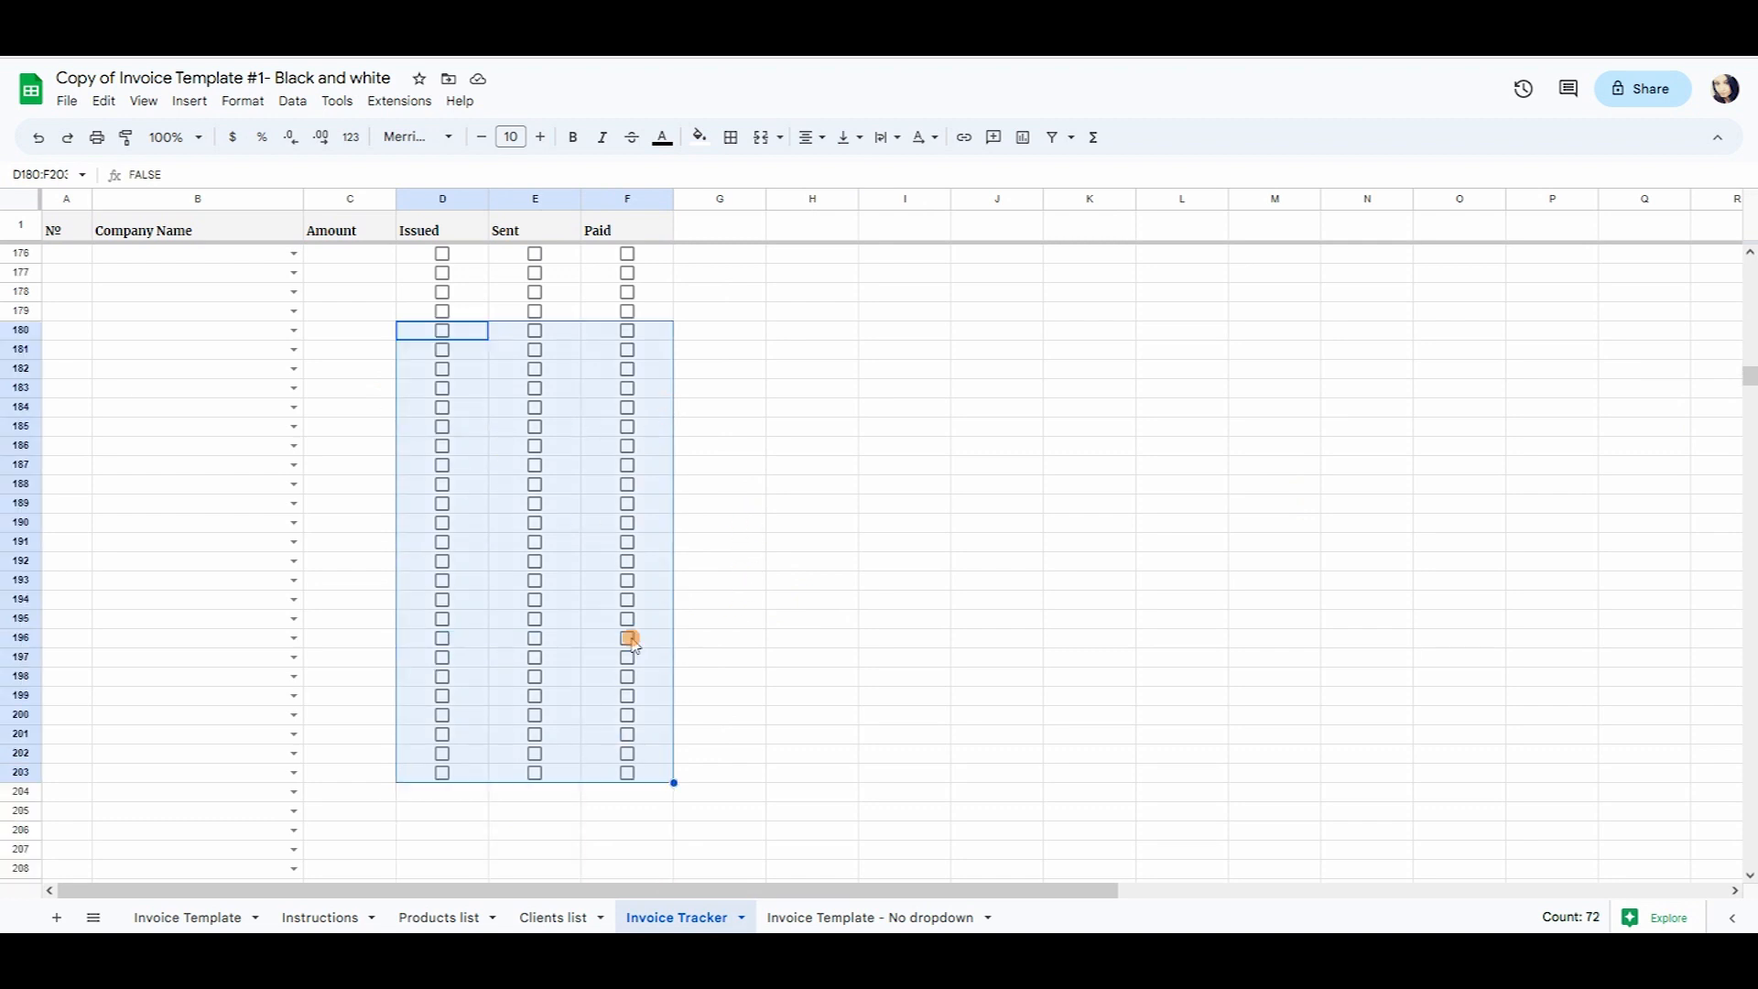
pyautogui.scroll(-1, 692, 645)
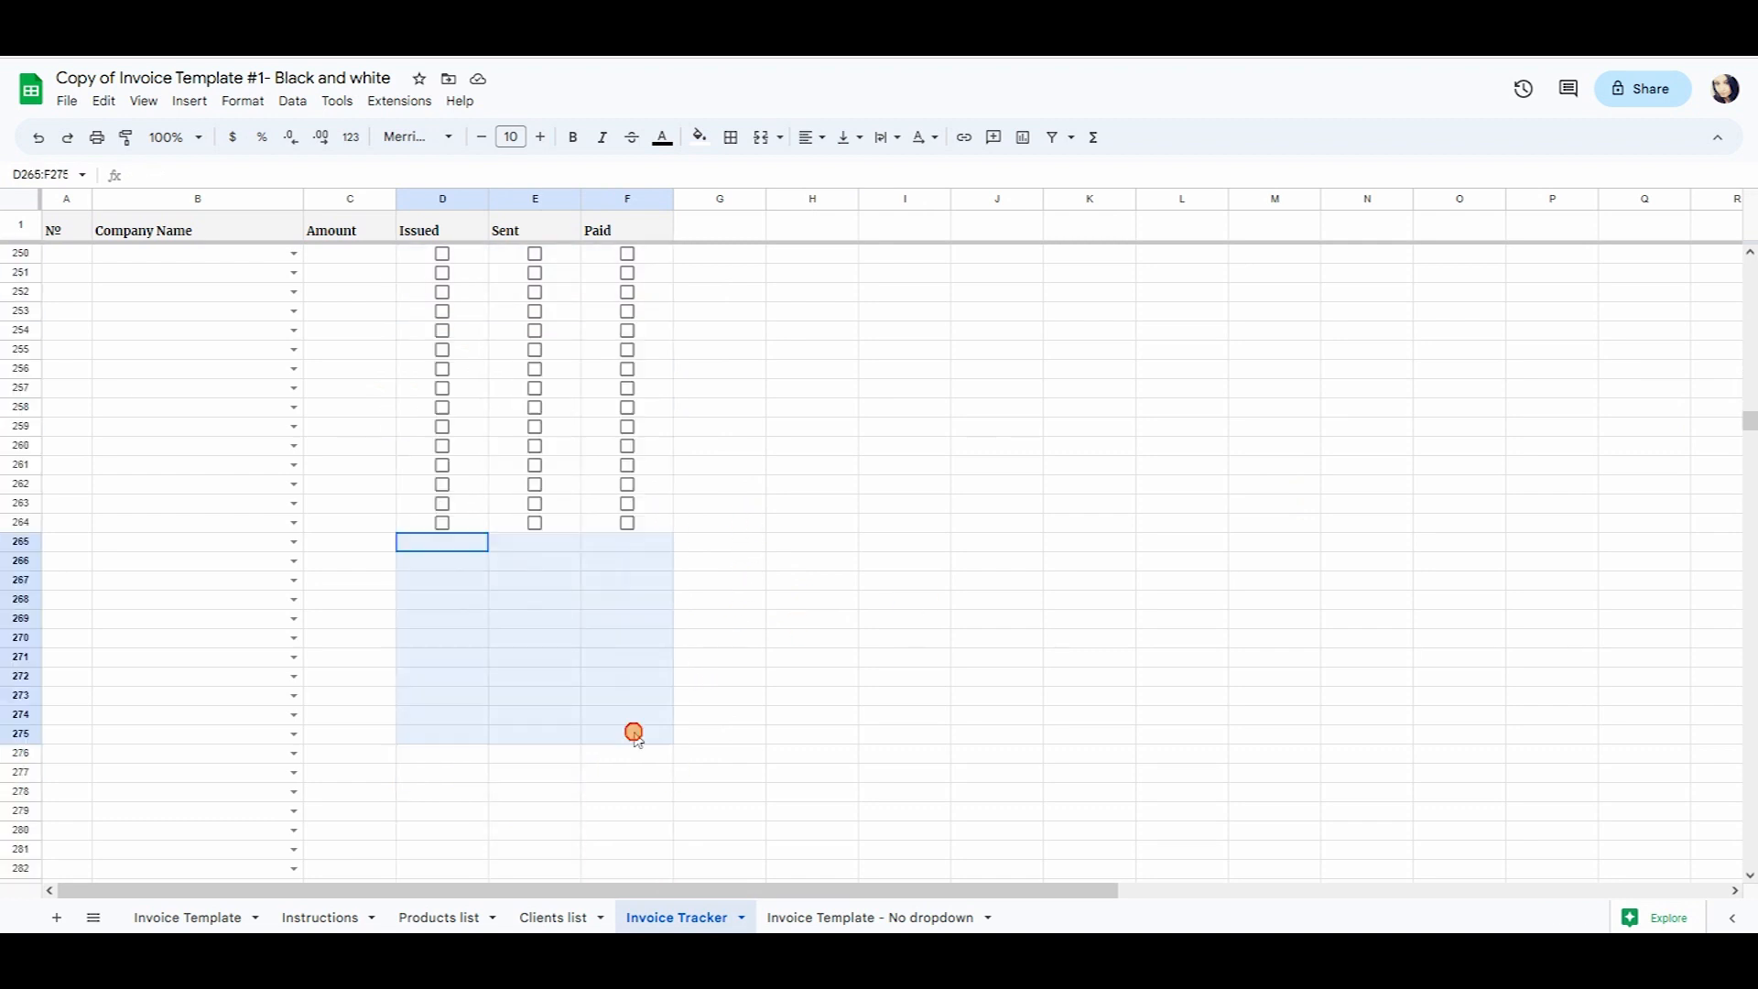
pyautogui.moveTo(633, 732); pyautogui.dragTo(641, 799)
pyautogui.click(188, 101)
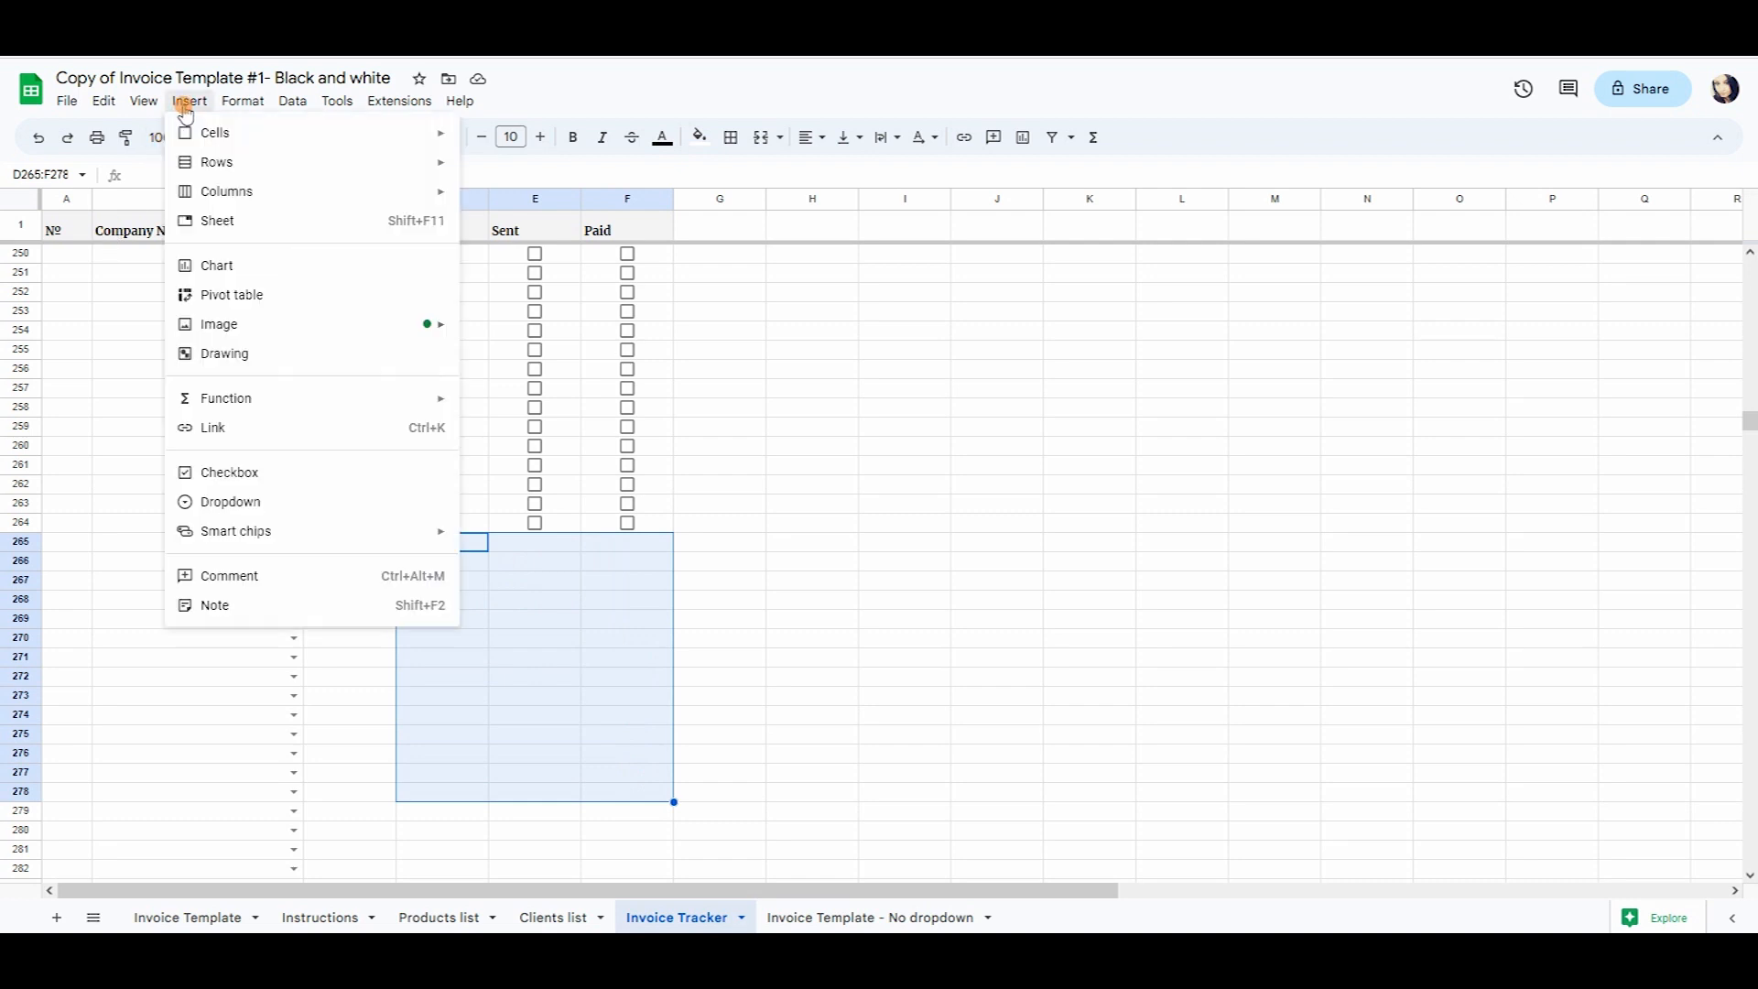
pyautogui.click(238, 472)
pyautogui.click(1065, 486)
# Look over the Products list and Clients list, then go to Invoice Template - No dropdown.
pyautogui.scroll(20, 1070, 490)
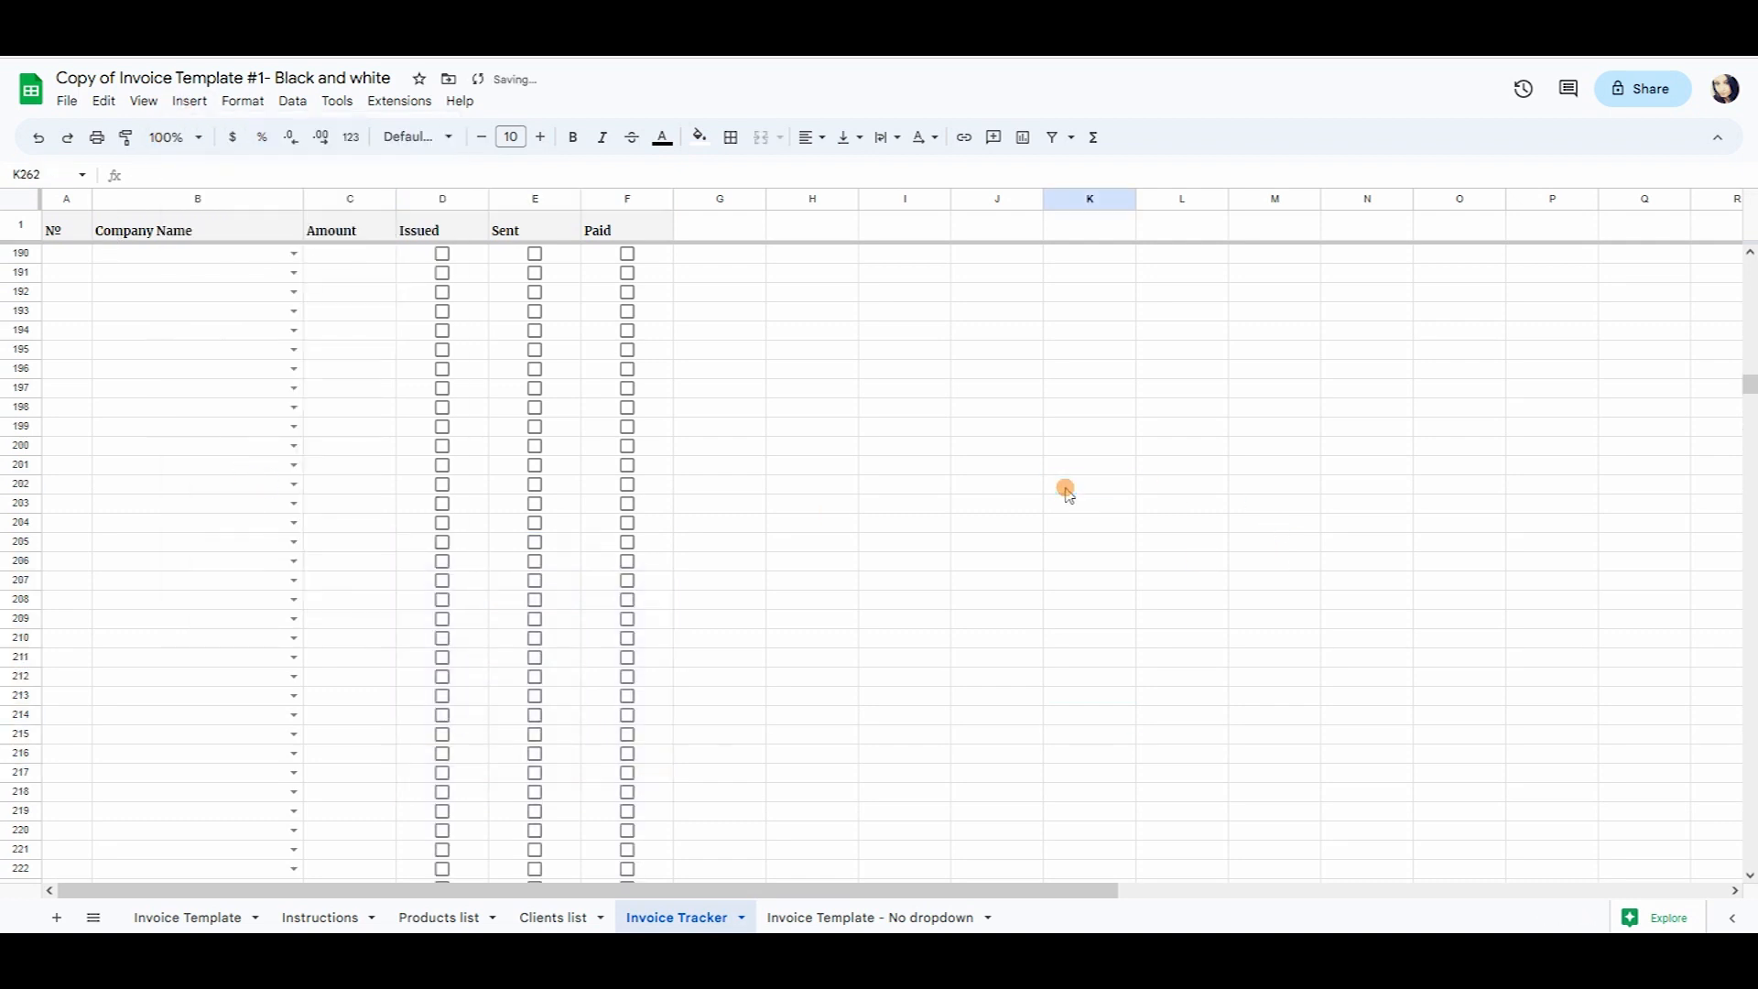
pyautogui.scroll(3, 1069, 490)
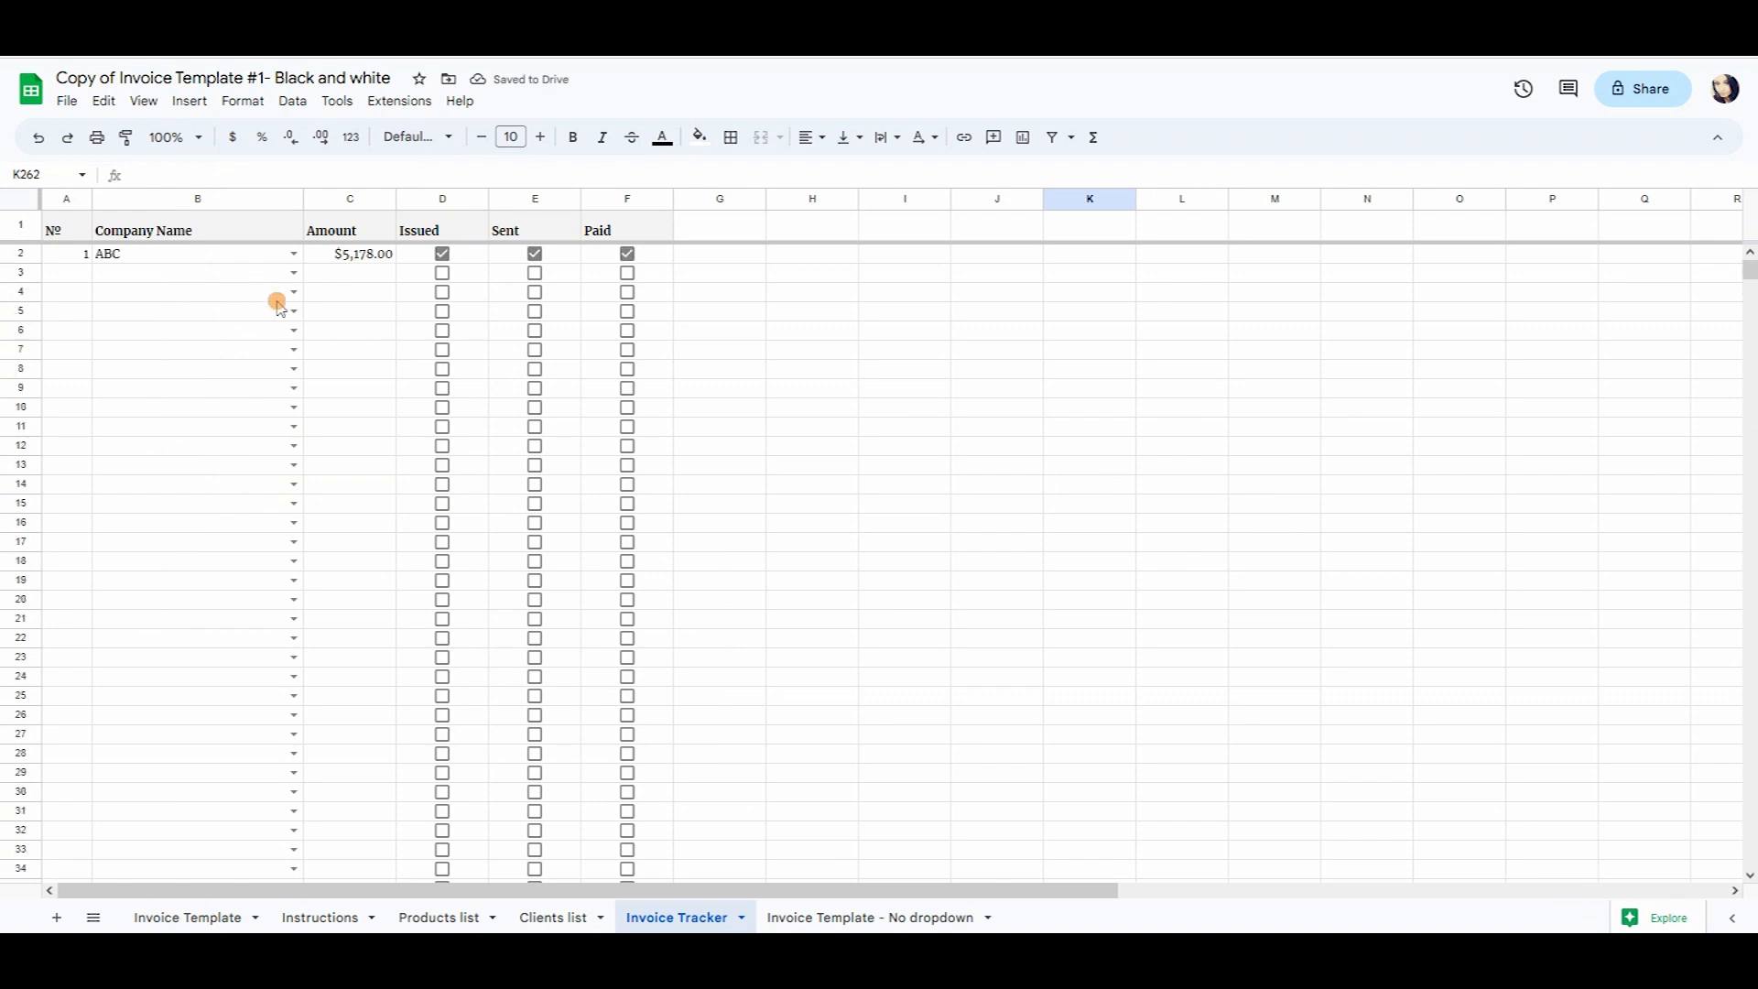
pyautogui.scroll(-10, 557, 441)
pyautogui.click(439, 918)
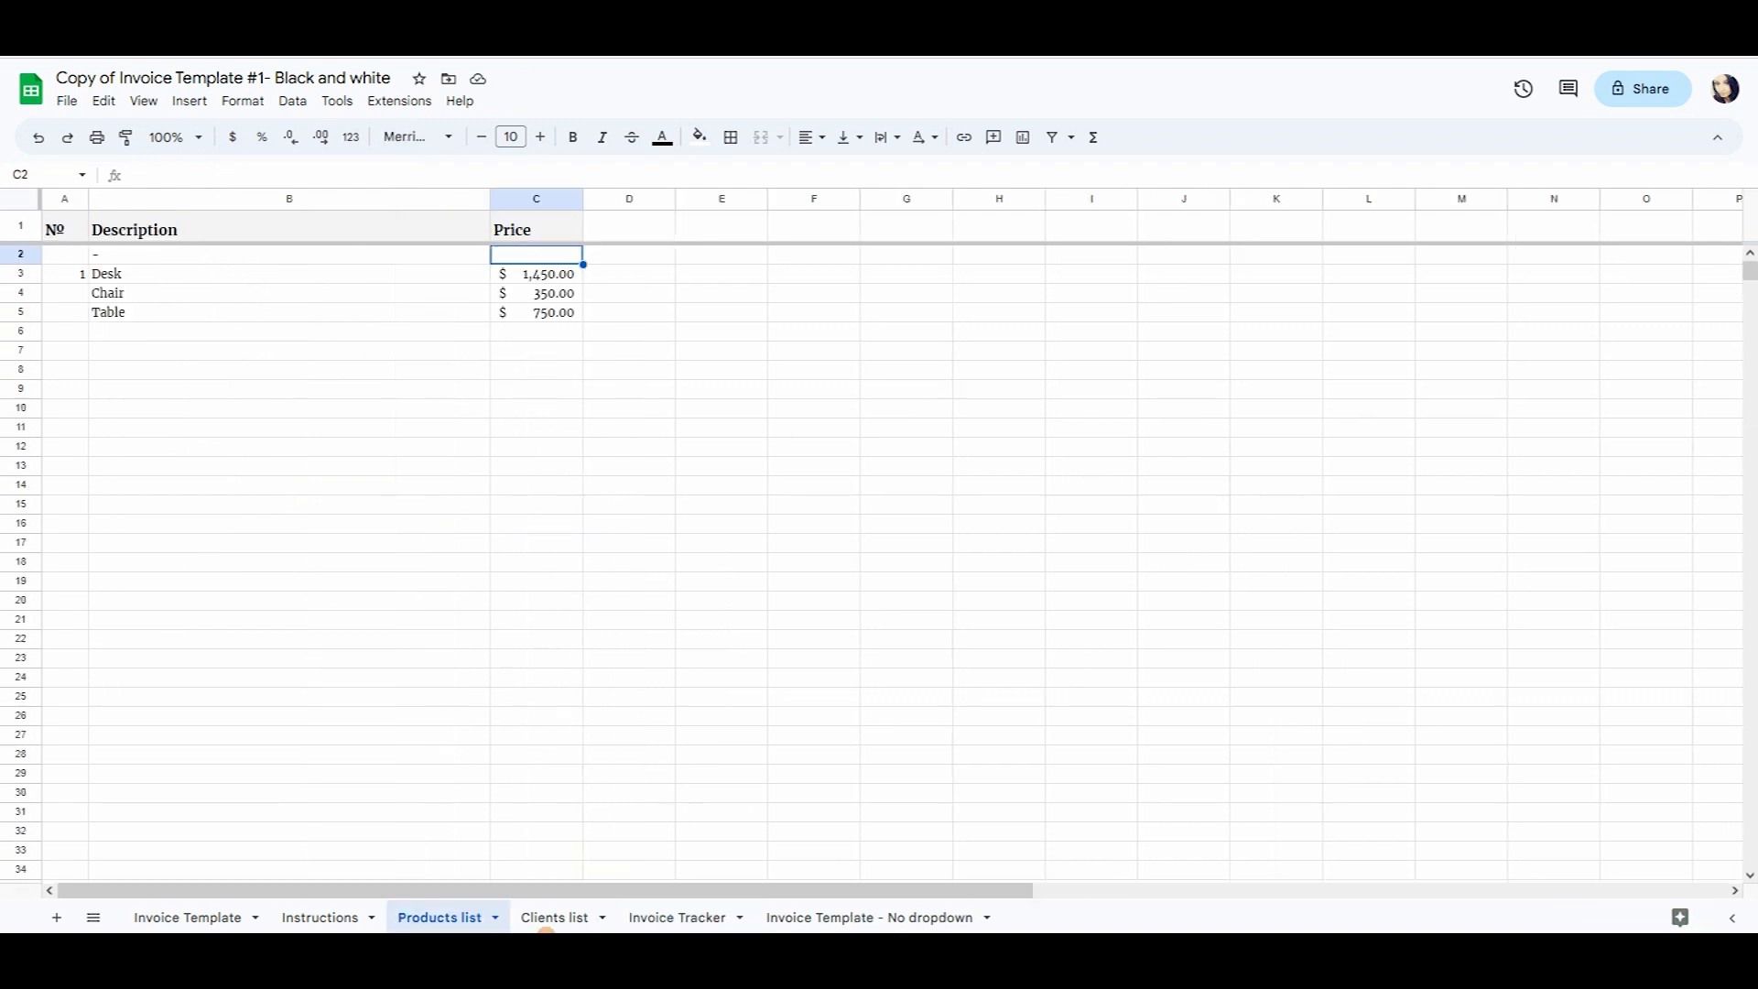
pyautogui.click(564, 909)
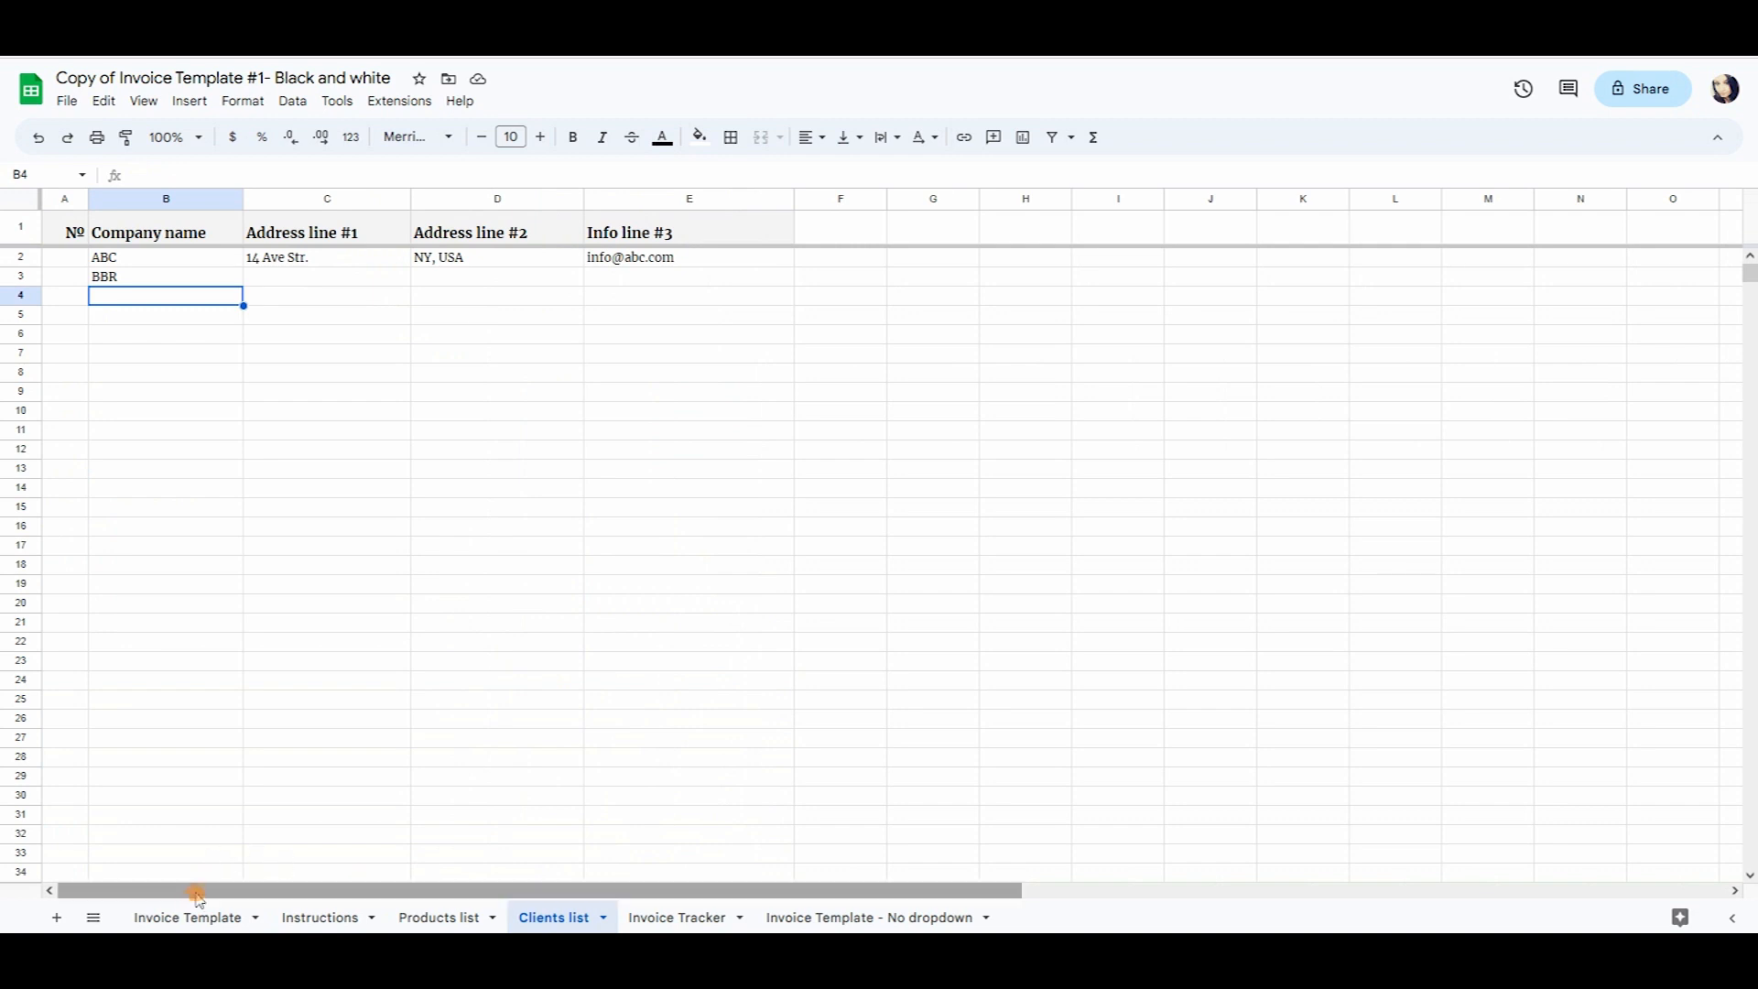
pyautogui.click(900, 919)
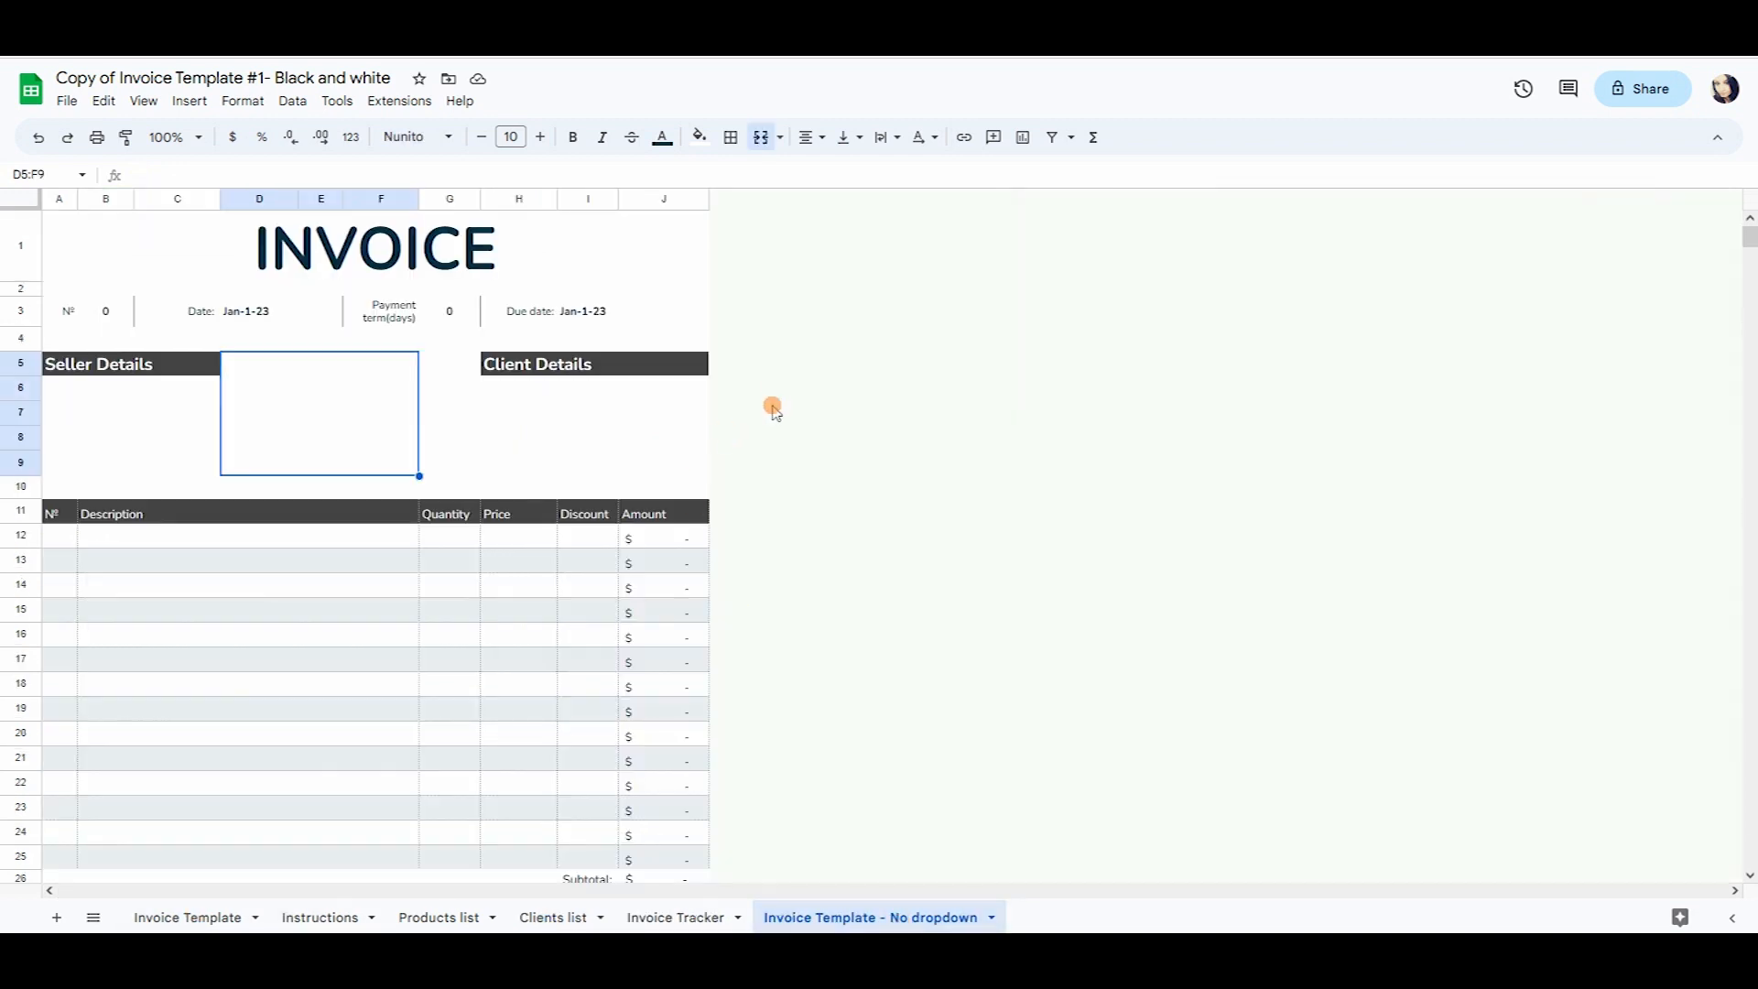
# Clear the stray text from the first Seller Details line.
pyautogui.scroll(-8, 572, 426)
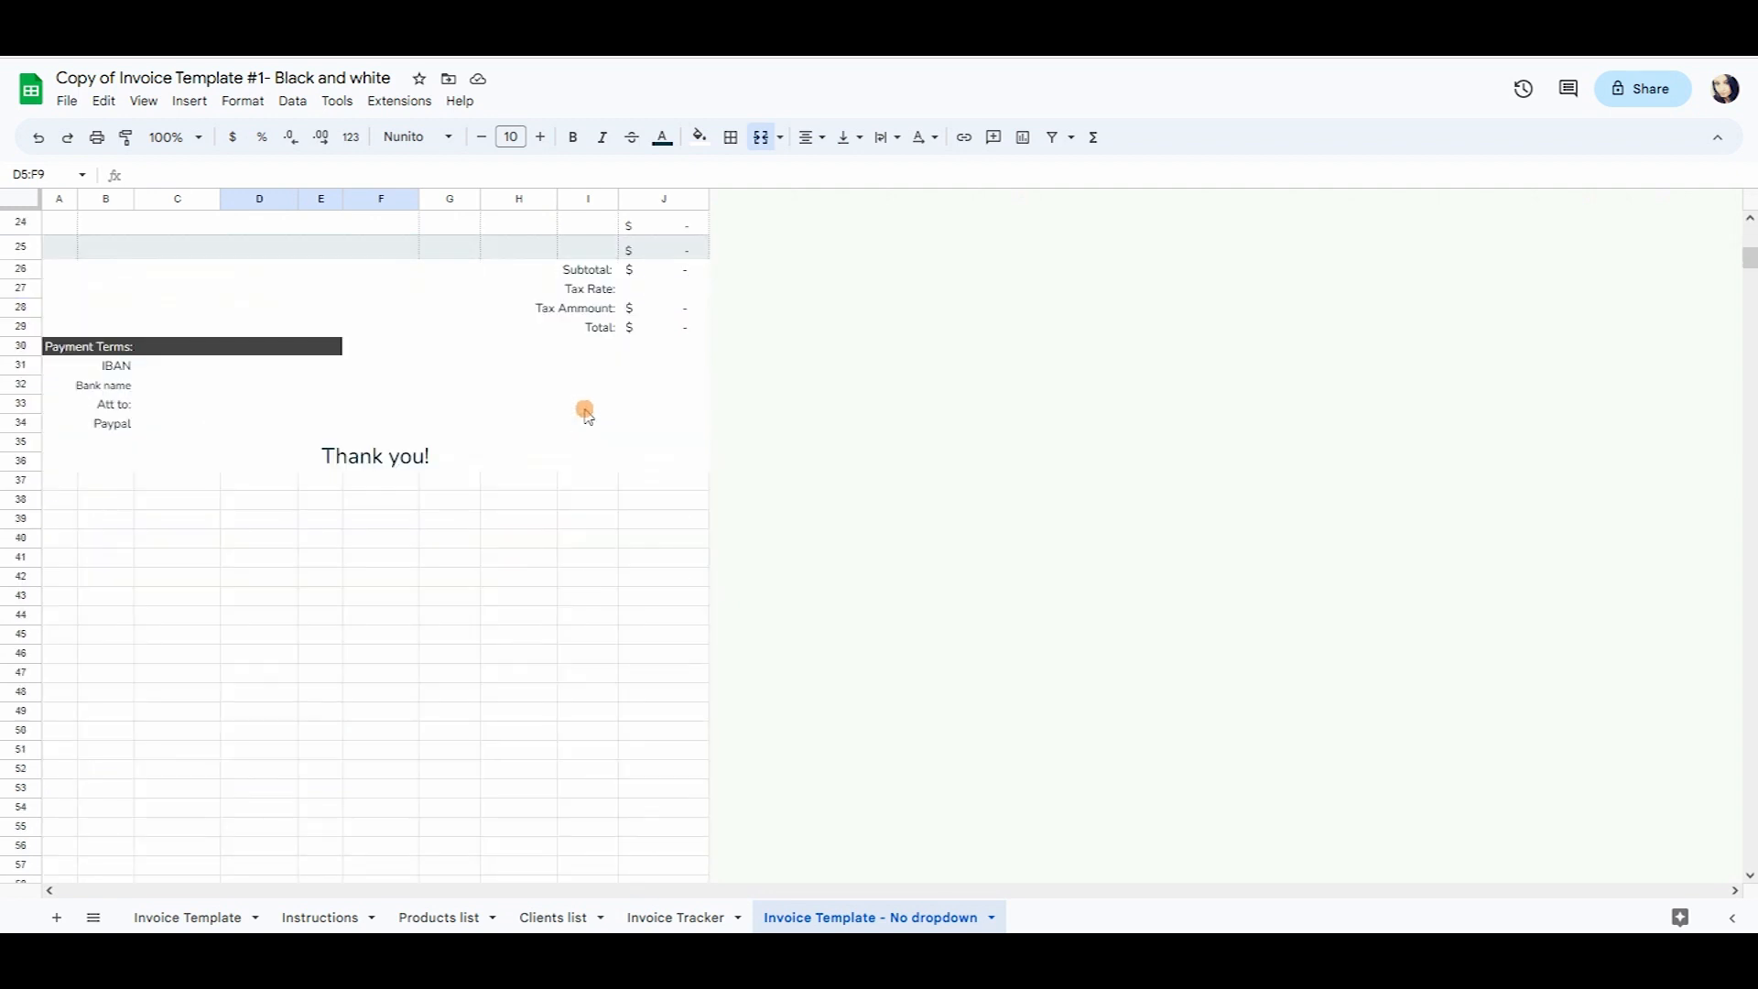
pyautogui.scroll(8, 587, 417)
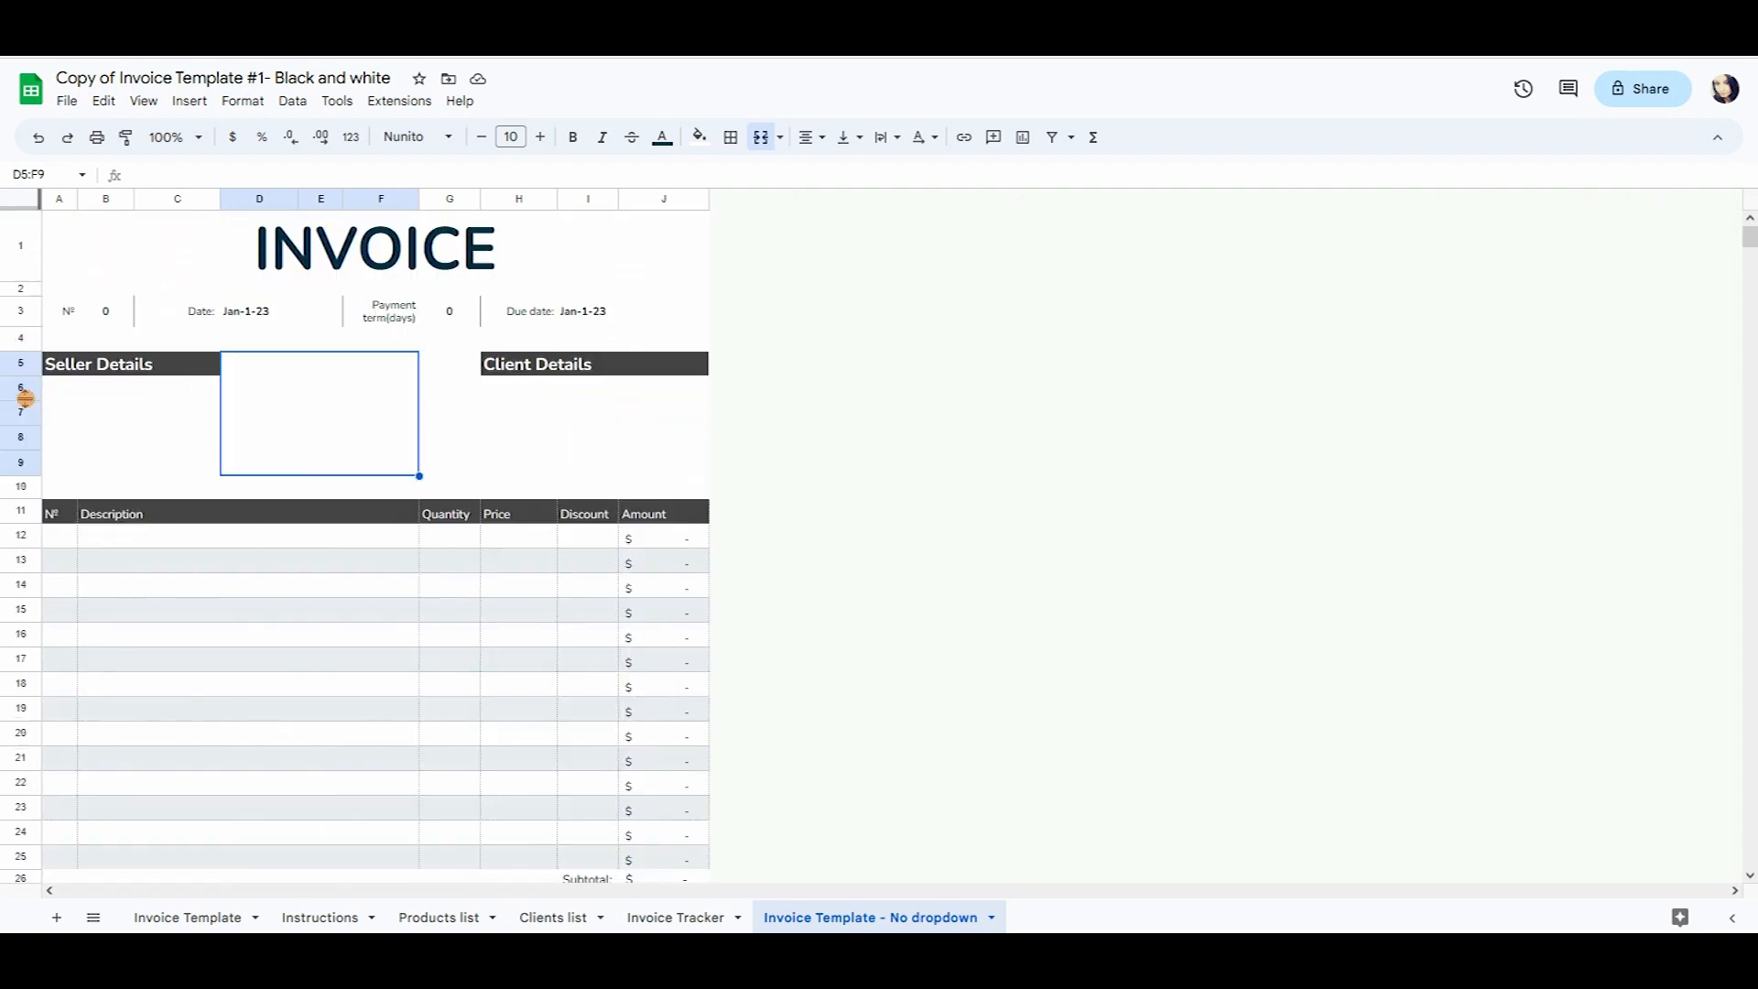
pyautogui.click(110, 397)
pyautogui.write('hgfdfghjk')
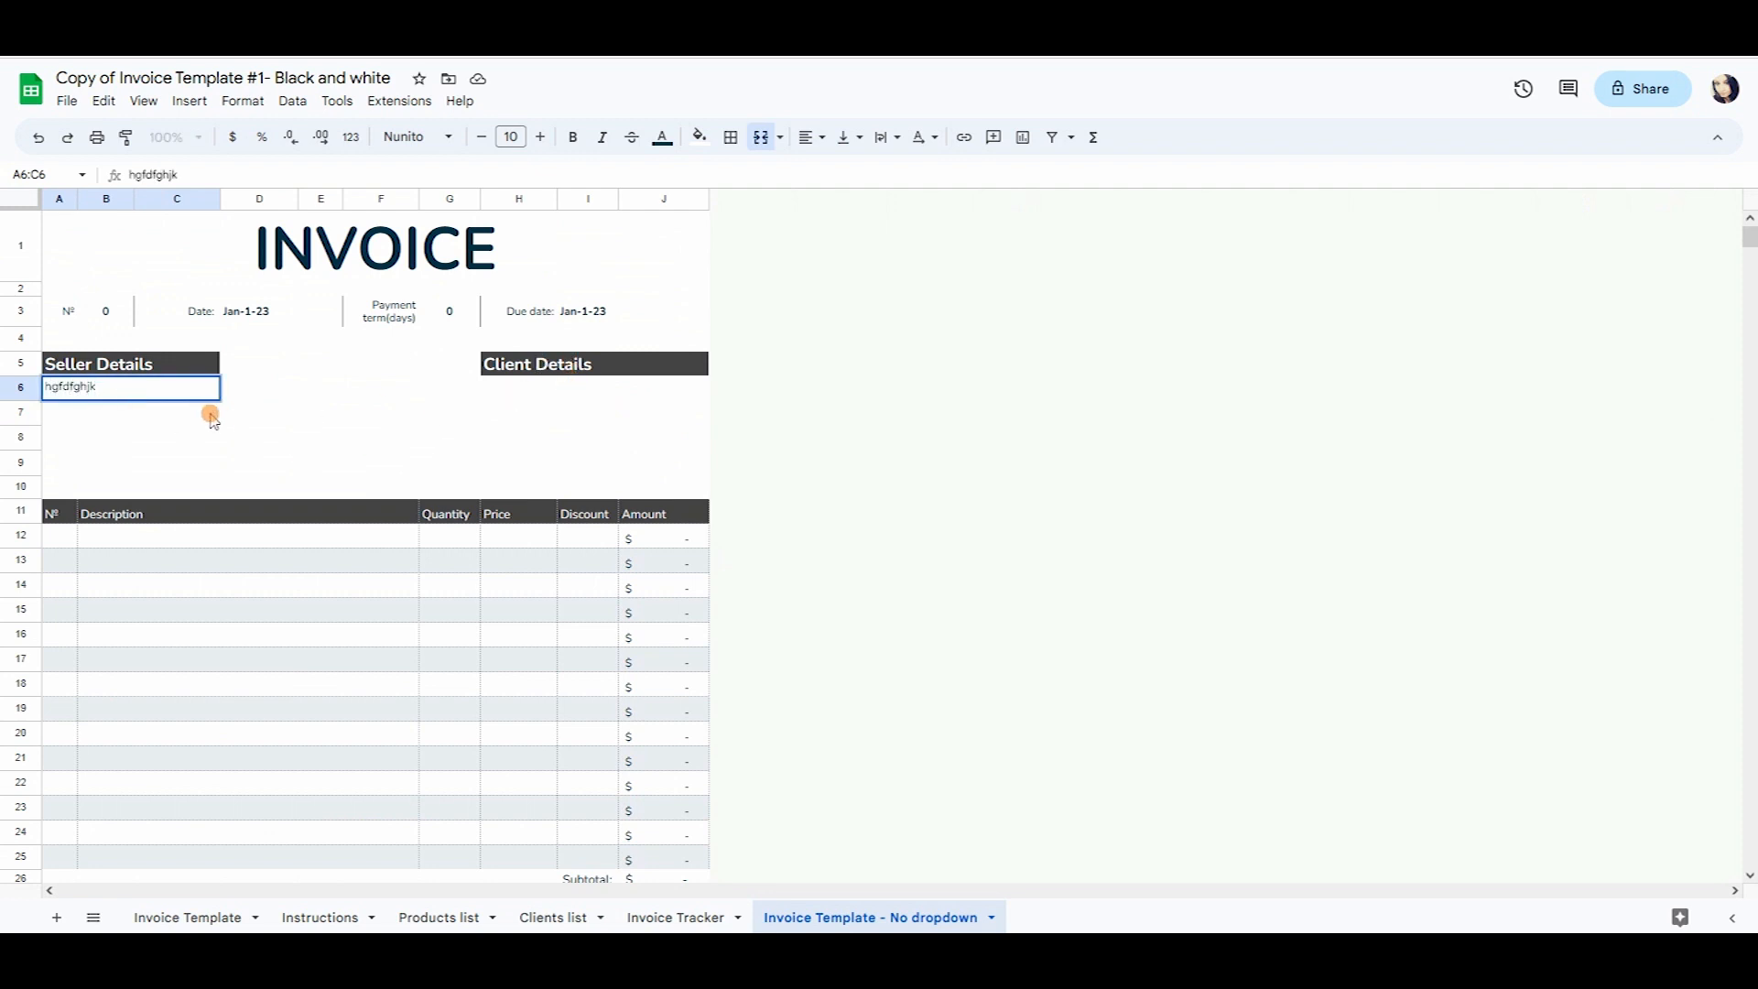
pyautogui.hotkey('ctrl', 'a')
pyautogui.press('BackSpace')
# Type Abc as the client name in the first Client Details line.
pyautogui.press('Tab')
pyautogui.press('Tab')
pyautogui.press('Tab')
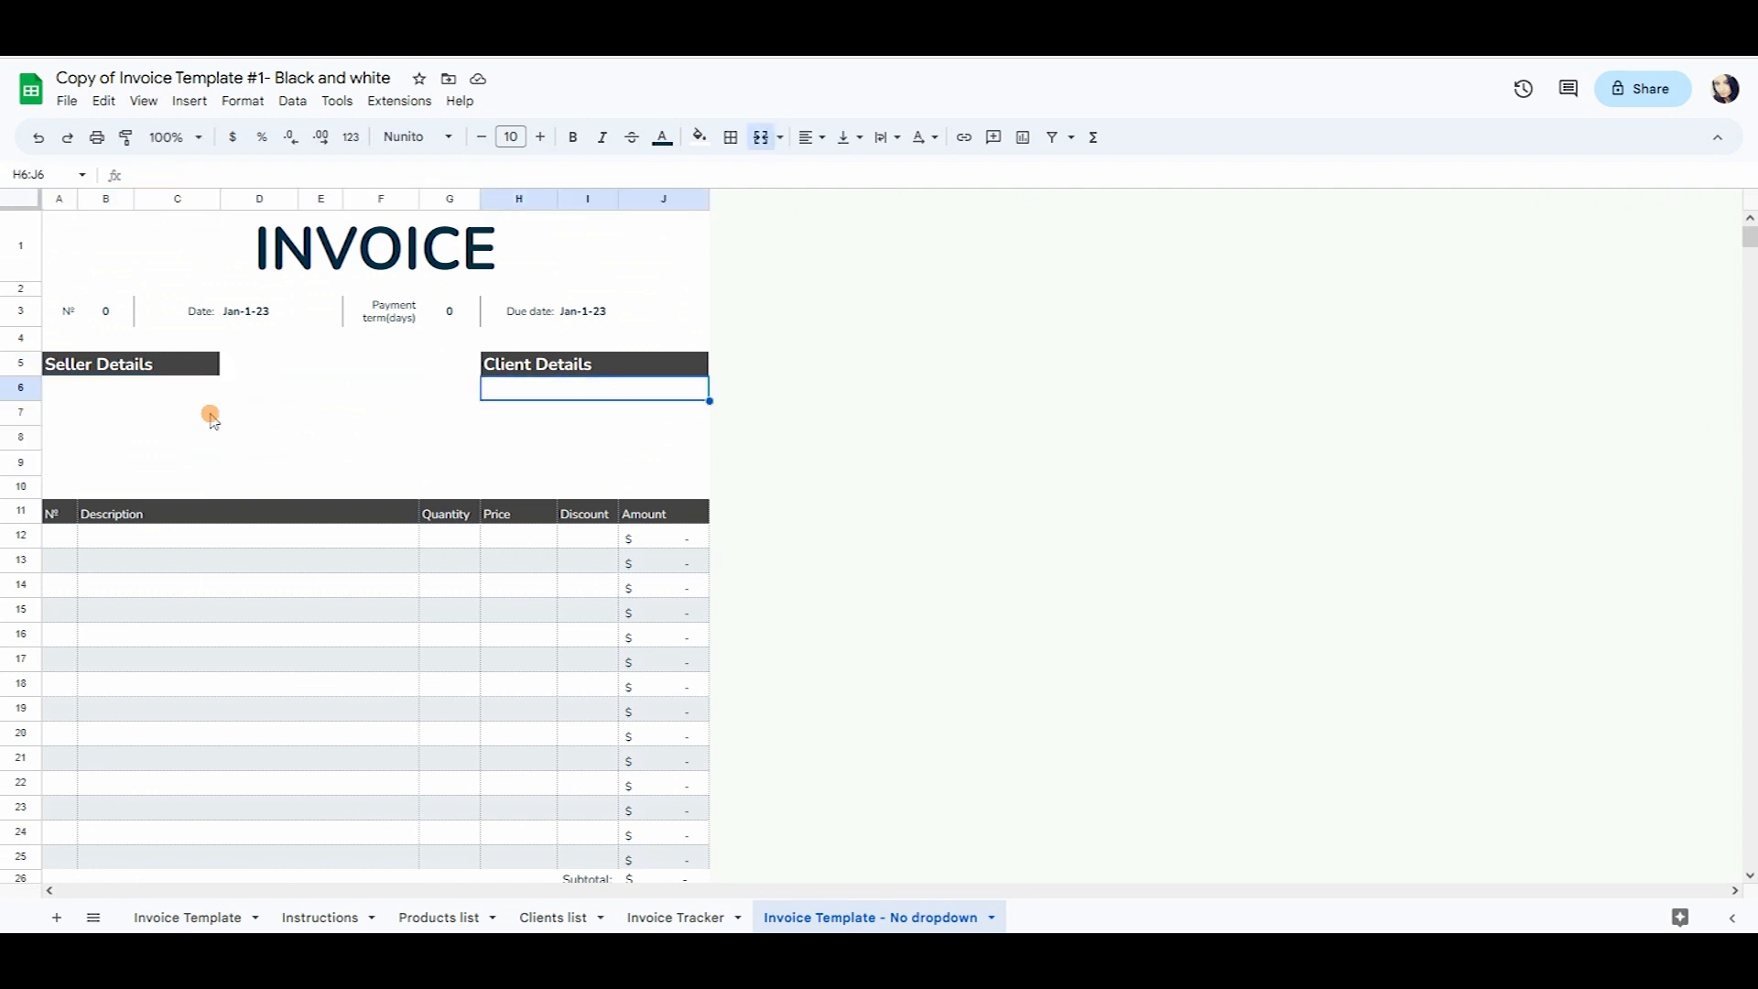
pyautogui.doubleClick(505, 385)
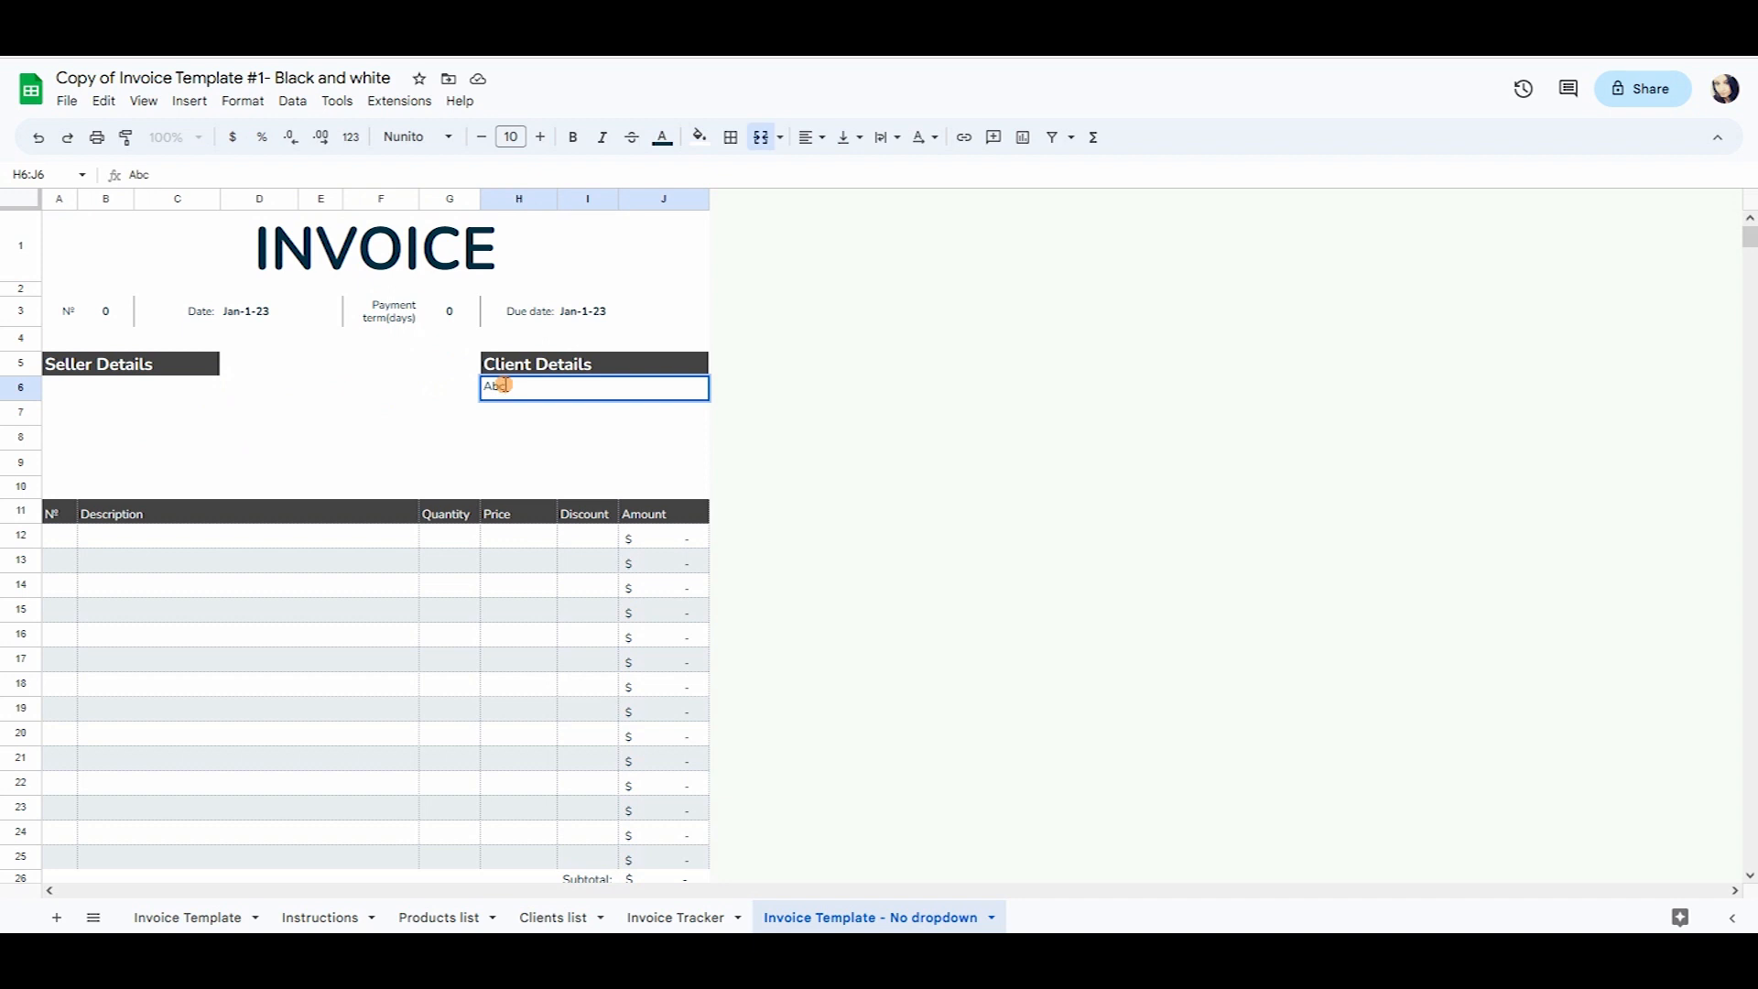
pyautogui.press('Return')
pyautogui.scroll(-3, 505, 391)
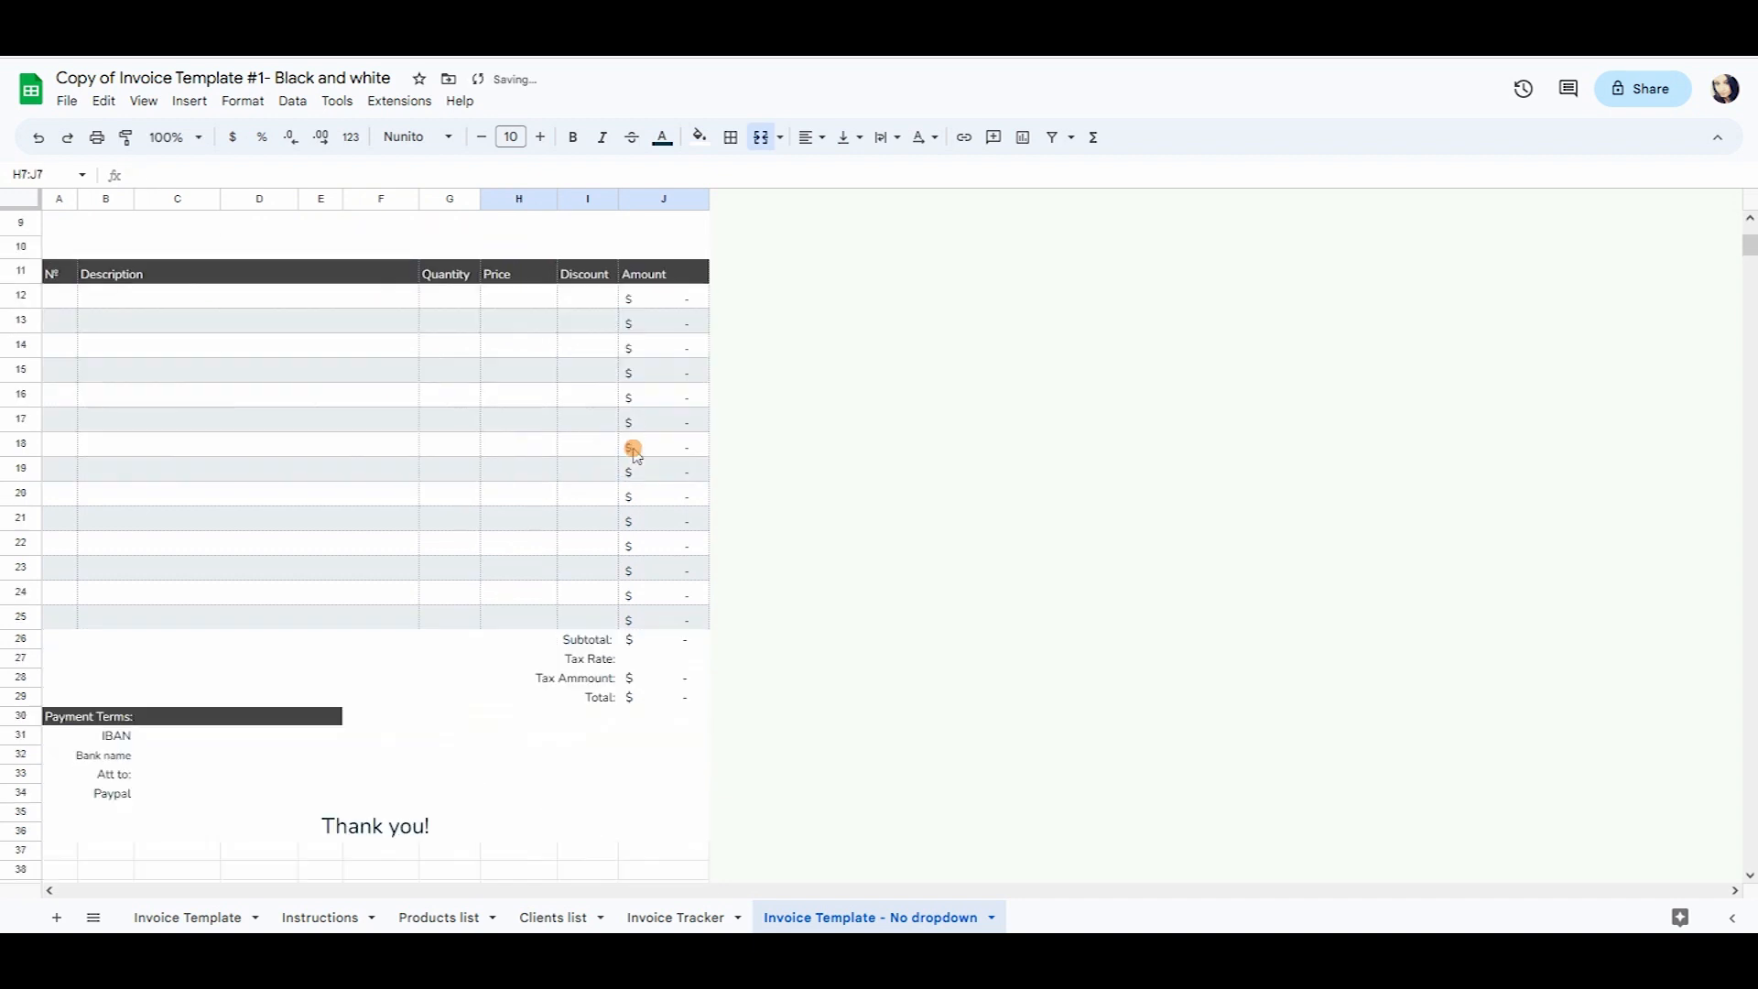
# Enter Item 1 as the first description with an amount of 10 in J12.
pyautogui.click(325, 298)
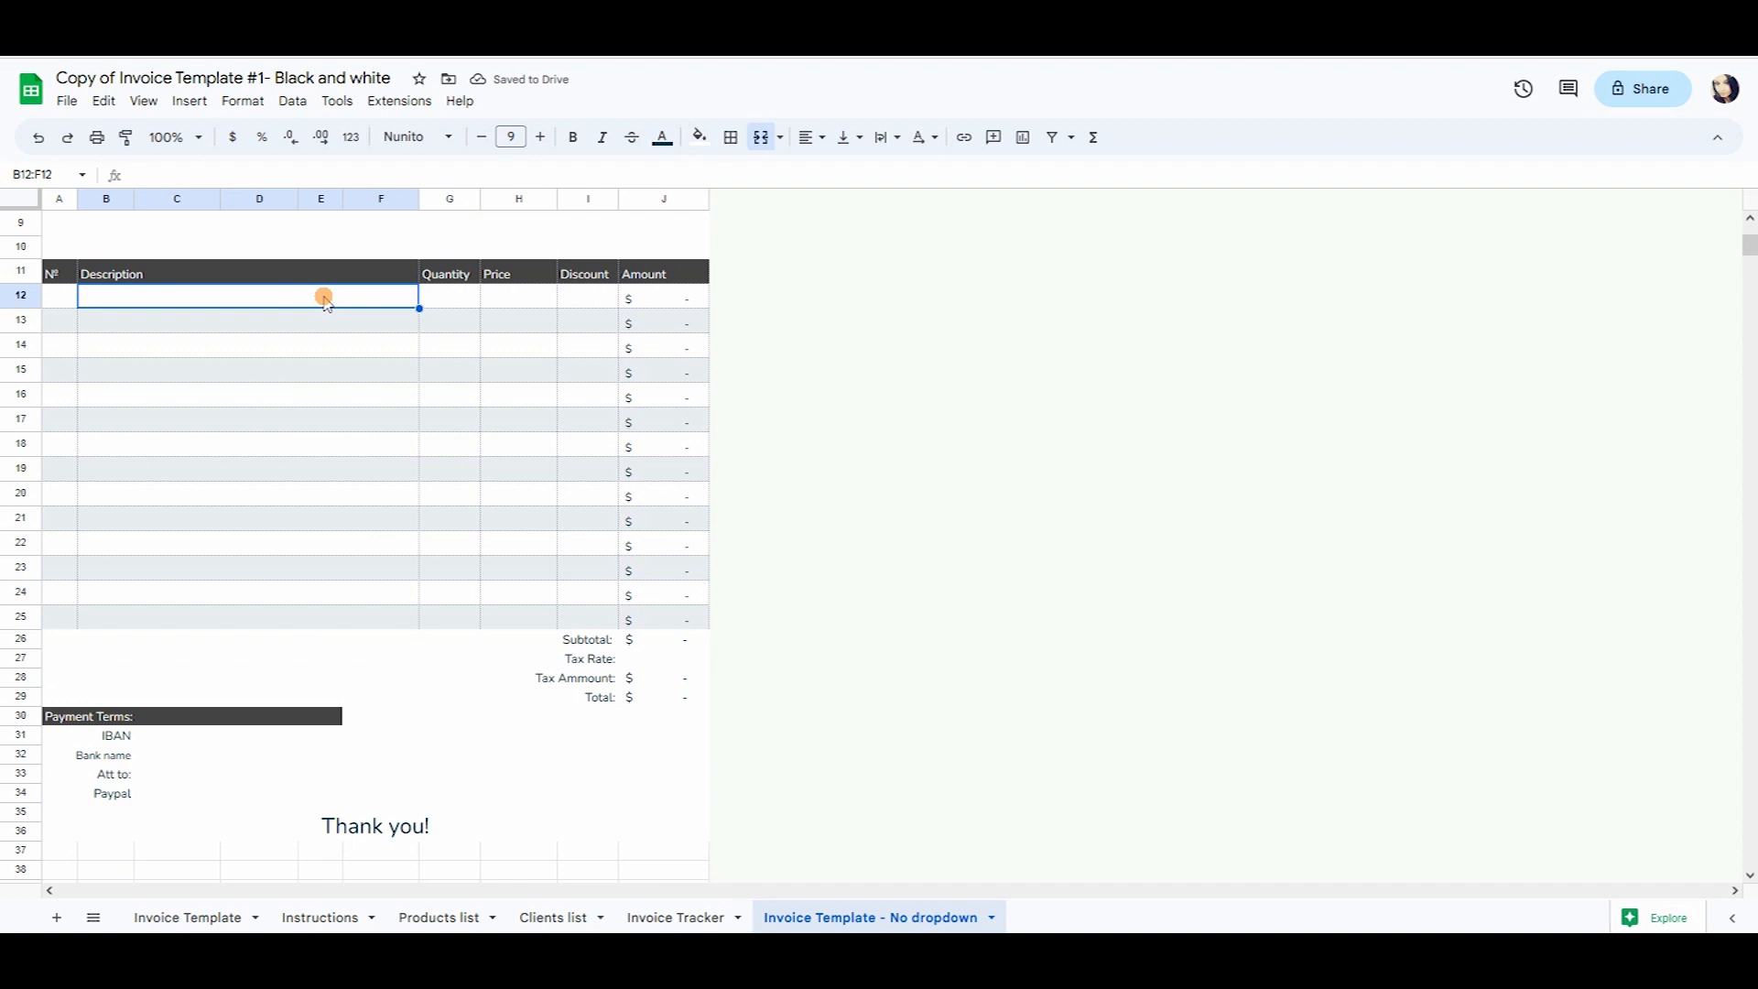
pyautogui.write('tem 1')
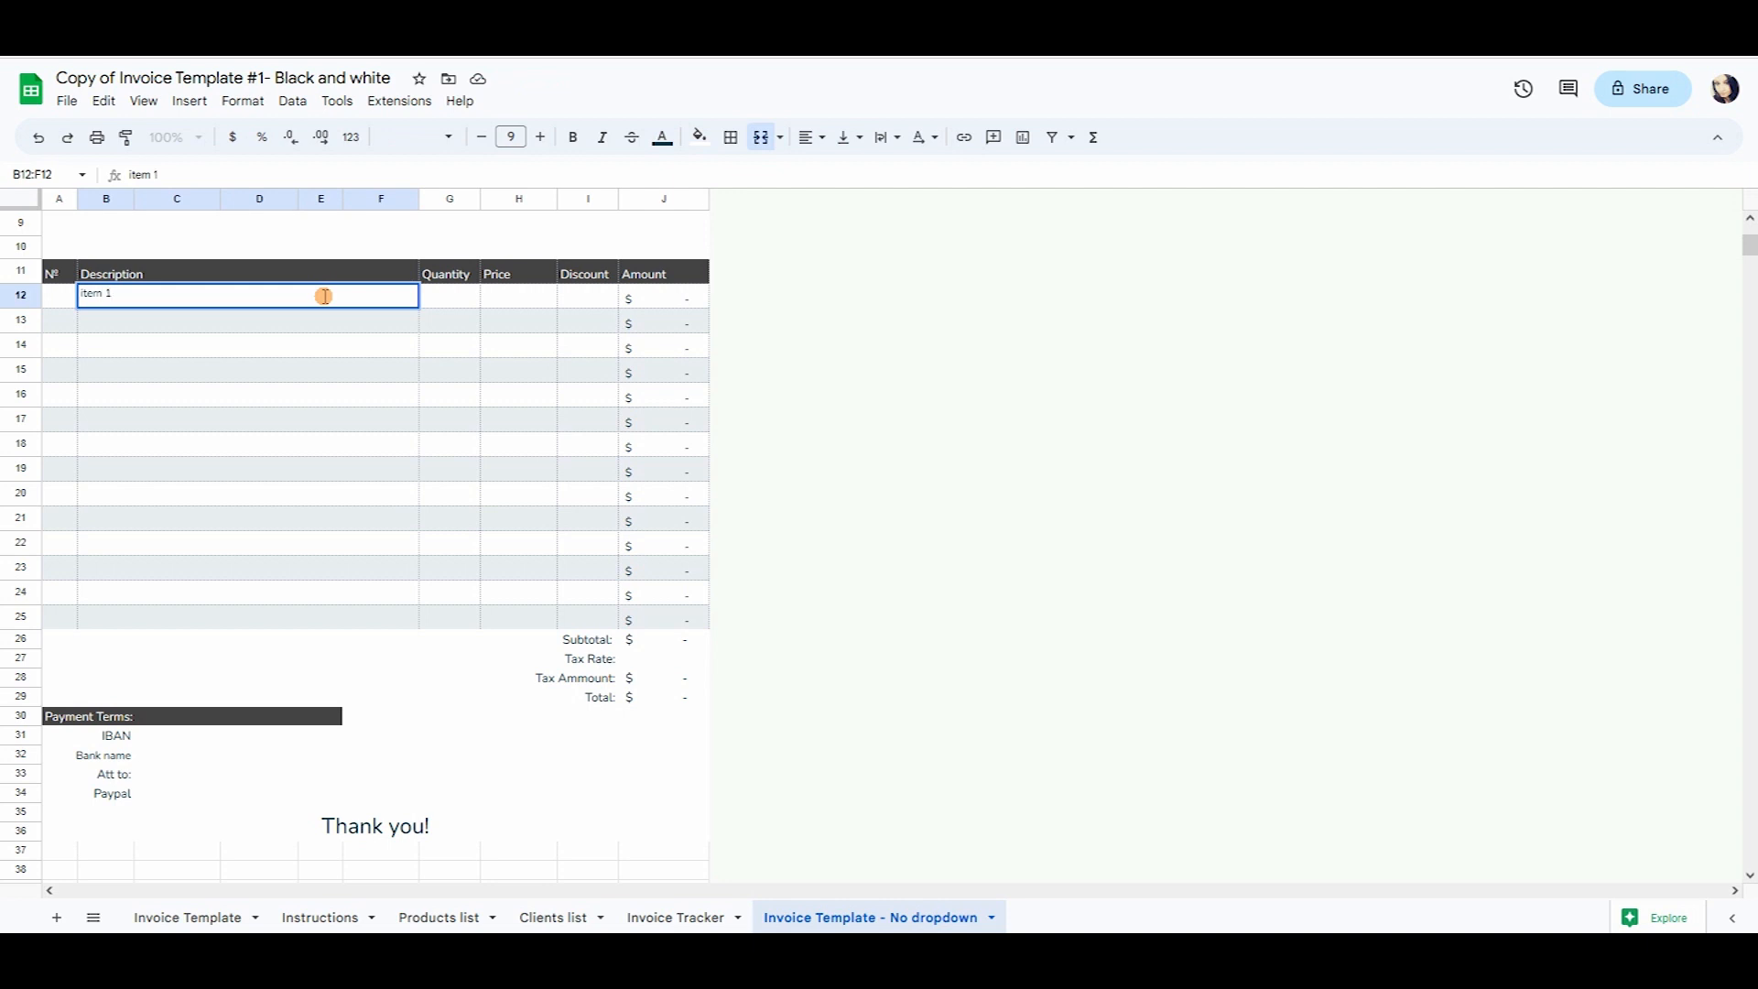
pyautogui.press('Return')
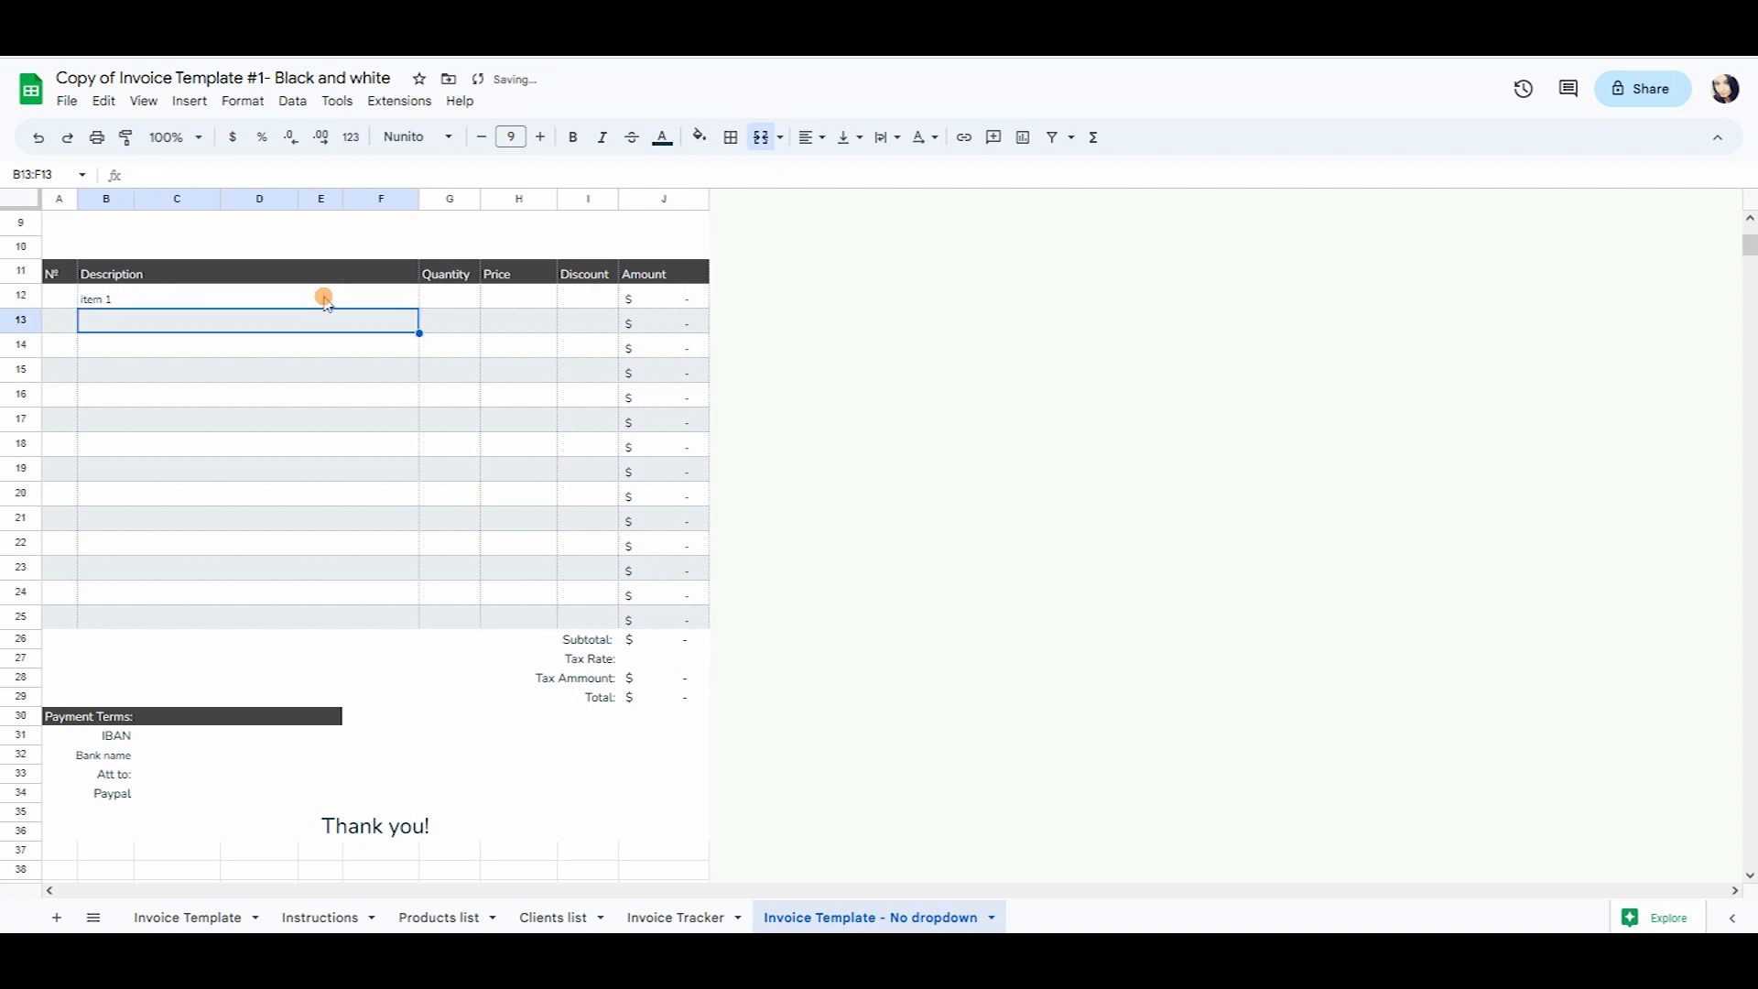
pyautogui.click(488, 298)
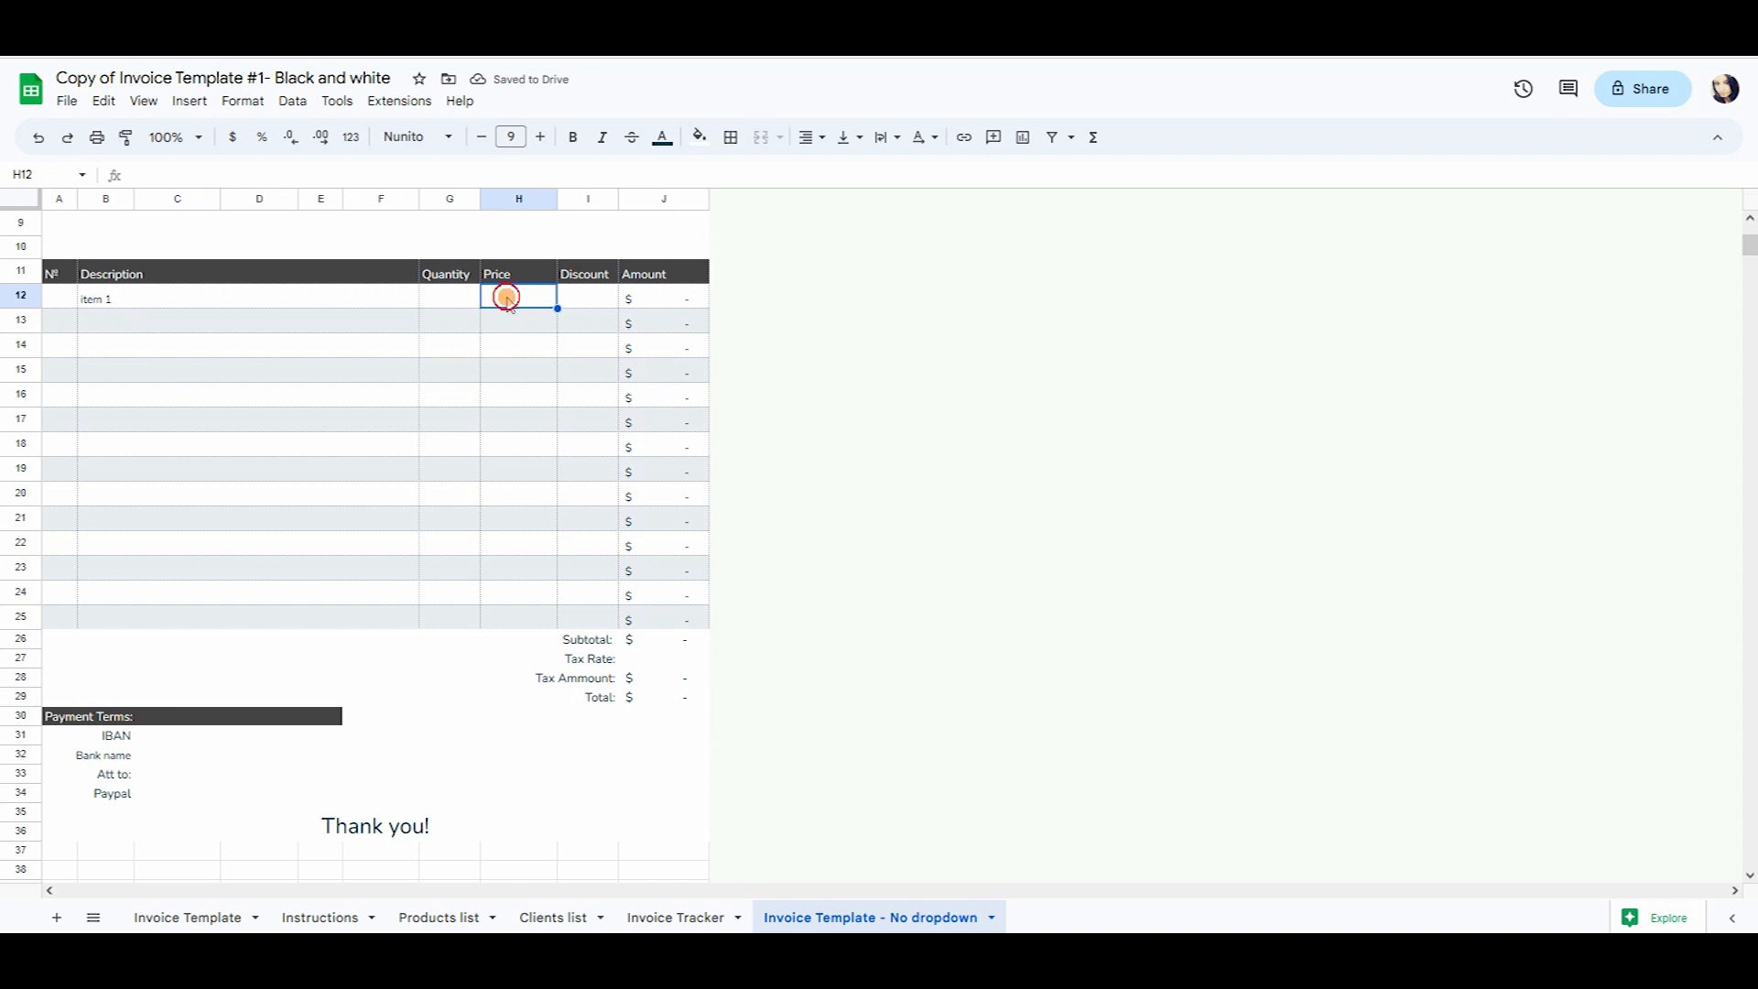
pyautogui.click(691, 298)
pyautogui.moveTo(694, 325); pyautogui.dragTo(714, 617)
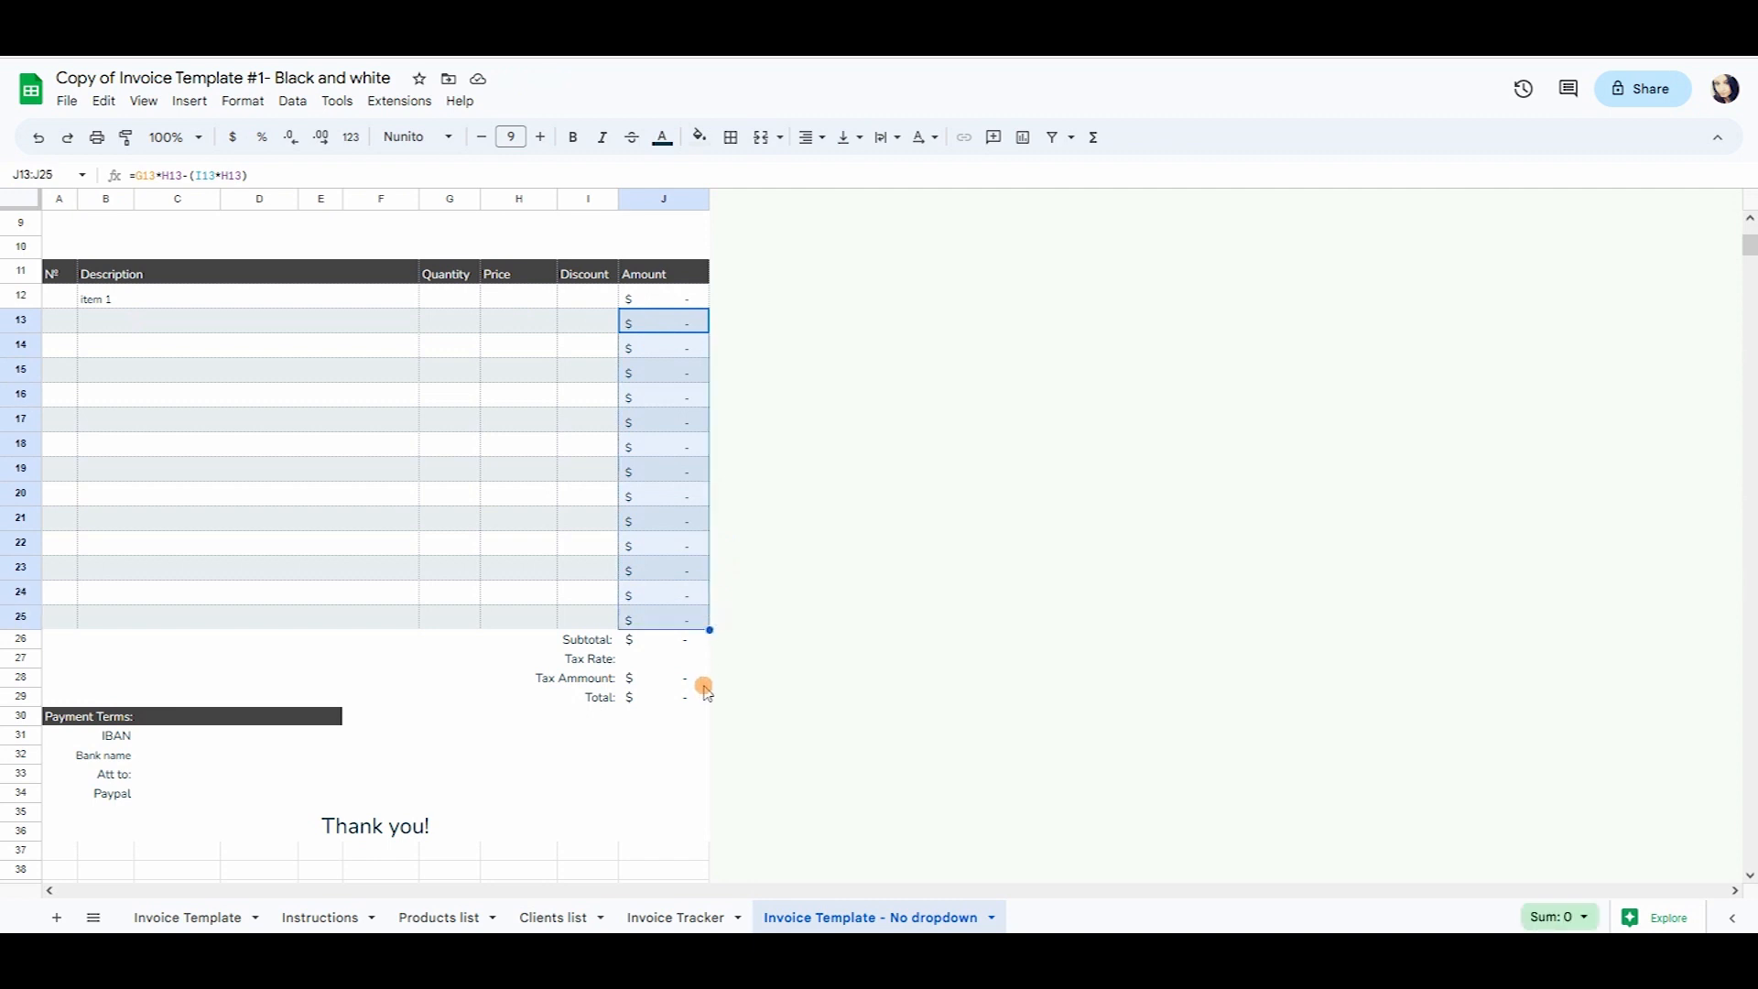
pyautogui.click(660, 300)
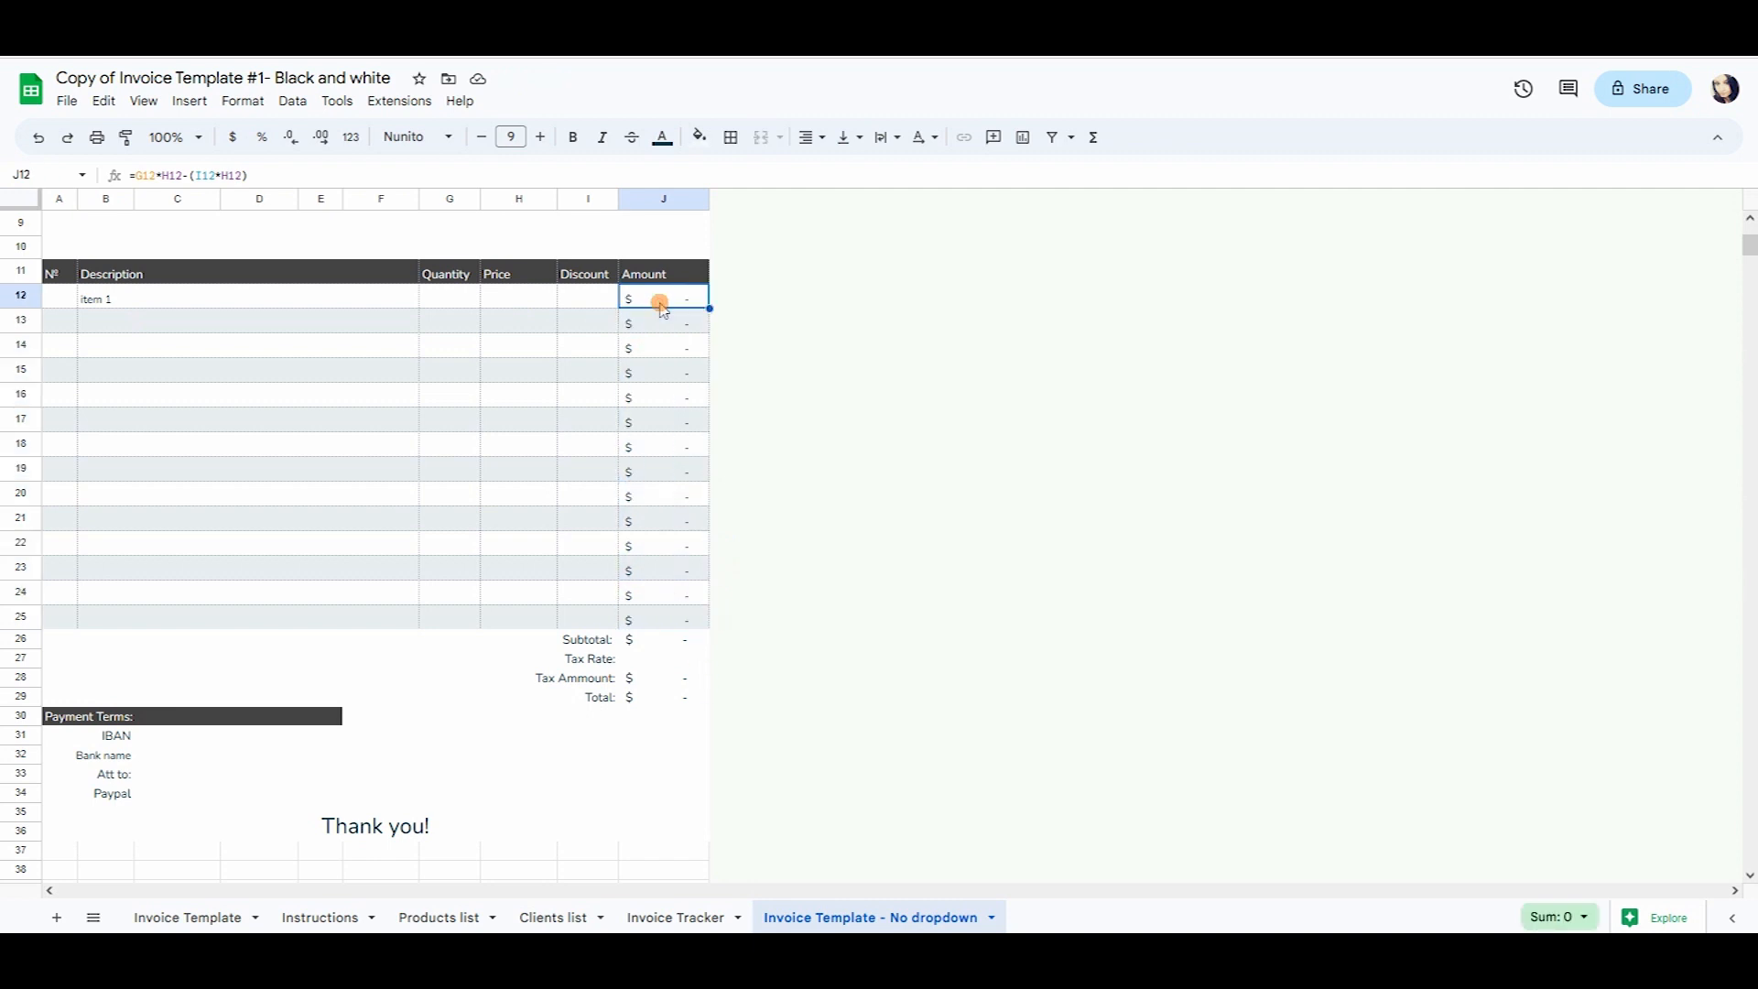
pyautogui.write('1')
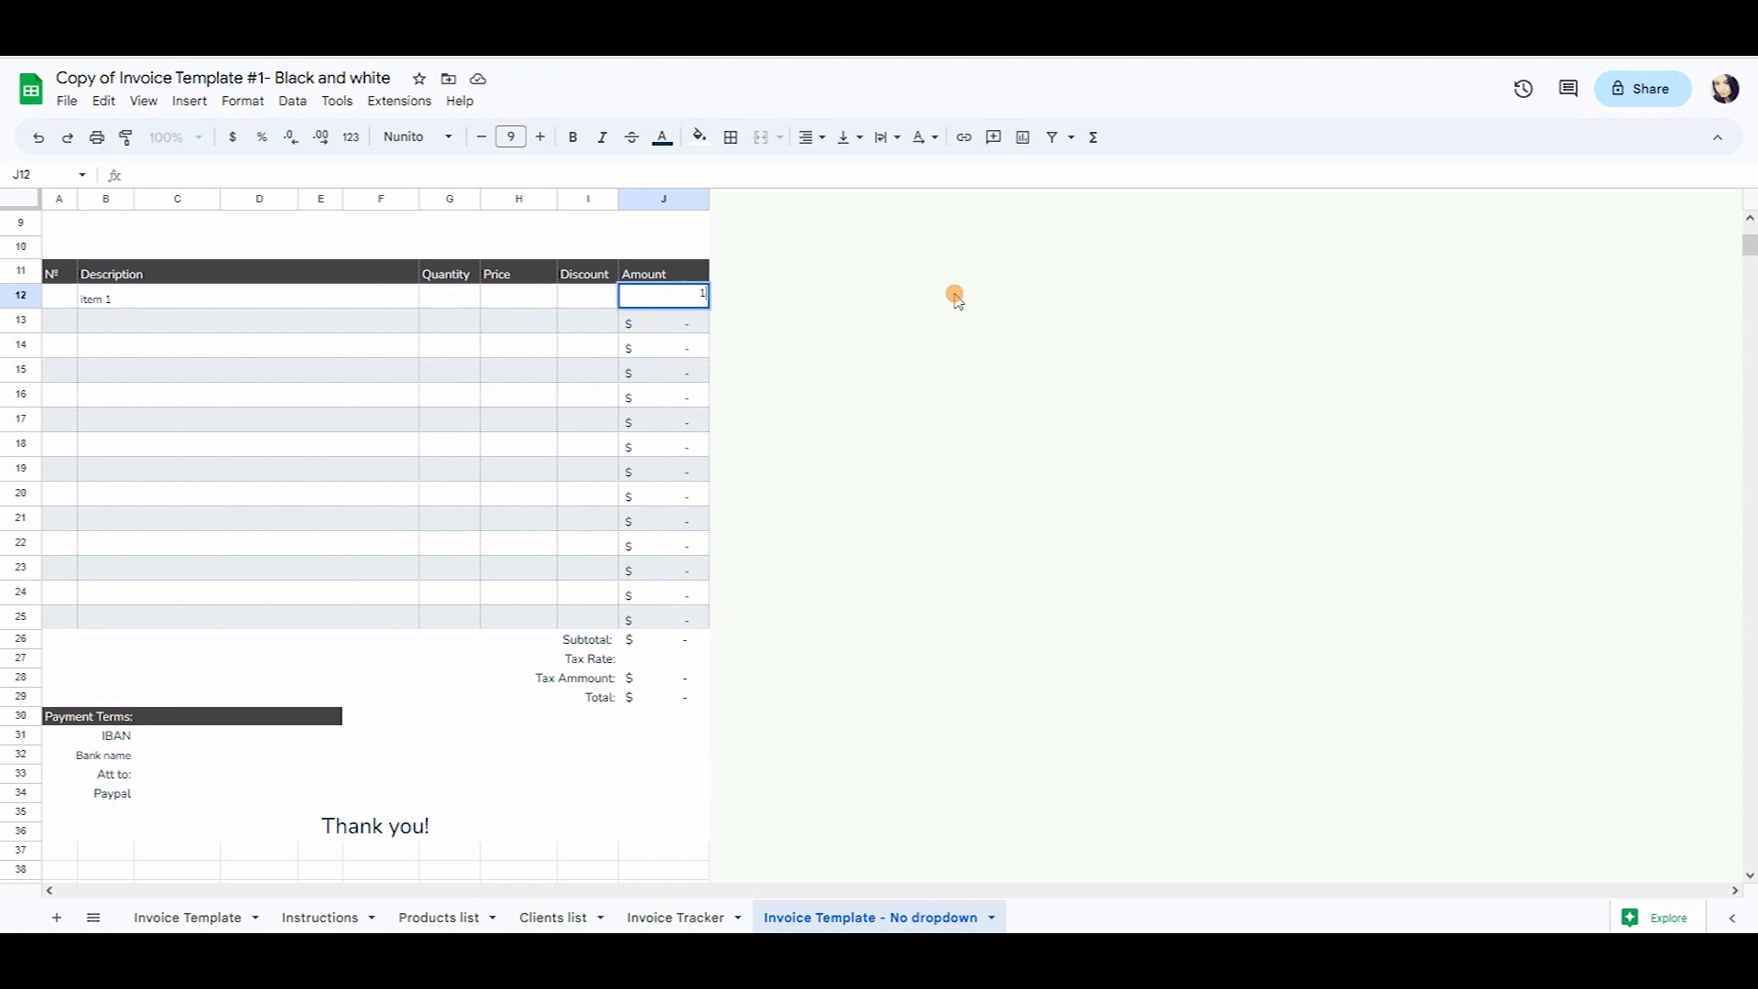
pyautogui.press('Return')
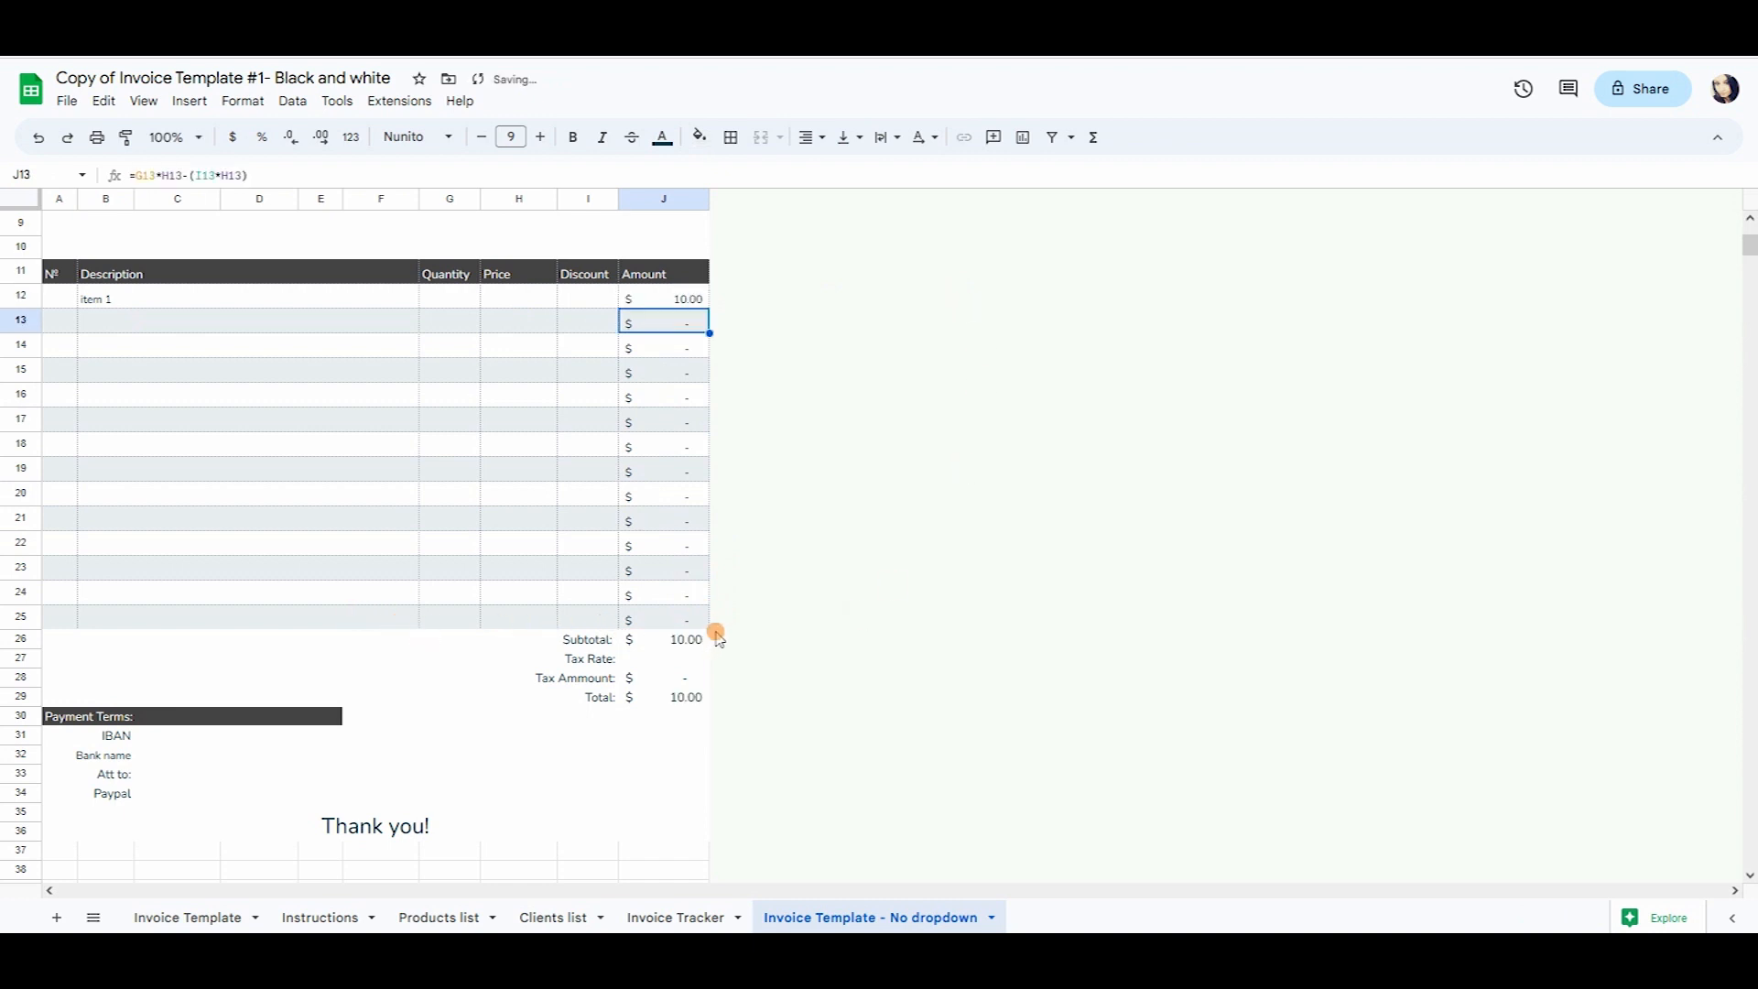
# Set the tax rate to 10% and confirm the Subtotal and Total formulas give 11.00.
pyautogui.click(689, 640)
pyautogui.click(694, 658)
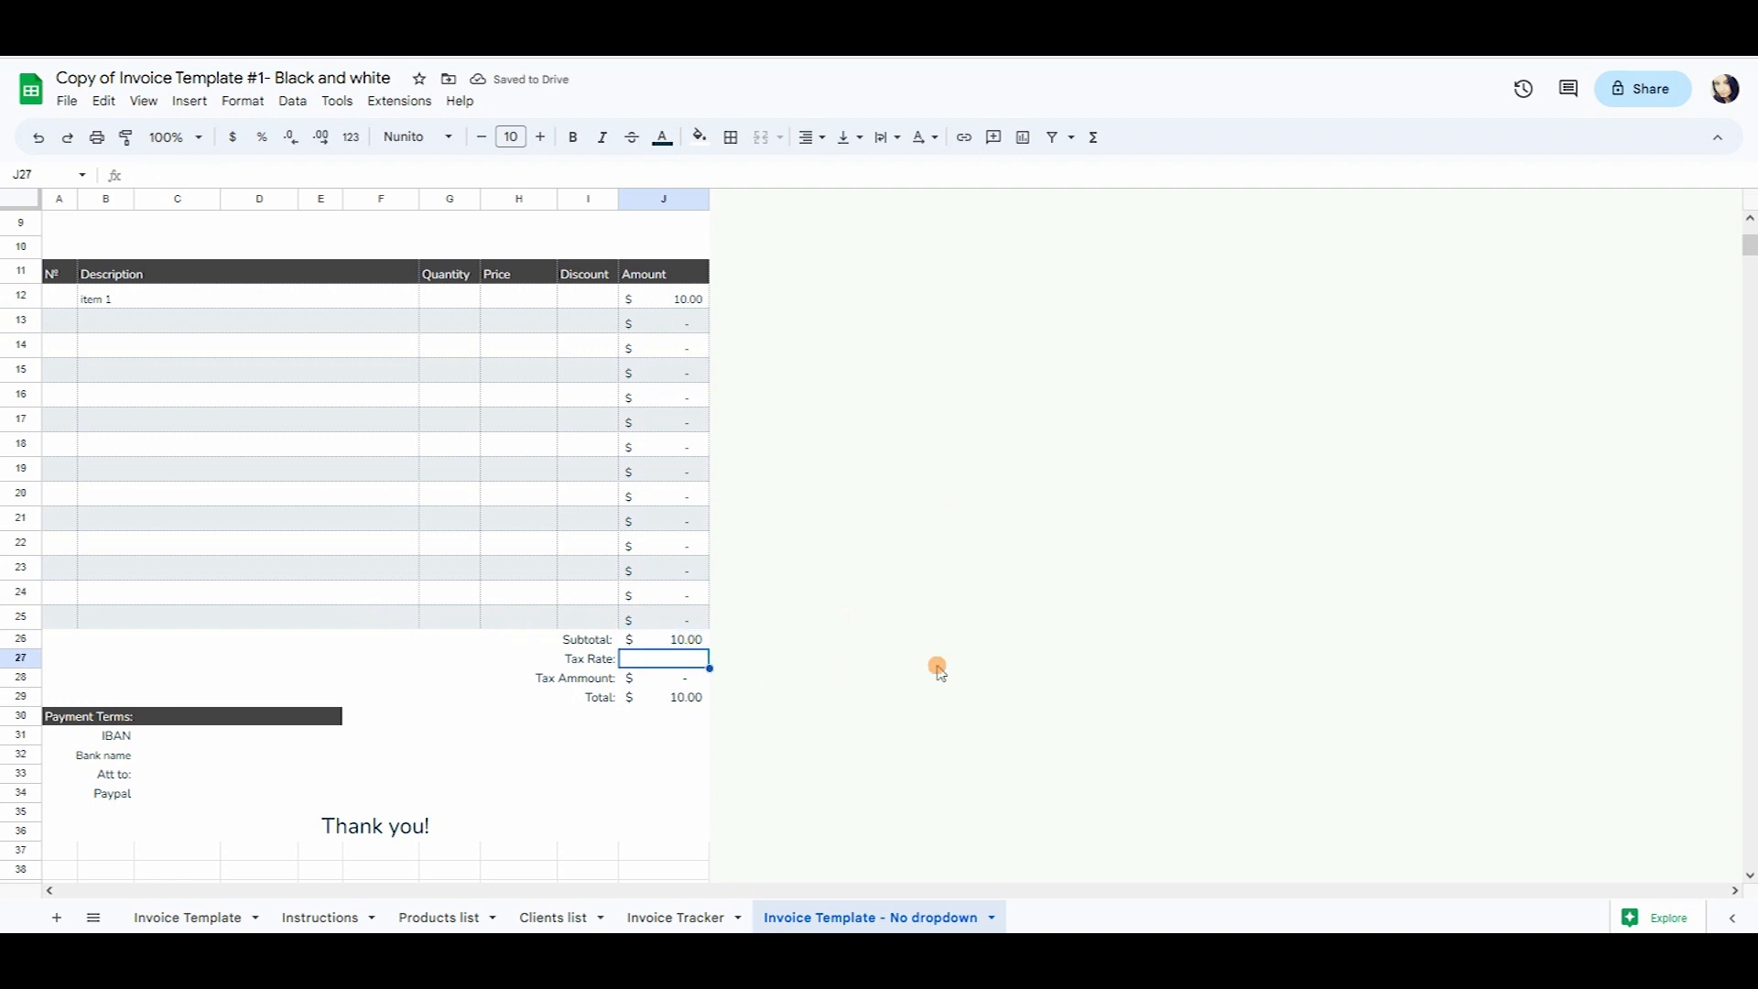
pyautogui.write('10')
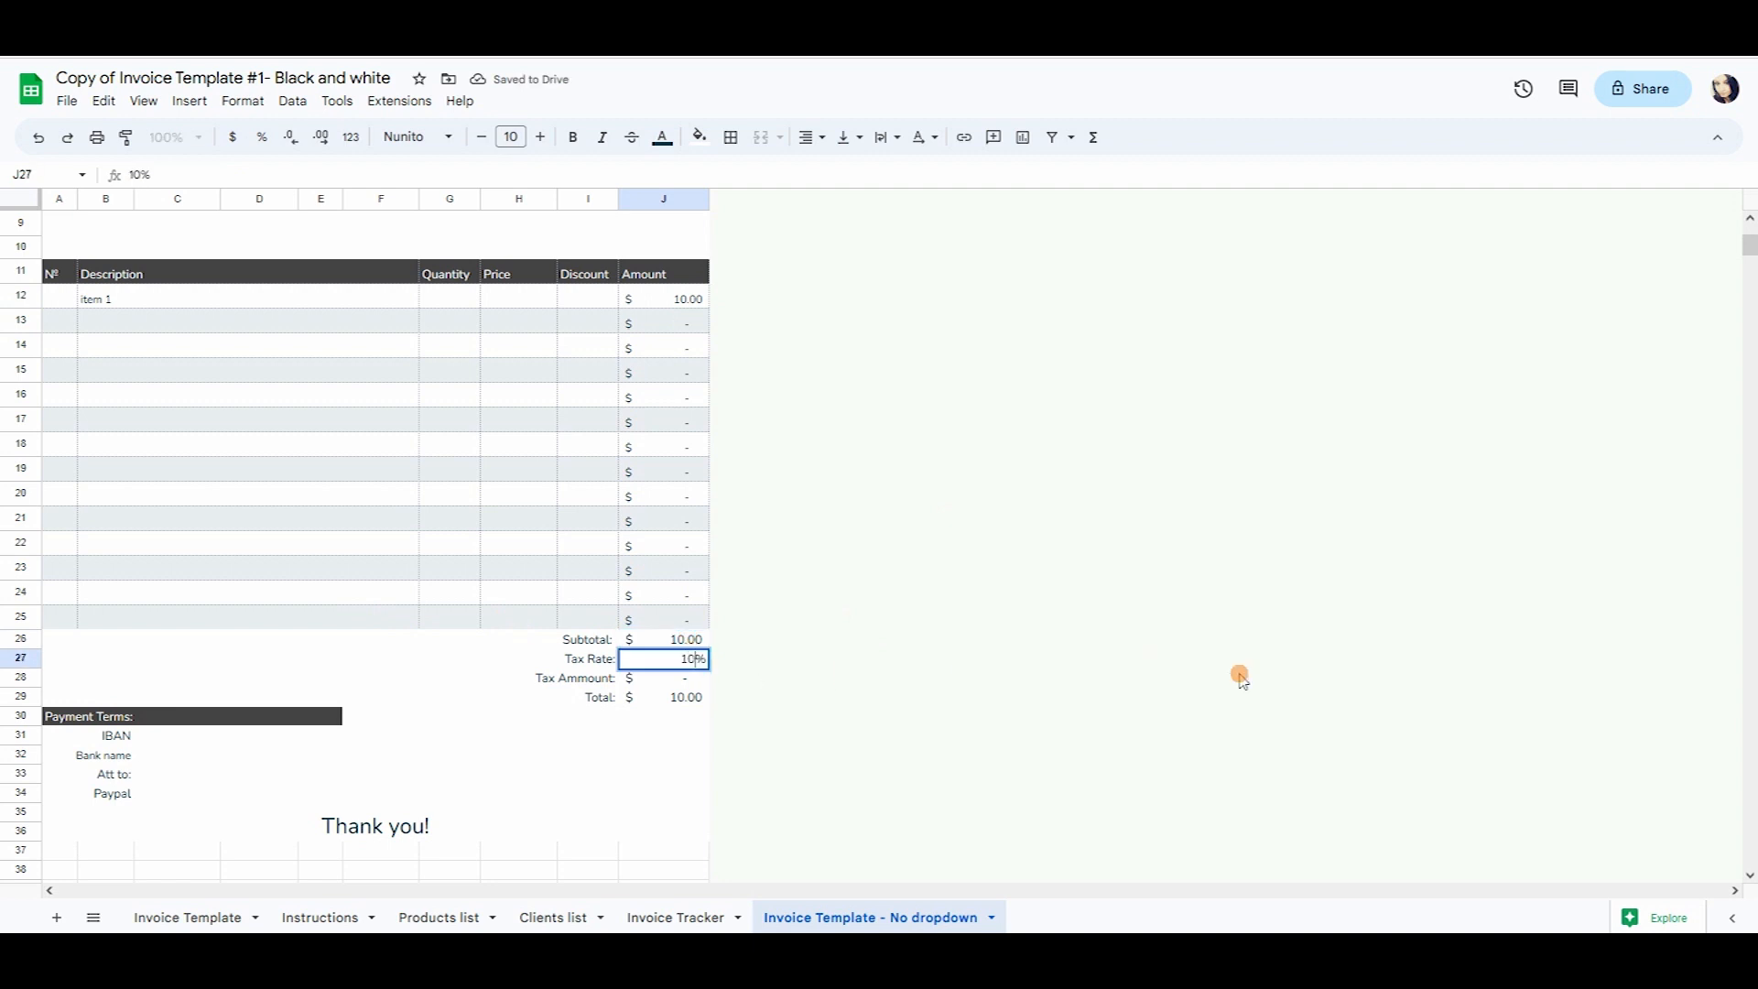
pyautogui.press('Return')
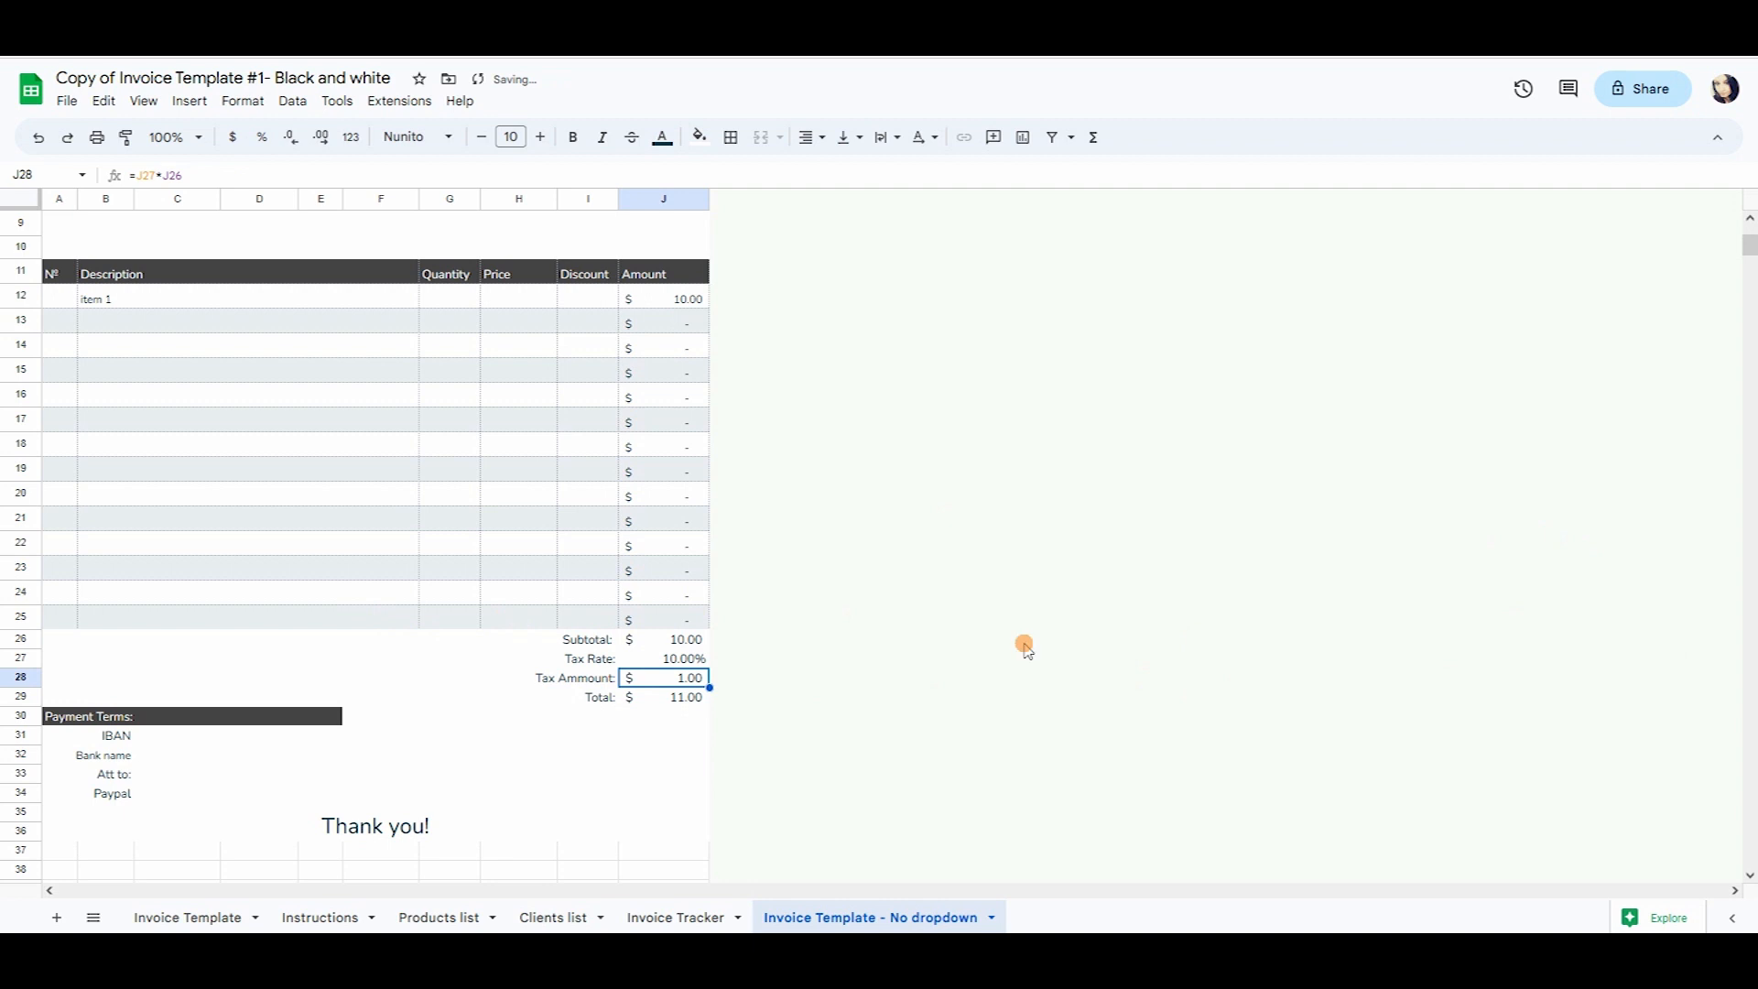
pyautogui.click(510, 818)
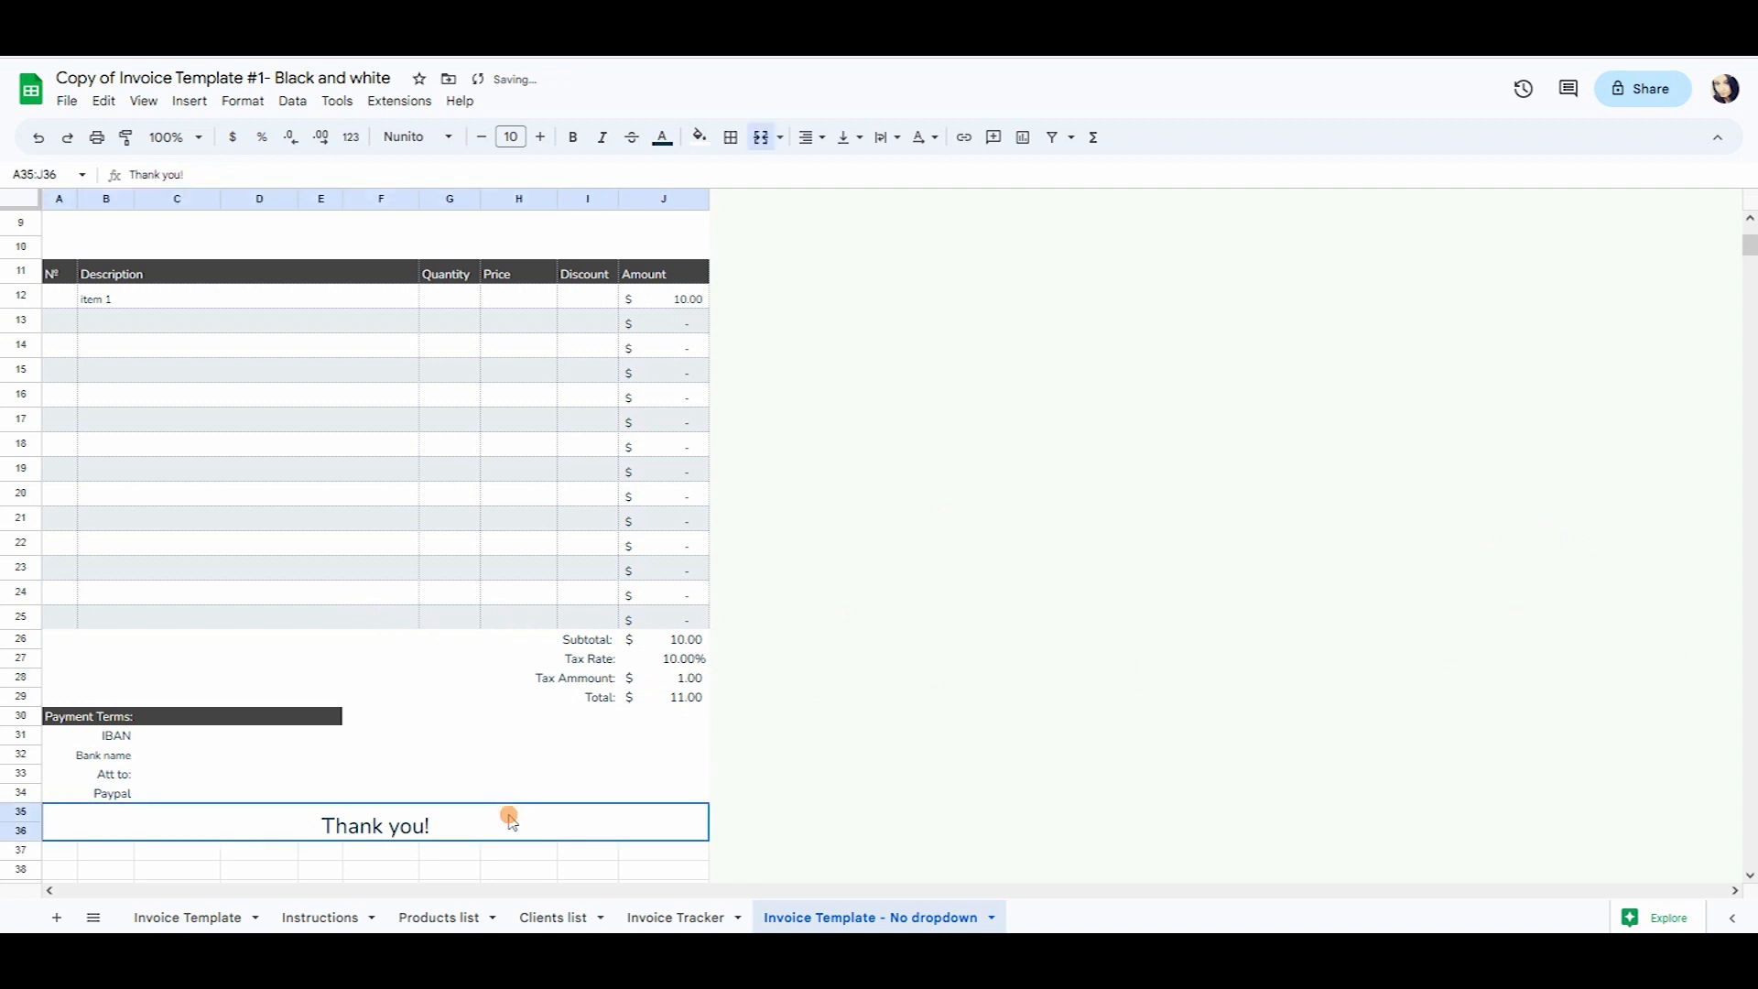
pyautogui.click(682, 699)
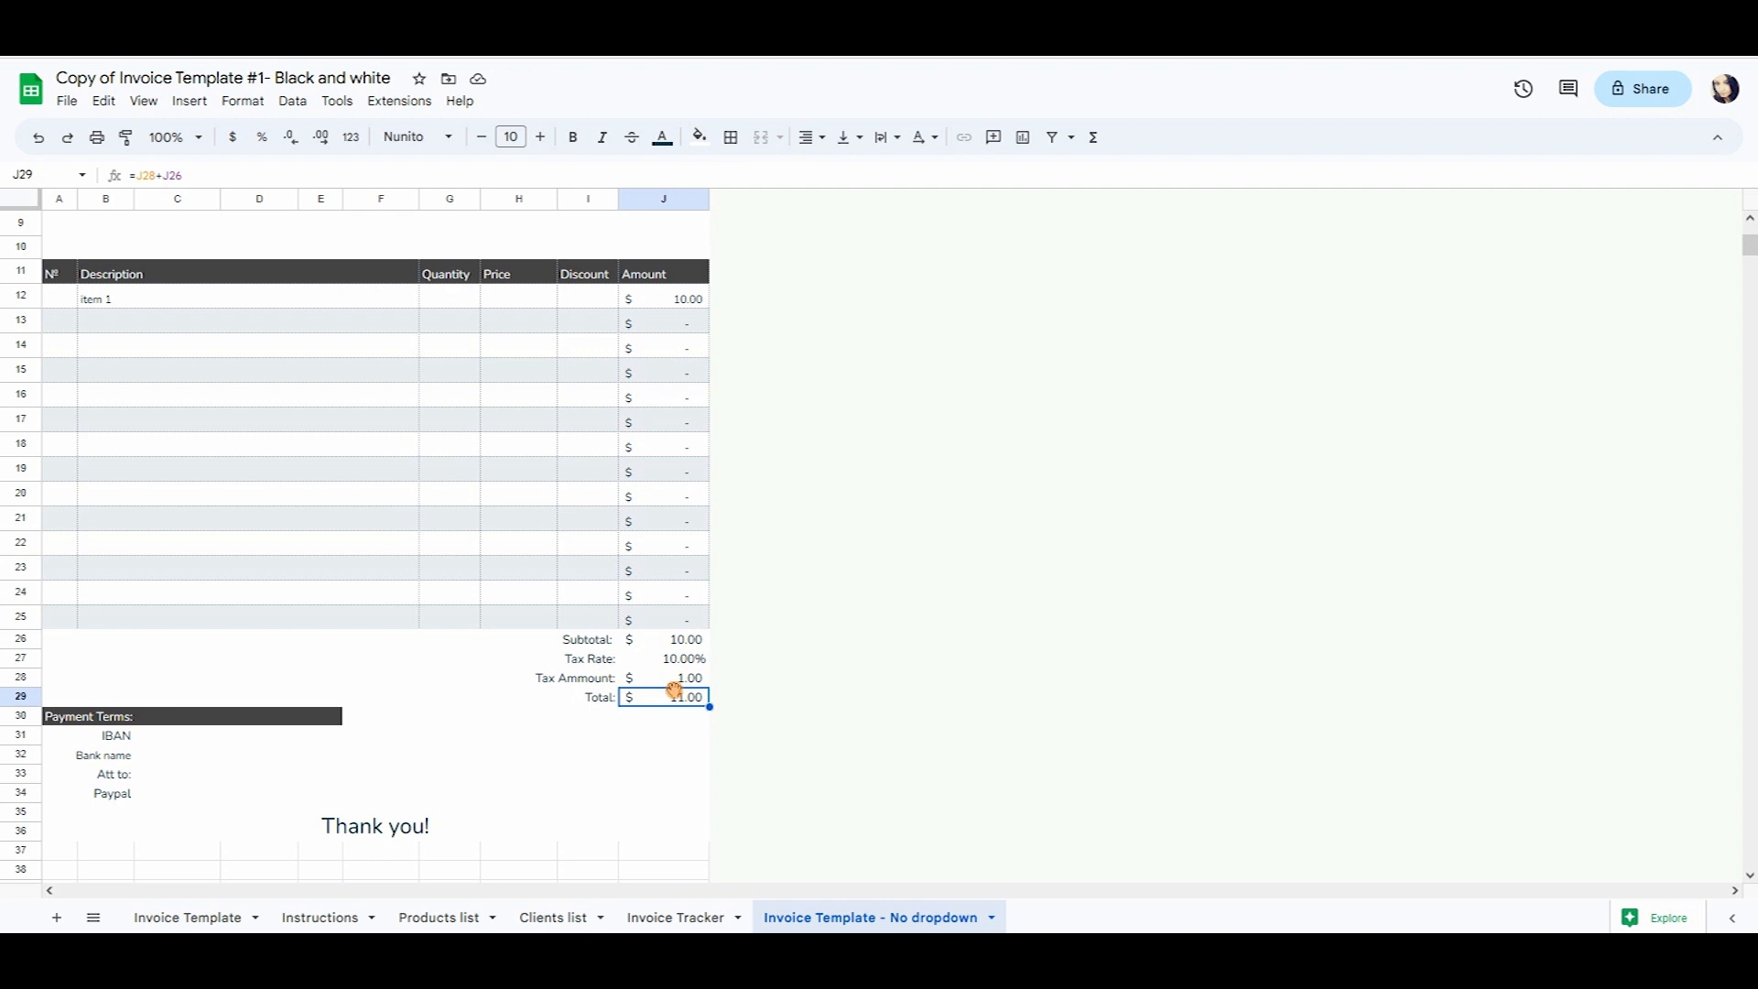
pyautogui.scroll(5, 674, 689)
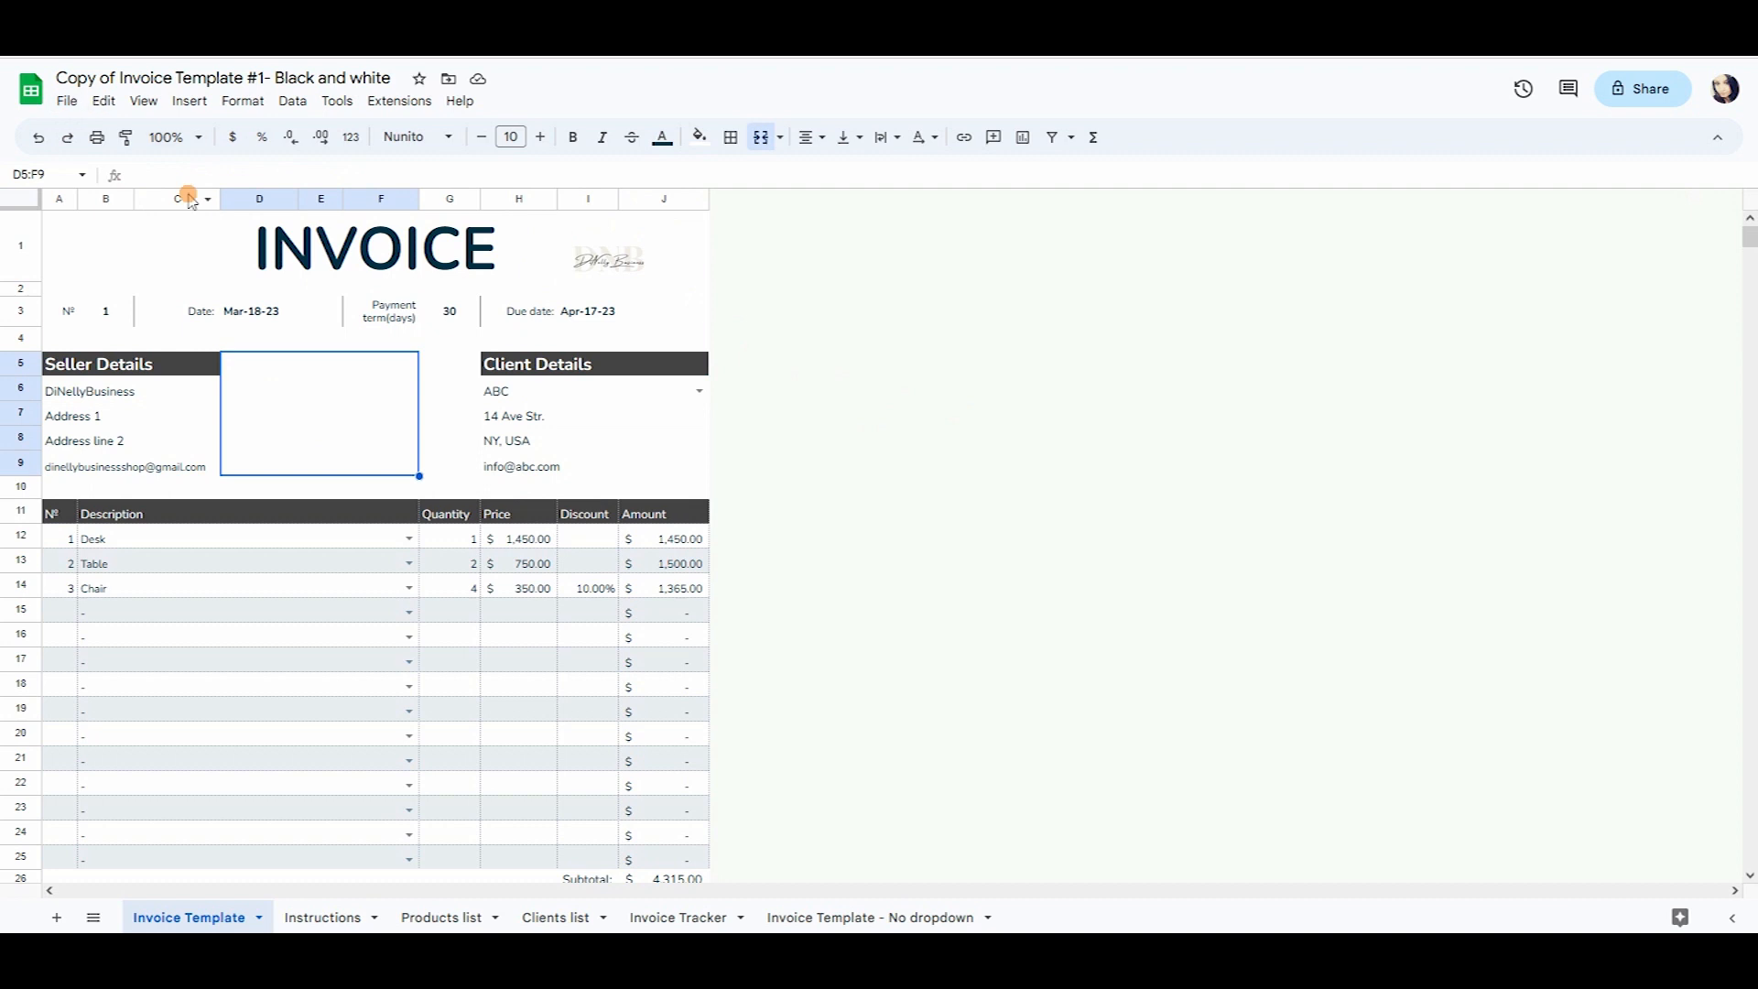
# Open Print settings and preview printing the whole workbook.
pyautogui.click(66, 101)
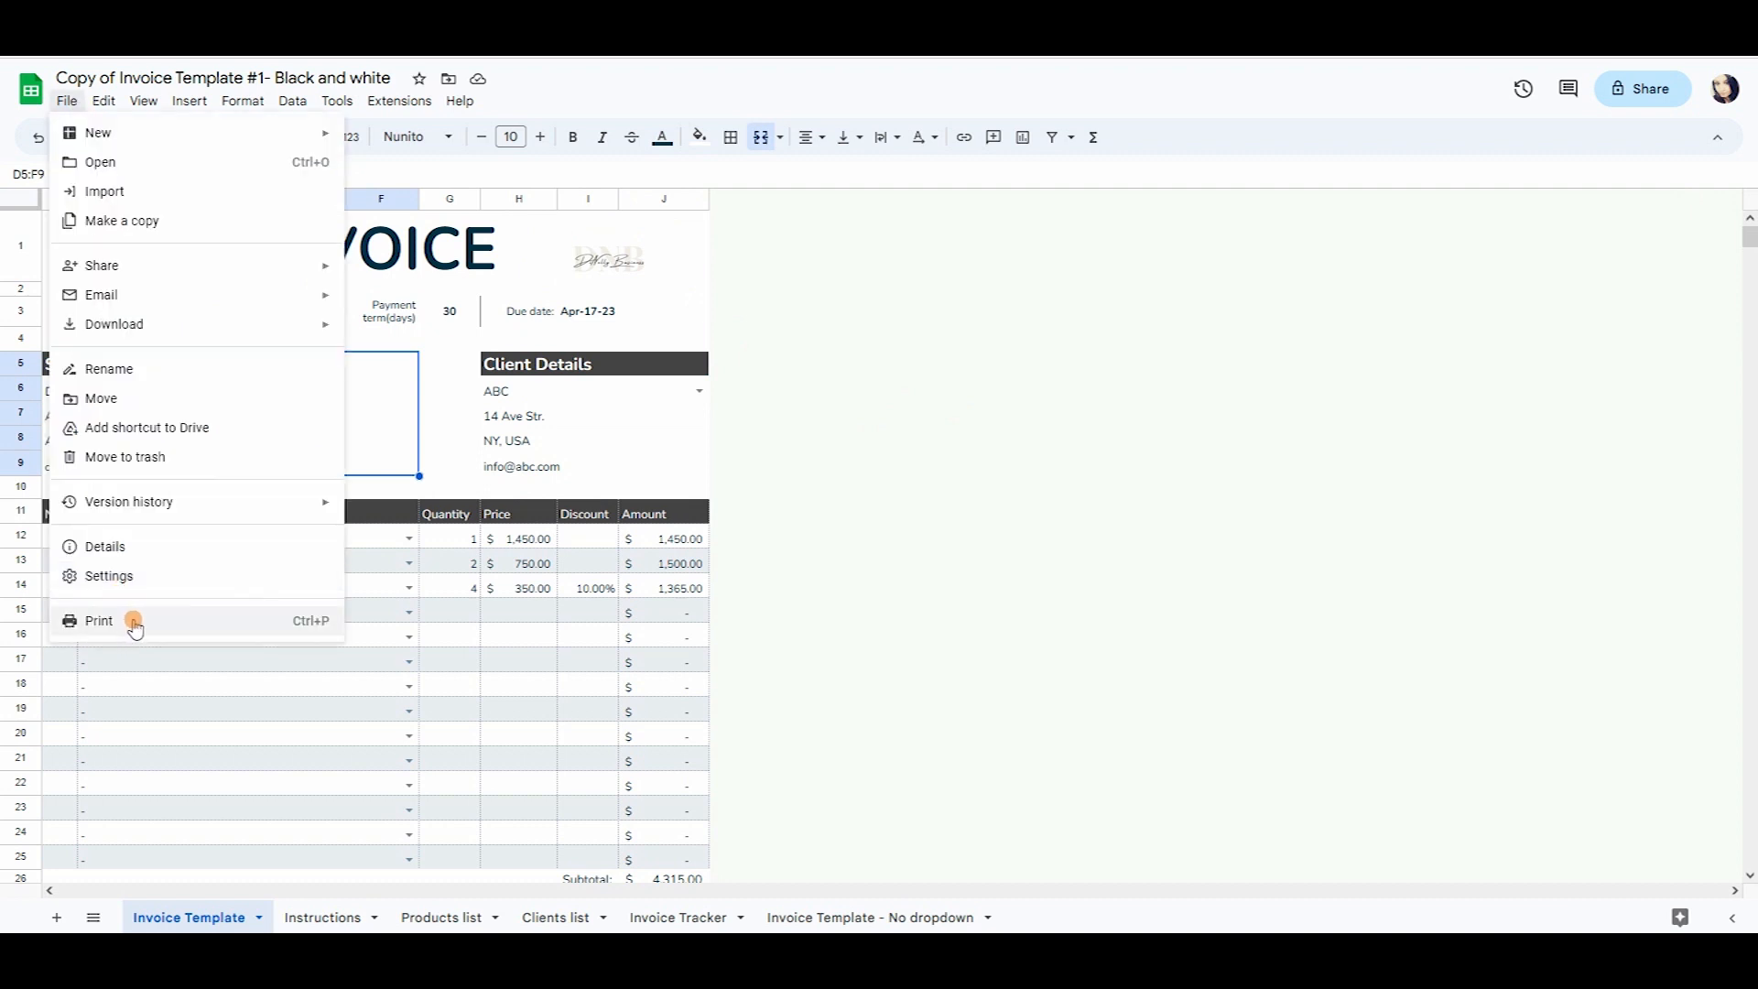
pyautogui.click(99, 621)
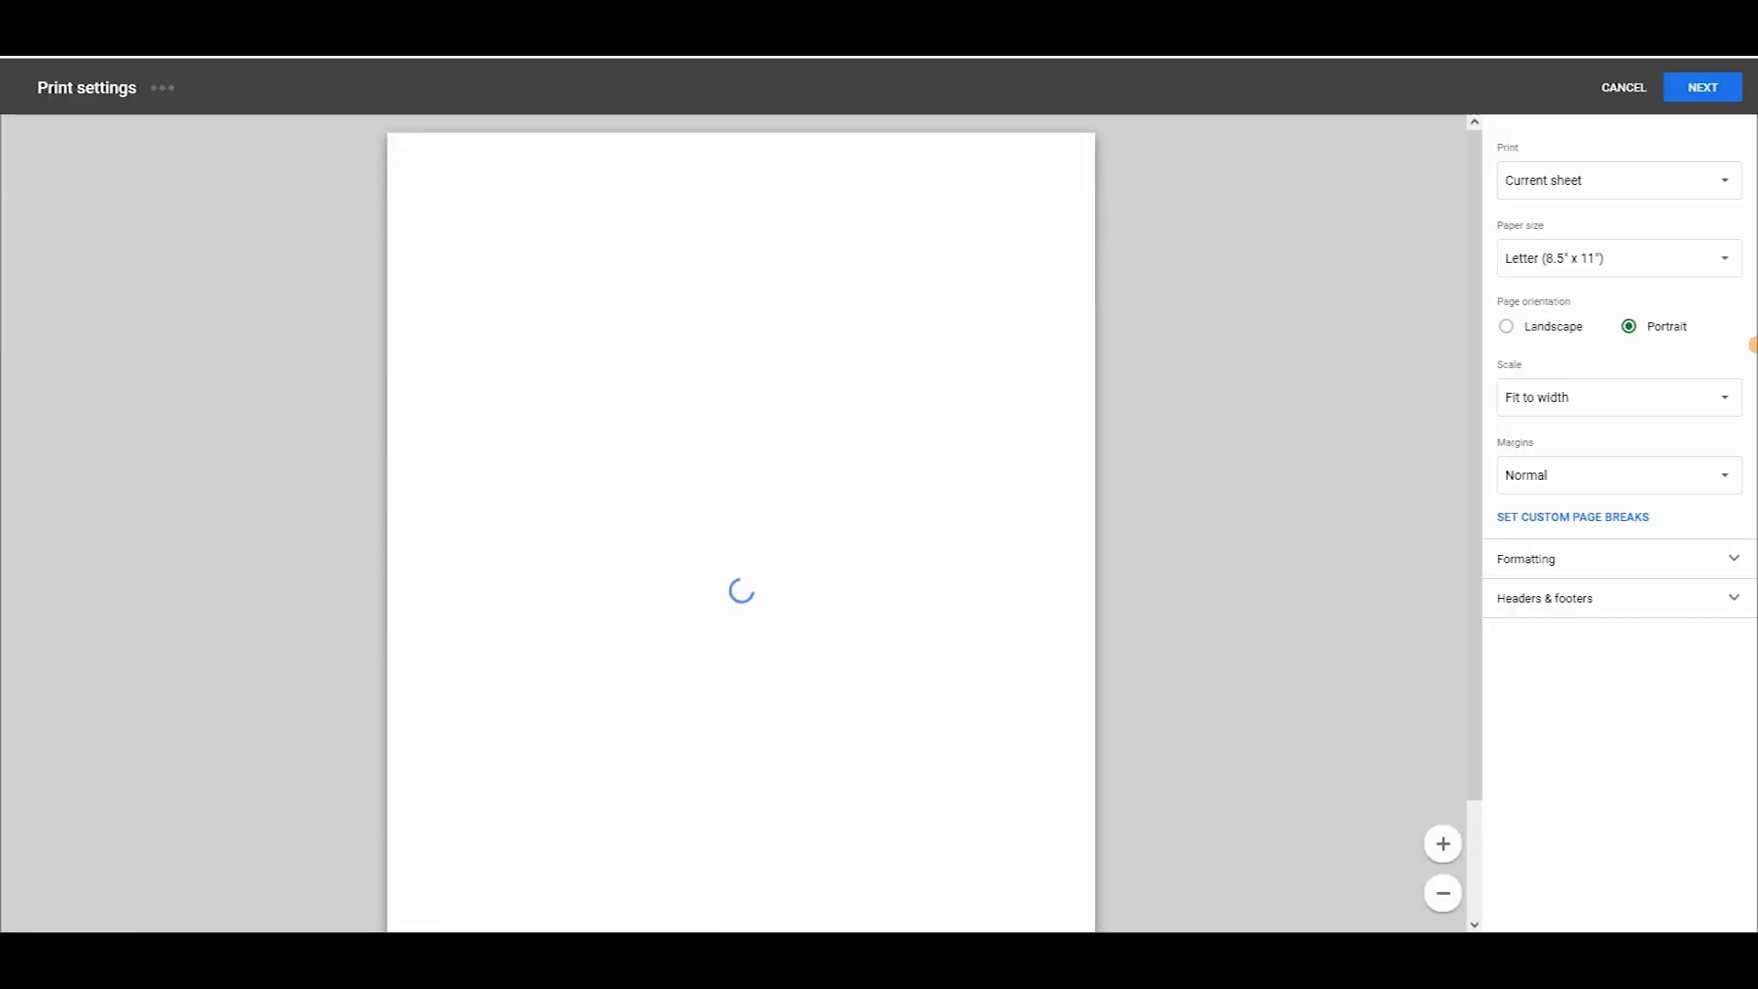
pyautogui.scroll(-2, 1140, 408)
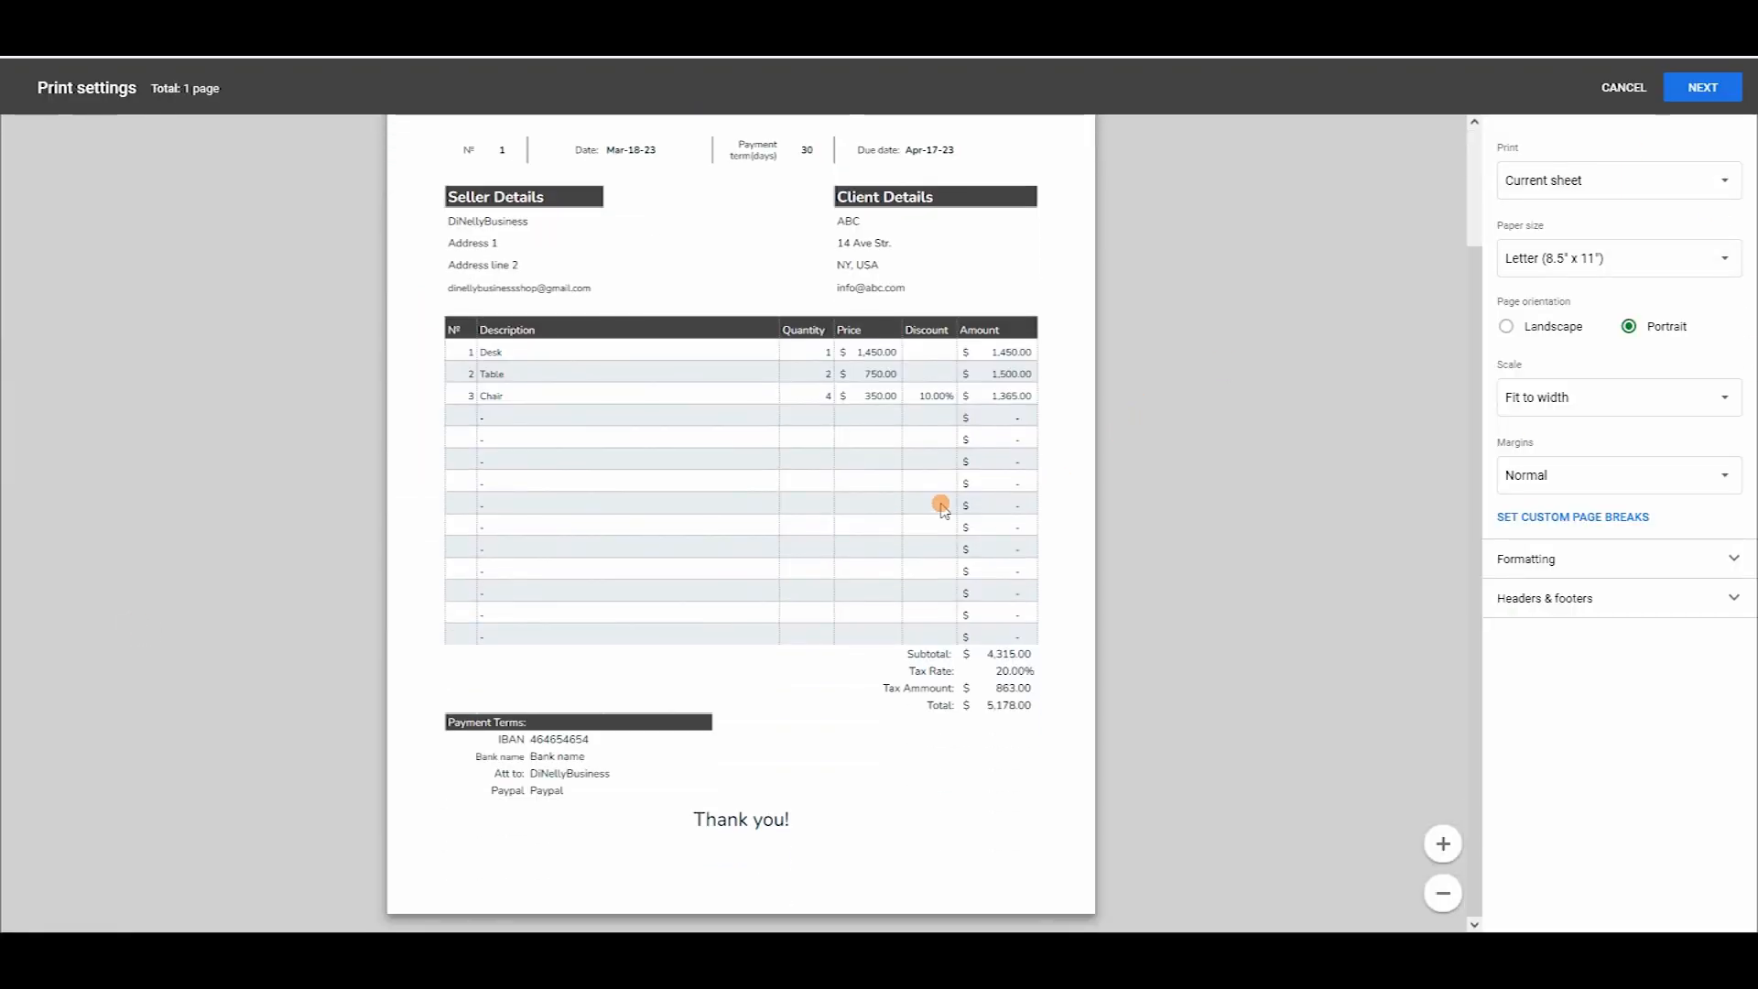
pyautogui.scroll(2, 925, 503)
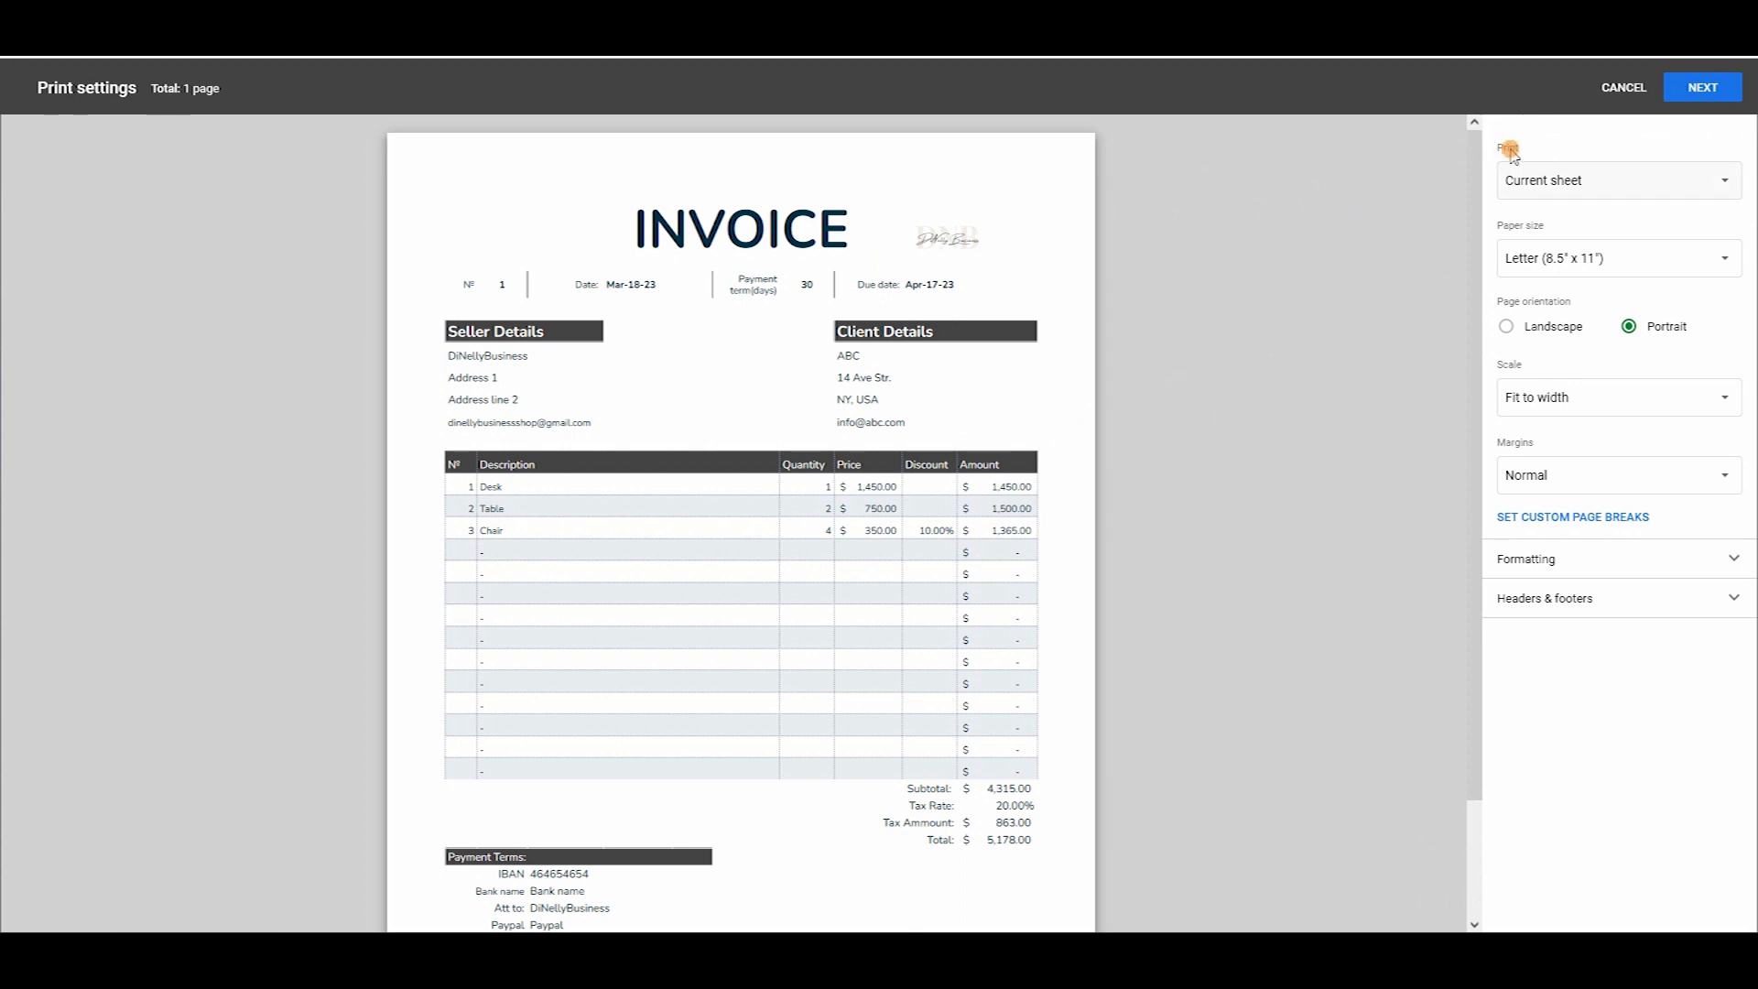
pyautogui.click(1562, 186)
pyautogui.click(1696, 180)
pyautogui.click(1701, 179)
pyautogui.click(1584, 208)
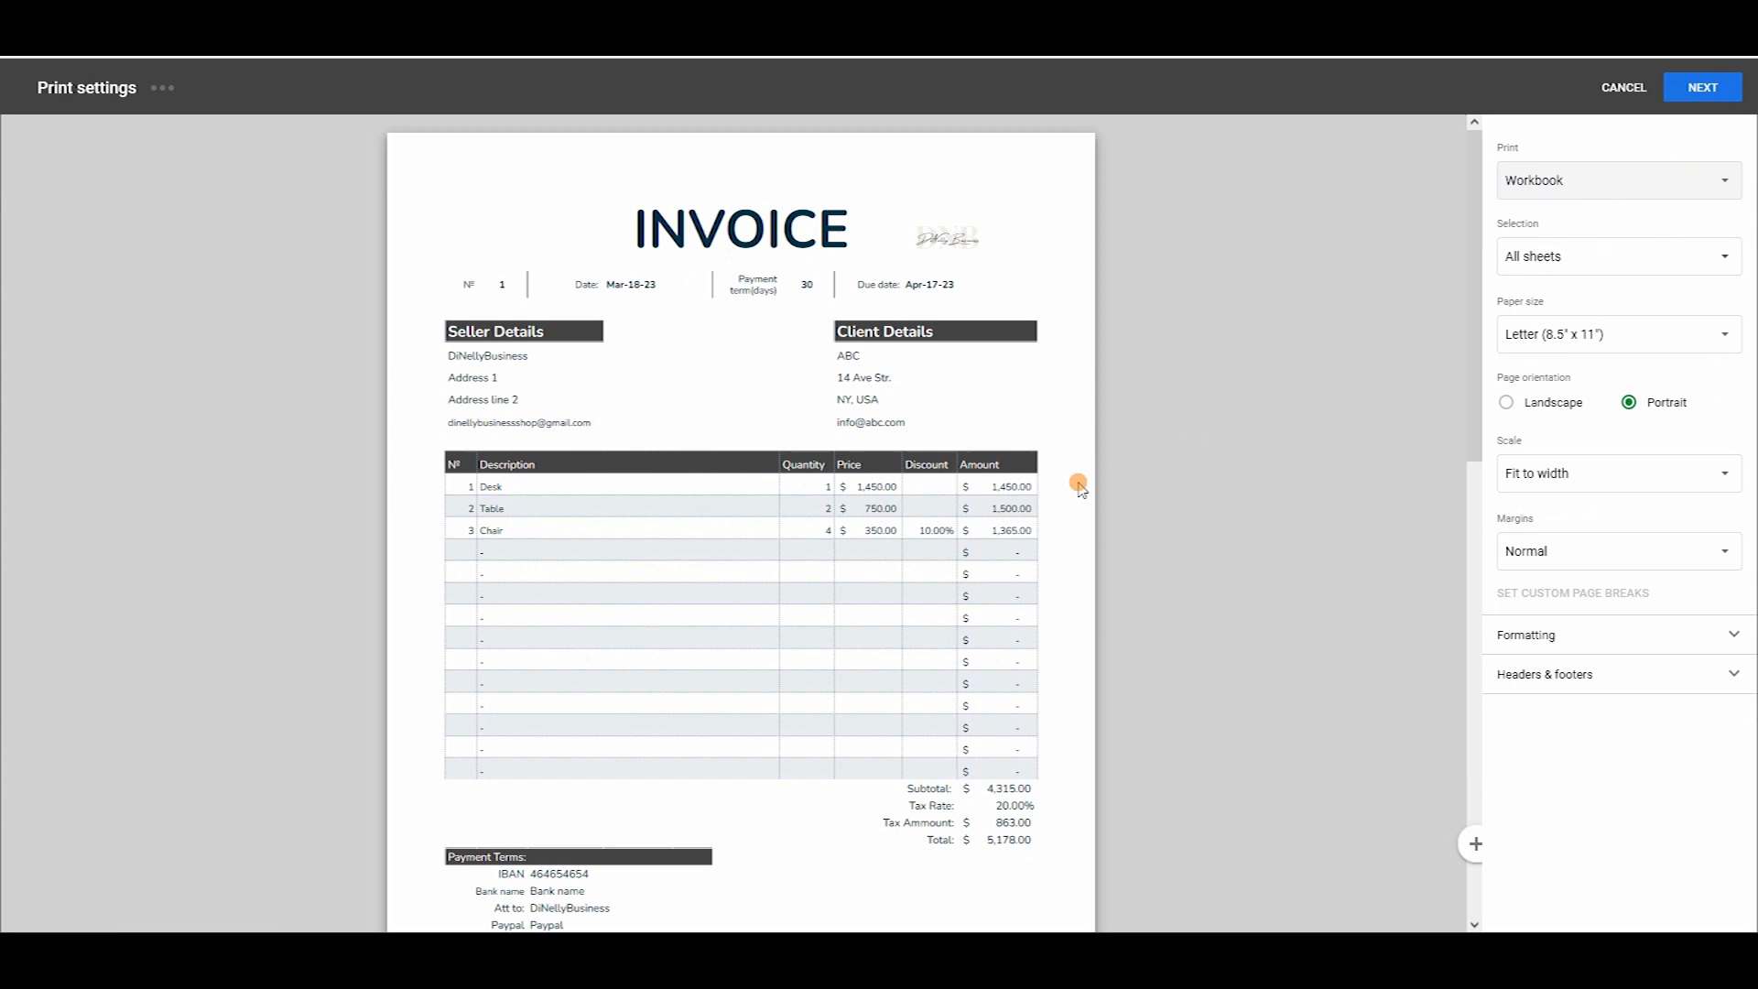
pyautogui.scroll(-4, 1090, 481)
pyautogui.scroll(-10, 1095, 480)
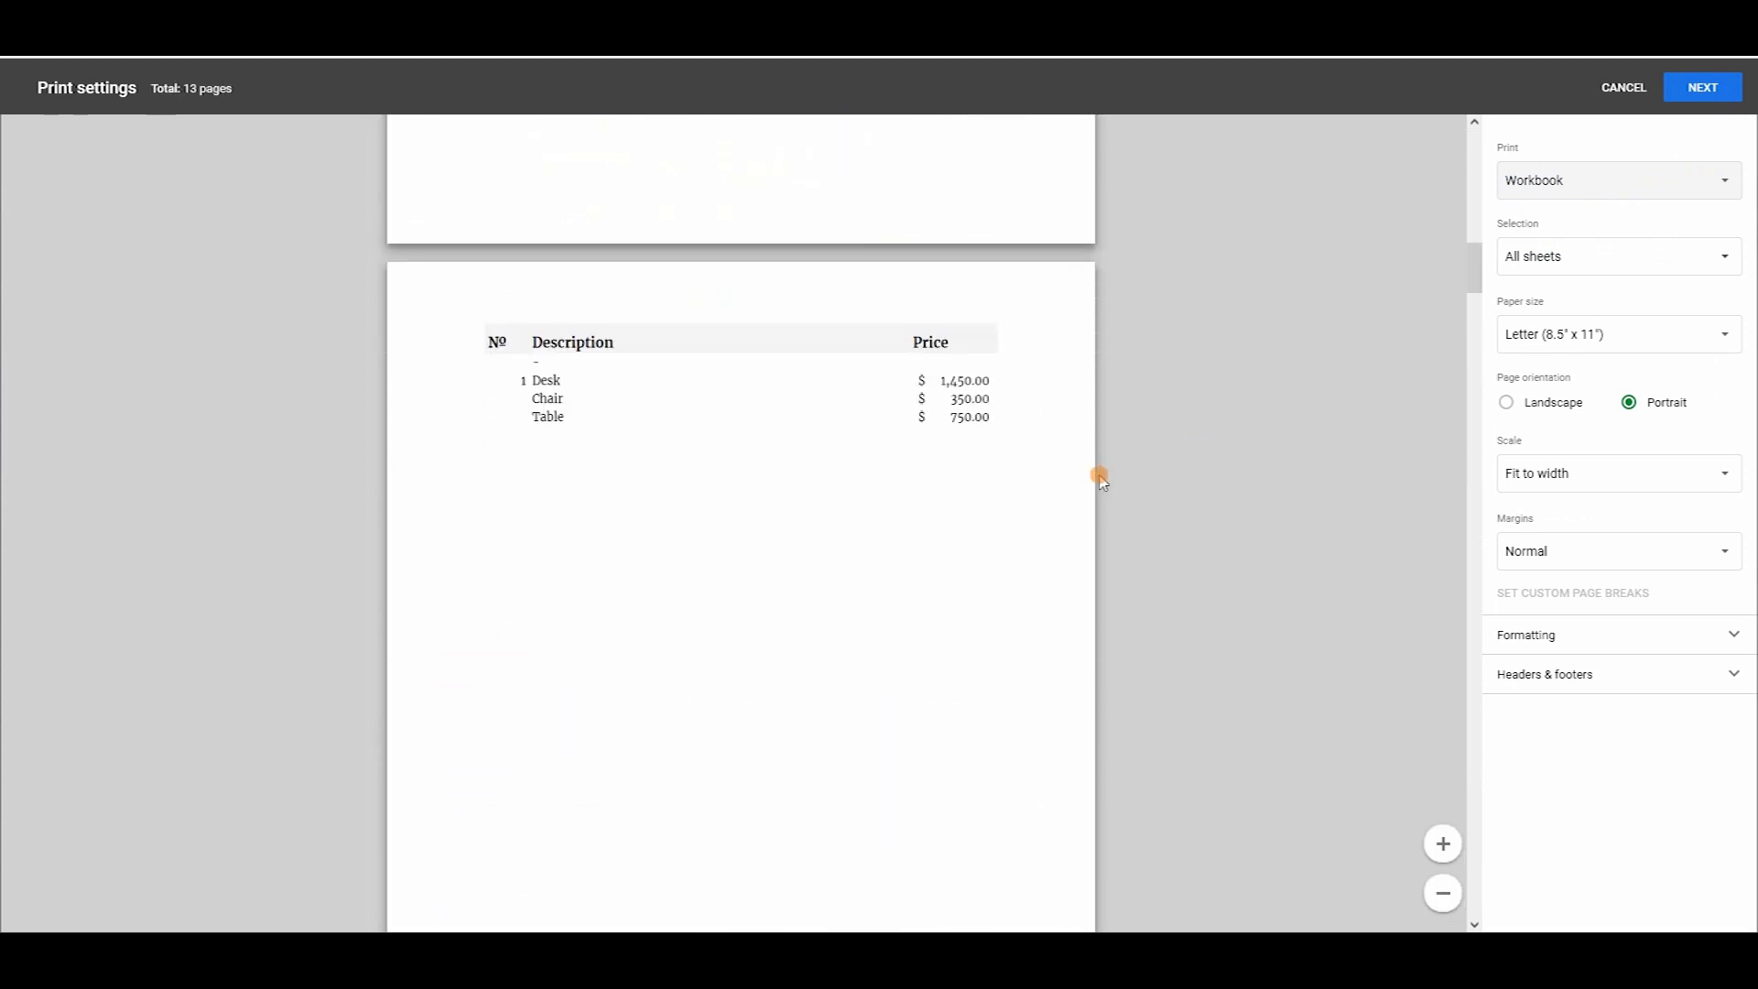
pyautogui.scroll(-5, 1097, 480)
pyautogui.moveTo(1475, 345); pyautogui.dragTo(1429, 112)
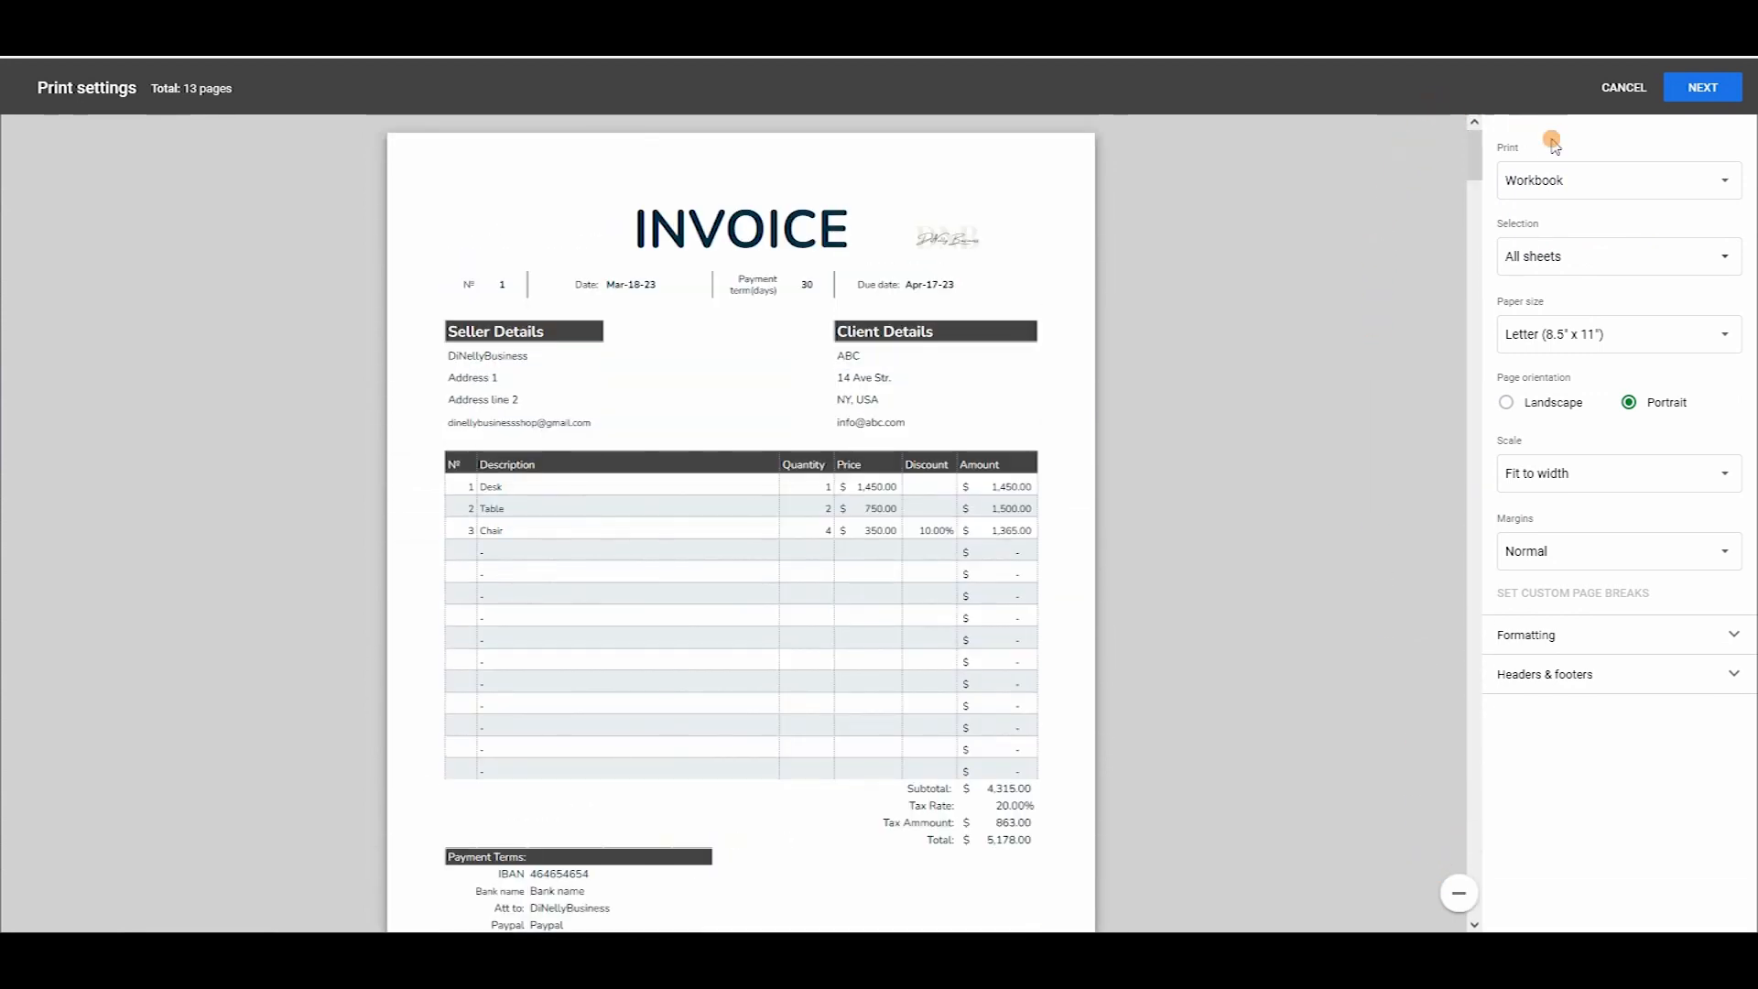
# Switch back to the current sheet, choose A5 paper, and cancel without printing.
pyautogui.click(1619, 170)
pyautogui.click(1616, 145)
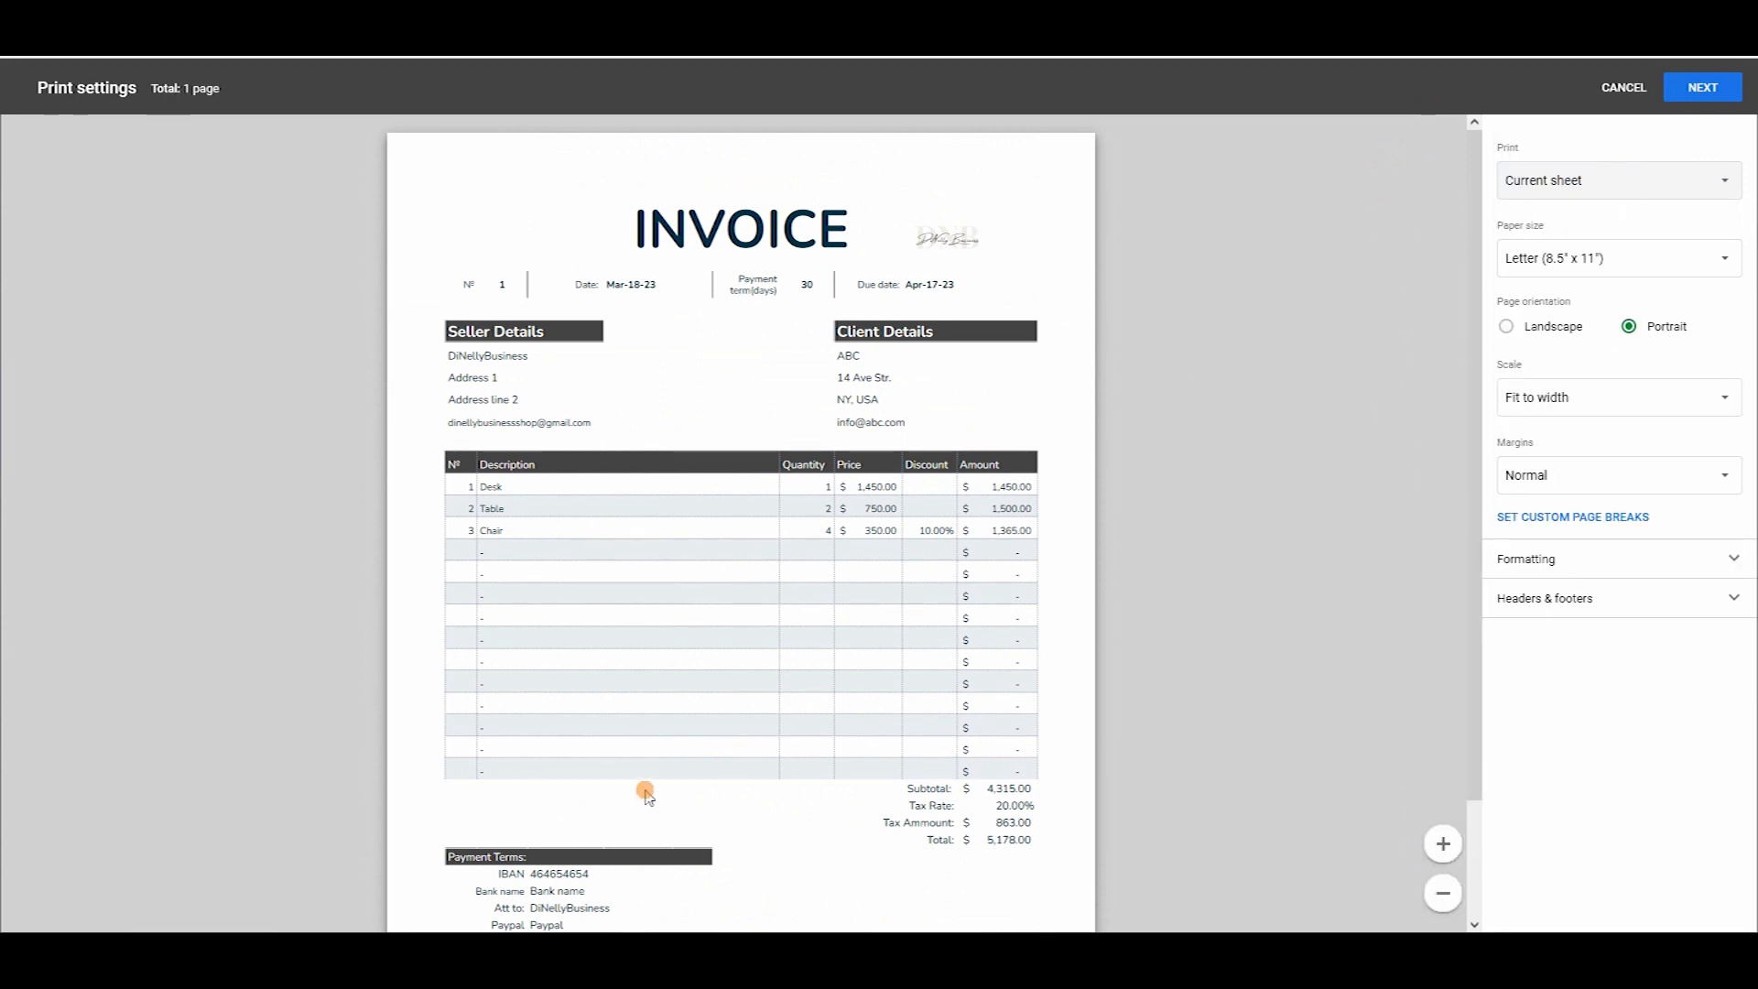
pyautogui.scroll(-2, 863, 511)
pyautogui.scroll(2, 921, 504)
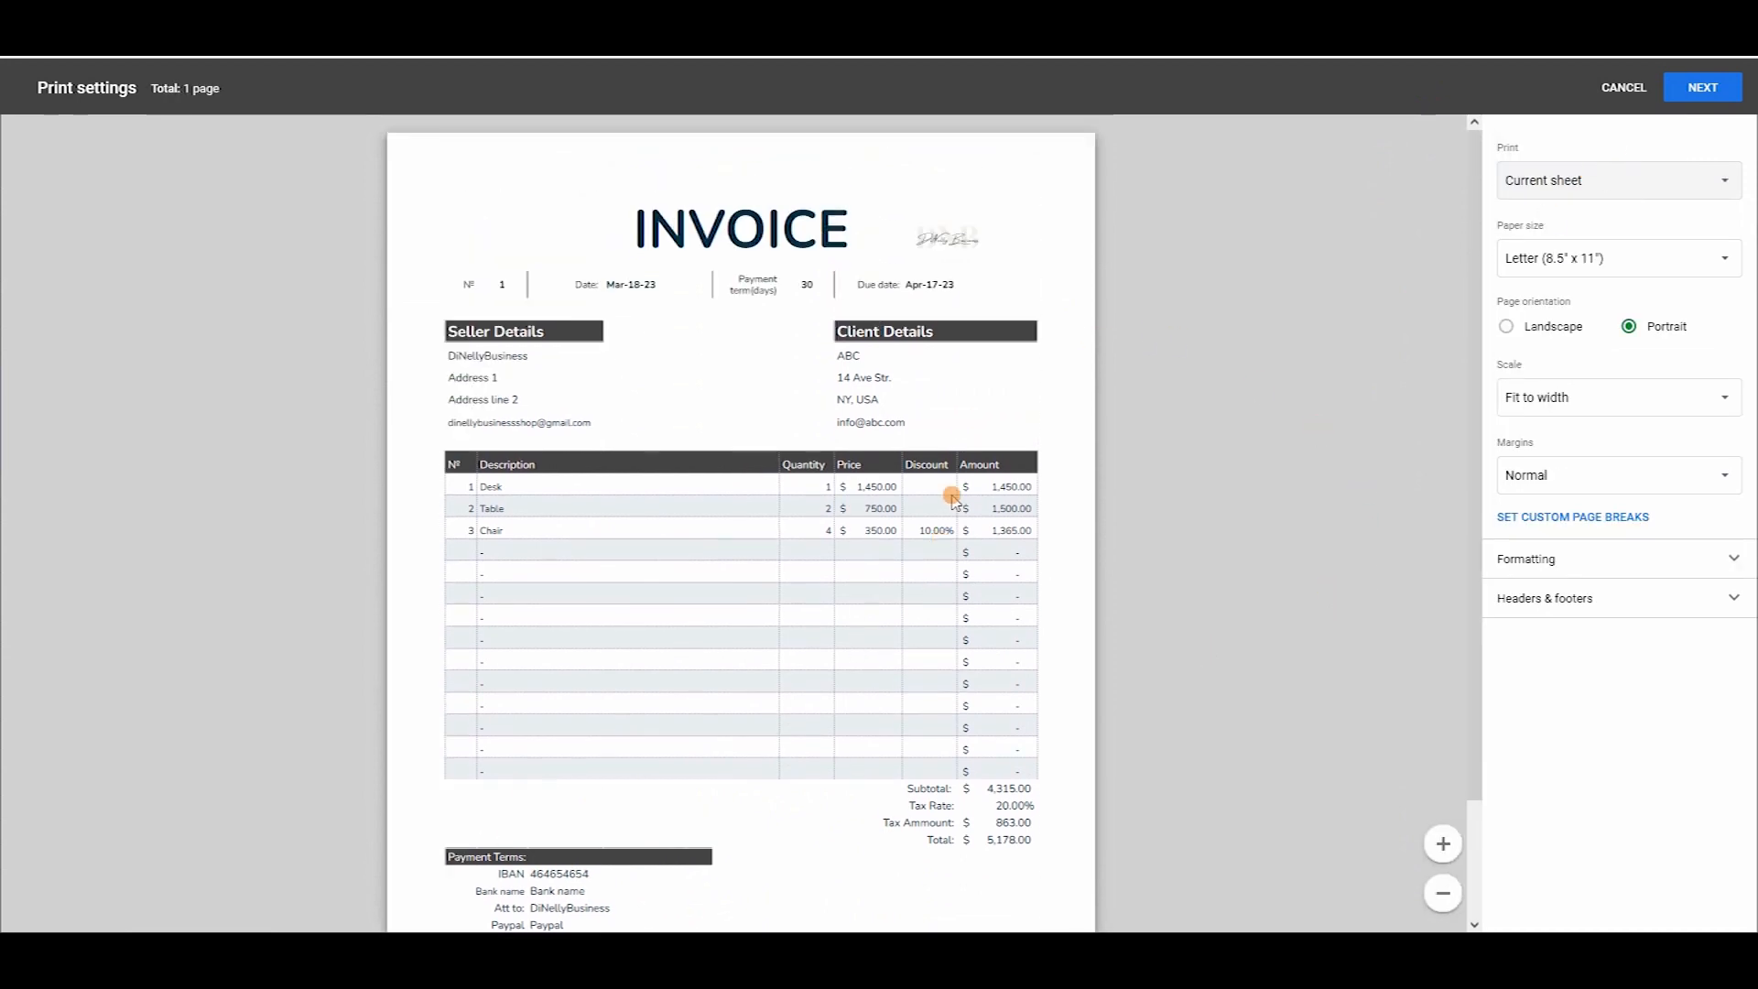
pyautogui.click(1711, 181)
pyautogui.click(1711, 183)
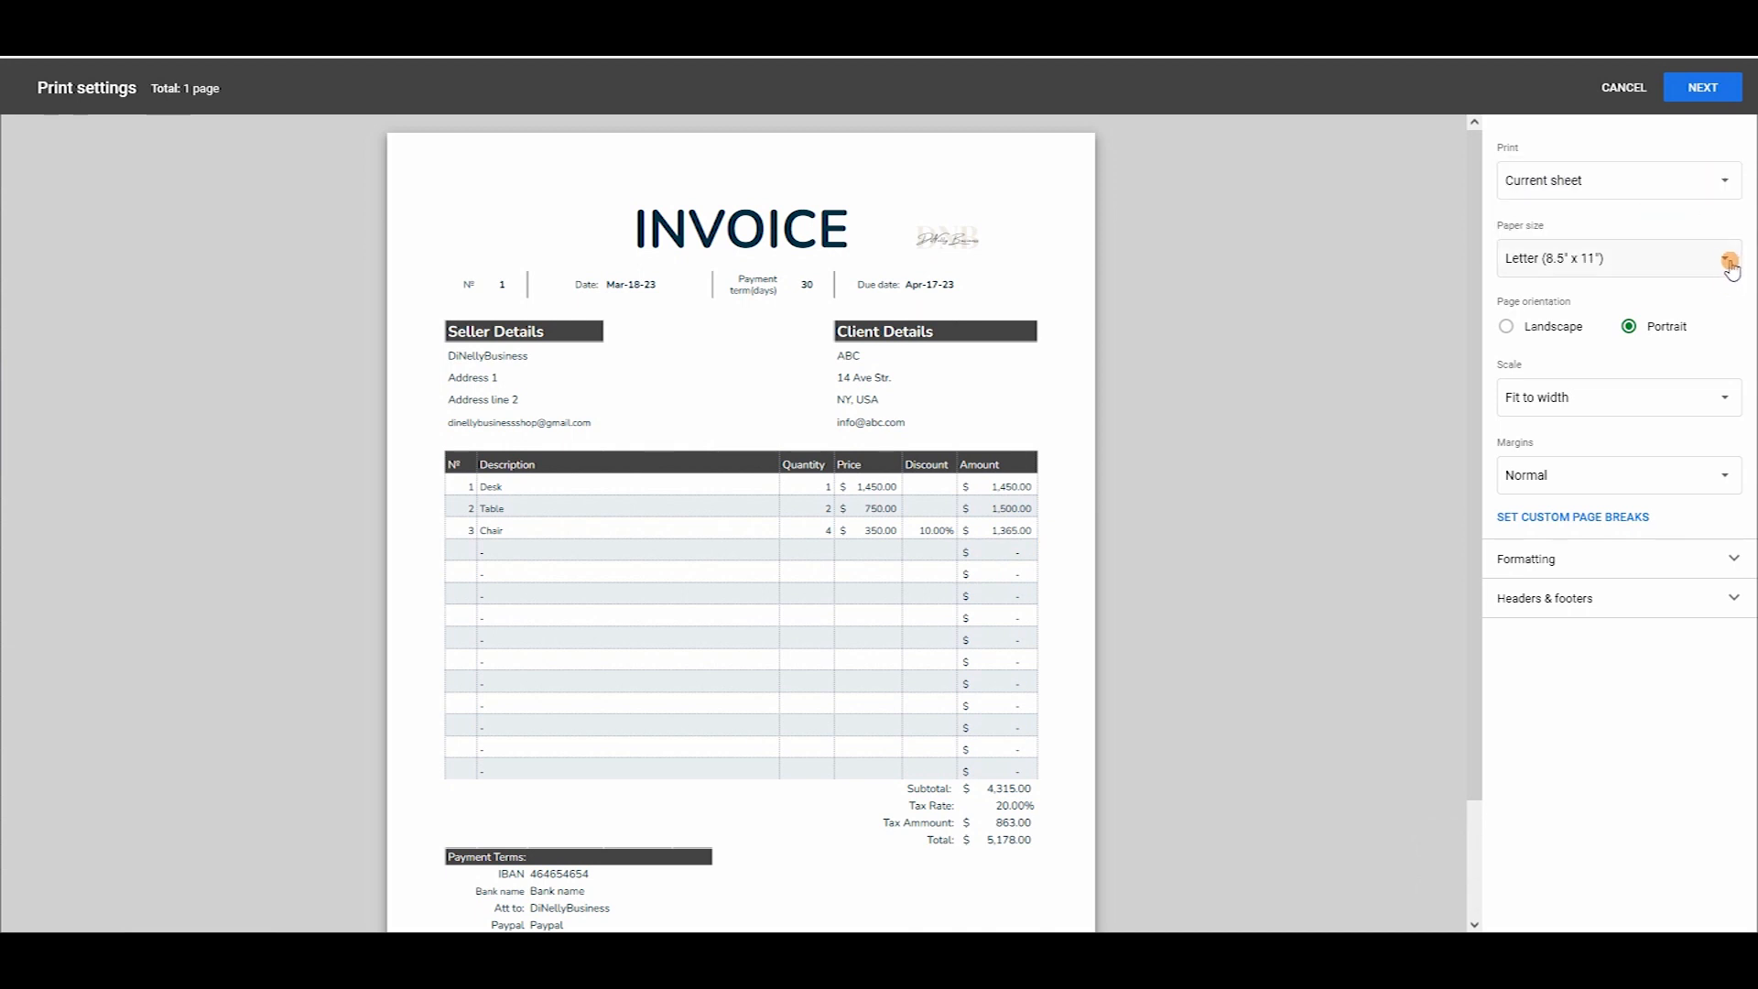
pyautogui.click(1725, 260)
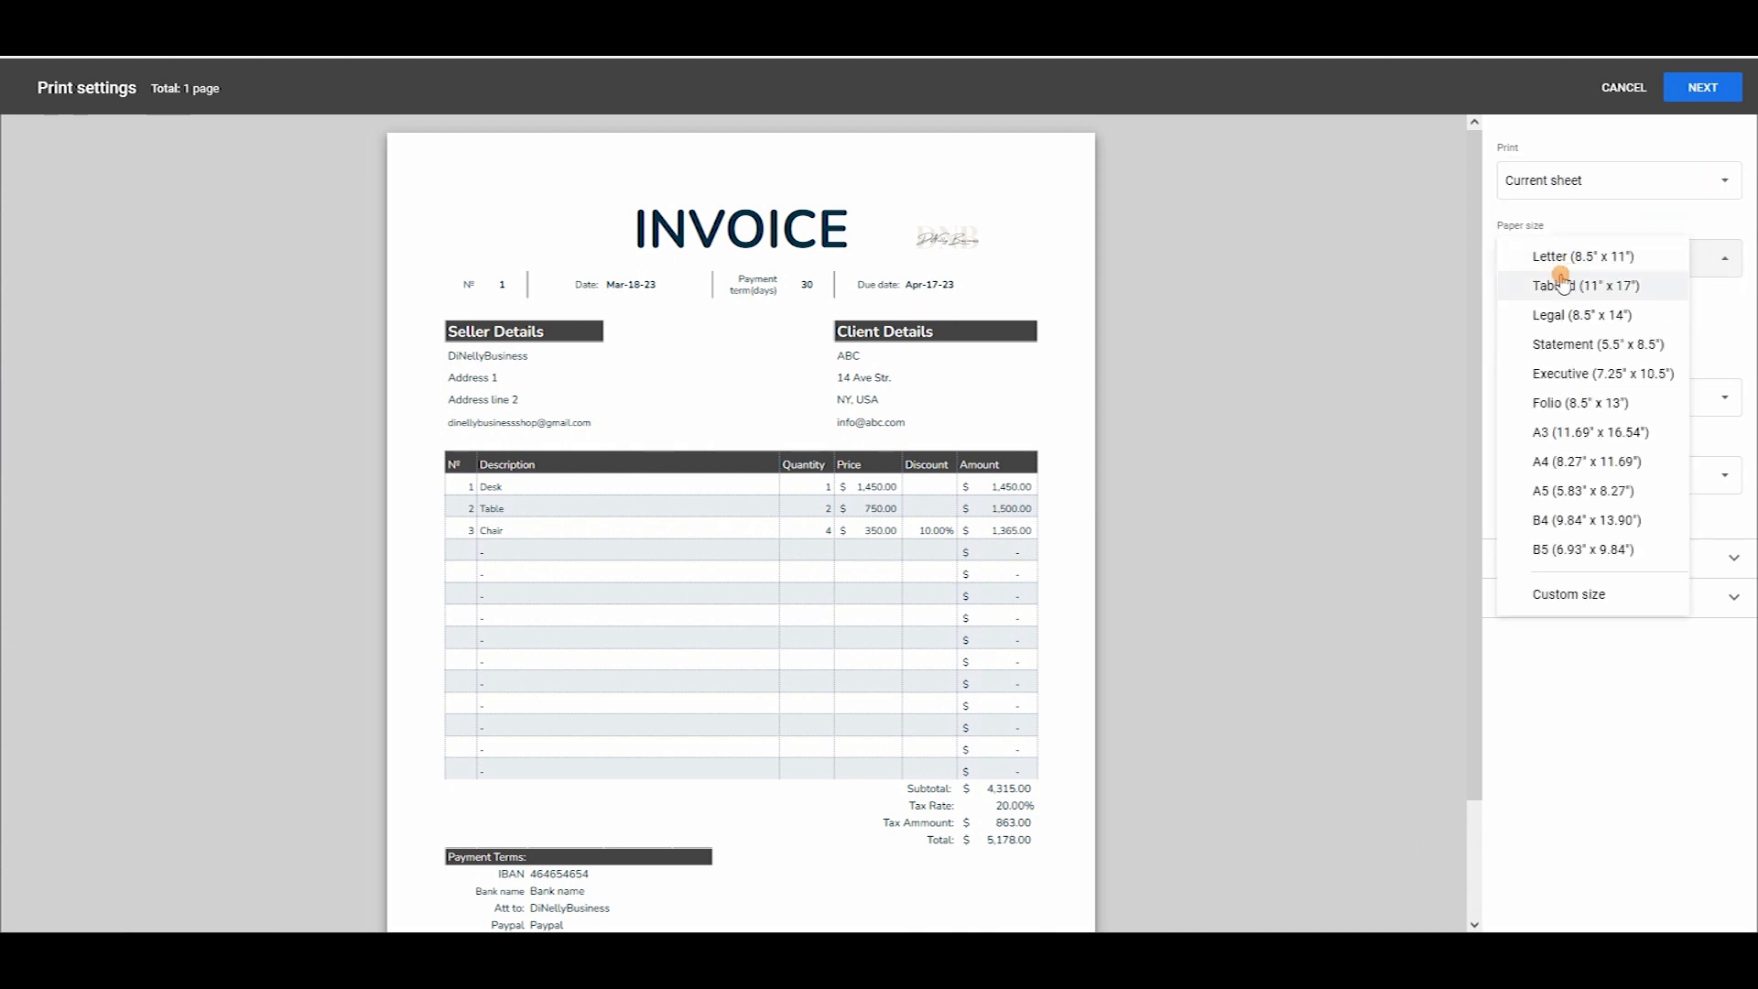
pyautogui.click(1658, 260)
pyautogui.click(1672, 257)
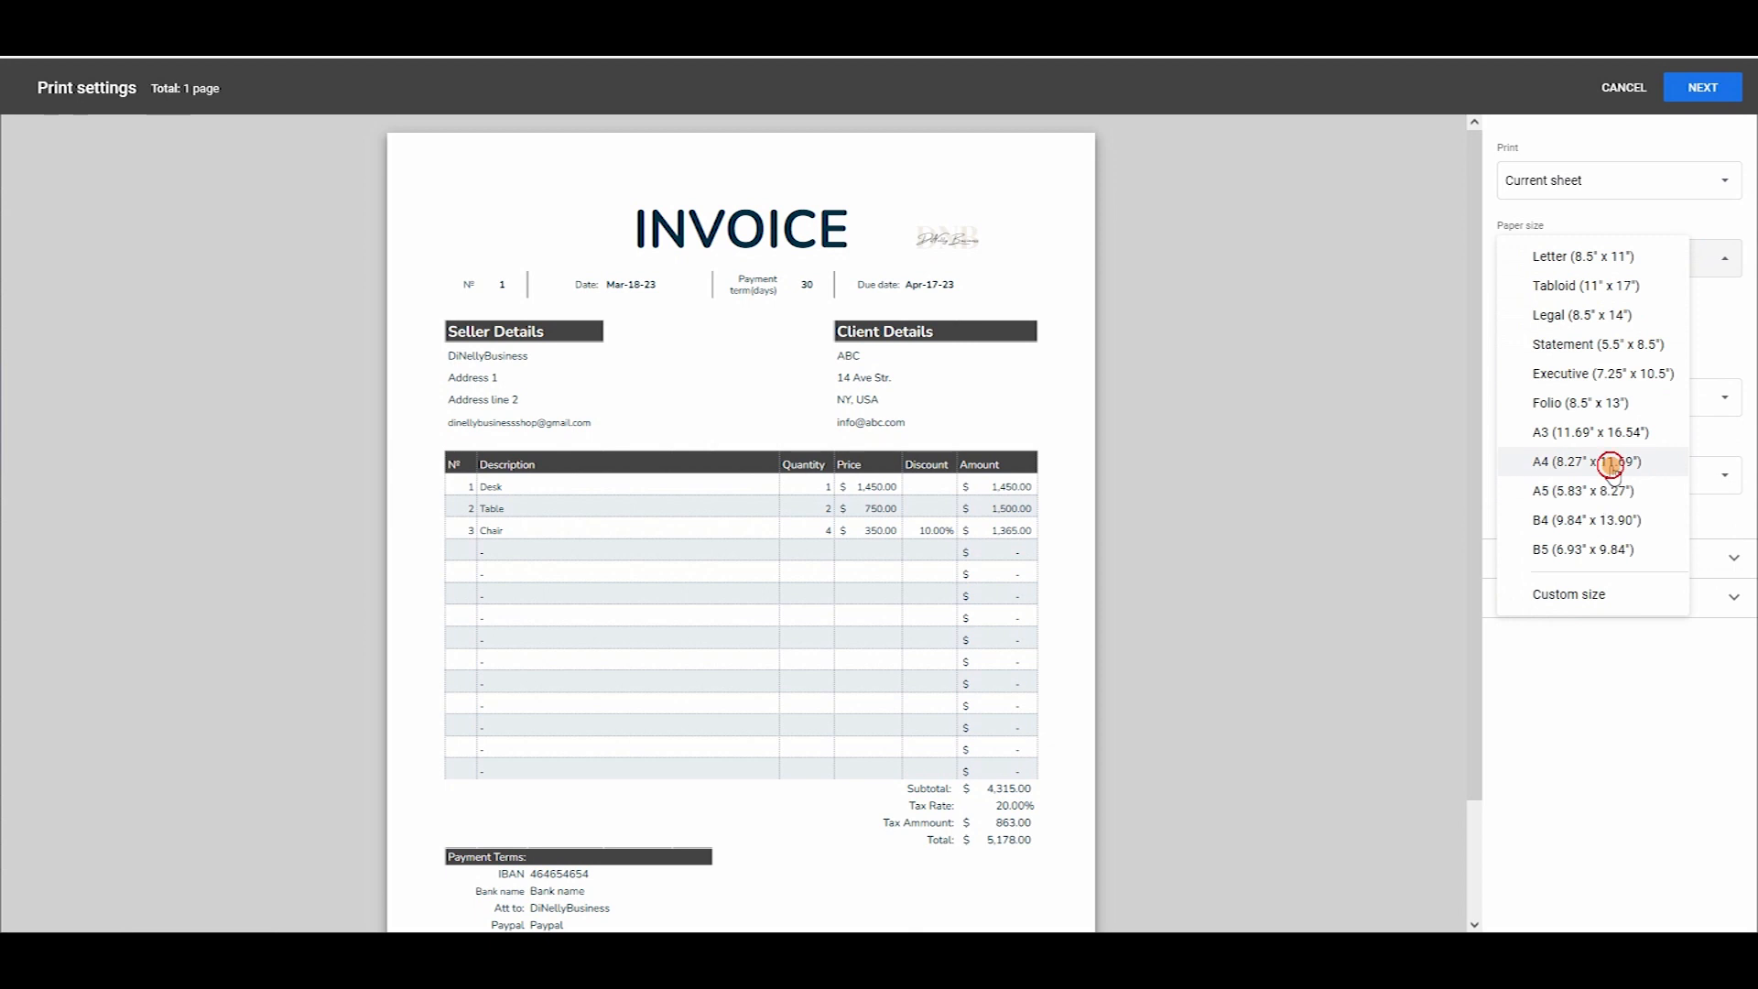
pyautogui.click(1604, 500)
pyautogui.click(1640, 257)
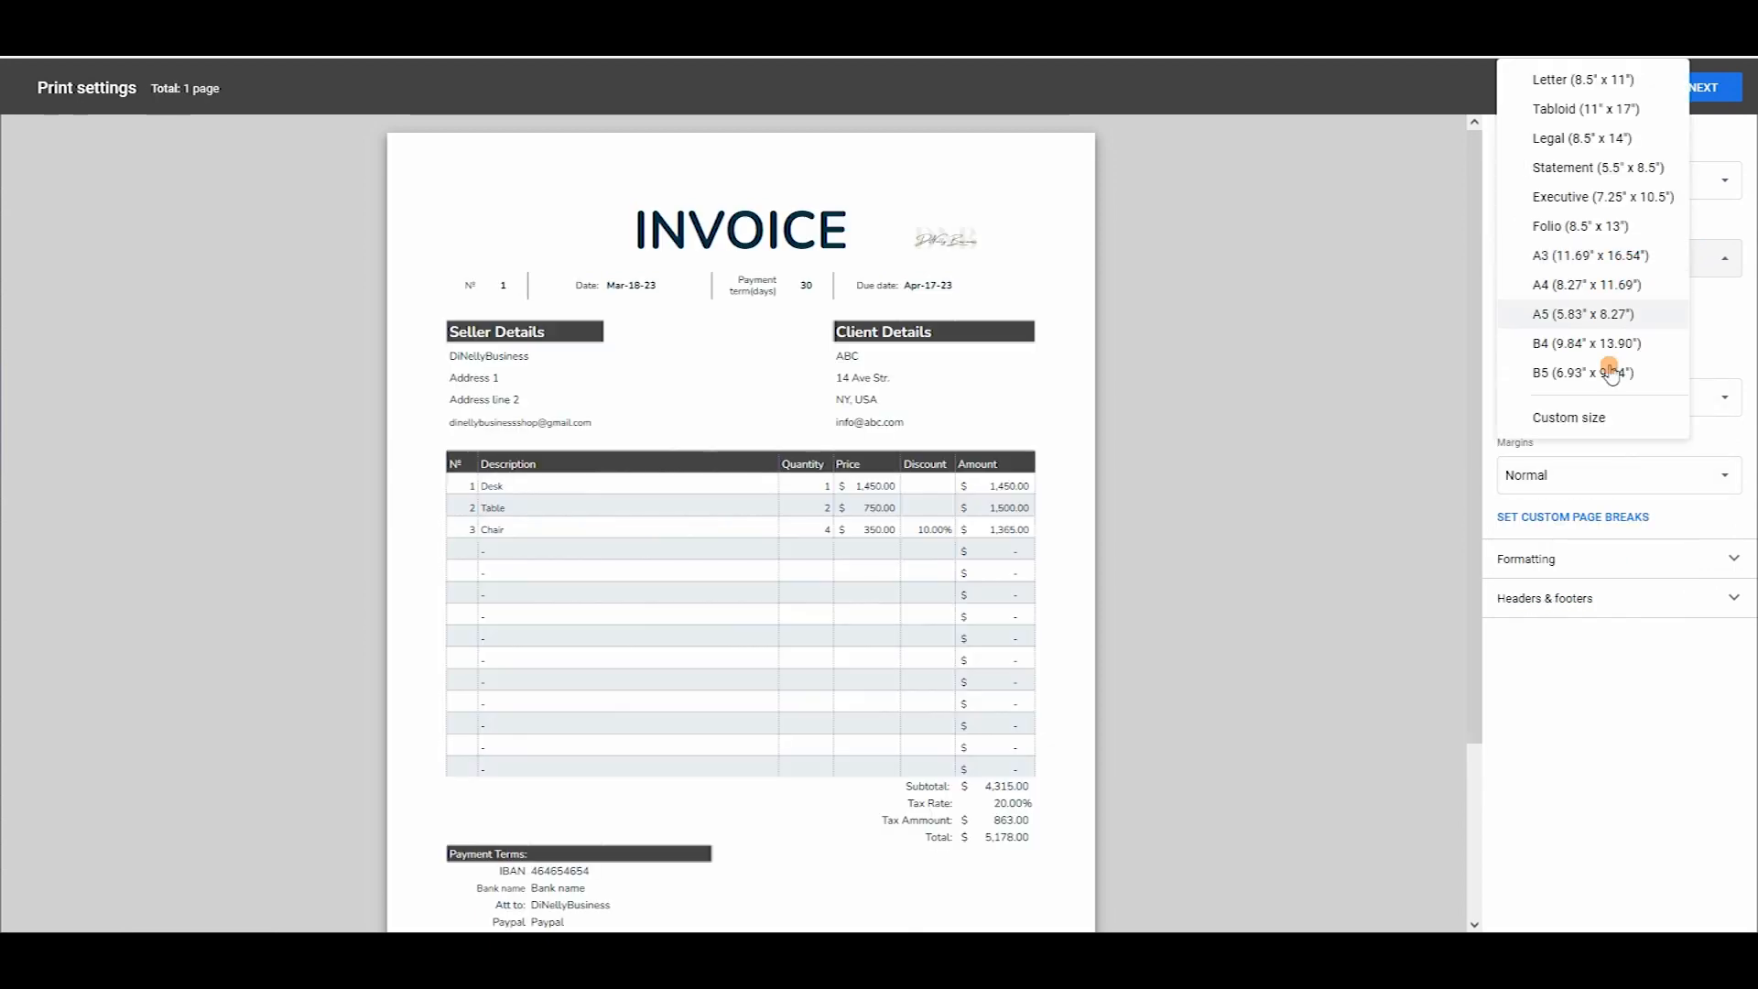
pyautogui.click(1587, 318)
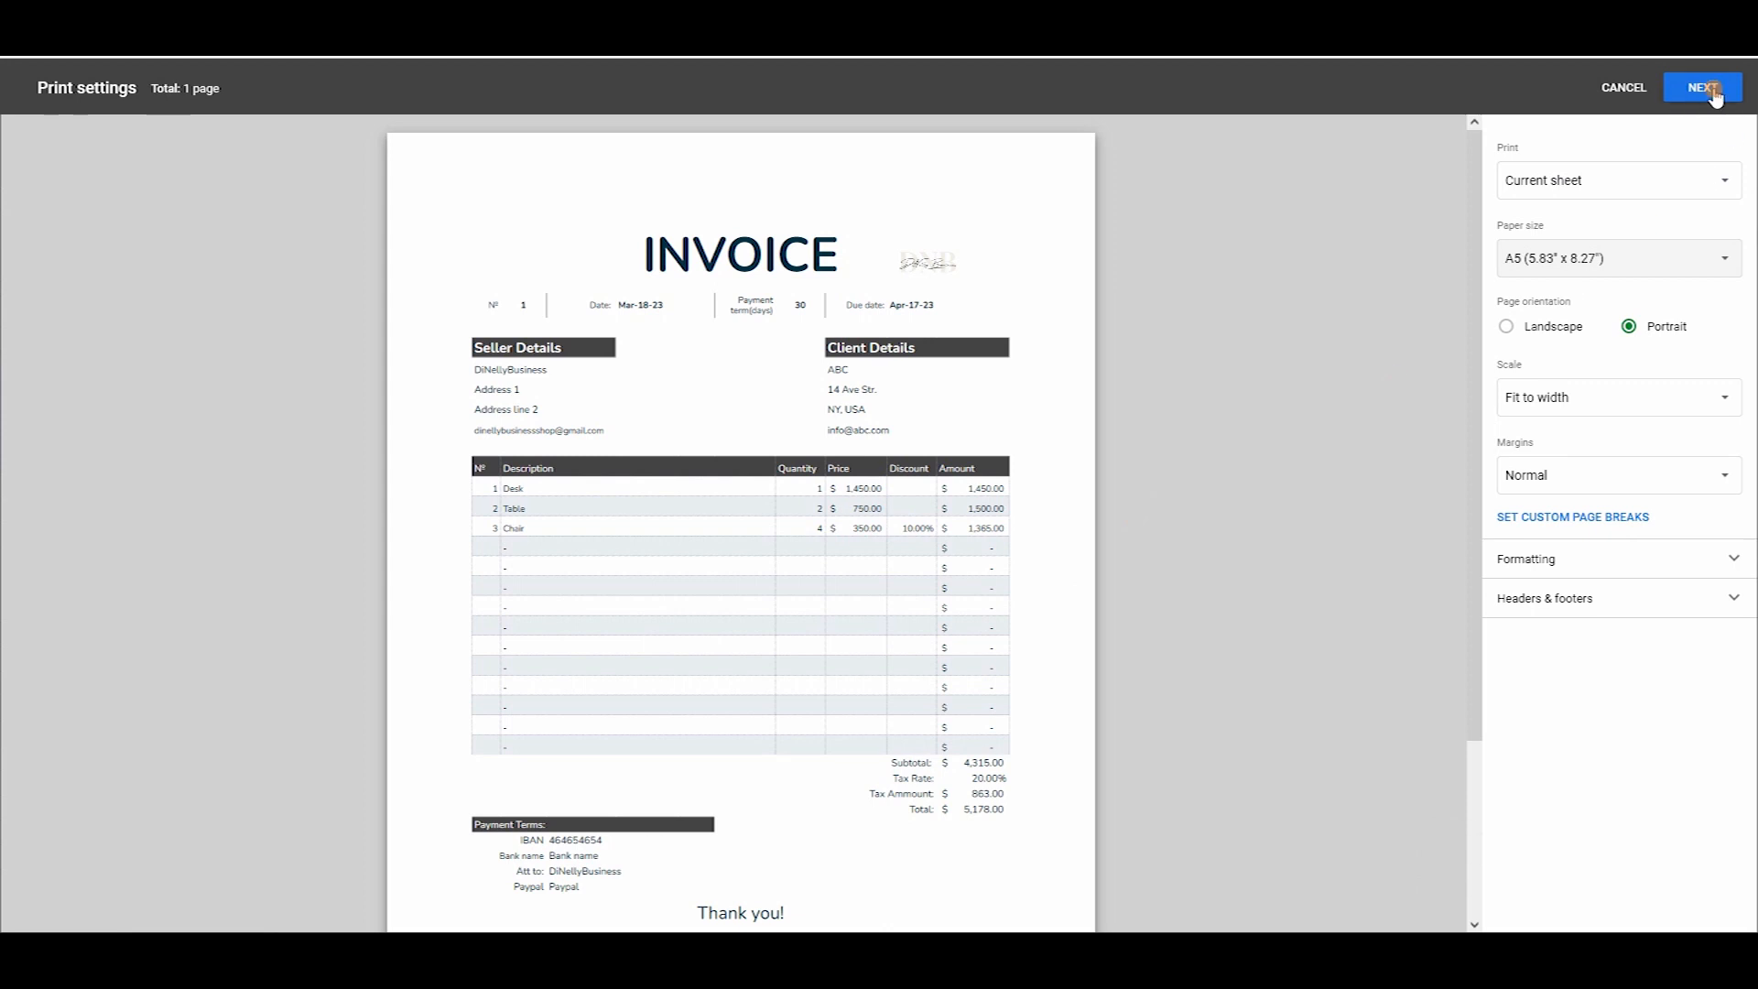
pyautogui.click(1622, 87)
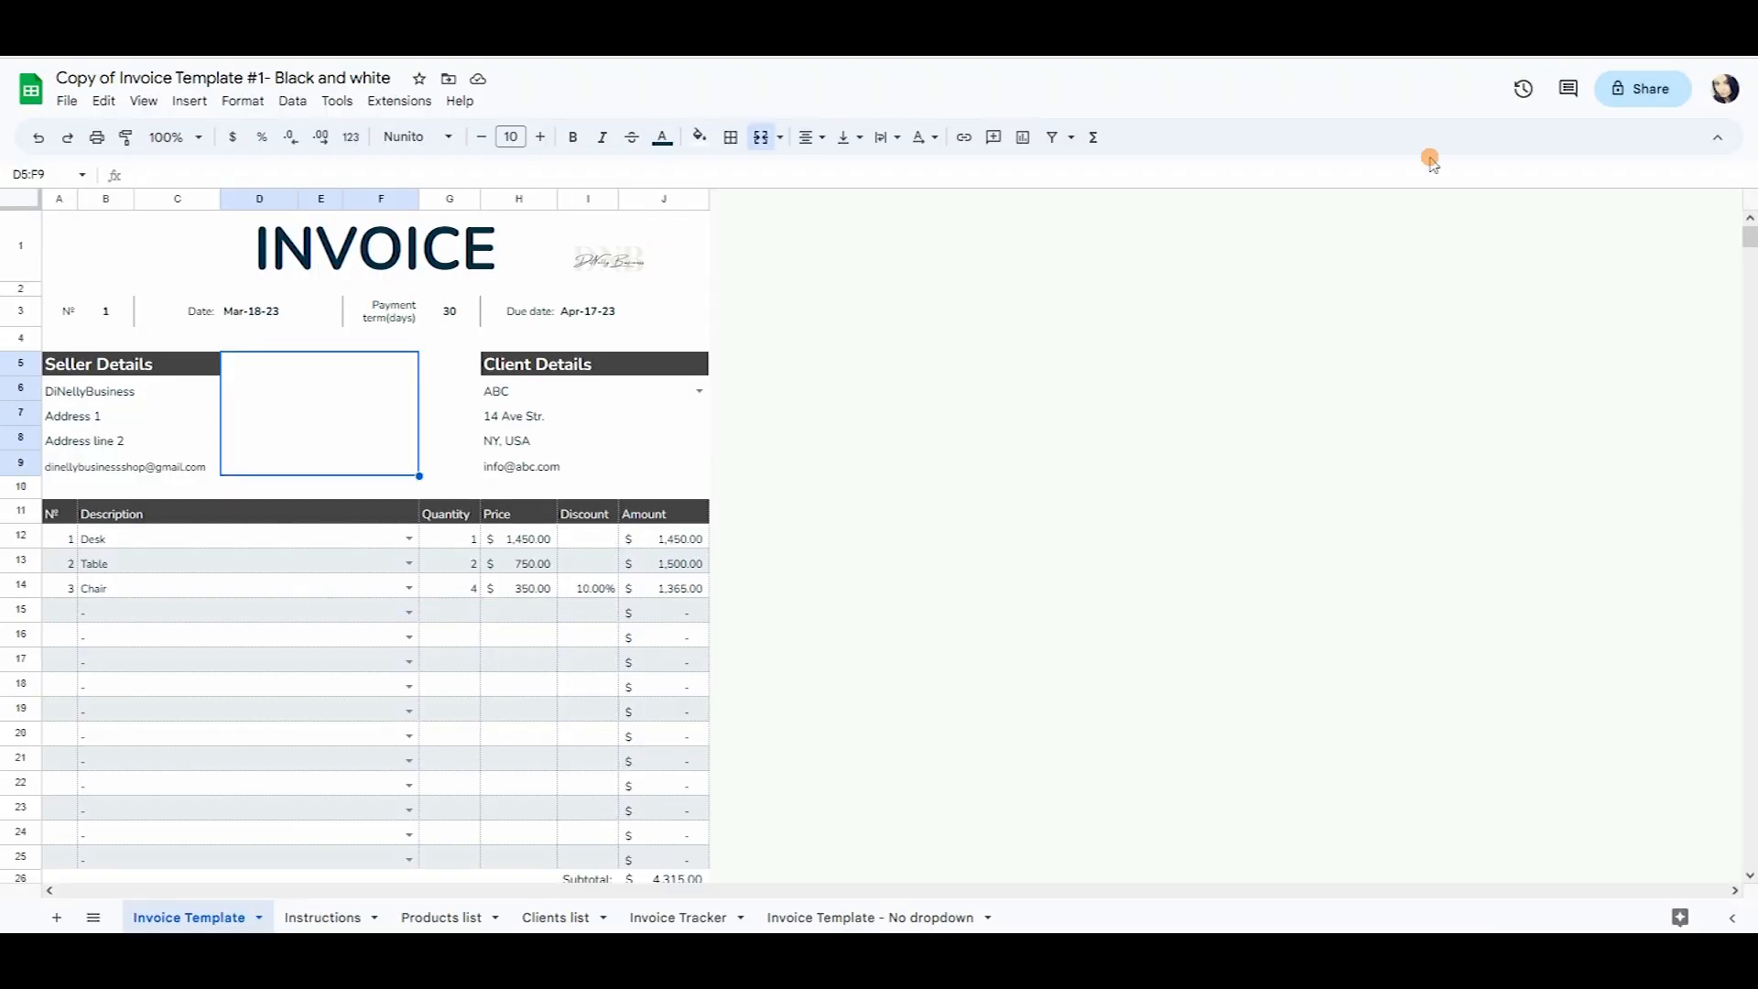
# Start a PDF (.pdf) download with Export kept on Current sheet.
pyautogui.click(67, 101)
pyautogui.moveTo(132, 328)
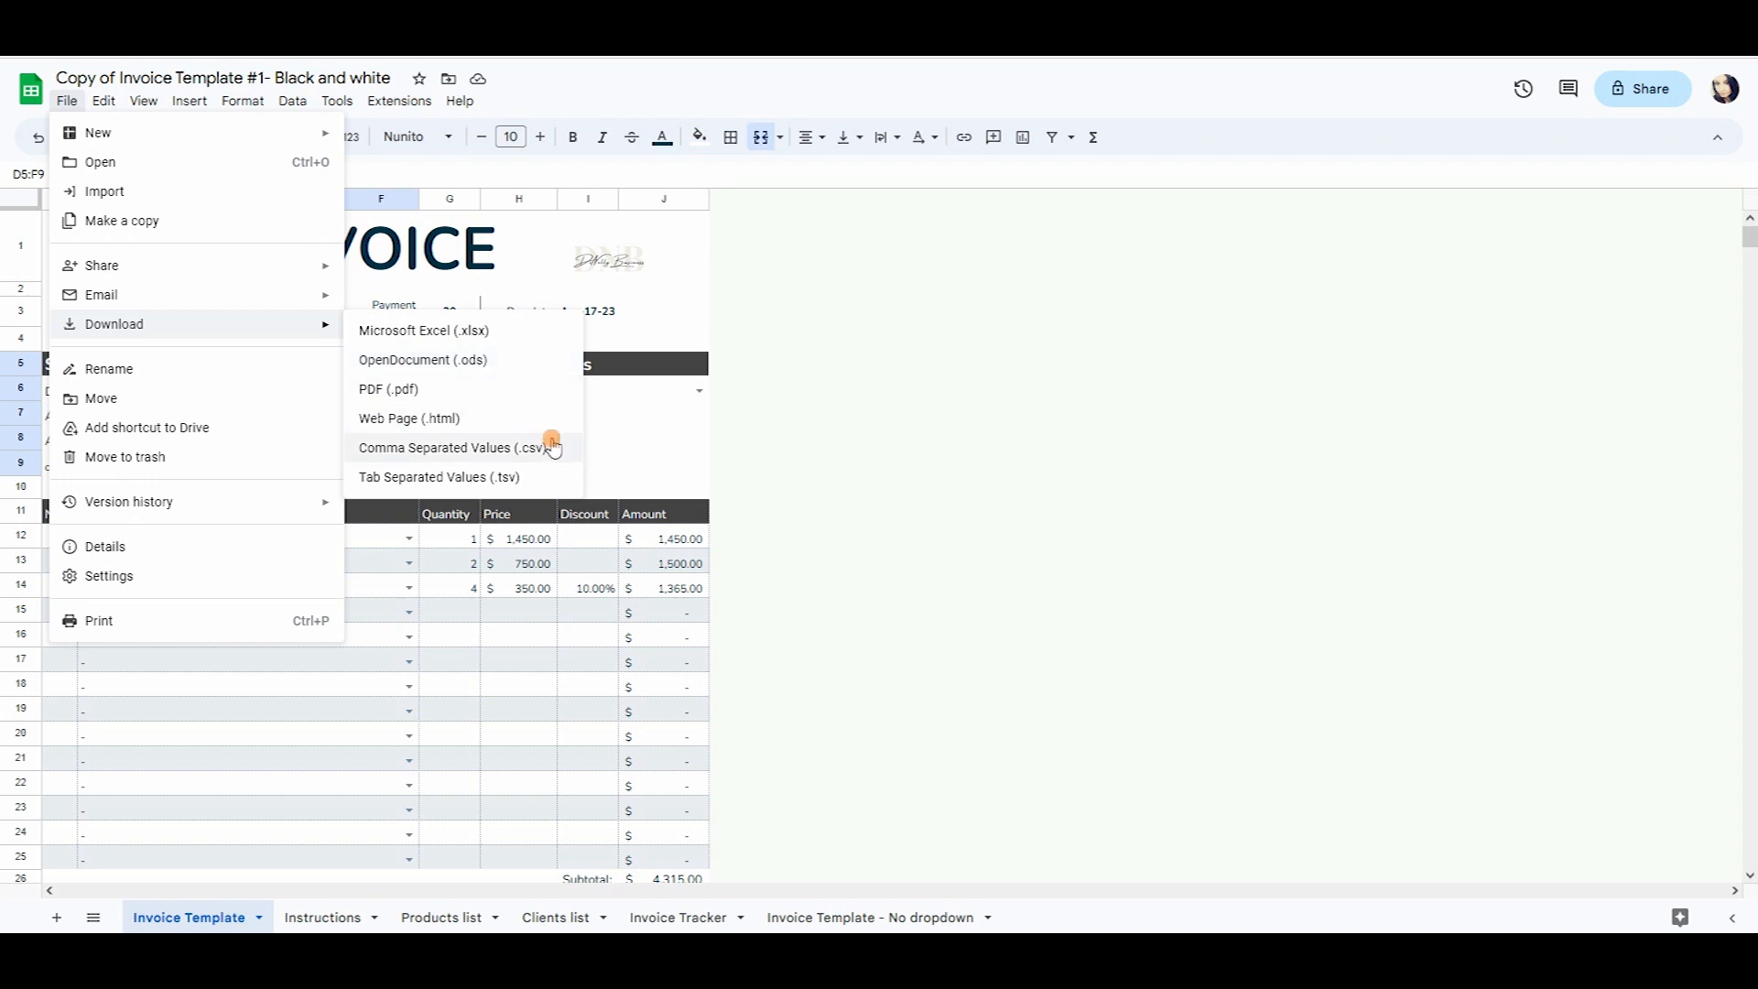
pyautogui.click(429, 395)
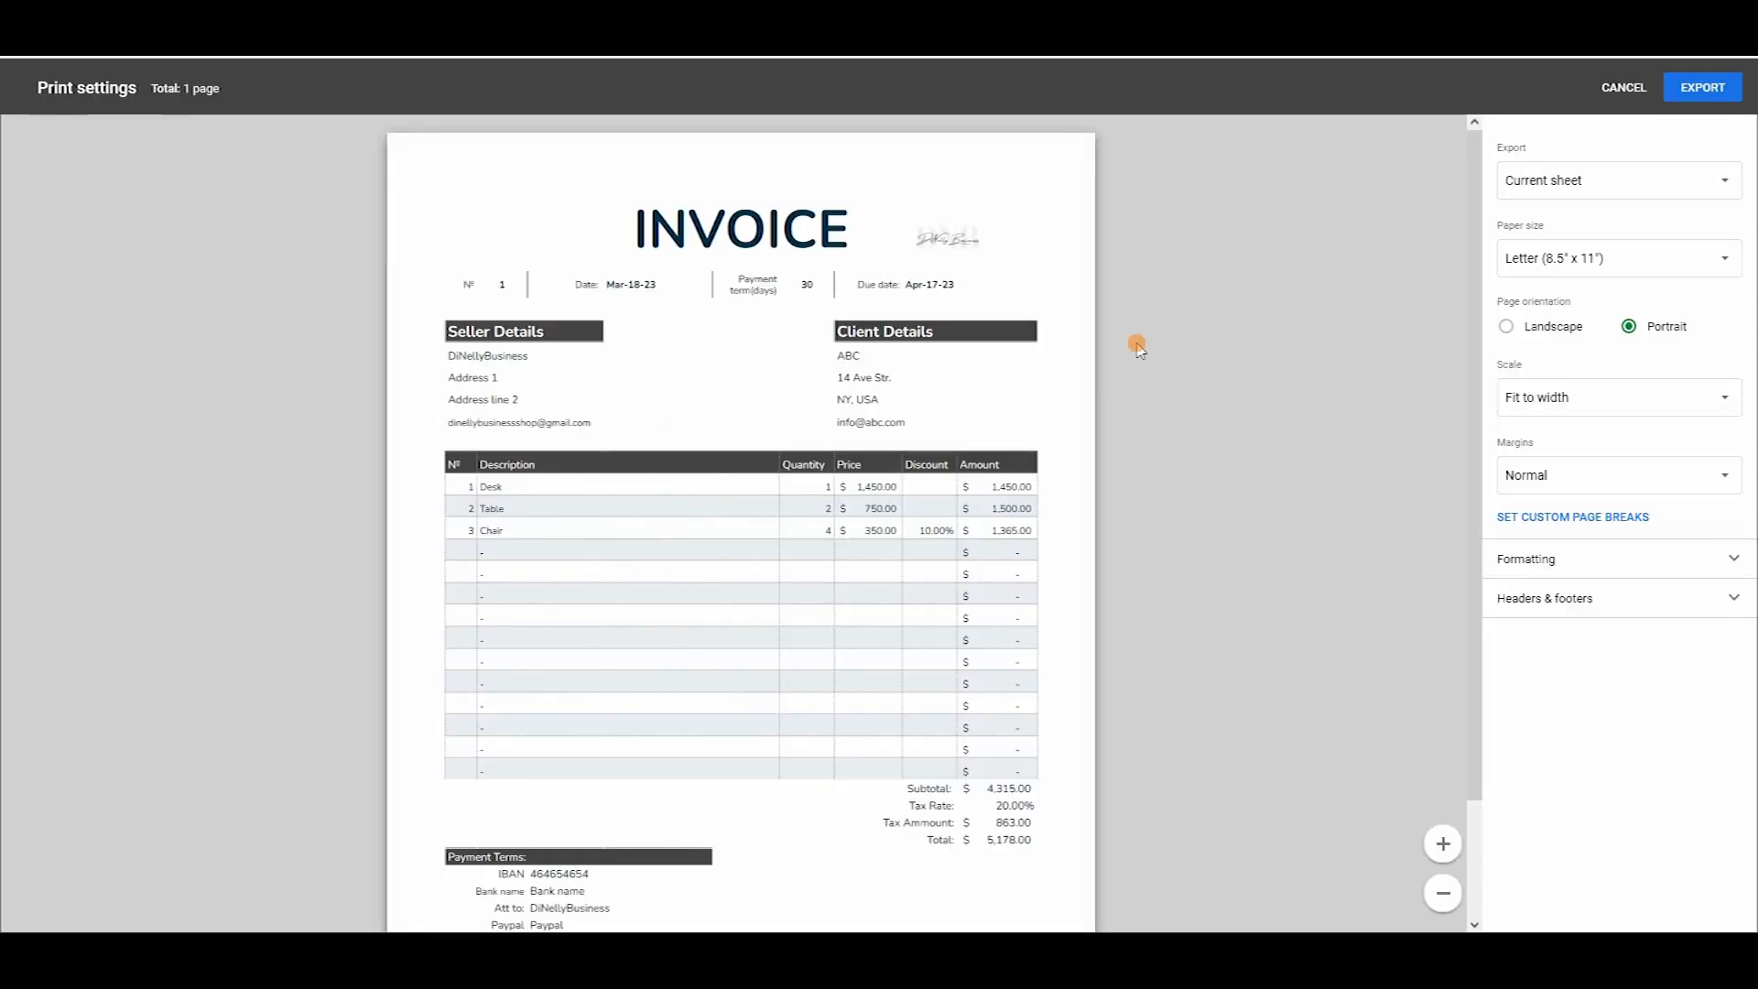
pyautogui.scroll(-2, 1328, 326)
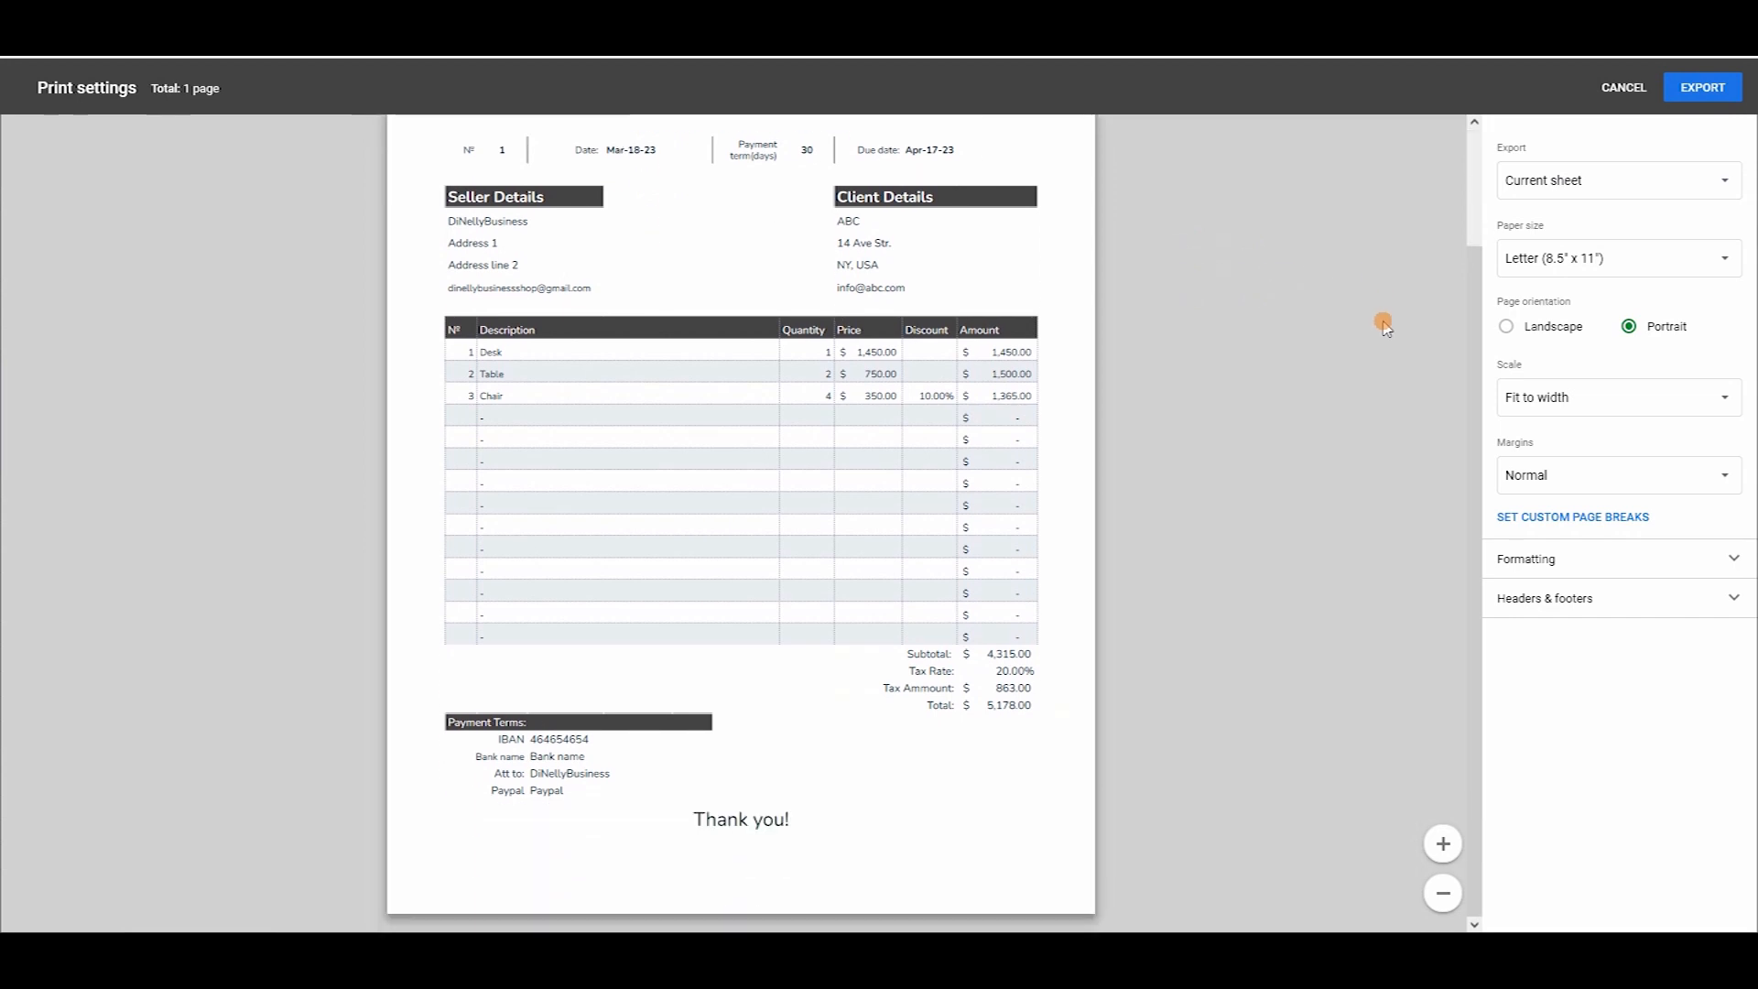
pyautogui.click(1558, 179)
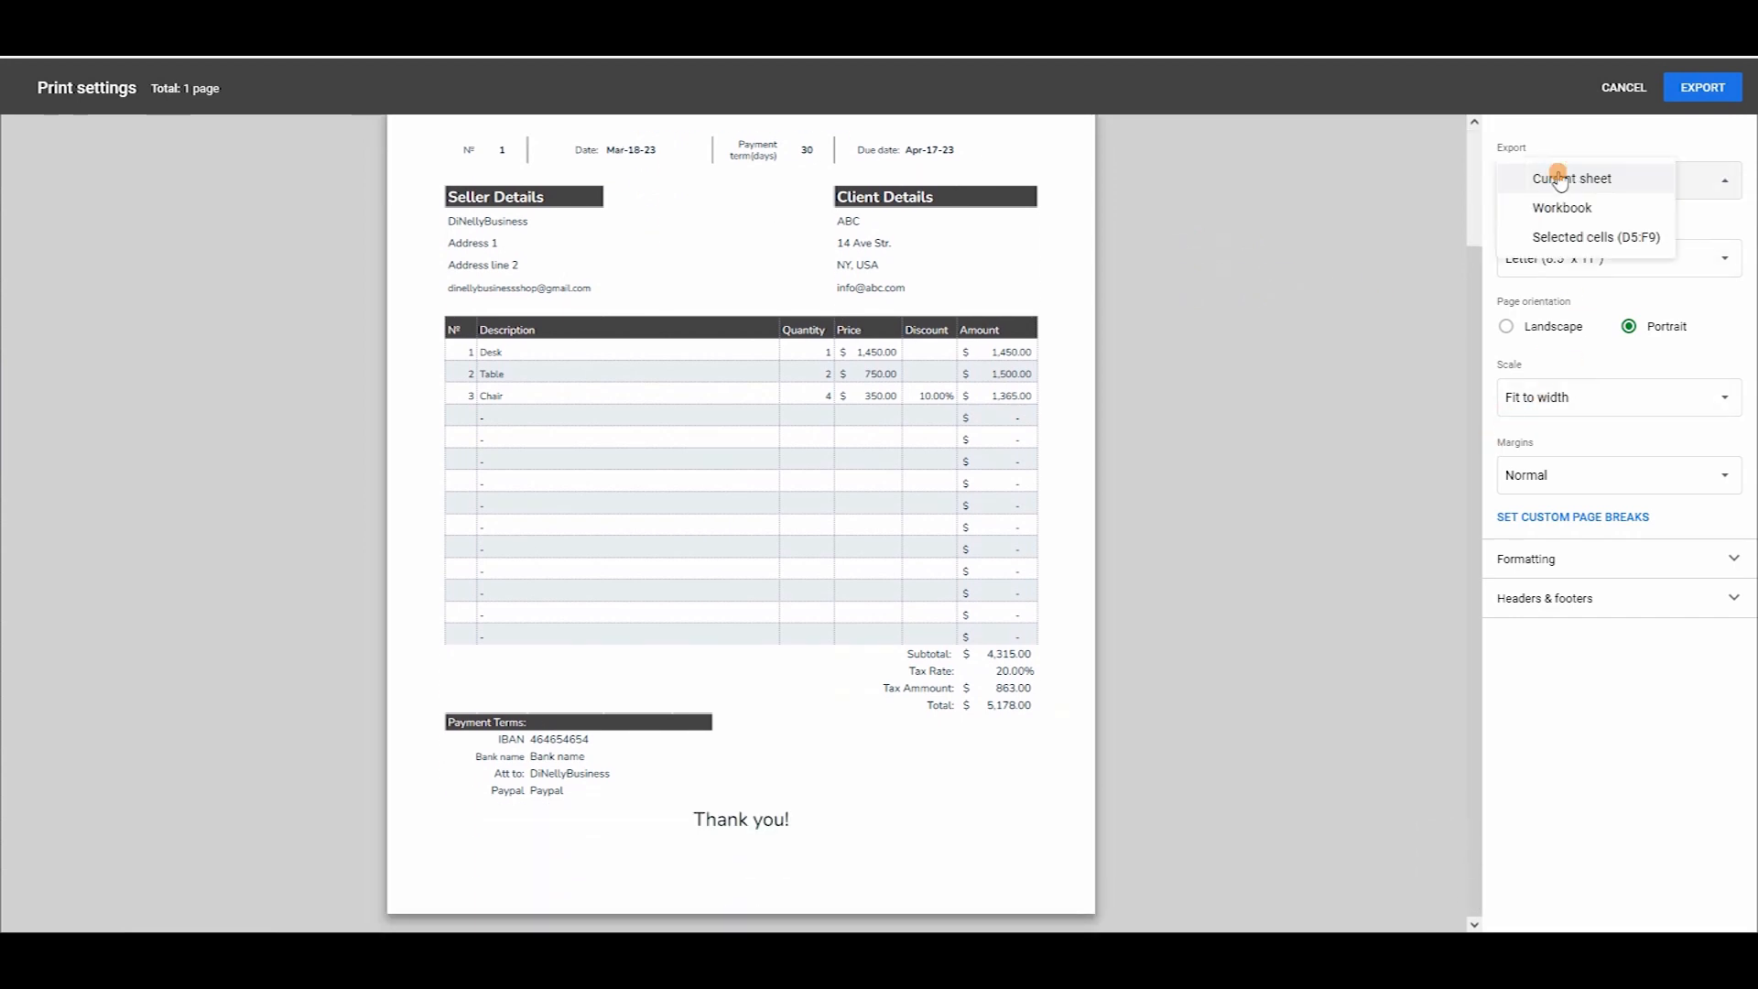
pyautogui.click(1618, 176)
pyautogui.scroll(2, 1295, 338)
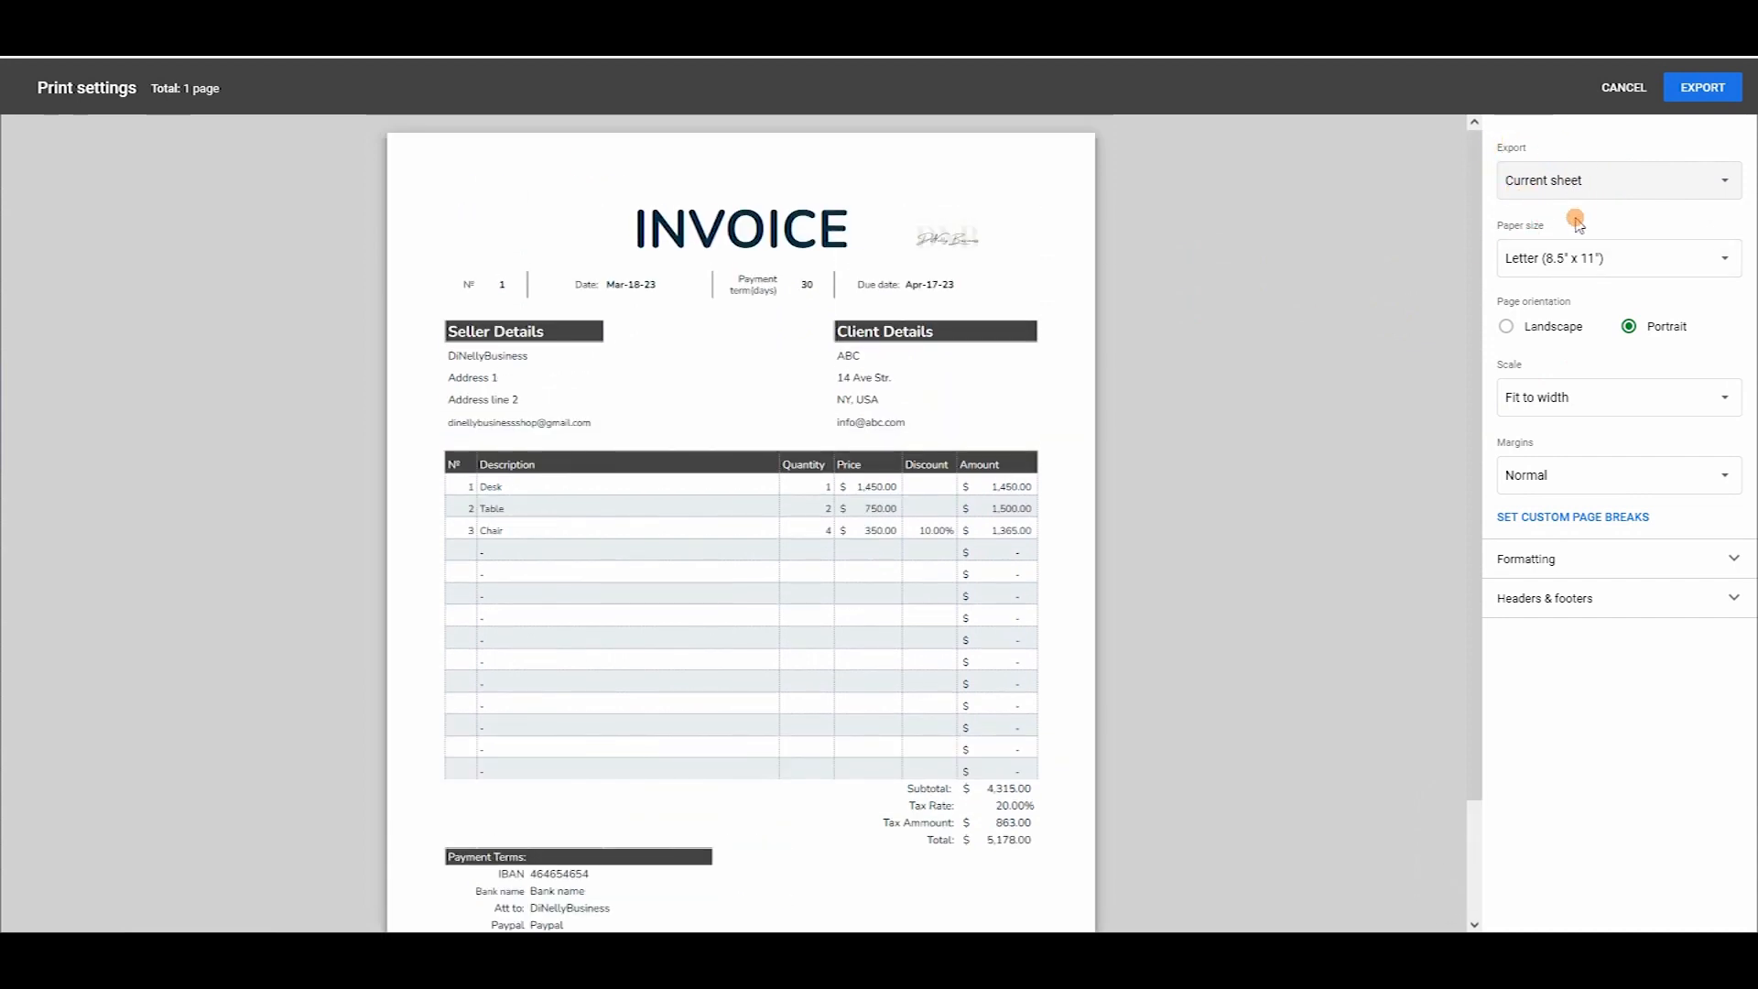
# Set the paper size to A4 and export the PDF.
pyautogui.click(1600, 255)
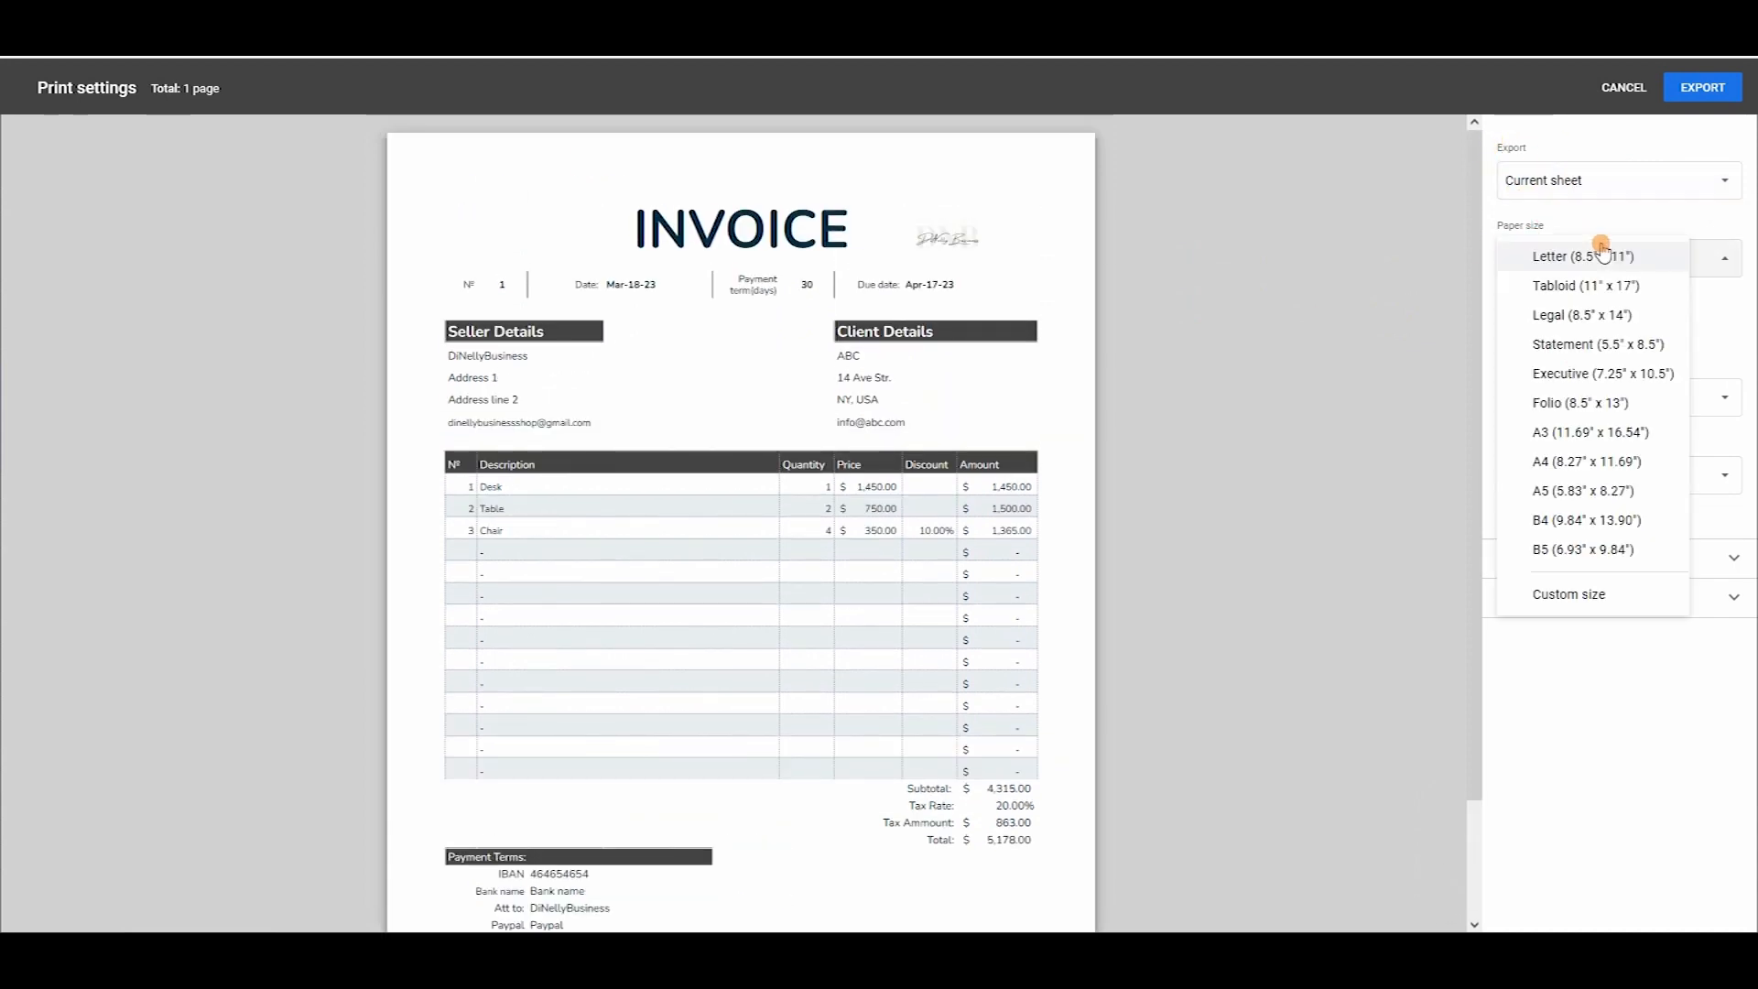
pyautogui.click(1633, 462)
pyautogui.scroll(-1, 1151, 547)
pyautogui.scroll(-1, 1151, 547)
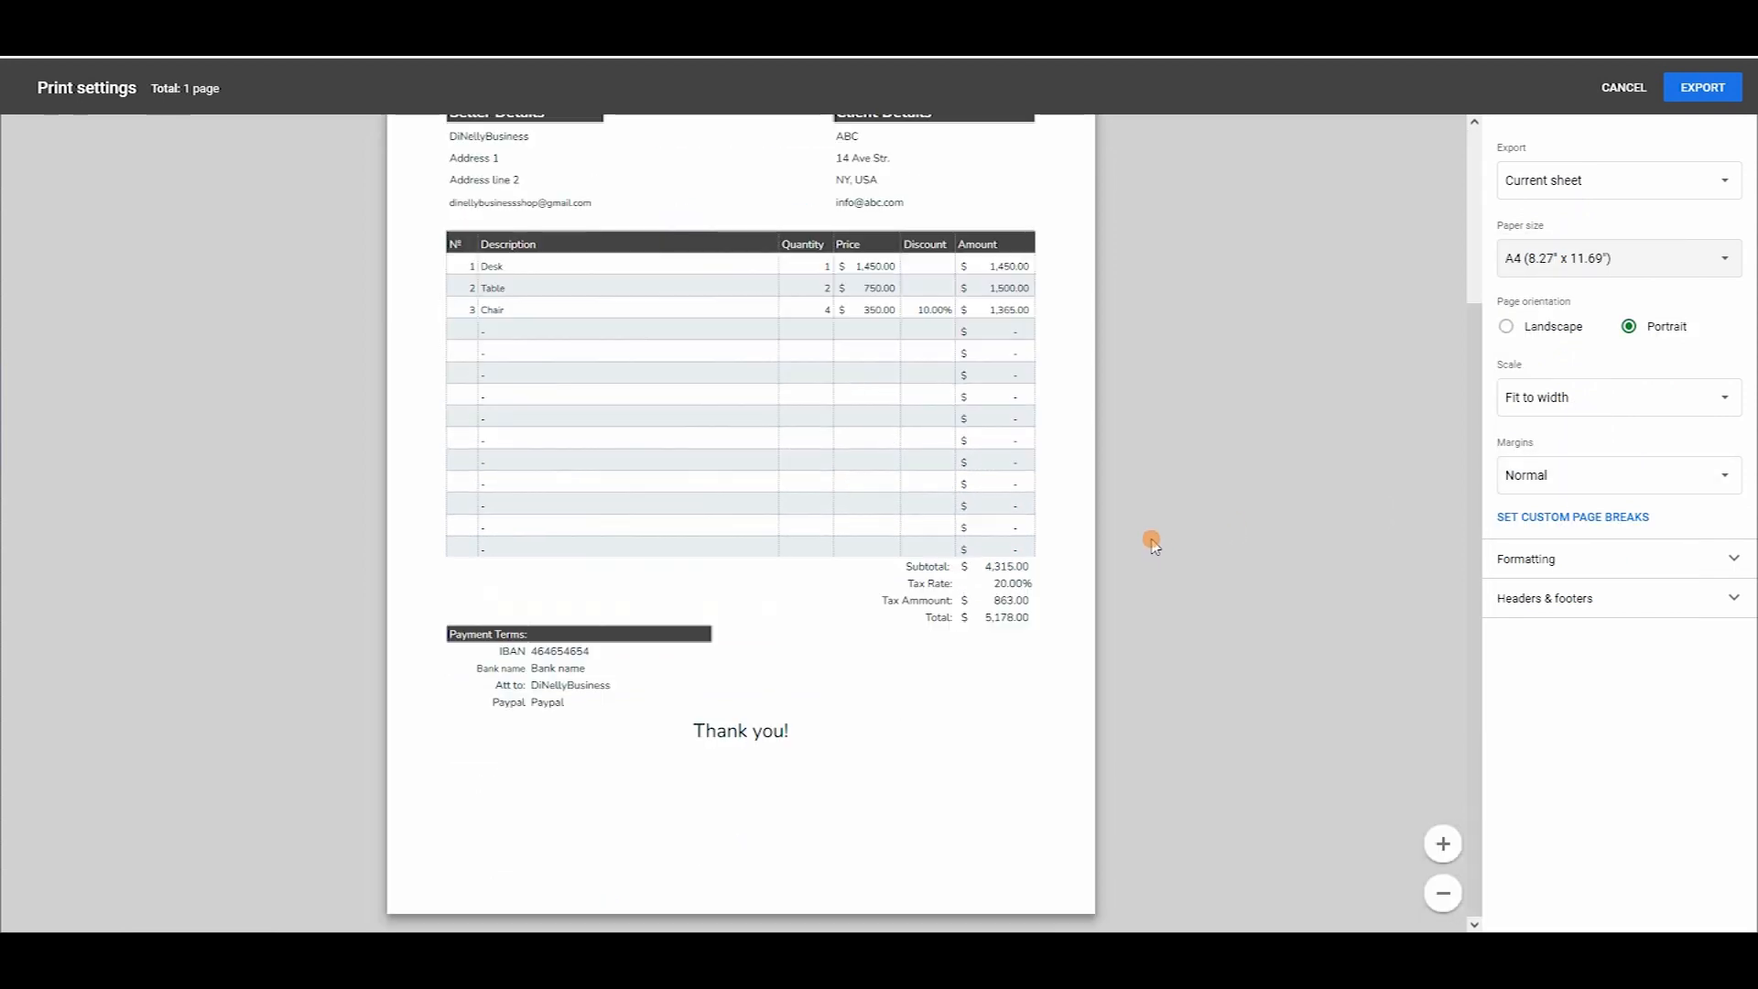
pyautogui.scroll(2, 601, 514)
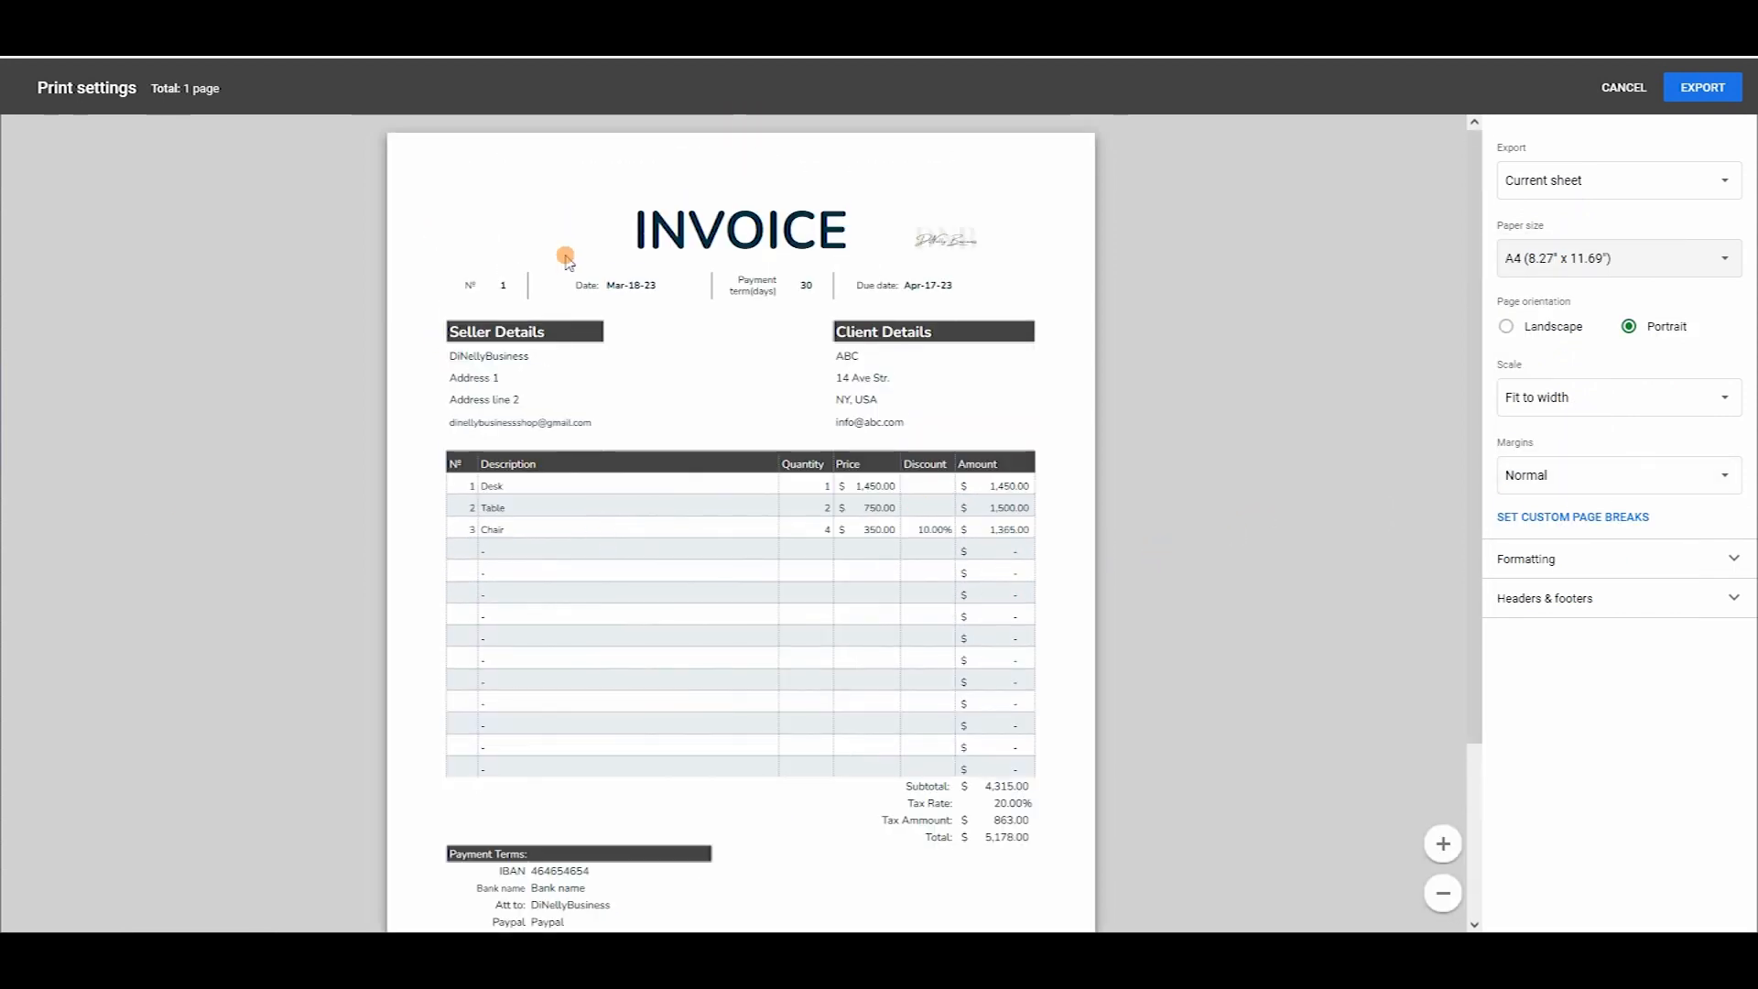
pyautogui.click(1701, 91)
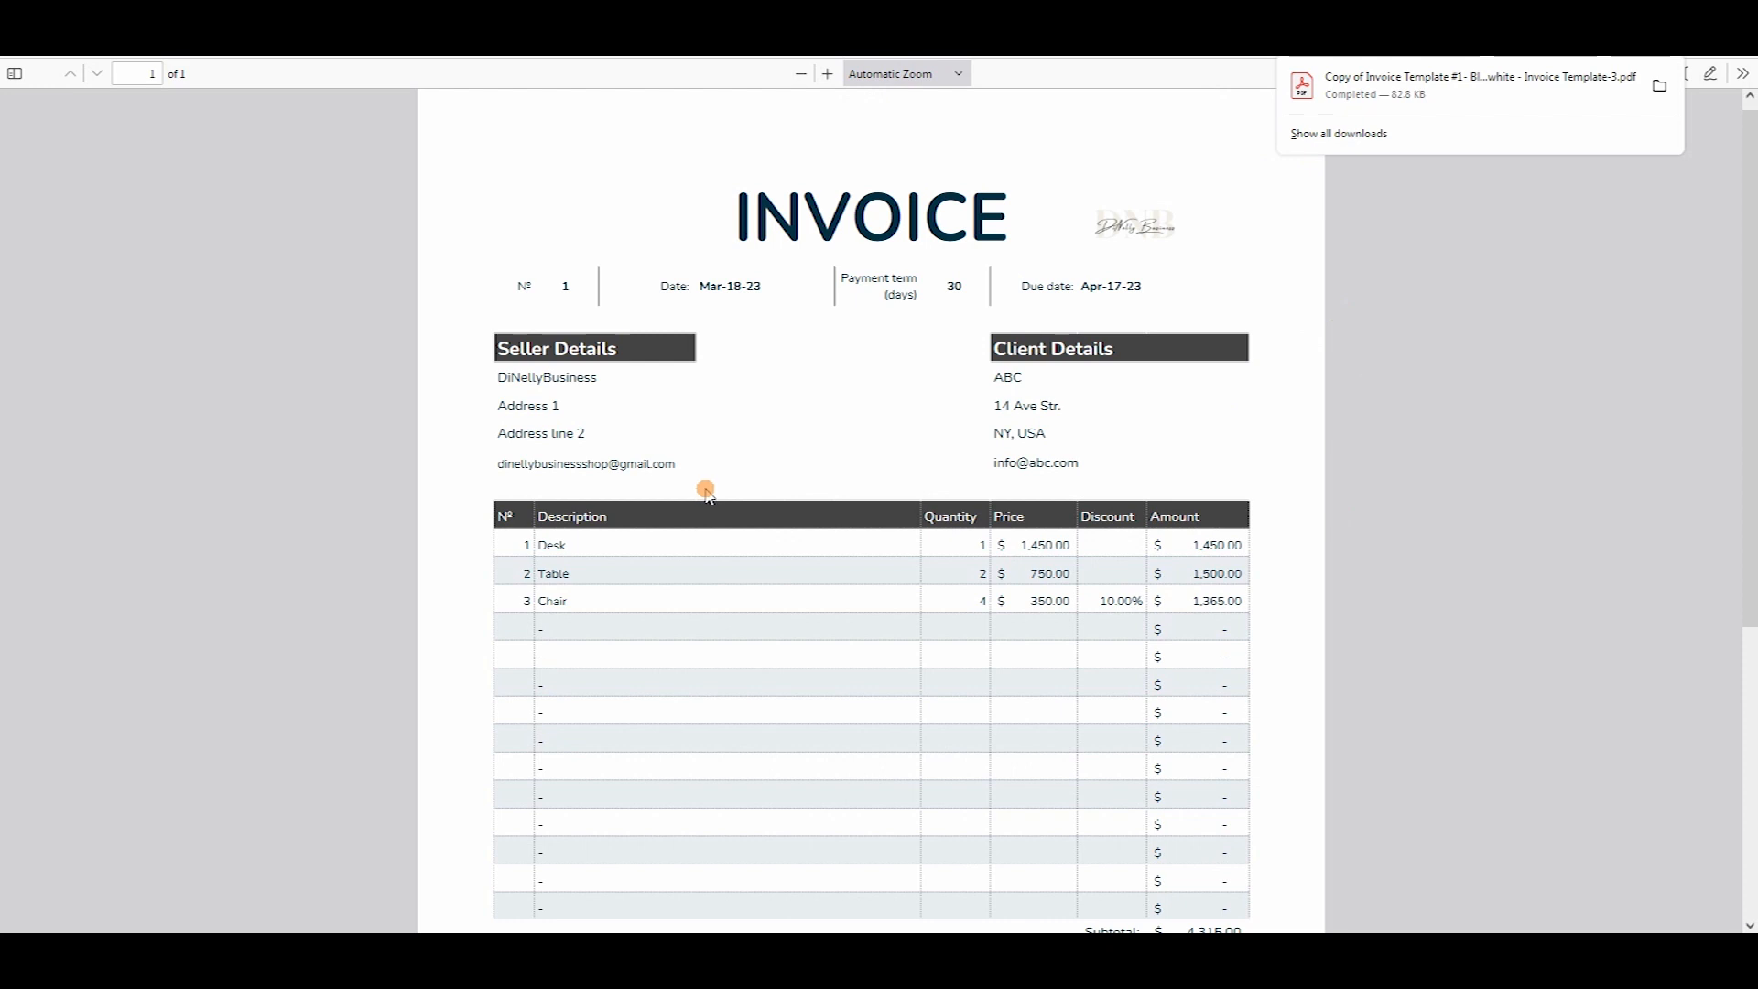
# Close the downloads panel and scroll the PDF to check the $5,178.00 total.
pyautogui.scroll(-3, 916, 330)
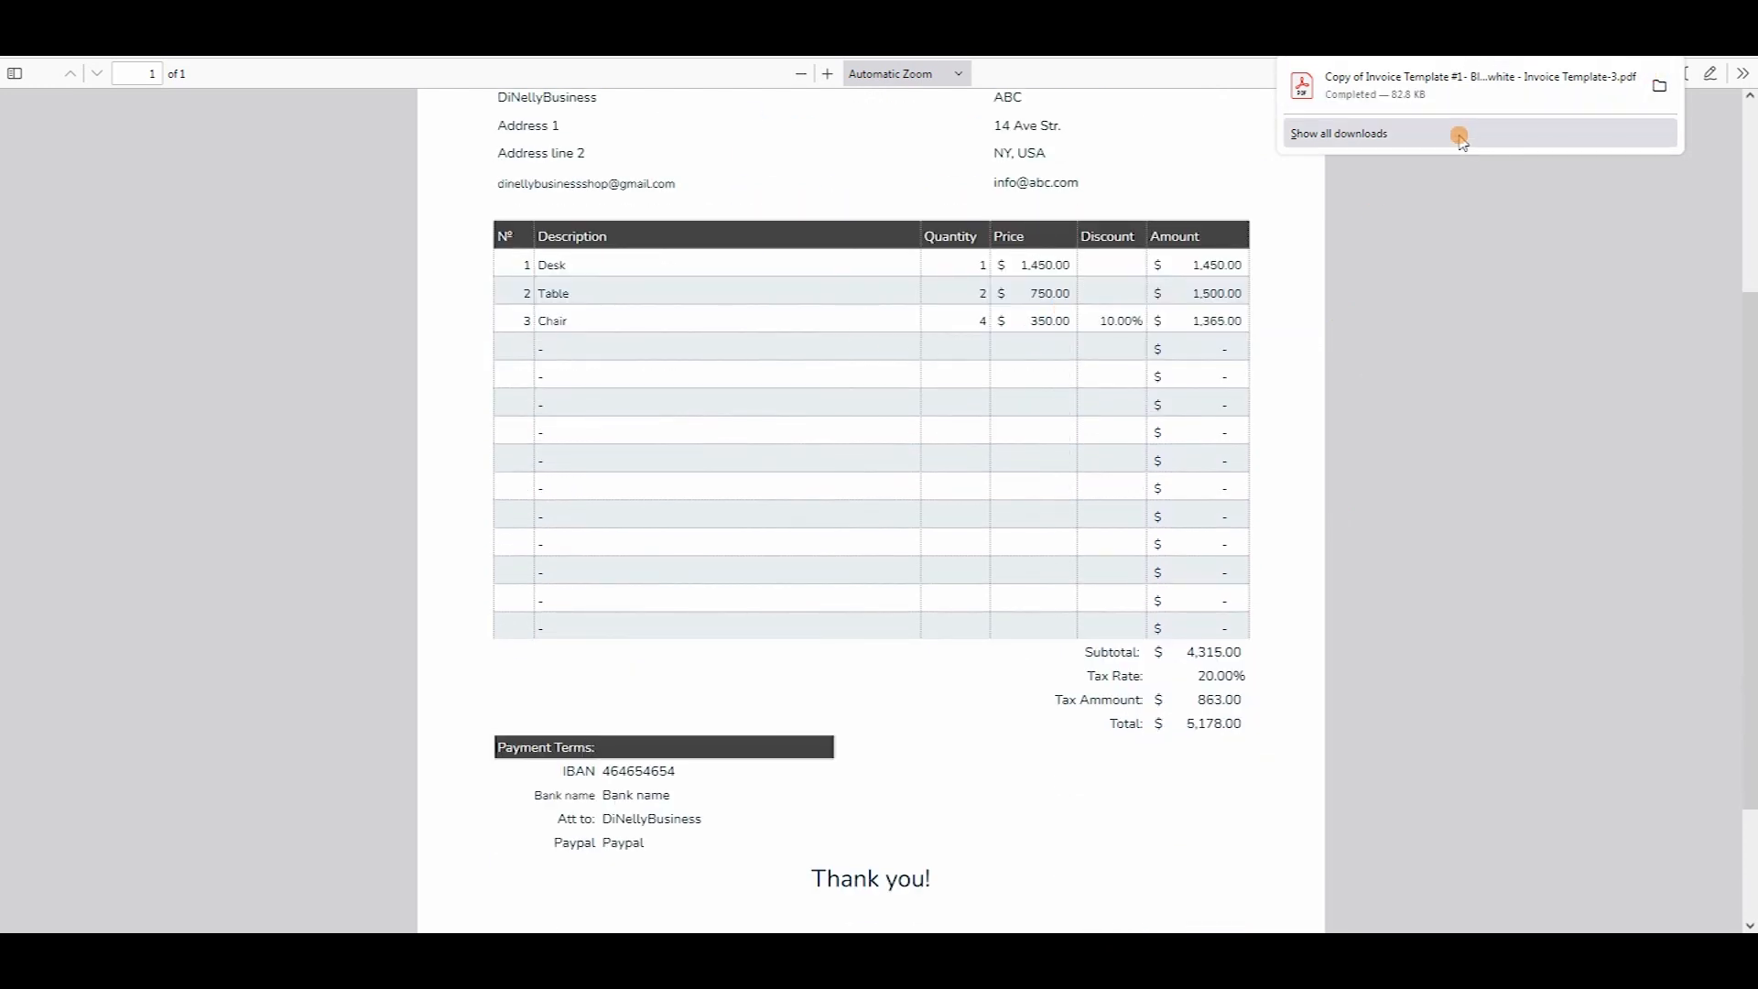
pyautogui.click(1624, 313)
pyautogui.scroll(-1, 1263, 508)
pyautogui.scroll(-2, 1273, 540)
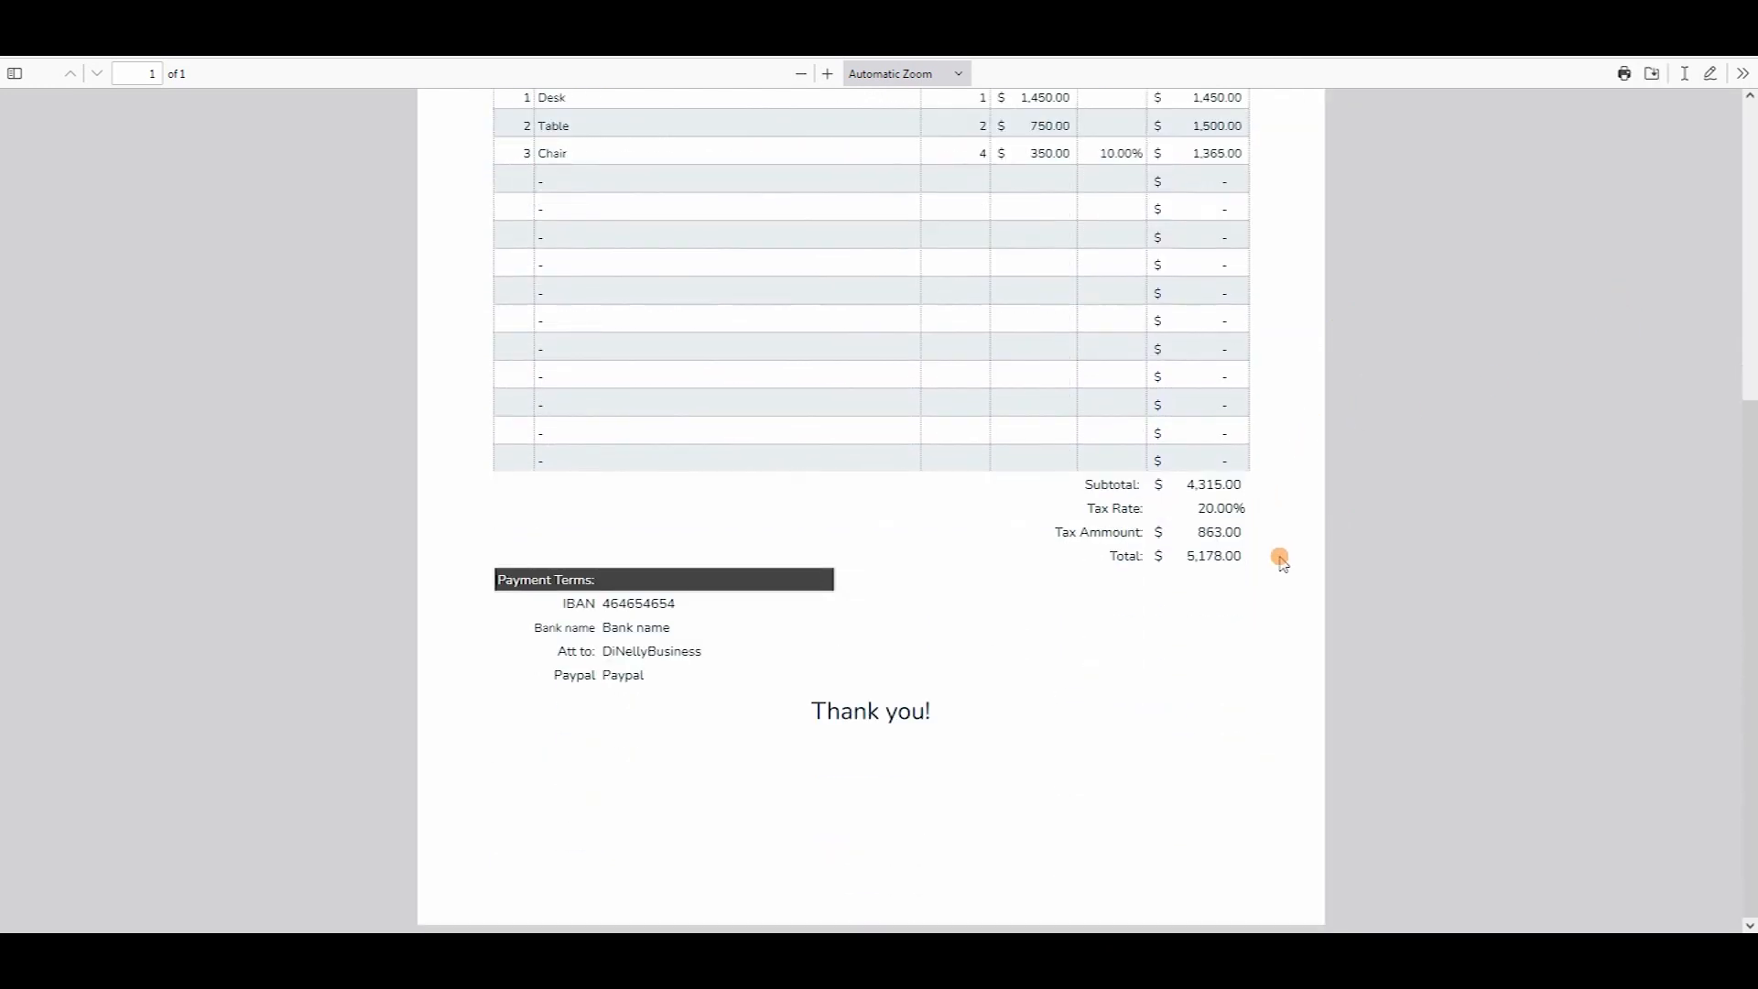
pyautogui.scroll(5, 1280, 557)
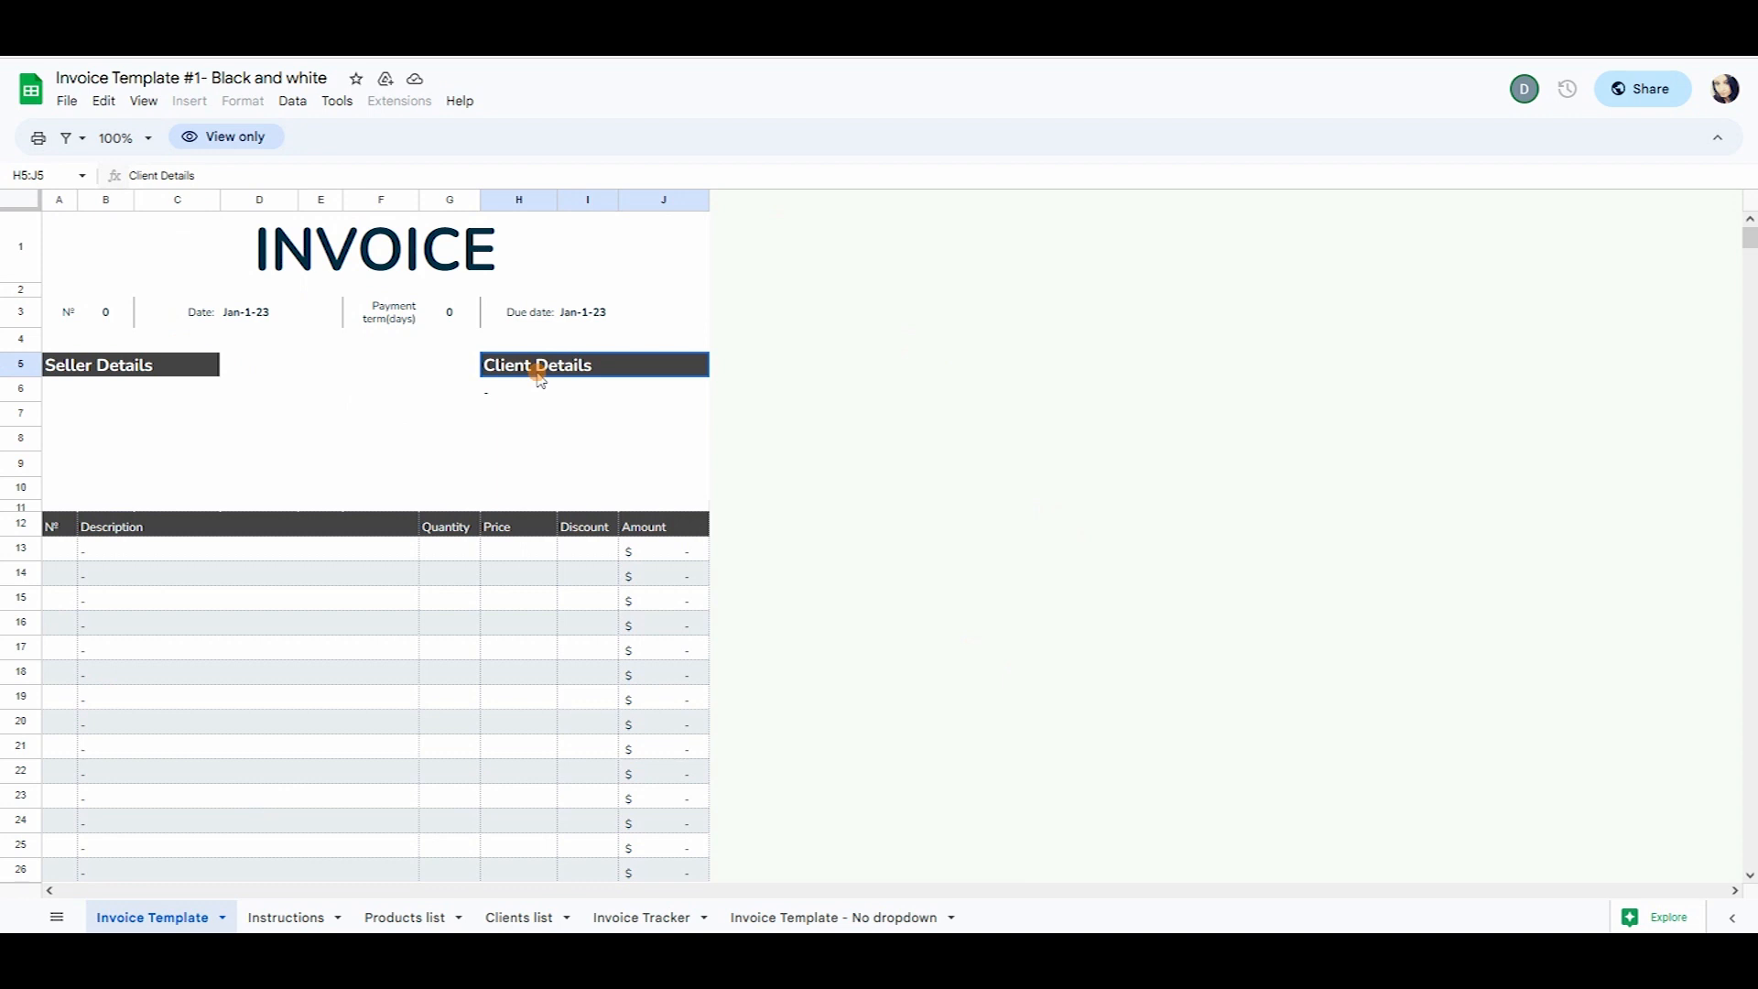
pyautogui.click(398, 913)
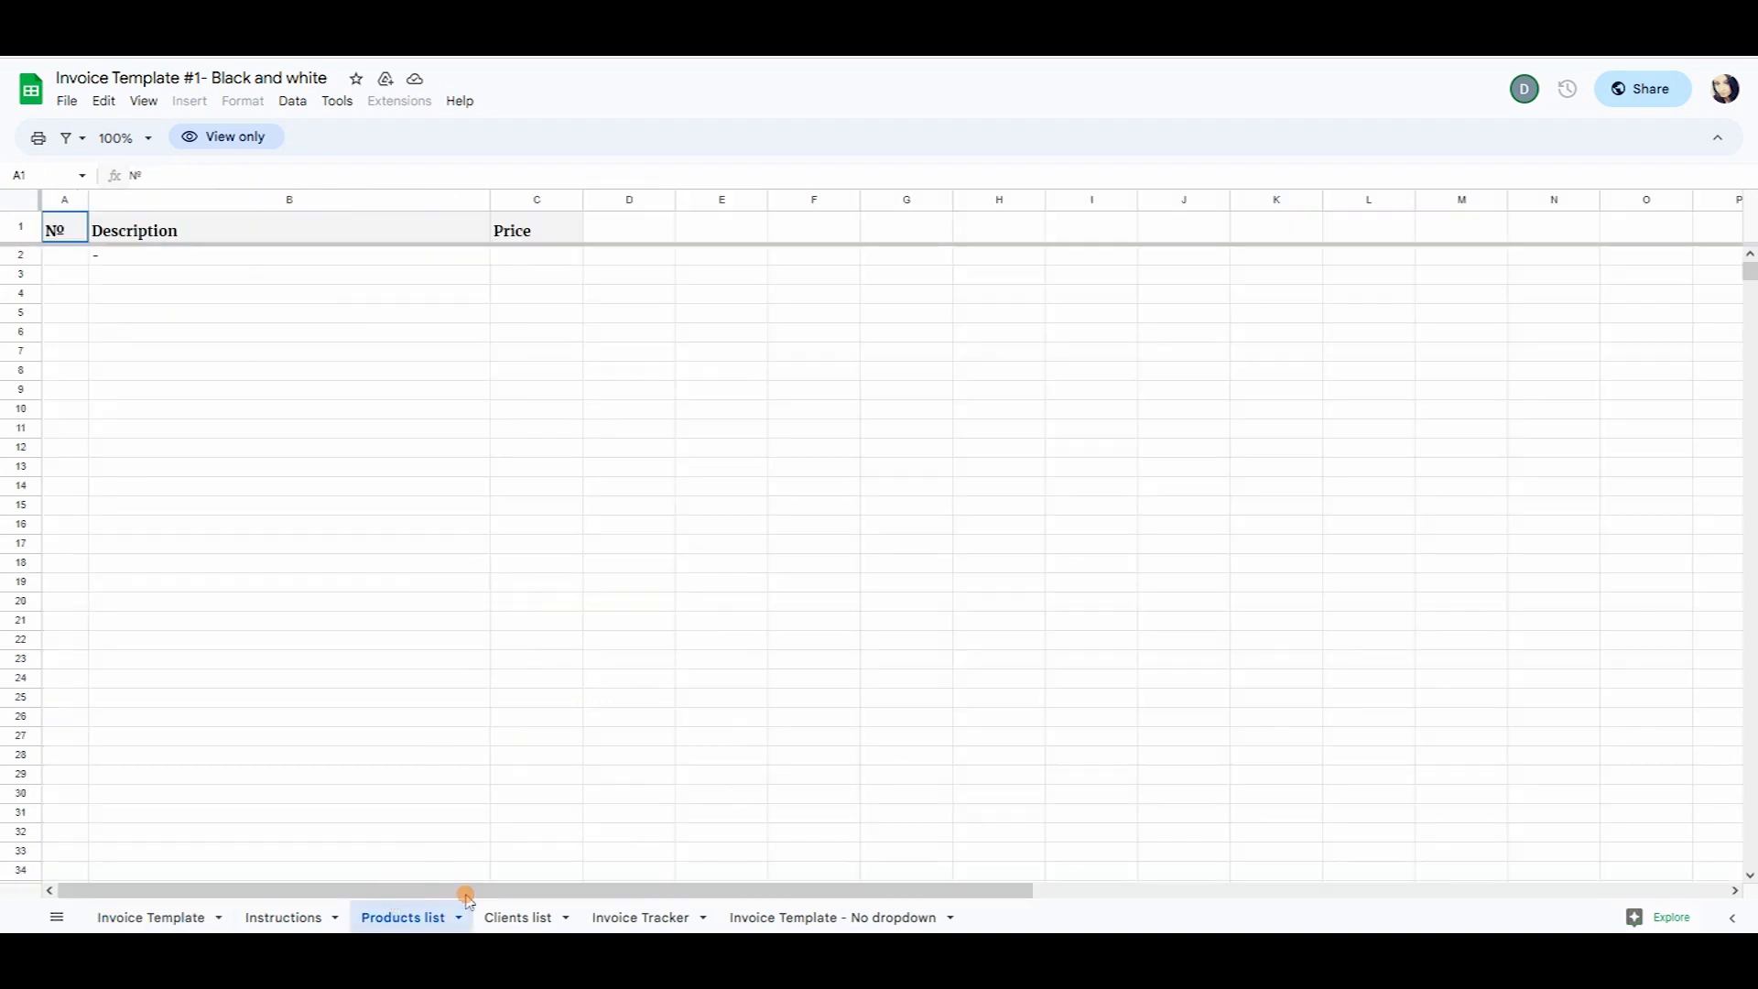
pyautogui.moveTo(63, 258); pyautogui.dragTo(929, 845)
pyautogui.click(518, 916)
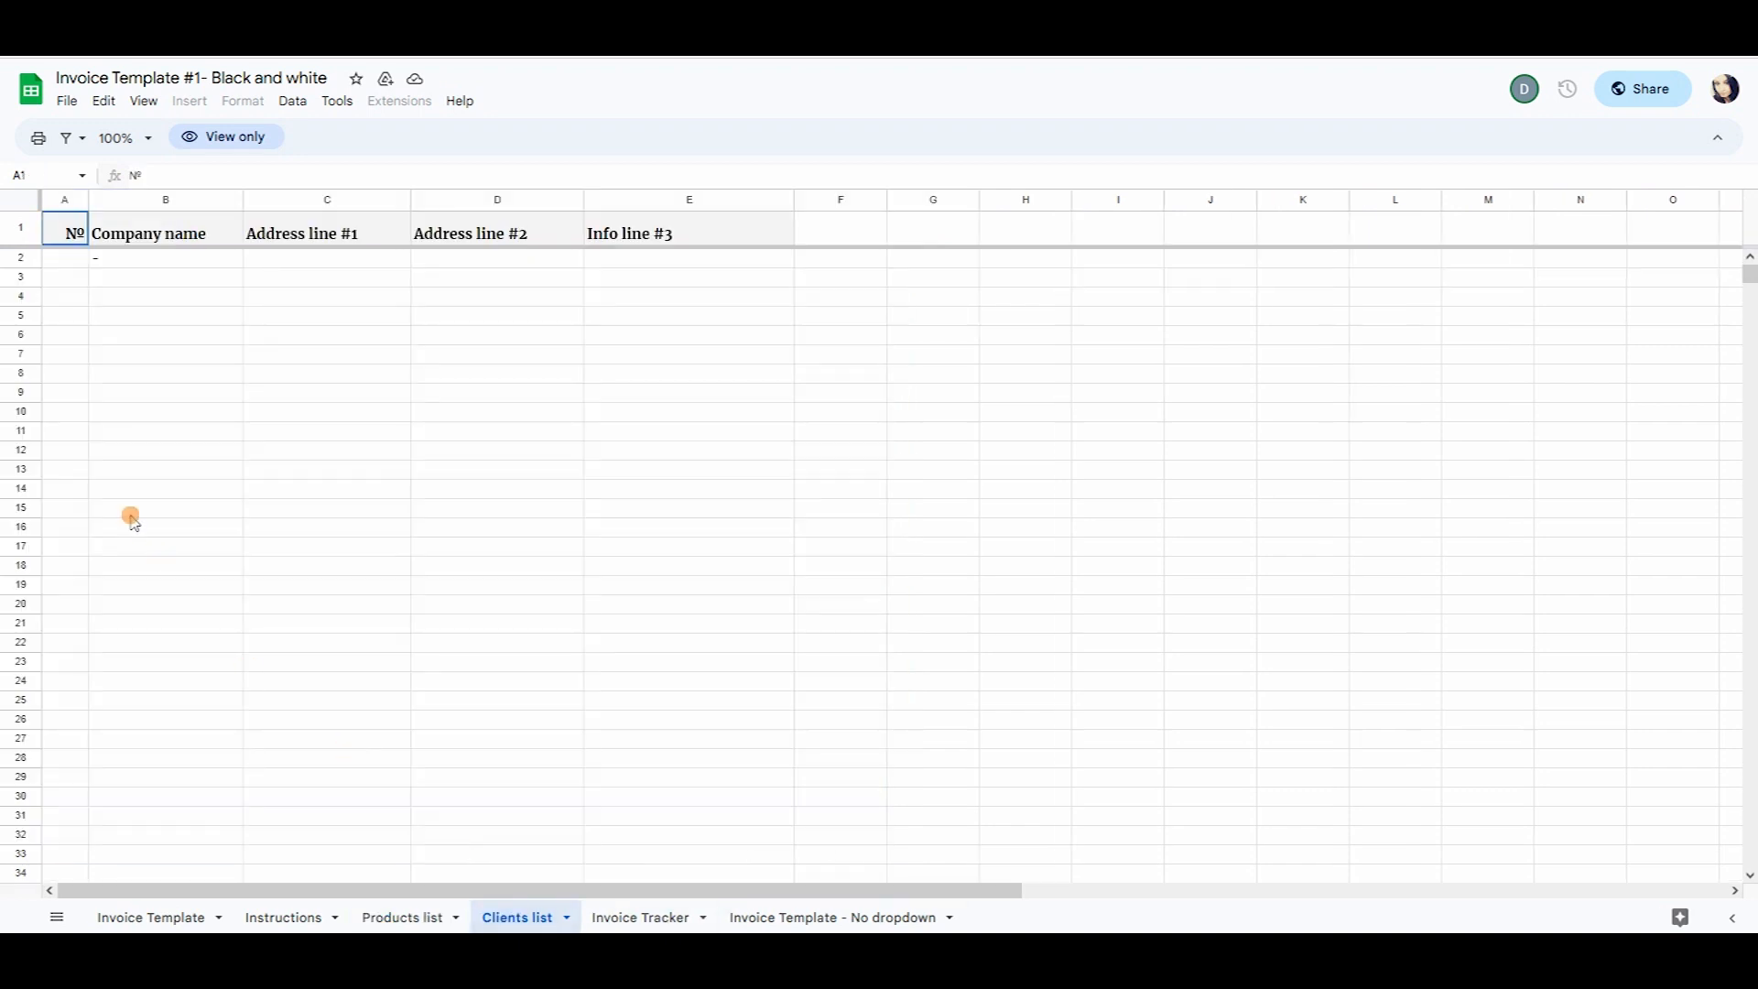
pyautogui.click(608, 916)
pyautogui.moveTo(64, 292); pyautogui.dragTo(183, 677)
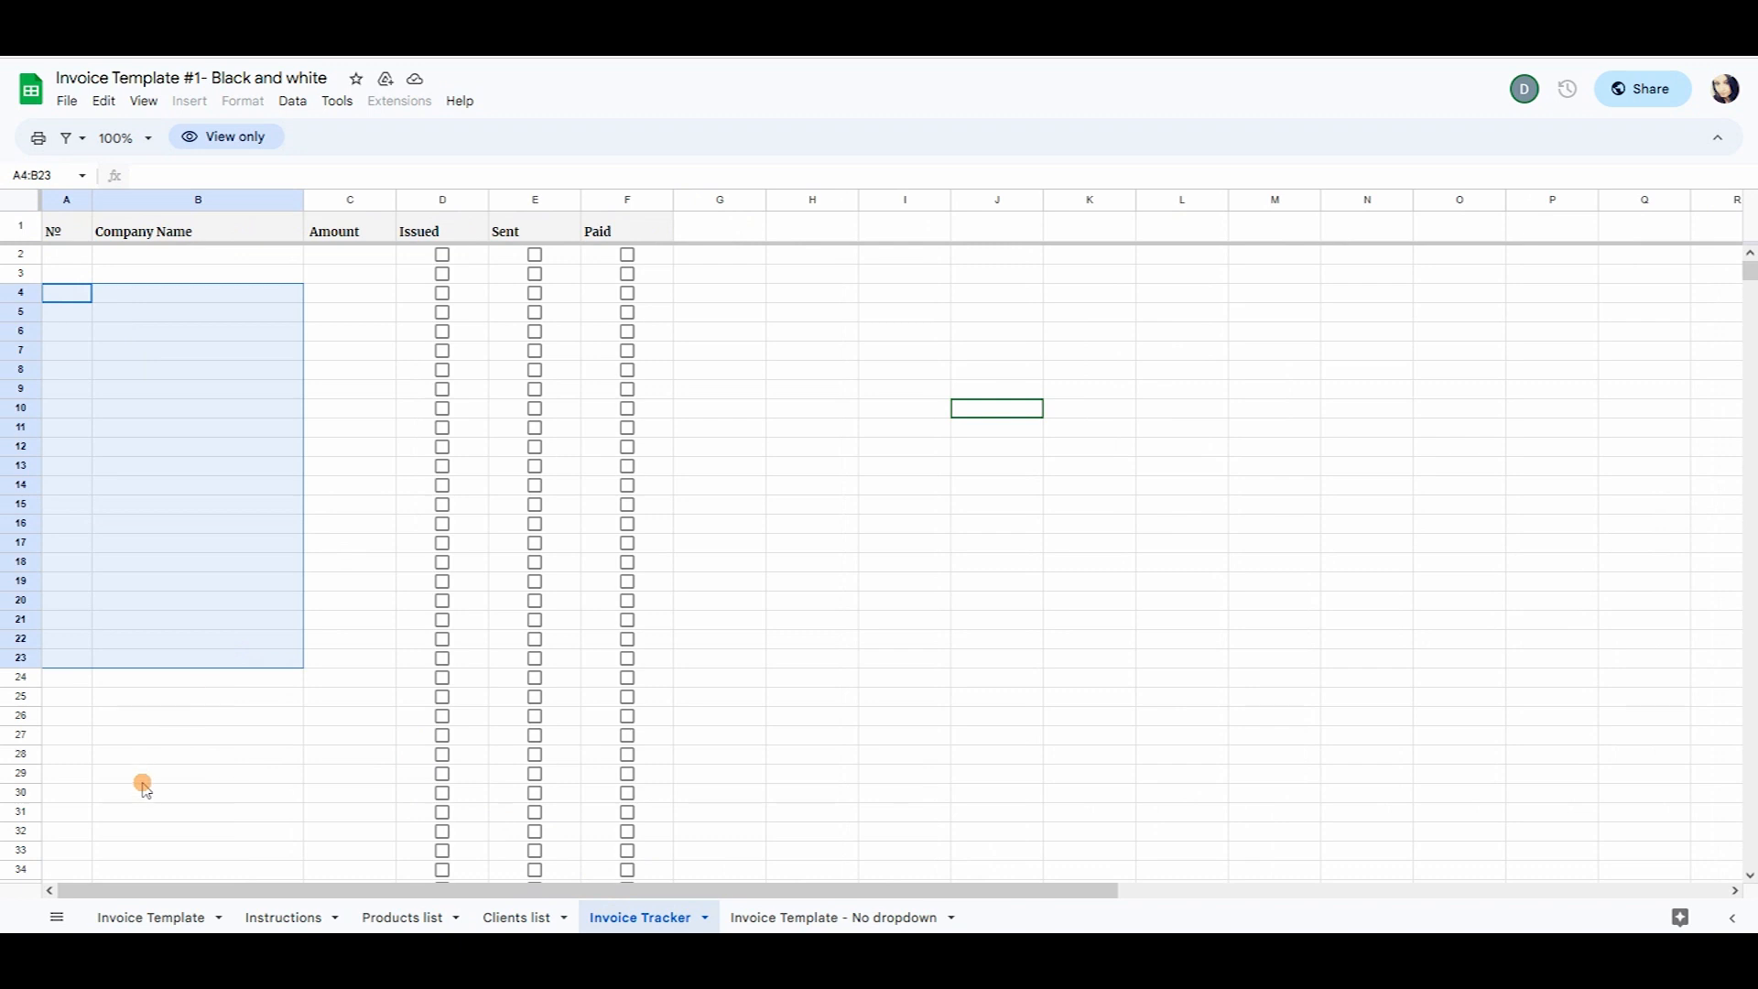
pyautogui.click(151, 917)
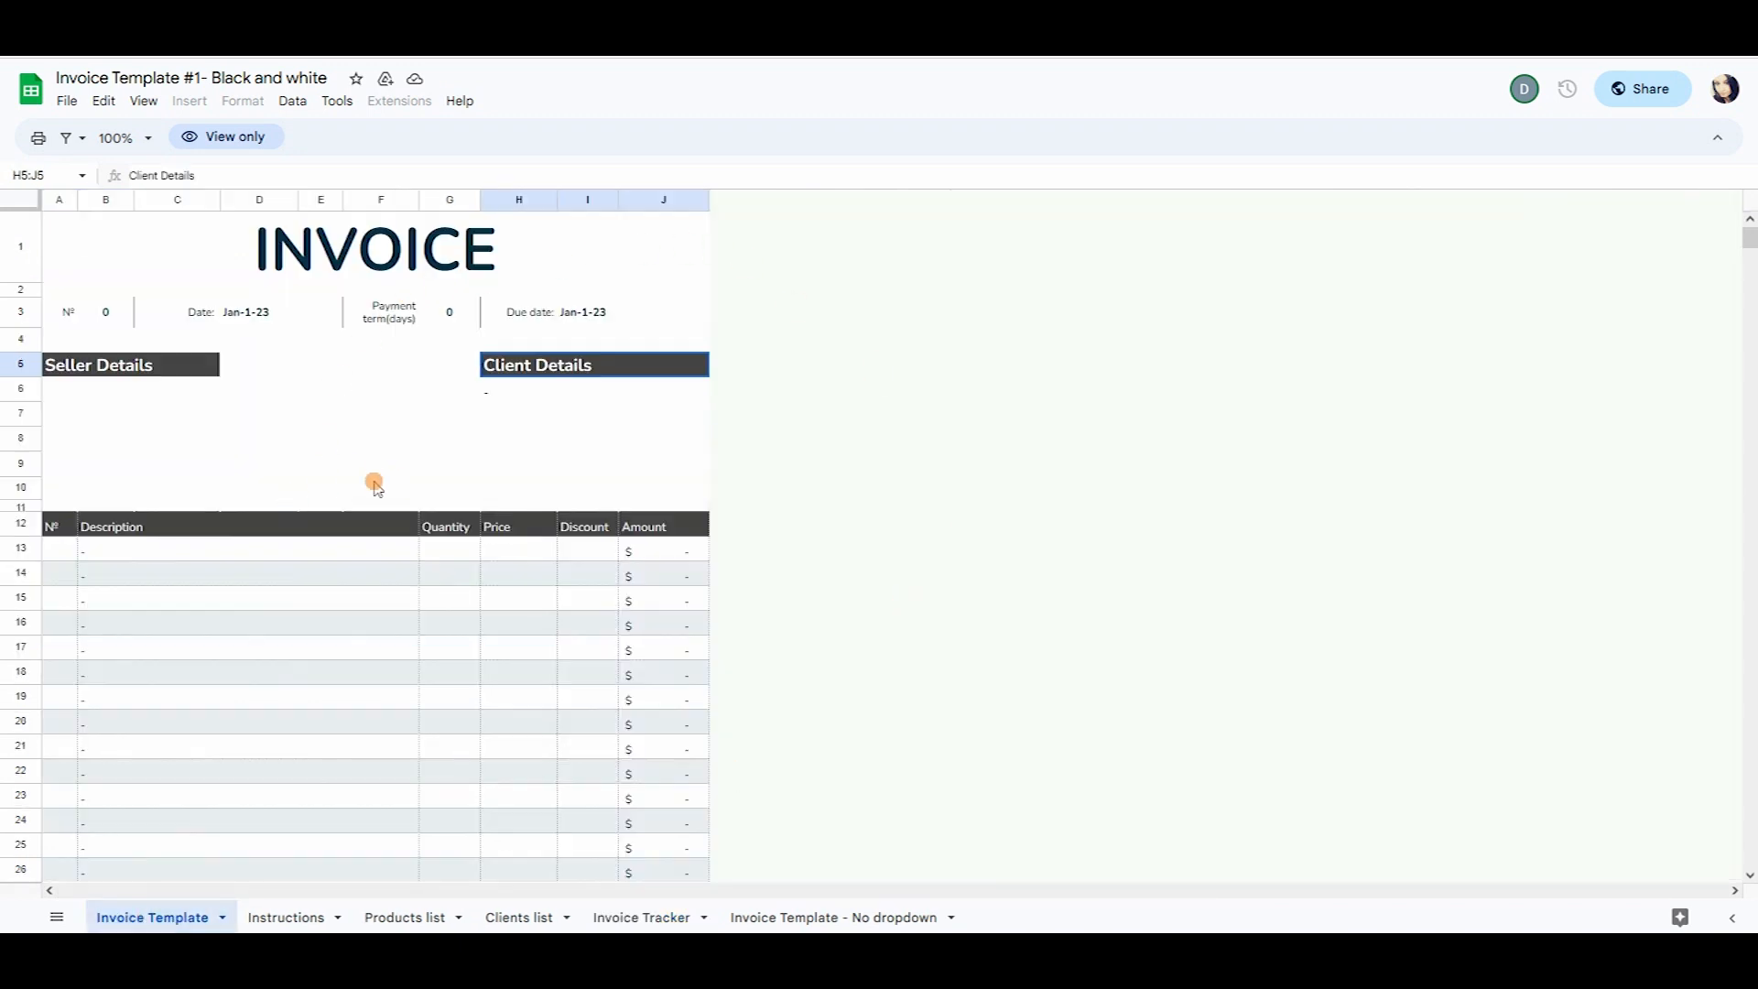